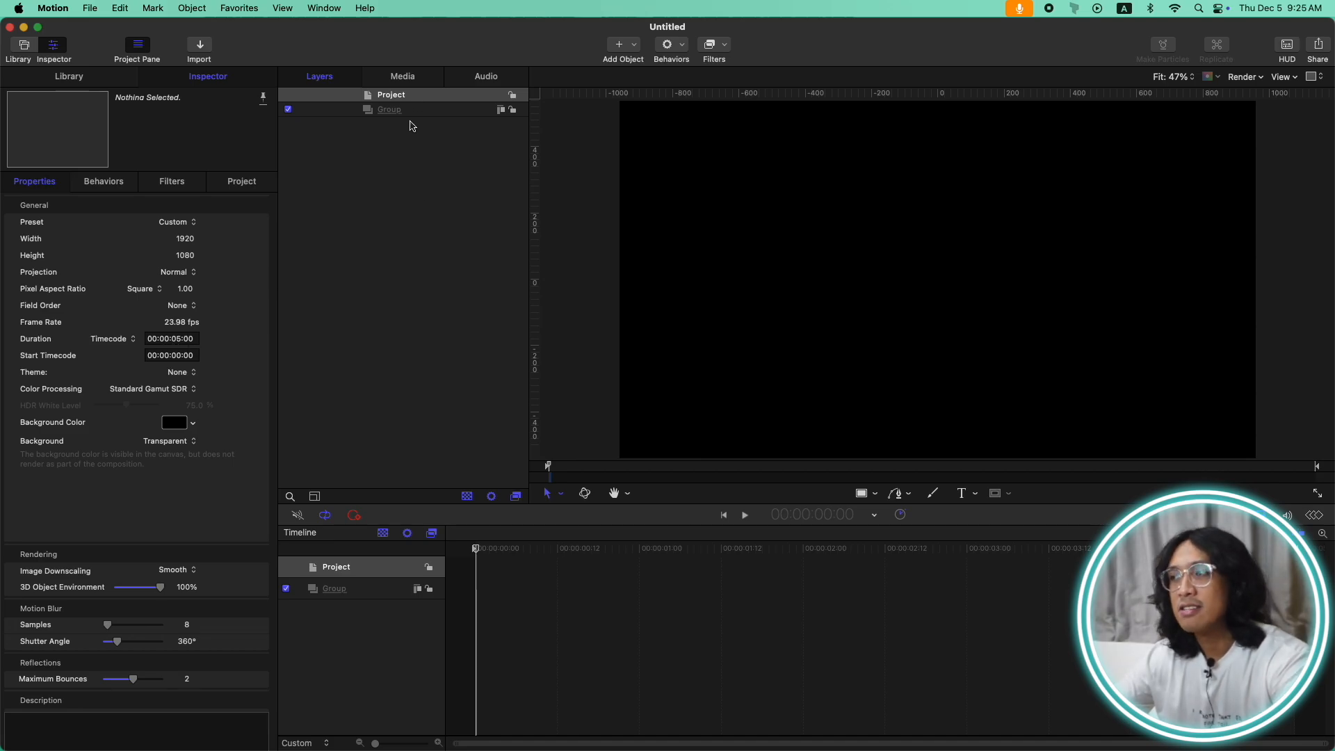
Step: Add a Color Solid generator inside the empty group
{"action": "left_click", "coordinate": [420, 111]}
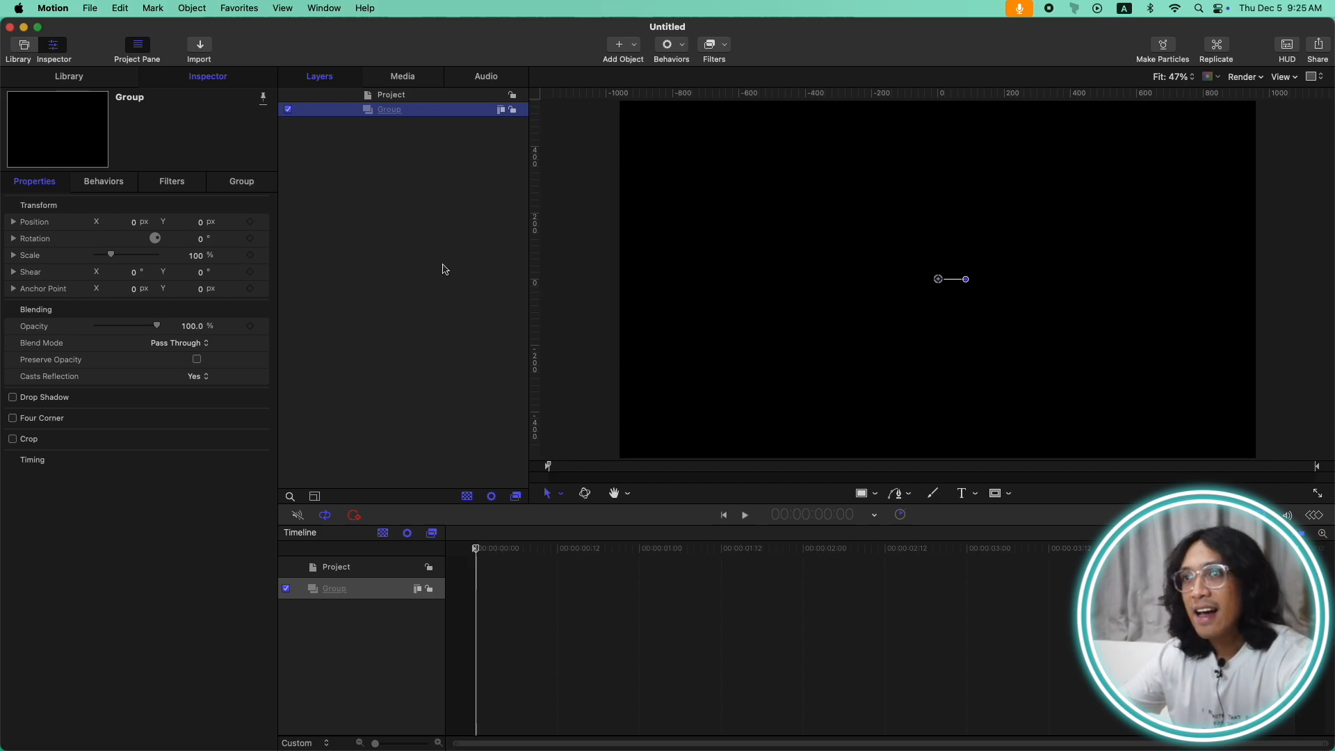
{"action": "left_click", "coordinate": [630, 46]}
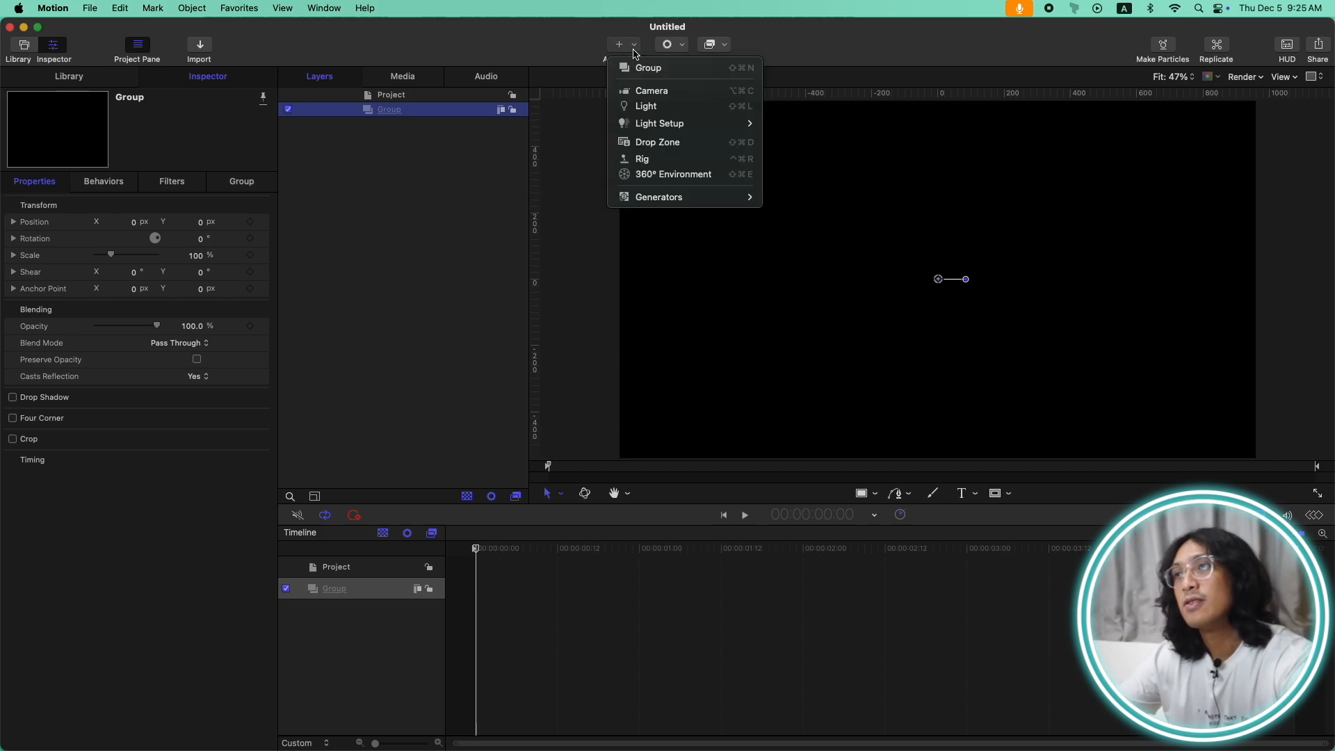
{"action": "mouse_move", "coordinate": [656, 203]}
{"action": "mouse_move", "coordinate": [800, 213]}
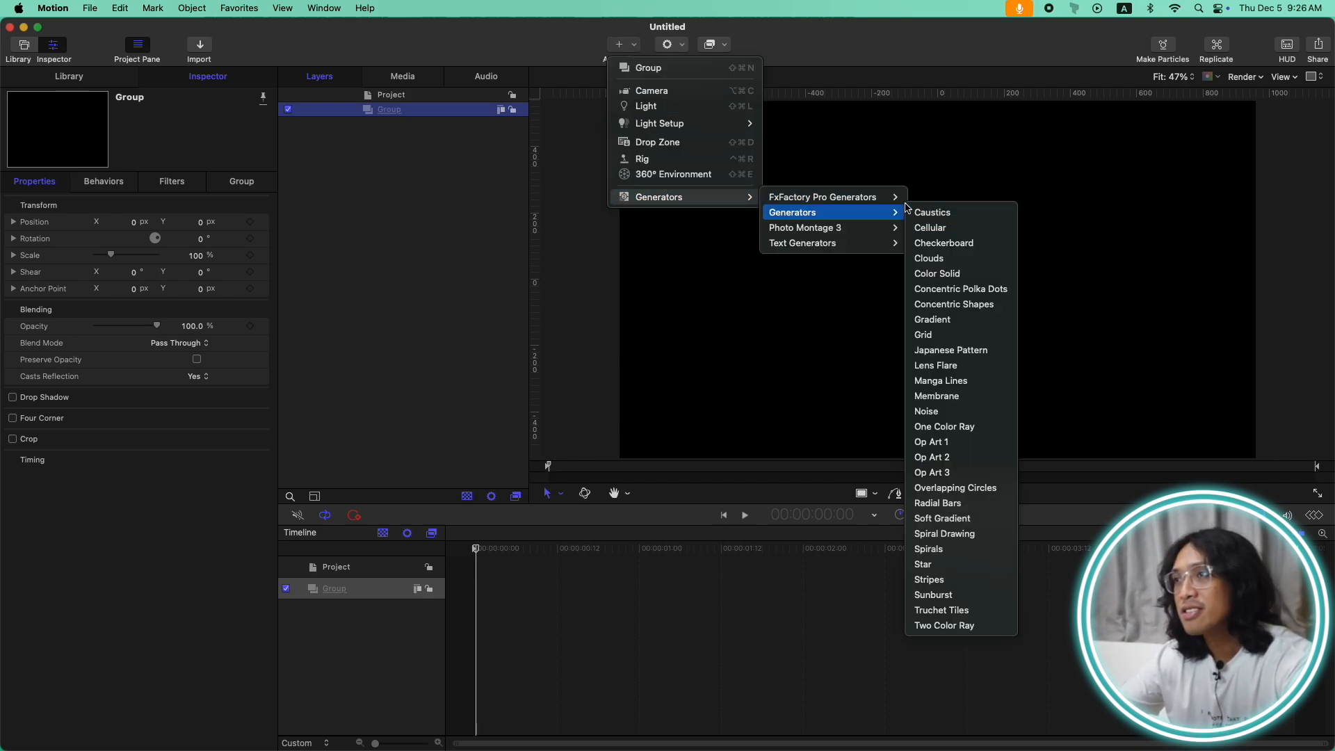
{"action": "left_click", "coordinate": [939, 274]}
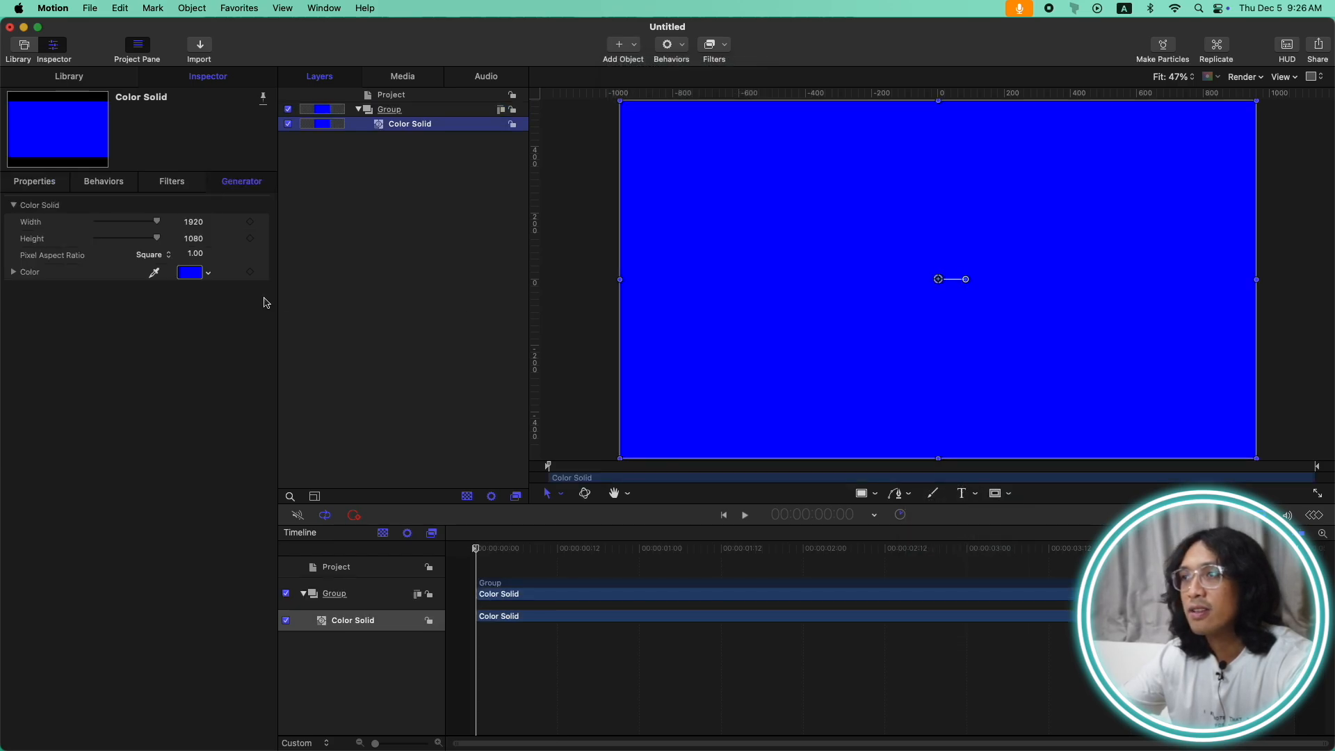
Step: Change the color solid's fill to a dark grey using the color wheel's brightness
{"action": "left_click", "coordinate": [190, 272]}
{"action": "scroll", "coordinate": [445, 451], "scroll_direction": "down", "scroll_amount": 3}
{"action": "scroll", "coordinate": [444, 451], "scroll_direction": "up", "scroll_amount": 3}
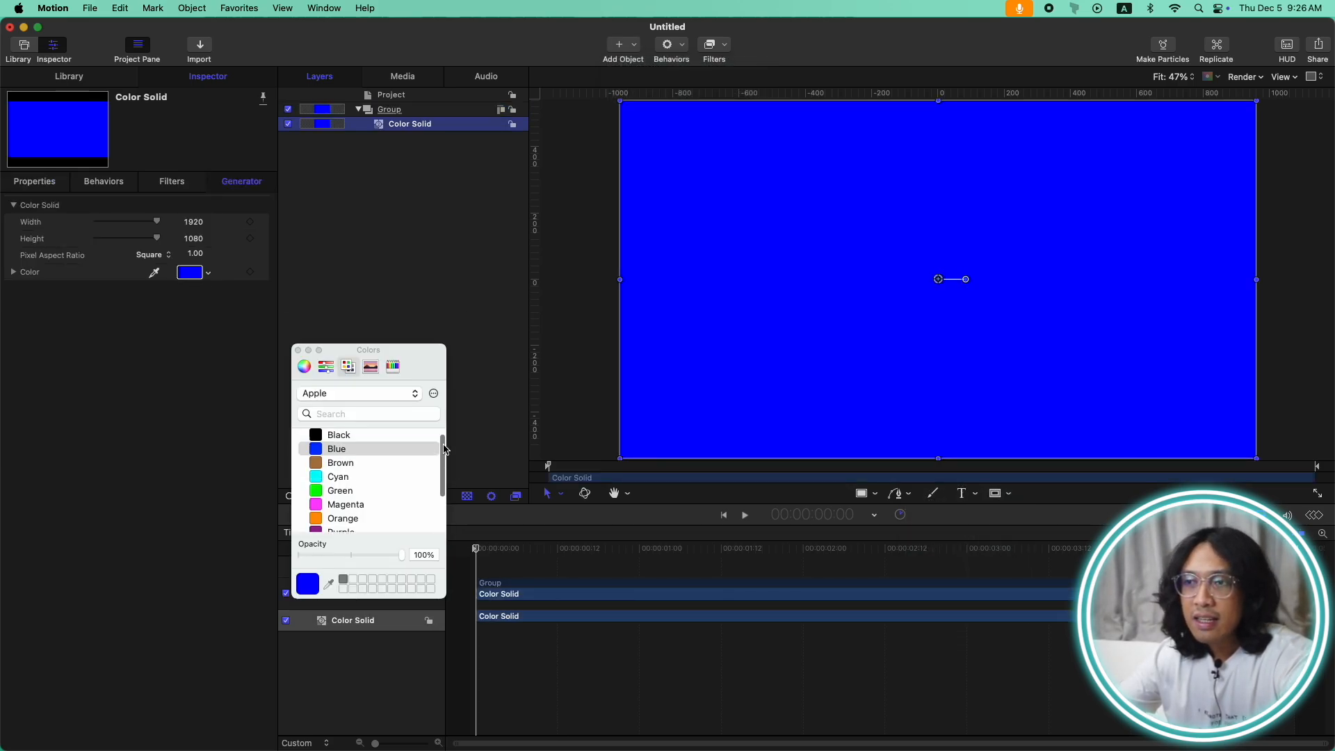
{"action": "left_click", "coordinate": [339, 432]}
{"action": "left_click", "coordinate": [304, 366]}
{"action": "left_click_drag", "start_coordinate": [433, 525], "coordinate": [404, 525]}
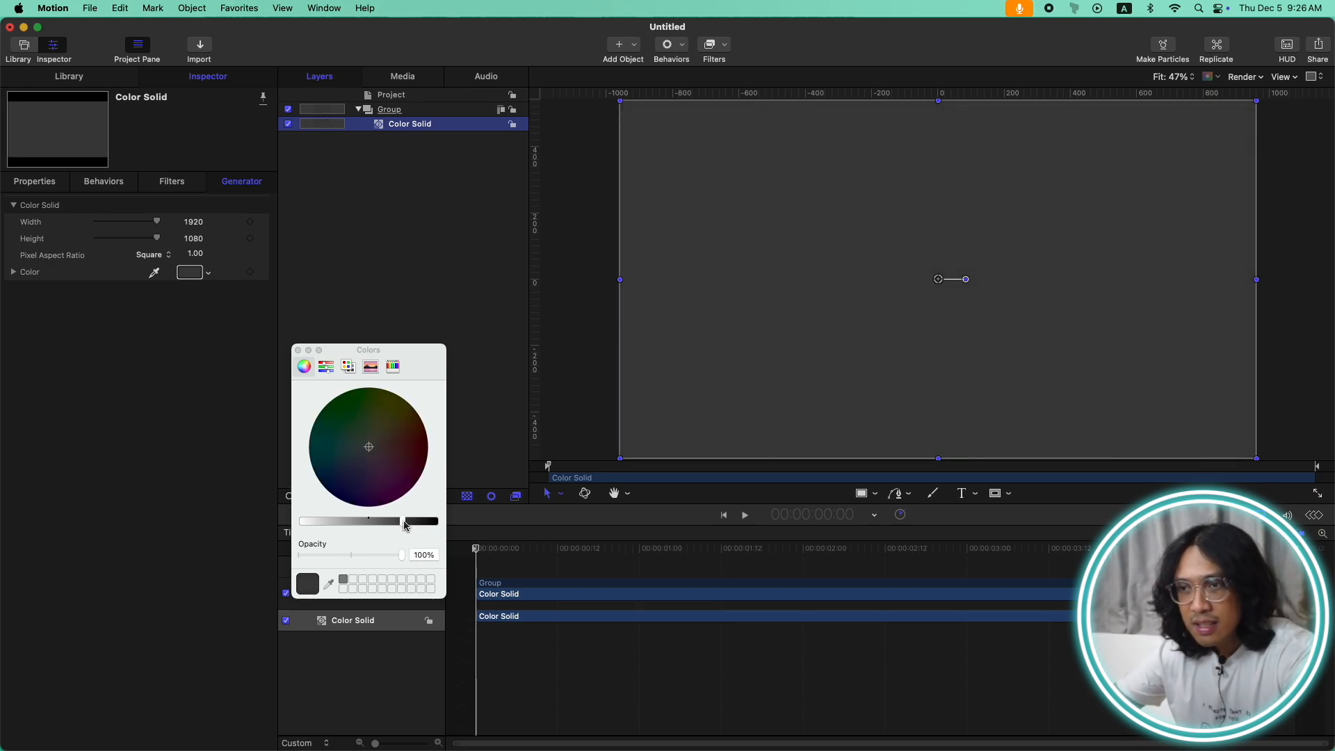
{"action": "left_click", "coordinate": [298, 350]}
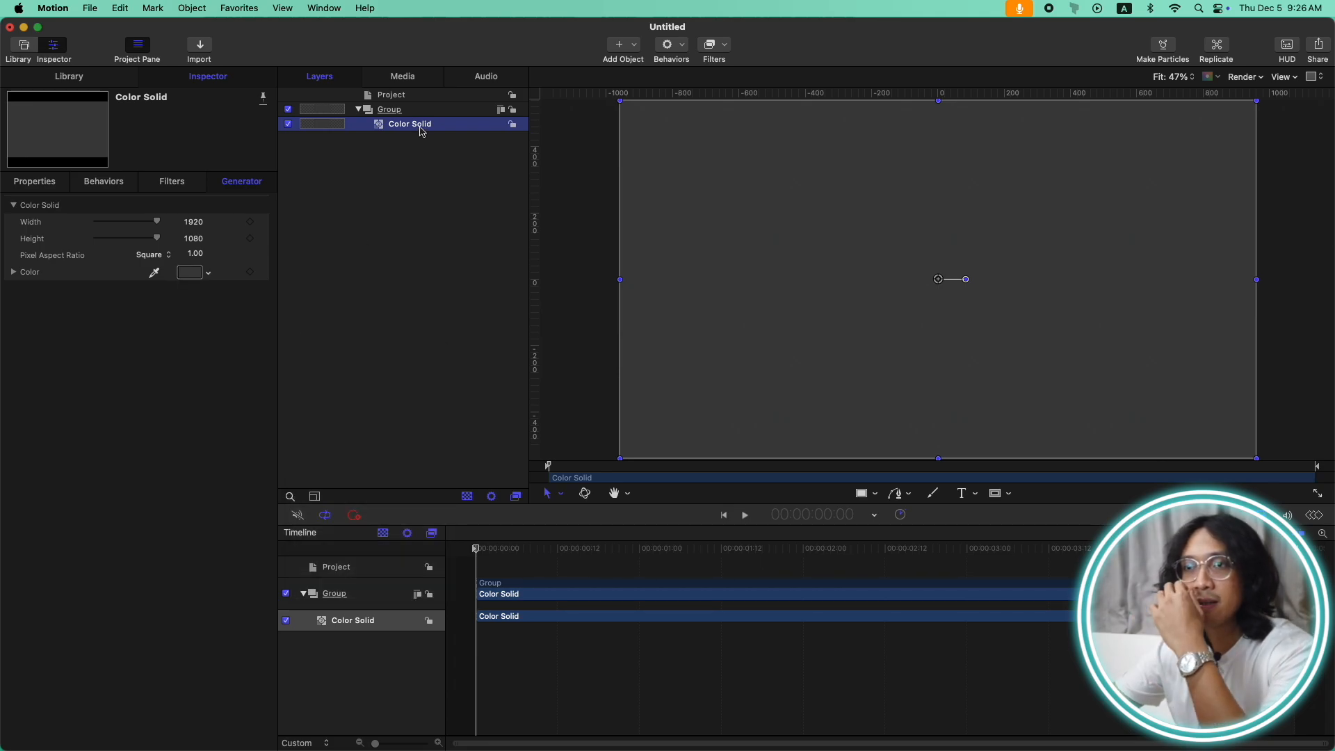
Step: Put the color solid into its own group named BG and lock that group
{"action": "left_click", "coordinate": [417, 125]}
{"action": "key", "text": "Return"}
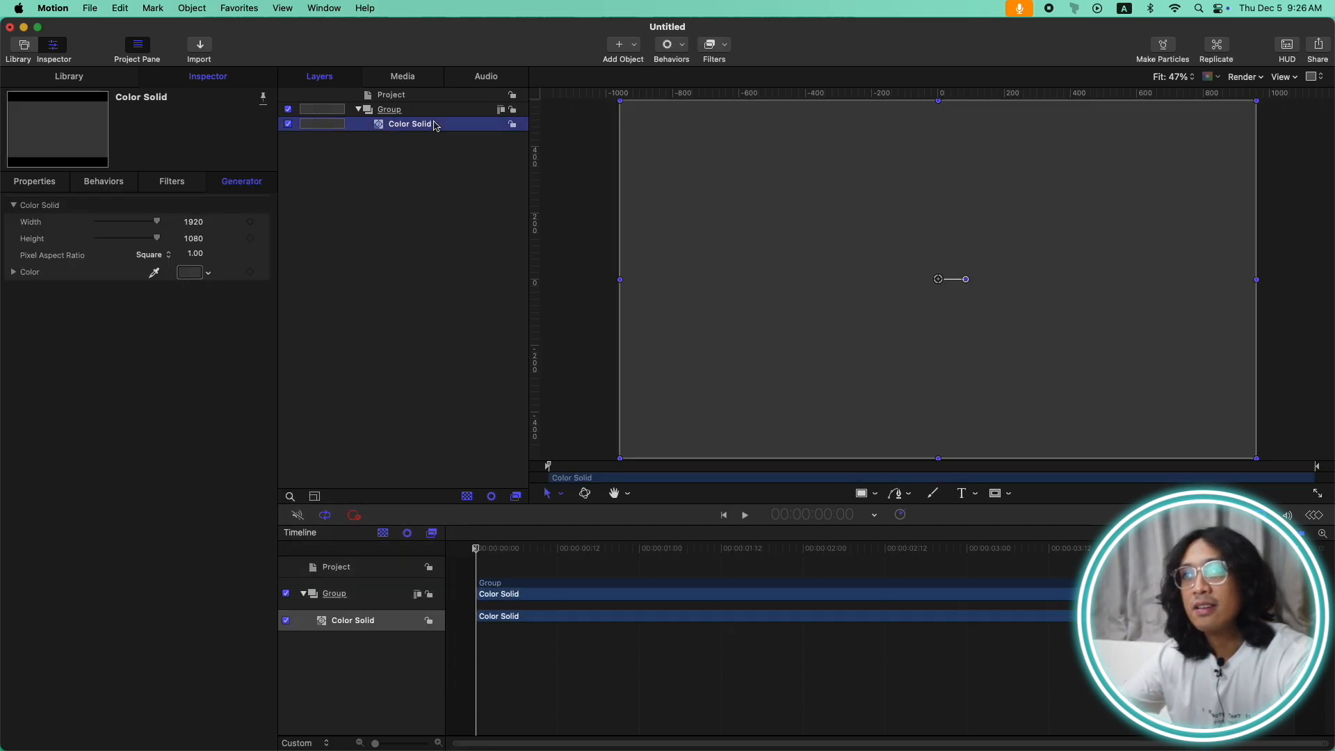
{"action": "key", "text": "super+shift+g"}
{"action": "left_click", "coordinate": [434, 125]}
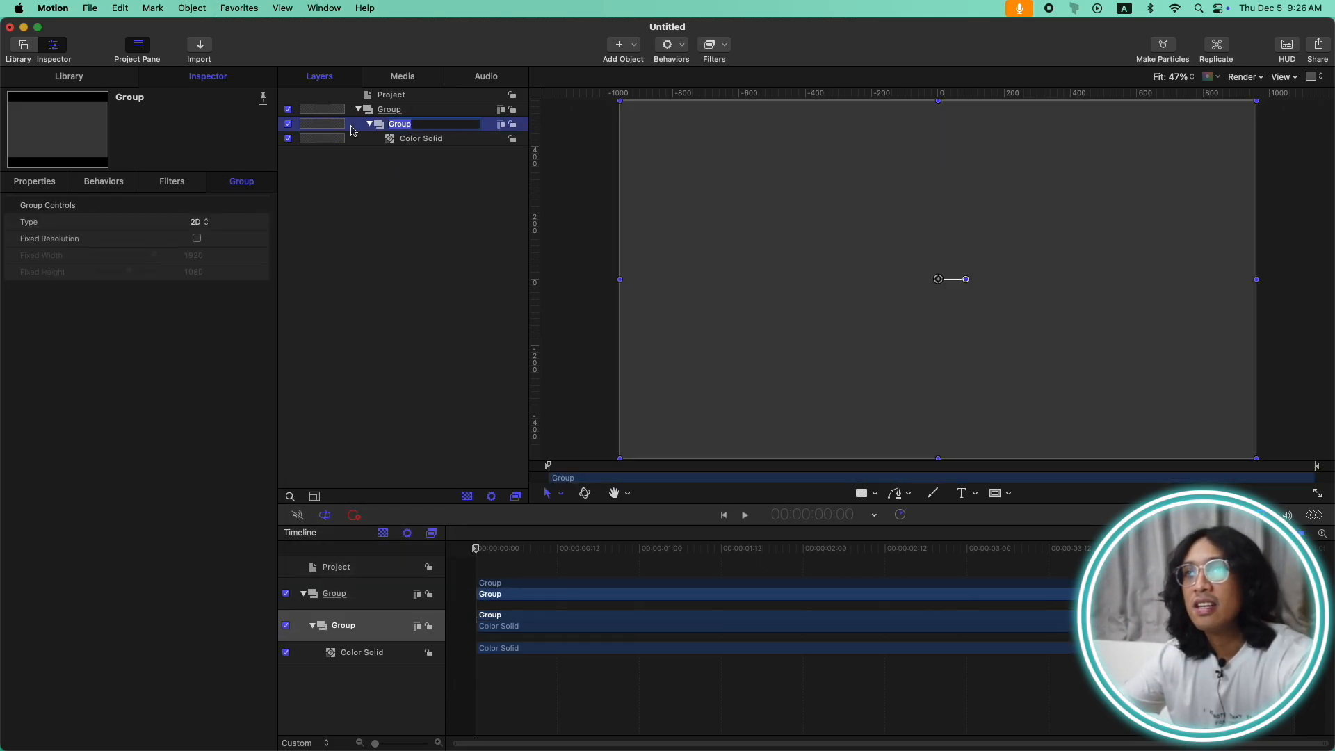
{"action": "type", "text": "BG"}
{"action": "key", "text": "Return"}
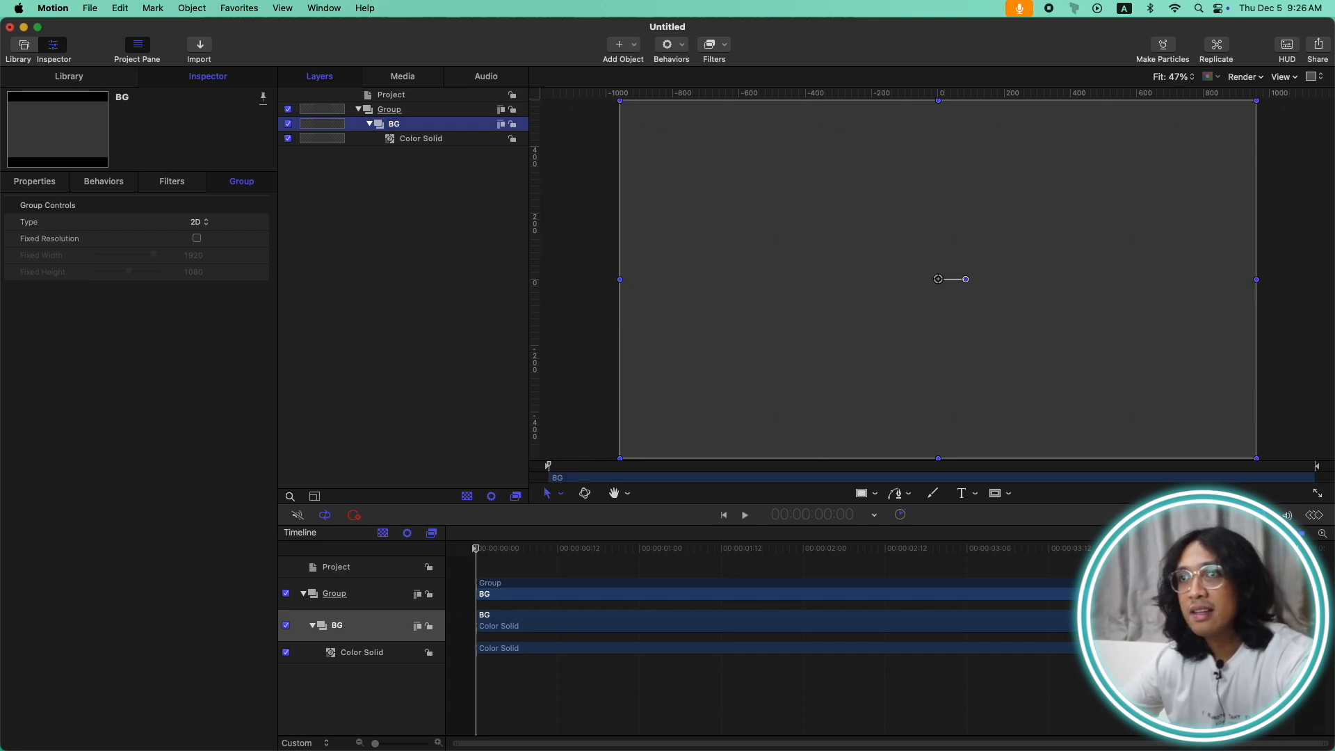
{"action": "left_click", "coordinate": [513, 125]}
Step: Add a text object to the outer group containing a single BLACK CIRCLE character from Bullets & Stars
{"action": "left_click", "coordinate": [429, 111]}
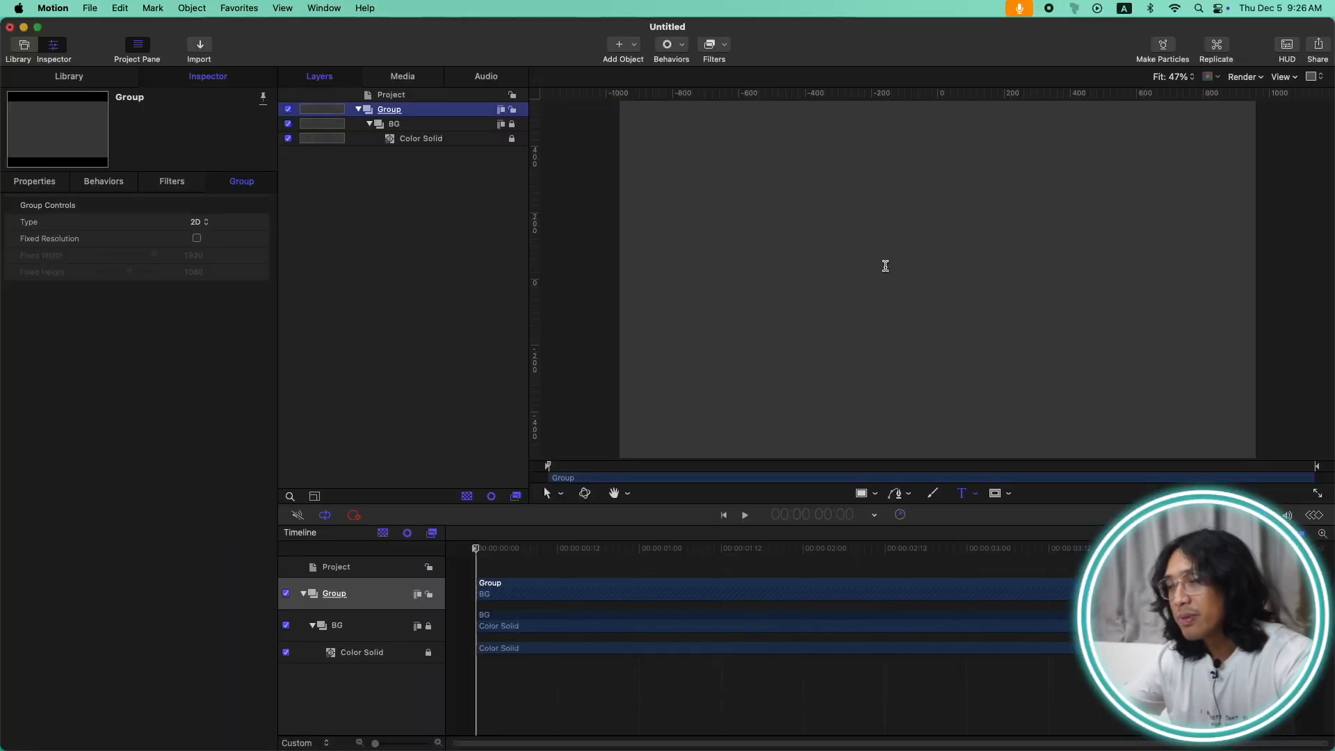
{"action": "left_click", "coordinate": [885, 275]}
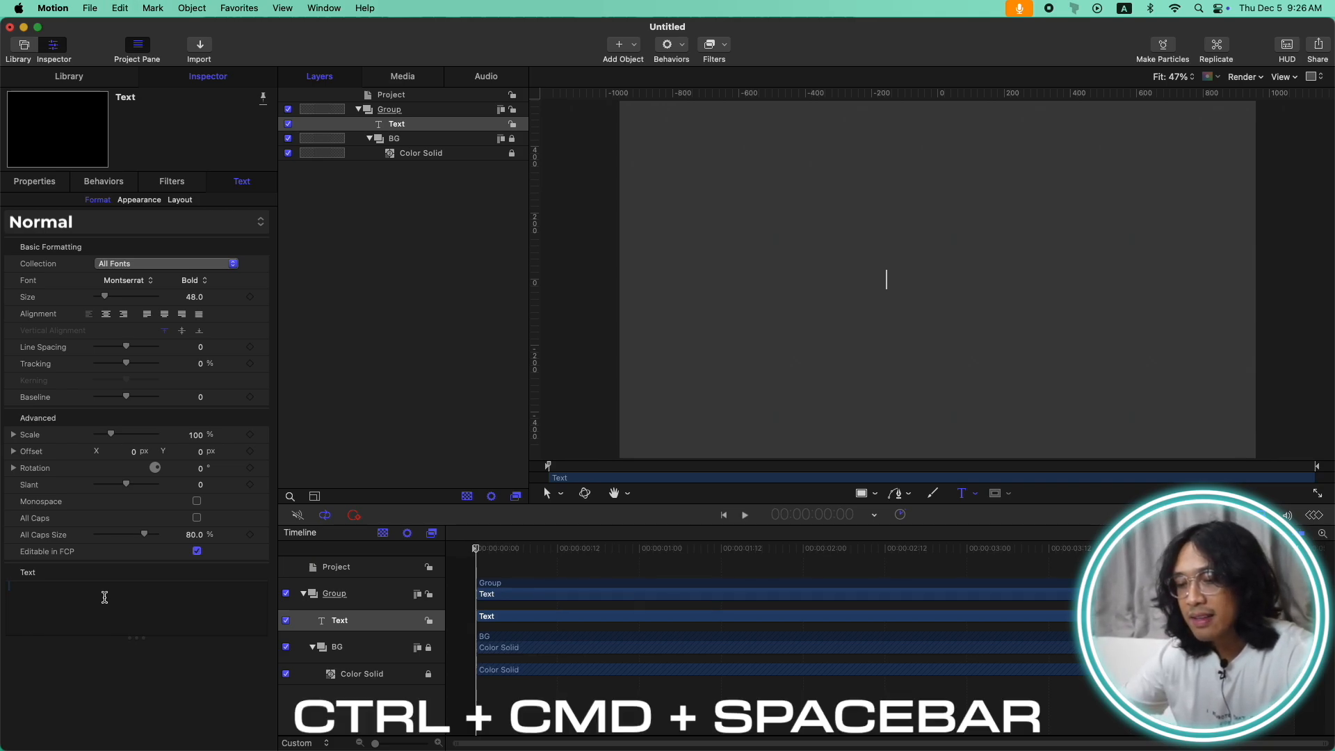
{"action": "key", "text": "ctrl+super+space"}
{"action": "left_click", "coordinate": [709, 161]}
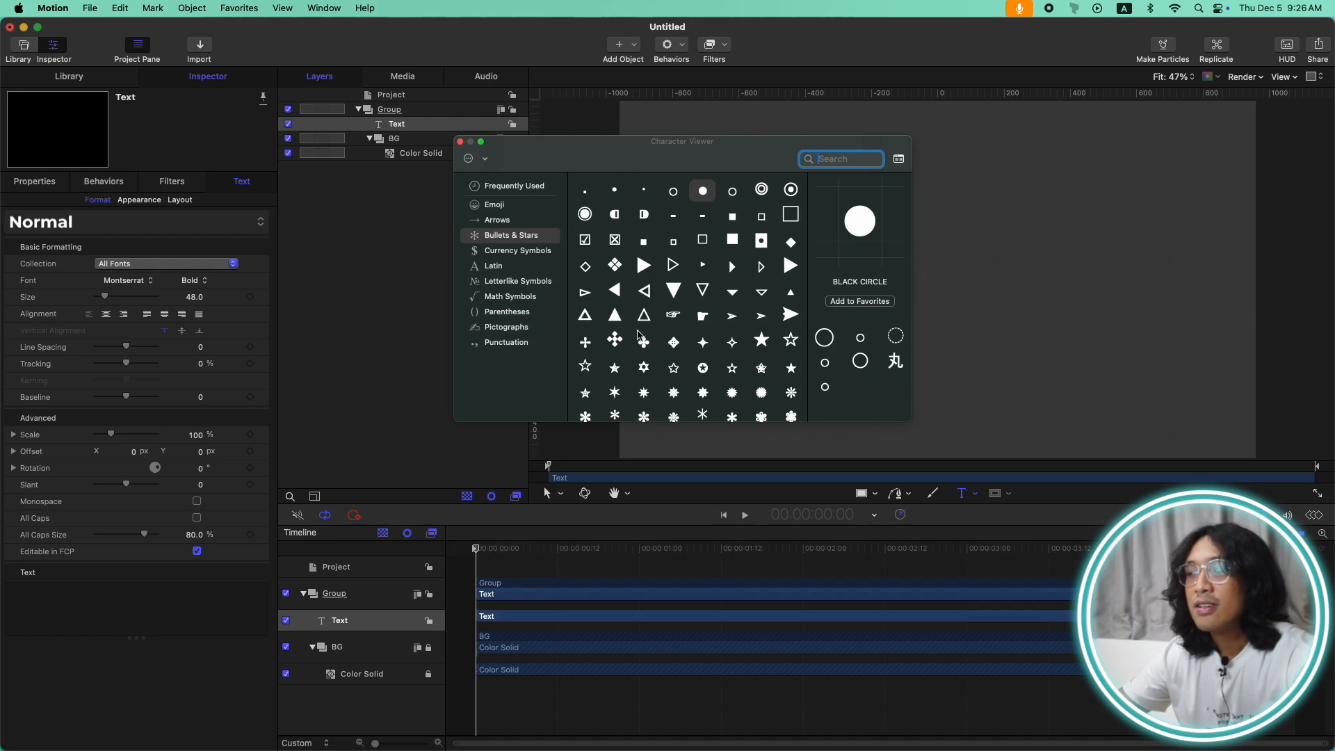
{"action": "left_click", "coordinate": [755, 158]}
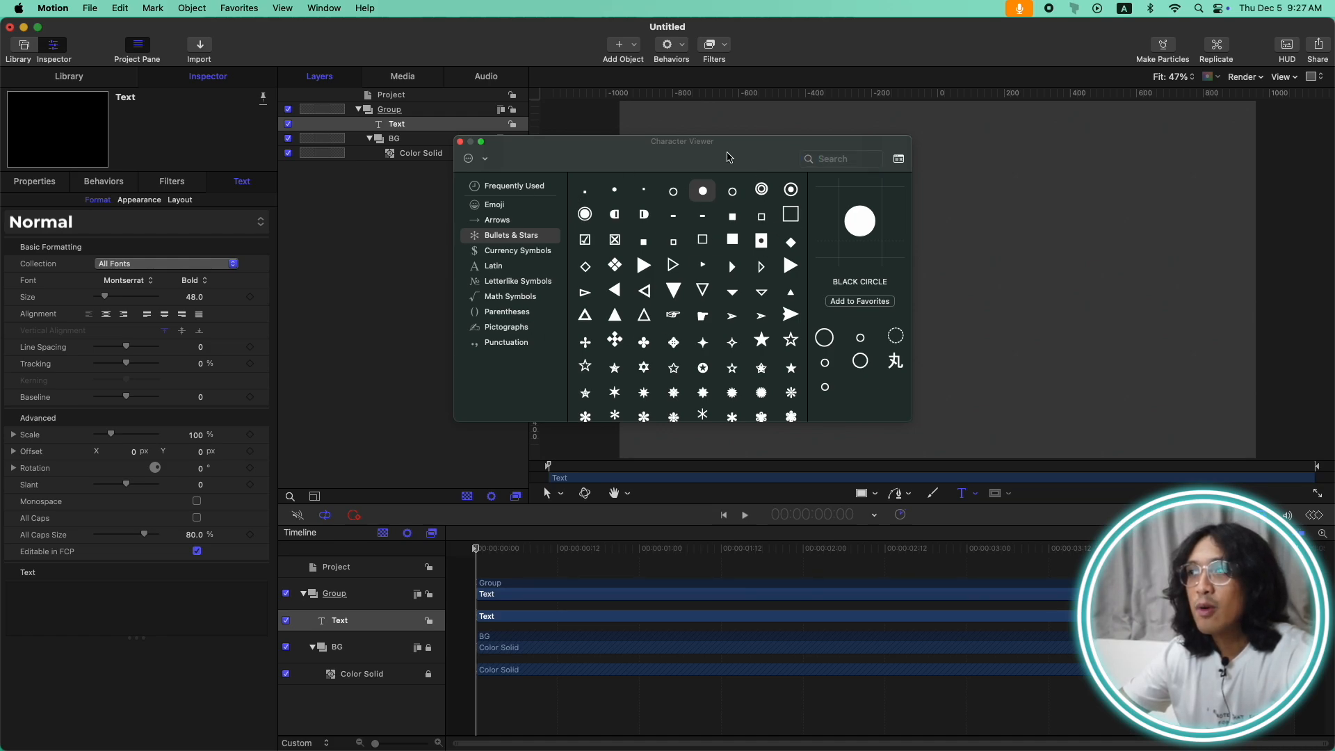
{"action": "double_click", "coordinate": [703, 192]}
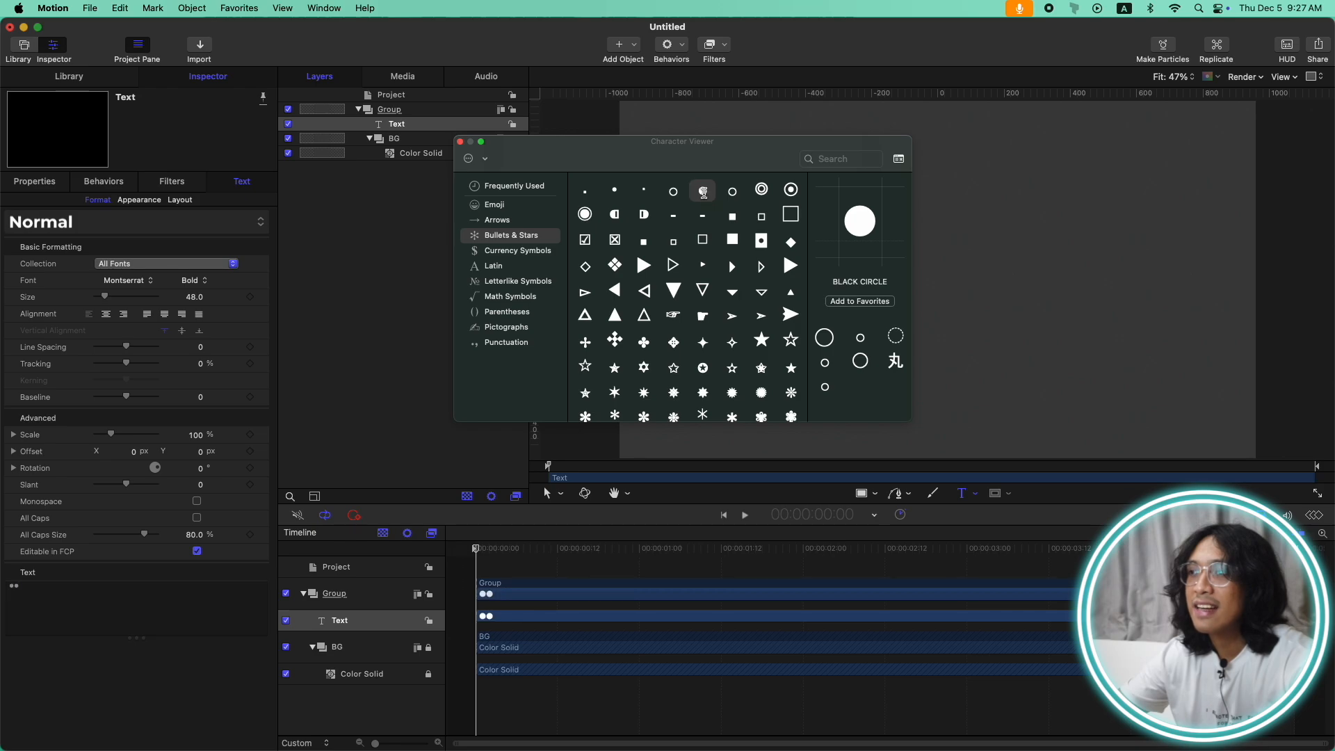
{"action": "left_click", "coordinate": [461, 142]}
{"action": "key", "text": "BackSpace"}
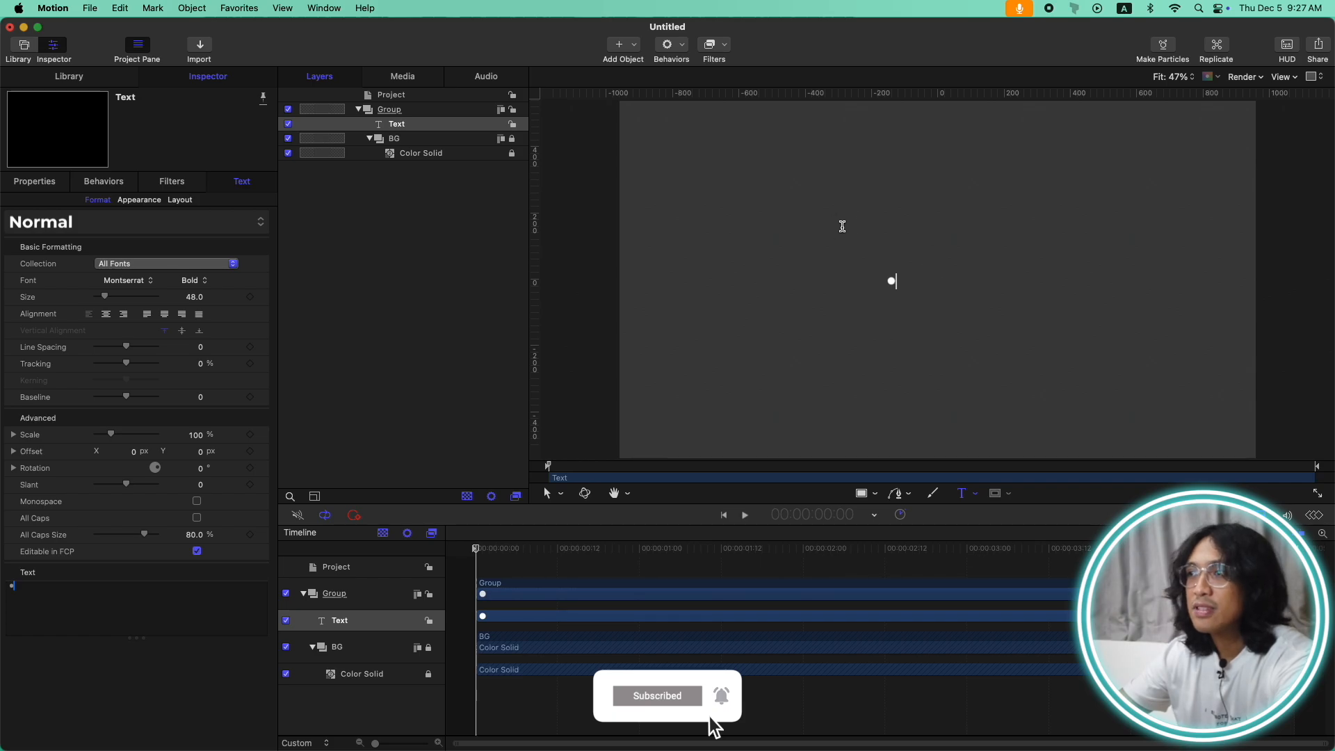
Step: Reset the circle text's position to the canvas centre
{"action": "left_click", "coordinate": [27, 183]}
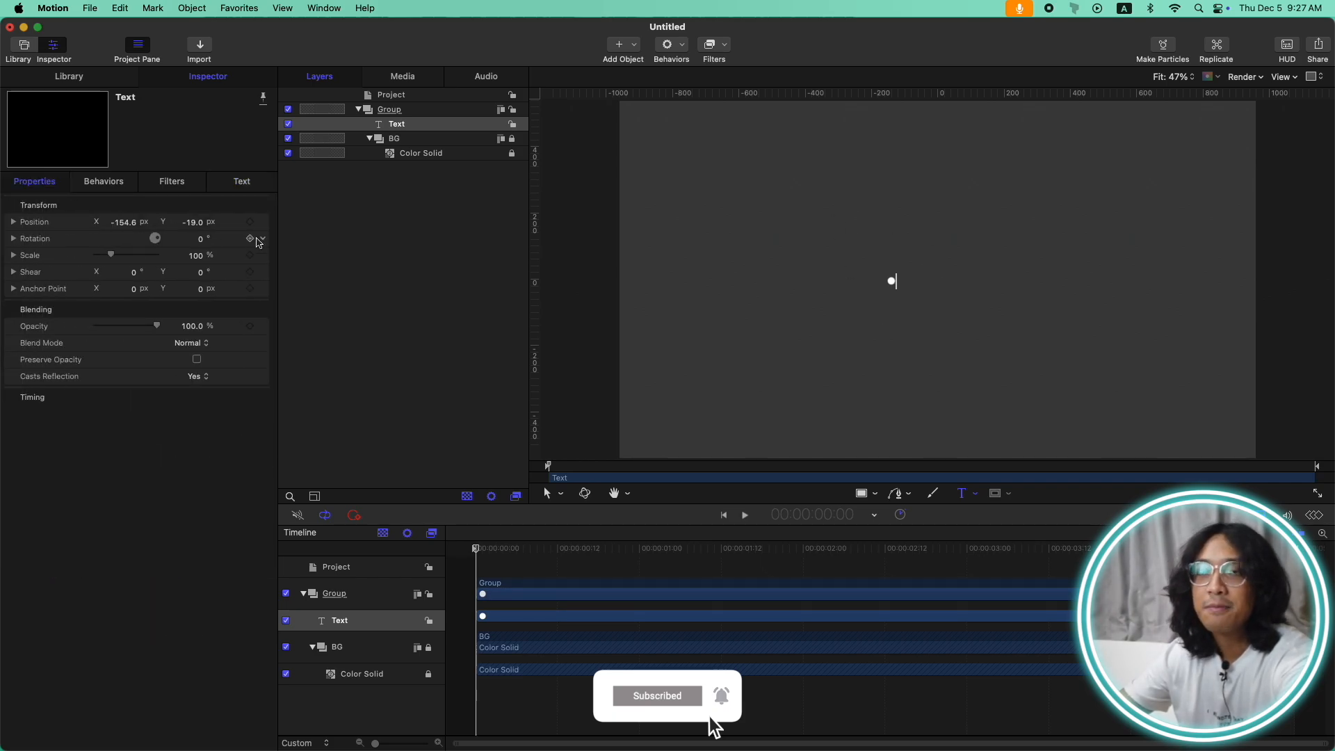
{"action": "left_click", "coordinate": [260, 223]}
{"action": "left_click", "coordinate": [274, 216]}
Step: Turn on 3D Text for the circle character
{"action": "left_click", "coordinate": [240, 183]}
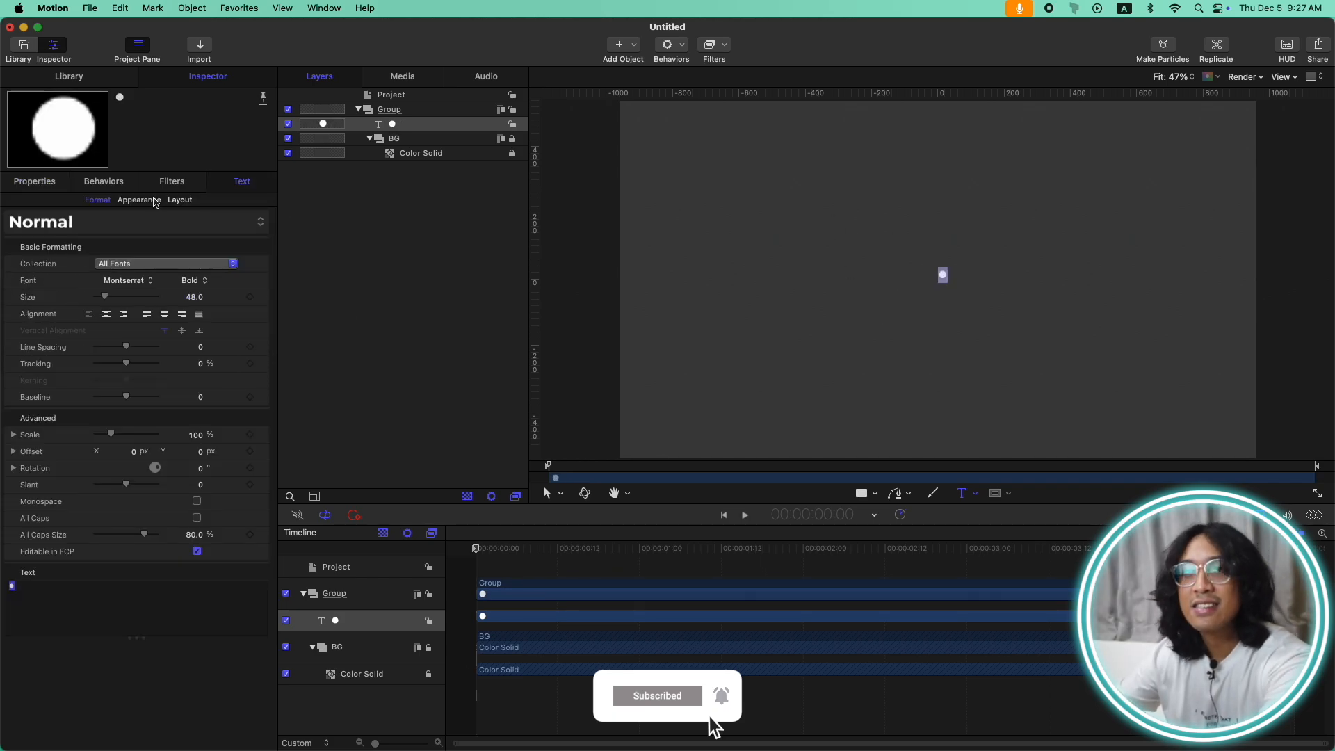
{"action": "left_click", "coordinate": [139, 200]}
{"action": "left_click", "coordinate": [11, 247]}
Step: Put the 3D circle text into its own group named SRC
{"action": "left_click", "coordinate": [420, 126]}
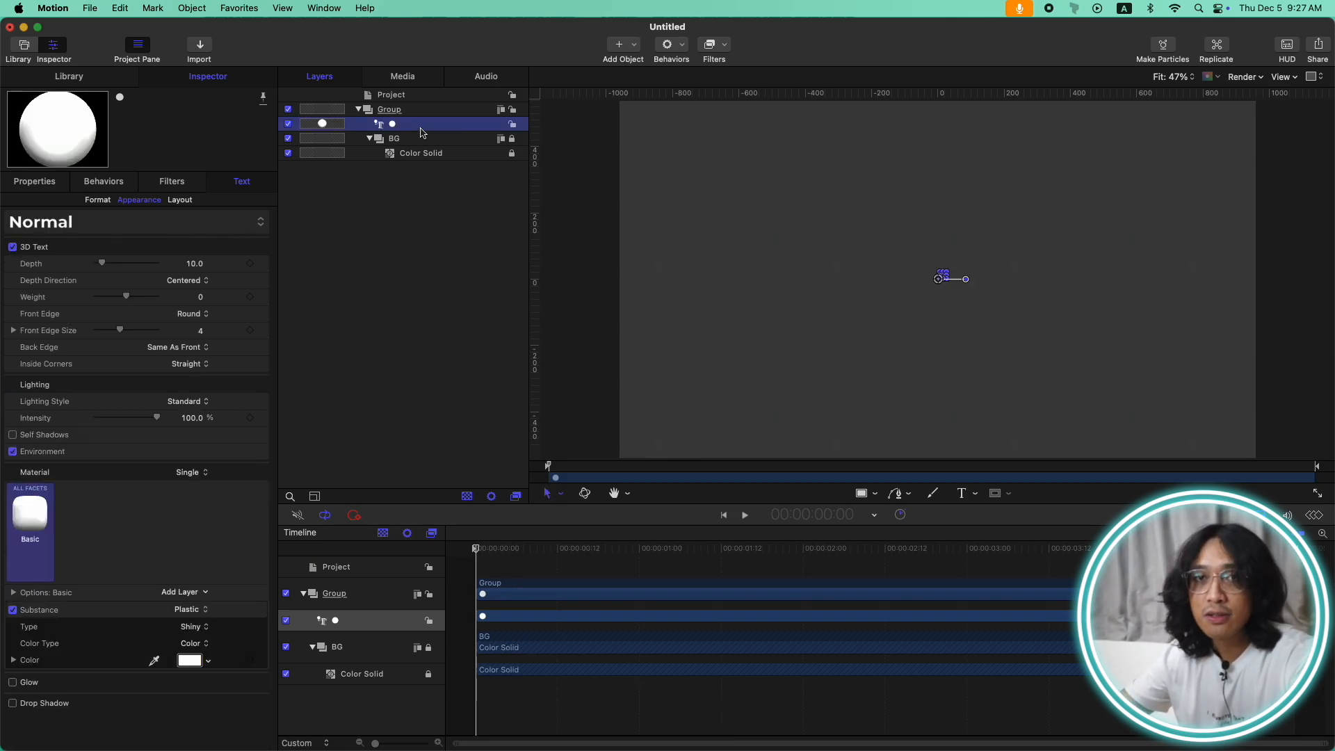
{"action": "key", "text": "super+shift+g"}
{"action": "double_click", "coordinate": [433, 130]}
{"action": "type", "text": "SRC"}
{"action": "key", "text": "Return"}
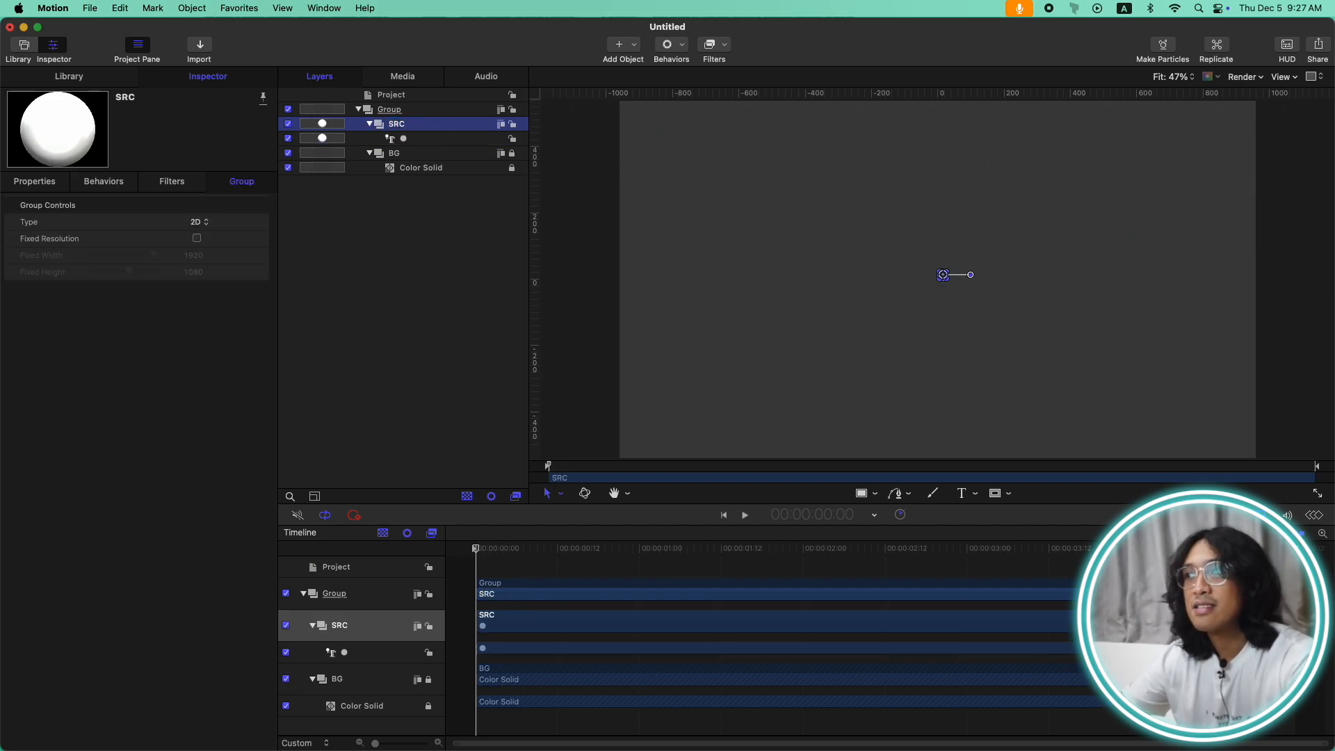
Step: Set the circle's 3D text weight to 5.0 and its depth to 75.0
{"action": "left_click", "coordinate": [434, 140]}
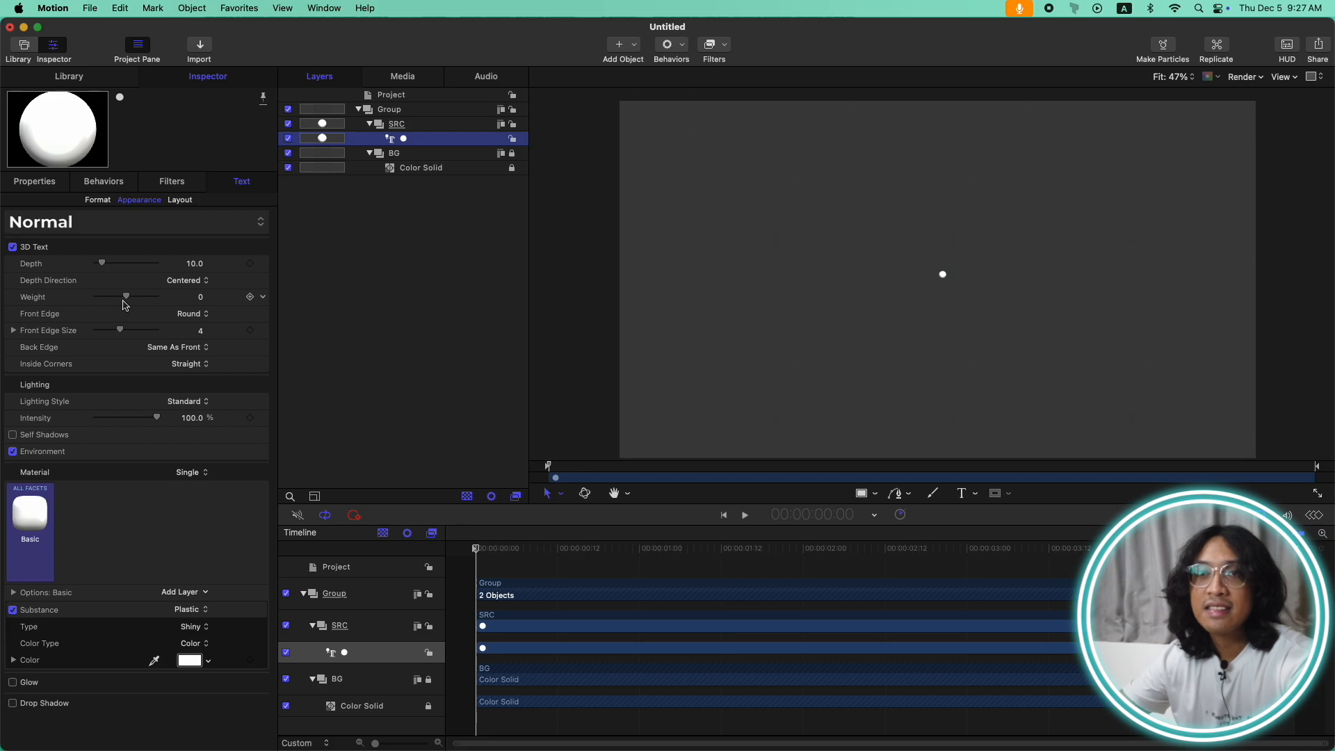
{"action": "left_click_drag", "start_coordinate": [127, 301], "coordinate": [158, 299]}
{"action": "left_click", "coordinate": [150, 263]}
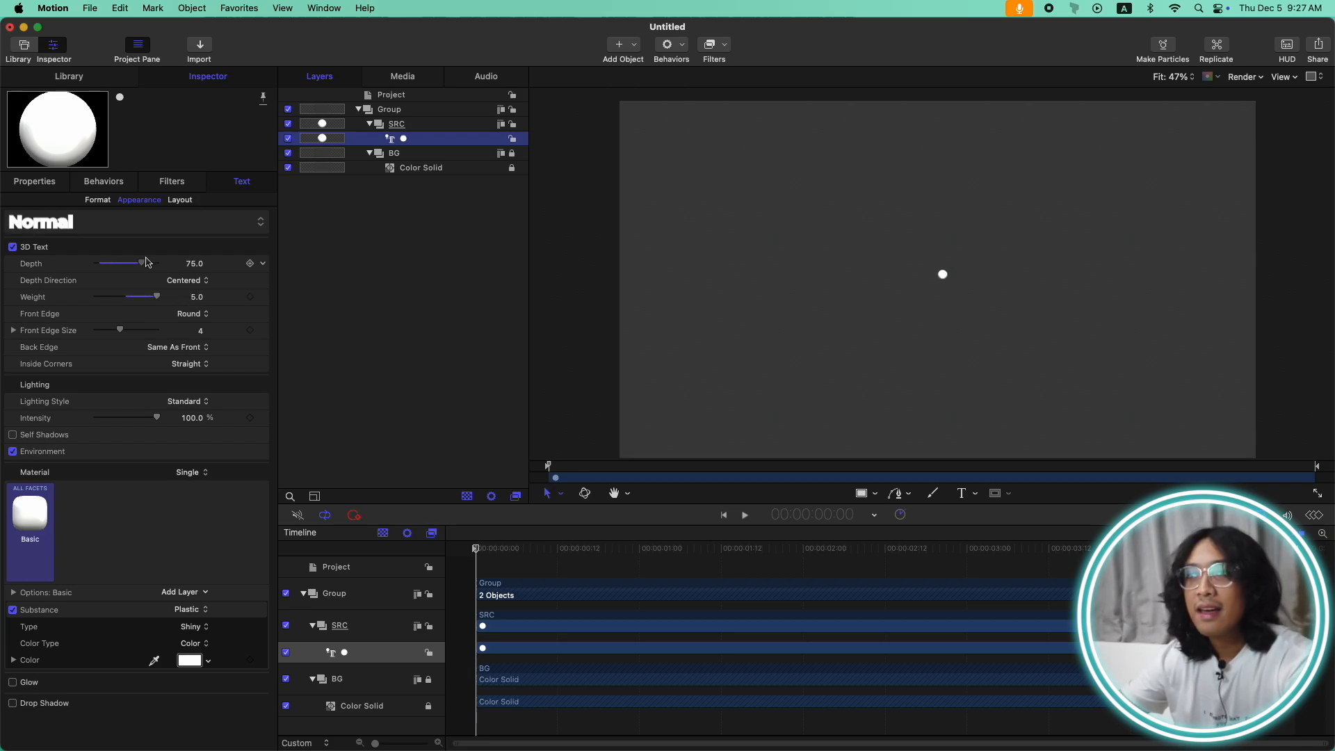
Step: Set the circle text's font size to 640
{"action": "left_click", "coordinate": [98, 200]}
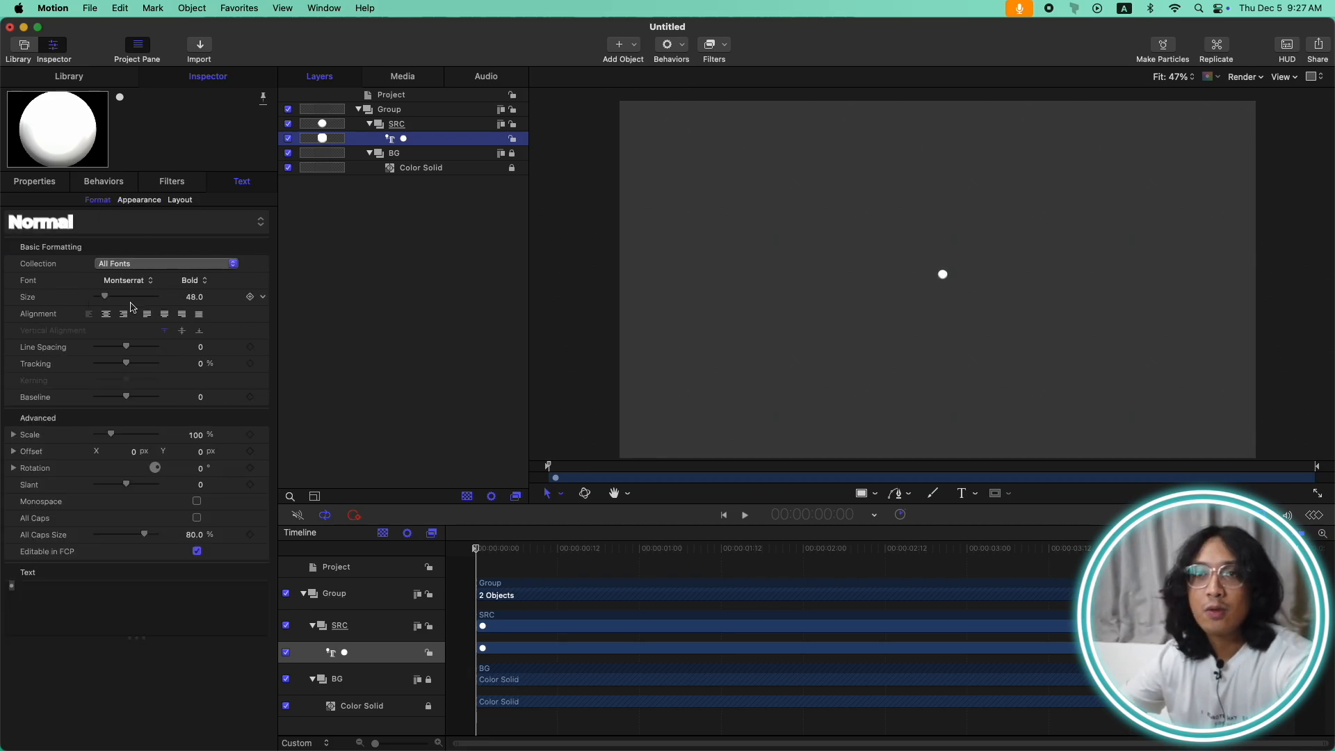
{"action": "left_click", "coordinate": [86, 598]}
{"action": "left_click_drag", "start_coordinate": [106, 304], "coordinate": [443, 298]}
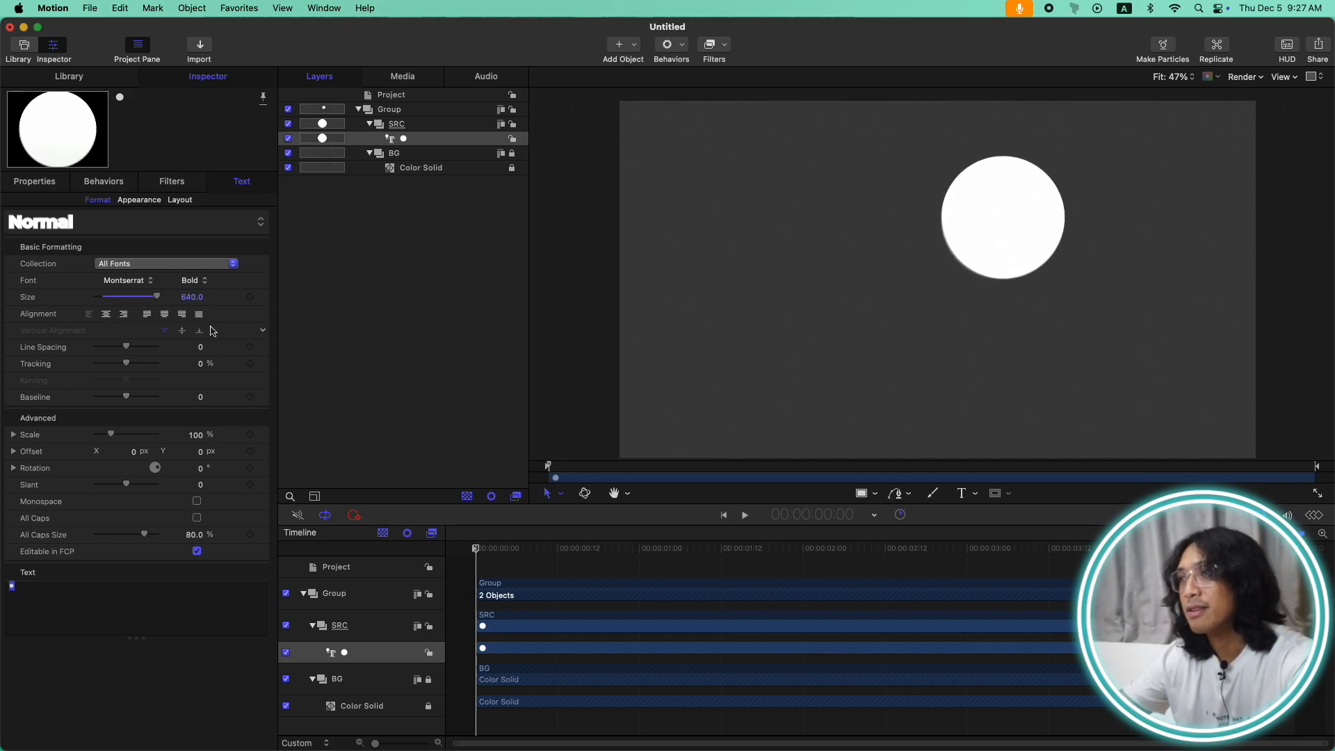
Step: Add a Camera to the project and switch the groups to 3D
{"action": "left_click", "coordinate": [427, 125]}
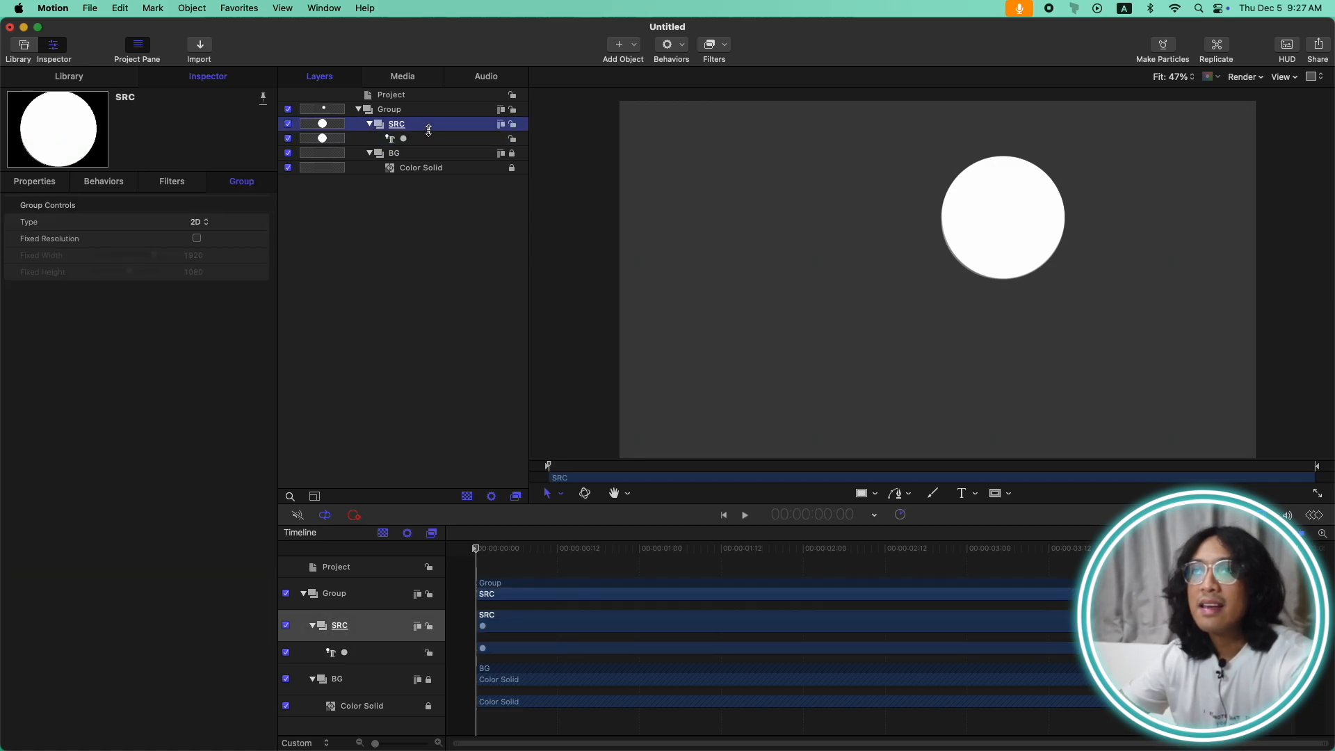
{"action": "left_click", "coordinate": [634, 46]}
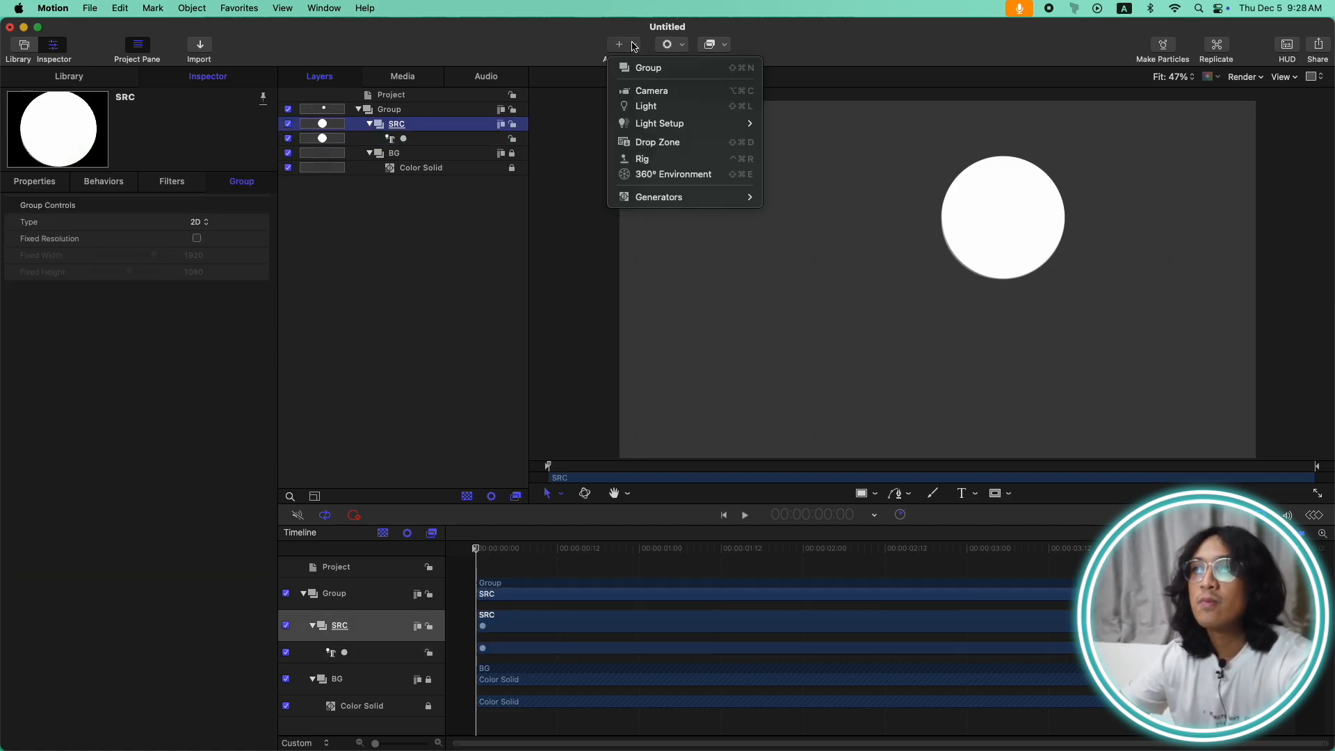
{"action": "left_click", "coordinate": [638, 90]}
{"action": "left_click", "coordinate": [810, 415]}
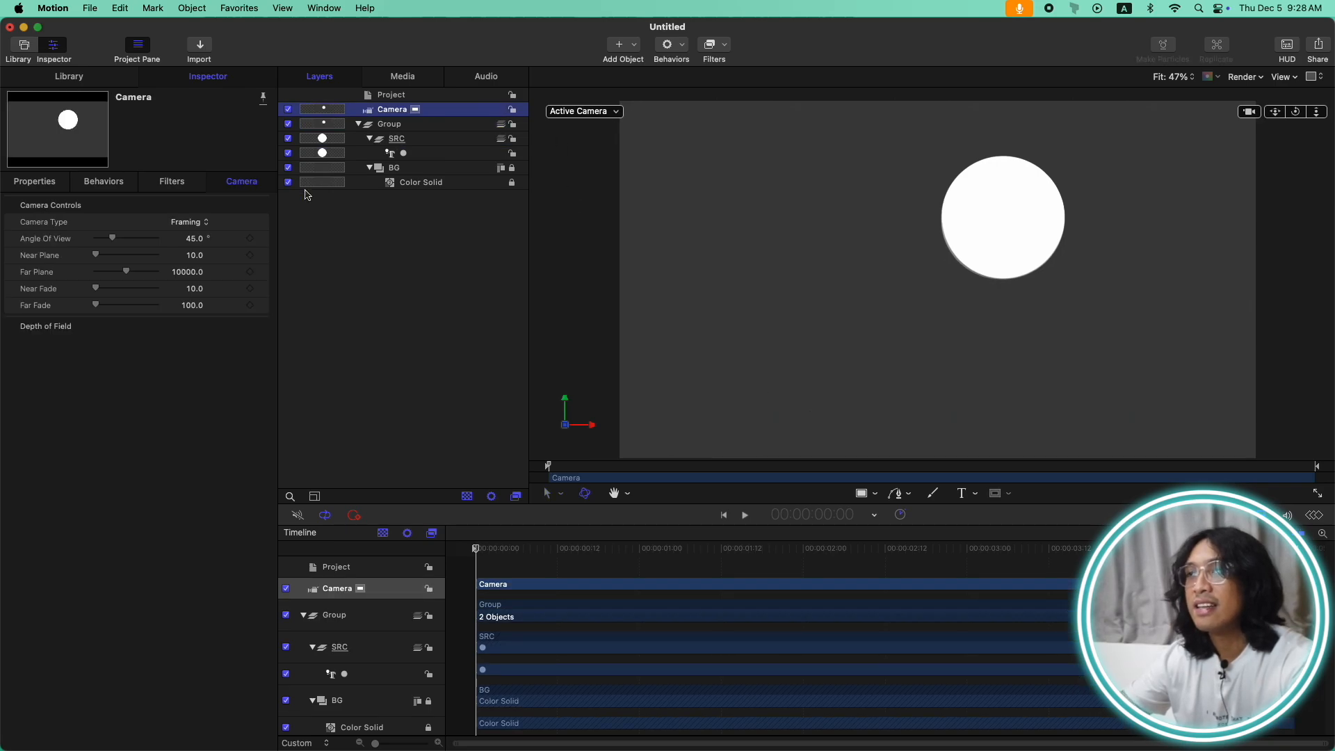
Step: Reset the transforms of the SRC group and its circle text, and move SRC to about X -169 px, Y -172 px at the canvas centre
{"action": "left_click", "coordinate": [341, 140]}
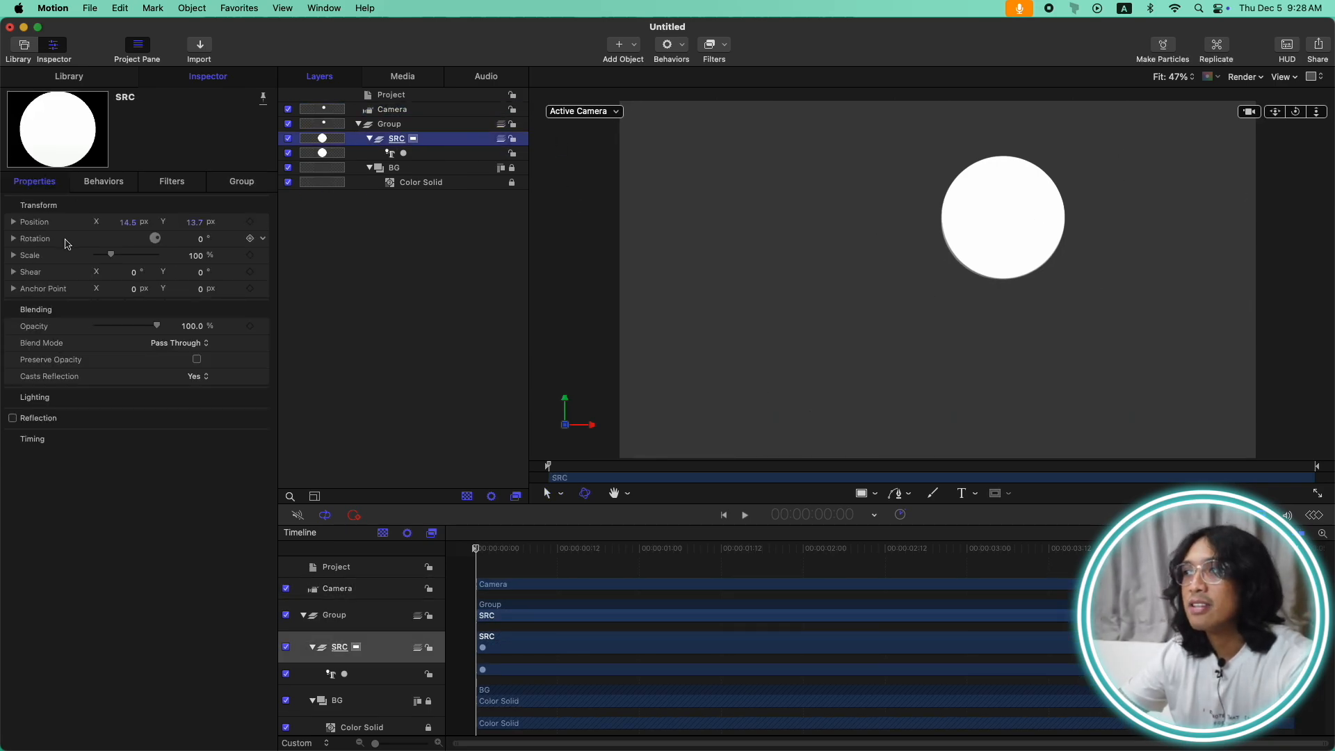
{"action": "left_click", "coordinate": [267, 206]}
{"action": "left_click", "coordinate": [292, 209]}
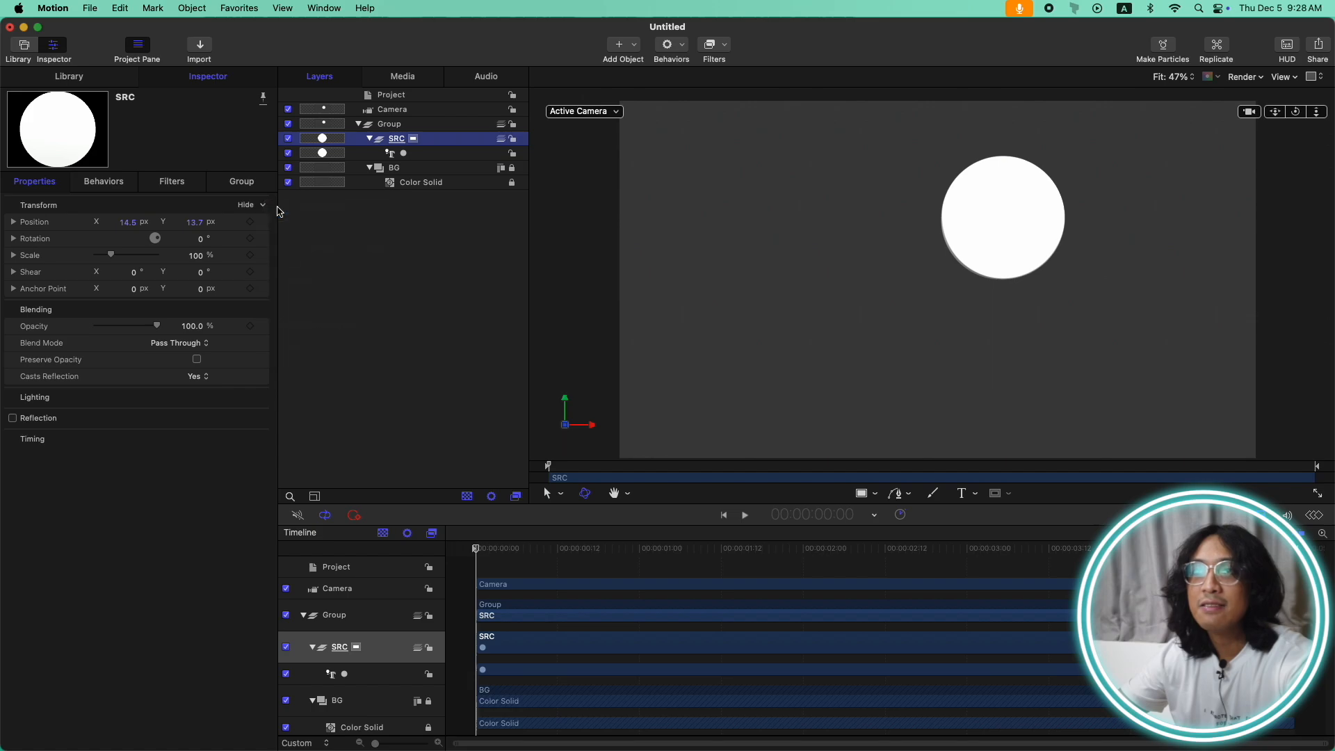
{"action": "left_click", "coordinate": [417, 157]}
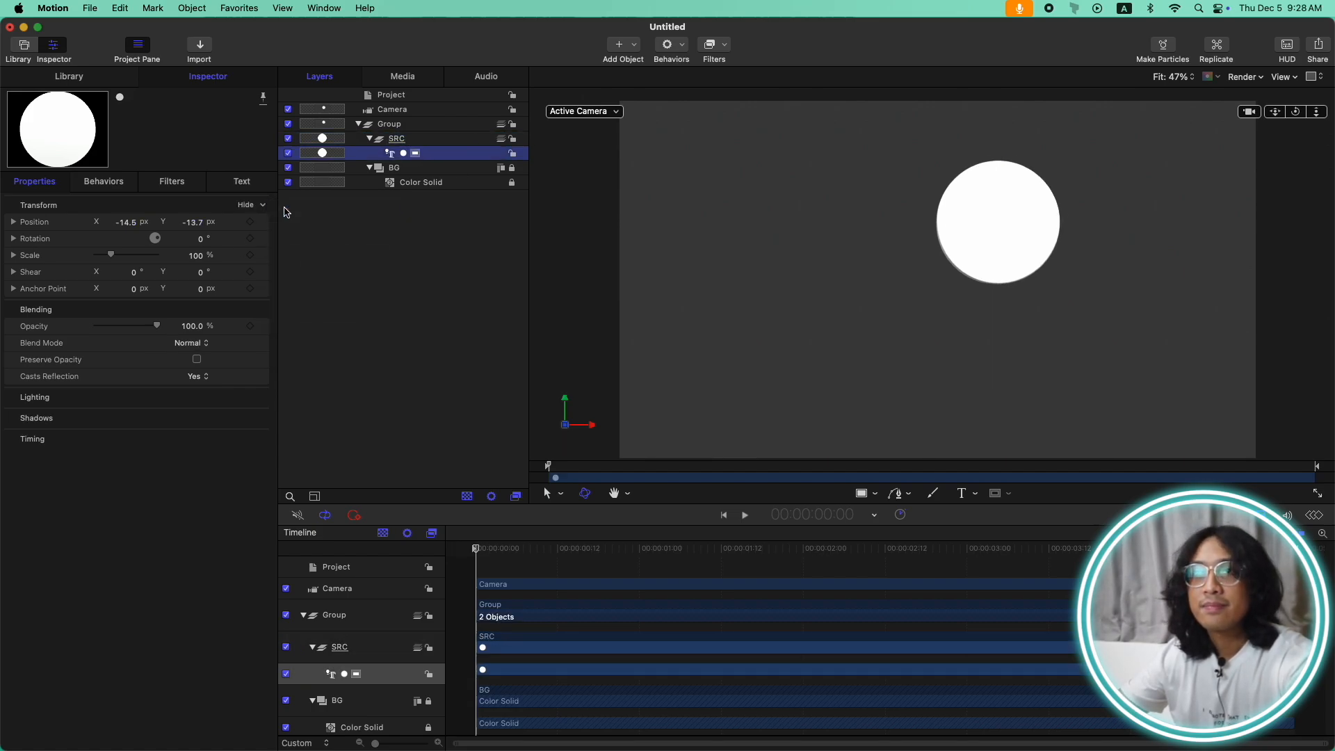
{"action": "left_click", "coordinate": [413, 140]}
{"action": "left_click_drag", "start_coordinate": [1019, 216], "coordinate": [965, 276]}
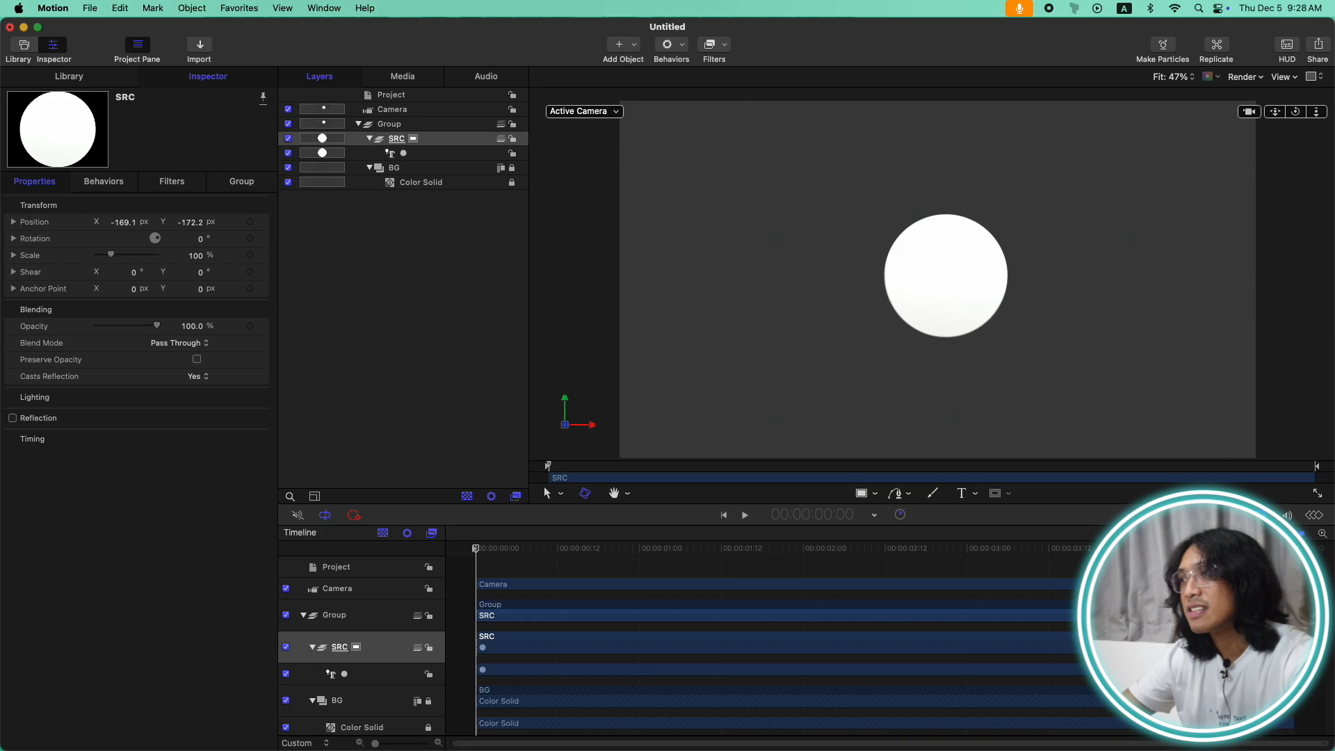
Step: In an angled Perspective view, set the circle text's 3D depth to 89.0 and try a weight of 71.0
{"action": "left_click", "coordinate": [615, 115]}
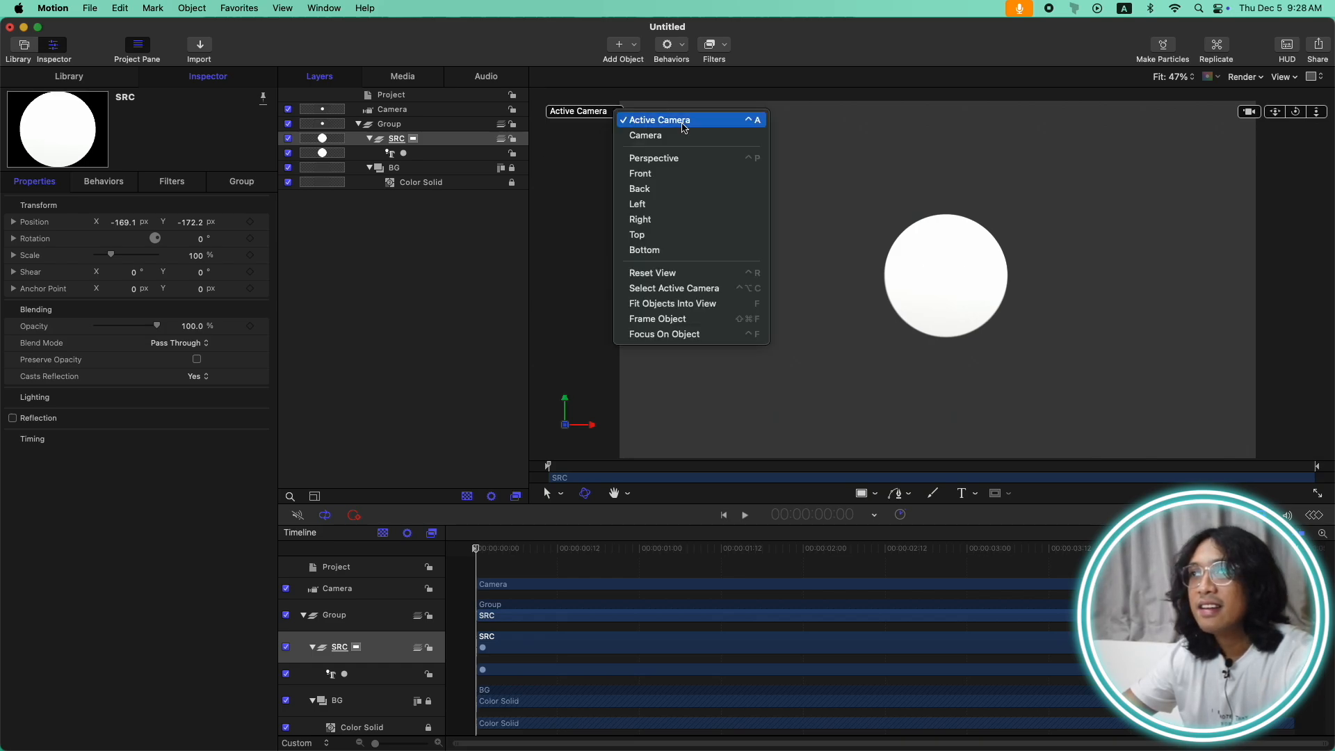
{"action": "left_click", "coordinate": [721, 161]}
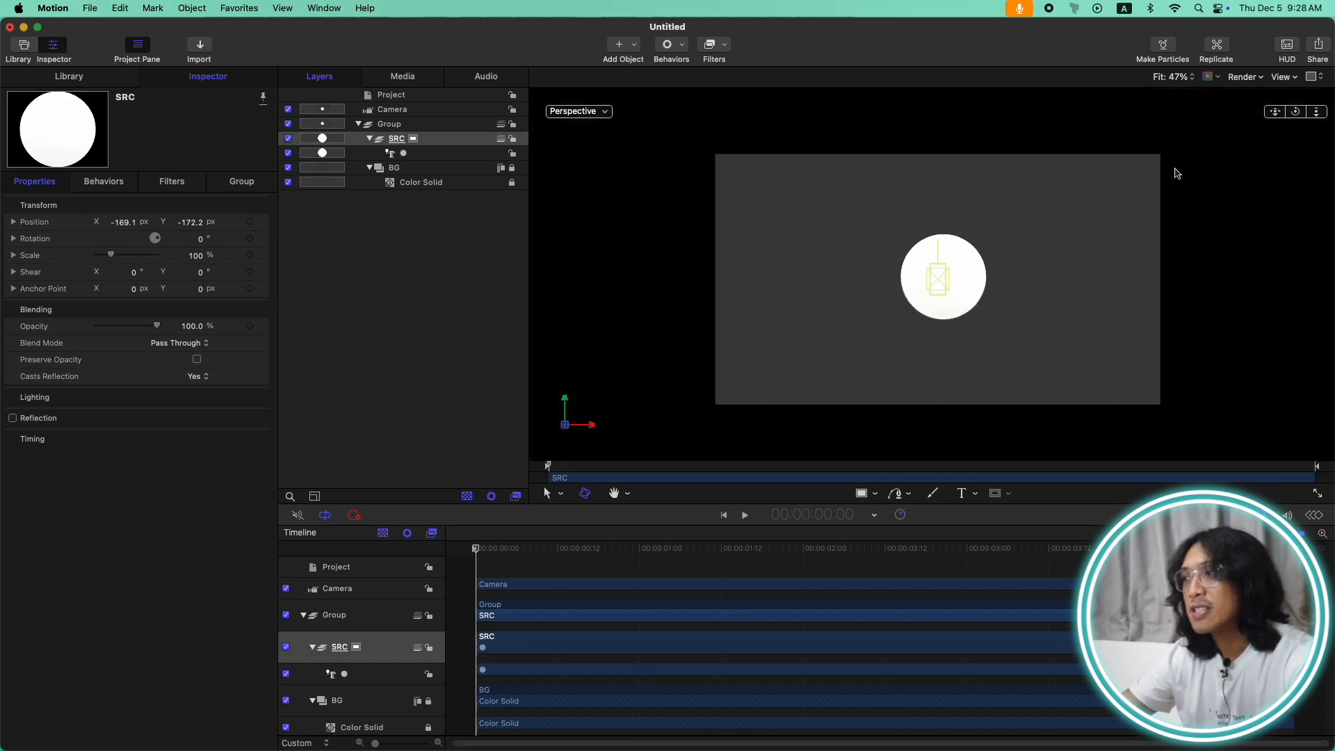
{"action": "left_click_drag", "start_coordinate": [1296, 114], "coordinate": [1241, 132]}
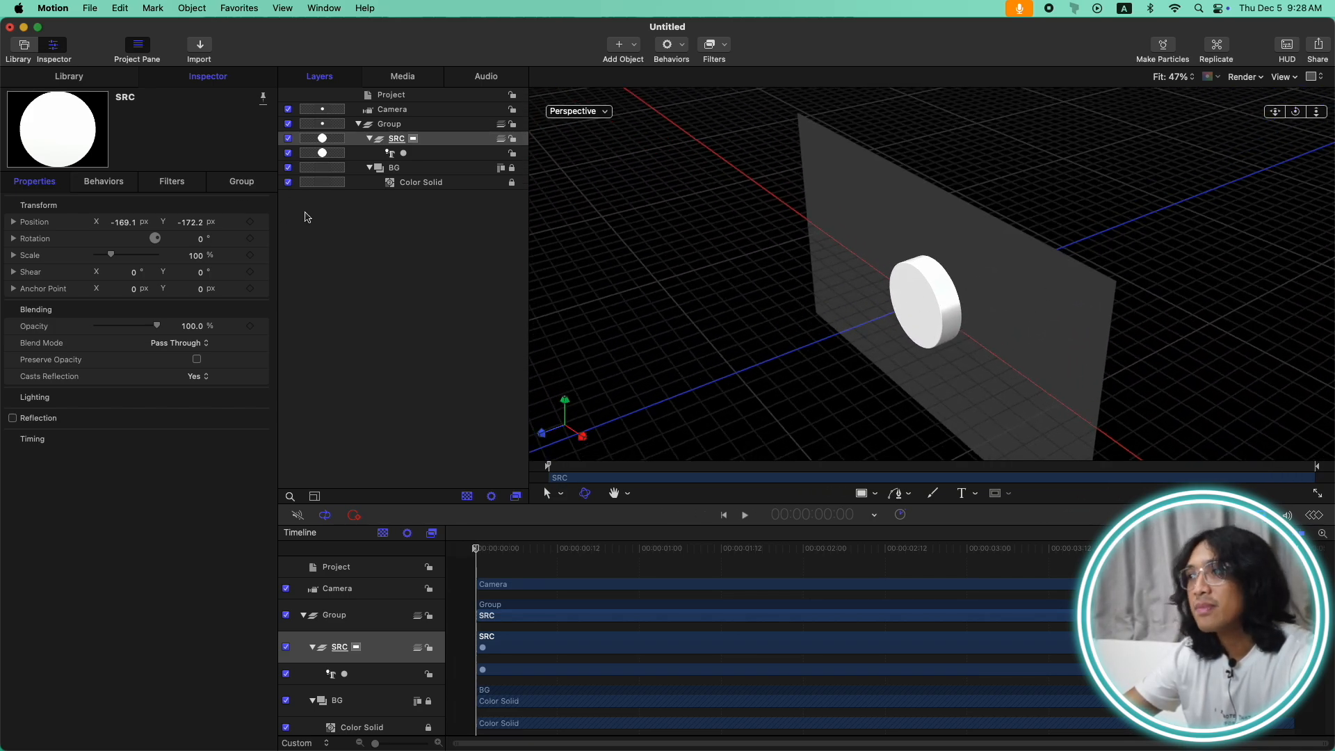
{"action": "left_click", "coordinate": [427, 154]}
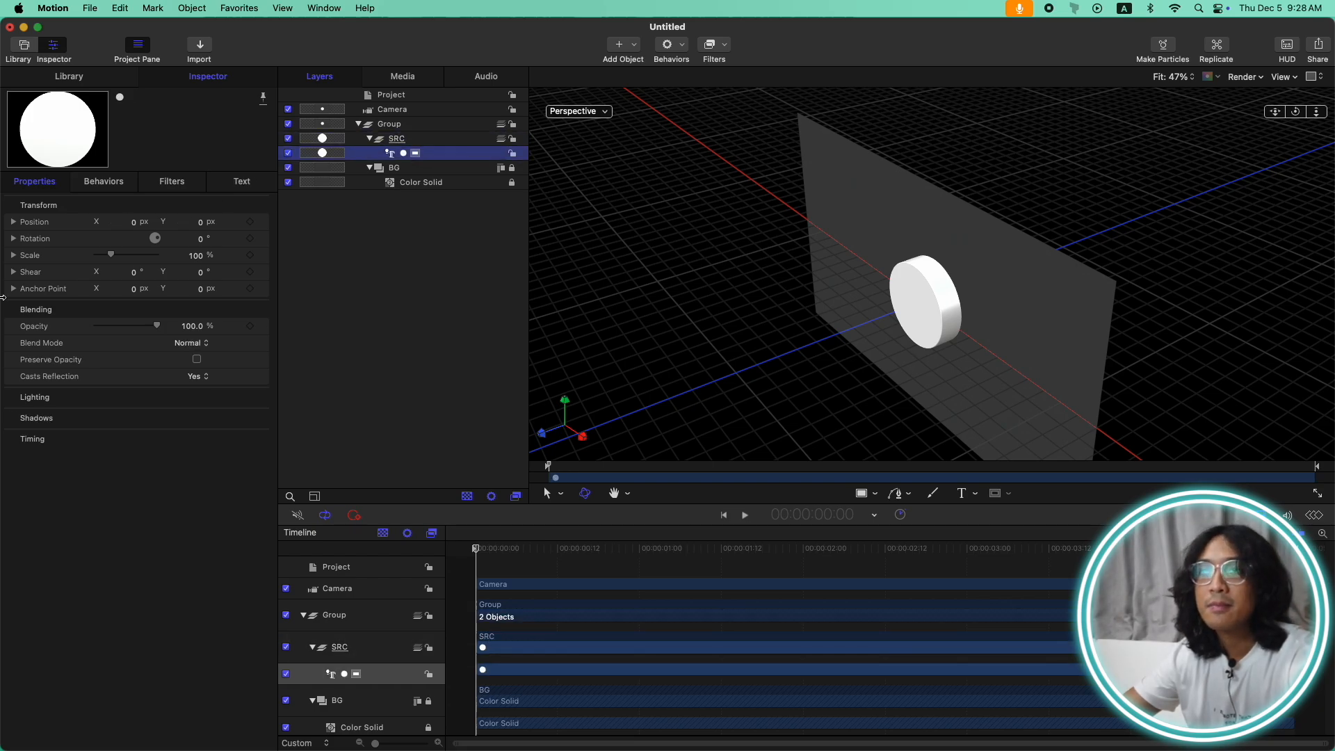
{"action": "left_click", "coordinate": [242, 181]}
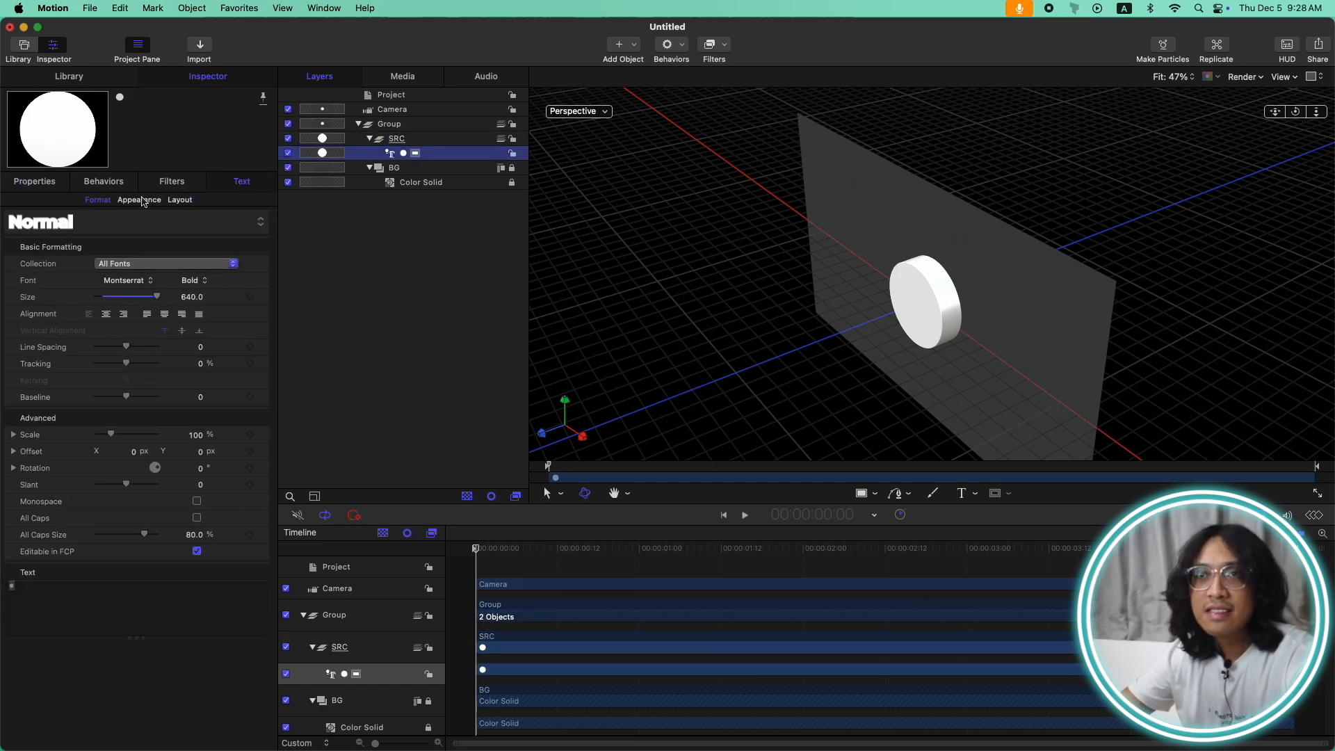
{"action": "left_click", "coordinate": [140, 200]}
{"action": "left_click_drag", "start_coordinate": [197, 296], "coordinate": [197, 250]}
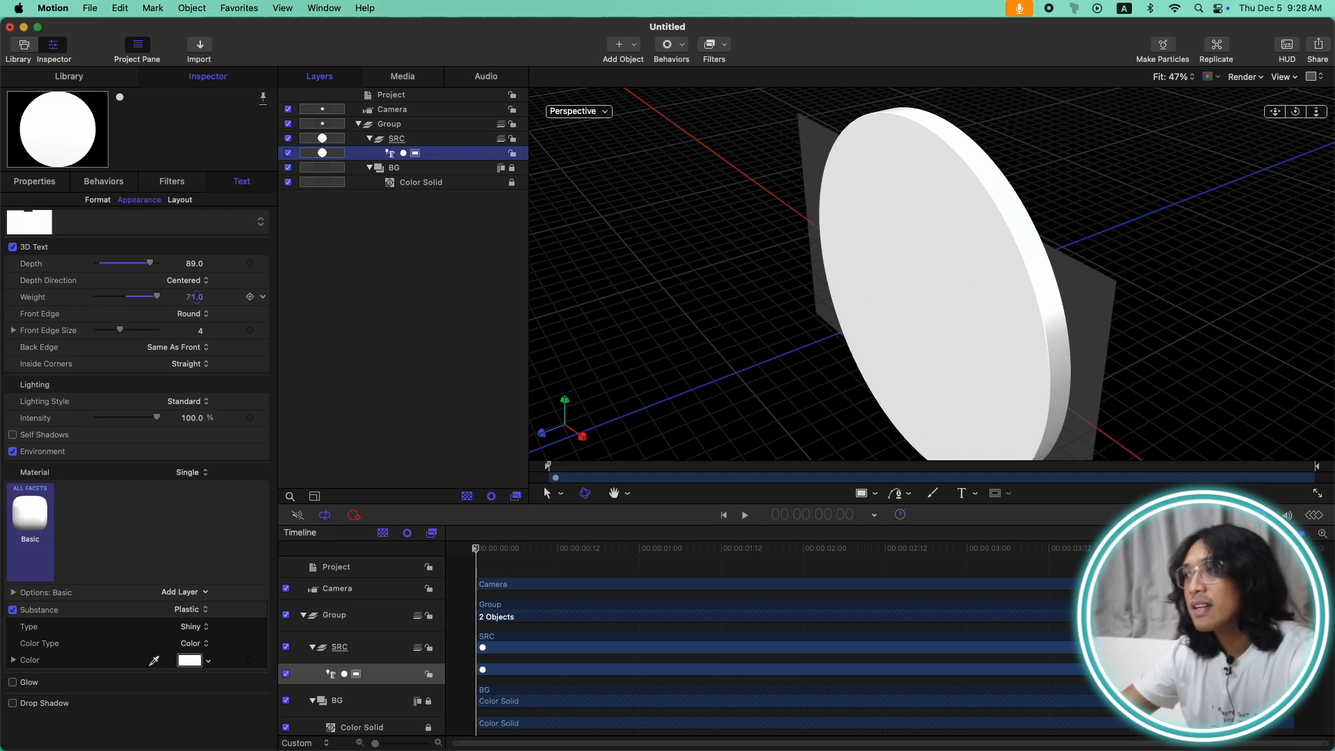
Step: Try a weight of about 30.5 for the circle in the Active Camera view and undo the weight changes
{"action": "left_click", "coordinate": [598, 113]}
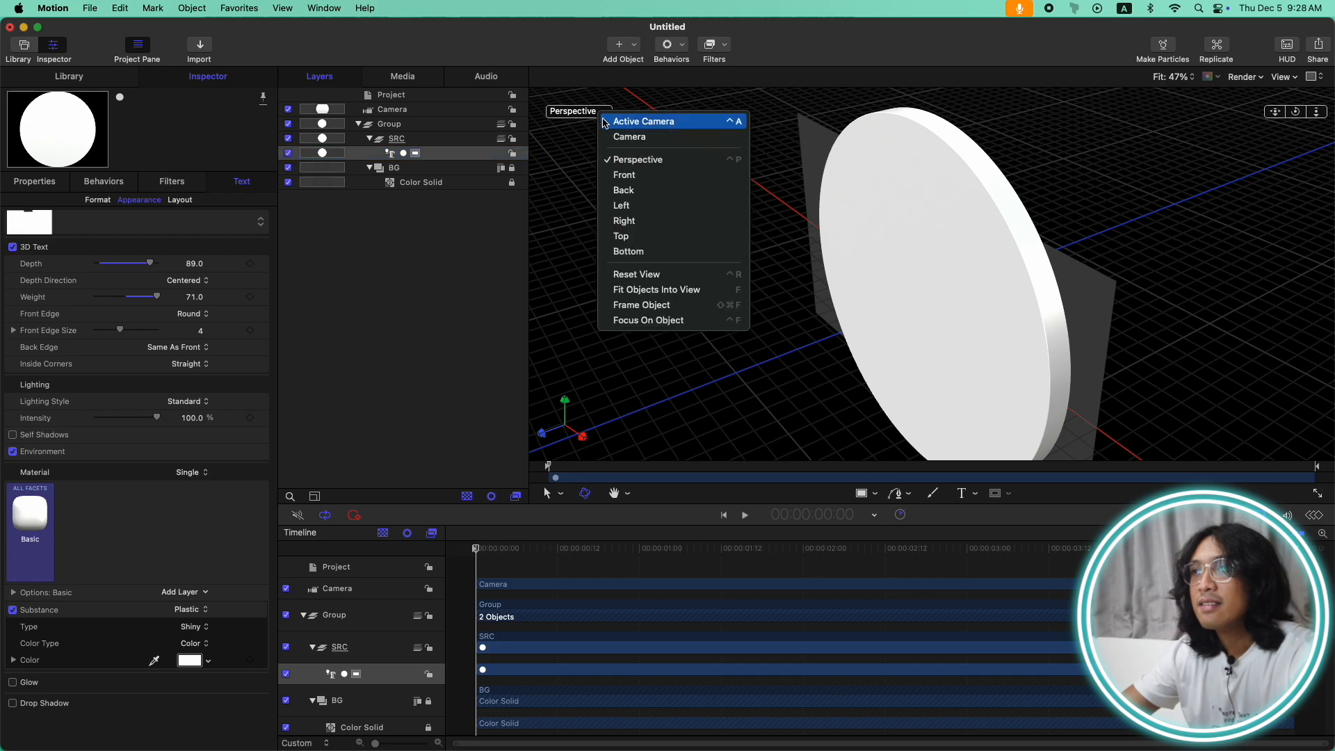
{"action": "left_click", "coordinate": [644, 125]}
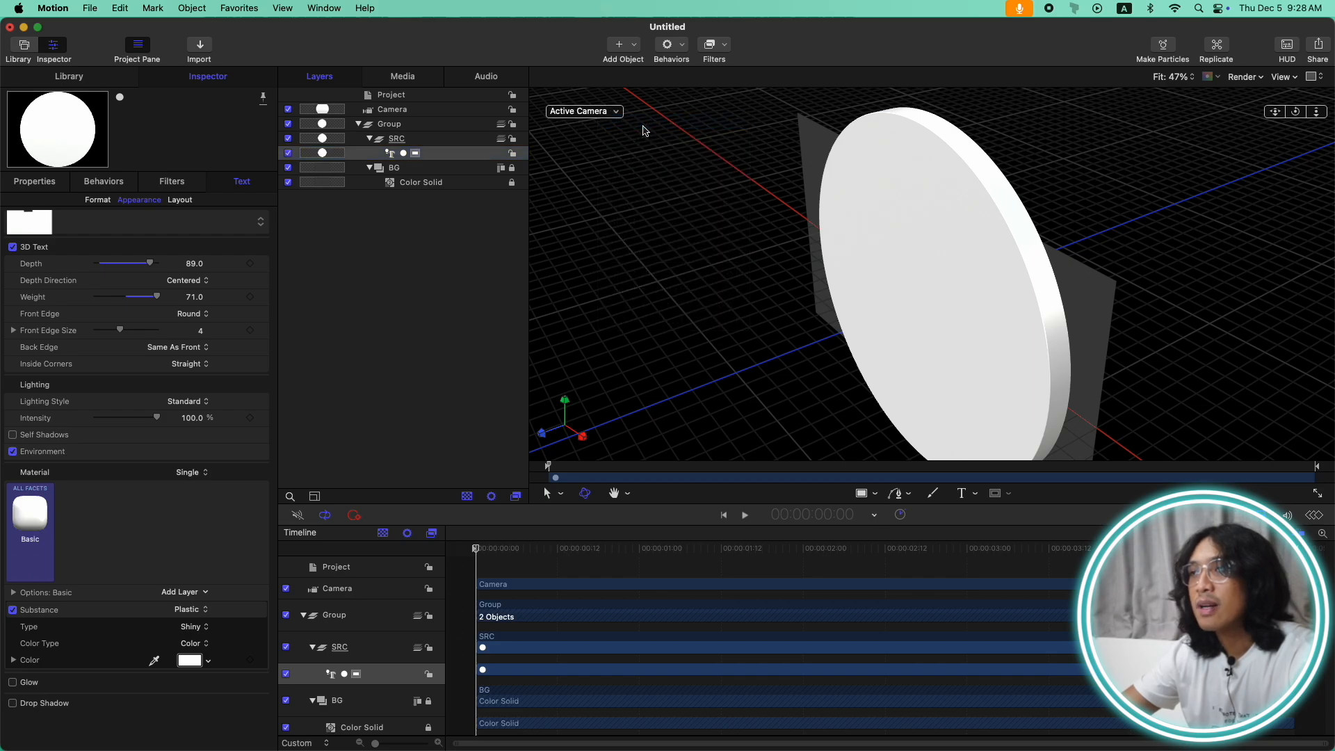
{"action": "double_click", "coordinate": [1297, 112]}
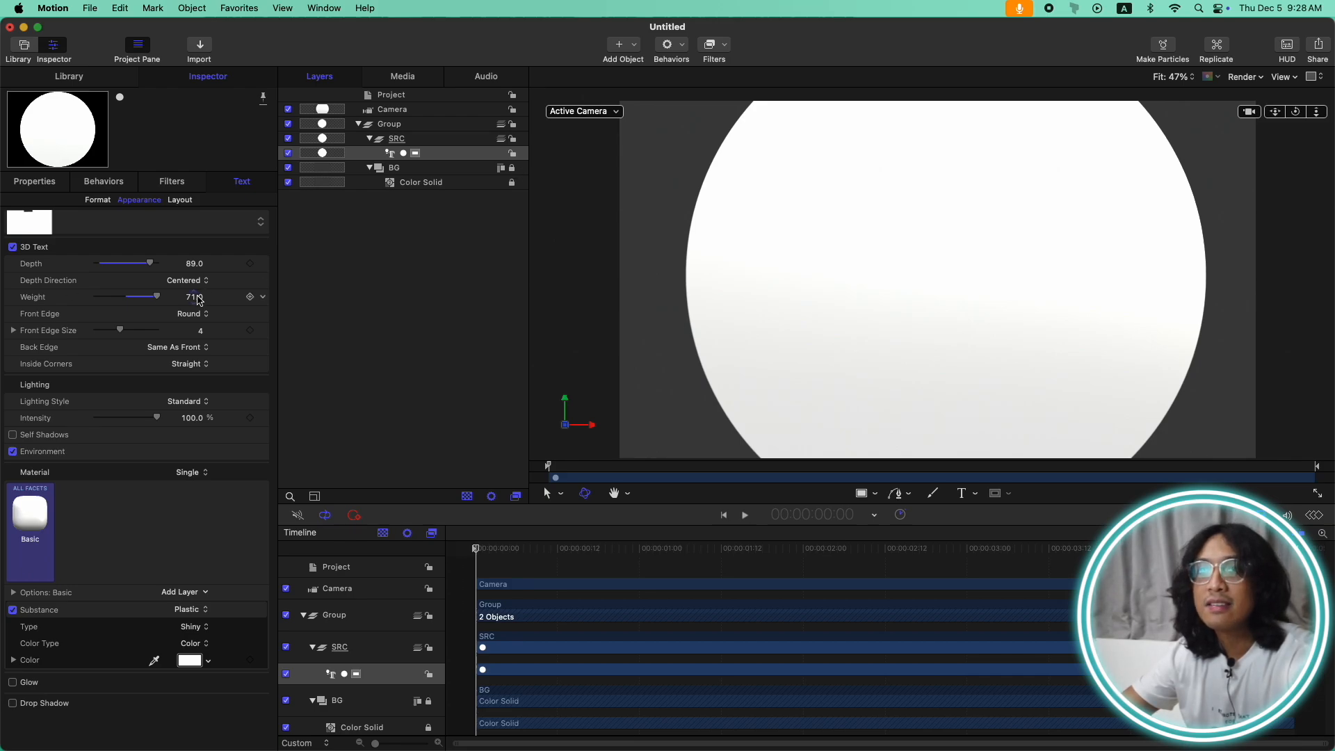
{"action": "left_click_drag", "start_coordinate": [196, 300], "coordinate": [189, 301]}
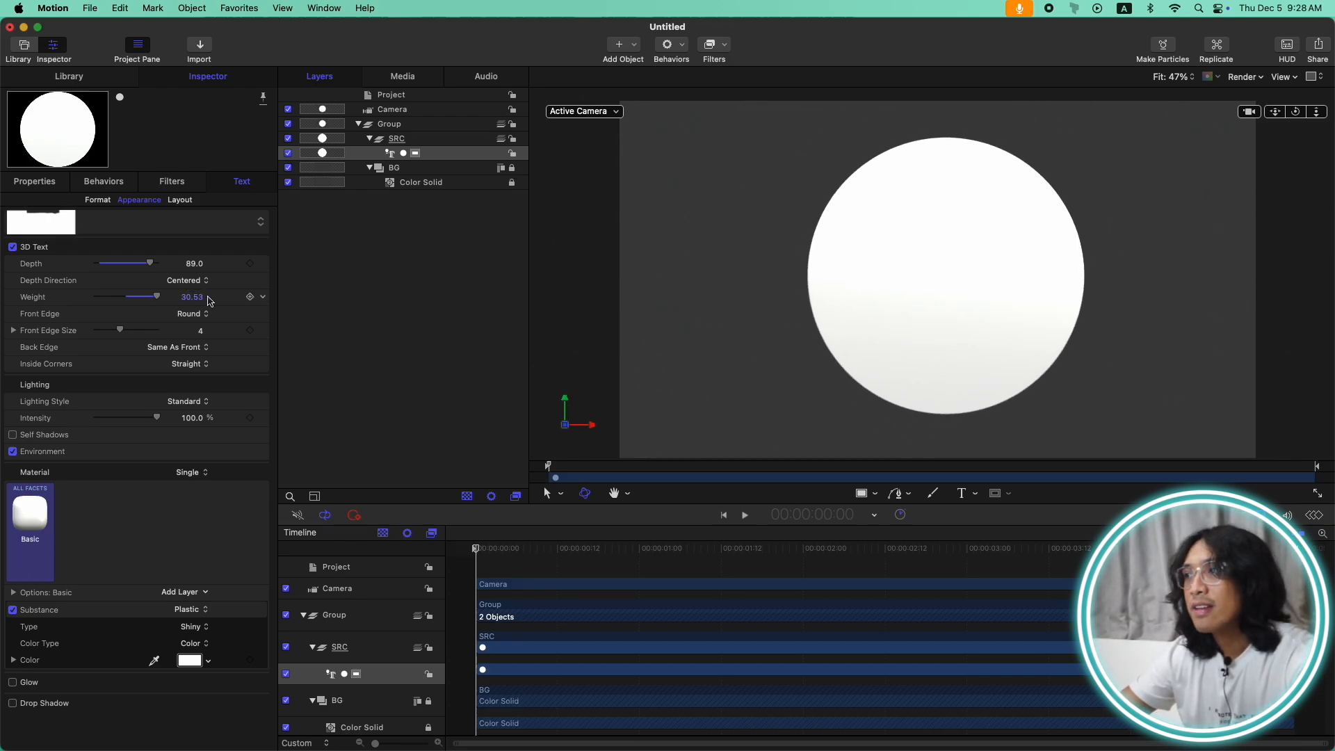
{"action": "key", "text": "super+z"}
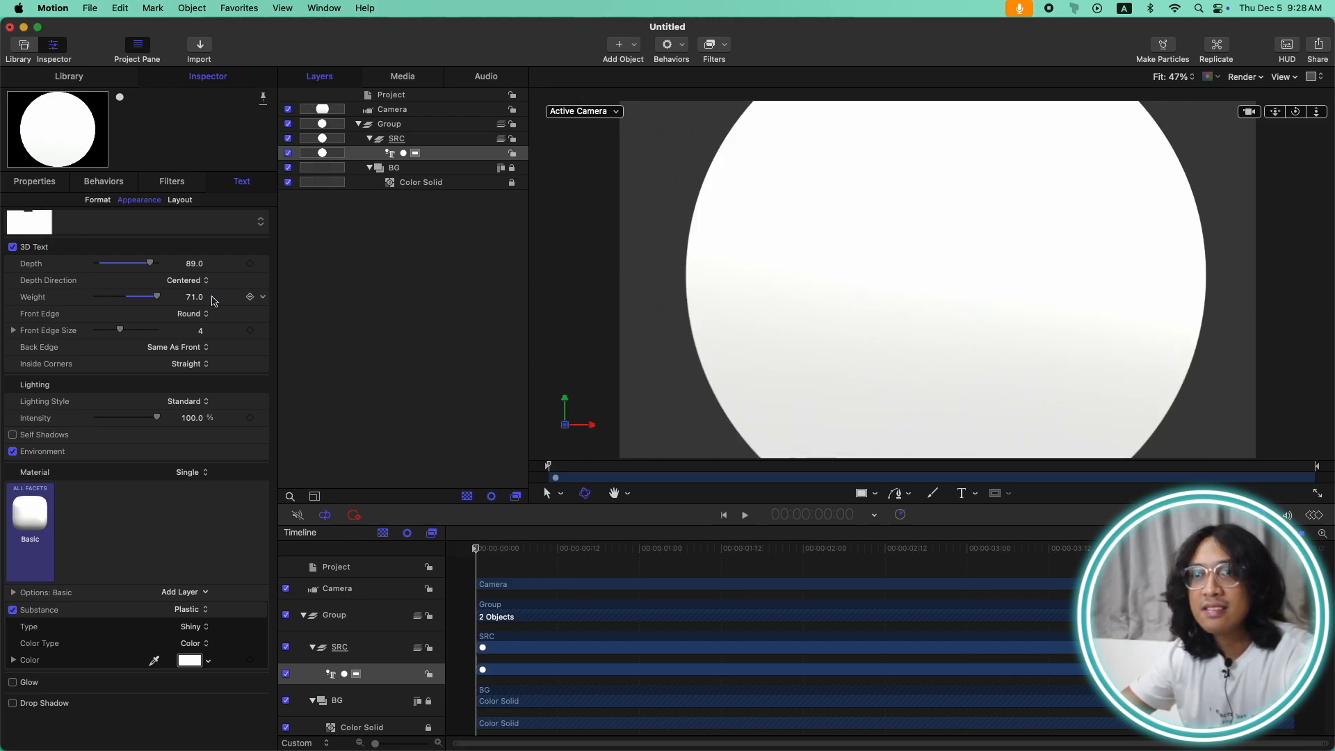
{"action": "key", "text": "super+shift+z"}
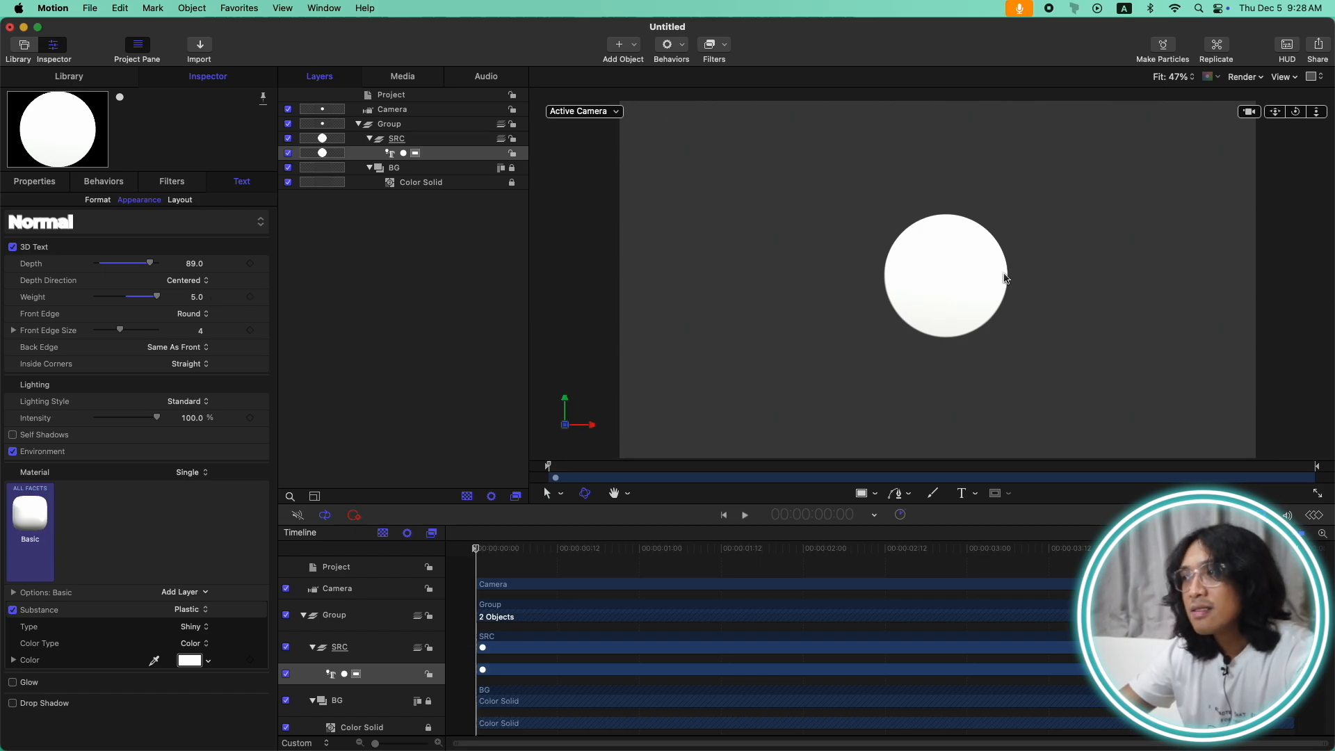
Step: Switch the viewer to Perspective and set the circle text's 3D depth to 100.0
{"action": "left_click", "coordinate": [616, 112]}
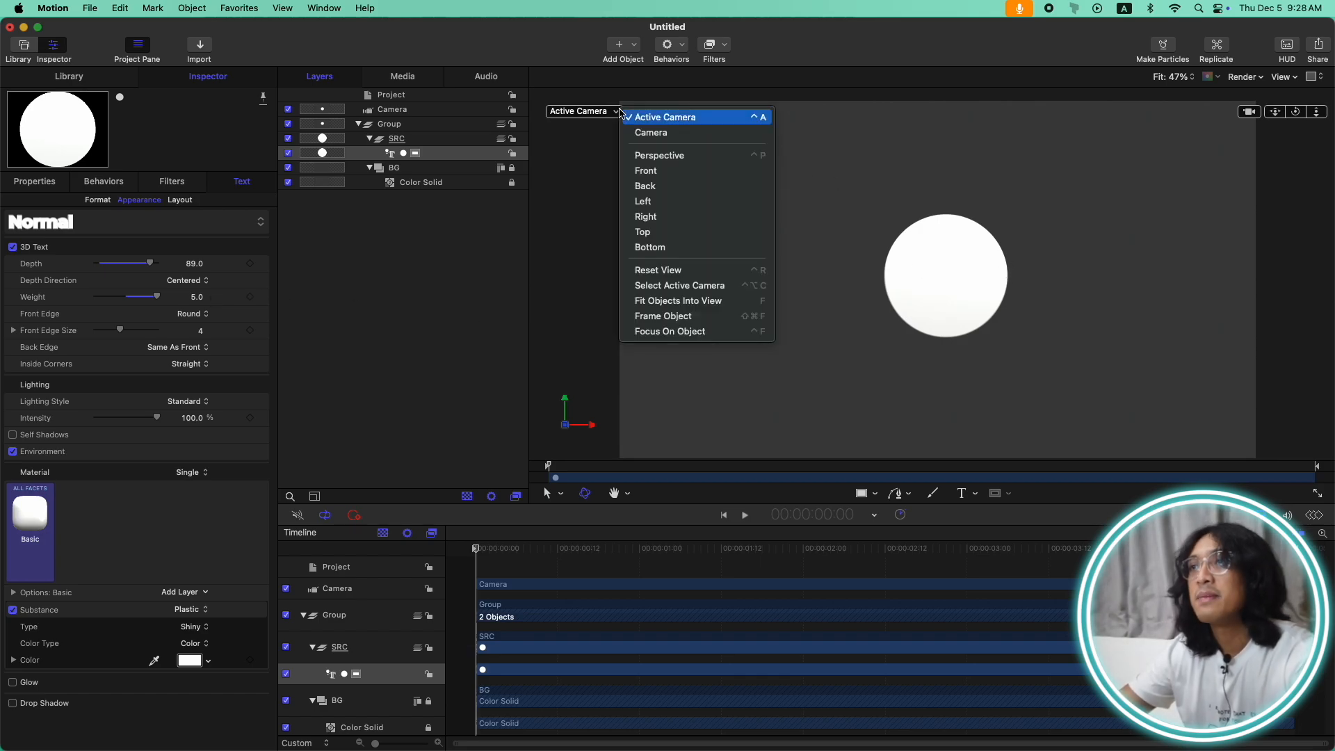
{"action": "left_click", "coordinate": [633, 154]}
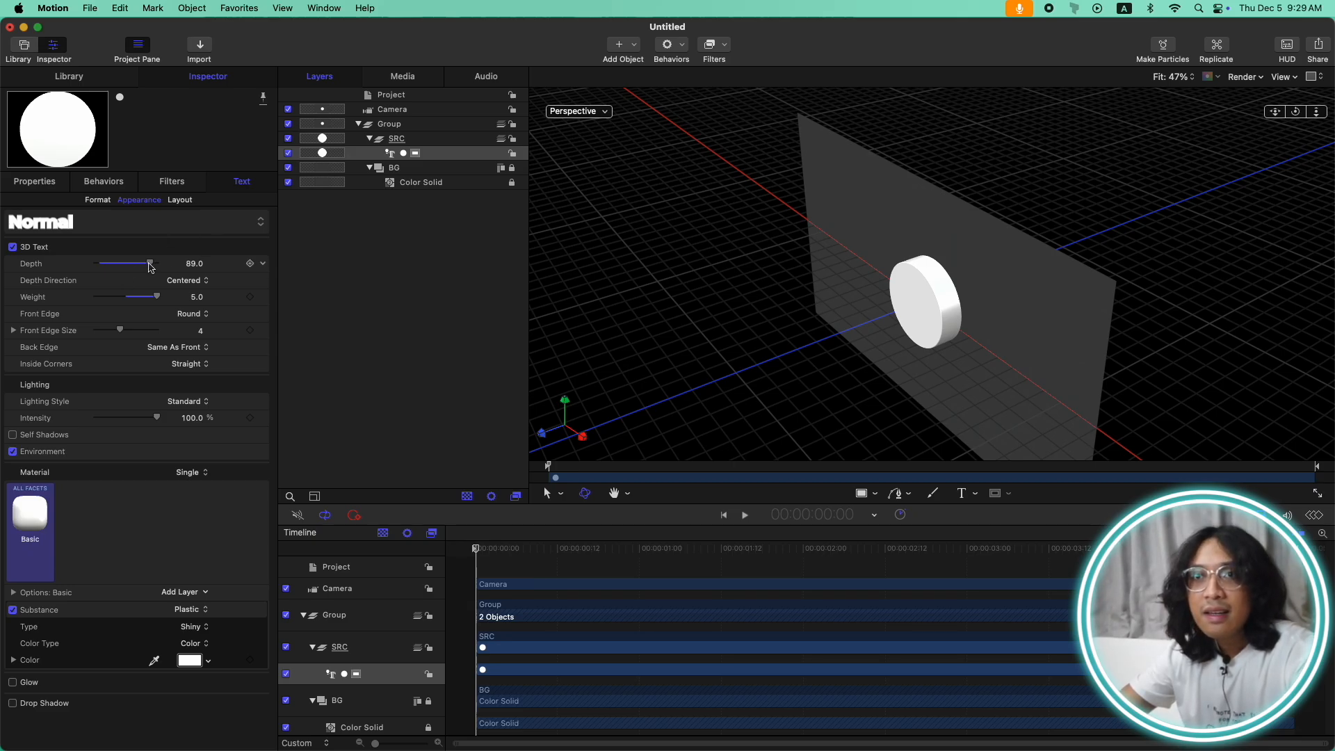
{"action": "mouse_move", "coordinate": [150, 266]}
{"action": "left_mouse_down"}
{"action": "mouse_move", "coordinate": [166, 266]}
{"action": "mouse_move", "coordinate": [135, 266]}
{"action": "mouse_move", "coordinate": [167, 266]}
{"action": "left_mouse_up"}
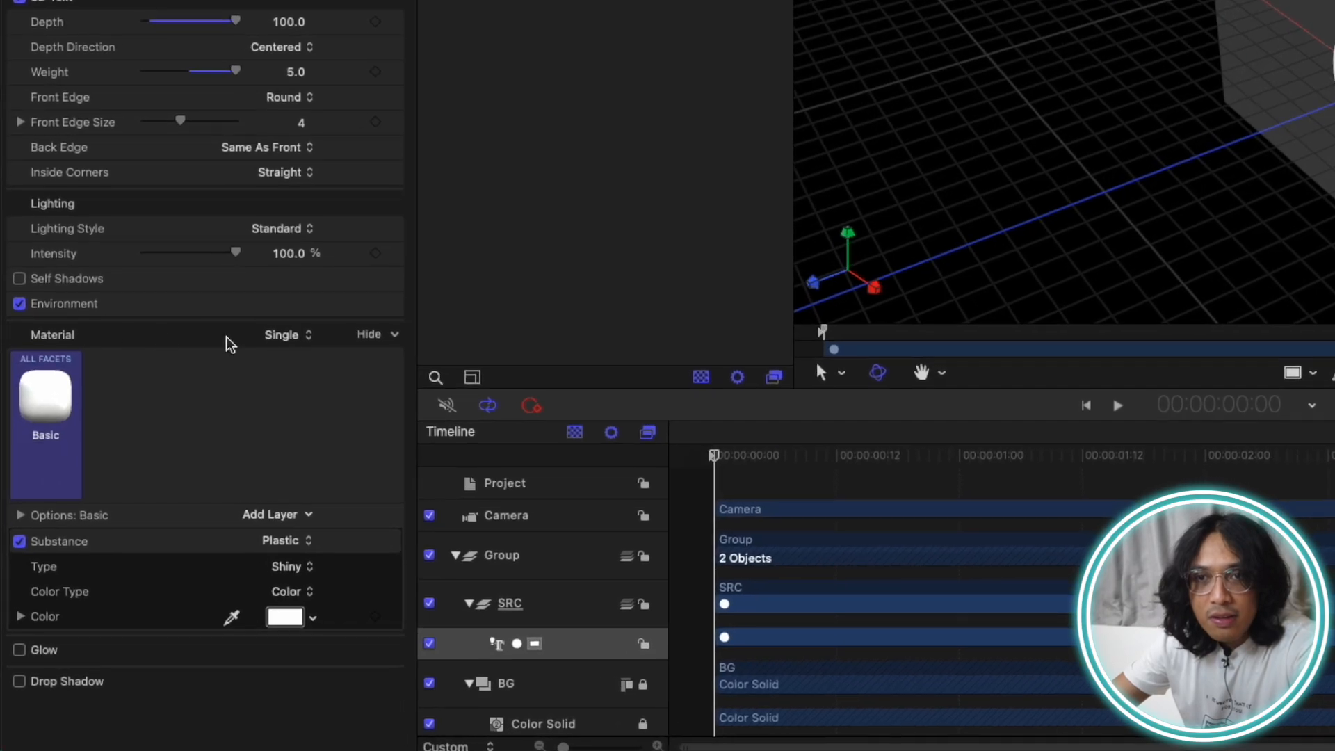
Step: Set the type of the circle material's Plastic substance to Textured
{"action": "scroll", "coordinate": [218, 369], "scroll_direction": "up", "scroll_amount": 1}
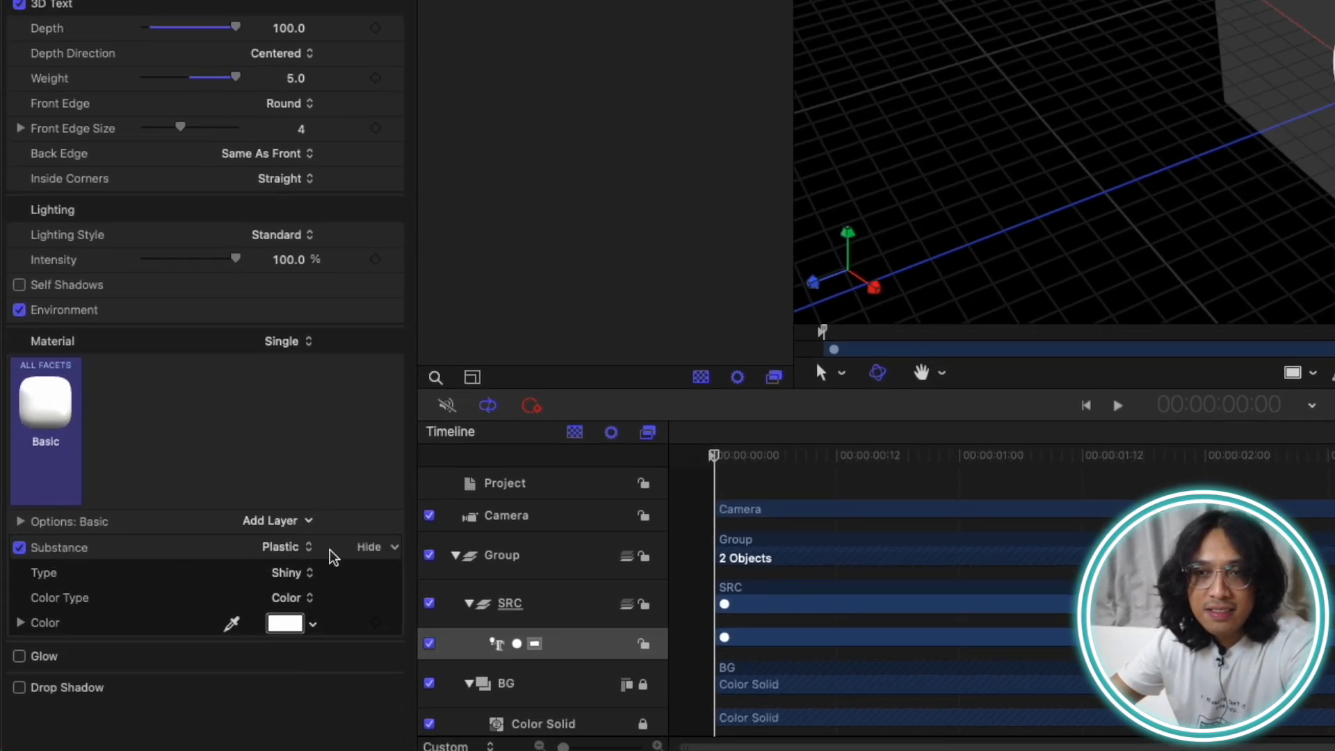
{"action": "left_click", "coordinate": [328, 580]}
{"action": "left_click", "coordinate": [355, 705]}
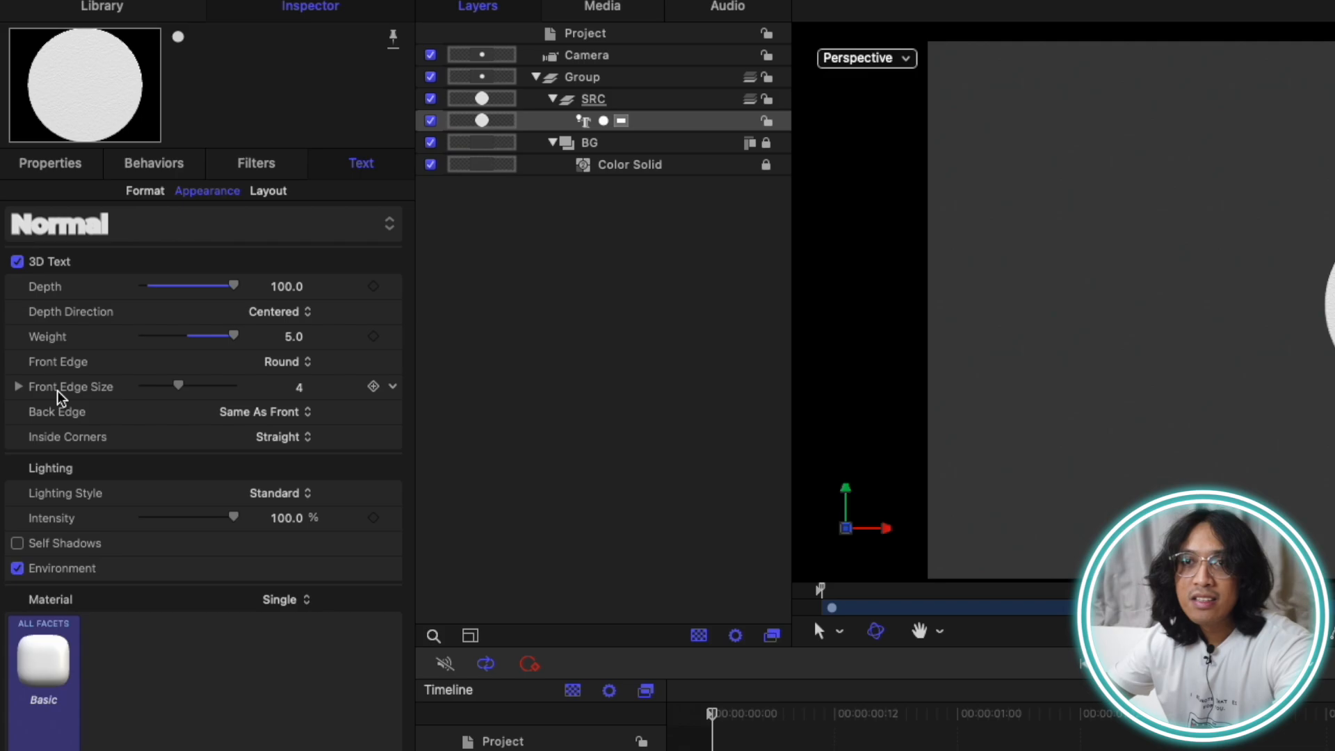
Step: Round off the circle text's edges by raising its Front Edge Size to 158
{"action": "left_click_drag", "start_coordinate": [178, 387], "coordinate": [305, 373]}
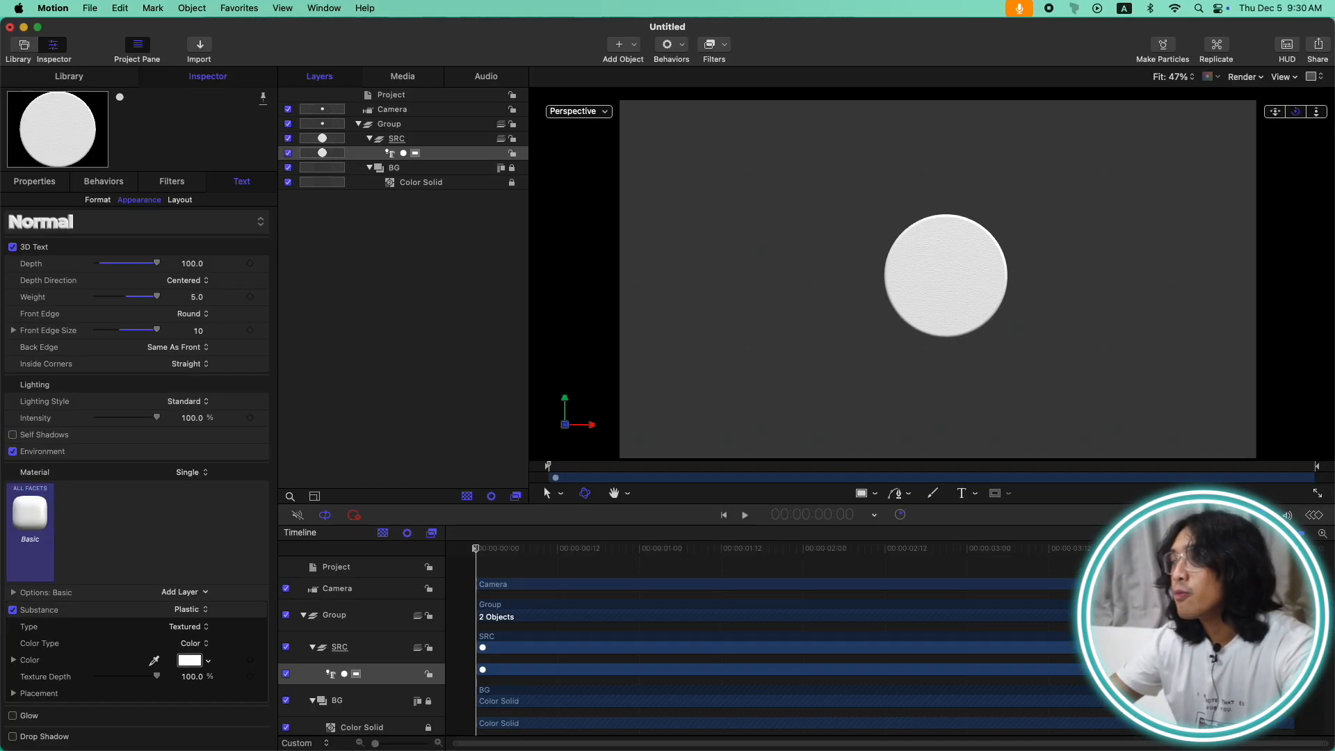
{"action": "left_click_drag", "start_coordinate": [1296, 112], "coordinate": [1158, 167]}
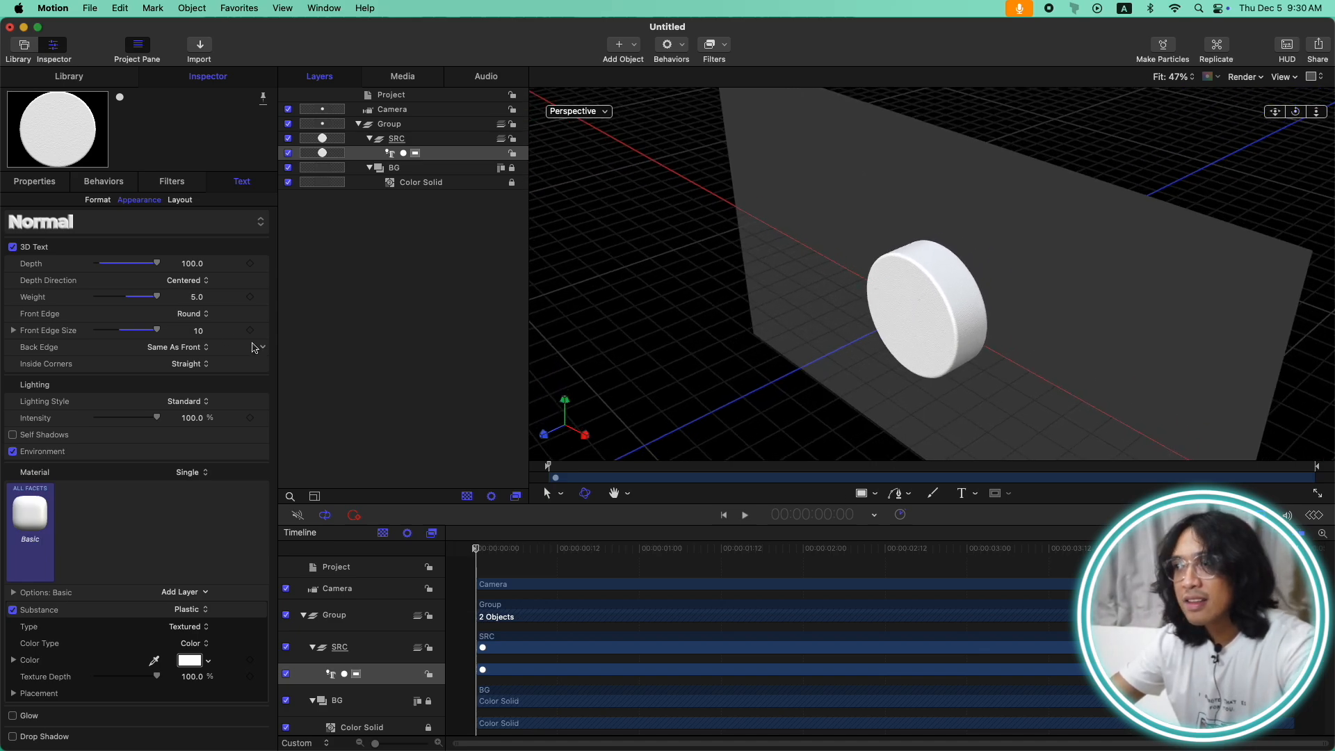
{"action": "left_click_drag", "start_coordinate": [199, 334], "coordinate": [455, 295]}
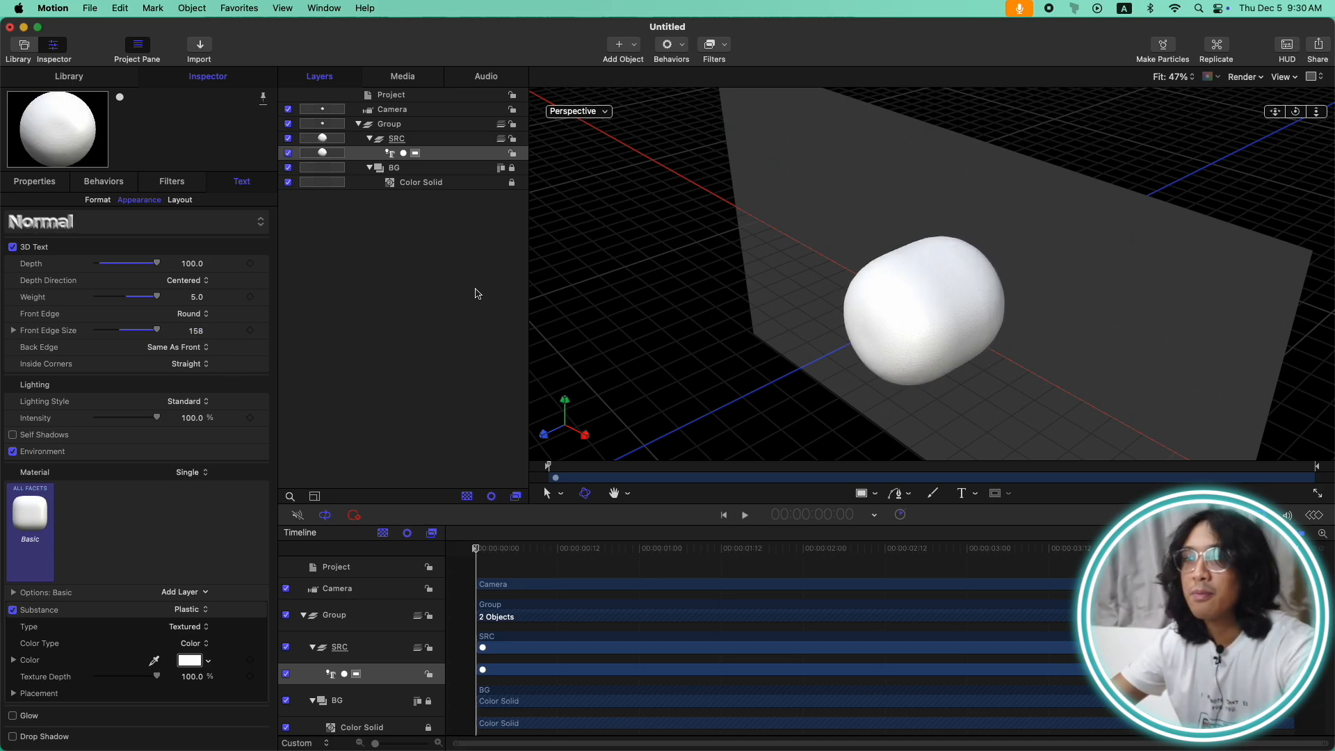
{"action": "left_click_drag", "start_coordinate": [1295, 112], "coordinate": [1205, 169]}
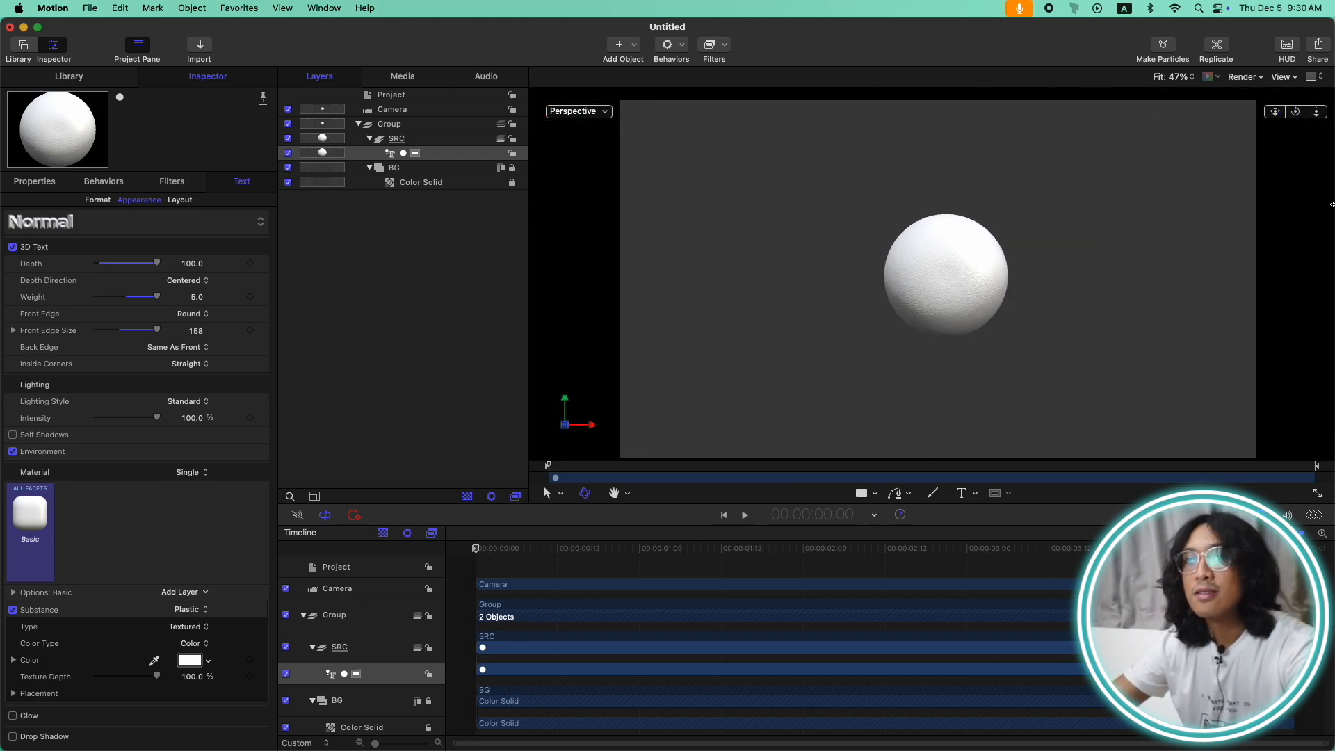
Step: Set the 3D text depth to 0 to turn the rounded shape into a sphere, and reset the Perspective view
{"action": "left_click_drag", "start_coordinate": [1295, 114], "coordinate": [1220, 144]}
{"action": "left_click_drag", "start_coordinate": [156, 264], "coordinate": [96, 266]}
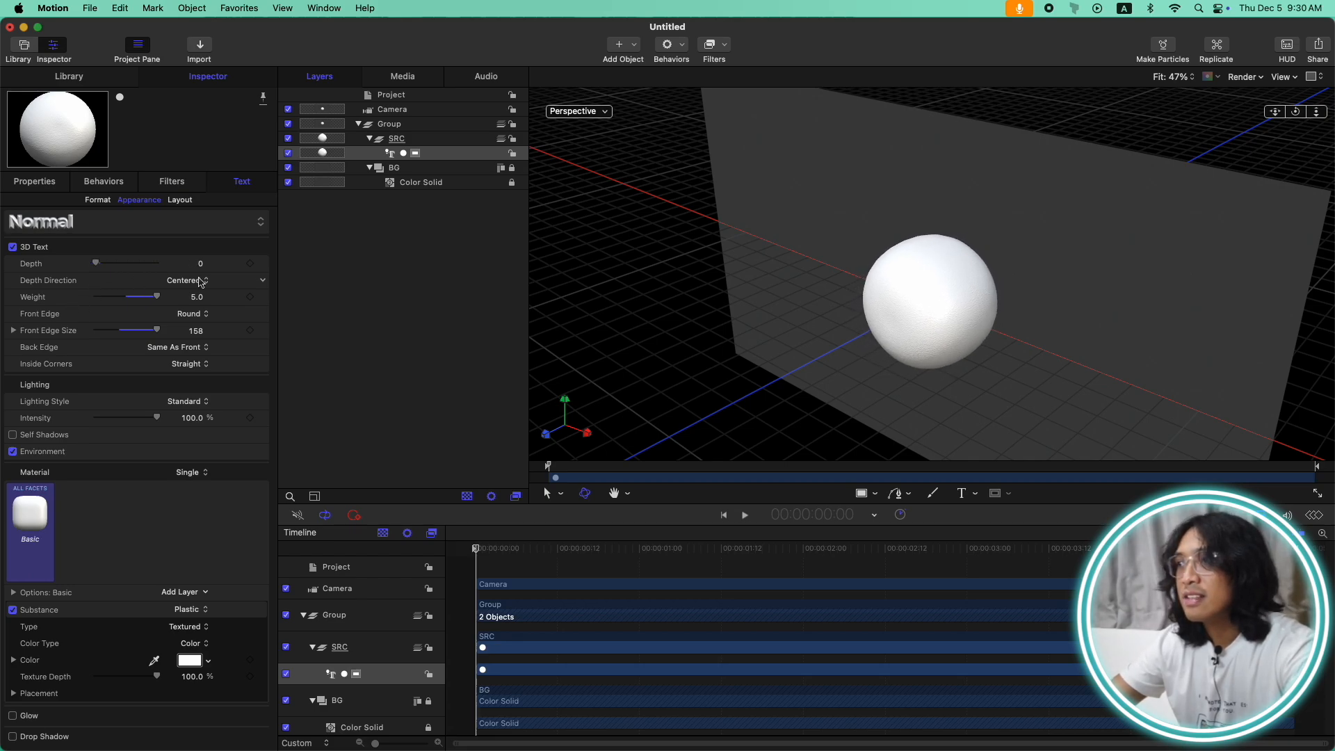
{"action": "mouse_move", "coordinate": [1297, 112]}
{"action": "left_mouse_down"}
{"action": "mouse_move", "coordinate": [1245, 118]}
{"action": "mouse_move", "coordinate": [1286, 115]}
{"action": "left_mouse_up"}
{"action": "double_click", "coordinate": [1296, 112]}
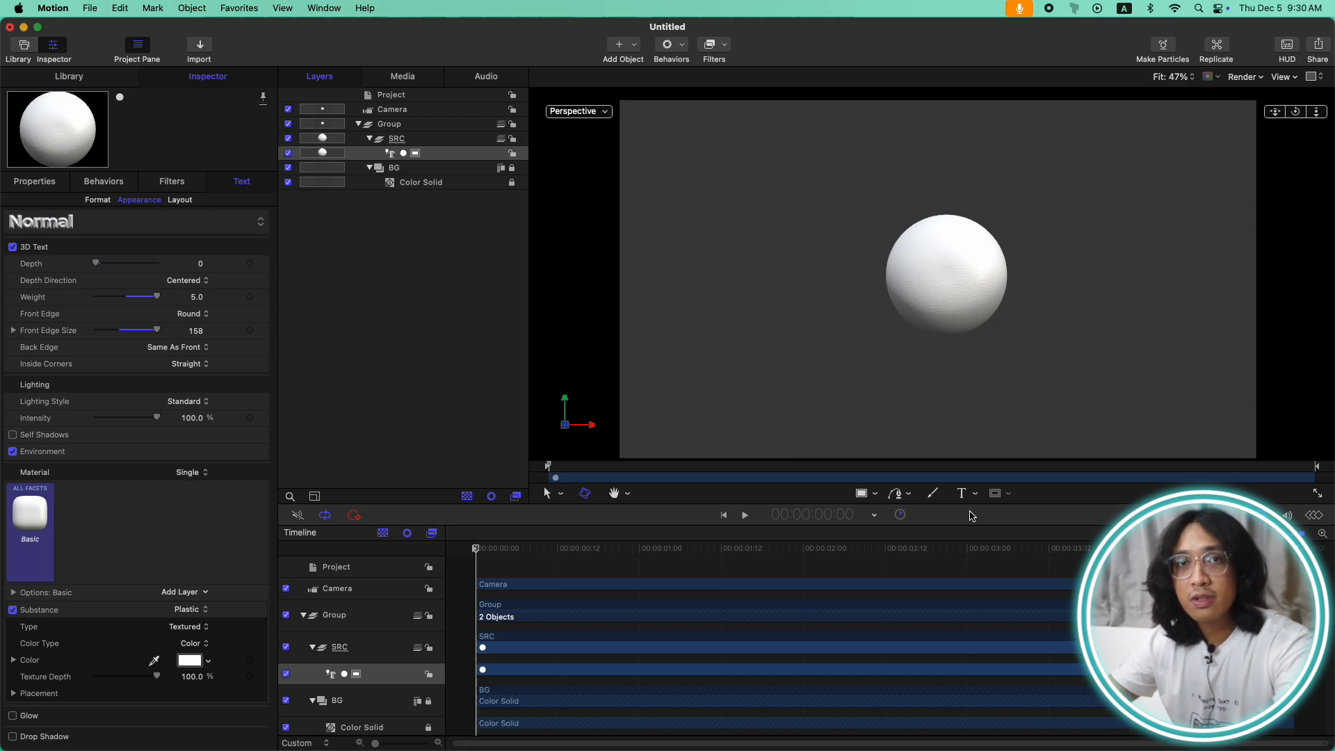
Step: Turn off Environment lighting for the sphere's 3D text
{"action": "mouse_move", "coordinate": [995, 736]}
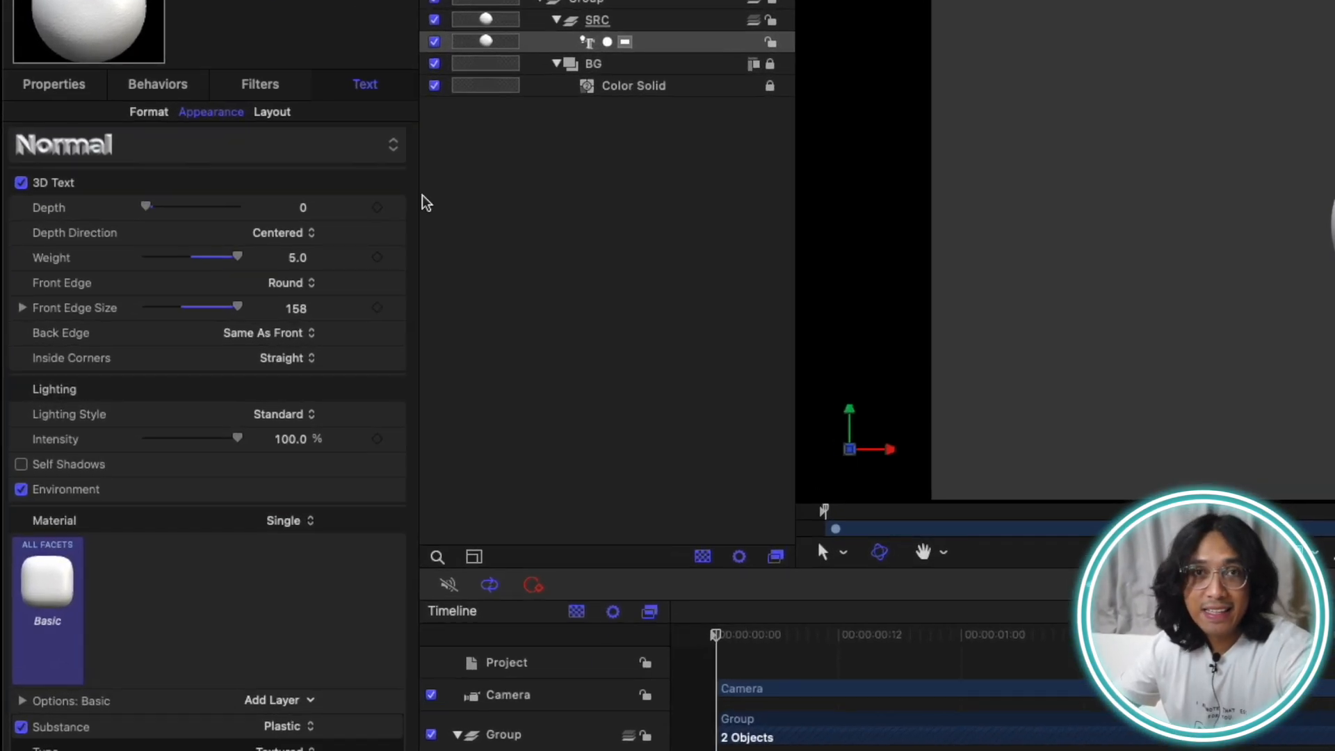
{"action": "mouse_move", "coordinate": [77, 468]}
{"action": "left_click", "coordinate": [21, 490]}
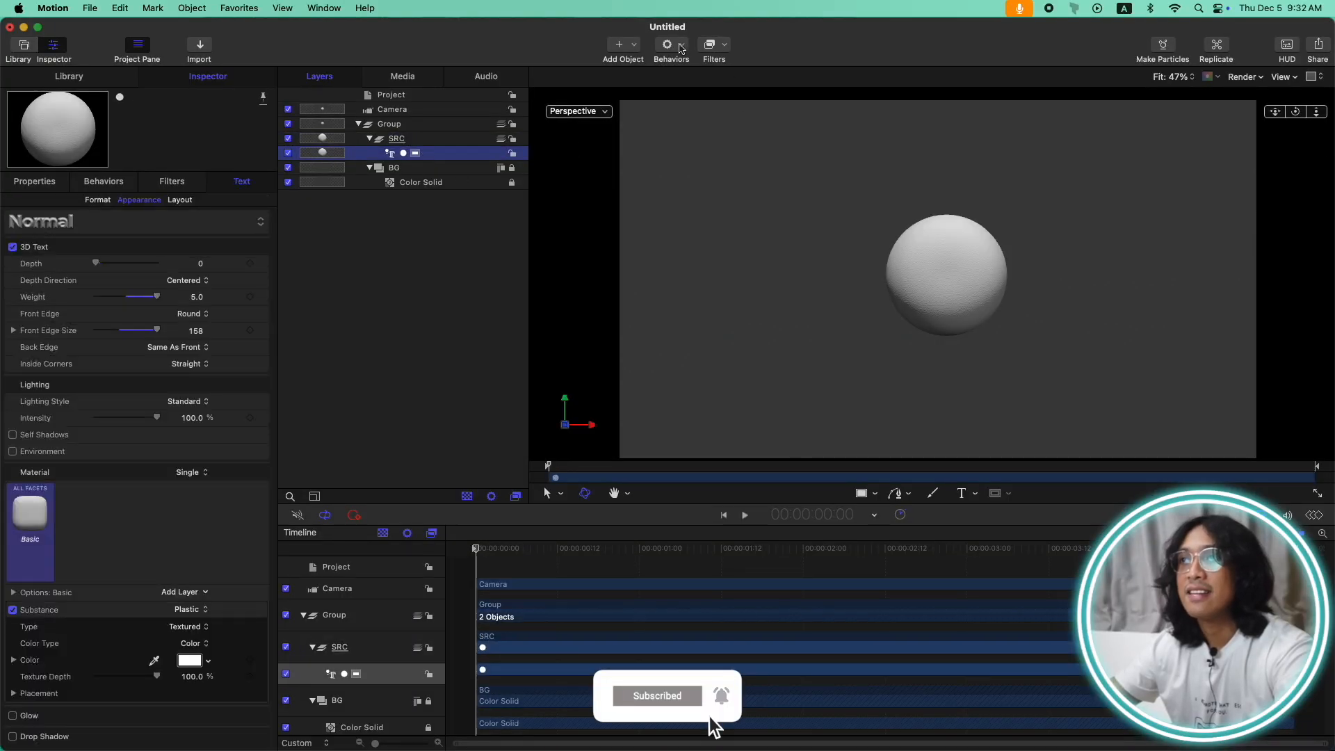
Step: Add a Throw behavior to the sphere's text layer with a Y velocity of 100, and play back the motion
{"action": "left_click", "coordinate": [674, 46]}
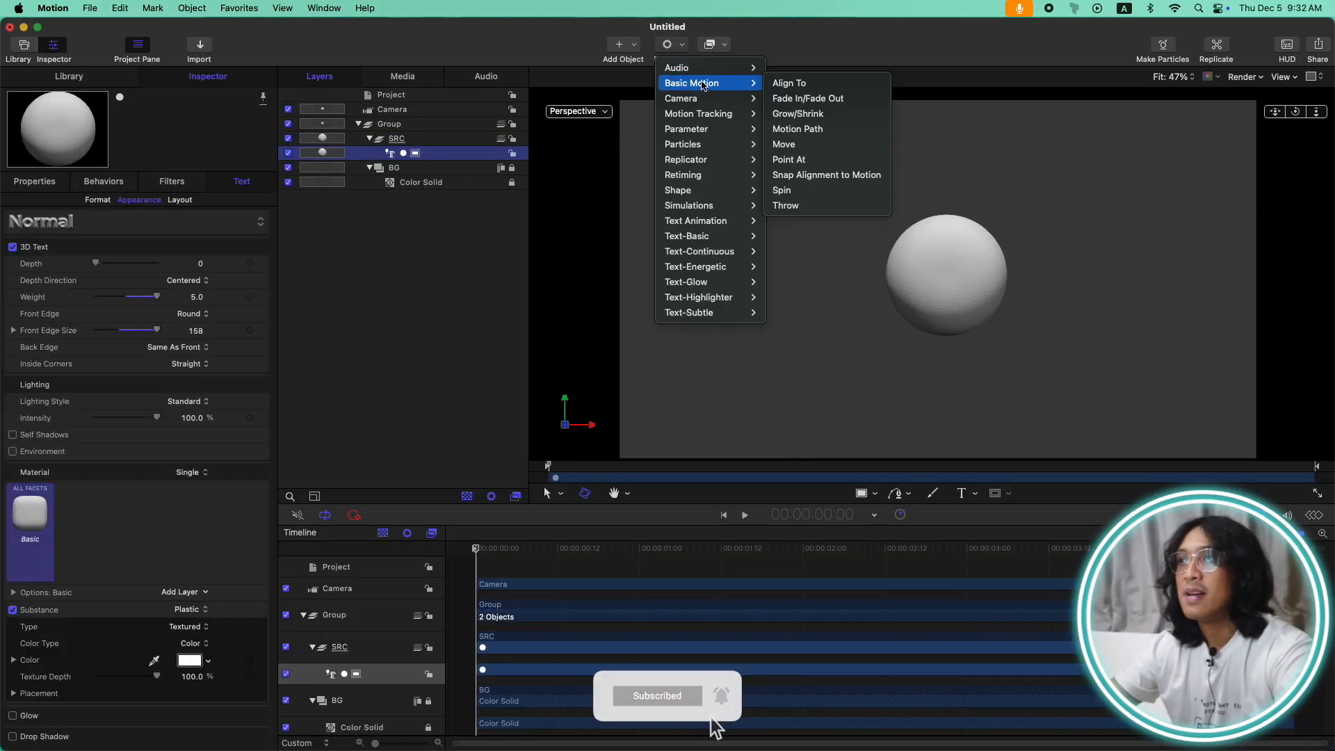
{"action": "left_click", "coordinate": [703, 372]}
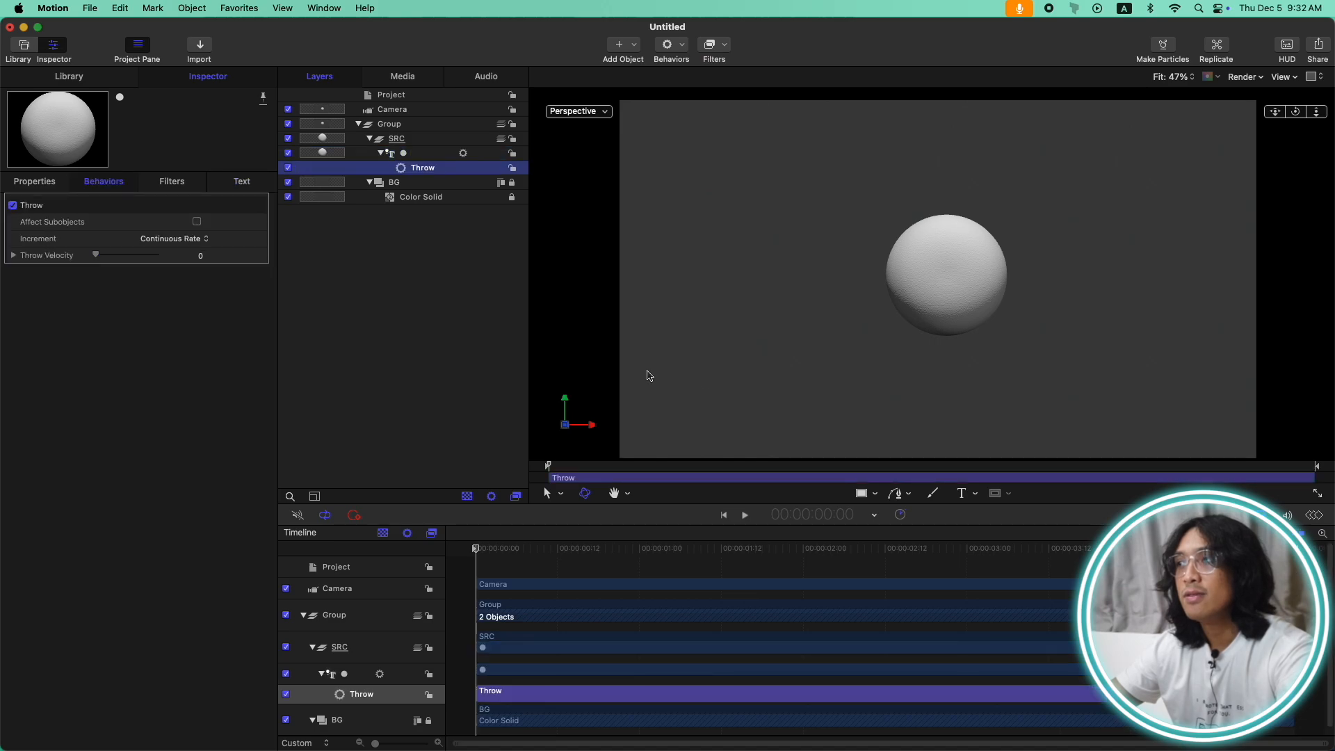
{"action": "left_click", "coordinate": [13, 255]}
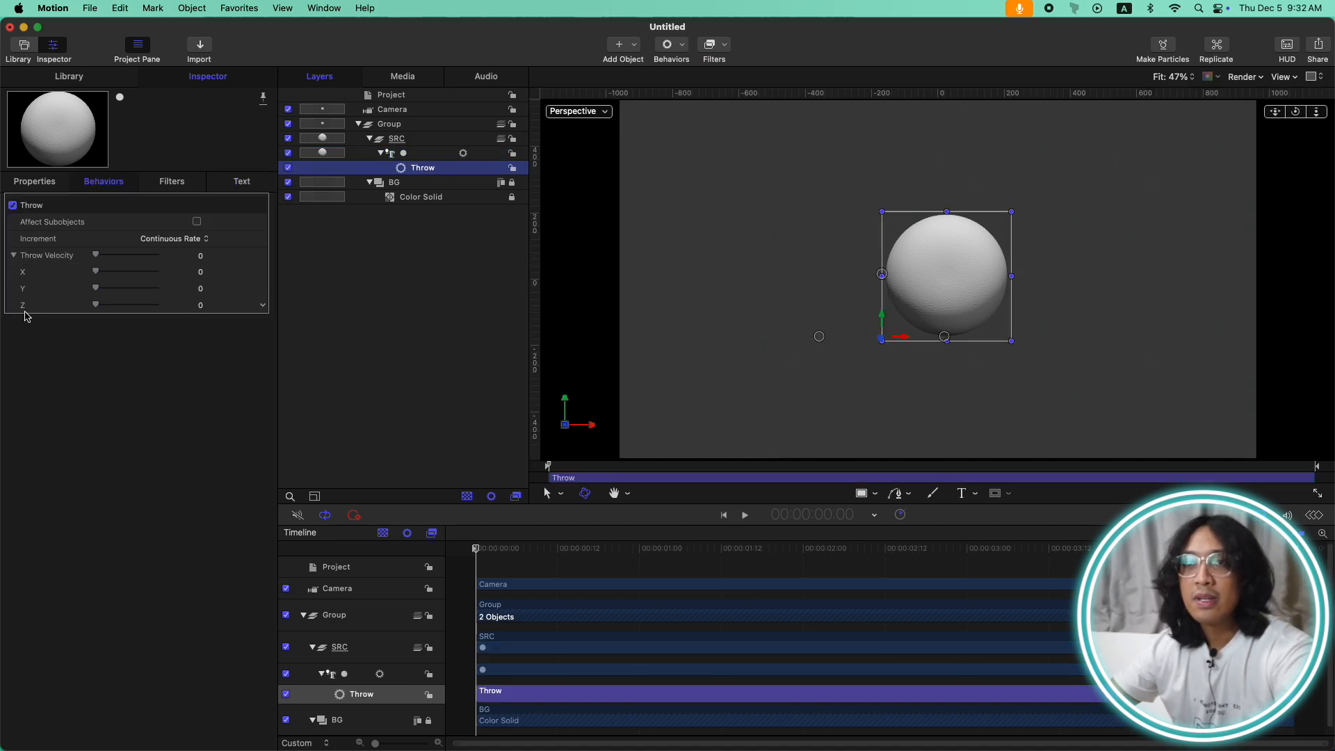
{"action": "left_click_drag", "start_coordinate": [96, 294], "coordinate": [213, 291]}
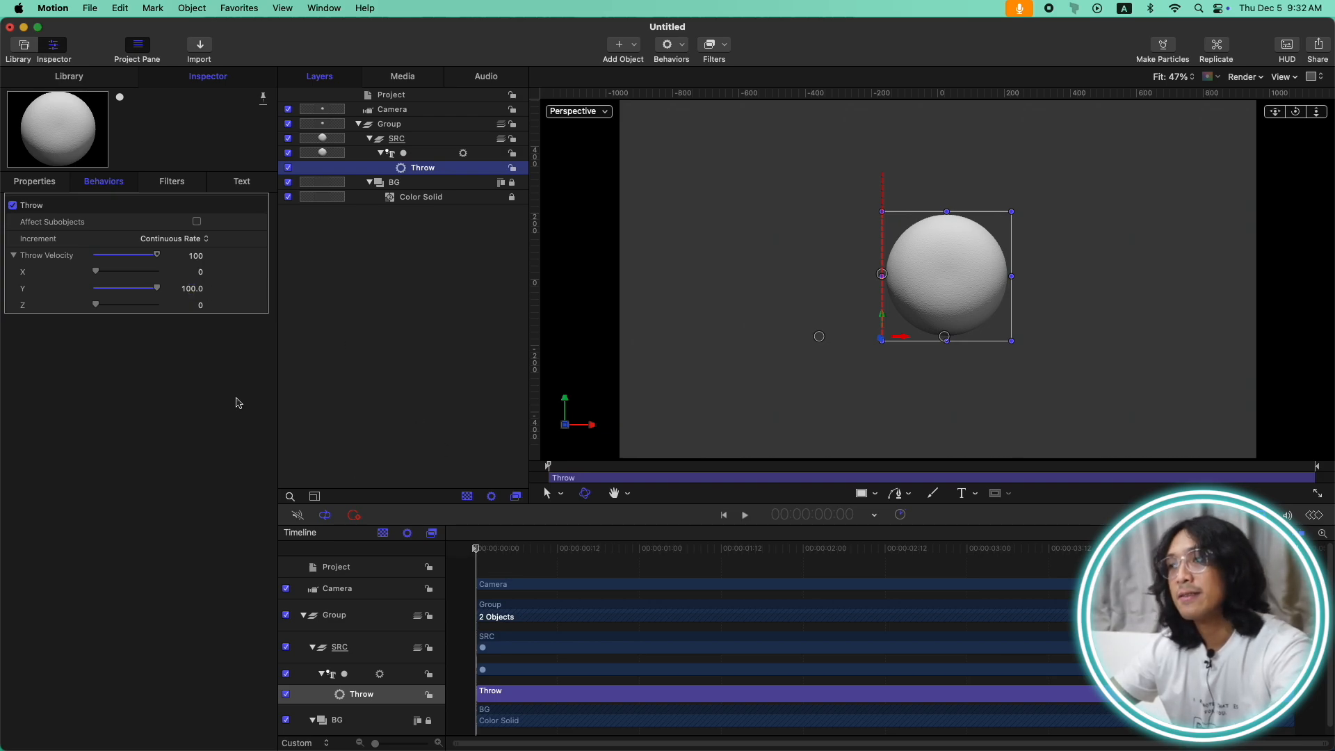
{"action": "key", "text": "space"}
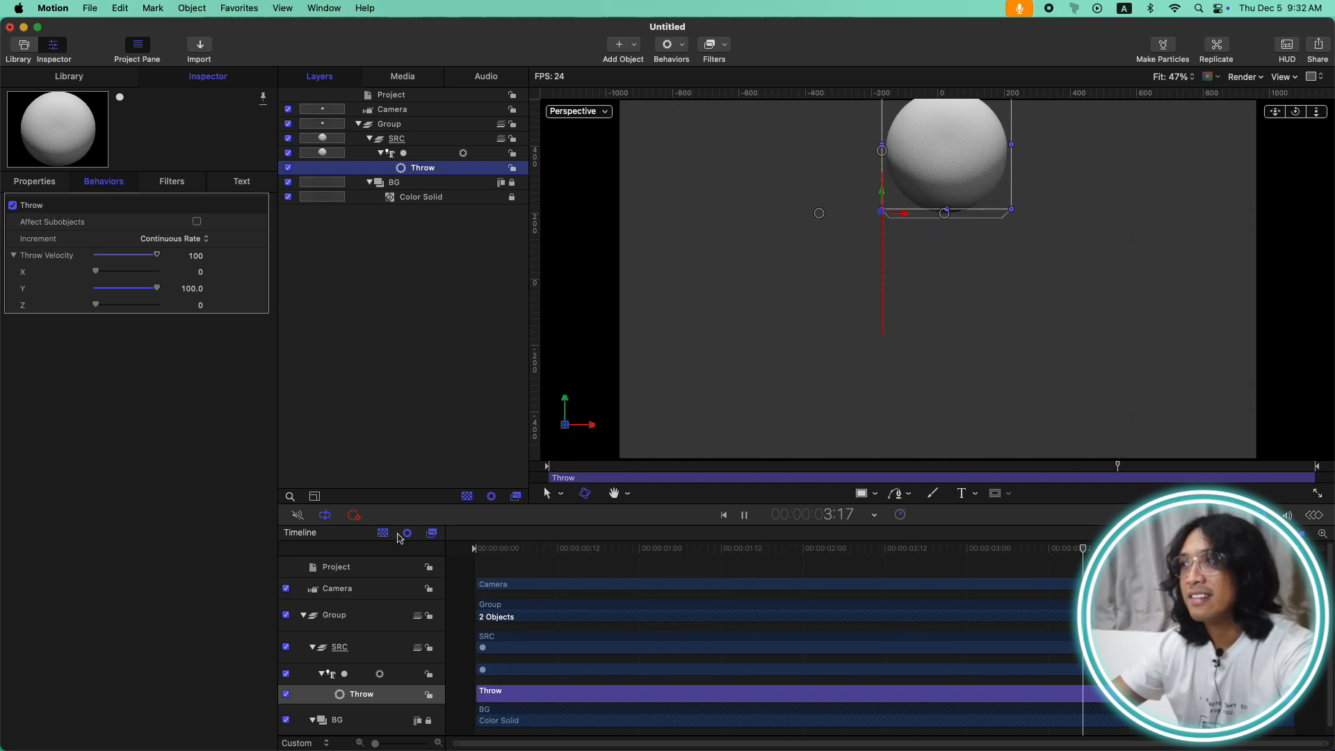
{"action": "key", "text": "space"}
Step: Collapse the SRC group and make a clone layer of it with the playhead at the start of the timeline
{"action": "left_click", "coordinate": [369, 138]}
{"action": "left_click", "coordinate": [395, 138]}
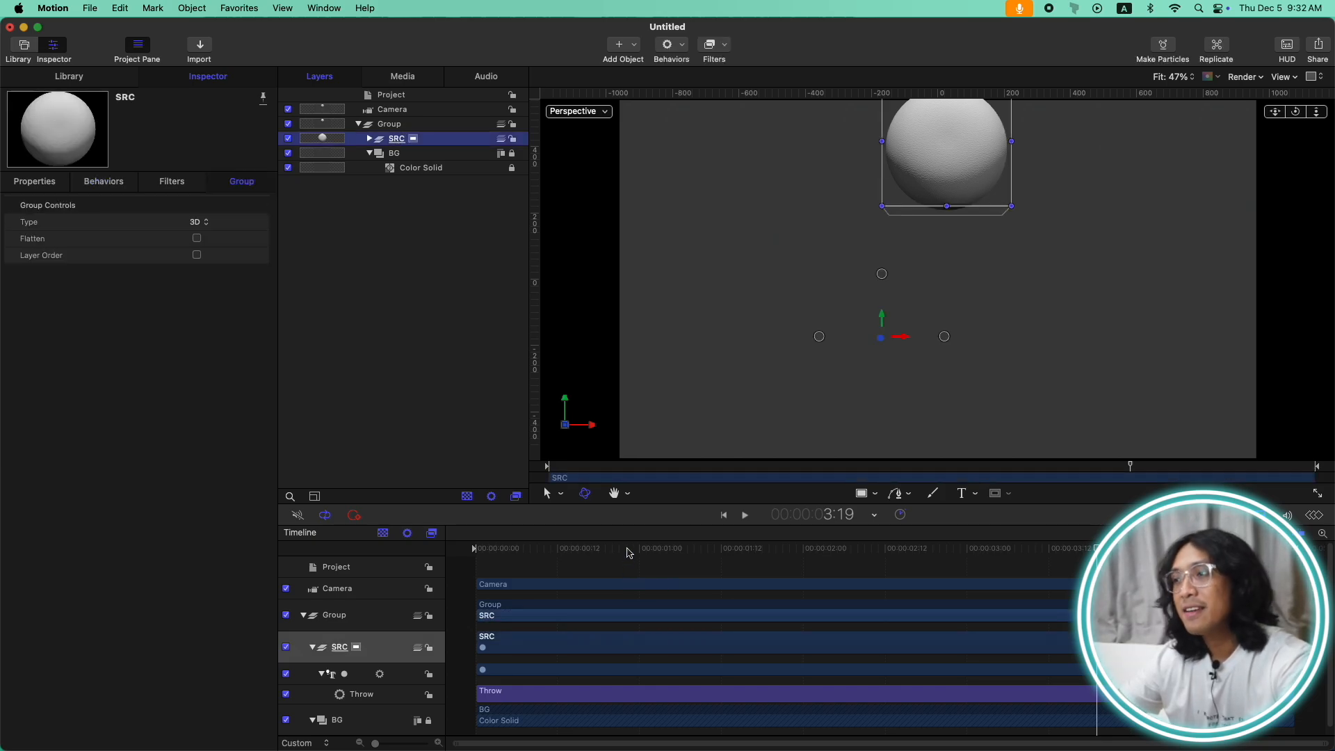
{"action": "left_click_drag", "start_coordinate": [628, 554], "coordinate": [400, 556]}
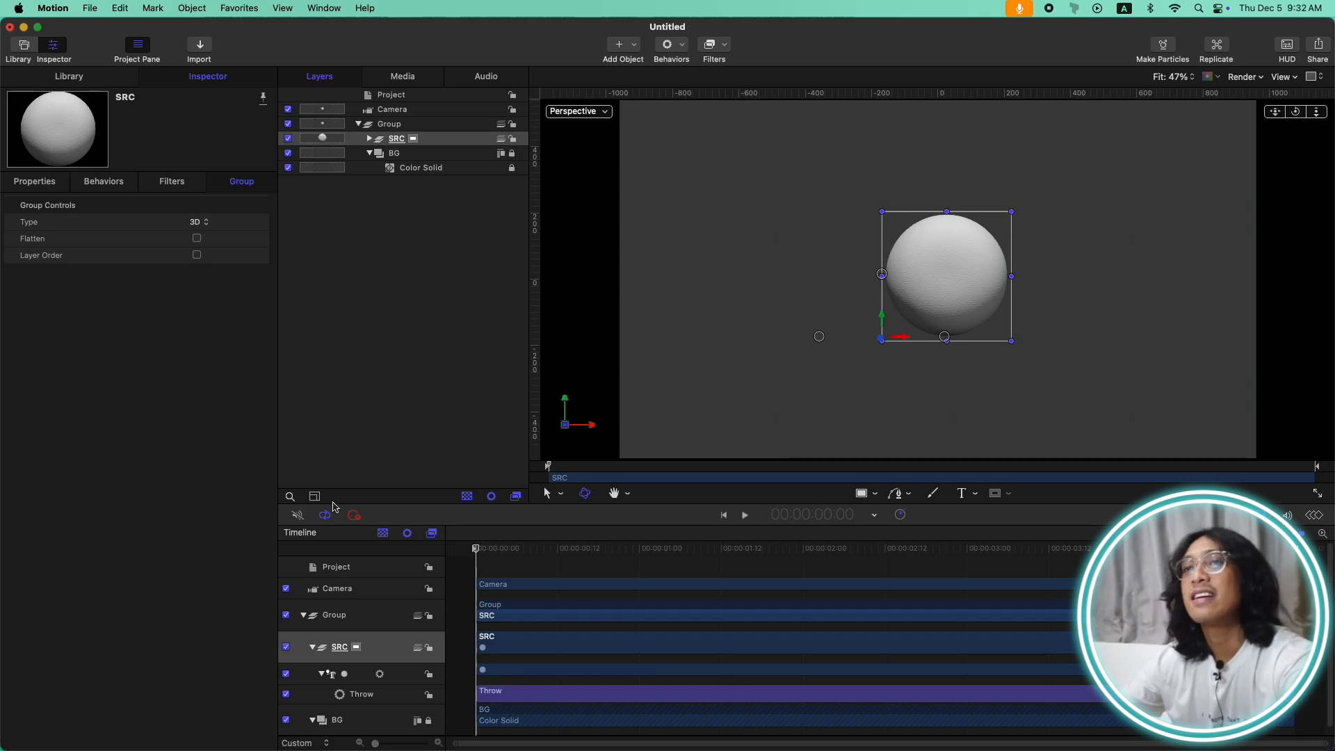
{"action": "key", "text": "k"}
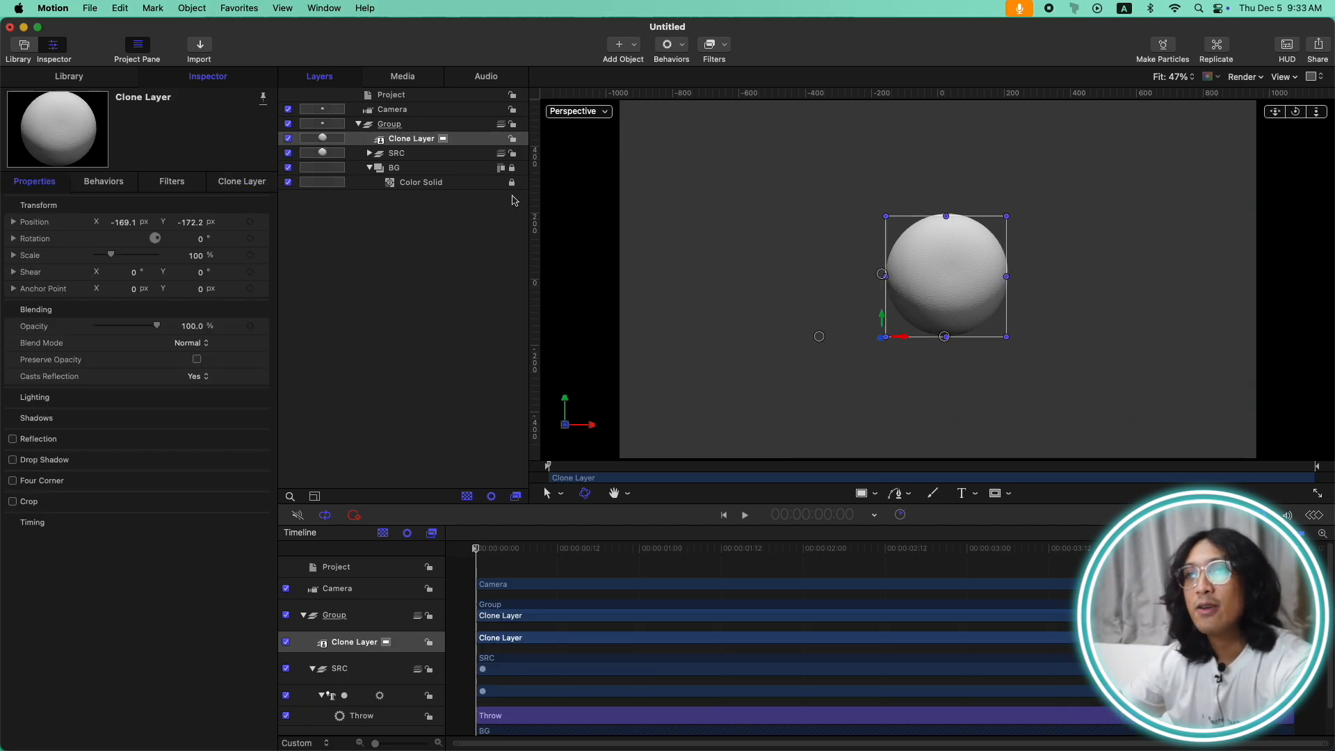
Step: Move the clone layer to about X -888 px, Y -348 px and Z 890 px
{"action": "left_click_drag", "start_coordinate": [120, 228], "coordinate": [70, 227]}
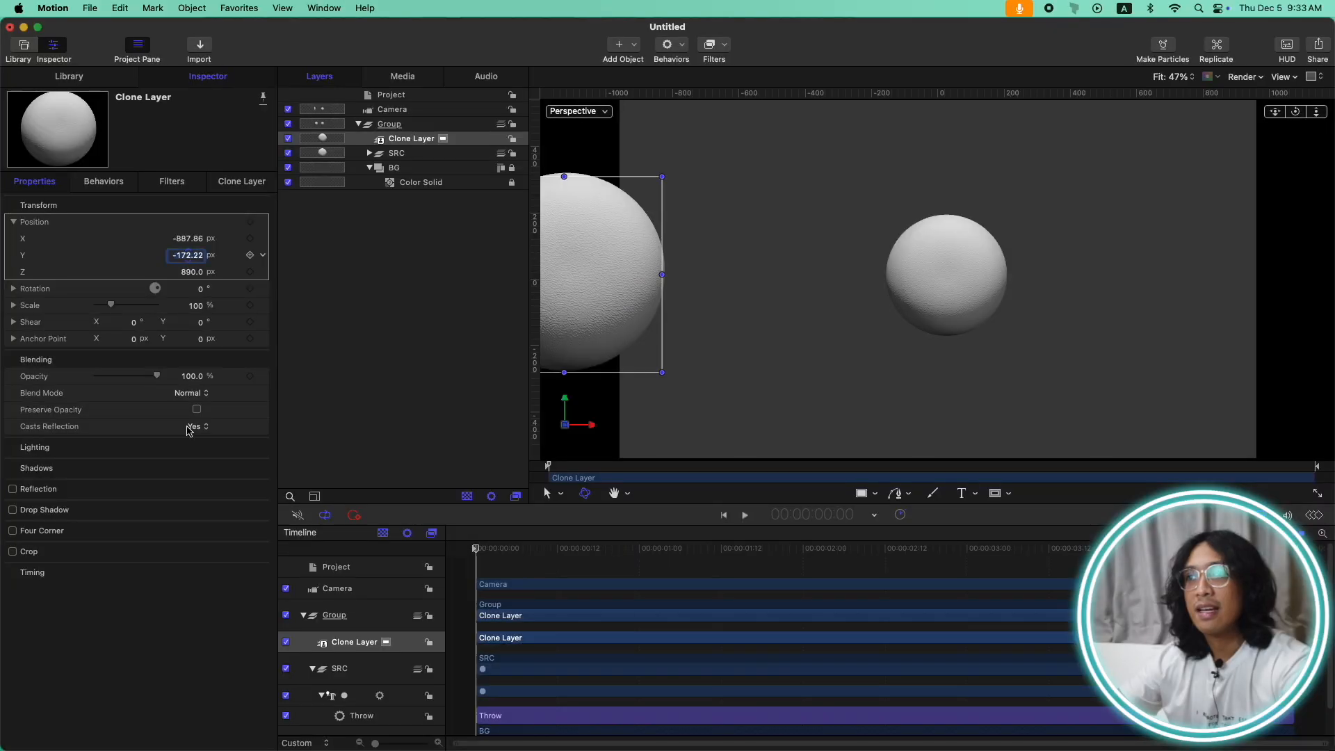
{"action": "left_click_drag", "start_coordinate": [188, 256], "coordinate": [184, 256]}
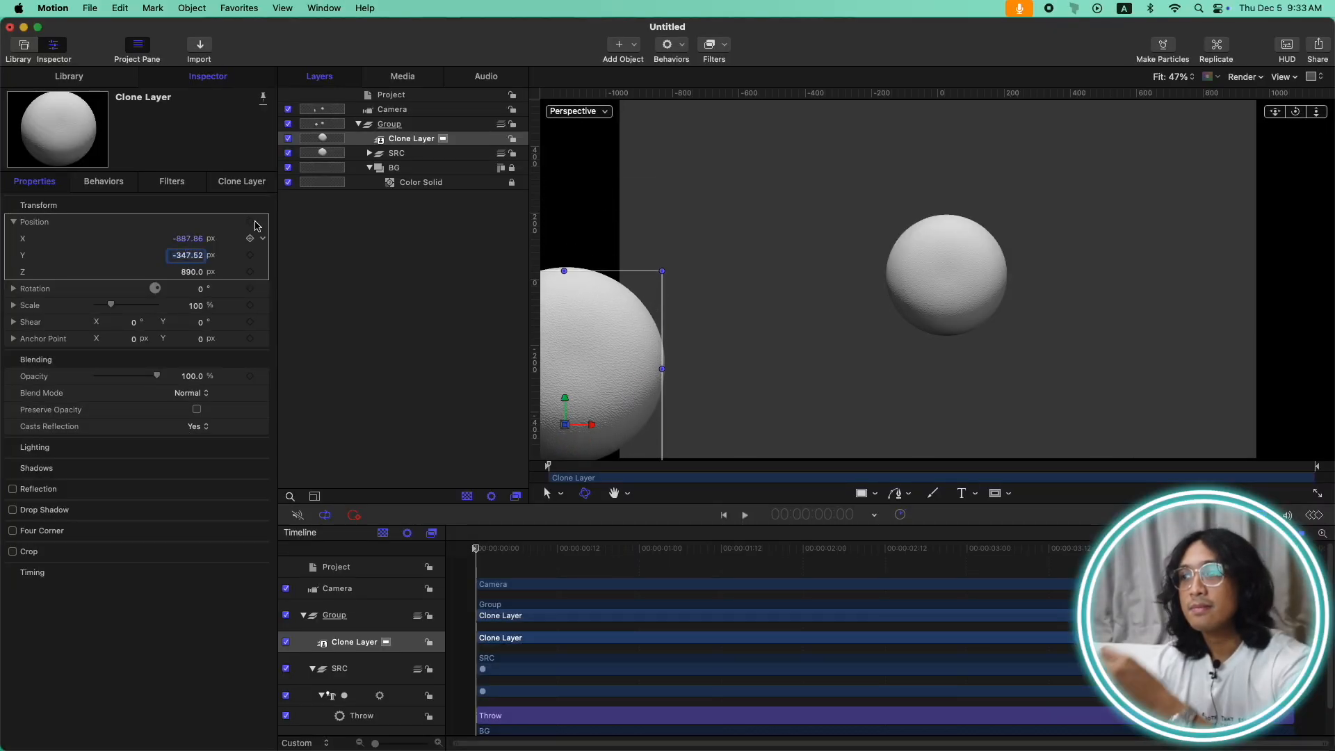
Step: Make two clone layers of SRC, one farther back right of centre and one left of centre at about Z -410 px
{"action": "left_click", "coordinate": [402, 156]}
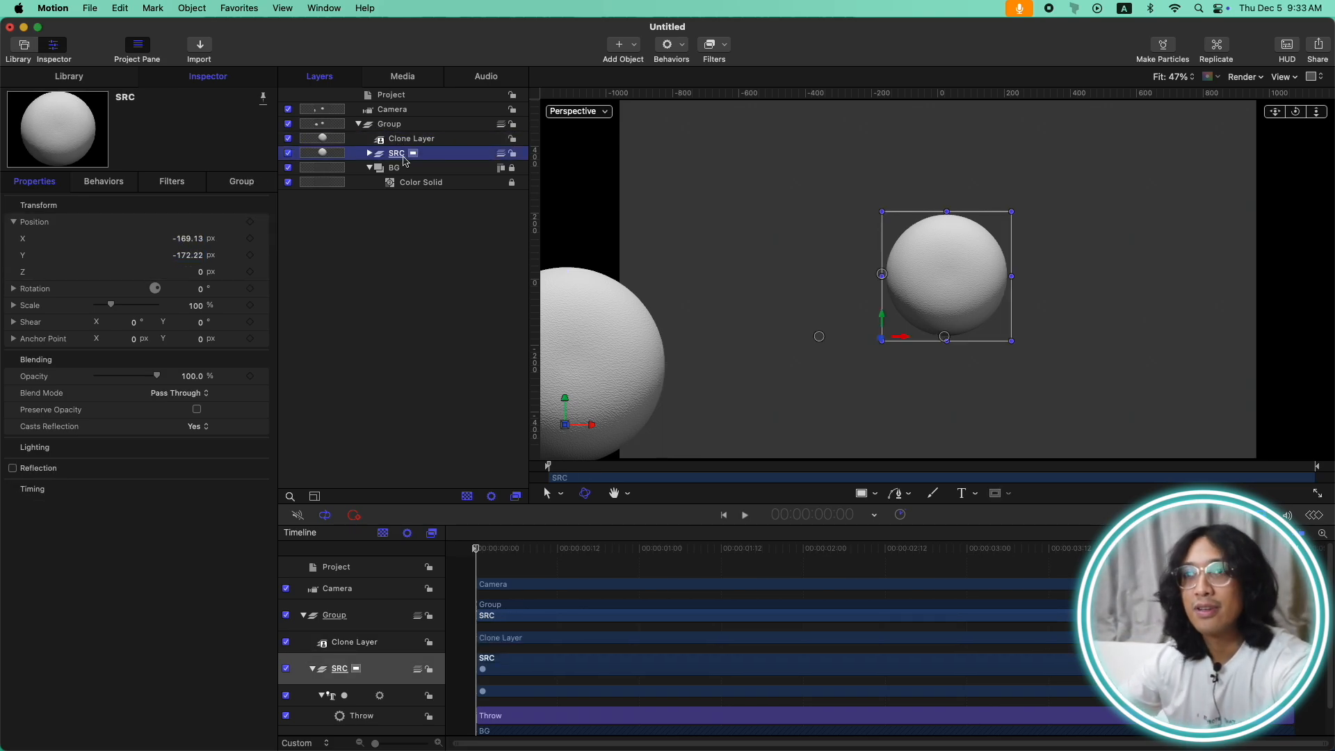
{"action": "key", "text": "k"}
{"action": "left_click_drag", "start_coordinate": [199, 240], "coordinate": [203, 240]}
{"action": "left_click_drag", "start_coordinate": [200, 272], "coordinate": [185, 240]}
{"action": "left_click", "coordinate": [402, 168]}
{"action": "key", "text": "k"}
{"action": "mouse_move", "coordinate": [200, 272]}
{"action": "left_mouse_down"}
{"action": "mouse_move", "coordinate": [186, 240]}
{"action": "mouse_move", "coordinate": [208, 272]}
{"action": "left_mouse_up"}
Step: Make another clone layer of SRC and bring it close to the camera at the frame's right edge
{"action": "left_click", "coordinate": [408, 184]}
{"action": "key", "text": "k"}
{"action": "left_click", "coordinate": [200, 272]}
{"action": "left_click_drag", "start_coordinate": [195, 240], "coordinate": [192, 272]}
Step: Make a distant clone of SRC just left of centre and another above it at about Y 372 px, Z 313 px
{"action": "left_click", "coordinate": [410, 195]}
{"action": "key", "text": "k"}
{"action": "left_click_drag", "start_coordinate": [189, 239], "coordinate": [205, 273]}
{"action": "left_click", "coordinate": [410, 212]}
{"action": "key", "text": "k"}
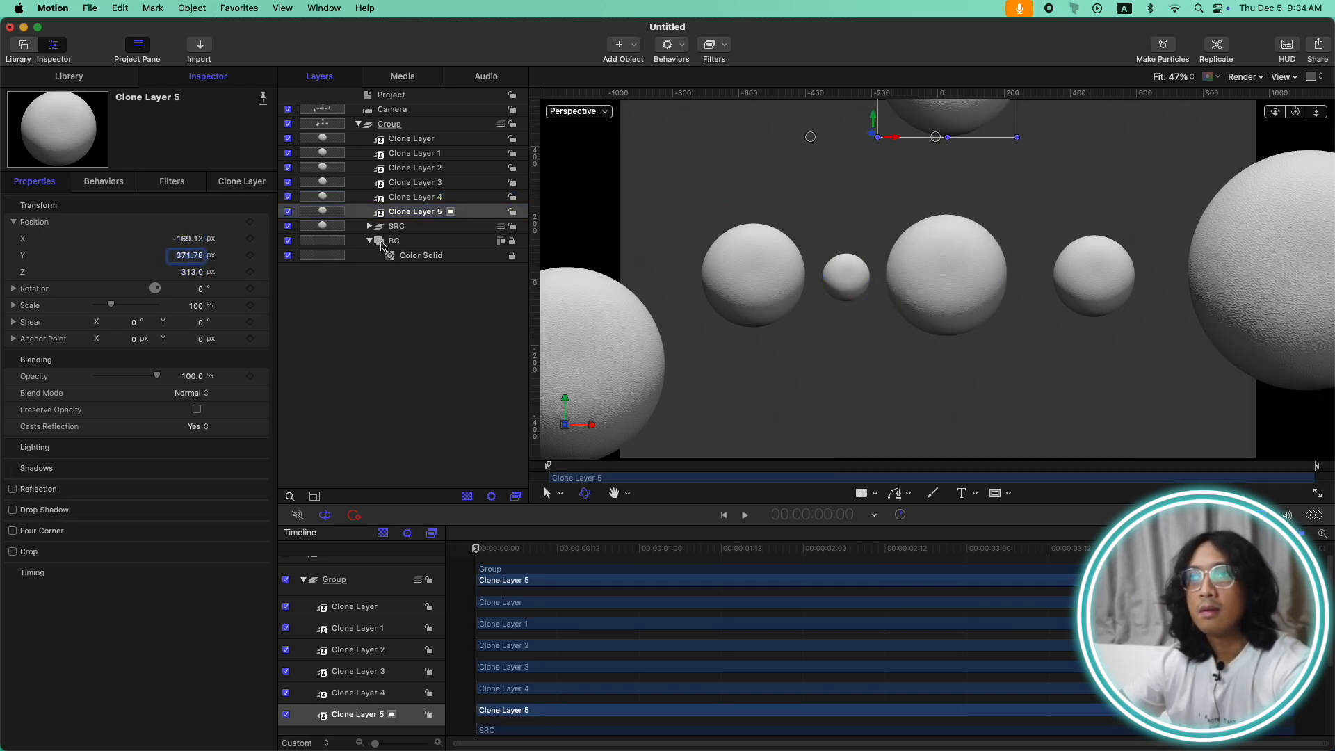
Step: Shift Clone Layer 2 left to about X -977 px and lower it in the frame
{"action": "left_click", "coordinate": [421, 198]}
{"action": "left_click", "coordinate": [421, 184]}
{"action": "left_click", "coordinate": [421, 169]}
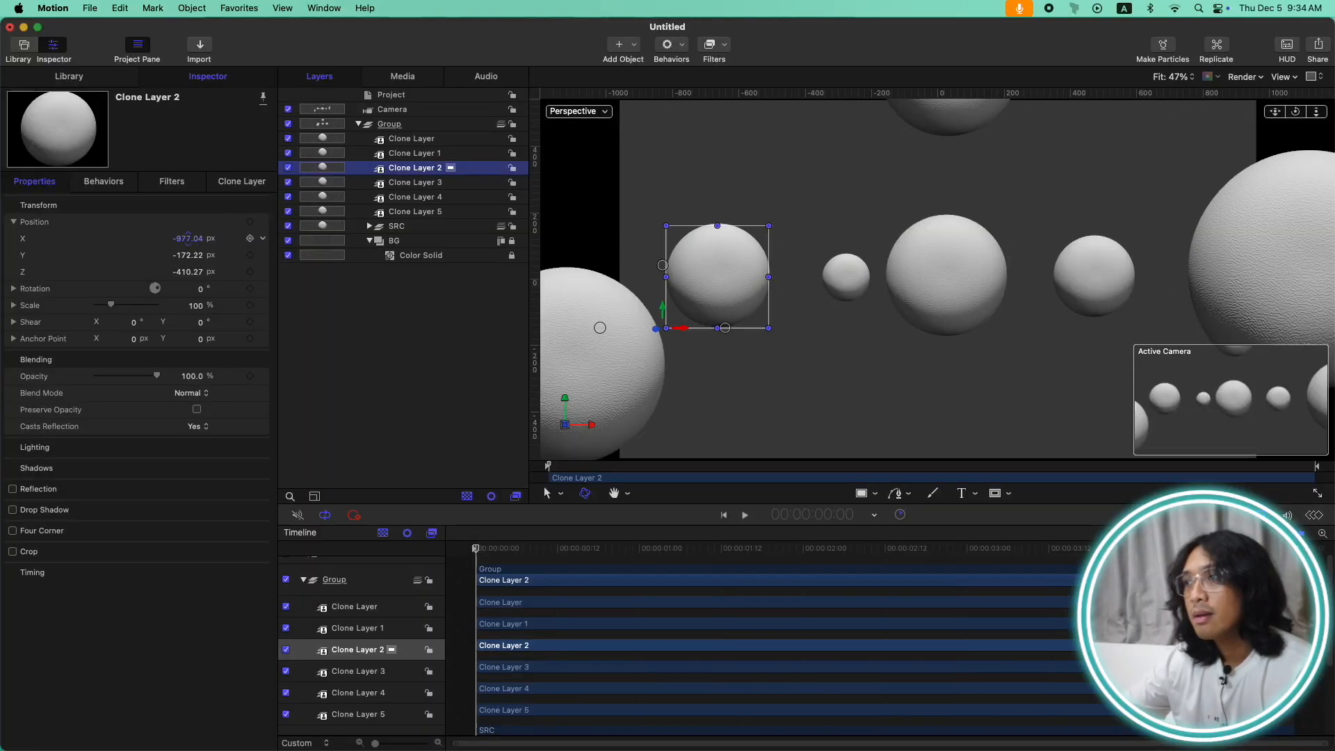
{"action": "left_click_drag", "start_coordinate": [189, 256], "coordinate": [189, 292]}
Step: Move Clone Layer 1 slightly up and to the right in the frame
{"action": "left_click", "coordinate": [422, 184]}
{"action": "left_click", "coordinate": [424, 169]}
{"action": "left_click", "coordinate": [426, 198]}
{"action": "left_click", "coordinate": [417, 212]}
{"action": "left_click", "coordinate": [417, 168]}
{"action": "left_click", "coordinate": [417, 153]}
{"action": "mouse_move", "coordinate": [1095, 275]}
{"action": "left_mouse_down"}
{"action": "mouse_move", "coordinate": [1138, 270]}
{"action": "mouse_move", "coordinate": [1140, 212]}
{"action": "left_mouse_up"}
Step: Make another clone layer of SRC and place it at about X -906 px, Y 275 px
{"action": "left_click", "coordinate": [411, 227]}
{"action": "key", "text": "k"}
{"action": "left_click_drag", "start_coordinate": [904, 332], "coordinate": [657, 186]}
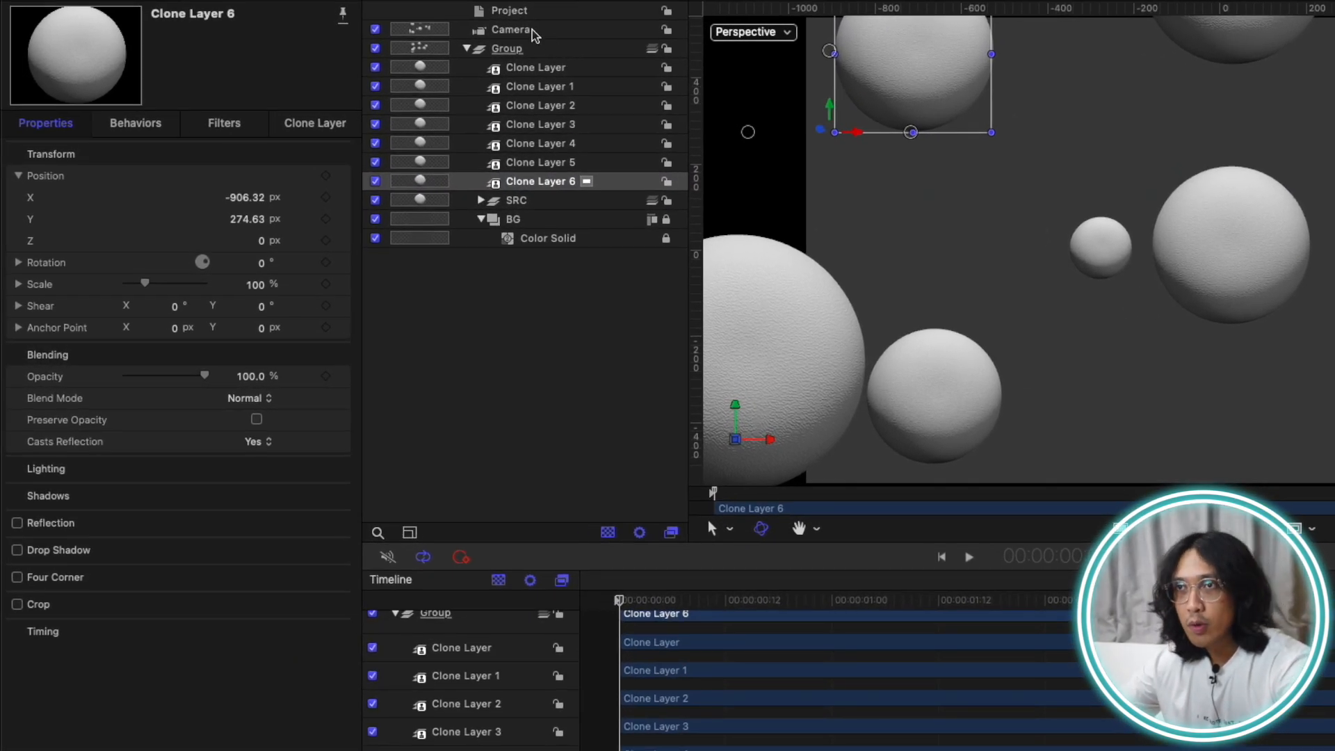
Step: Set the camera's DOF Blur Amount to 100
{"action": "left_click", "coordinate": [533, 32]}
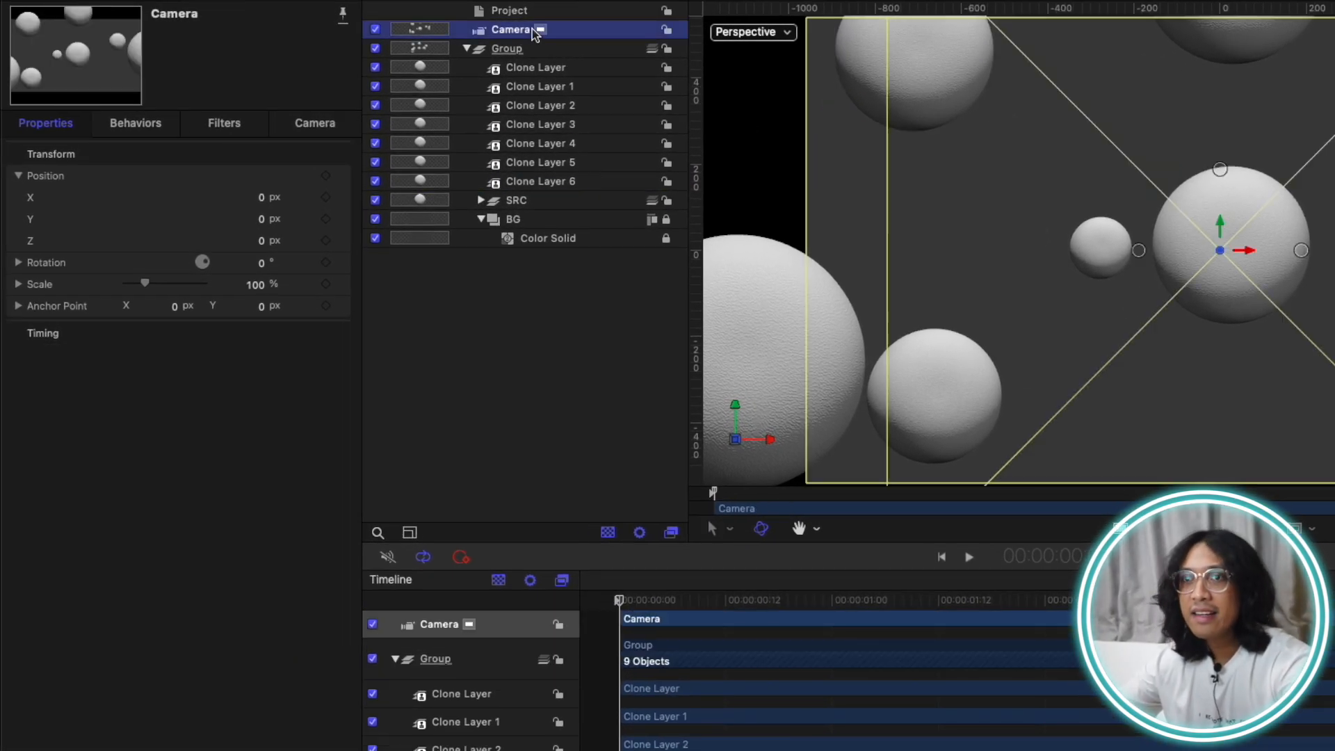
{"action": "left_click", "coordinate": [306, 129]}
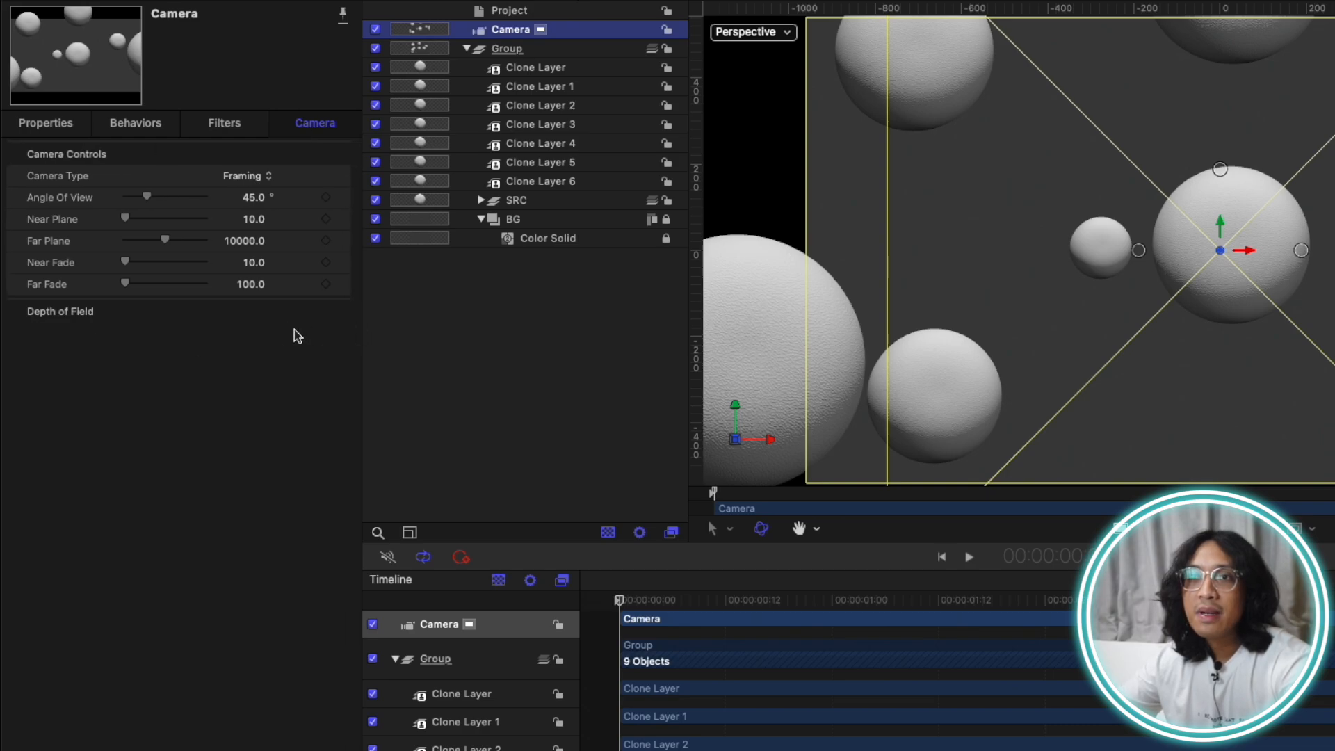
{"action": "left_click", "coordinate": [319, 314]}
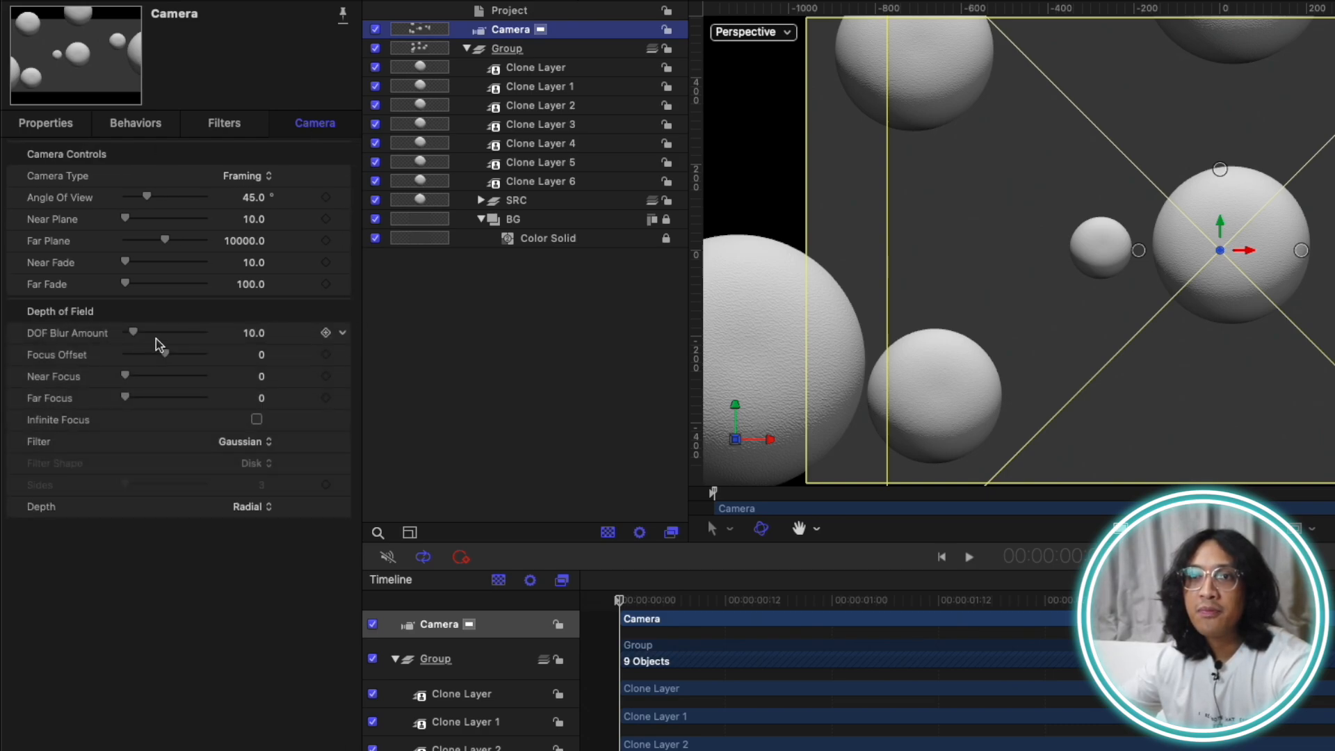
{"action": "left_click_drag", "start_coordinate": [135, 334], "coordinate": [688, 297]}
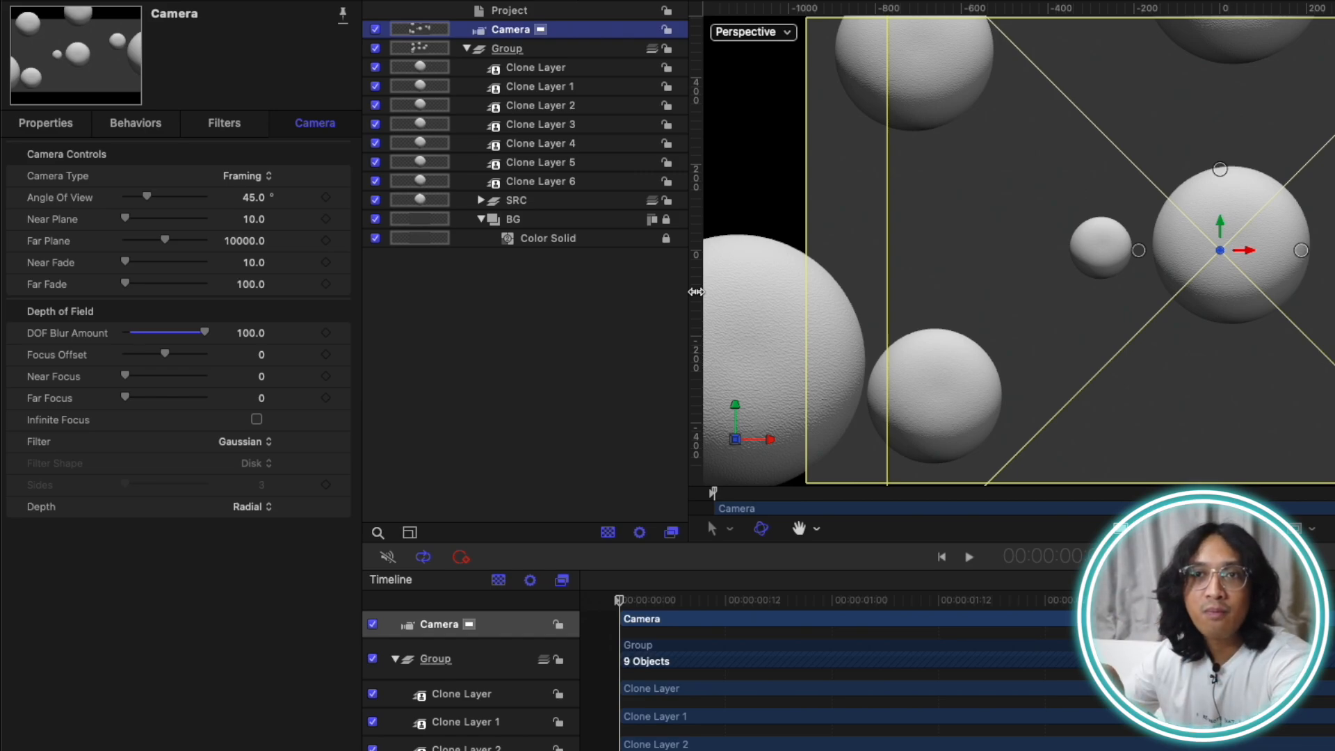
Step: Switch the canvas to the Active Camera view and turn on Depth of Field rendering
{"action": "left_click", "coordinate": [762, 35]}
{"action": "left_click", "coordinate": [796, 44]}
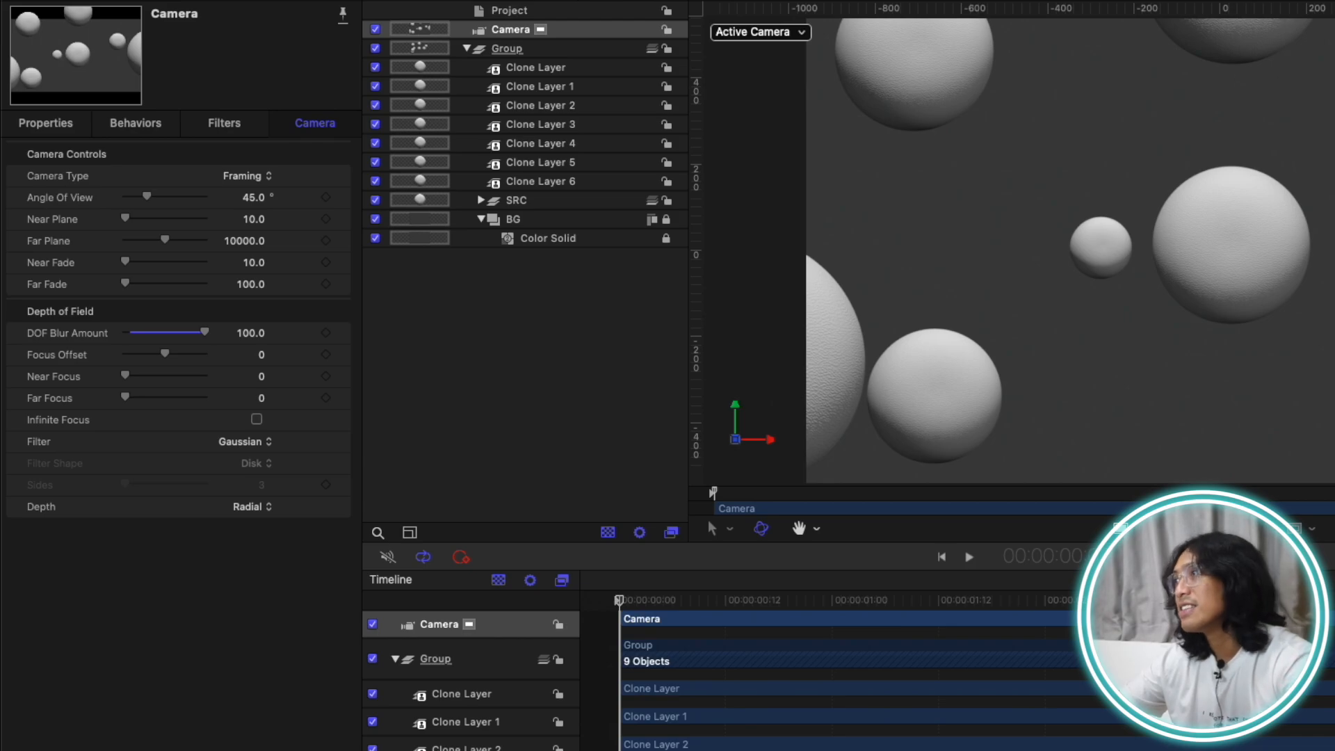
{"action": "left_click", "coordinate": [1223, 66]}
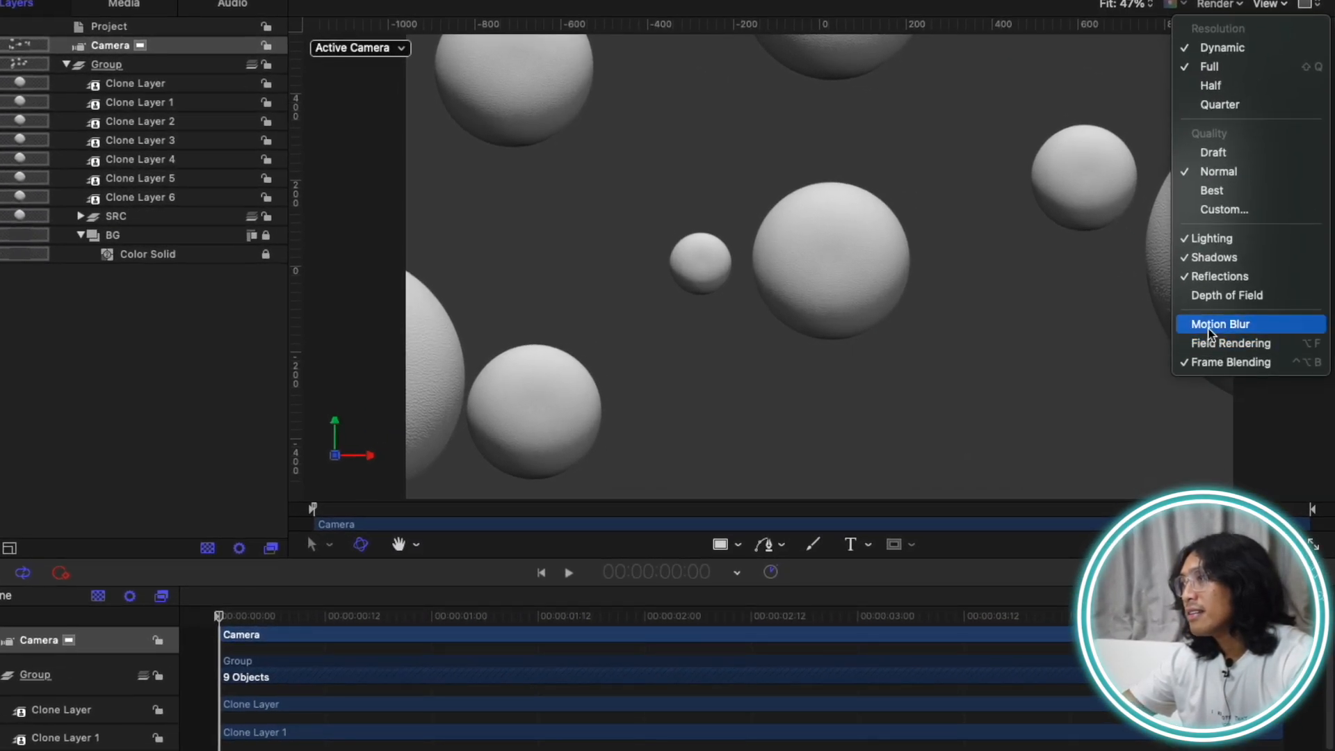
{"action": "left_click", "coordinate": [1224, 296]}
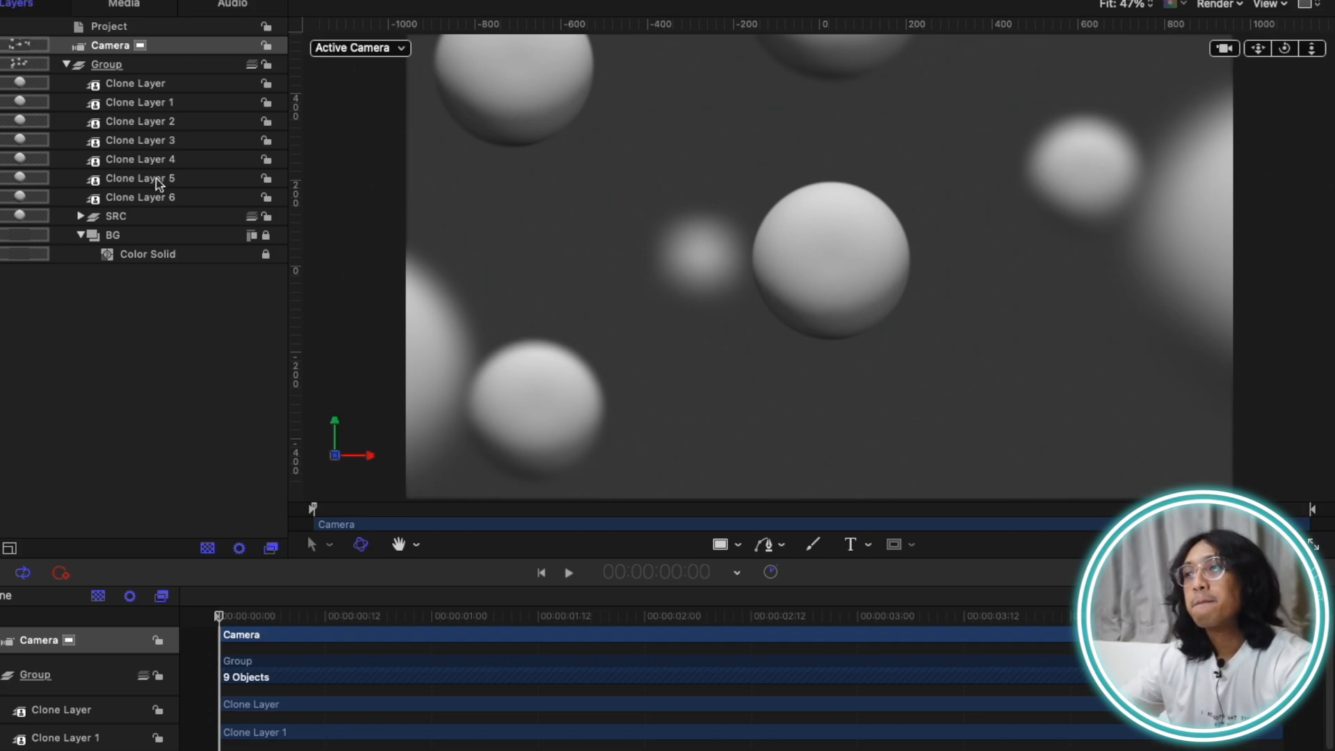
Step: Nudge Clone Layer 3 slightly right, and move Clone Layer 2 right and down to the frame's lower edge
{"action": "left_click", "coordinate": [159, 182]}
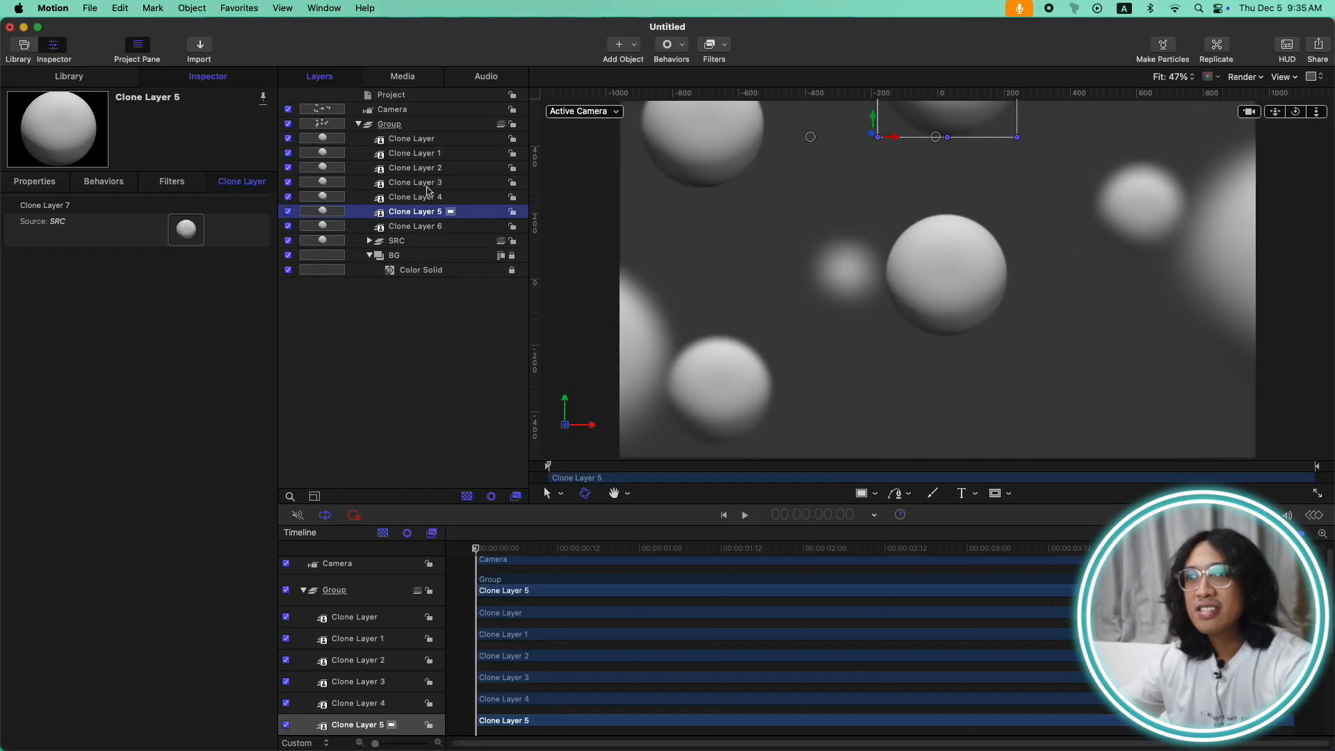
{"action": "left_click", "coordinate": [426, 183]}
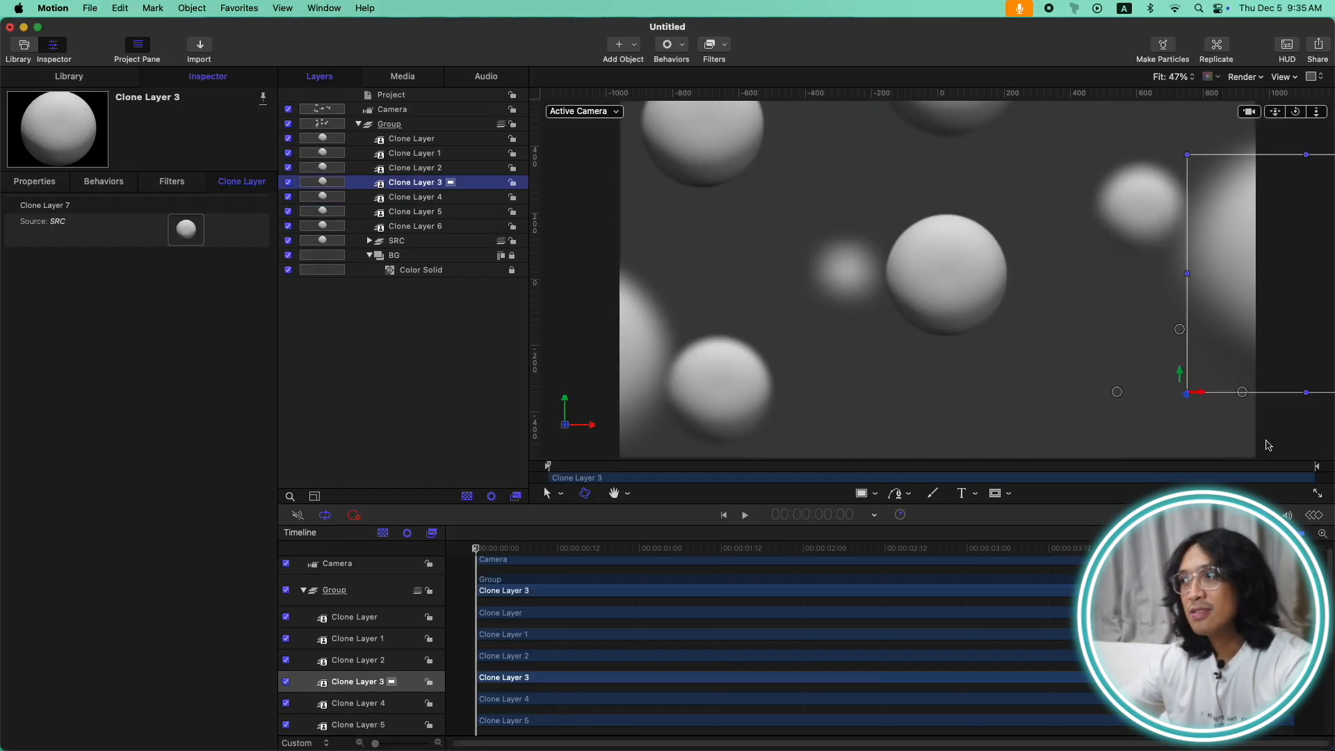
{"action": "mouse_move", "coordinate": [1202, 398]}
{"action": "left_mouse_down"}
{"action": "mouse_move", "coordinate": [1218, 398]}
{"action": "mouse_move", "coordinate": [1001, 383]}
{"action": "mouse_move", "coordinate": [801, 396]}
{"action": "left_mouse_up"}
{"action": "left_click", "coordinate": [426, 197]}
{"action": "left_click", "coordinate": [425, 167]}
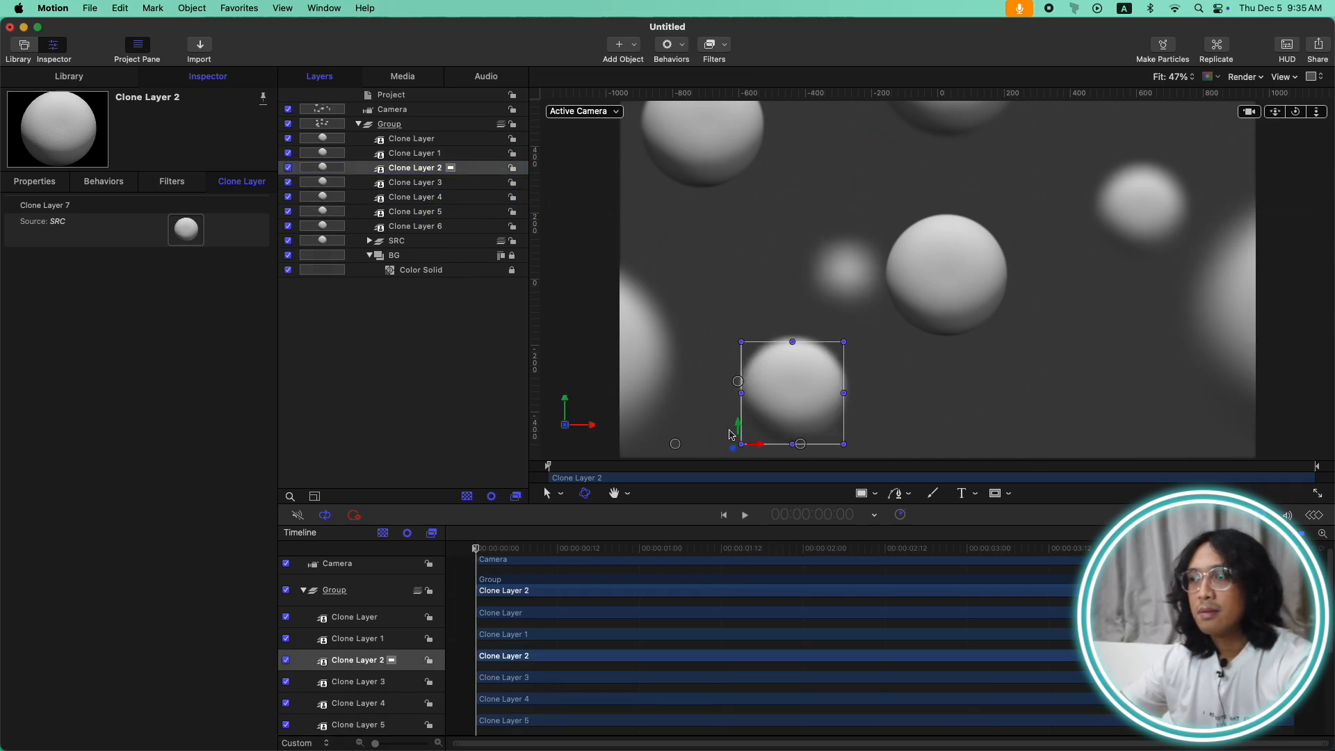
{"action": "left_click_drag", "start_coordinate": [737, 424], "coordinate": [738, 488]}
Step: Move SRC right to about X -14 px and place a new clone layer of it at about X -771 px, Z -378 px
{"action": "left_click", "coordinate": [432, 210]}
{"action": "left_click", "coordinate": [438, 169]}
{"action": "left_click", "coordinate": [418, 241]}
{"action": "mouse_move", "coordinate": [909, 338]}
{"action": "left_mouse_down"}
{"action": "mouse_move", "coordinate": [963, 343]}
{"action": "mouse_move", "coordinate": [708, 339]}
{"action": "left_mouse_up"}
{"action": "key", "text": "k"}
{"action": "mouse_move", "coordinate": [685, 338]}
{"action": "left_mouse_down"}
{"action": "mouse_move", "coordinate": [555, 454]}
{"action": "mouse_move", "coordinate": [564, 499]}
{"action": "left_mouse_up"}
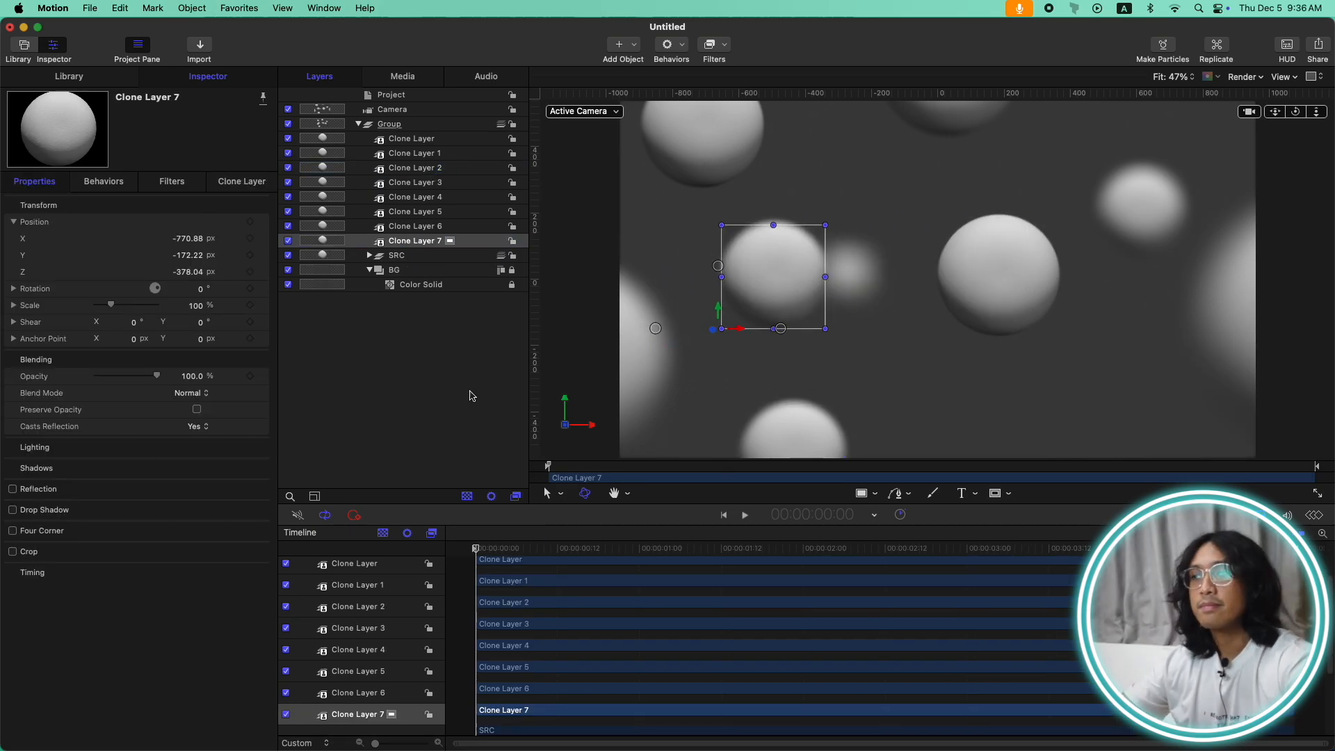
Step: Lower the first clone layer to about Y -526 px and shift Clone Layer 6 toward the frame's left edge
{"action": "left_click", "coordinate": [410, 138]}
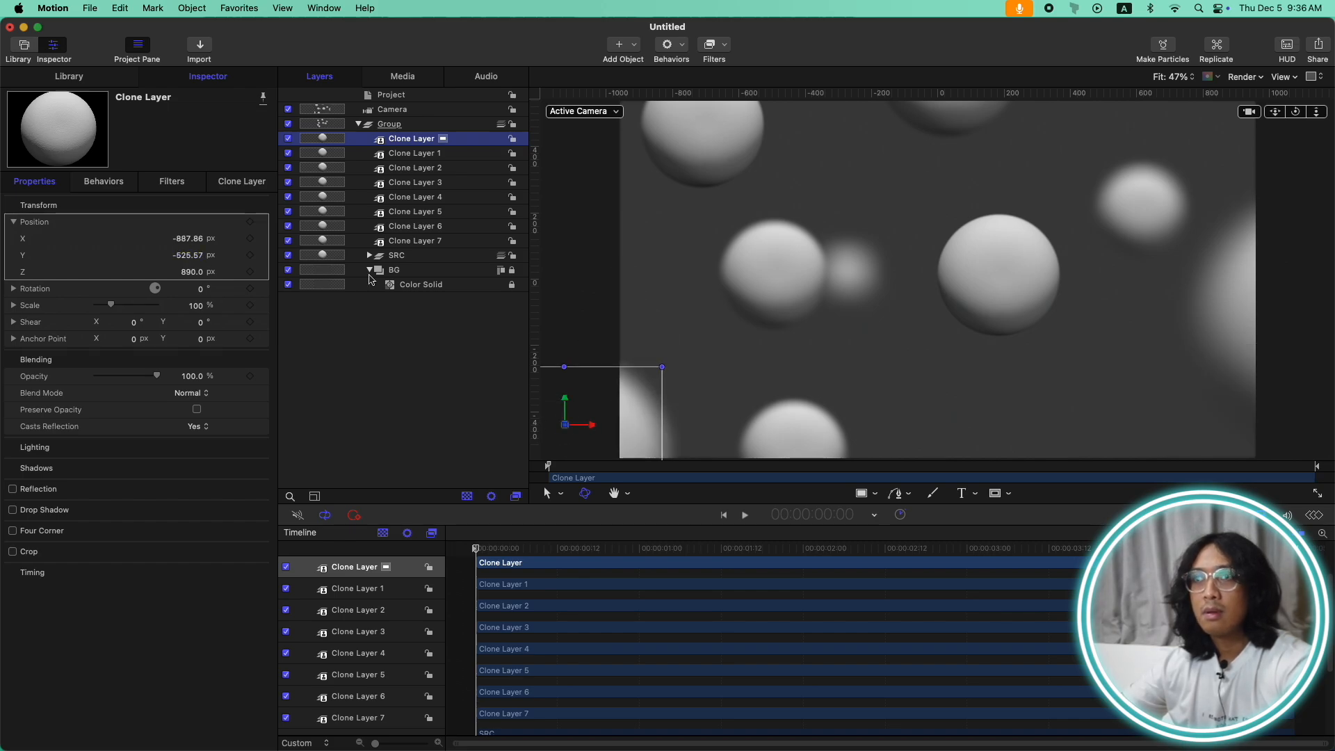
{"action": "left_click", "coordinate": [417, 226]}
{"action": "left_click", "coordinate": [429, 238]}
{"action": "left_click", "coordinate": [430, 226]}
Step: Shift Clone Layer 2 right along X and move Clone Layer 4 down and right between the two central spheres
{"action": "left_click", "coordinate": [432, 197]}
{"action": "left_click", "coordinate": [433, 183]}
{"action": "left_click", "coordinate": [433, 168]}
{"action": "left_click_drag", "start_coordinate": [188, 239], "coordinate": [475, 238]}
{"action": "left_click", "coordinate": [438, 183]}
{"action": "left_click", "coordinate": [440, 198]}
{"action": "left_click_drag", "start_coordinate": [845, 302], "coordinate": [888, 338]}
Step: Adjust the camera's depth of field to a Far Focus of about 654 and a Near Focus of about 343
{"action": "left_click", "coordinate": [392, 109]}
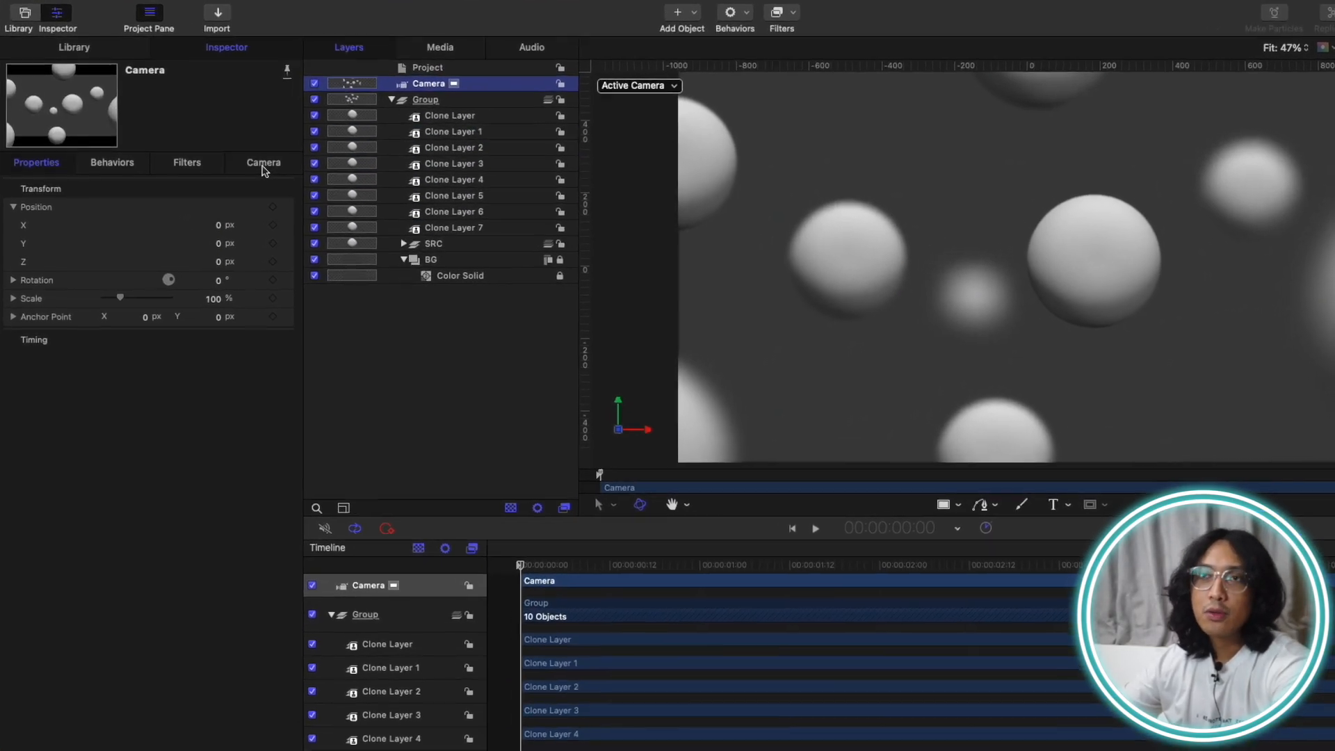
{"action": "left_click", "coordinate": [242, 181]}
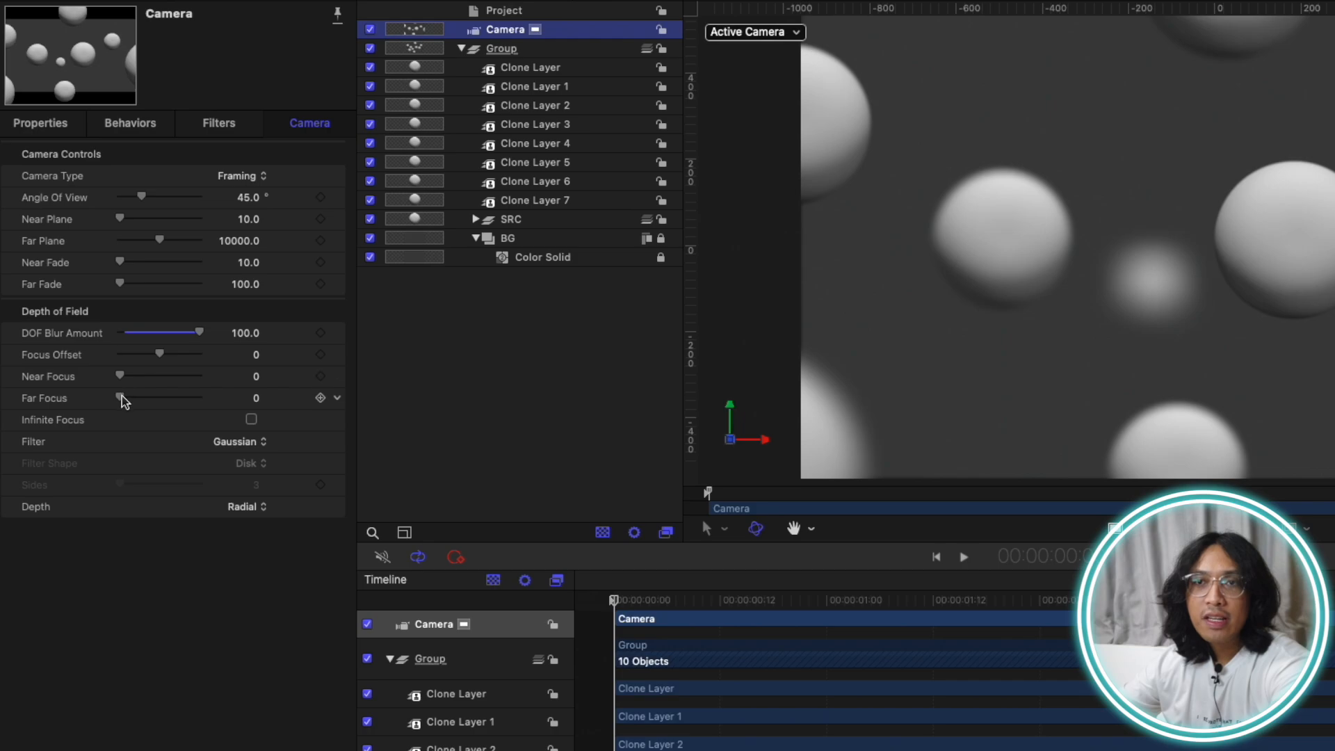
{"action": "left_click_drag", "start_coordinate": [119, 398], "coordinate": [148, 401]}
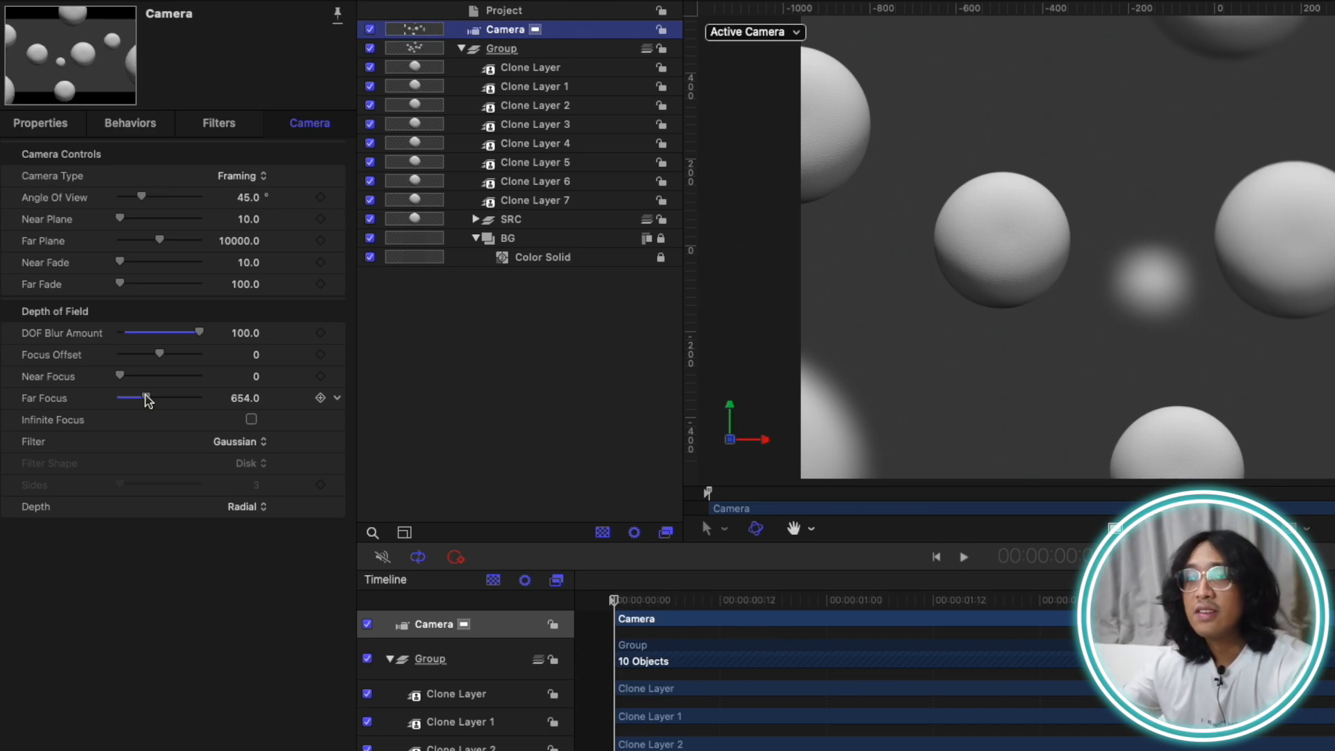
{"action": "left_click_drag", "start_coordinate": [121, 377], "coordinate": [135, 379]}
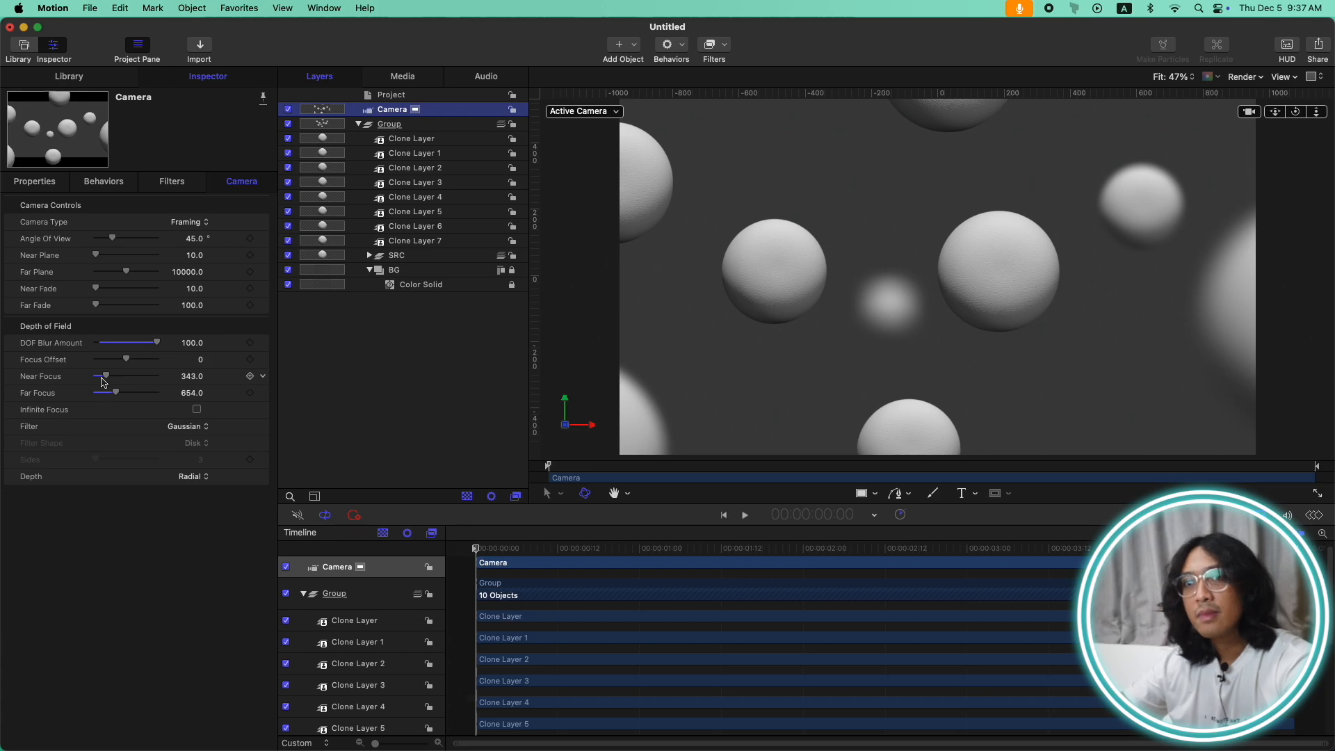
{"action": "left_click_drag", "start_coordinate": [133, 377], "coordinate": [91, 378]}
Step: Push Clone Layer 2 farther back by decreasing its Z position
{"action": "left_click", "coordinate": [402, 198]}
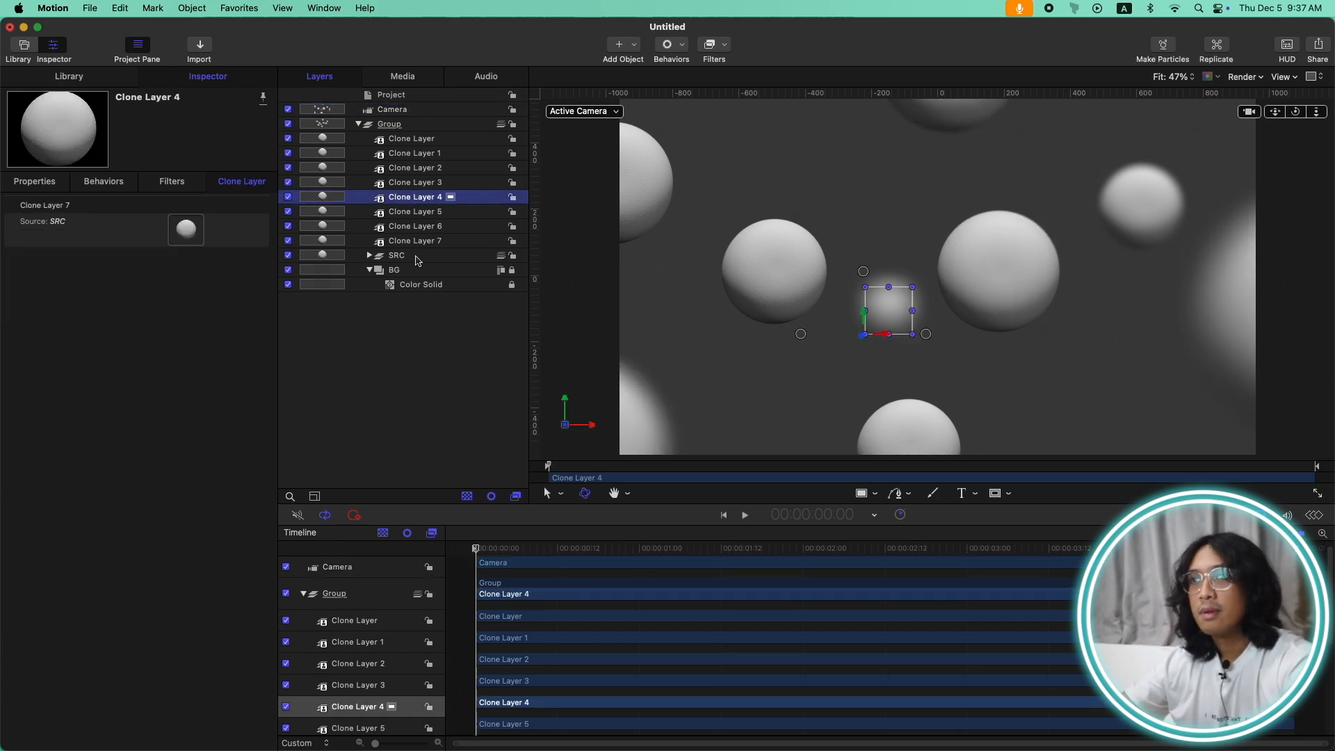
{"action": "left_click", "coordinate": [407, 212]}
{"action": "left_click", "coordinate": [426, 183]}
{"action": "left_click", "coordinate": [431, 169]}
{"action": "key", "text": "F1"}
{"action": "left_click_drag", "start_coordinate": [188, 272], "coordinate": [129, 273]}
Step: Move Clone Layer 7 farther back in depth, away from the camera
{"action": "left_click", "coordinate": [421, 153]}
{"action": "left_click", "coordinate": [425, 137]}
{"action": "left_click", "coordinate": [421, 241]}
{"action": "mouse_move", "coordinate": [713, 324]}
{"action": "left_mouse_down"}
{"action": "mouse_move", "coordinate": [849, 5]}
{"action": "mouse_move", "coordinate": [548, 548]}
{"action": "left_mouse_up"}
Step: Deselect all layers and play back the animation to check the motion of the spheres
{"action": "left_click", "coordinate": [453, 428]}
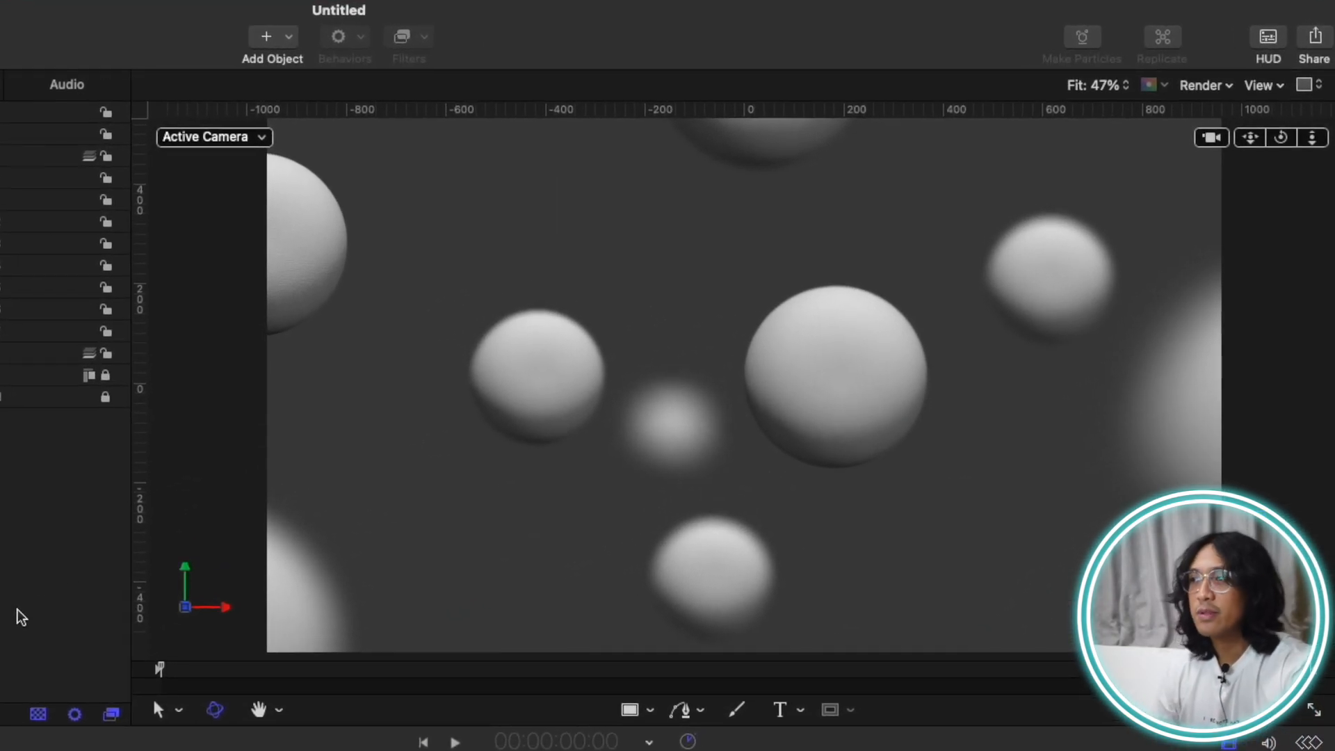
{"action": "key", "text": "space"}
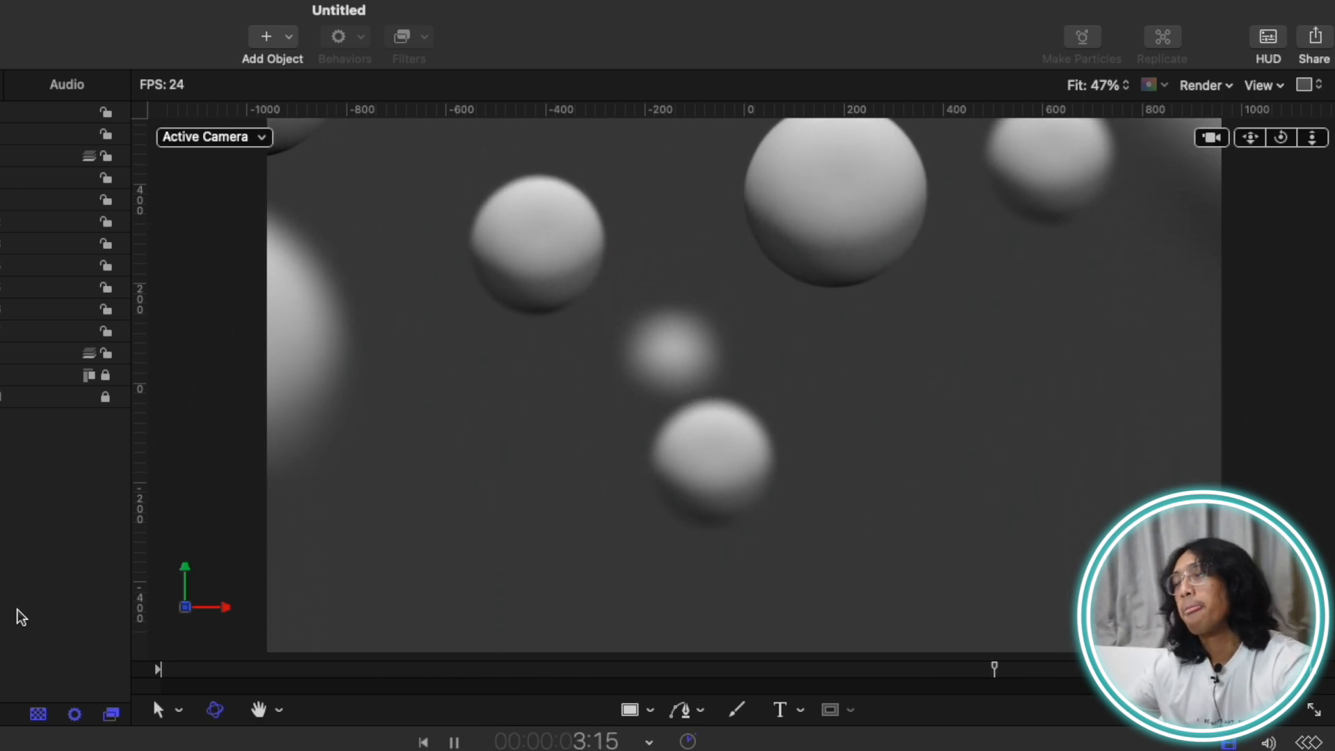
{"action": "key", "text": "space"}
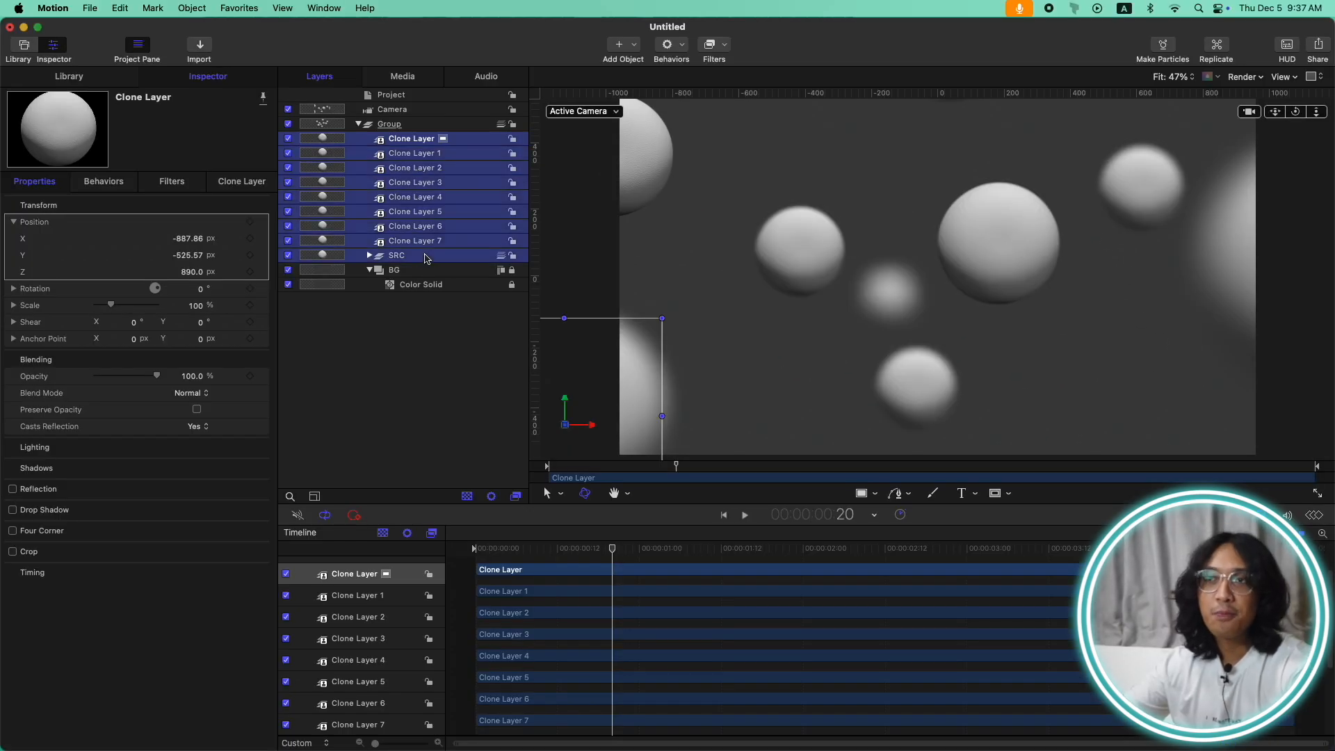
Step: Create a new group above SRC and move all eight clone layers into it
{"action": "left_click", "coordinate": [427, 259], "text": "shift"}
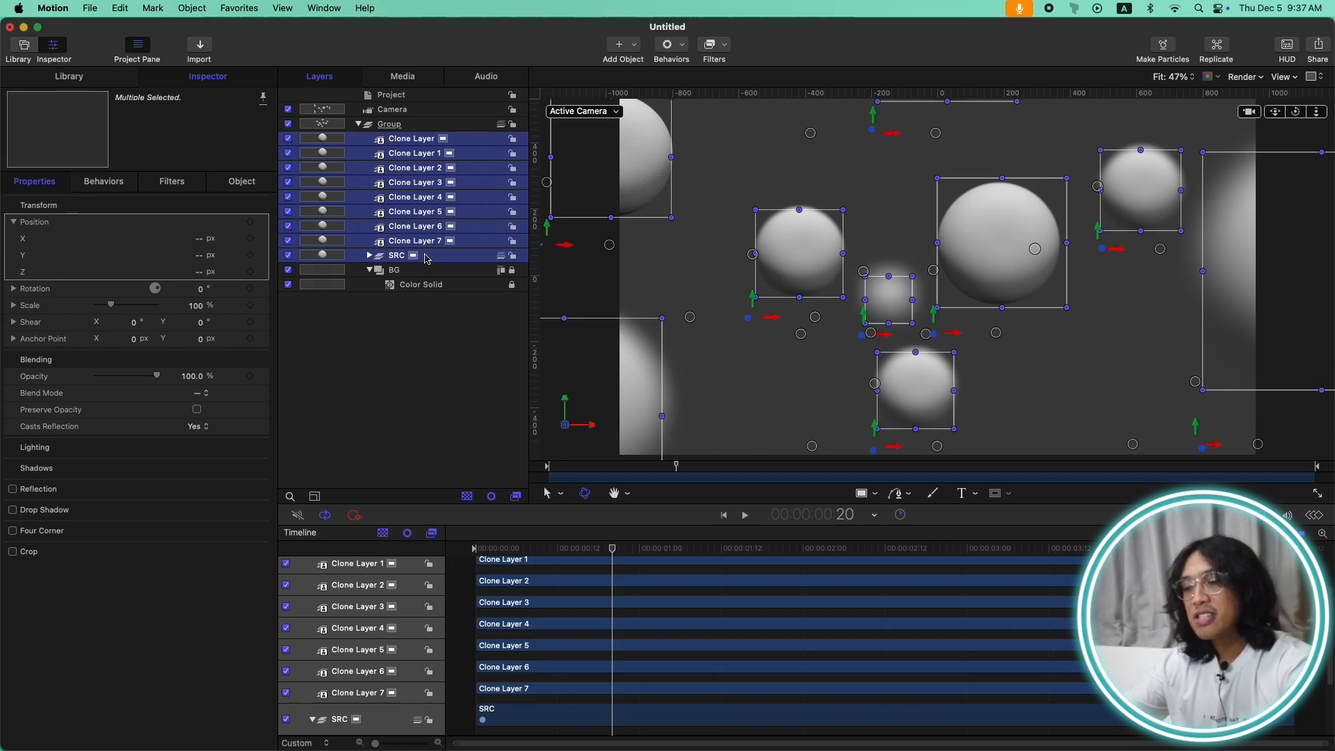
{"action": "key", "text": "super+shift+n"}
{"action": "left_click", "coordinate": [429, 156]}
{"action": "left_click", "coordinate": [420, 253], "text": "shift"}
{"action": "left_click_drag", "start_coordinate": [420, 252], "coordinate": [411, 141]}
{"action": "left_click", "coordinate": [424, 143]}
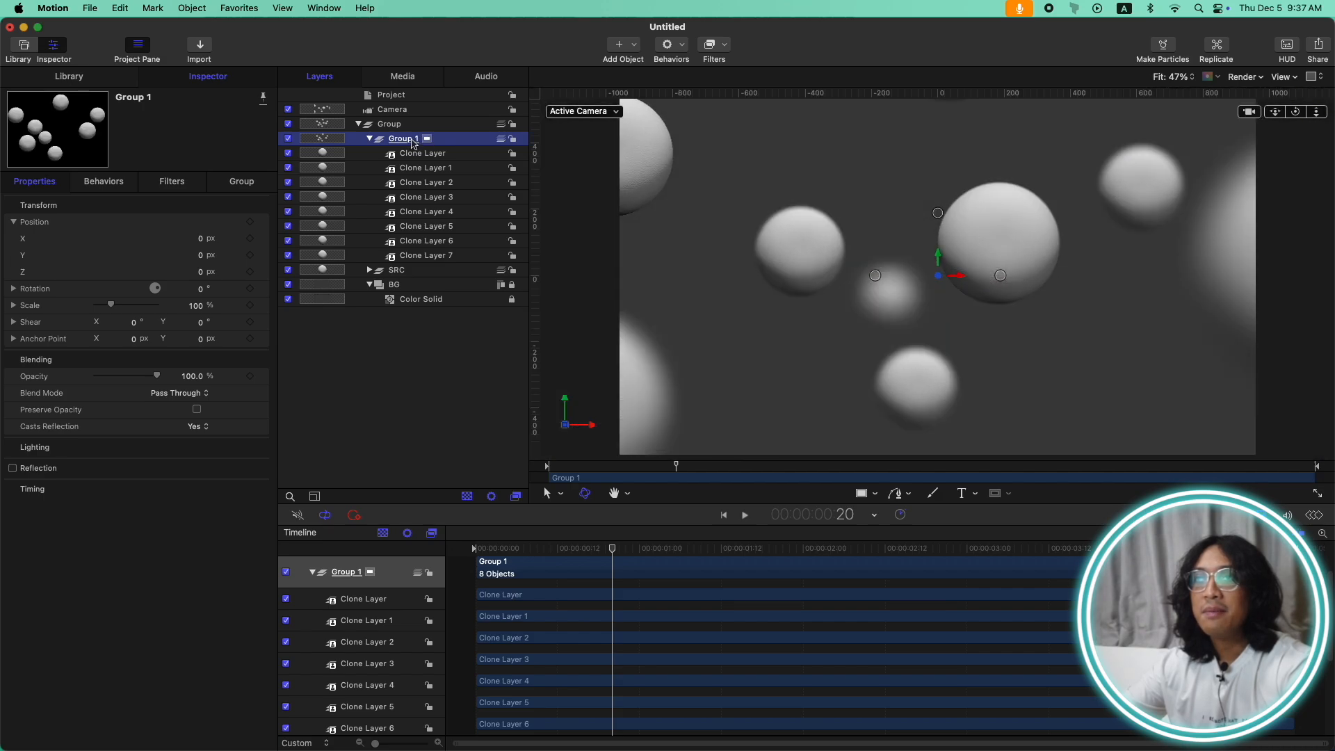
Step: Rename the group of clone layers as BALLS
{"action": "double_click", "coordinate": [413, 143]}
{"action": "key", "text": "super+a"}
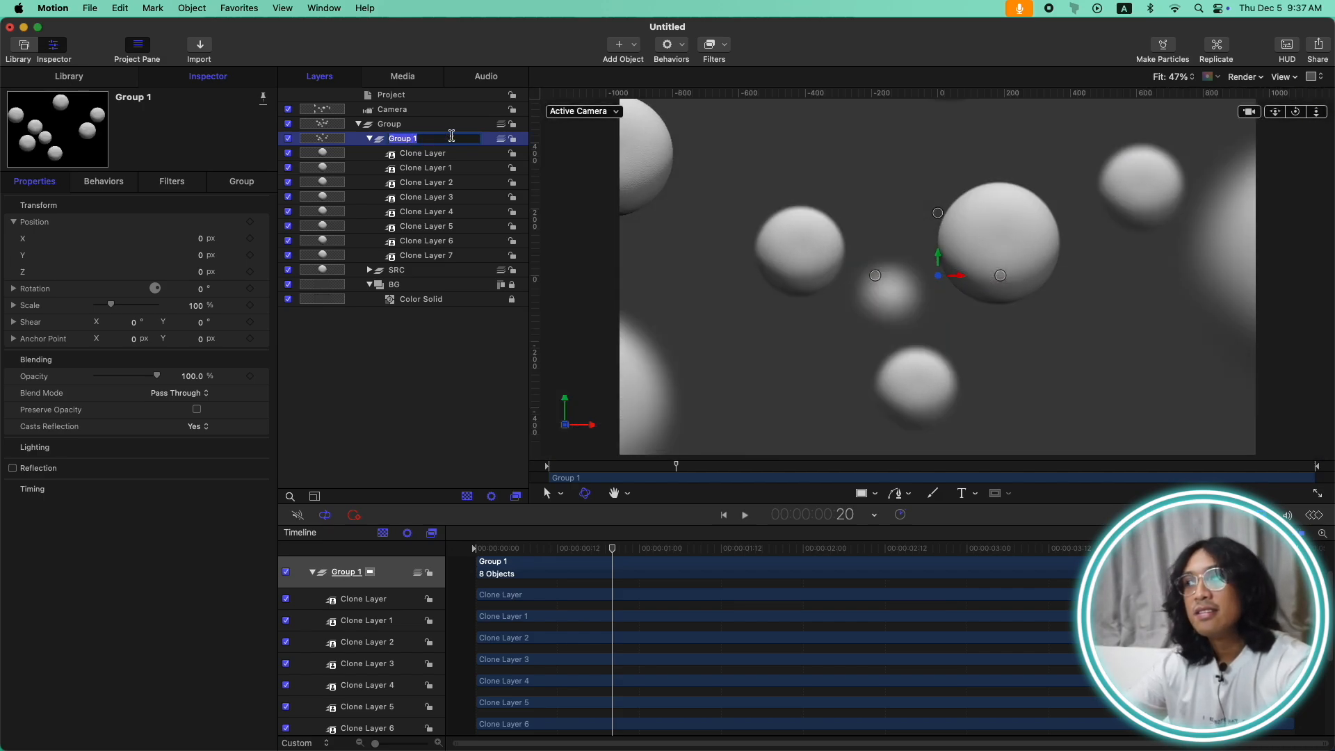
{"action": "type", "text": "BALLS"}
{"action": "key", "text": "Return"}
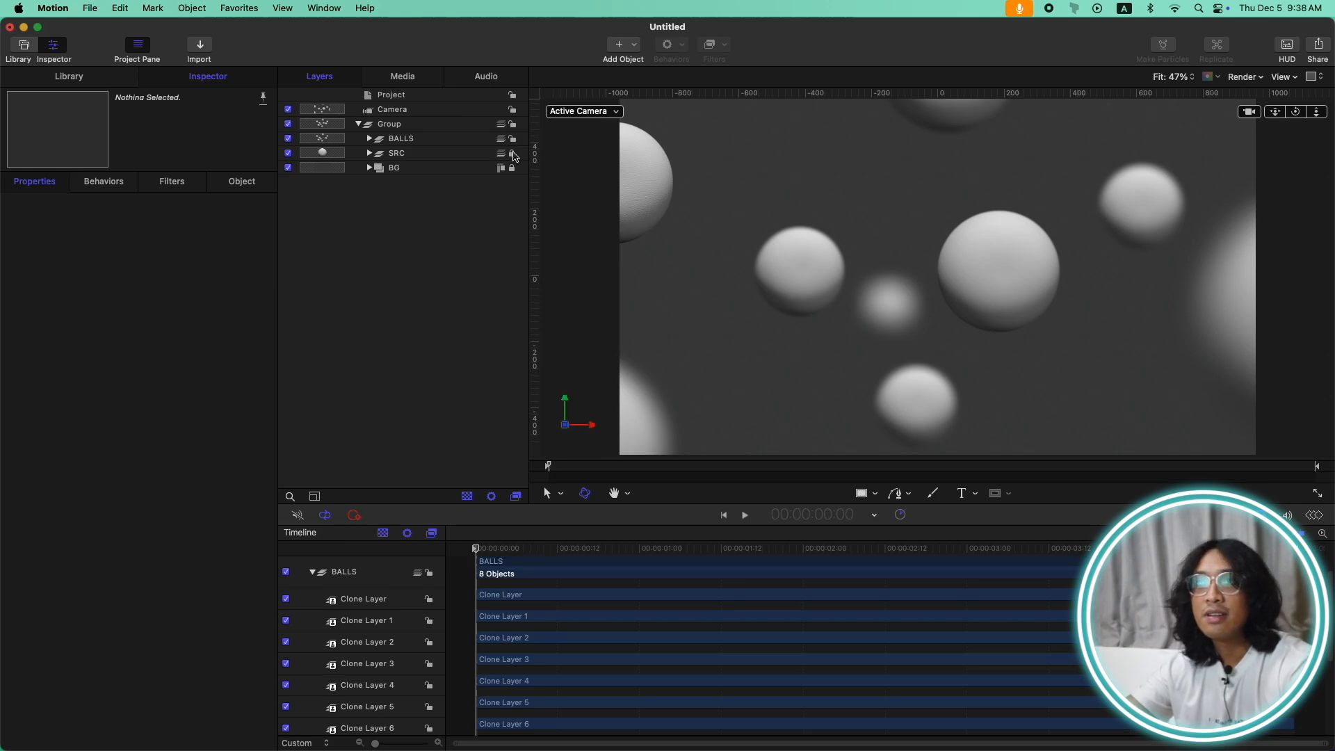
Step: Move the SRC group into the BALLS group and send it backward below Clone Layer 7
{"action": "left_click", "coordinate": [516, 159]}
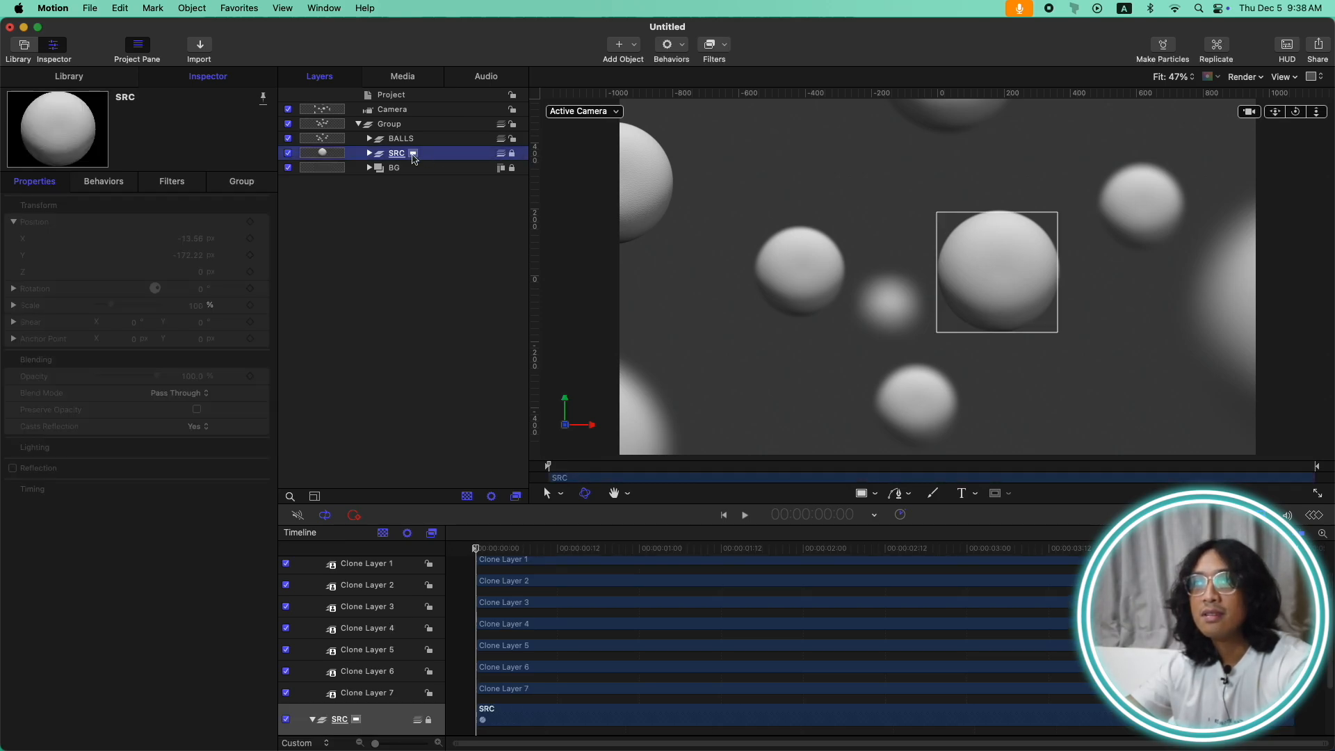
{"action": "left_click_drag", "start_coordinate": [397, 158], "coordinate": [403, 142]}
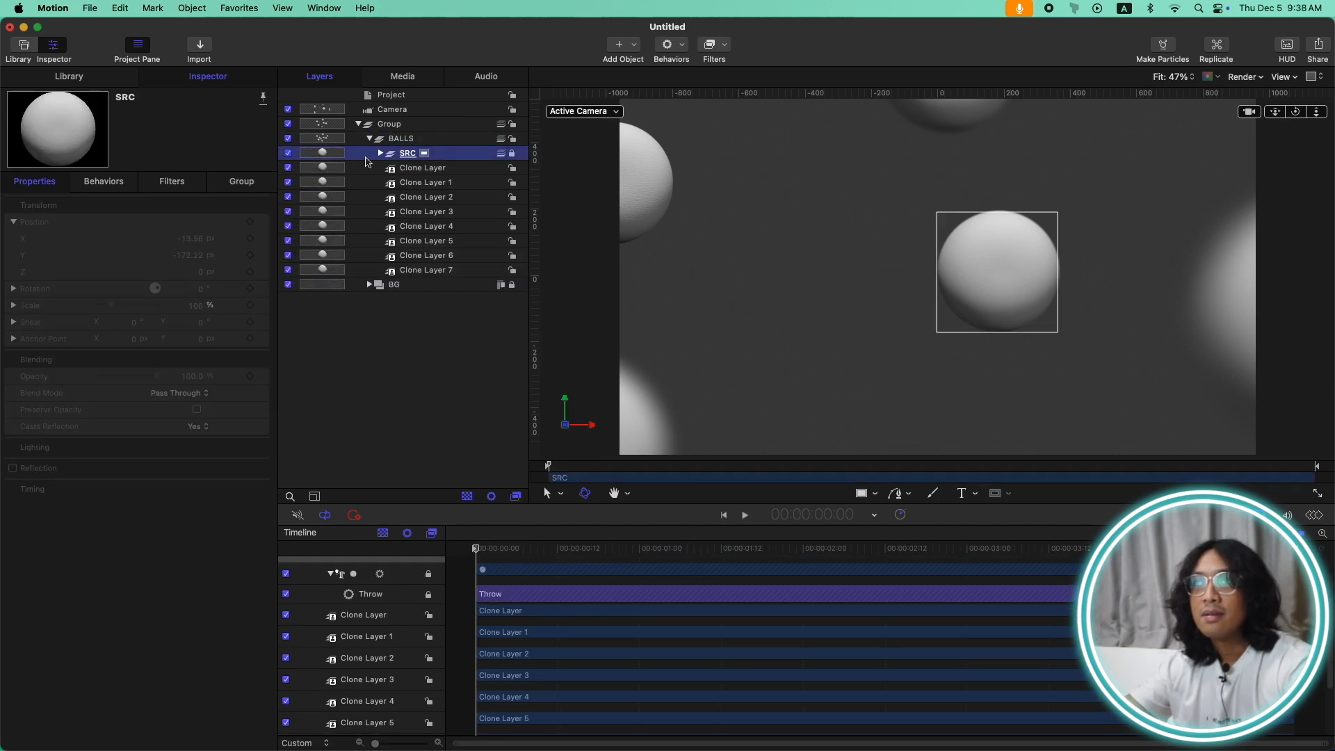
{"action": "key", "text": "super+bracketleft"}
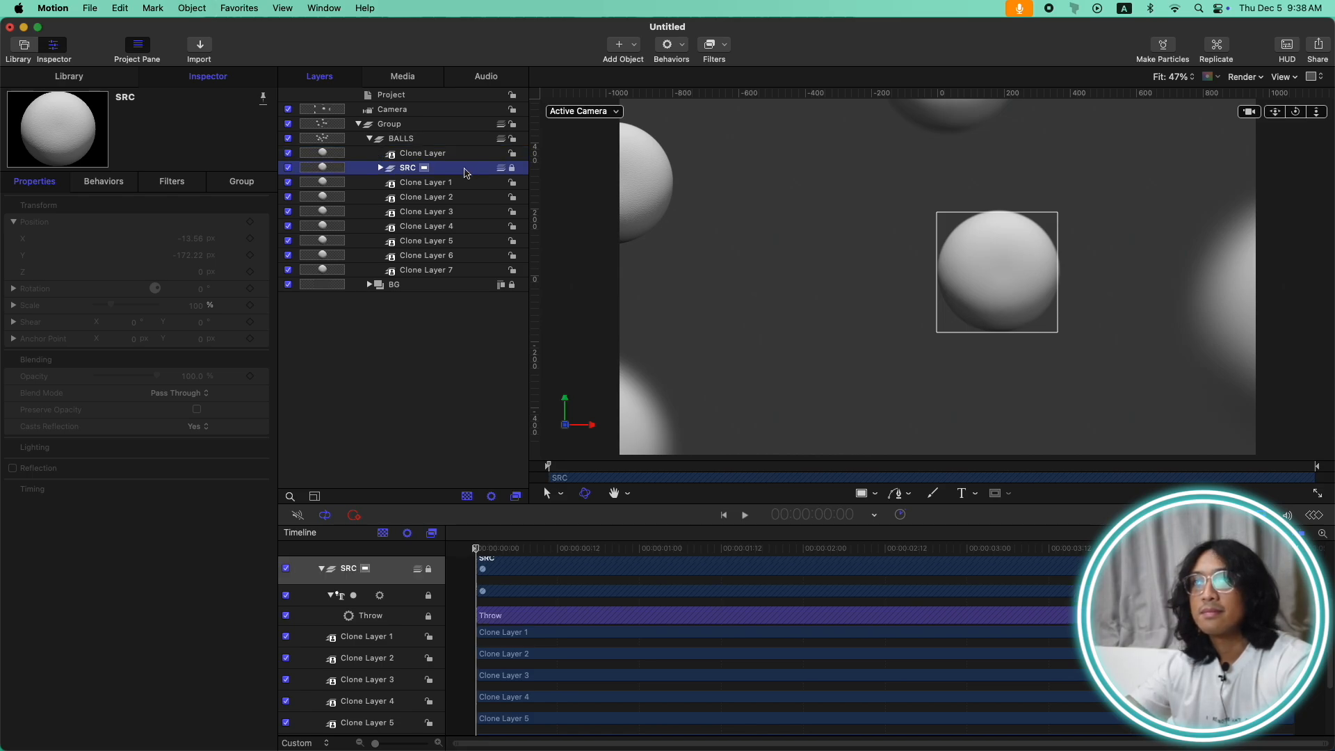
{"action": "key", "text": "super+bracketleft"}
{"action": "key", "text": "super+bracketleft"}
{"action": "key", "text": "super+bracketleft"}
{"action": "key", "text": "super+bracketleft"}
{"action": "key", "text": "super+bracketleft"}
{"action": "key", "text": "super+bracketleft"}
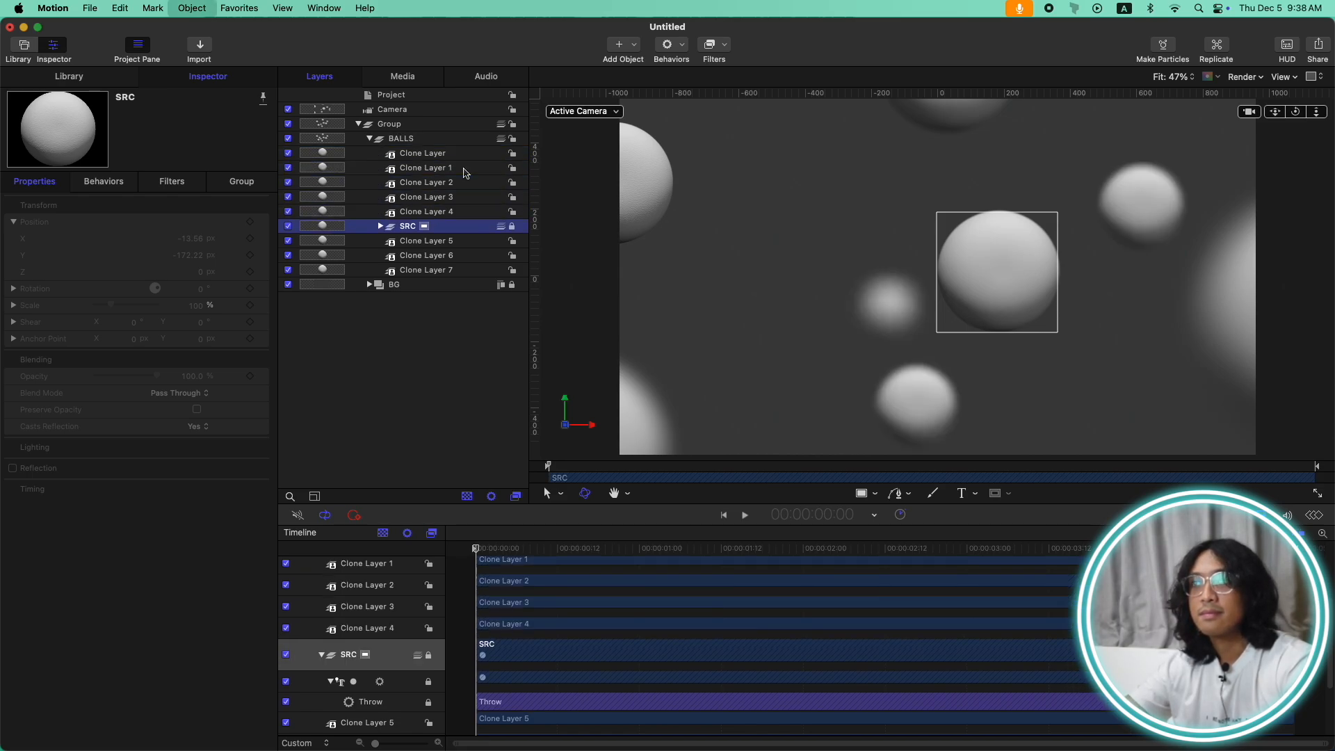
{"action": "key", "text": "super+bracketleft"}
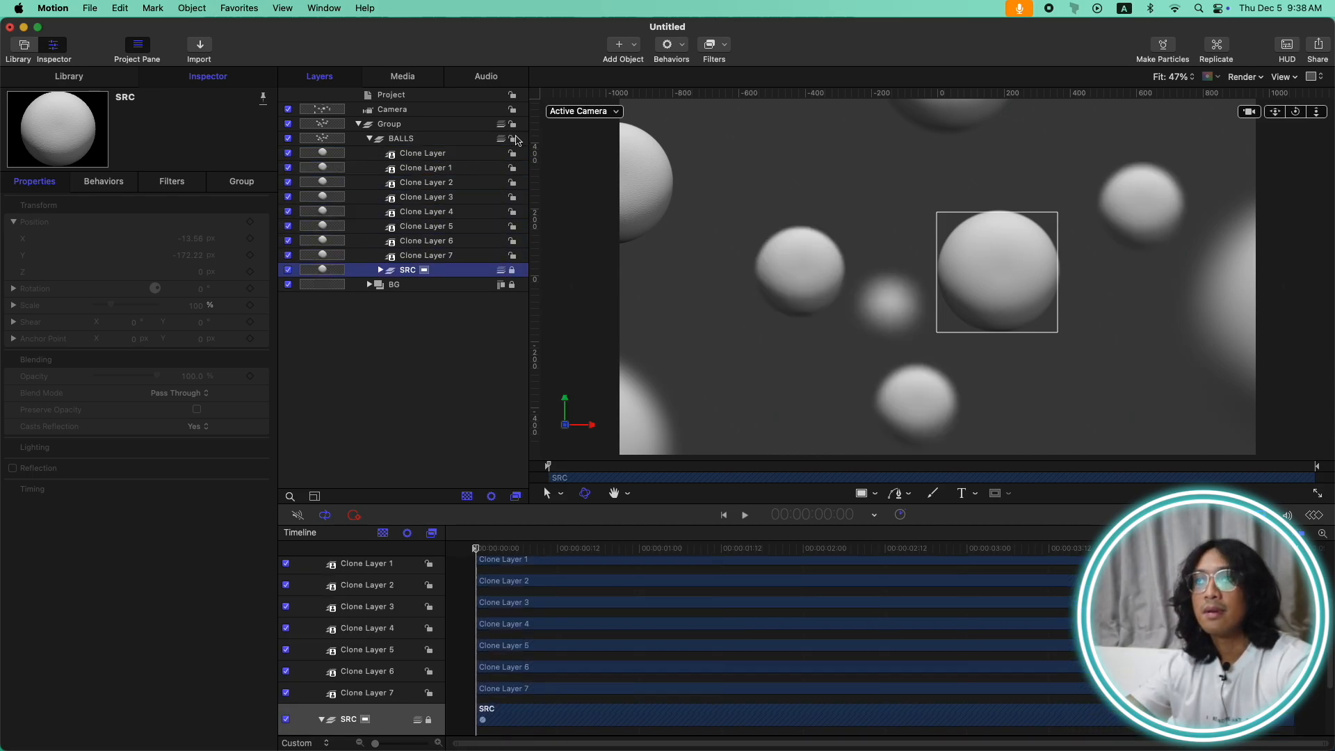
Step: Unlock the SRC group, then lock and collapse the BALLS group
{"action": "left_click", "coordinate": [512, 269]}
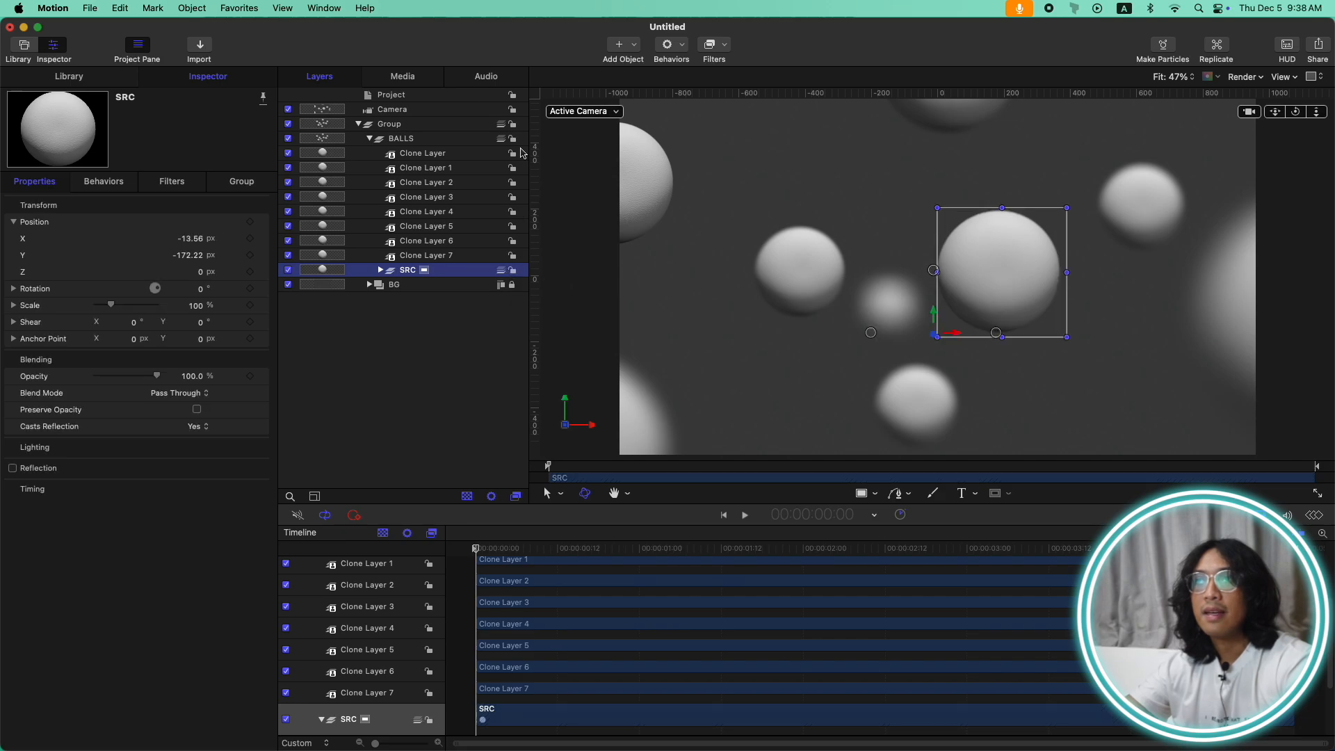
{"action": "left_click", "coordinate": [512, 138]}
{"action": "left_click", "coordinate": [369, 139]}
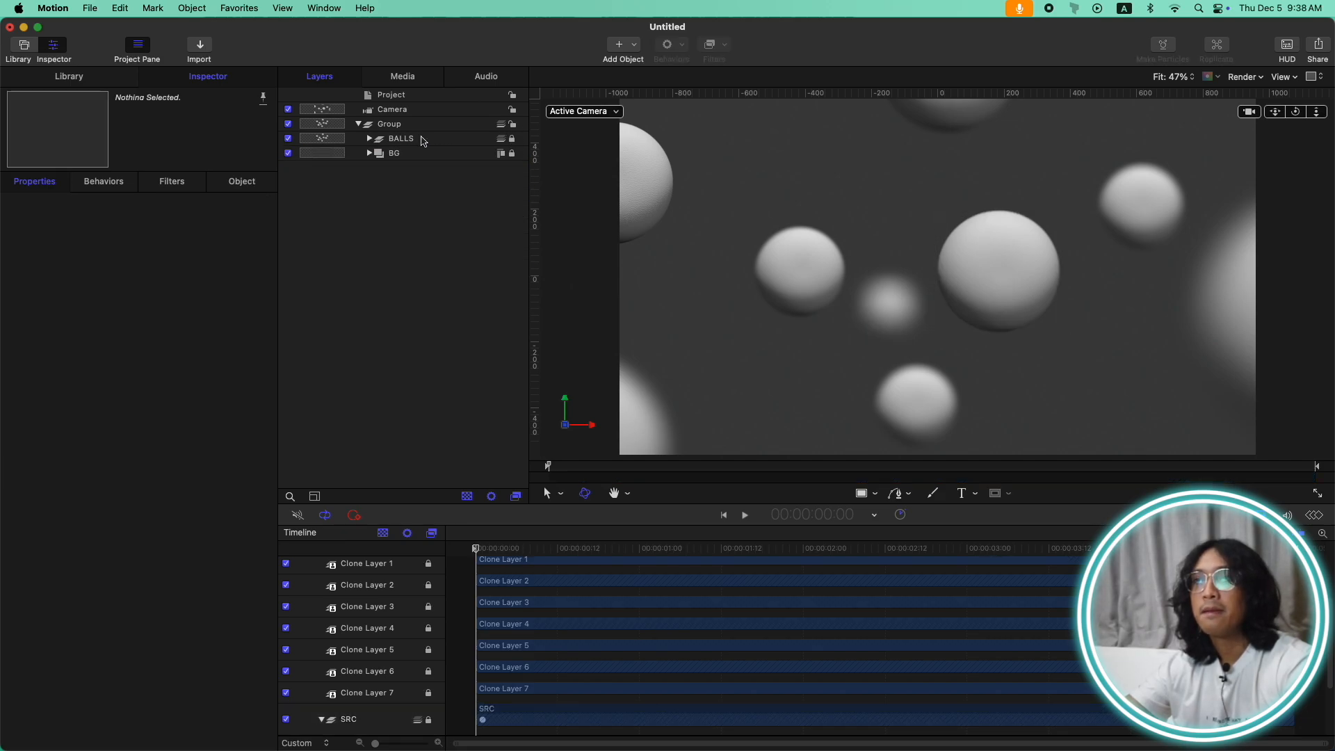
Step: Add a centre-aligned text reading COLONY to the main group, in Montserrat Black at size 207
{"action": "left_click", "coordinate": [402, 138]}
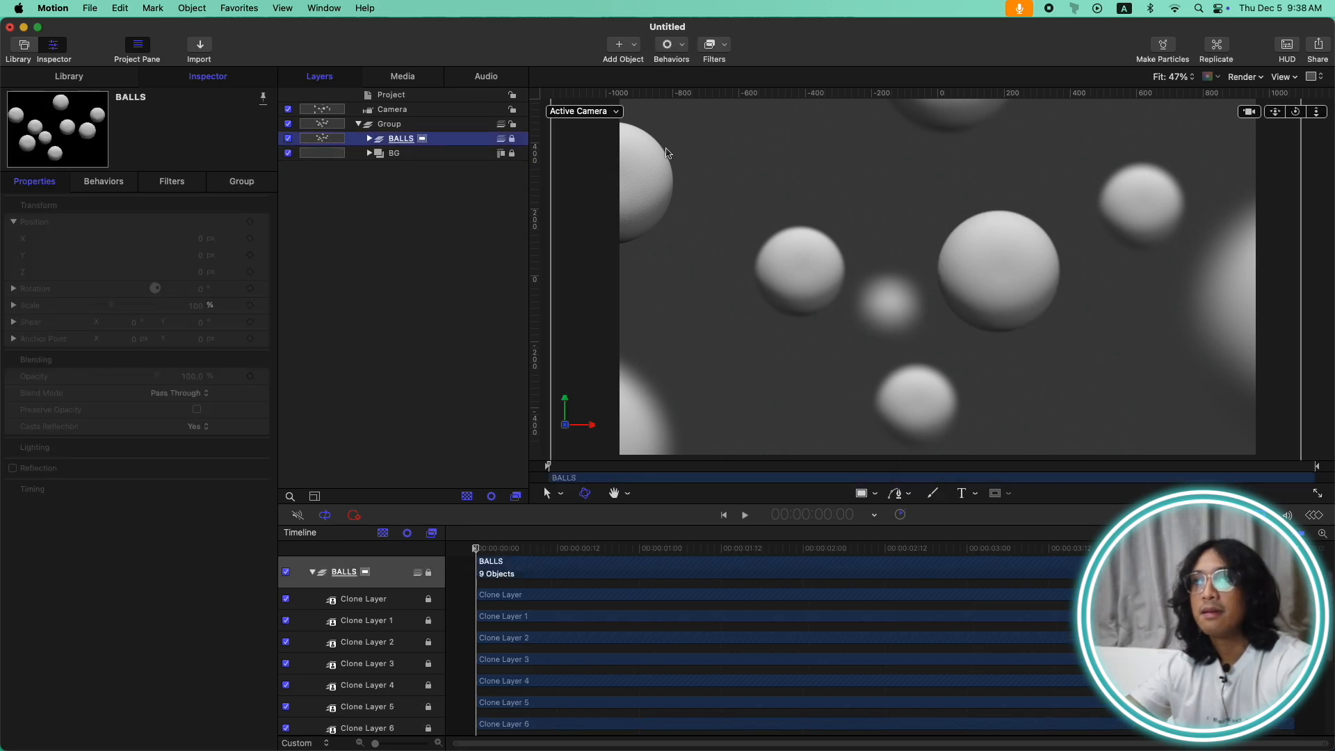
{"action": "left_click", "coordinate": [398, 125]}
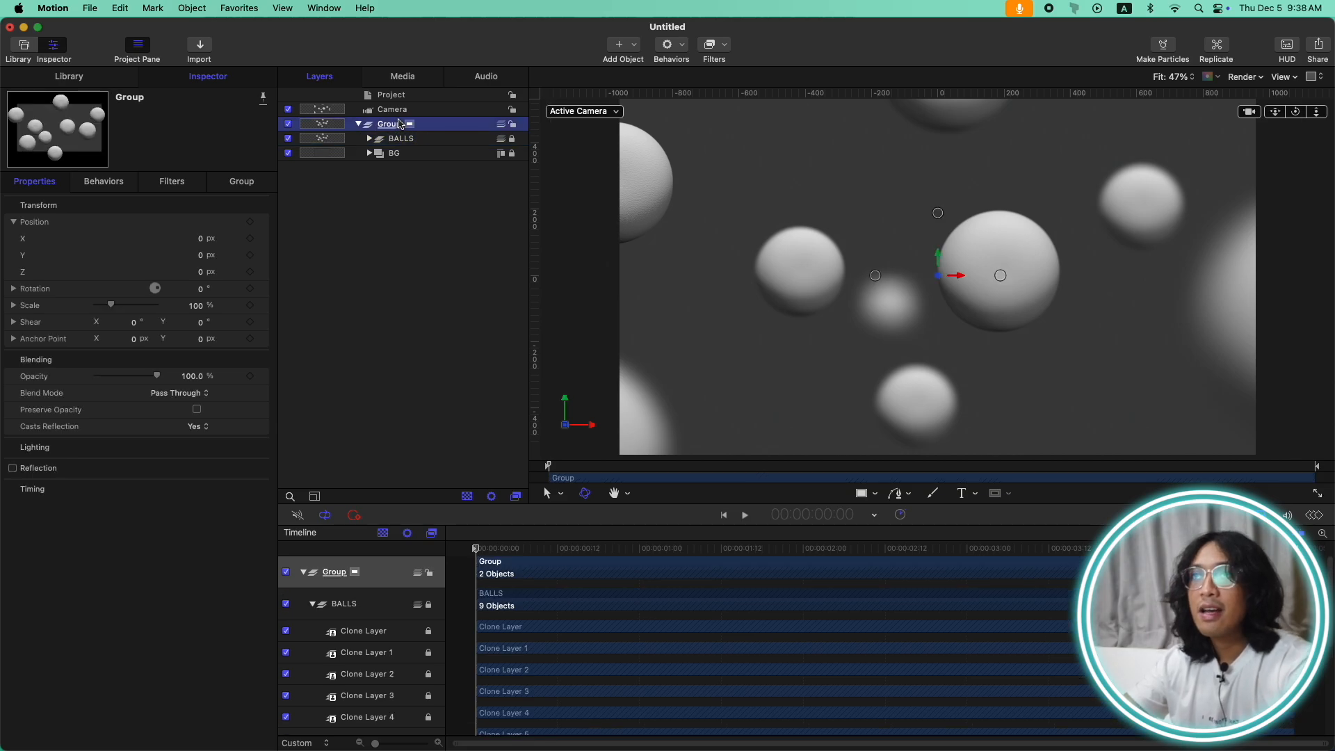
{"action": "key", "text": "t"}
{"action": "left_click", "coordinate": [860, 272]}
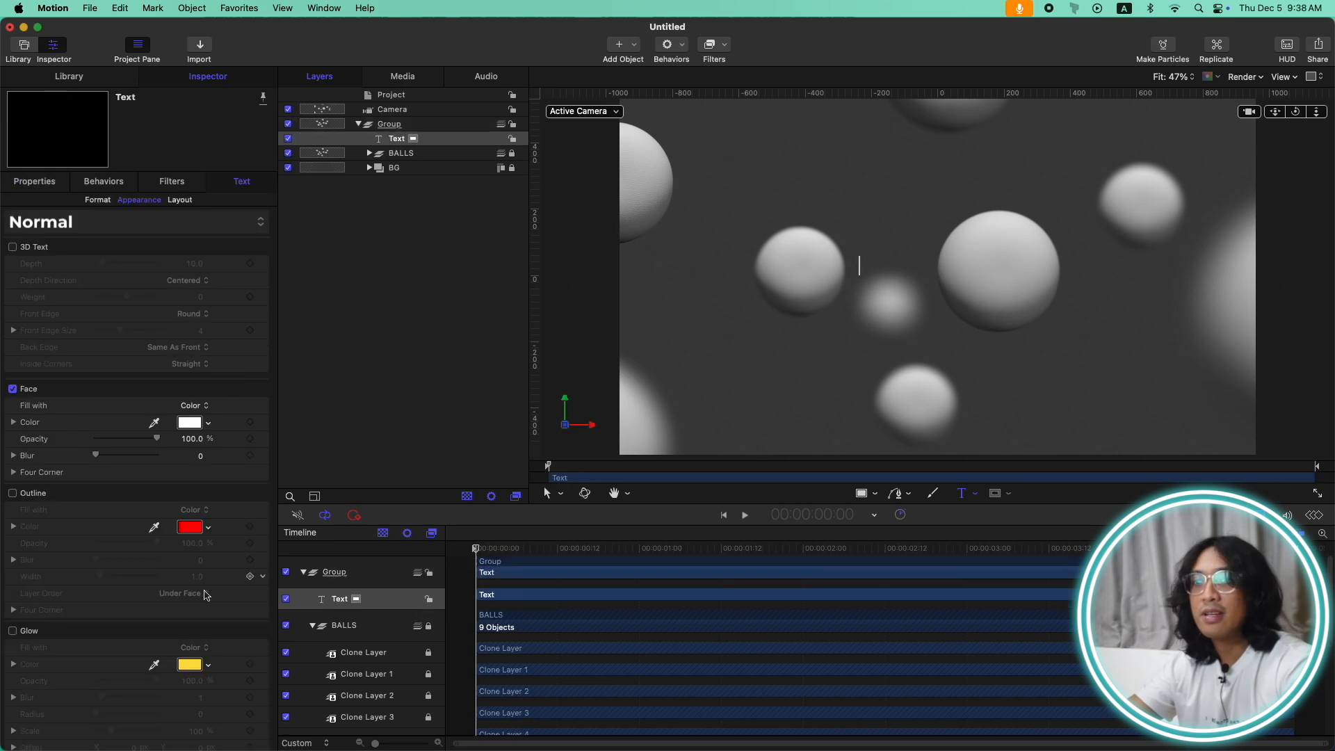
{"action": "left_click", "coordinate": [98, 200]}
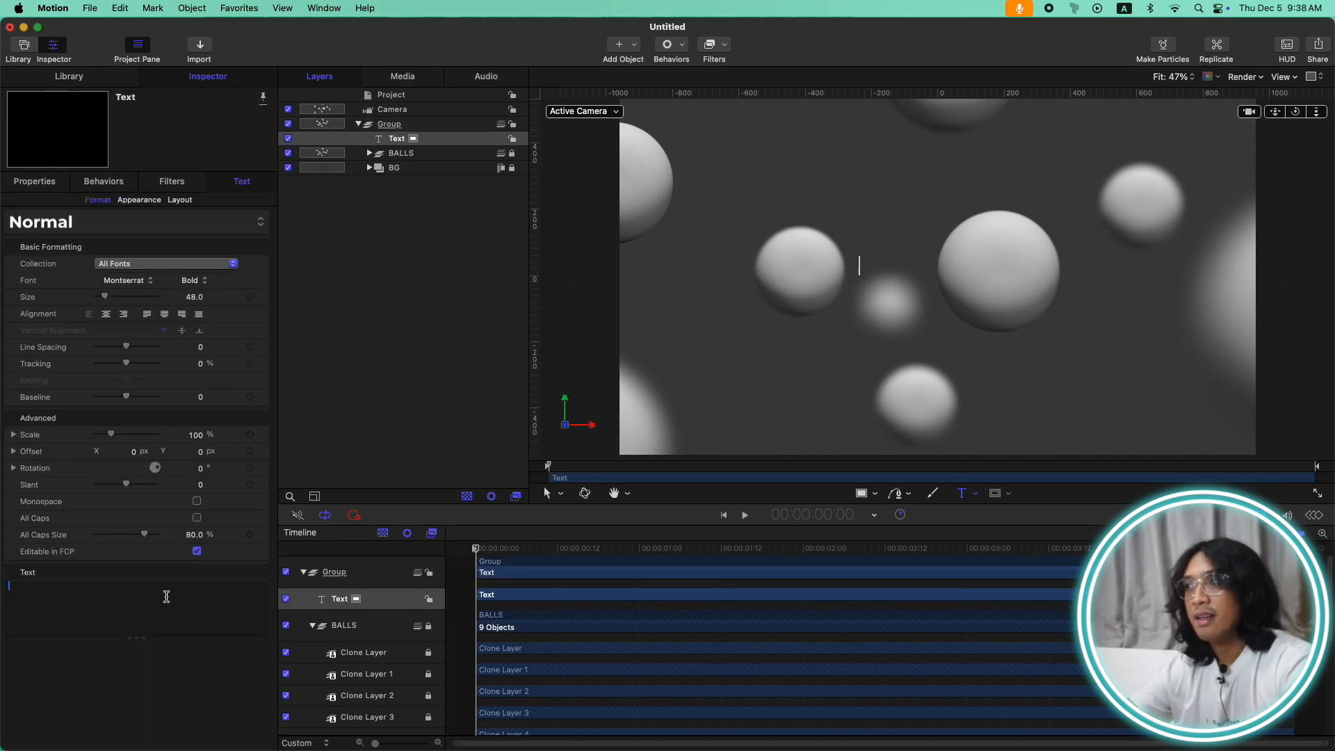
{"action": "type", "text": "COLONY"}
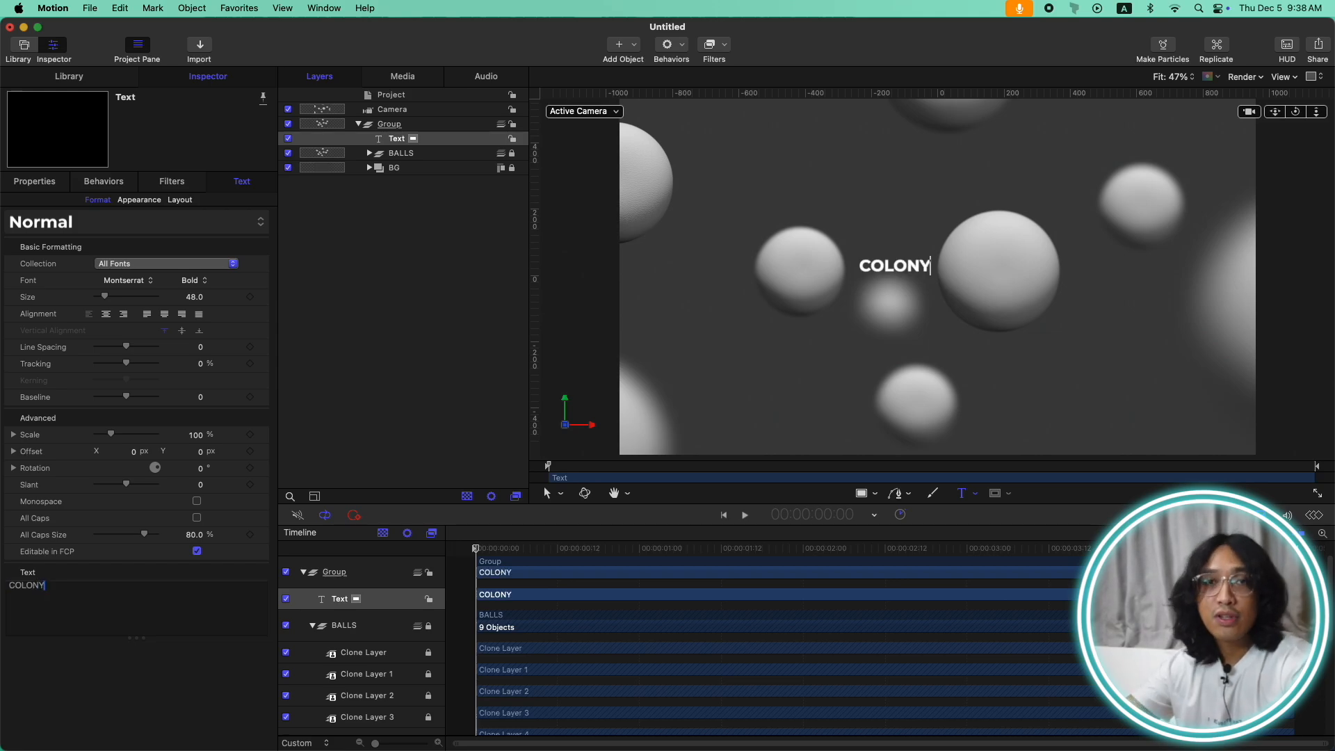
{"action": "left_click", "coordinate": [107, 314]}
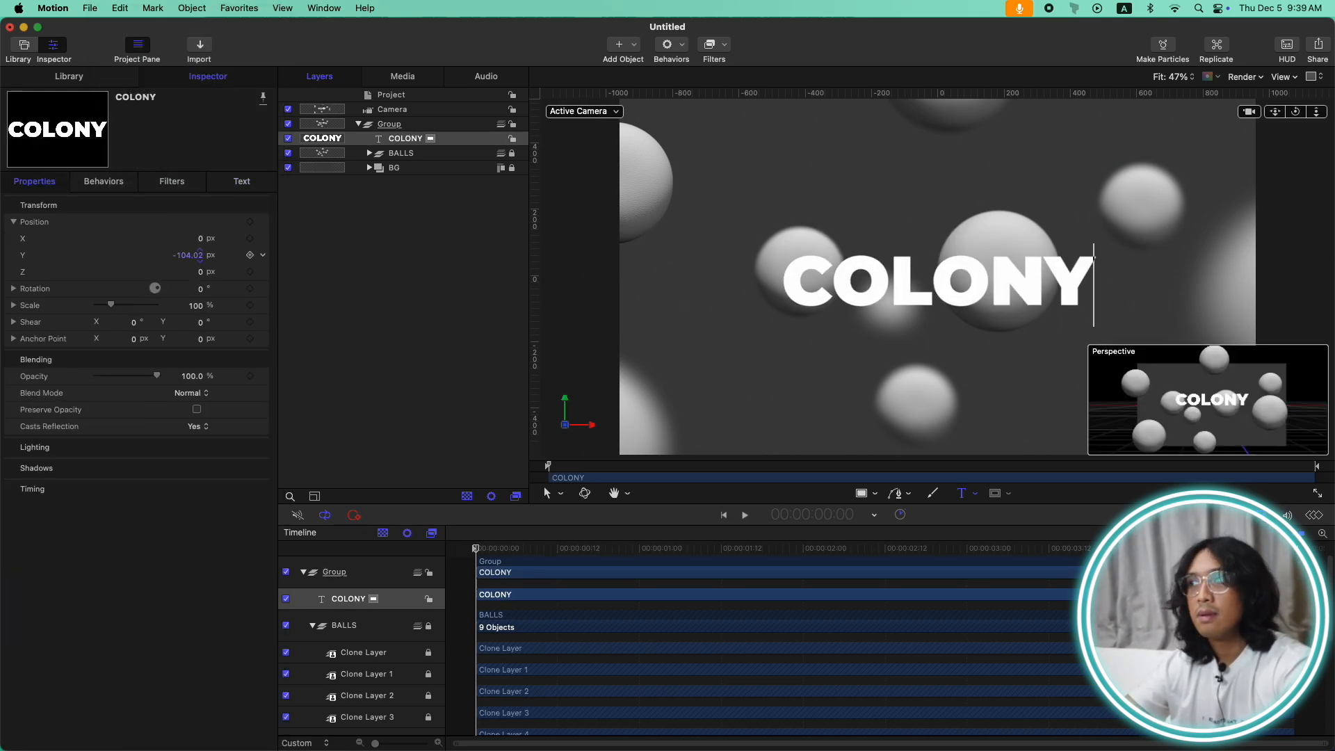
{"action": "key", "text": "Escape"}
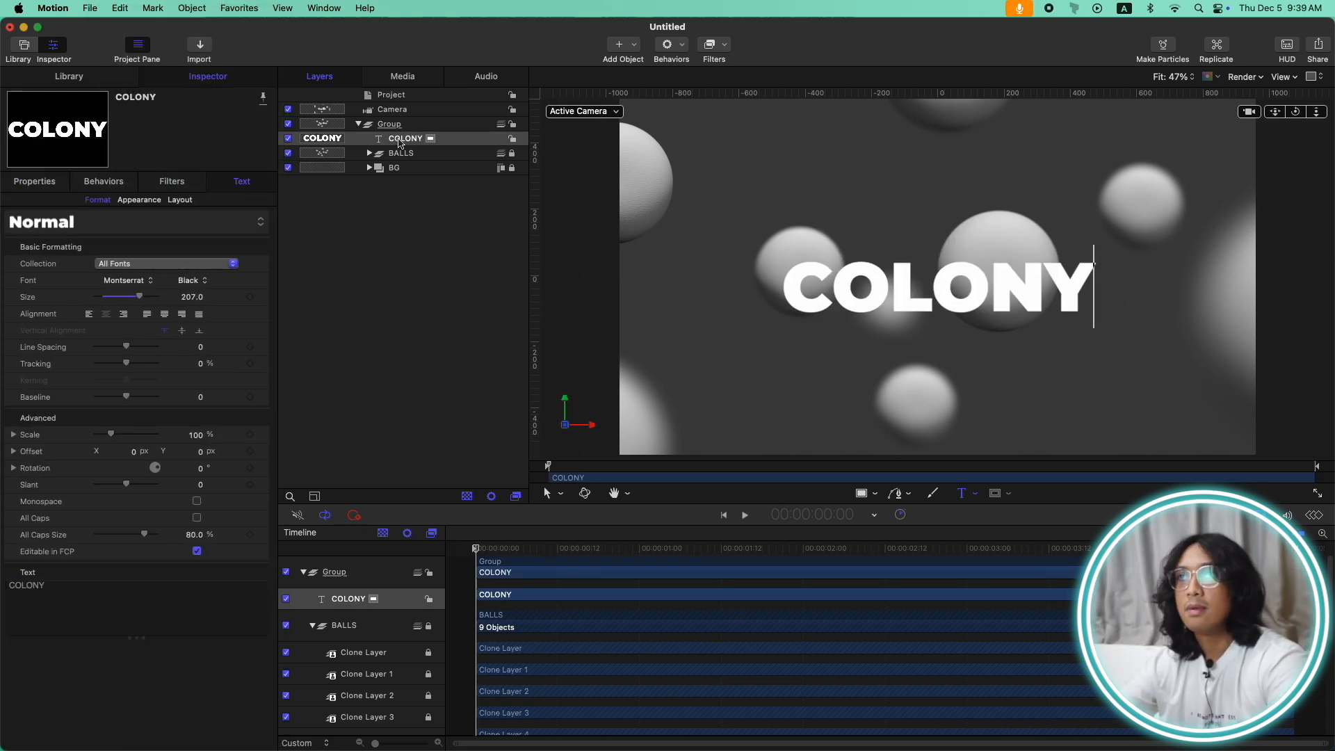
Step: Duplicate COLONY as a smaller yellow script-font text reading Motion Time above it, and colour the COLONY text red
{"action": "key", "text": "super+d"}
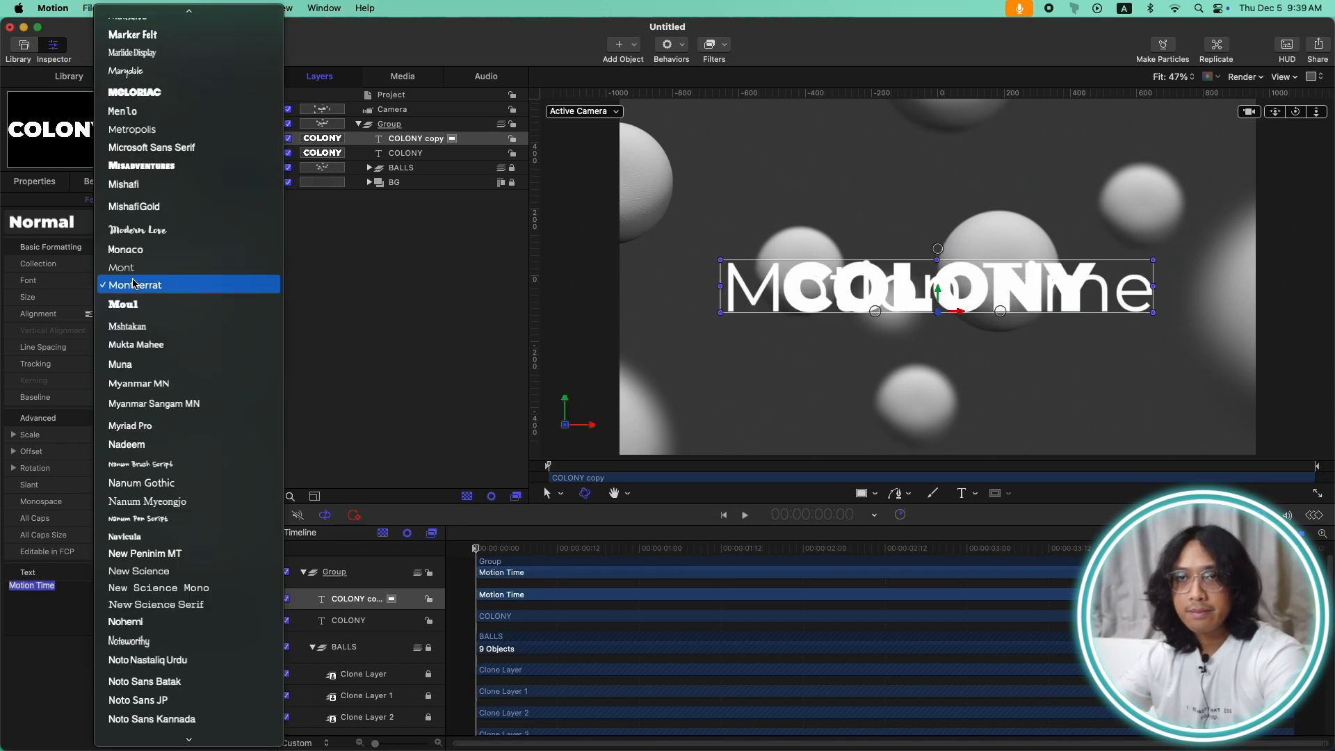
{"action": "left_click", "coordinate": [149, 283]}
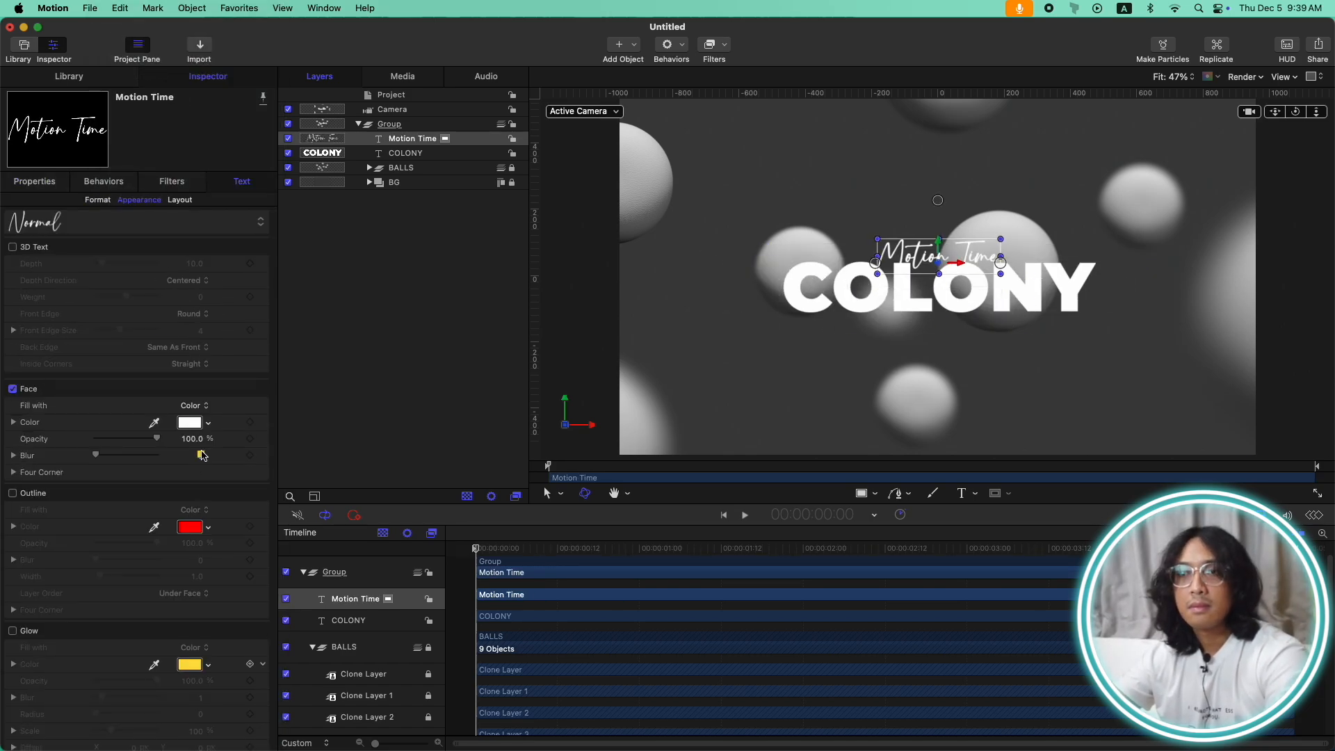
{"action": "left_click", "coordinate": [405, 153]}
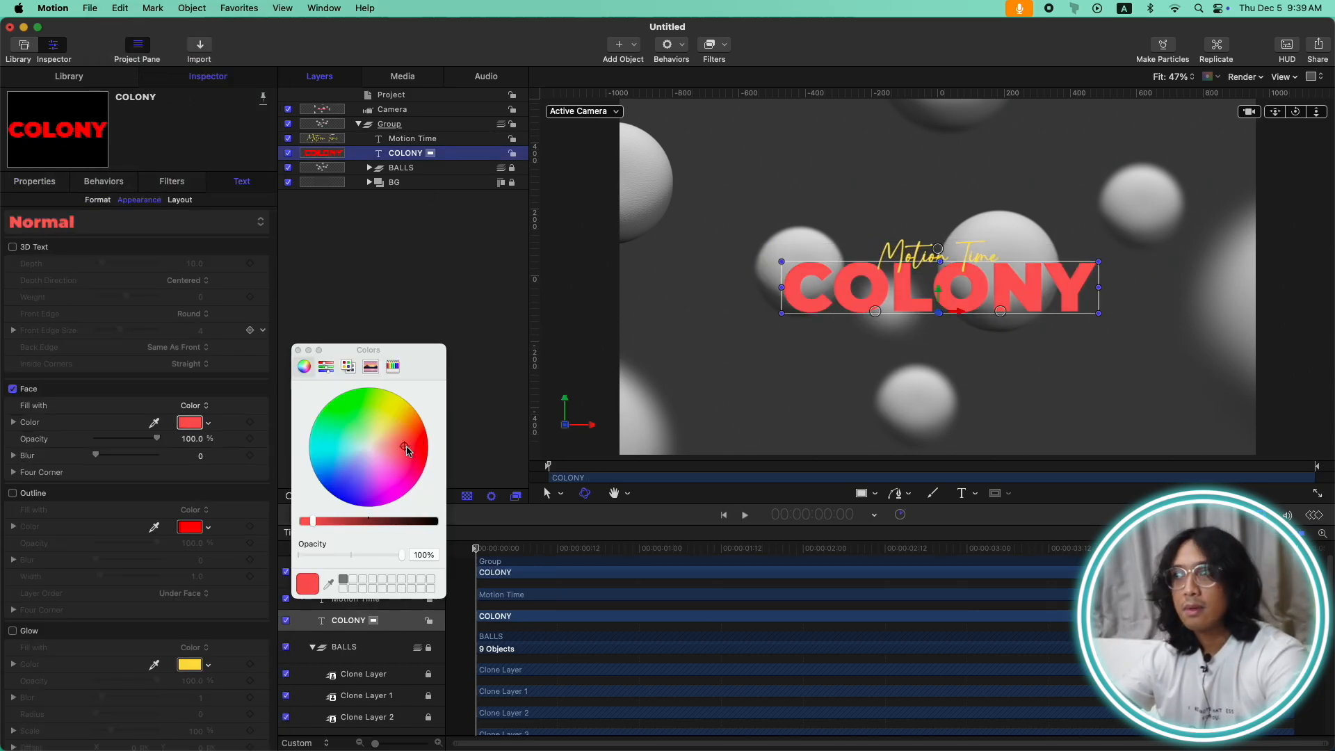
Step: Duplicate COLONY as a two-line TUTORIALS YOUTUBE text in Bebas Neue, size 32.3, line spacing -14.2, at the frame's lower-left corner
{"action": "left_click", "coordinate": [408, 157]}
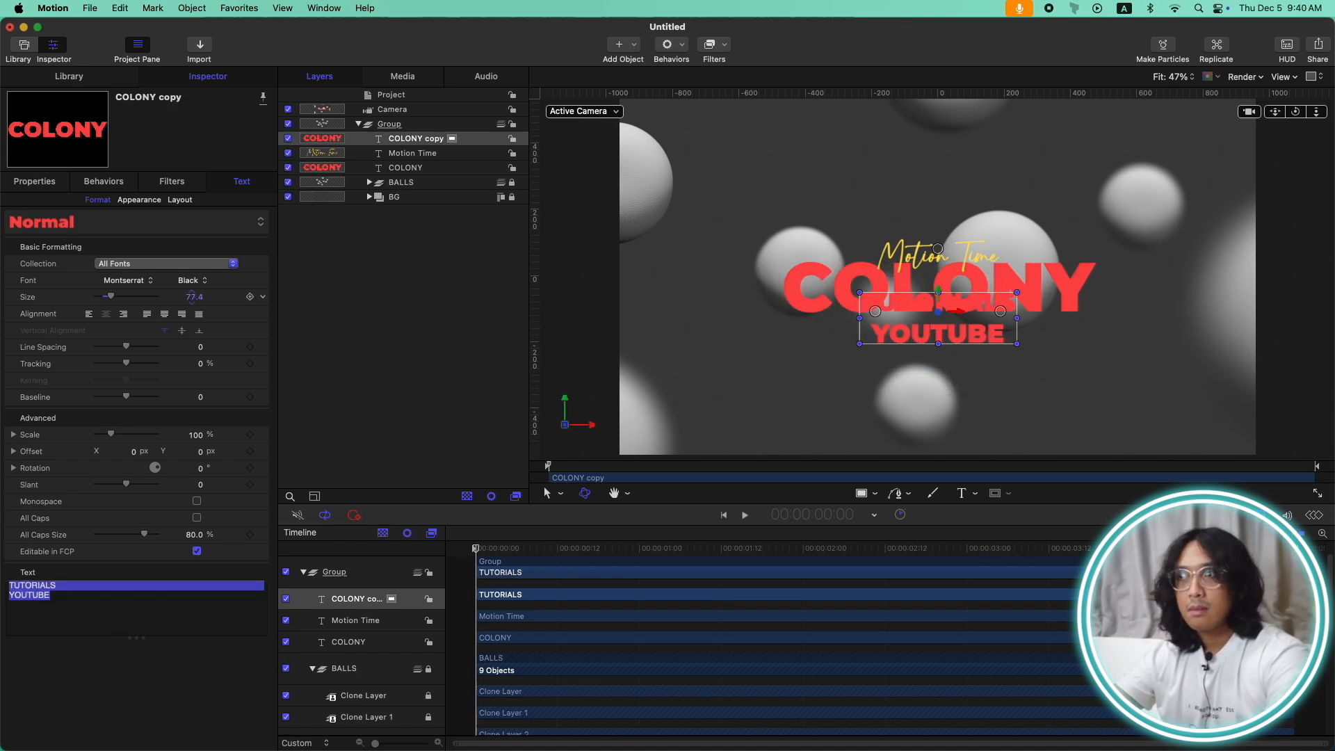
{"action": "left_click", "coordinate": [125, 280]}
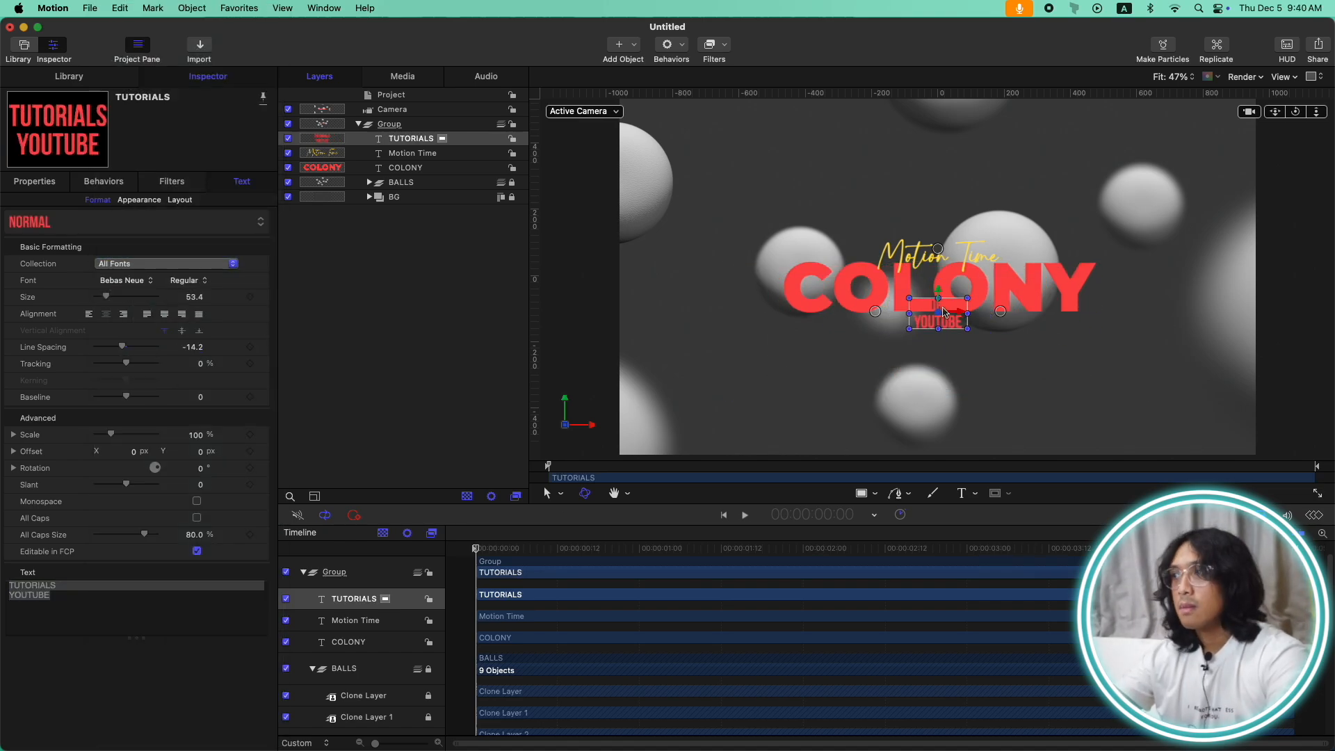
{"action": "left_click_drag", "start_coordinate": [938, 323], "coordinate": [683, 436]}
Step: Duplicate the TUTORIALS YOUTUBE text, change it to LIKE AND SUBSCRIBE, and set its X position to 0
{"action": "key", "text": "super+d"}
{"action": "double_click", "coordinate": [686, 432]}
{"action": "type", "text": "LIKE"}
{"action": "key", "text": "Return"}
{"action": "type", "text": "SUBSCRIBE AND"}
{"action": "left_click", "coordinate": [35, 181]}
{"action": "double_click", "coordinate": [184, 239]}
{"action": "type", "text": "0"}
{"action": "key", "text": "Return"}
Step: Duplicate LIKE AND SUBSCRIBE as EASY TO FOLLOW in the frame's lower-right corner, mirroring TUTORIALS YOUTUBE, and preview the animation
{"action": "key", "text": "super+d"}
{"action": "double_click", "coordinate": [938, 431]}
{"action": "type", "text": "EASY TO FOLLOW"}
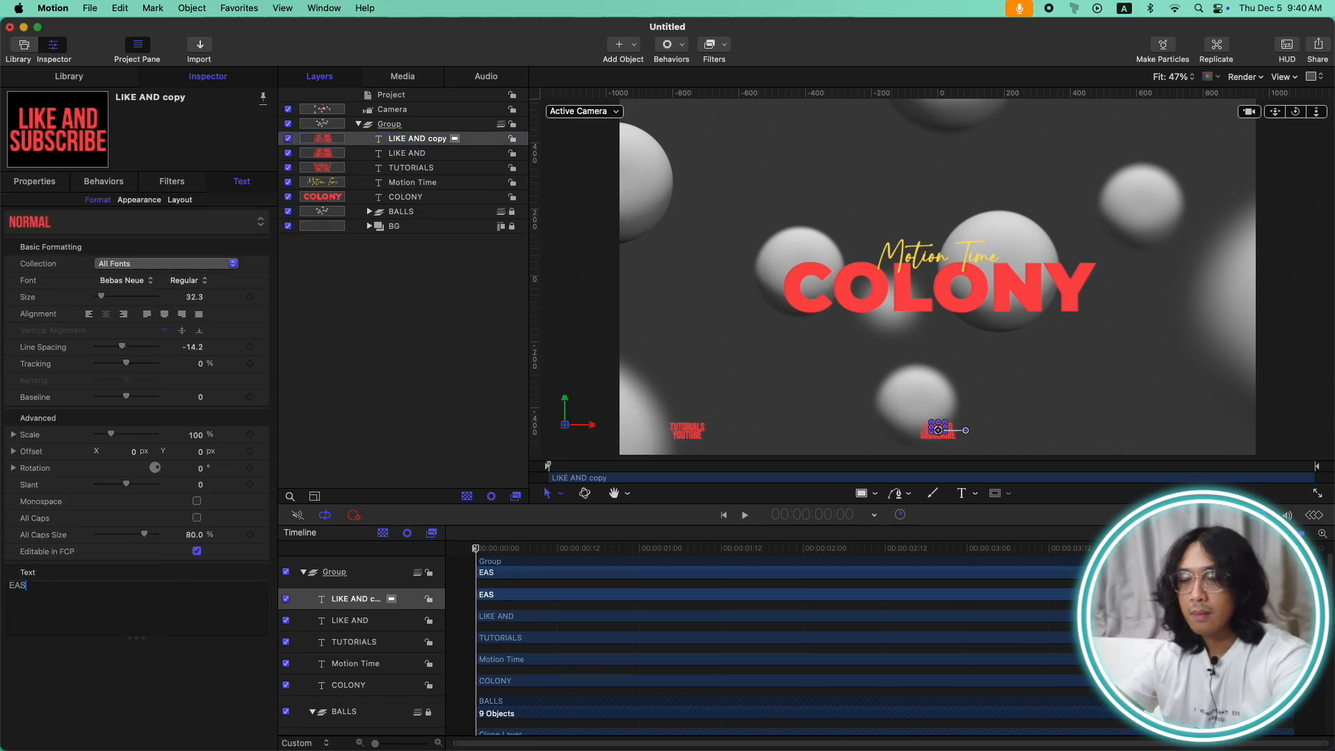
{"action": "left_click", "coordinate": [411, 167]}
{"action": "left_click", "coordinate": [35, 182]}
{"action": "left_click_drag", "start_coordinate": [25, 239], "coordinate": [442, 140]}
{"action": "left_click", "coordinate": [454, 396]}
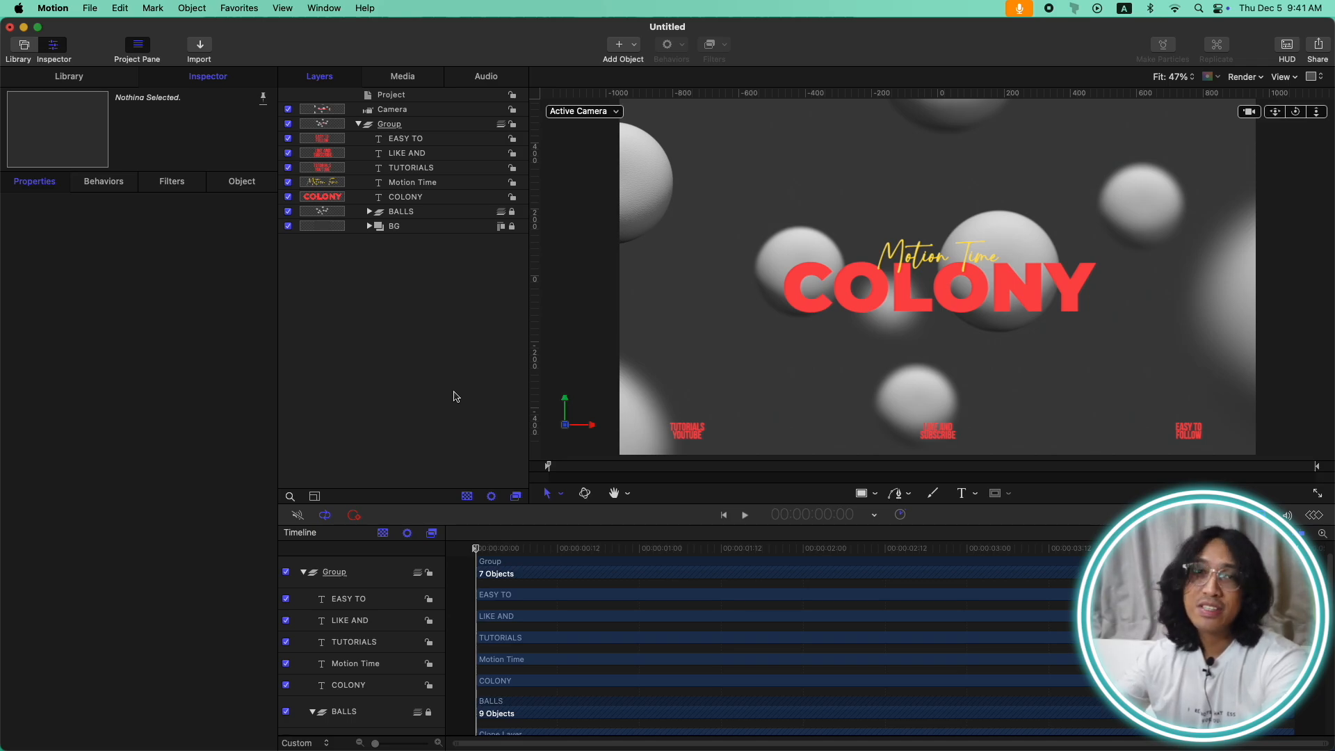
{"action": "key", "text": "space"}
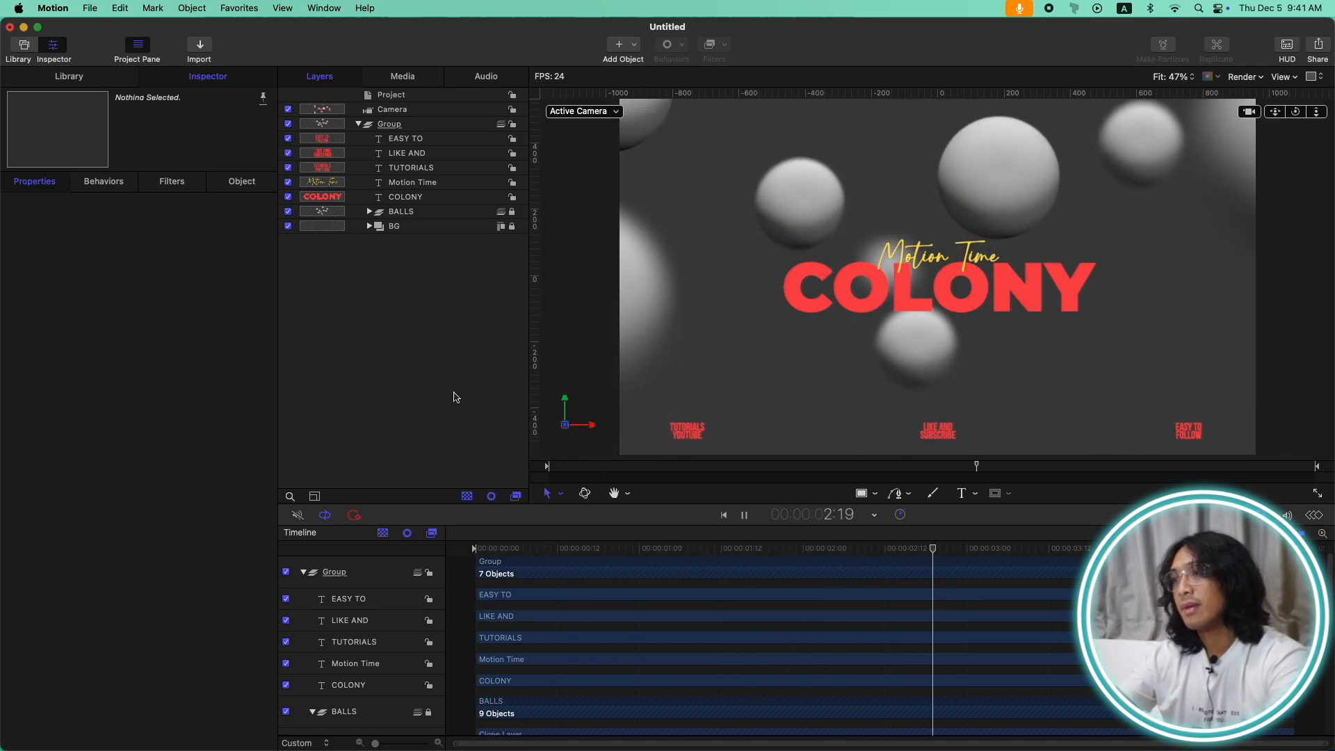
Step: Rename the main group as T1, then collapse and lock it
{"action": "double_click", "coordinate": [400, 125]}
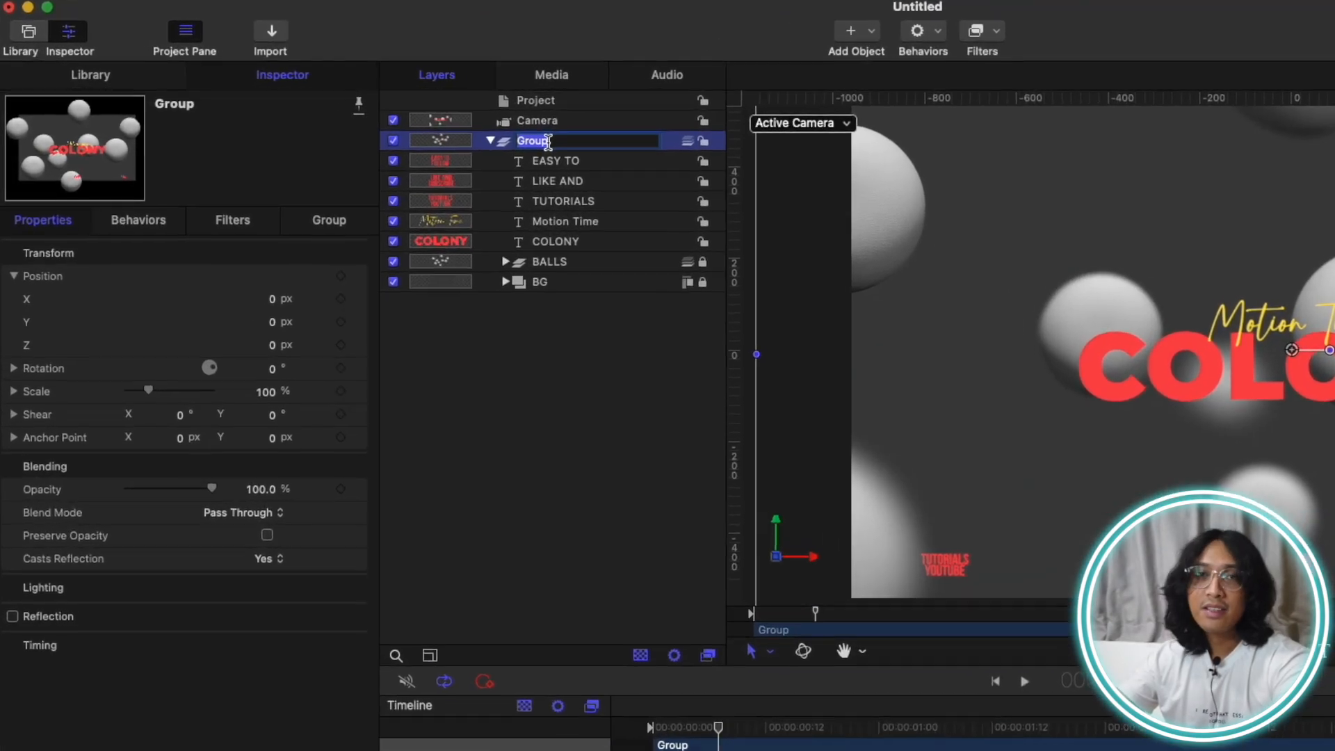
{"action": "type", "text": "T1"}
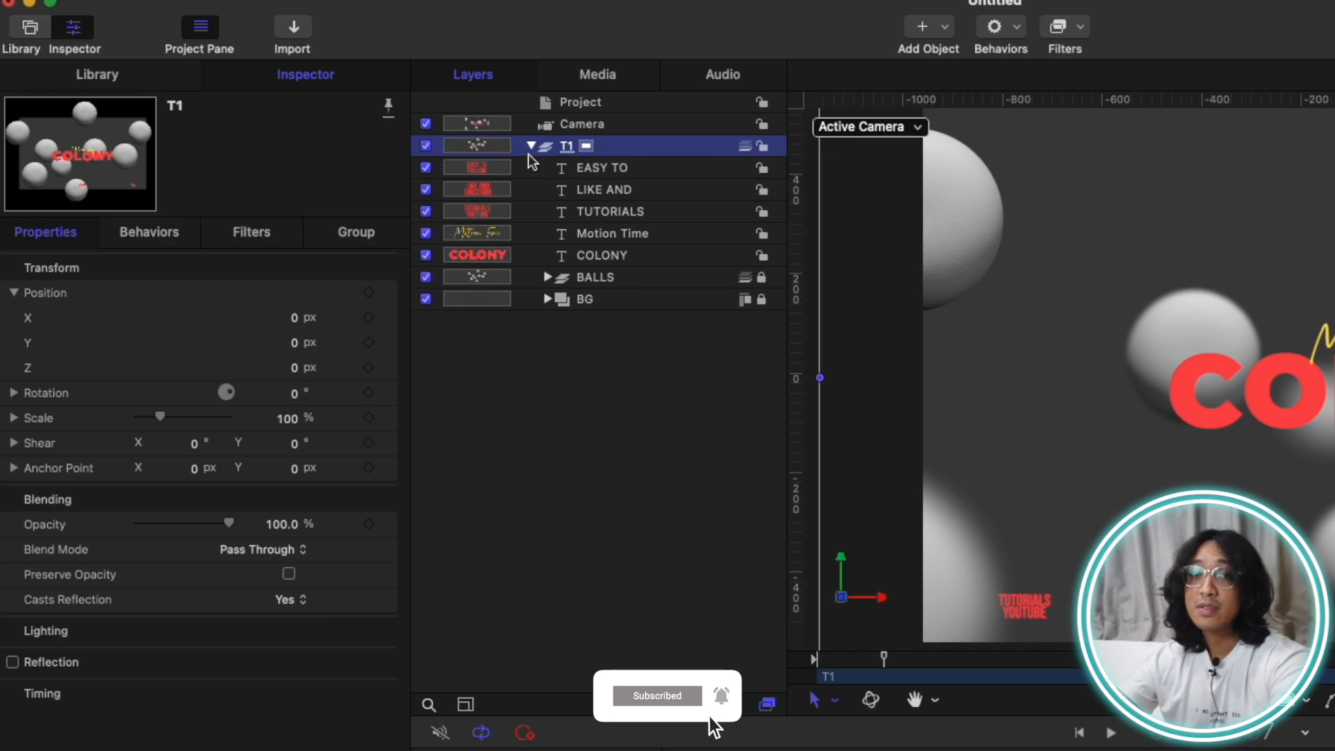
{"action": "left_click", "coordinate": [530, 146]}
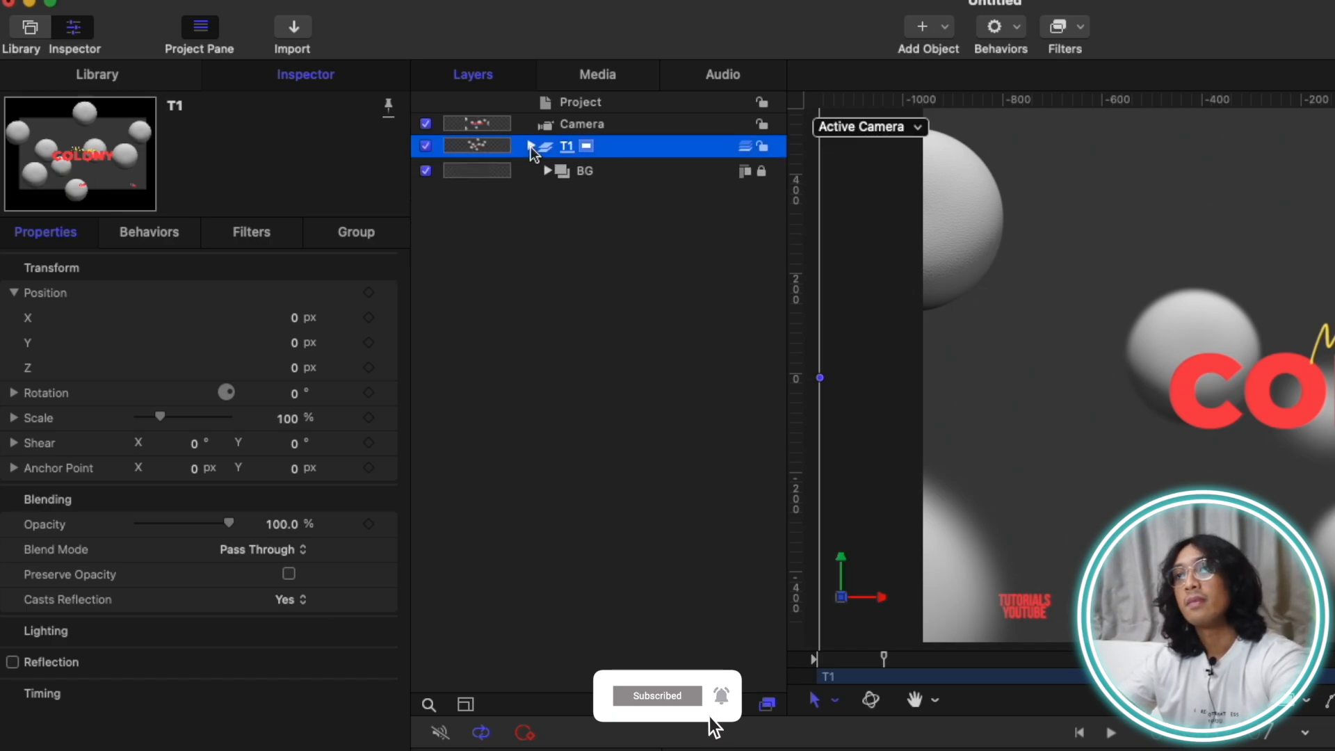
{"action": "left_click", "coordinate": [763, 146]}
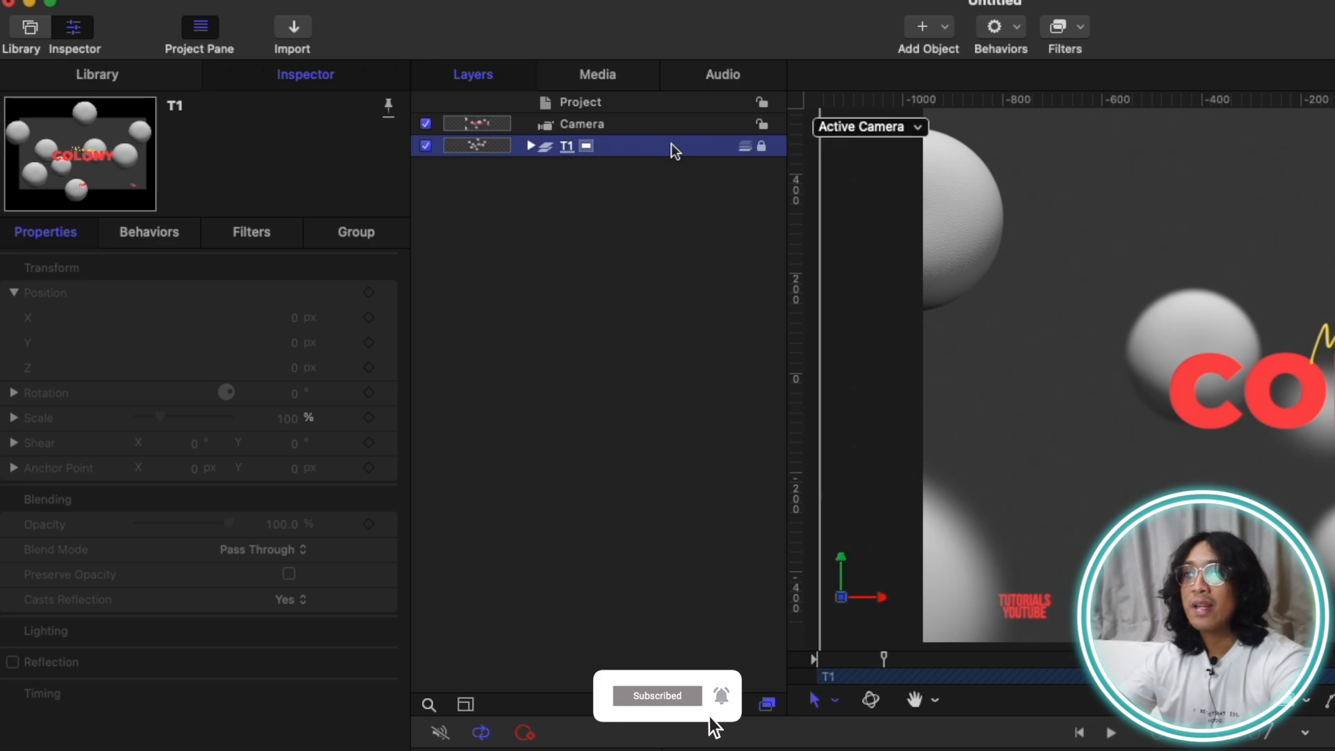
Step: Duplicate the T1 group, hide the original, and rename the copy as T2
{"action": "key", "text": "super+d"}
{"action": "left_click", "coordinate": [425, 167]}
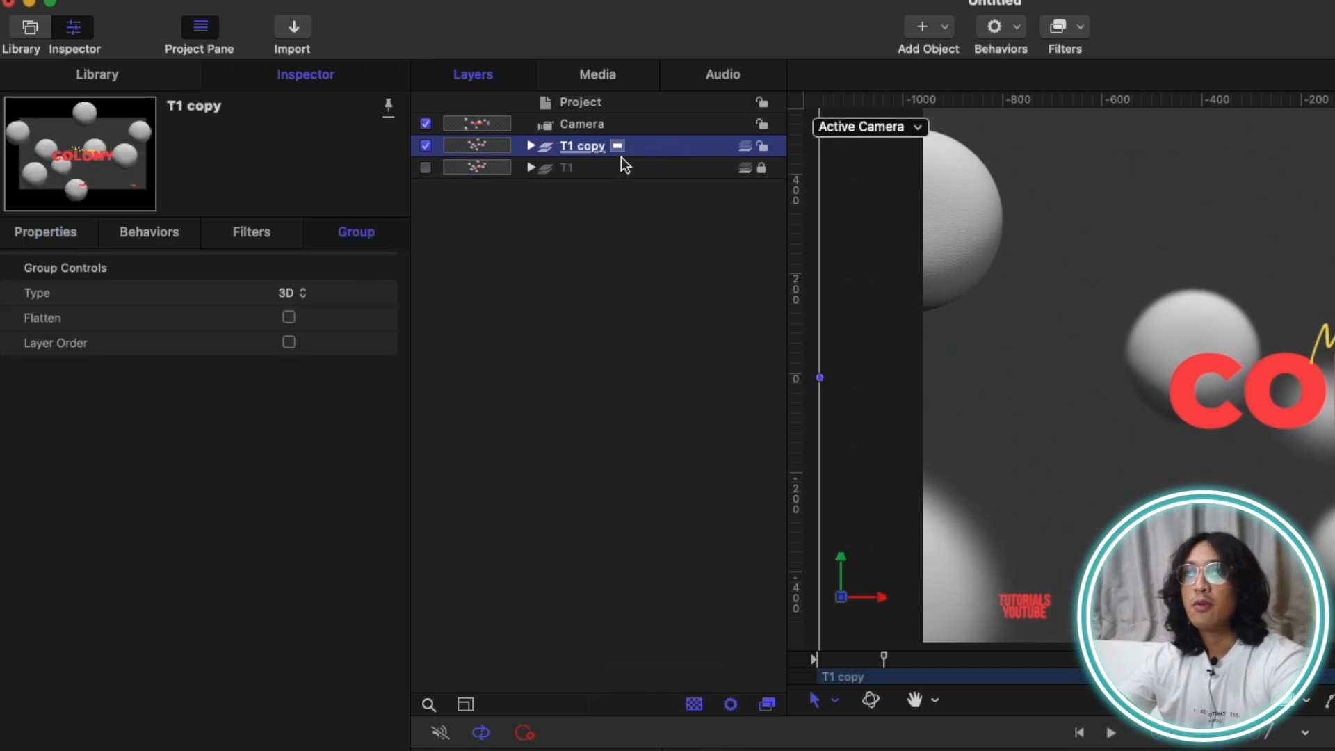
{"action": "double_click", "coordinate": [585, 148]}
{"action": "type", "text": "T2"}
{"action": "key", "text": "Return"}
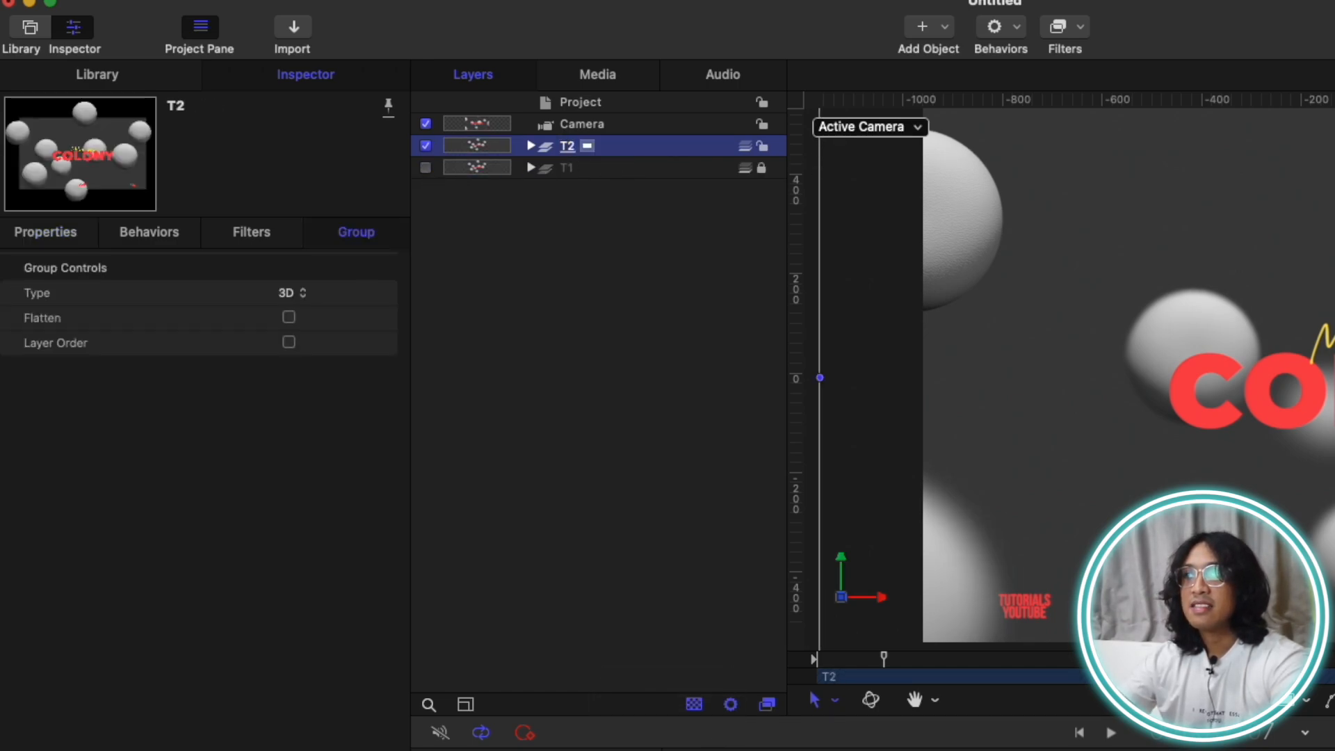
Step: Put the five text layers of T2 into a new group above BALLS copy
{"action": "left_click", "coordinate": [530, 145]}
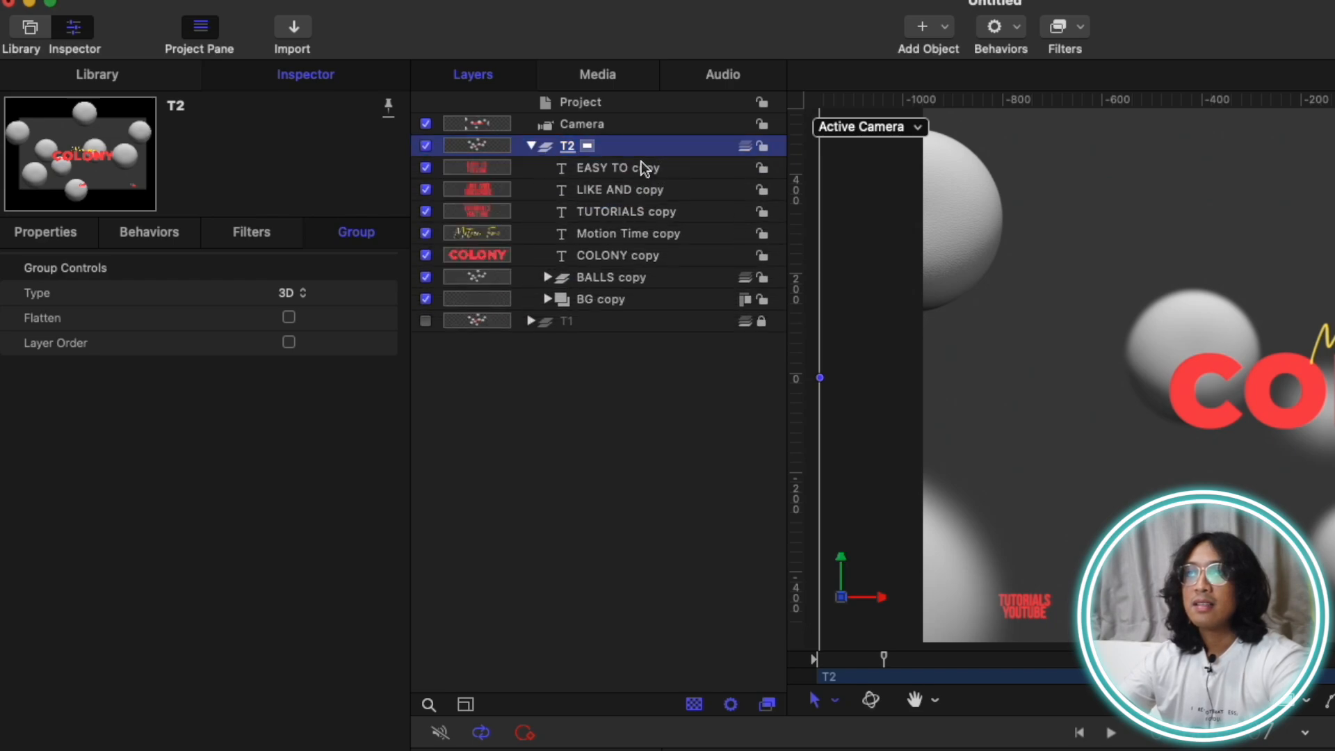
{"action": "left_click", "coordinate": [640, 168]}
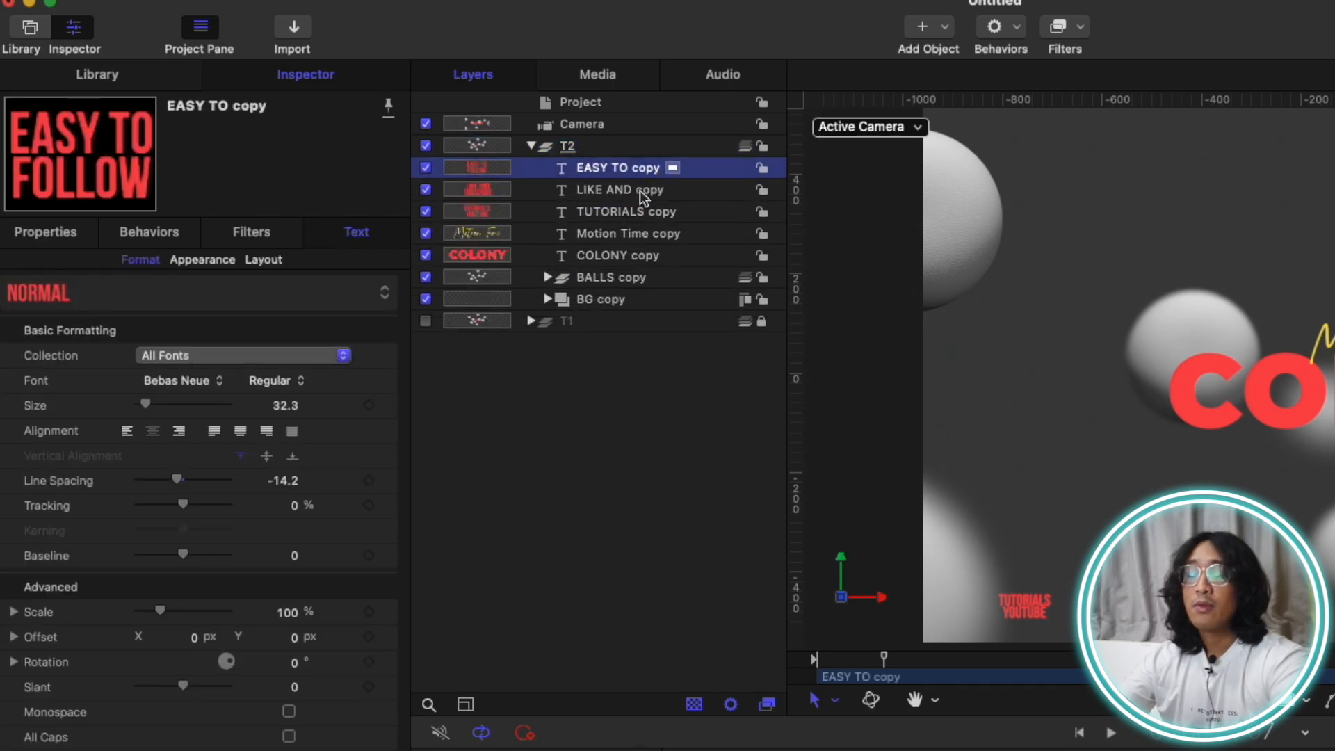
{"action": "left_click", "coordinate": [621, 256], "text": "shift"}
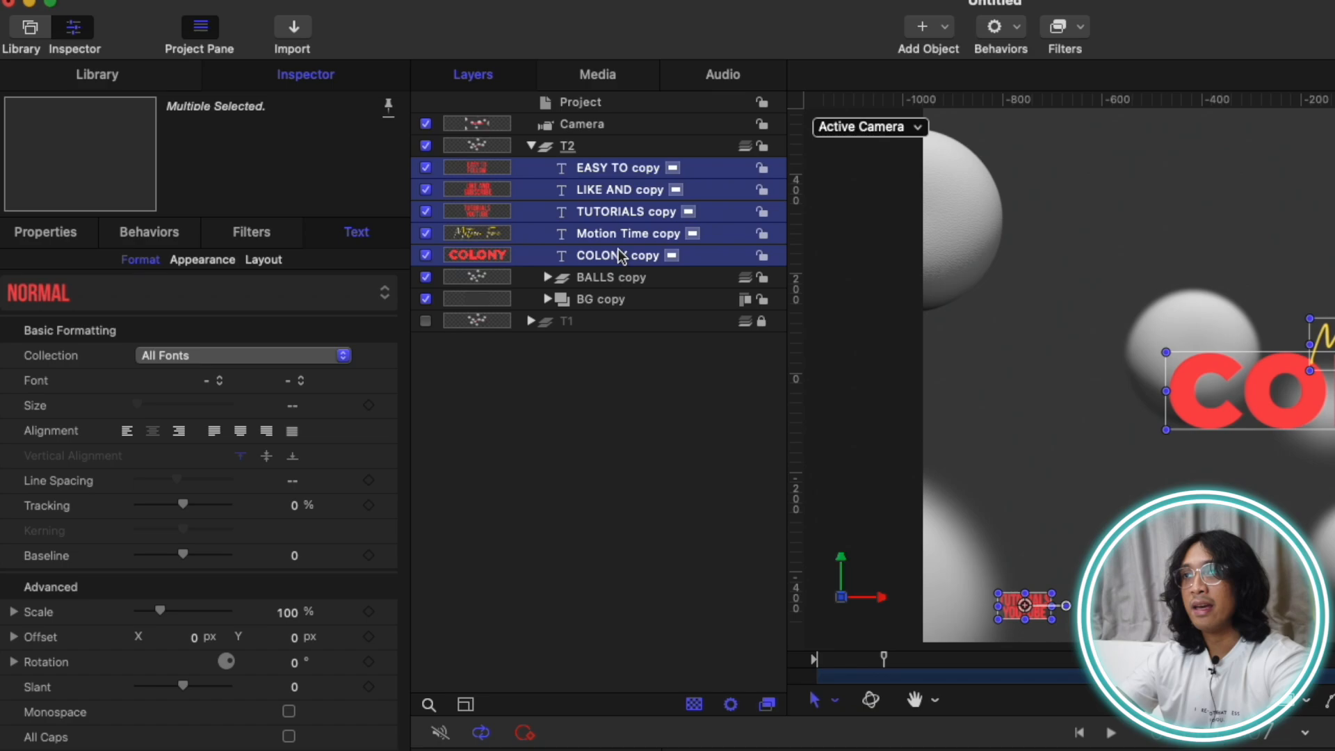
{"action": "key", "text": "super+shift+n"}
{"action": "left_click", "coordinate": [620, 195]}
{"action": "left_click", "coordinate": [611, 279], "text": "shift"}
{"action": "left_click_drag", "start_coordinate": [592, 200], "coordinate": [597, 170]}
{"action": "left_click", "coordinate": [599, 170]}
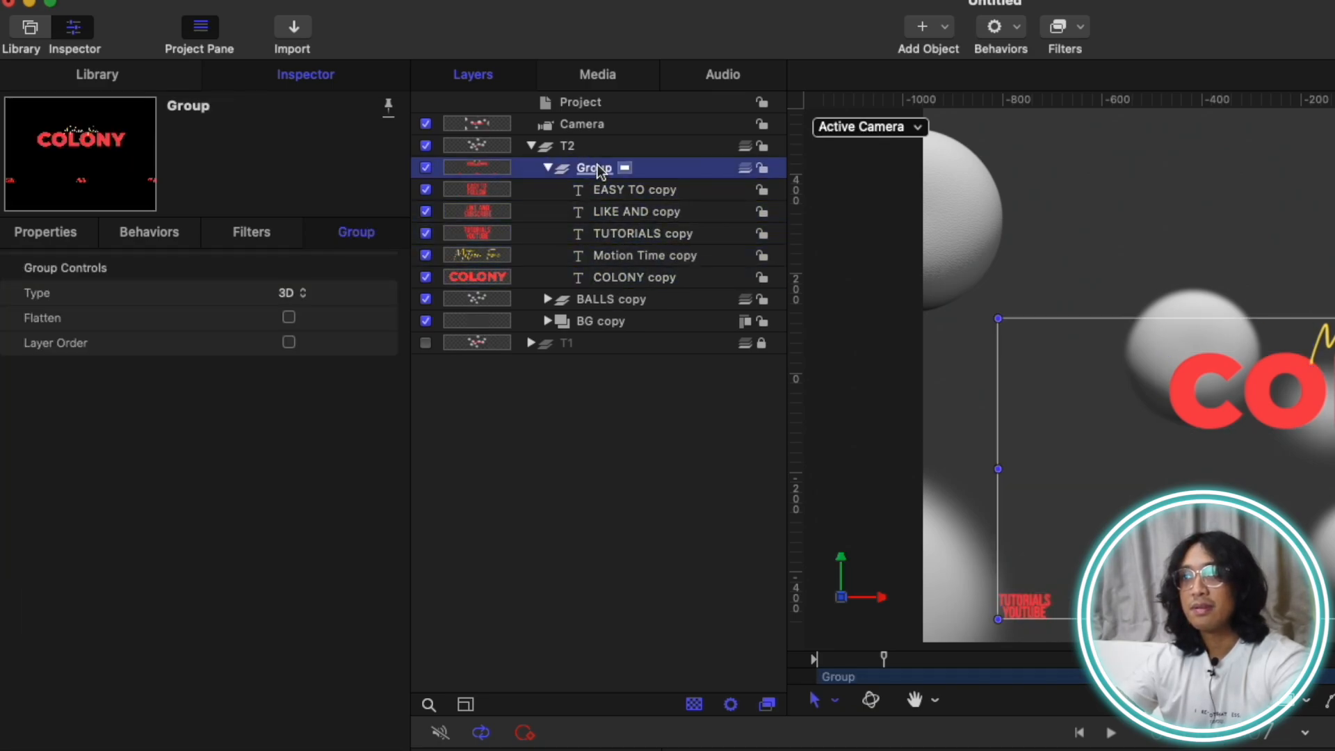
Step: Rename the group of text layers as TEXT, then collapse and hide it
{"action": "double_click", "coordinate": [599, 170]}
{"action": "type", "text": "TEXT"}
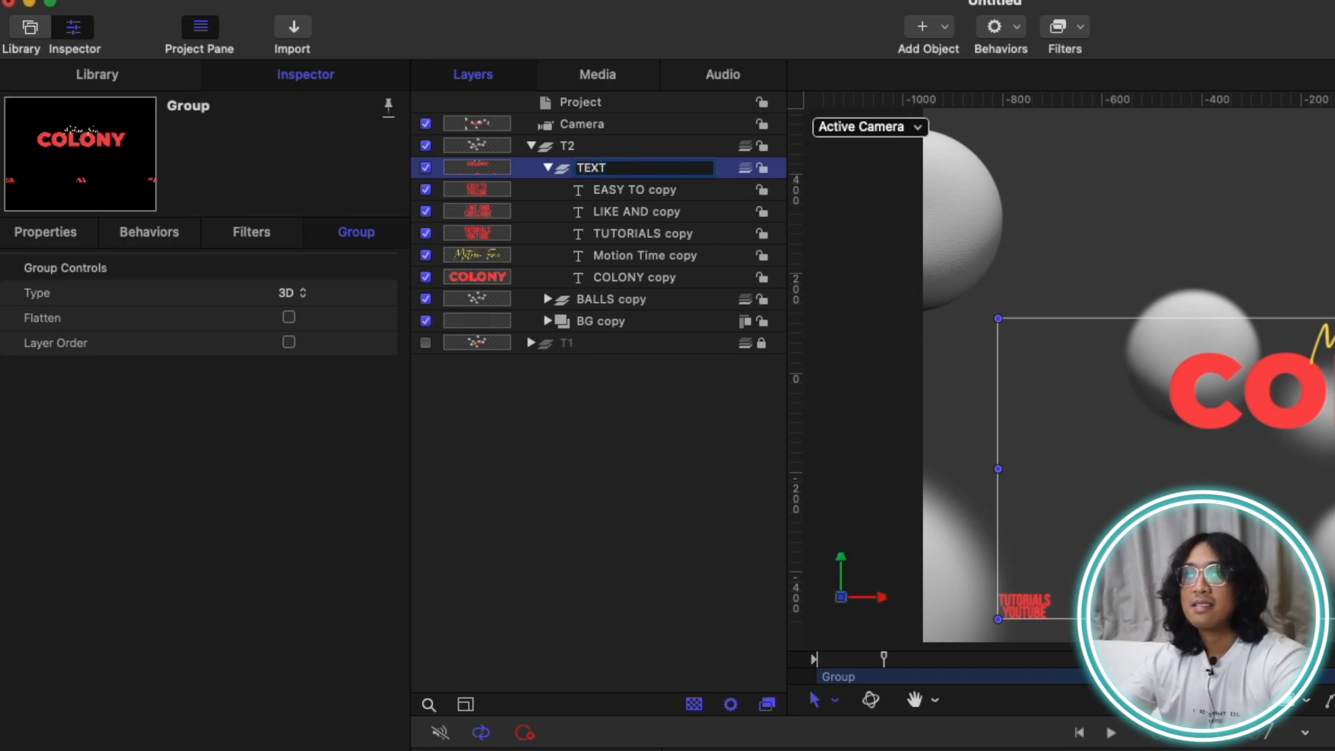
{"action": "key", "text": "Return"}
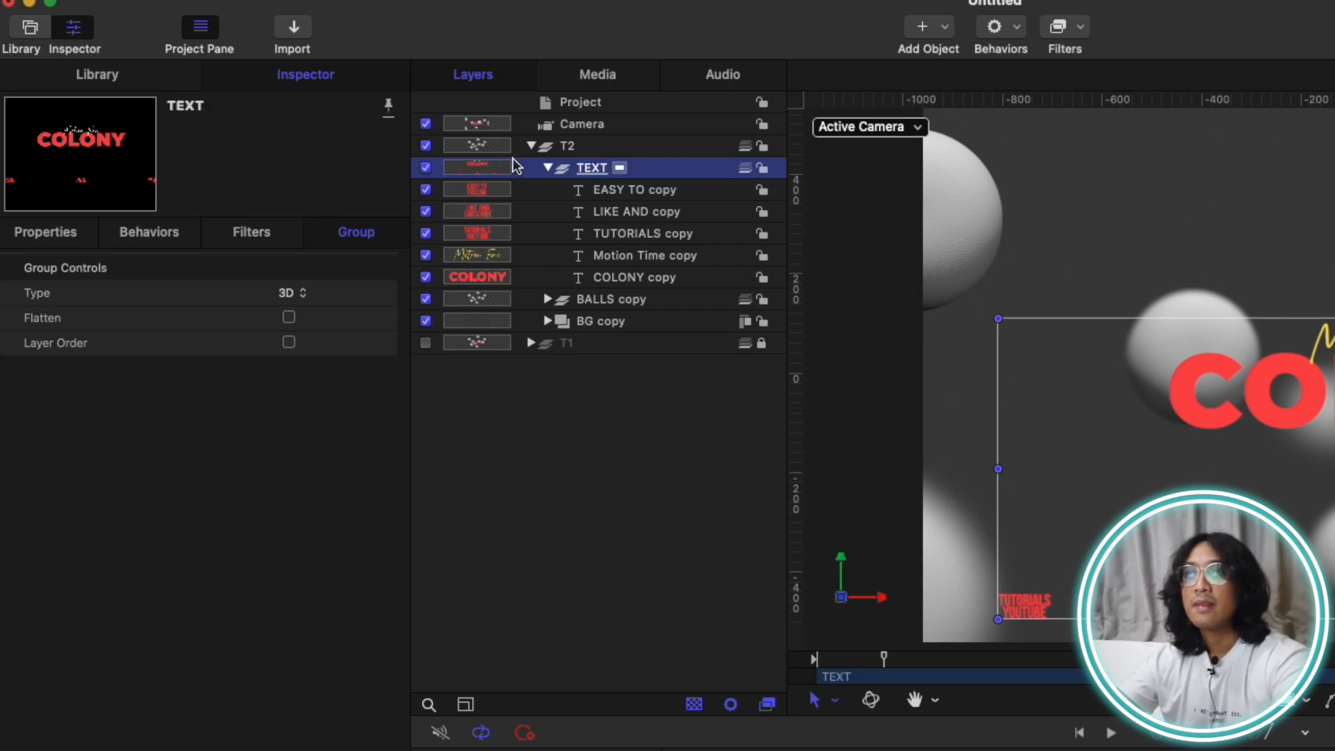
{"action": "left_click", "coordinate": [548, 168]}
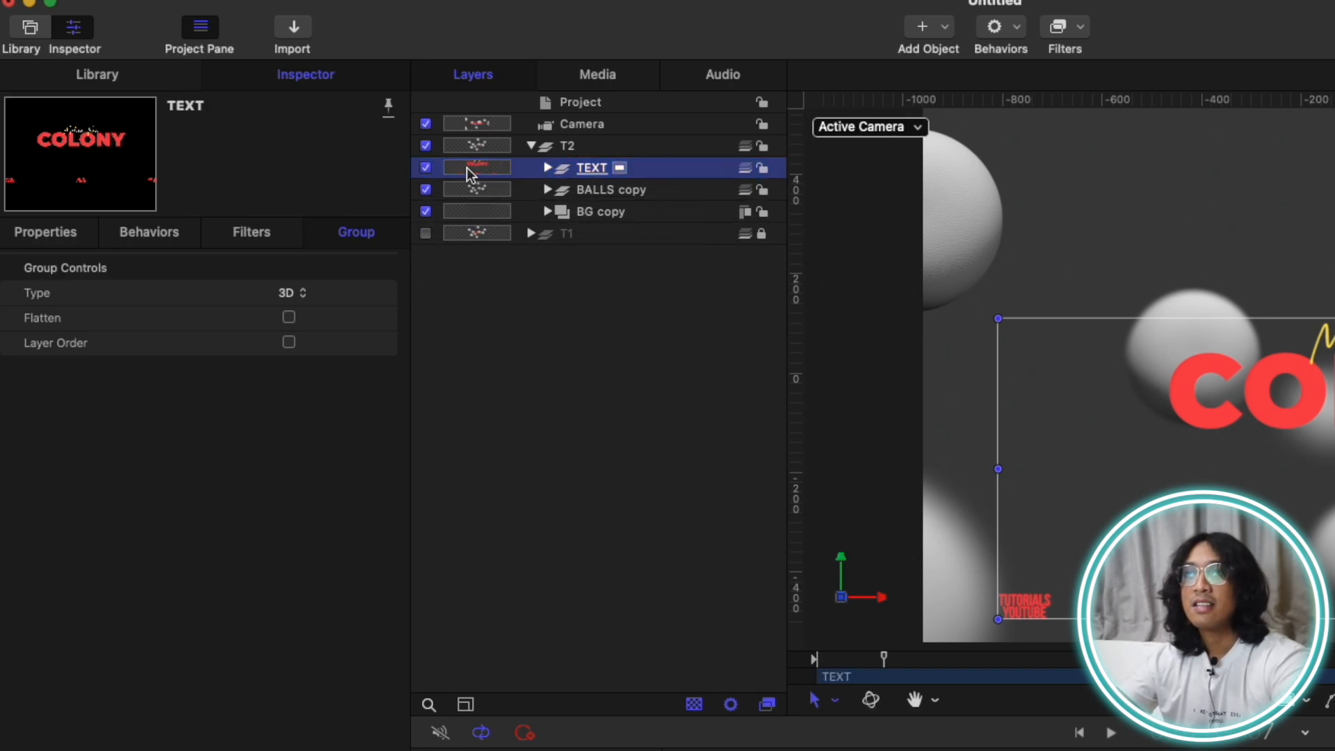
{"action": "left_click", "coordinate": [427, 169]}
Step: Hide all eight clone layer copies inside the BALLS copy group
{"action": "left_click", "coordinate": [622, 195]}
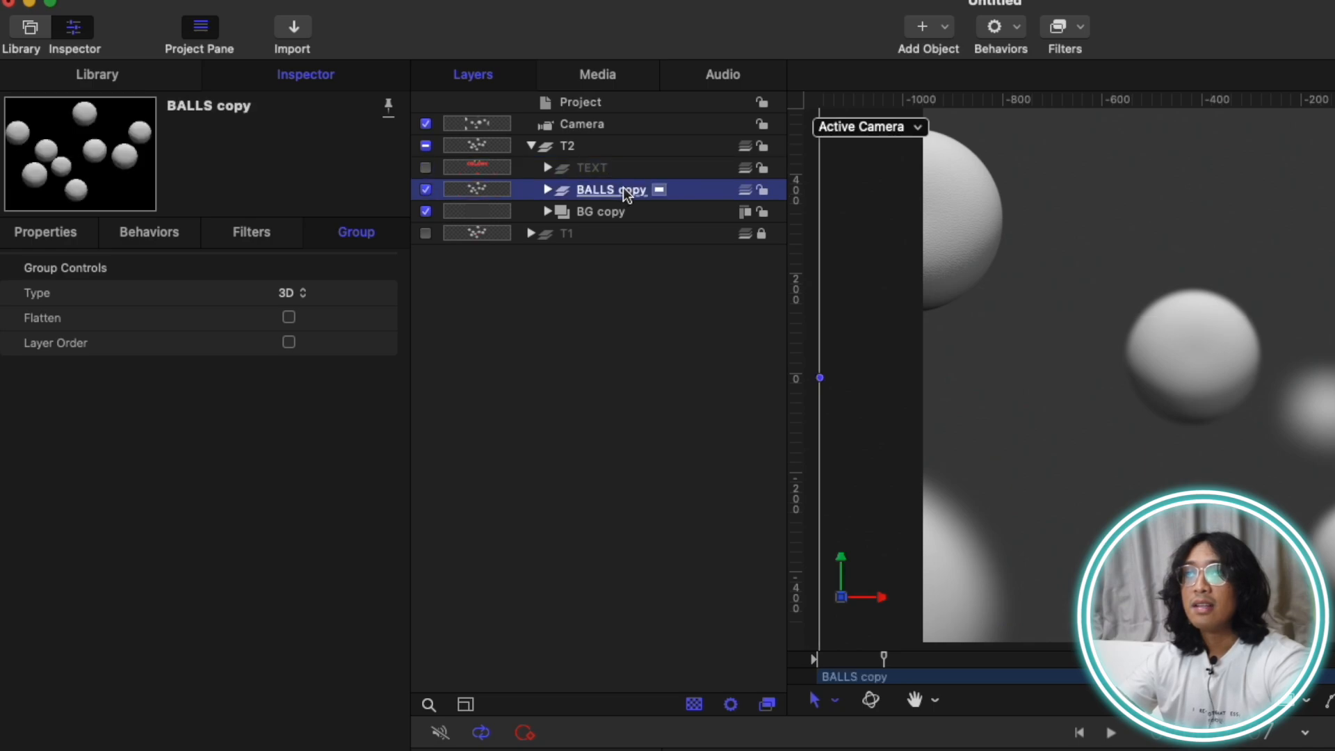
{"action": "left_click", "coordinate": [548, 190]}
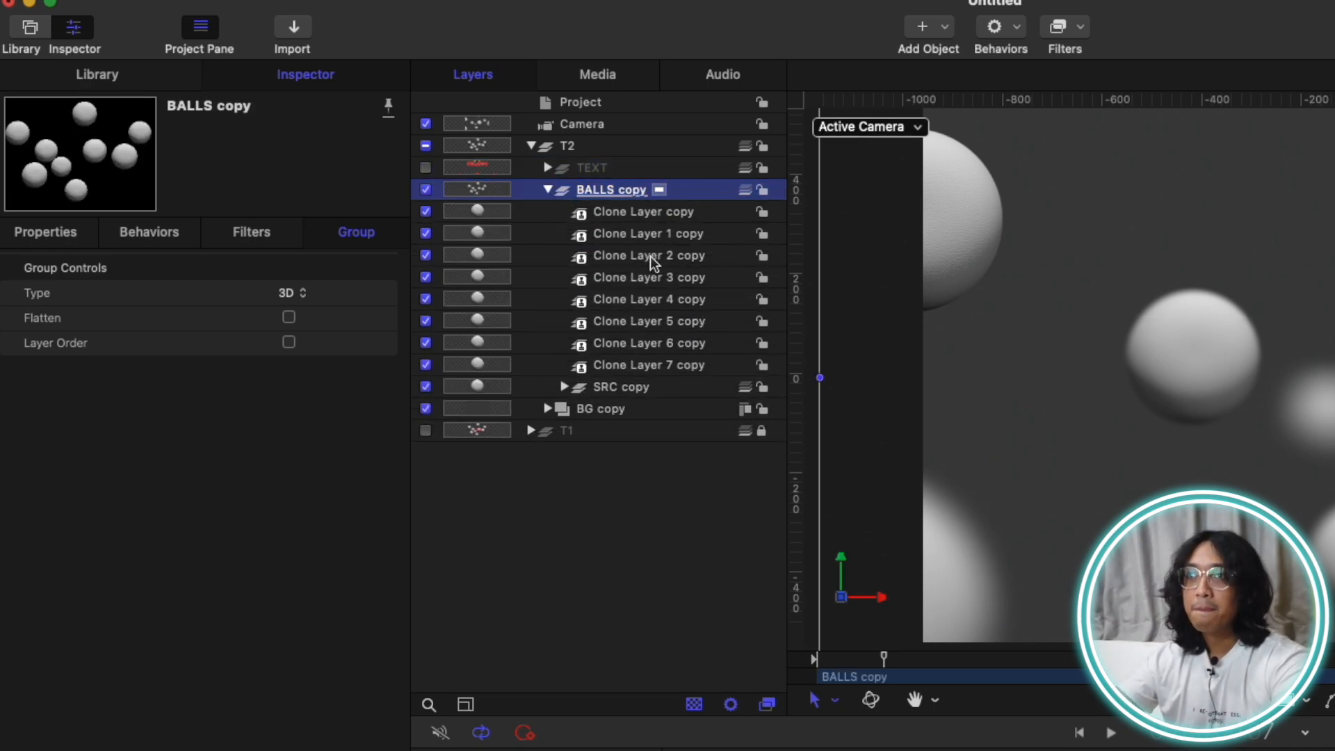
{"action": "left_click", "coordinate": [659, 220]}
{"action": "left_click", "coordinate": [650, 368], "text": "shift"}
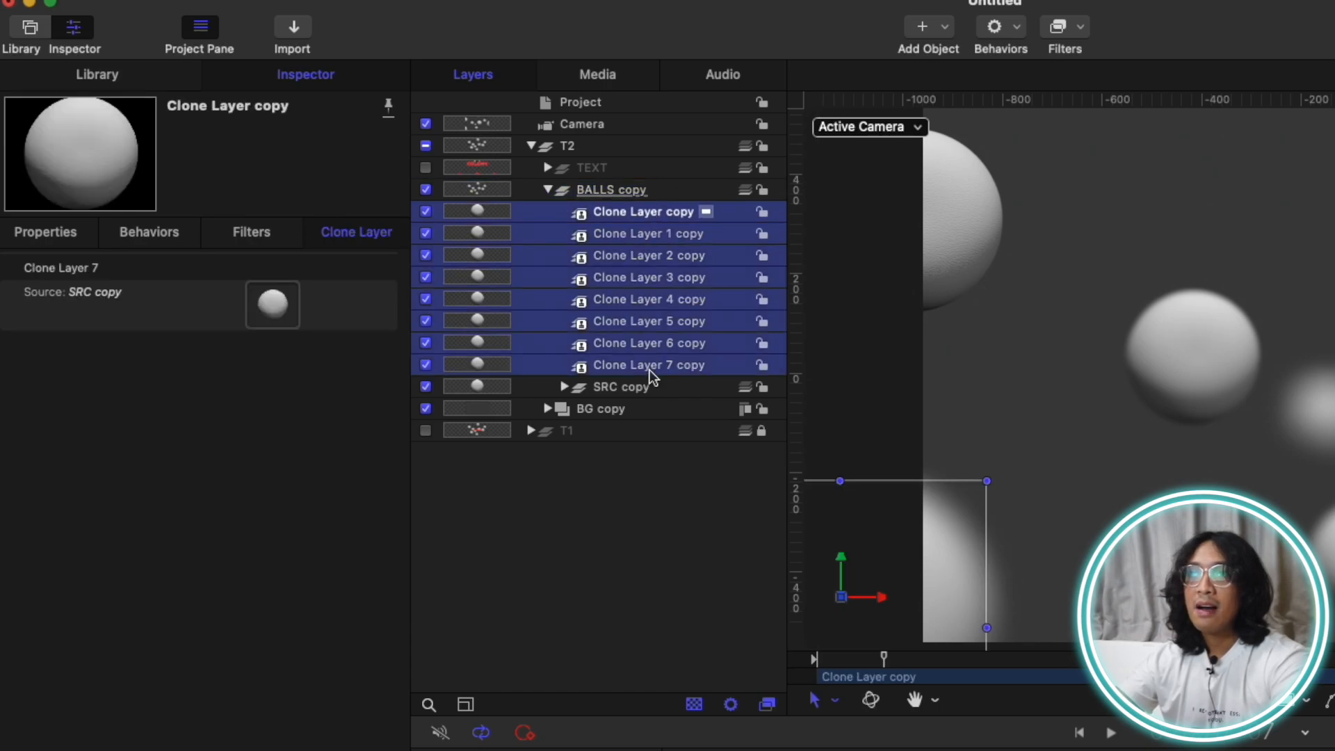
{"action": "left_click", "coordinate": [425, 211]}
Step: Replace the circle character in the SRC copy text layer with the BLACK MEDIUM SQUARE symbol
{"action": "left_click", "coordinate": [671, 387]}
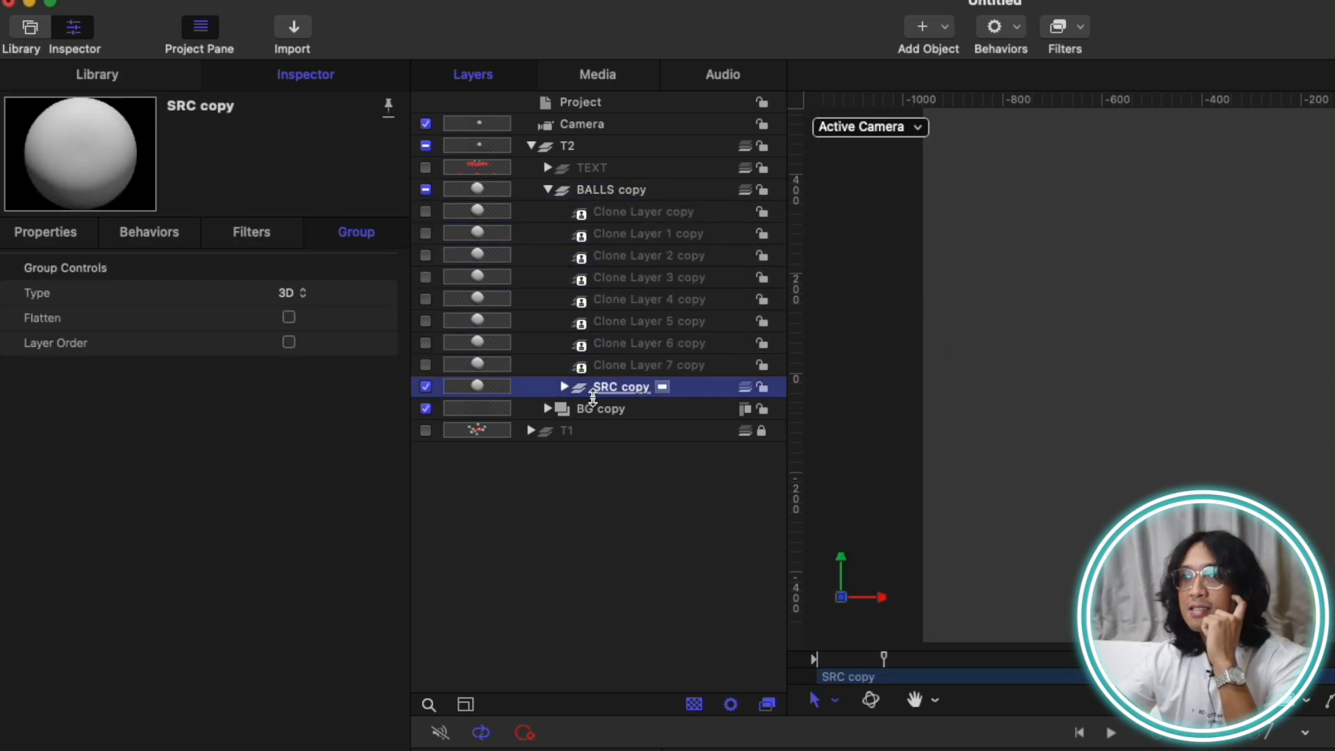
{"action": "left_click", "coordinate": [564, 386]}
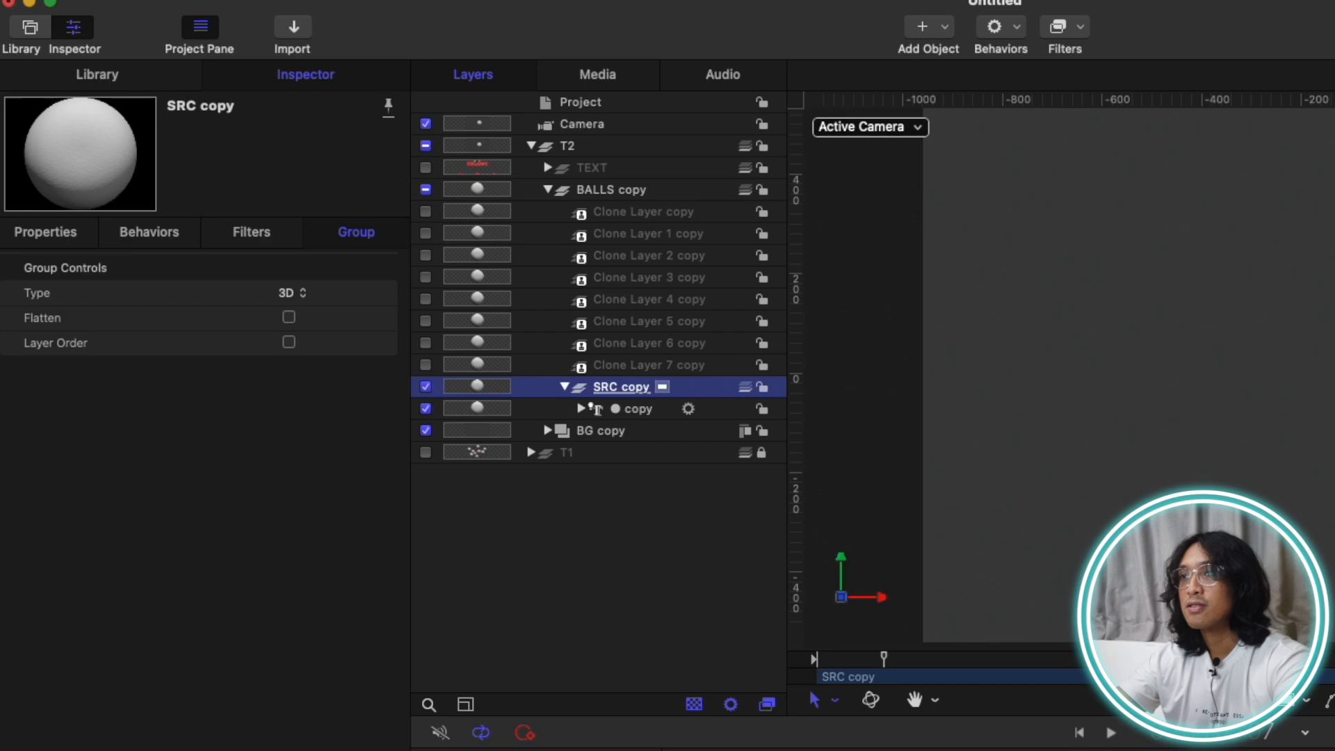
{"action": "left_click", "coordinate": [648, 410]}
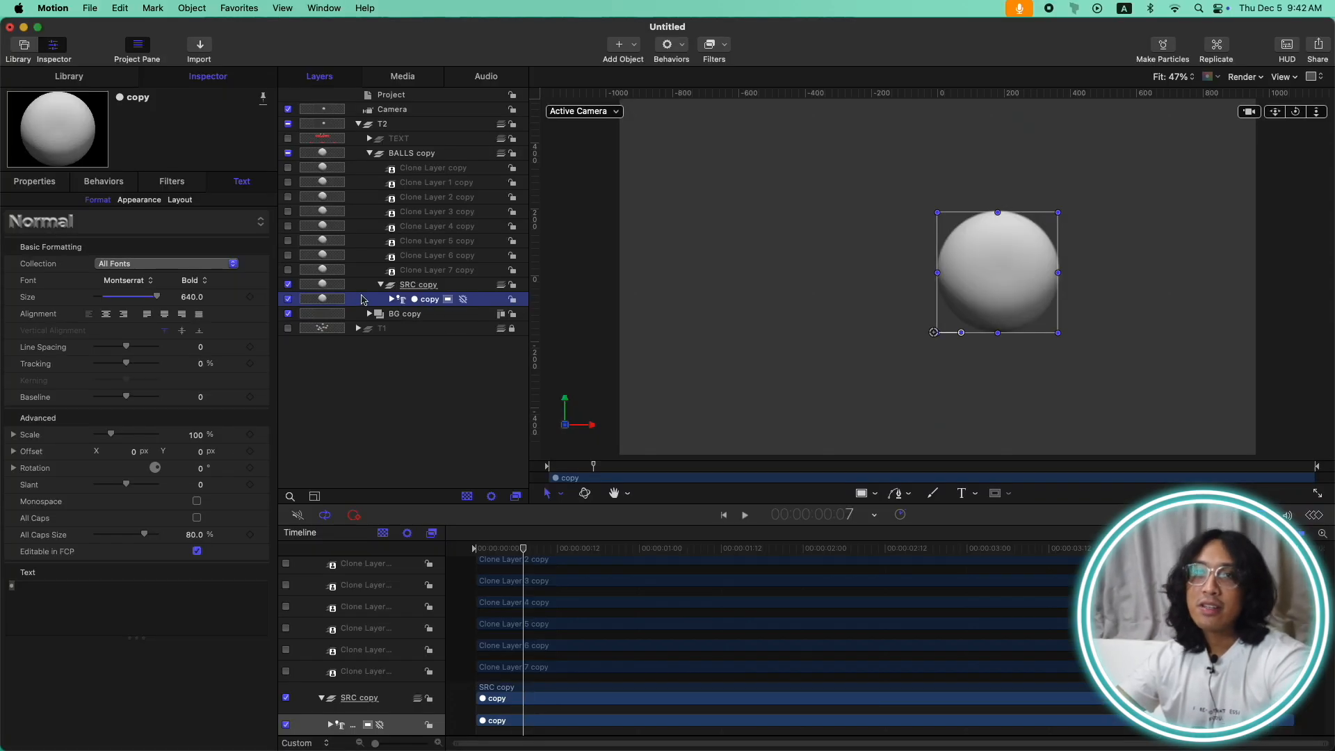
{"action": "left_click_drag", "start_coordinate": [95, 595], "coordinate": [3, 572]}
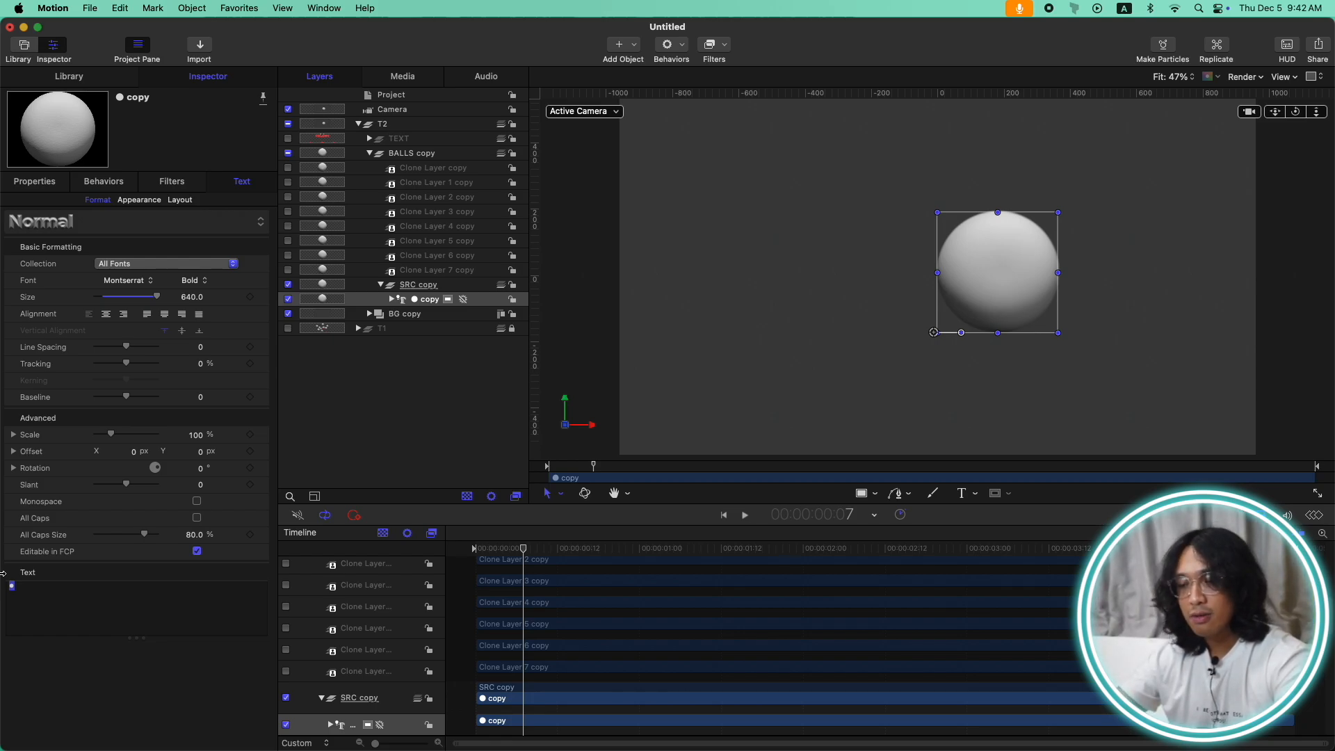
{"action": "key", "text": "ctrl+super+space"}
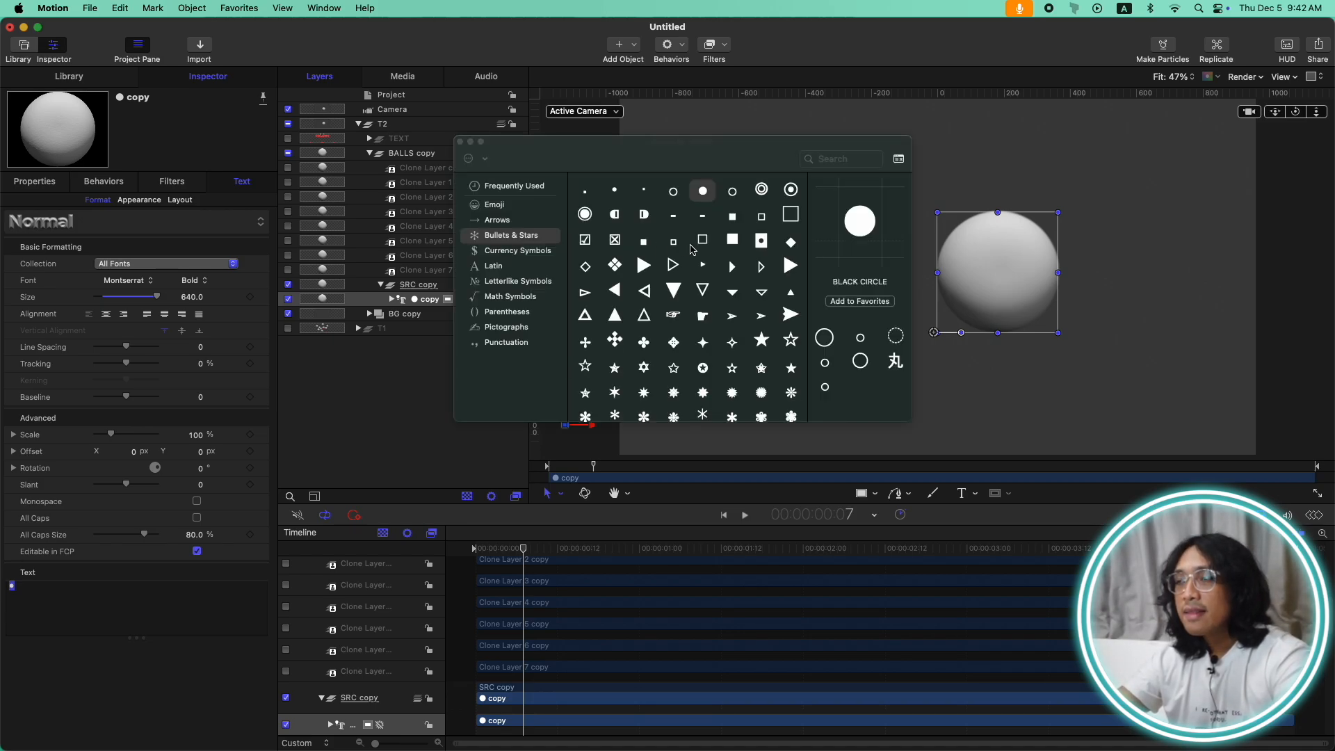
{"action": "left_click", "coordinate": [733, 240]}
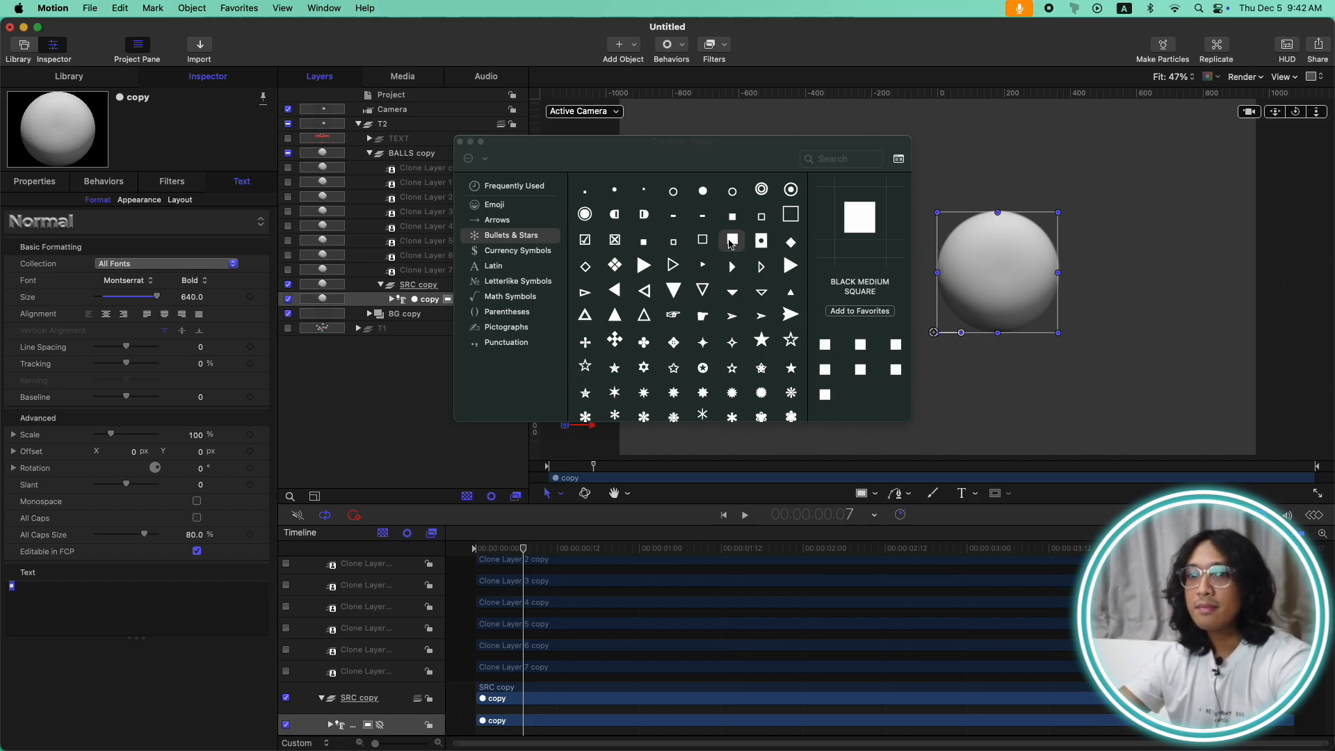
{"action": "double_click", "coordinate": [731, 241]}
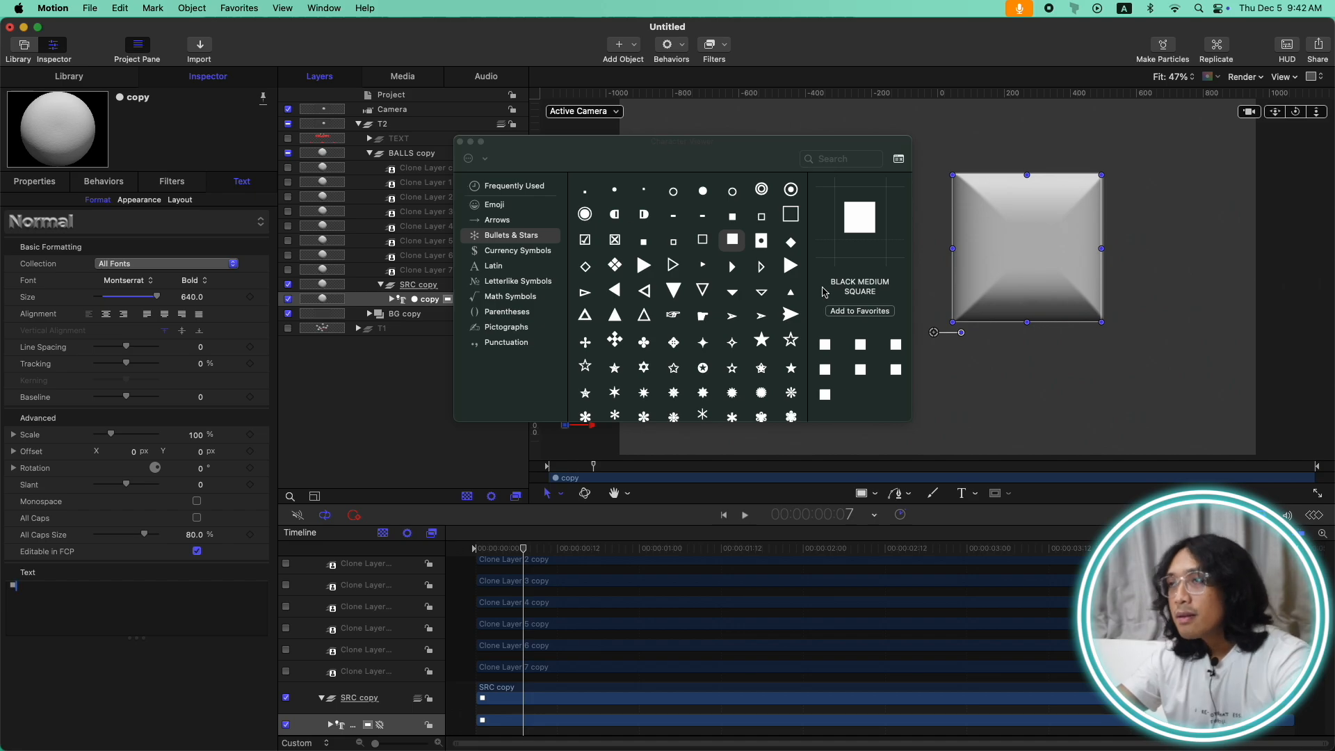
{"action": "left_click", "coordinate": [460, 141]}
Step: Switch to the Perspective view and reset the square's 3D Text parameters to their defaults
{"action": "left_click", "coordinate": [593, 111]}
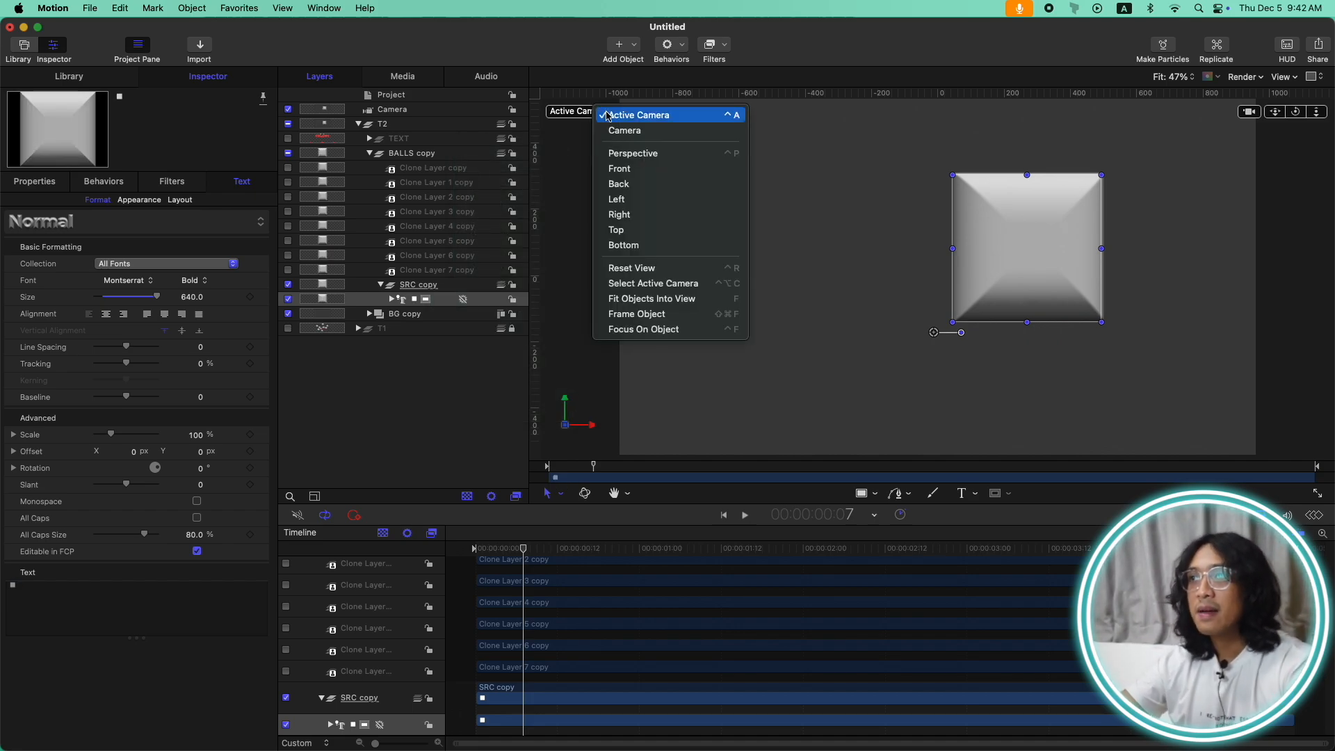
{"action": "left_click", "coordinate": [633, 153]}
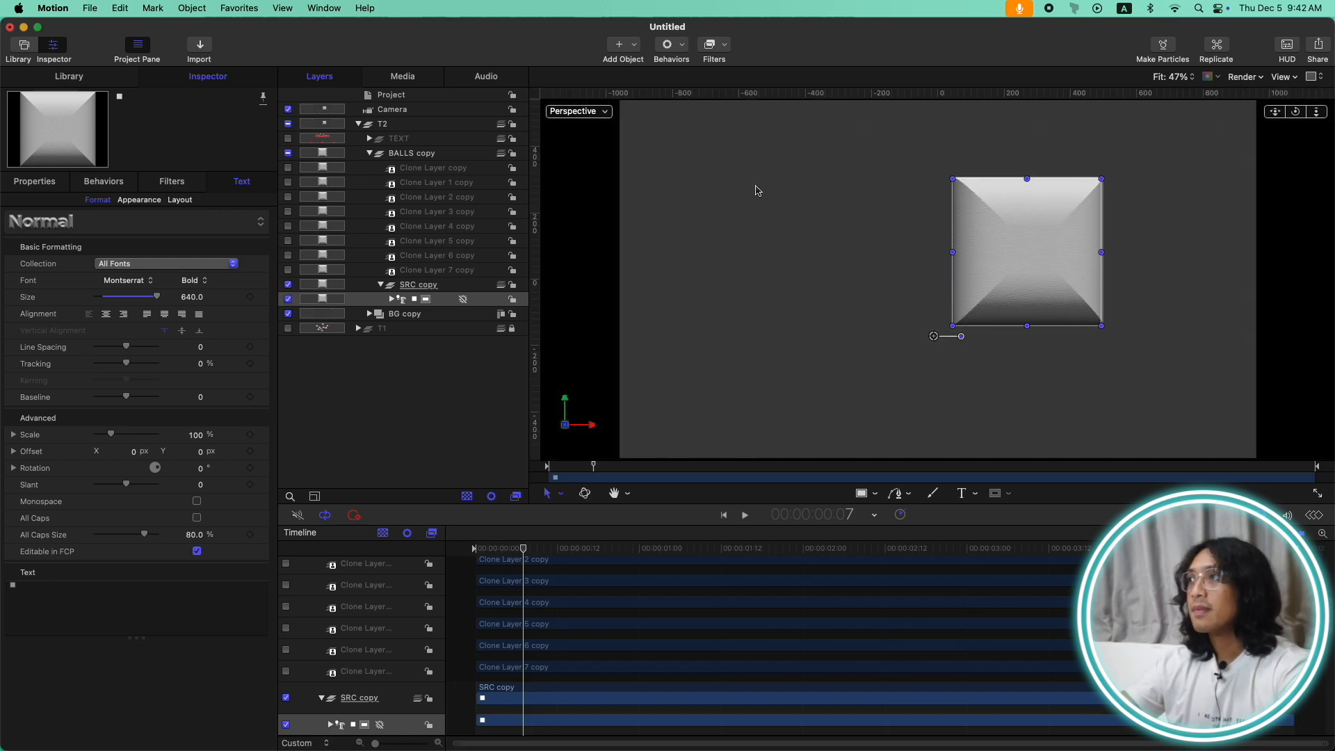
{"action": "left_click_drag", "start_coordinate": [1298, 116], "coordinate": [1184, 219]}
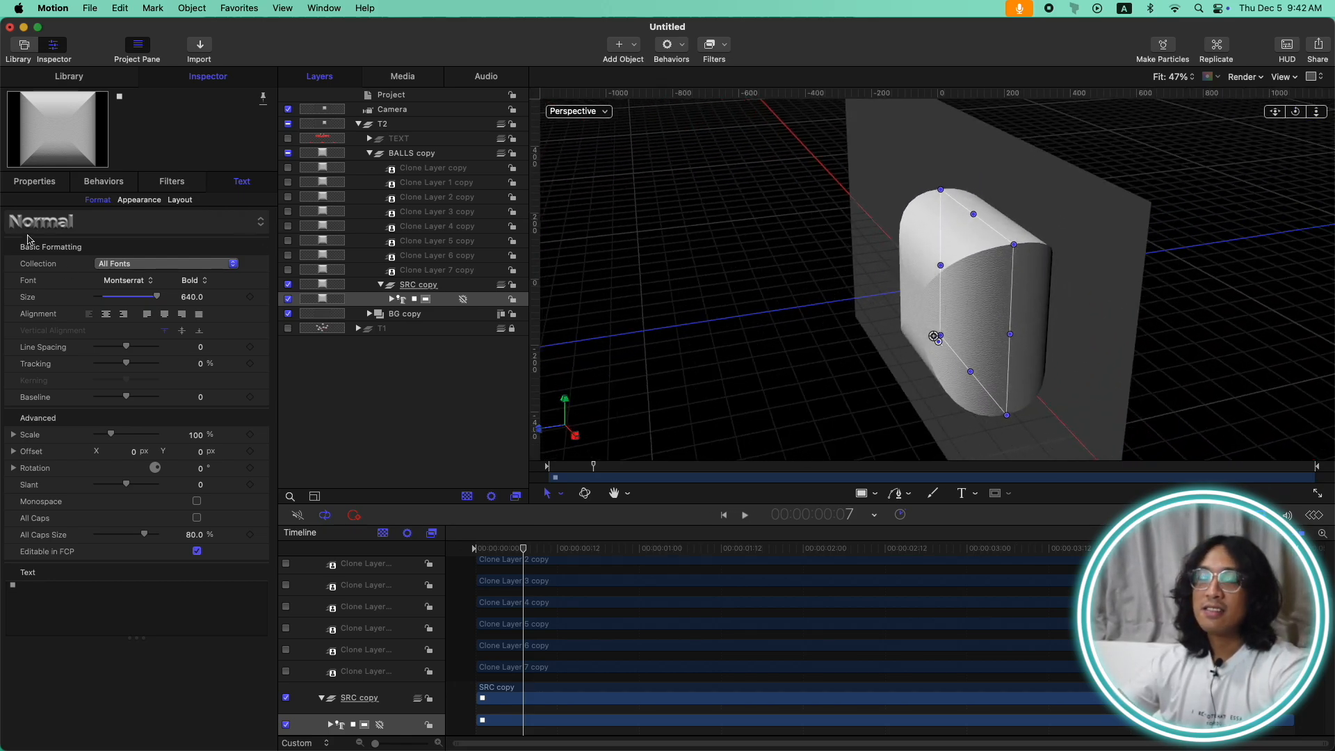
{"action": "left_click", "coordinate": [154, 202]}
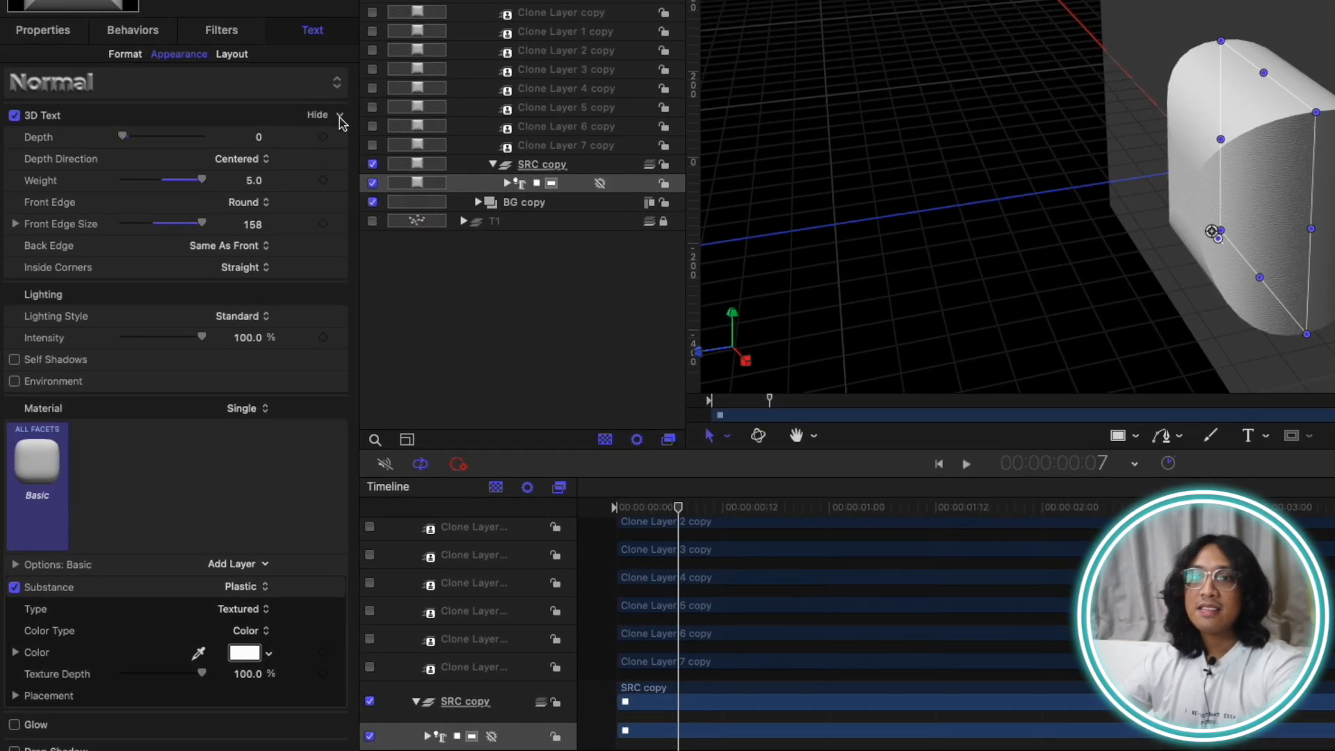
{"action": "left_click", "coordinate": [341, 117]}
{"action": "left_click", "coordinate": [350, 122]}
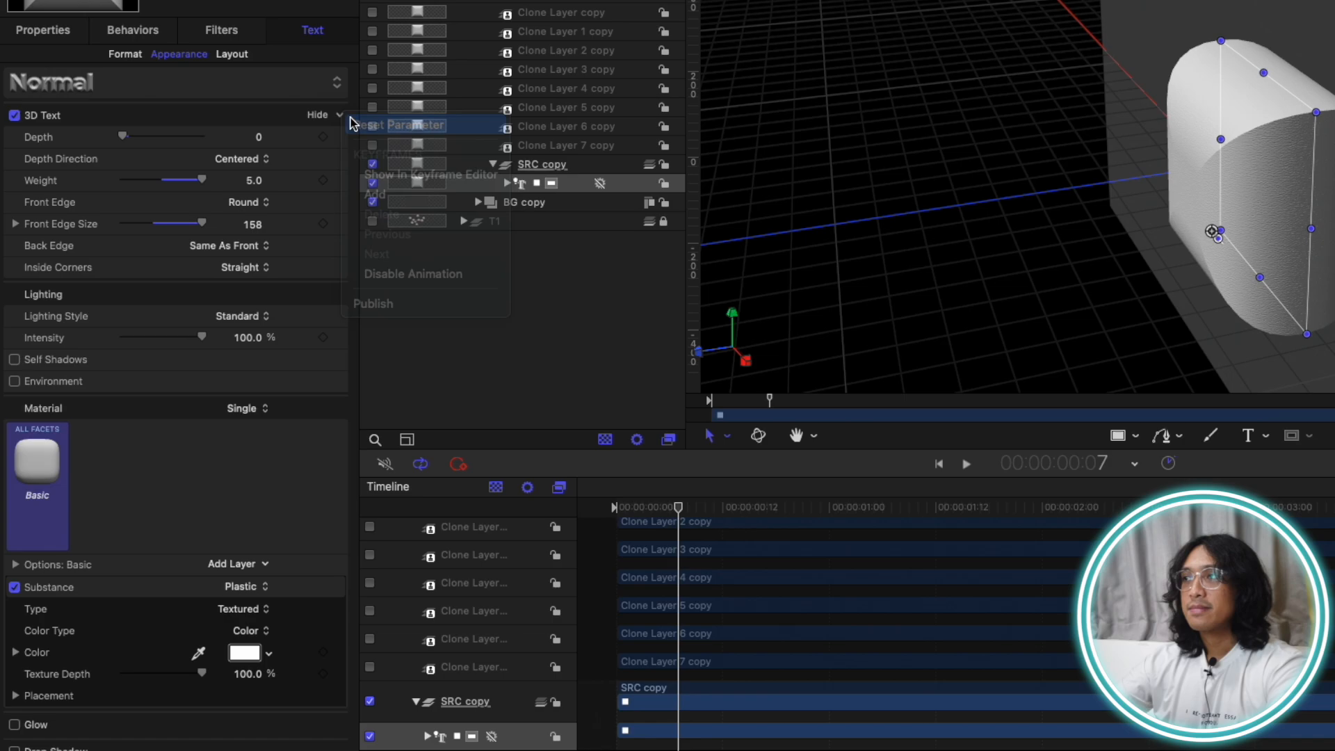
{"action": "left_click_drag", "start_coordinate": [1218, 238], "coordinate": [1241, 292]}
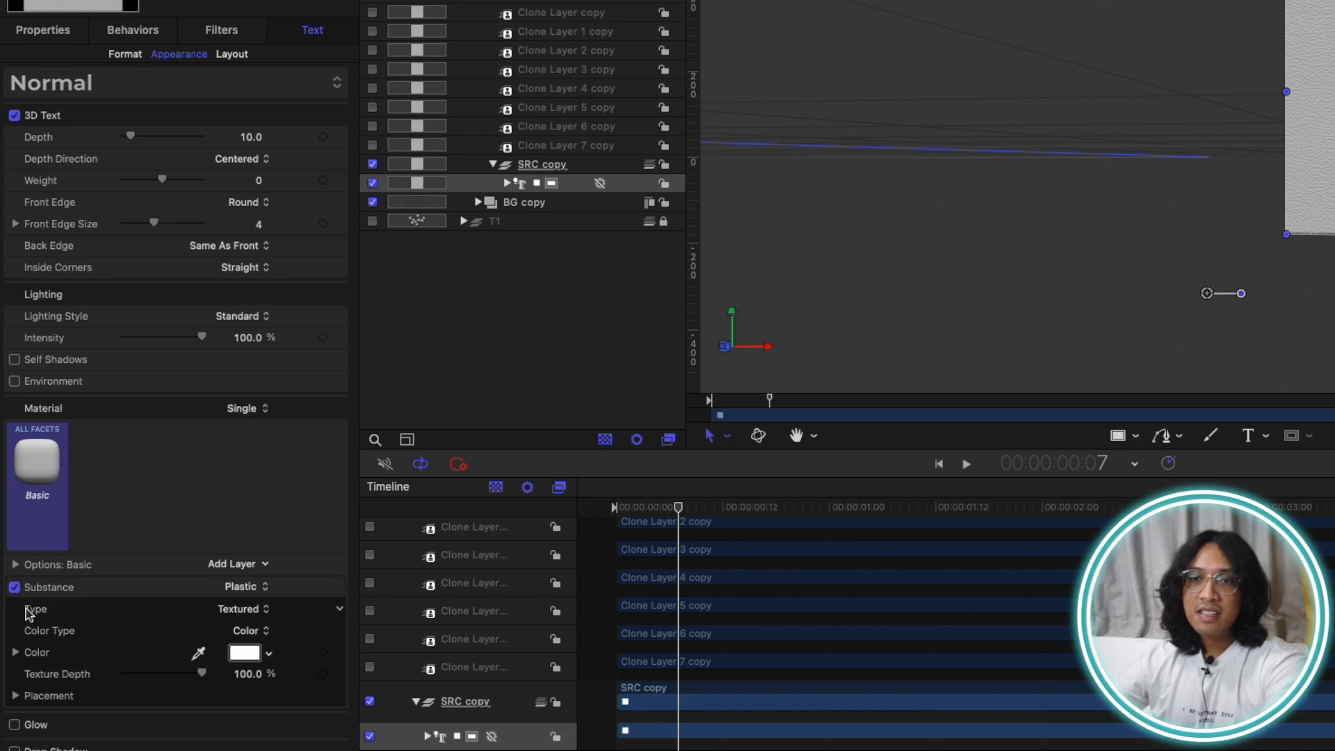
Step: Change the square's plastic substance type to Shiny and reset the perspective view to face the square
{"action": "left_click", "coordinate": [247, 609]}
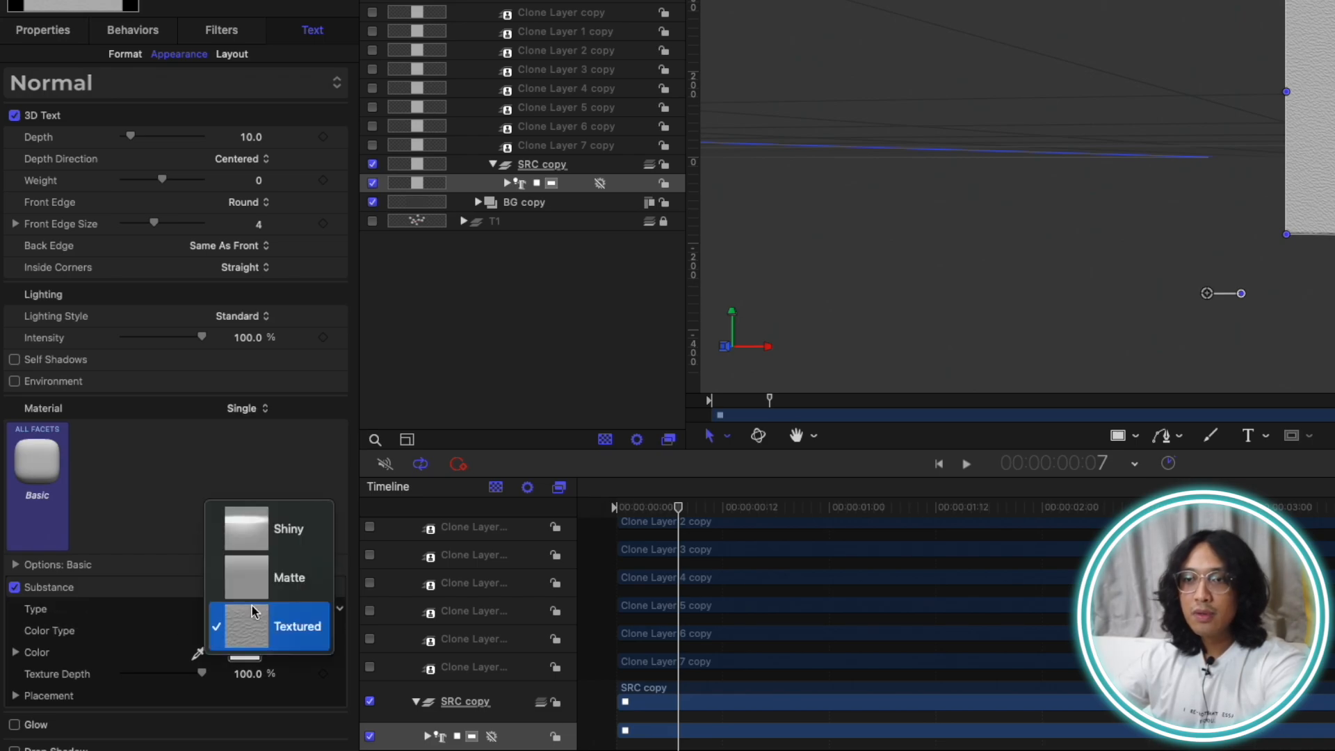
{"action": "left_click", "coordinate": [282, 526]}
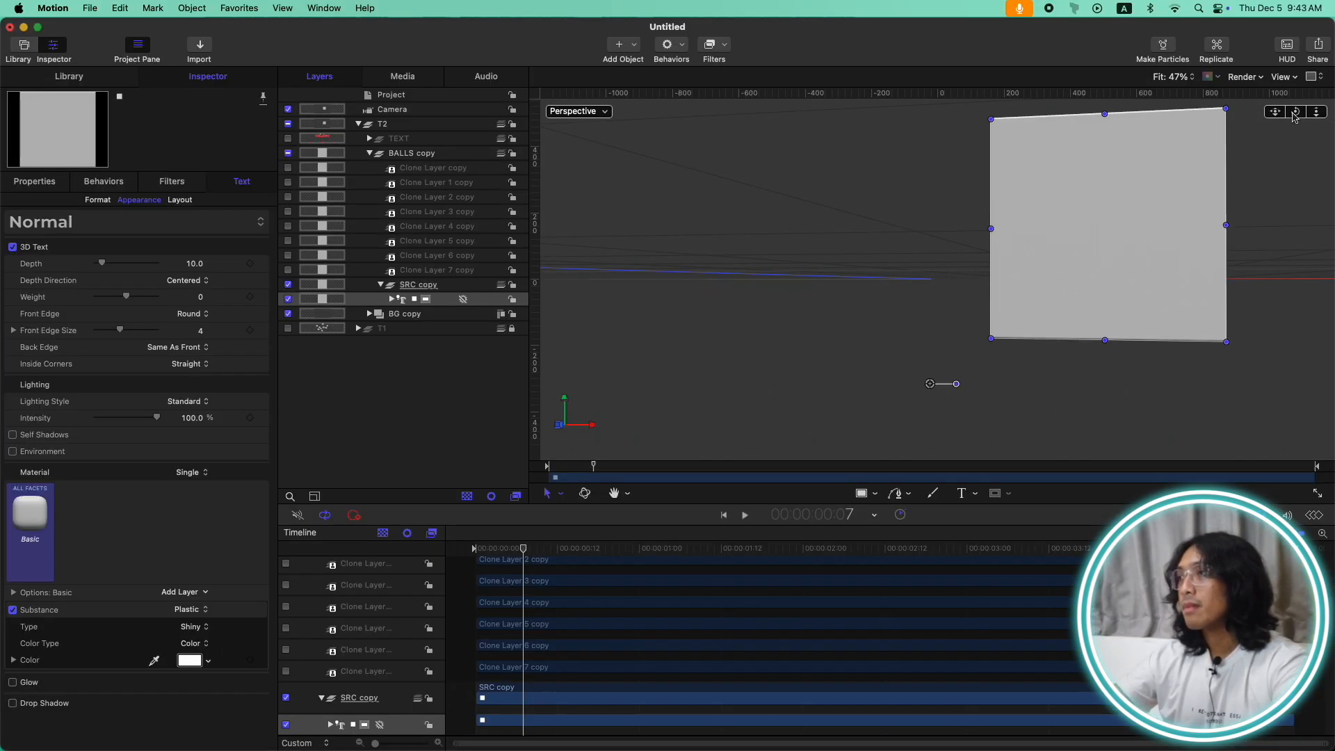
{"action": "mouse_move", "coordinate": [1294, 114]}
{"action": "left_mouse_down"}
{"action": "mouse_move", "coordinate": [1272, 118]}
{"action": "mouse_move", "coordinate": [1301, 116]}
{"action": "left_mouse_up"}
{"action": "double_click", "coordinate": [1294, 117]}
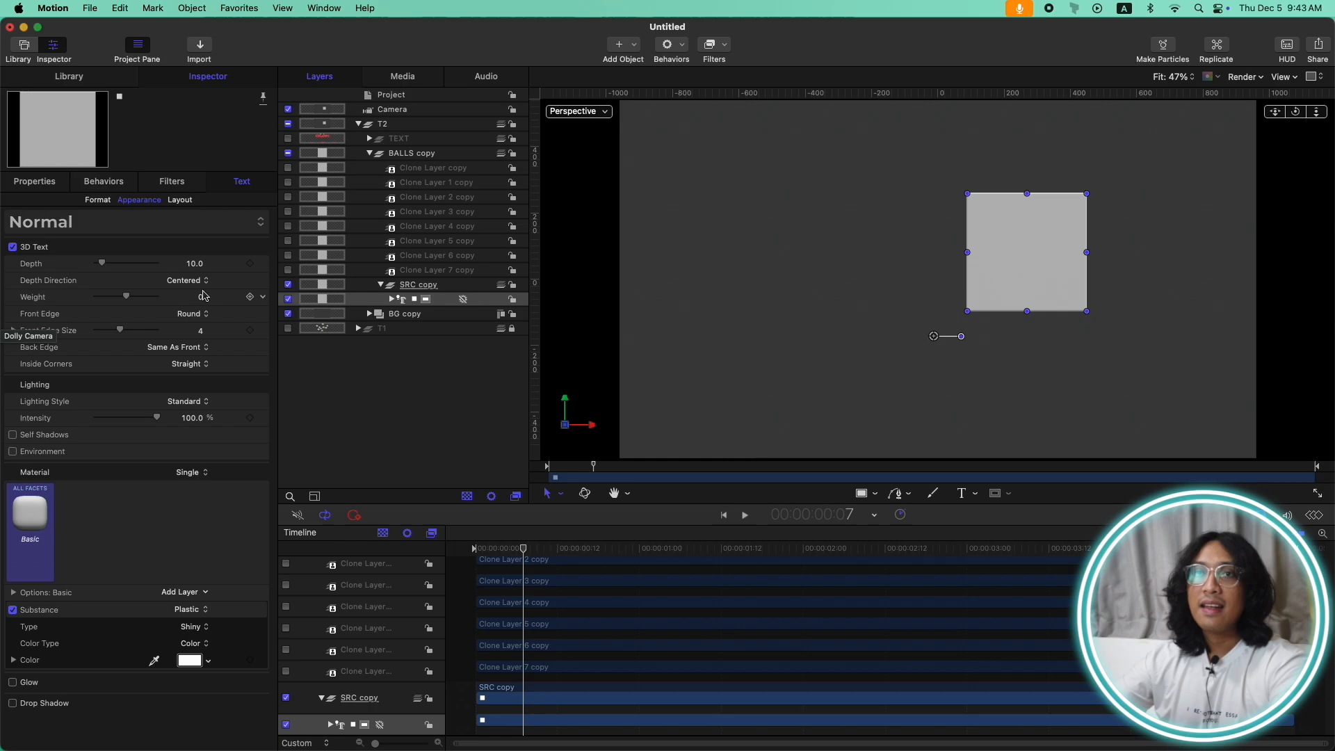
Step: Set the square's 3D text weight to 90 and reposition it to span the width of the frame
{"action": "left_click_drag", "start_coordinate": [127, 299], "coordinate": [645, 287]}
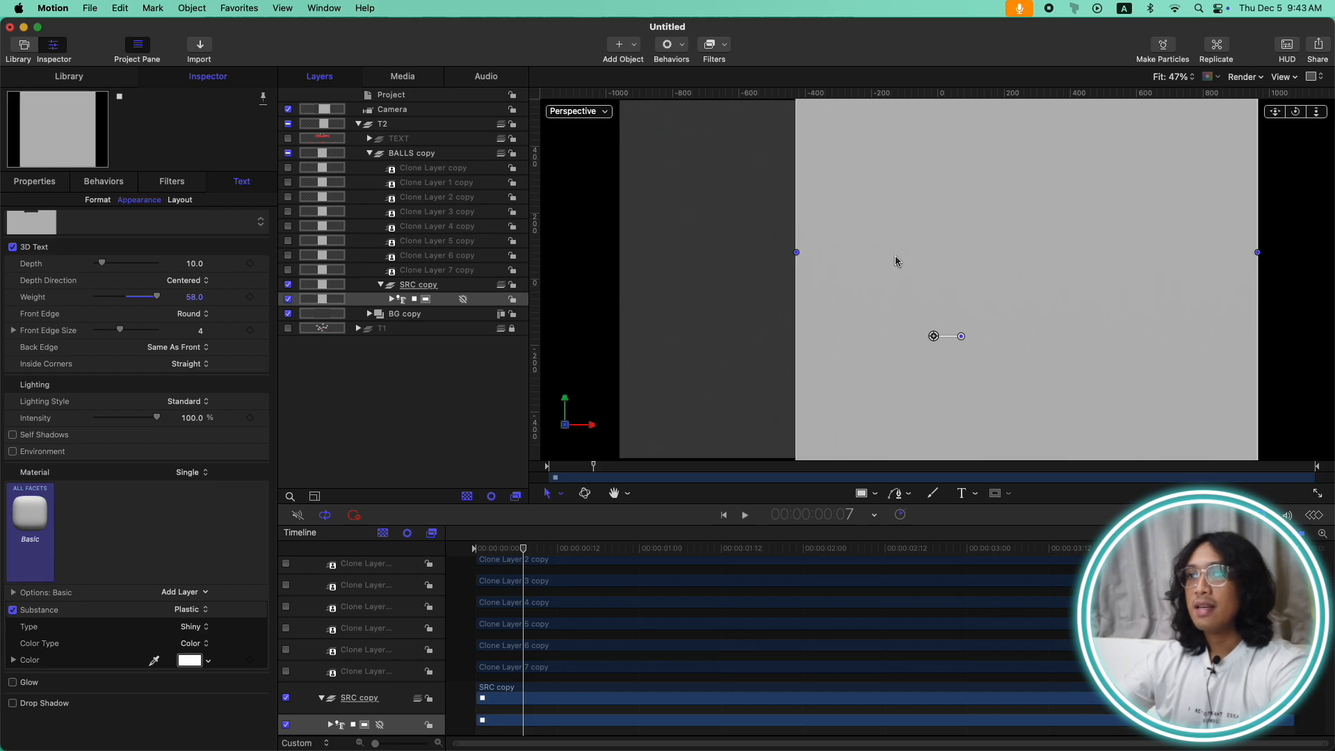
{"action": "left_click_drag", "start_coordinate": [1144, 203], "coordinate": [1048, 331]}
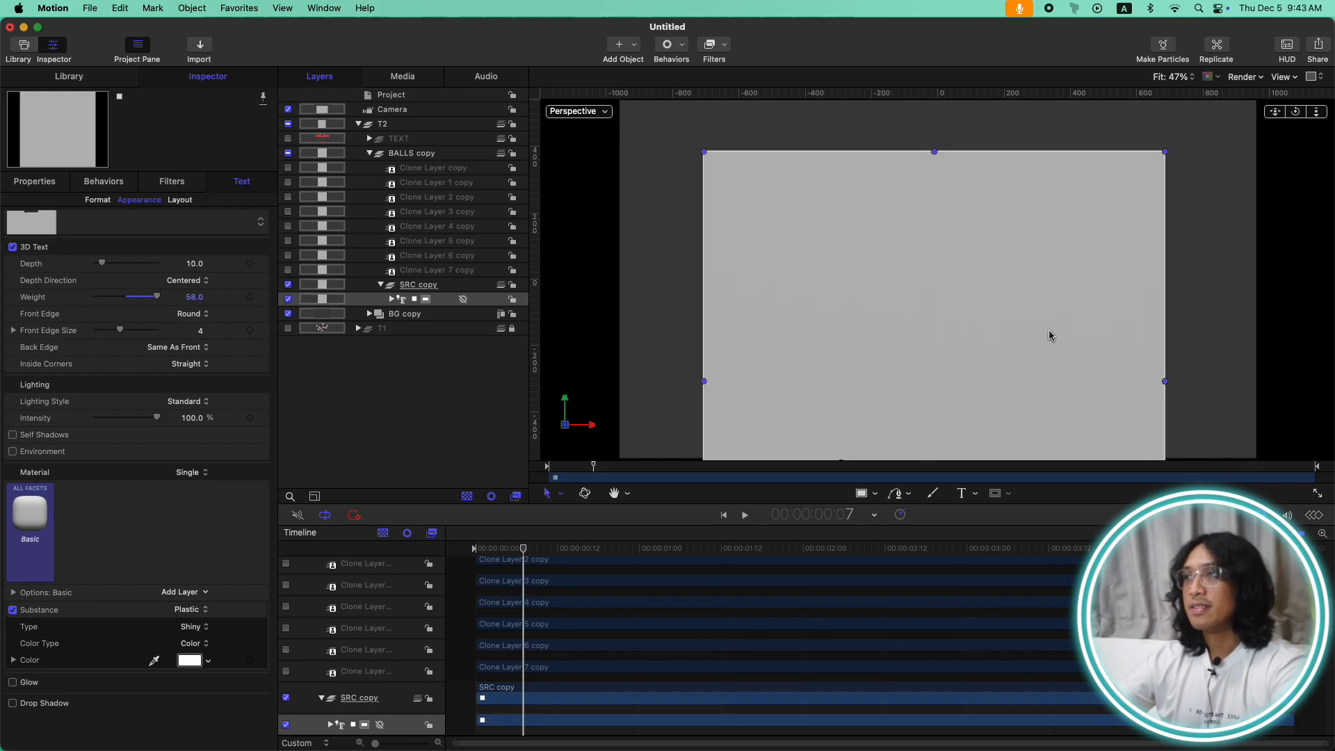
{"action": "left_click_drag", "start_coordinate": [891, 330], "coordinate": [733, 408]}
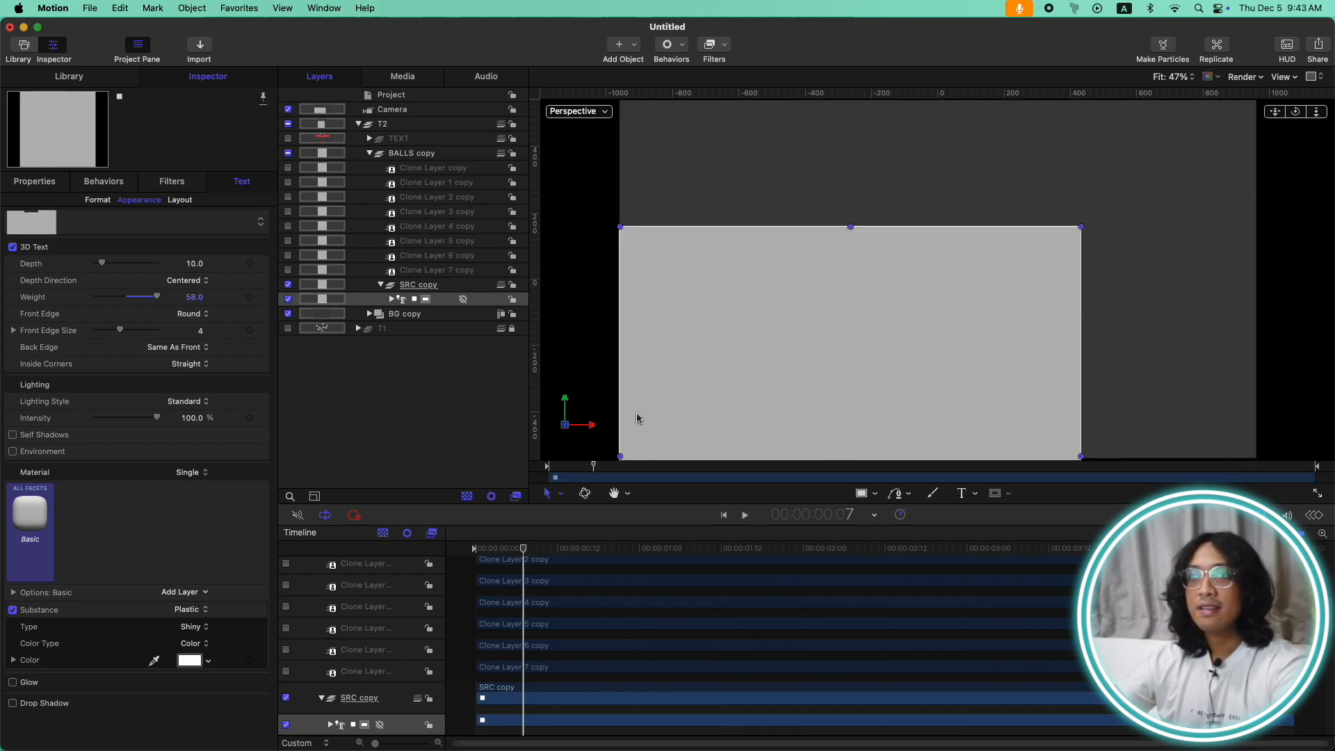
{"action": "left_click_drag", "start_coordinate": [195, 297], "coordinate": [445, 298]}
{"action": "left_click_drag", "start_coordinate": [881, 224], "coordinate": [966, 265]}
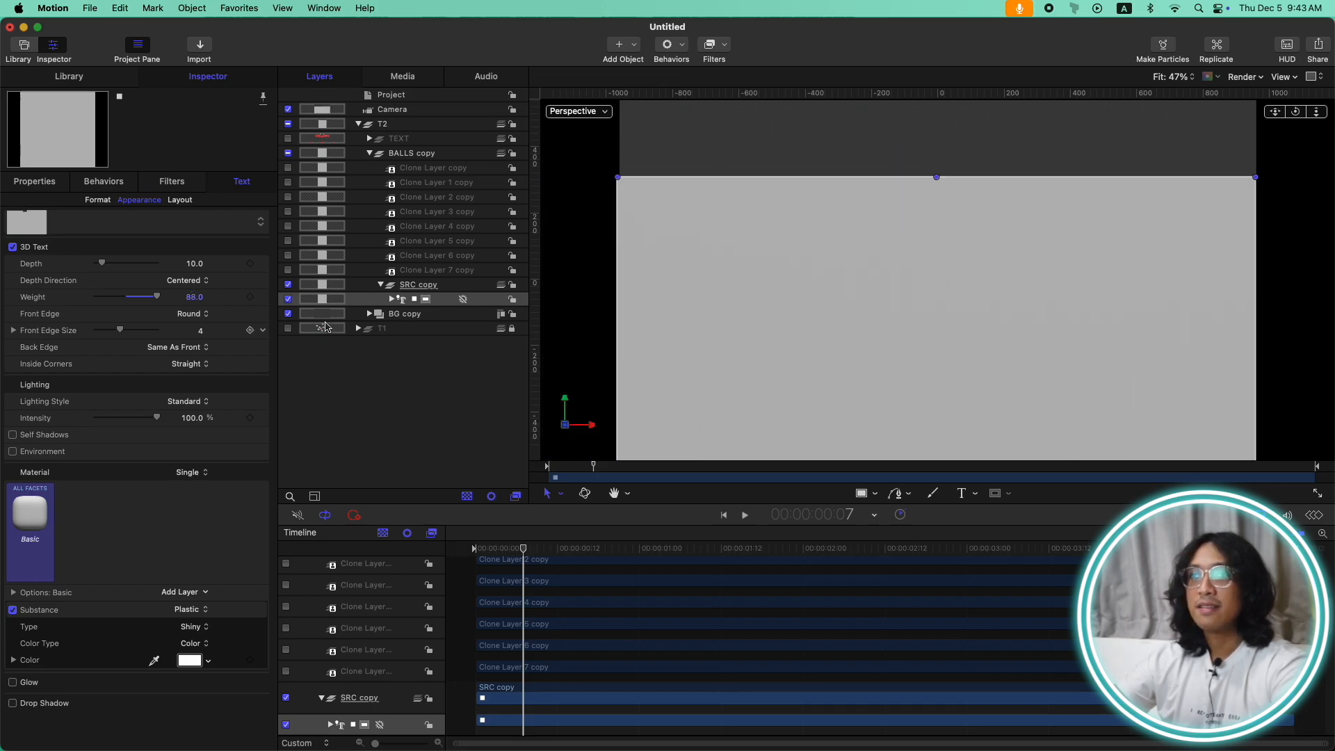
{"action": "left_click", "coordinate": [195, 298]}
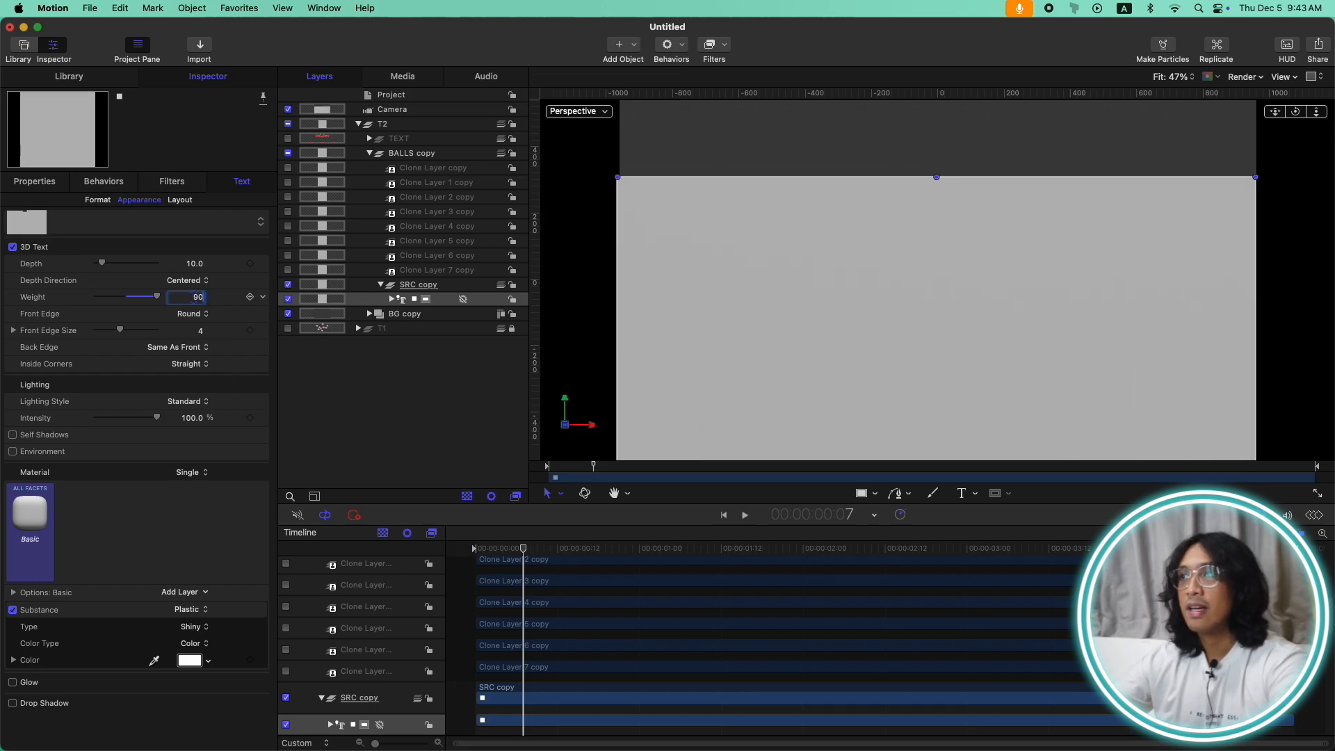
{"action": "type", "text": "90"}
{"action": "key", "text": "Return"}
{"action": "left_click_drag", "start_coordinate": [860, 288], "coordinate": [862, 289]}
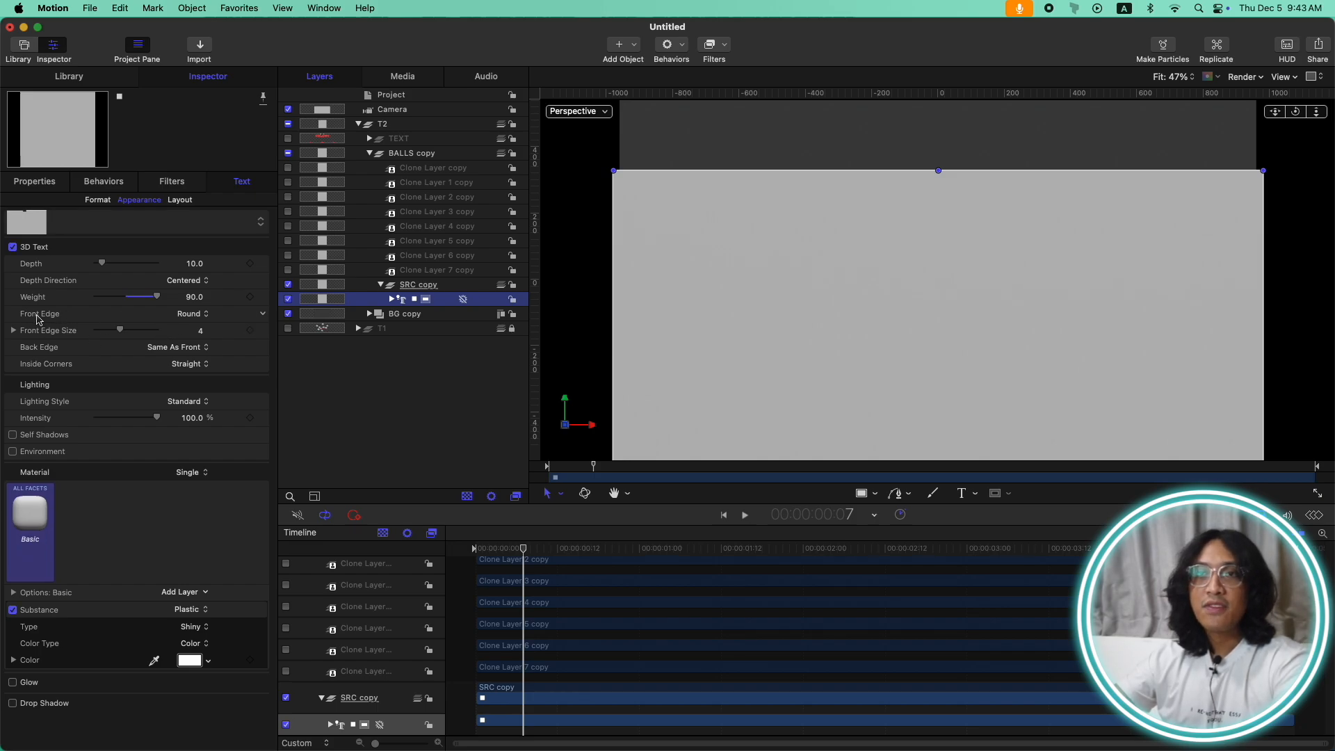
Step: Give the square a Double Round front edge with a front edge size of 12
{"action": "left_click", "coordinate": [189, 314]}
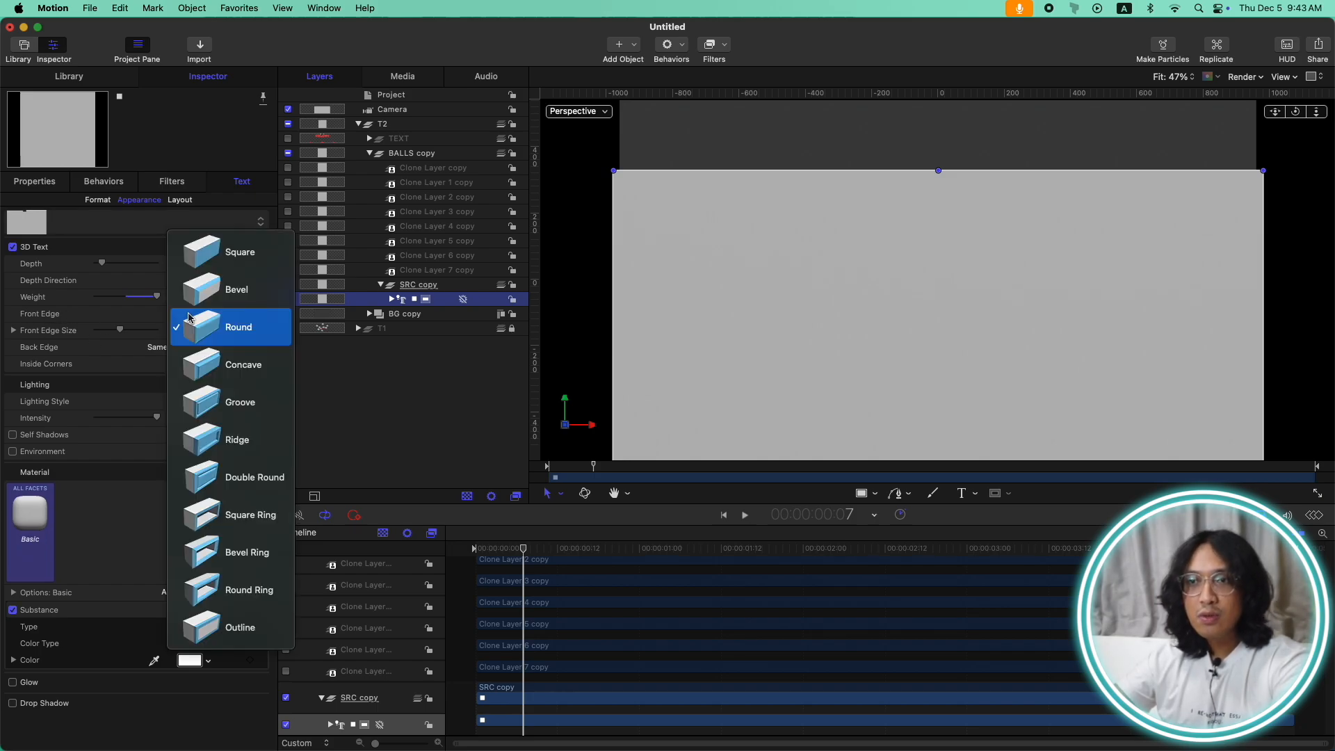
{"action": "left_click", "coordinate": [251, 478]}
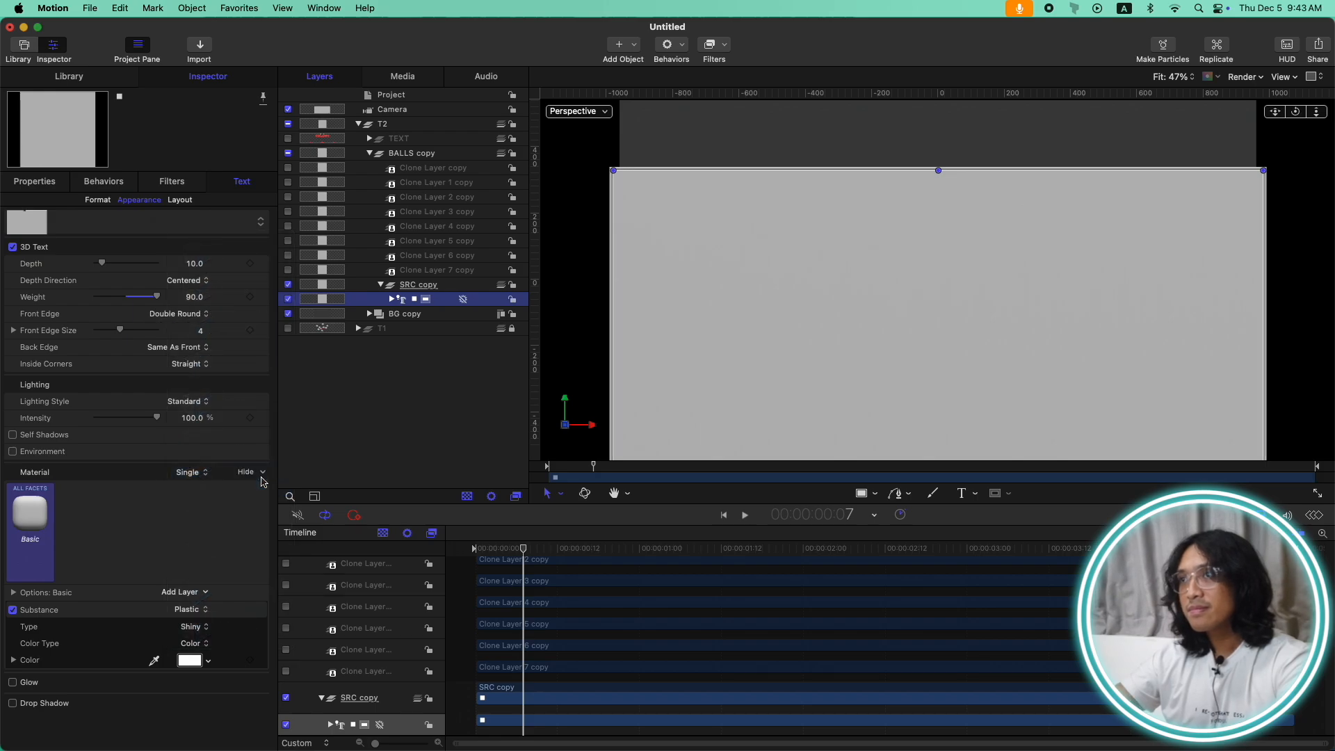
{"action": "key", "text": "super+slash"}
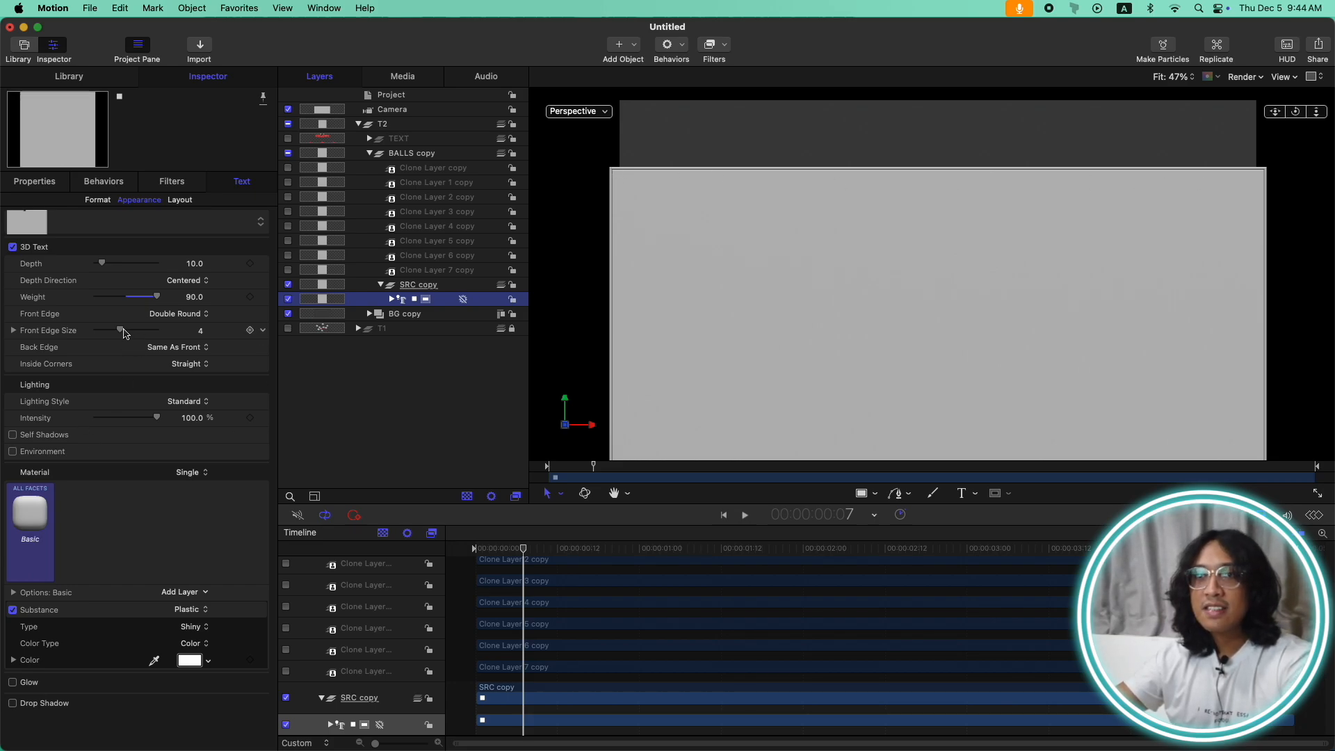
{"action": "left_click_drag", "start_coordinate": [119, 333], "coordinate": [199, 330]}
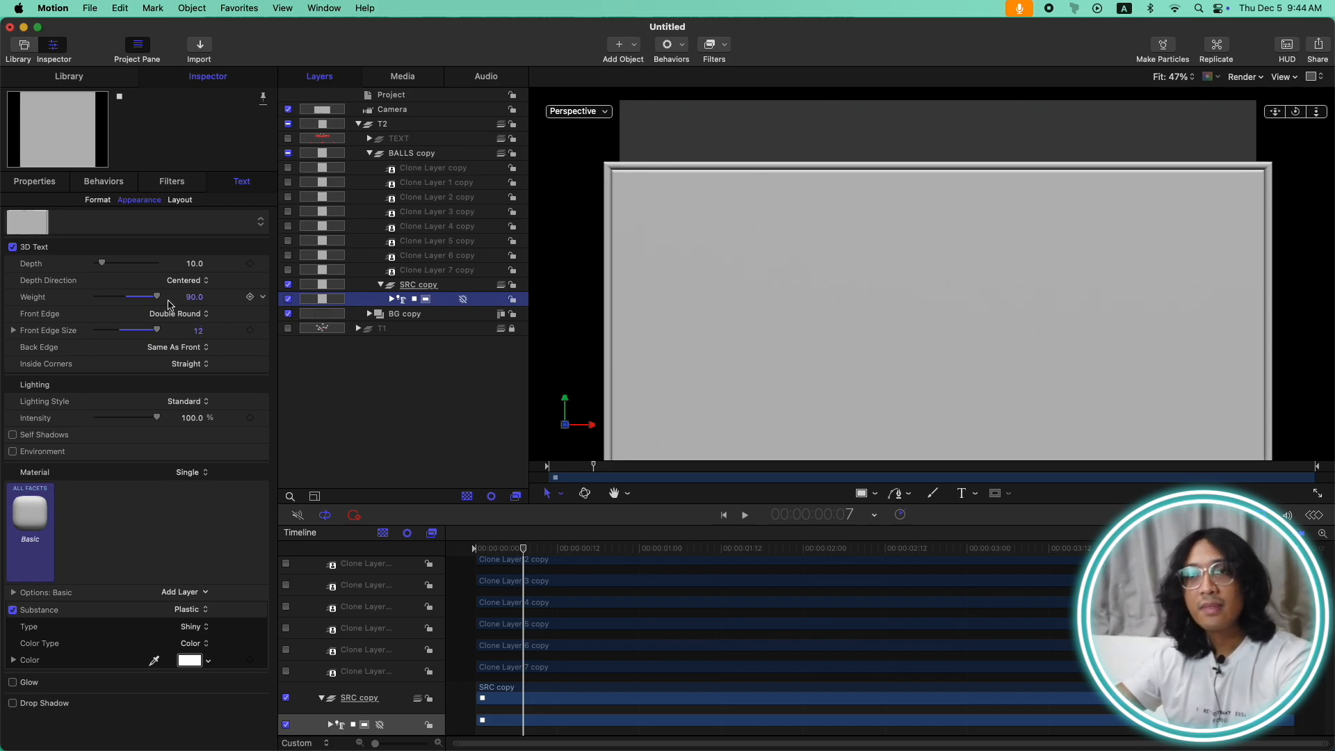
Step: Try the Groove, Concave and Round front edge styles on the square
{"action": "left_click", "coordinate": [192, 317]}
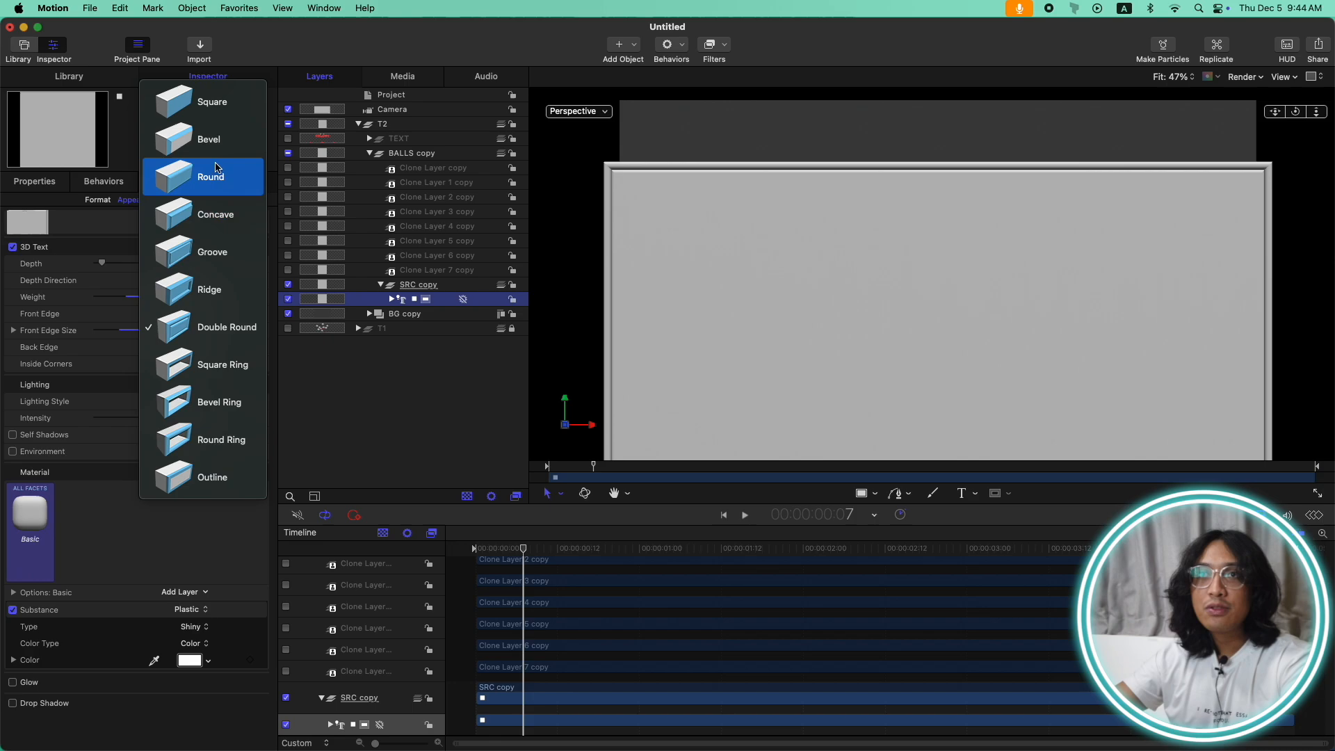
{"action": "left_click", "coordinate": [293, 435]}
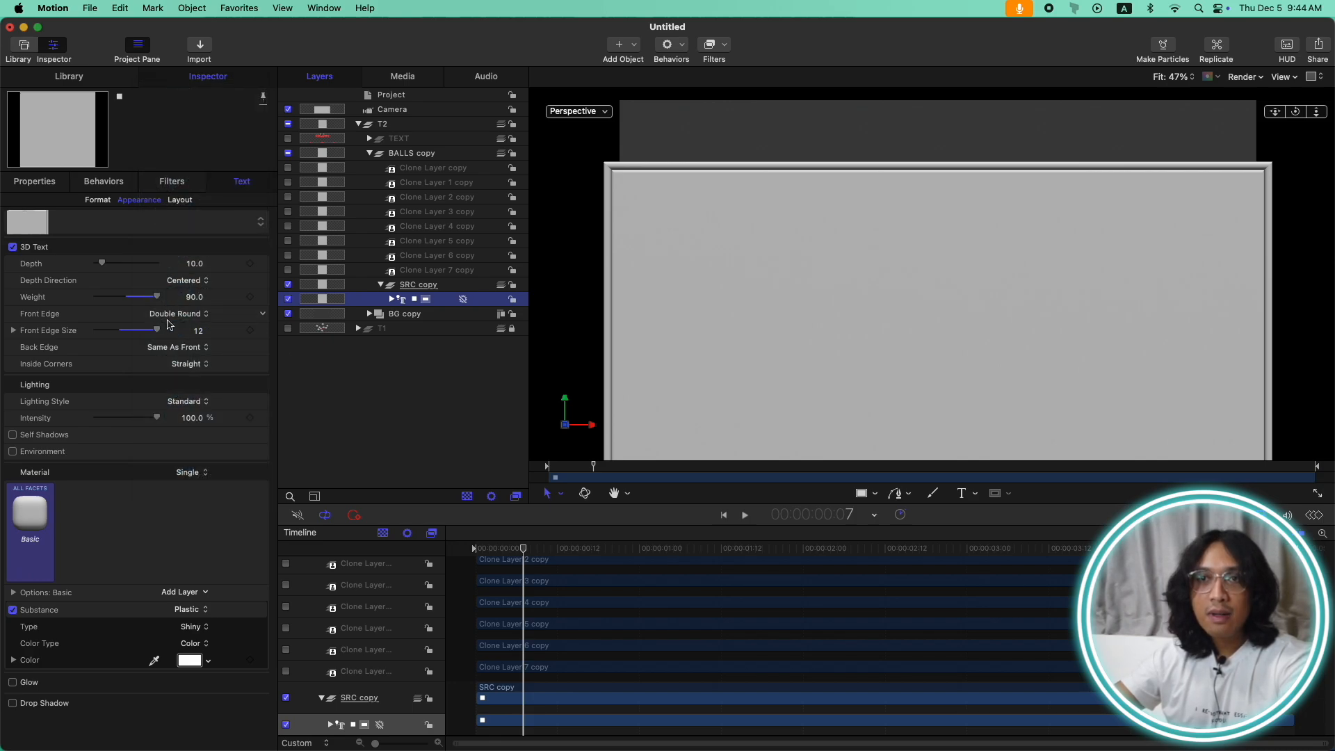
{"action": "left_click", "coordinate": [196, 316]}
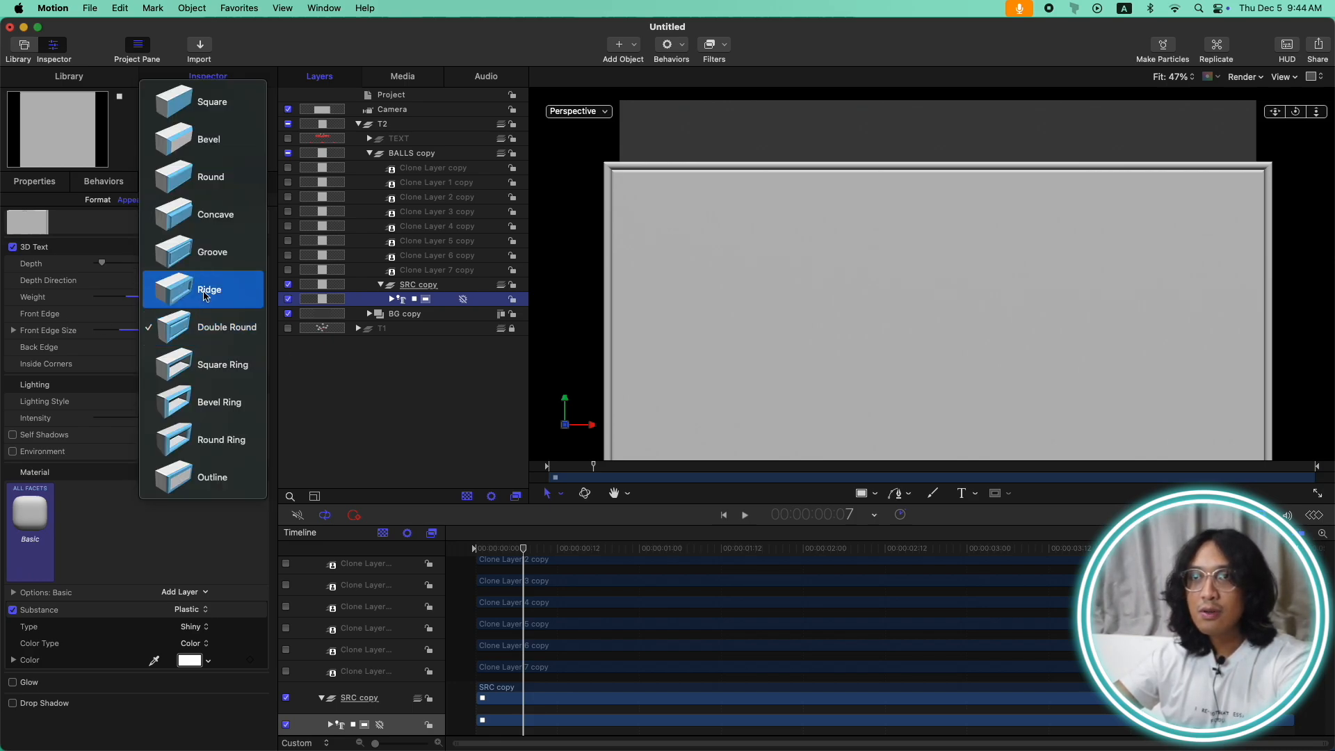
{"action": "left_click", "coordinate": [208, 257]}
{"action": "left_click", "coordinate": [197, 316]}
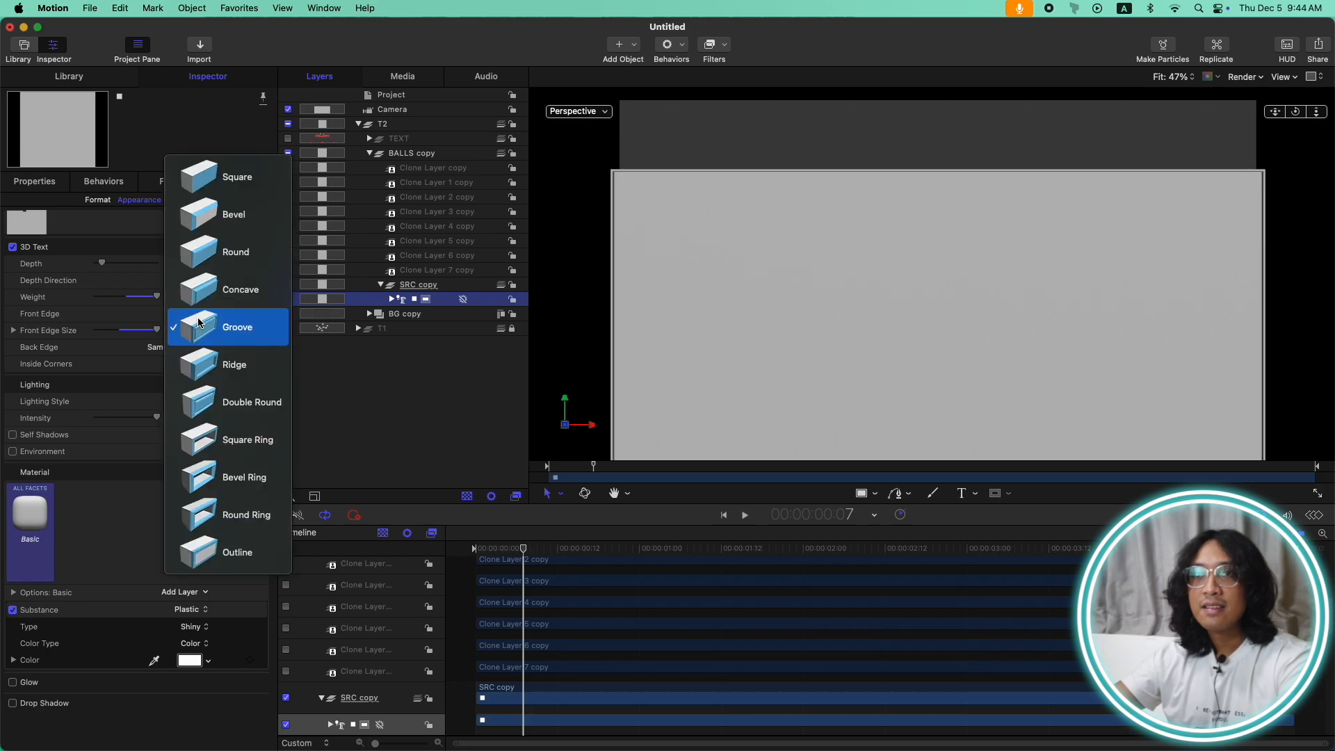
{"action": "left_click", "coordinate": [197, 289]}
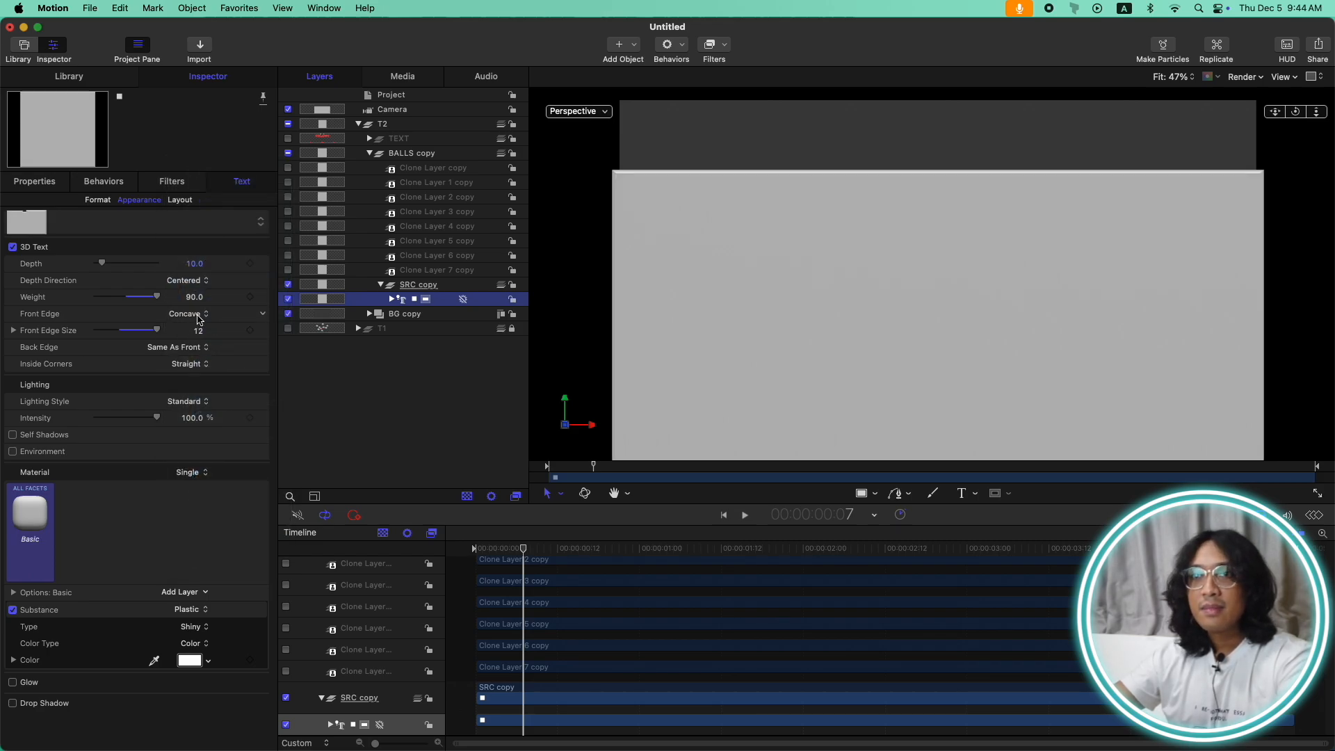
{"action": "left_click", "coordinate": [198, 317]}
{"action": "left_click", "coordinate": [215, 292]}
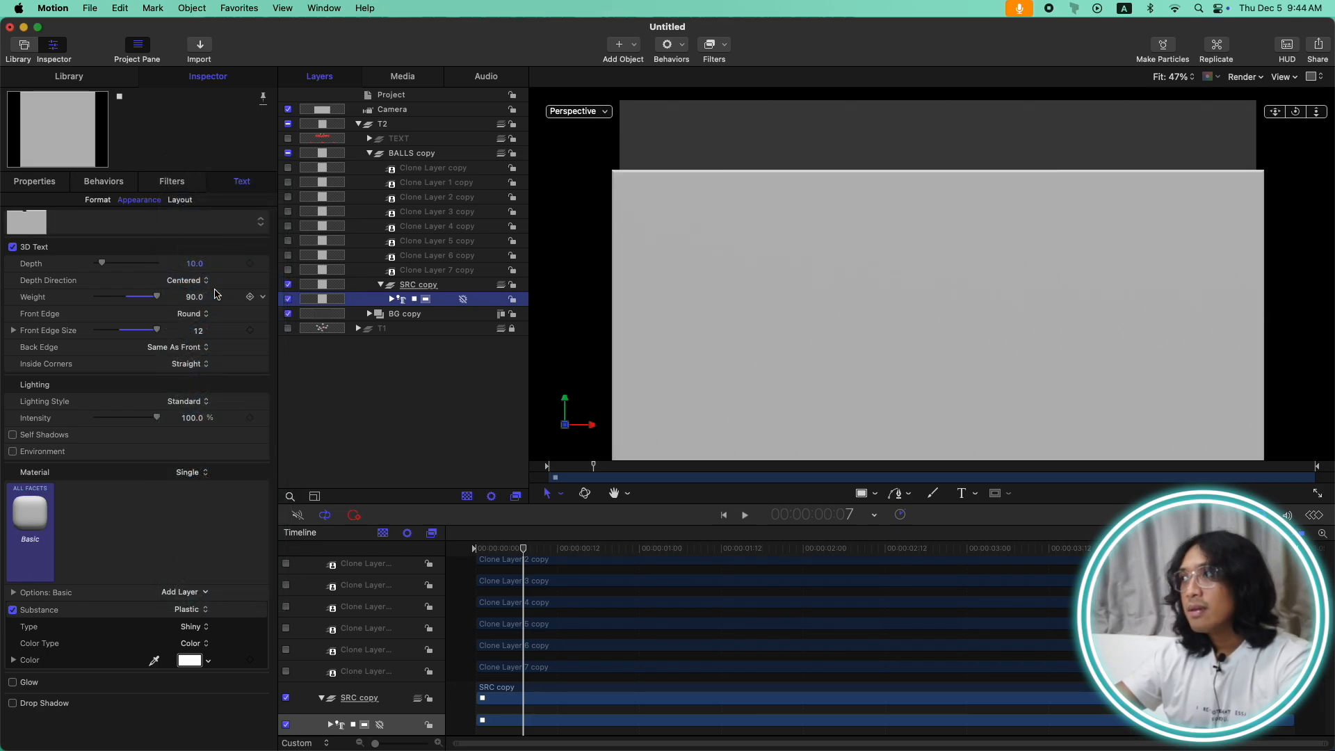
Step: Inspect the square's edge at an angle and set its front edge to Bevel
{"action": "left_click_drag", "start_coordinate": [1295, 113], "coordinate": [1121, 224]}
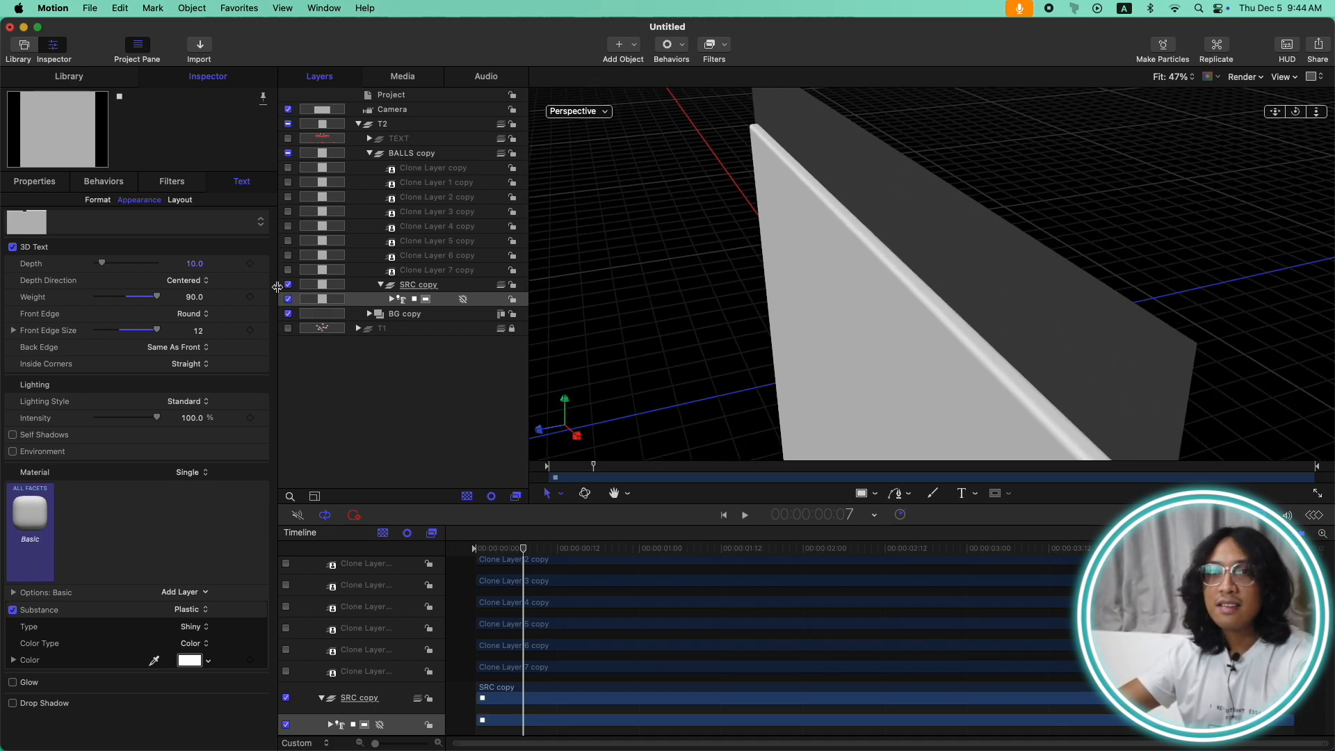
{"action": "left_click", "coordinate": [209, 317]}
{"action": "left_click", "coordinate": [214, 299]}
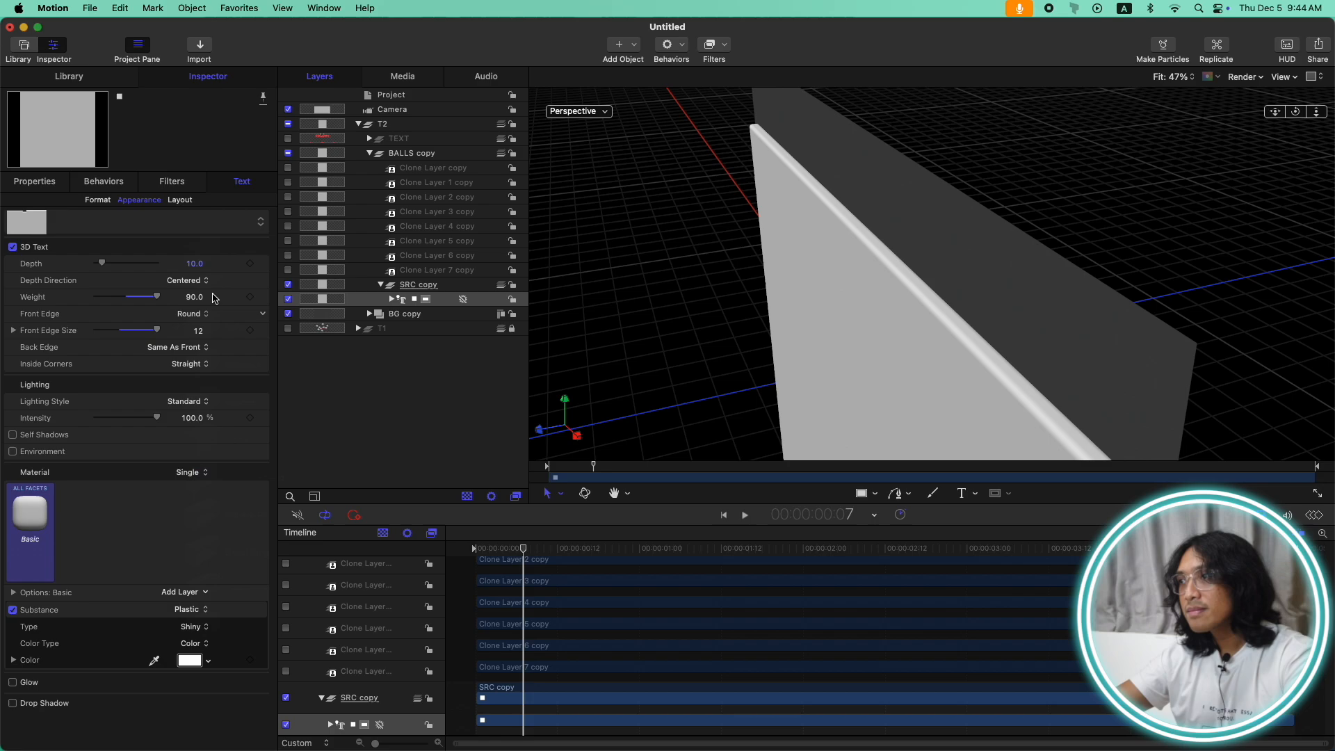
{"action": "double_click", "coordinate": [1296, 113]}
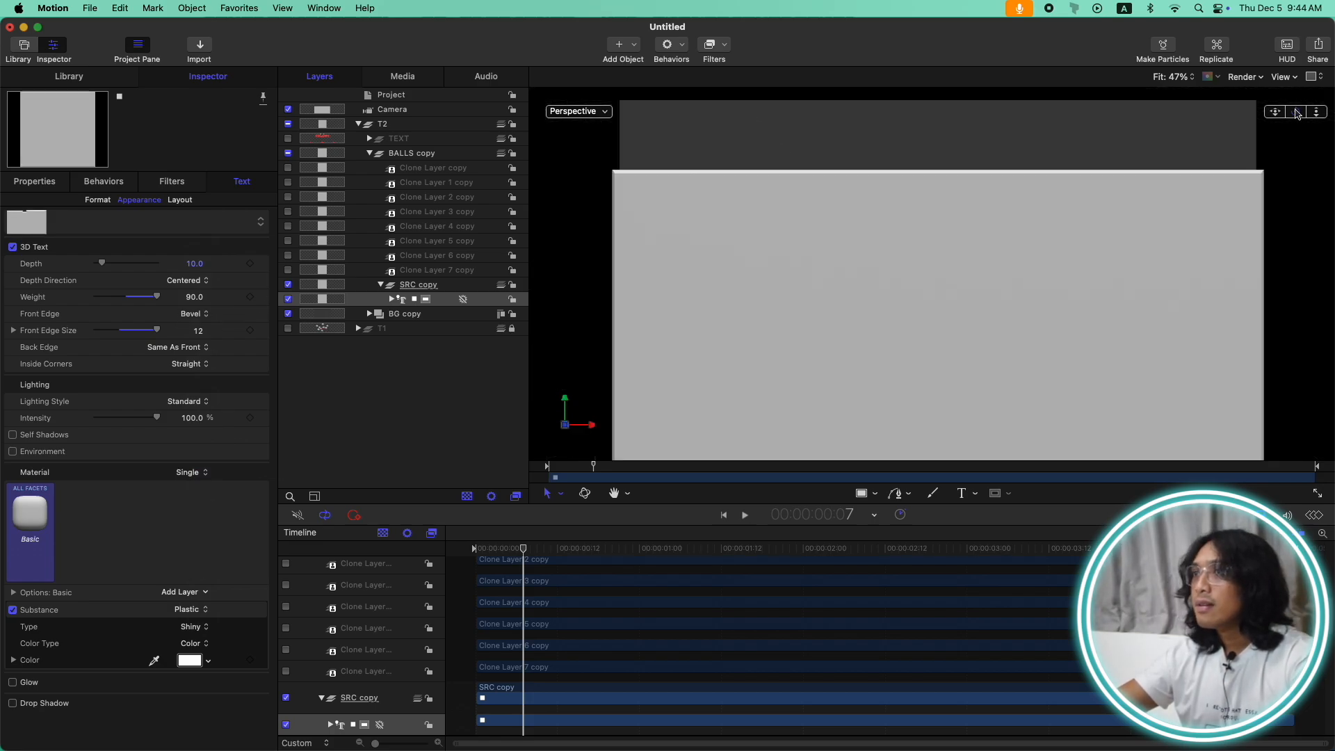
Step: Set the square's front edge to Double Round and lower its Y position to about -1200 px in the Active Camera view
{"action": "left_click", "coordinate": [198, 315]}
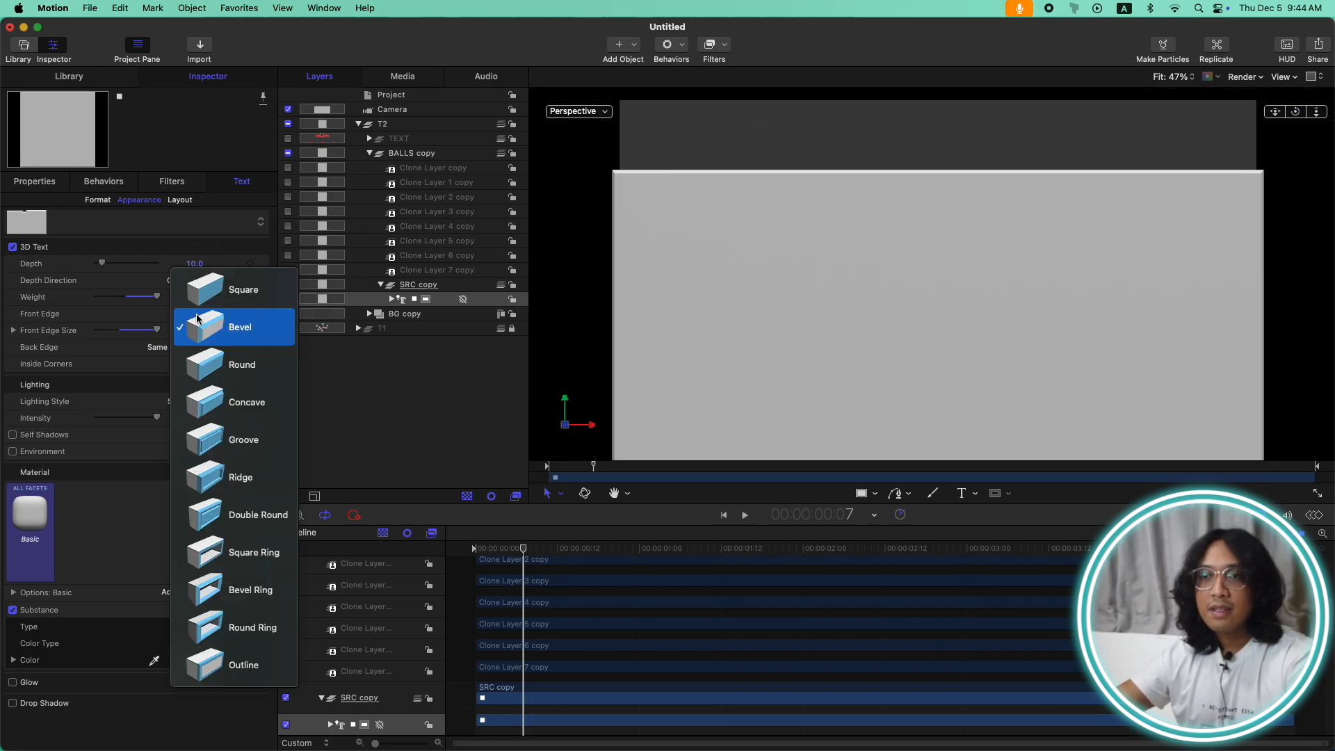
{"action": "left_click", "coordinate": [237, 520]}
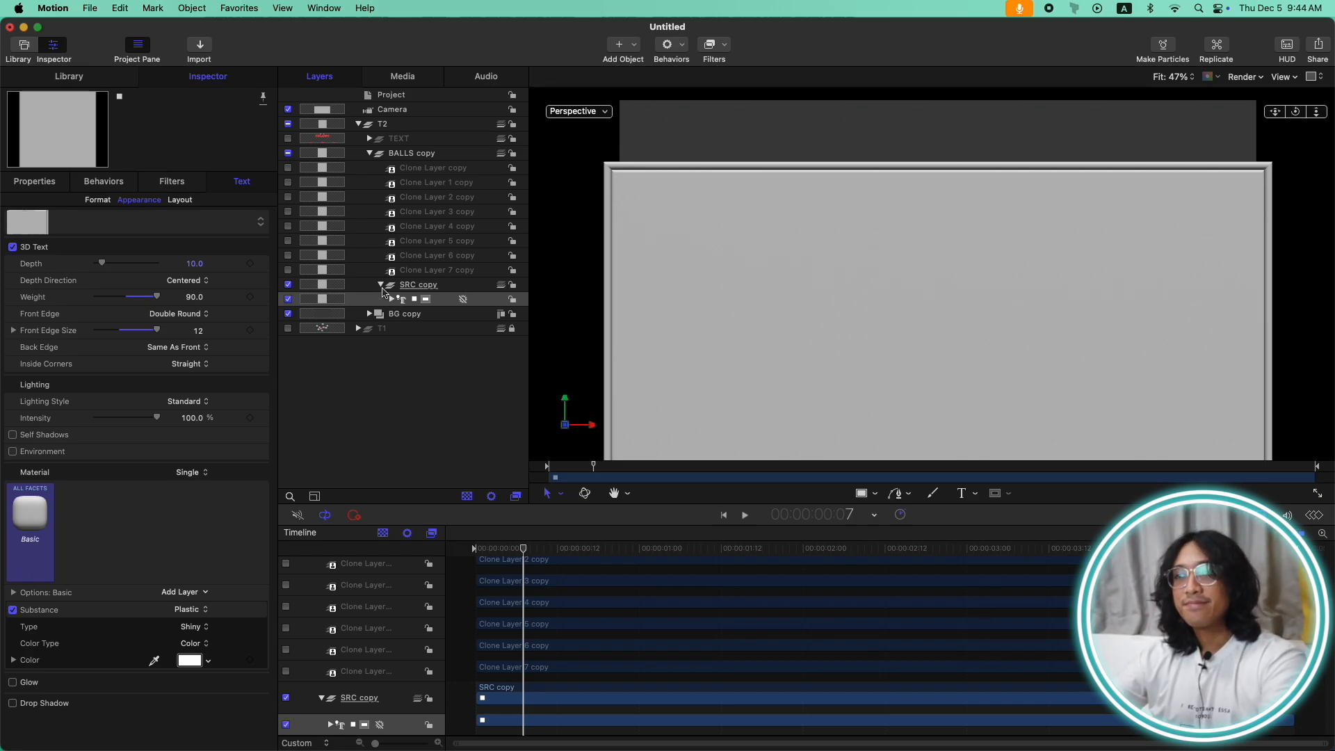
{"action": "left_click", "coordinate": [592, 112]}
{"action": "left_click", "coordinate": [640, 119]}
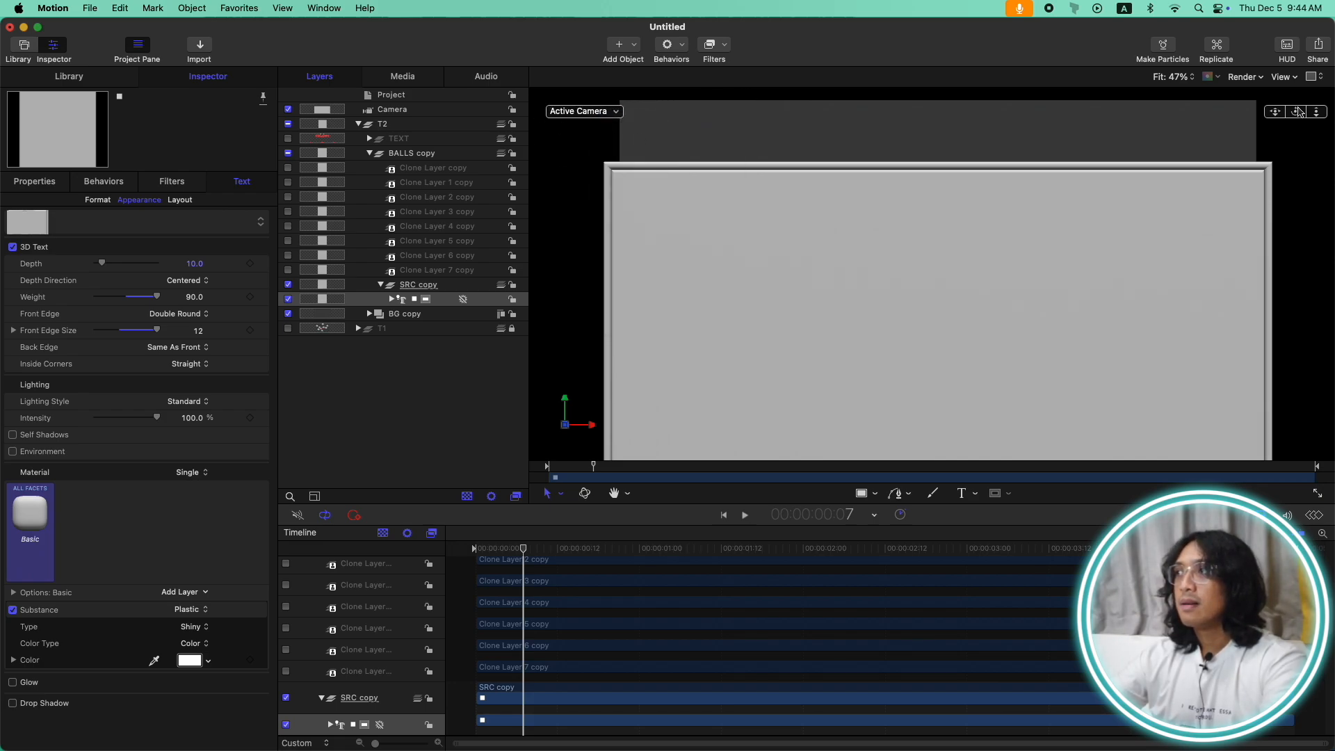
{"action": "left_click_drag", "start_coordinate": [1301, 118], "coordinate": [1301, 118]}
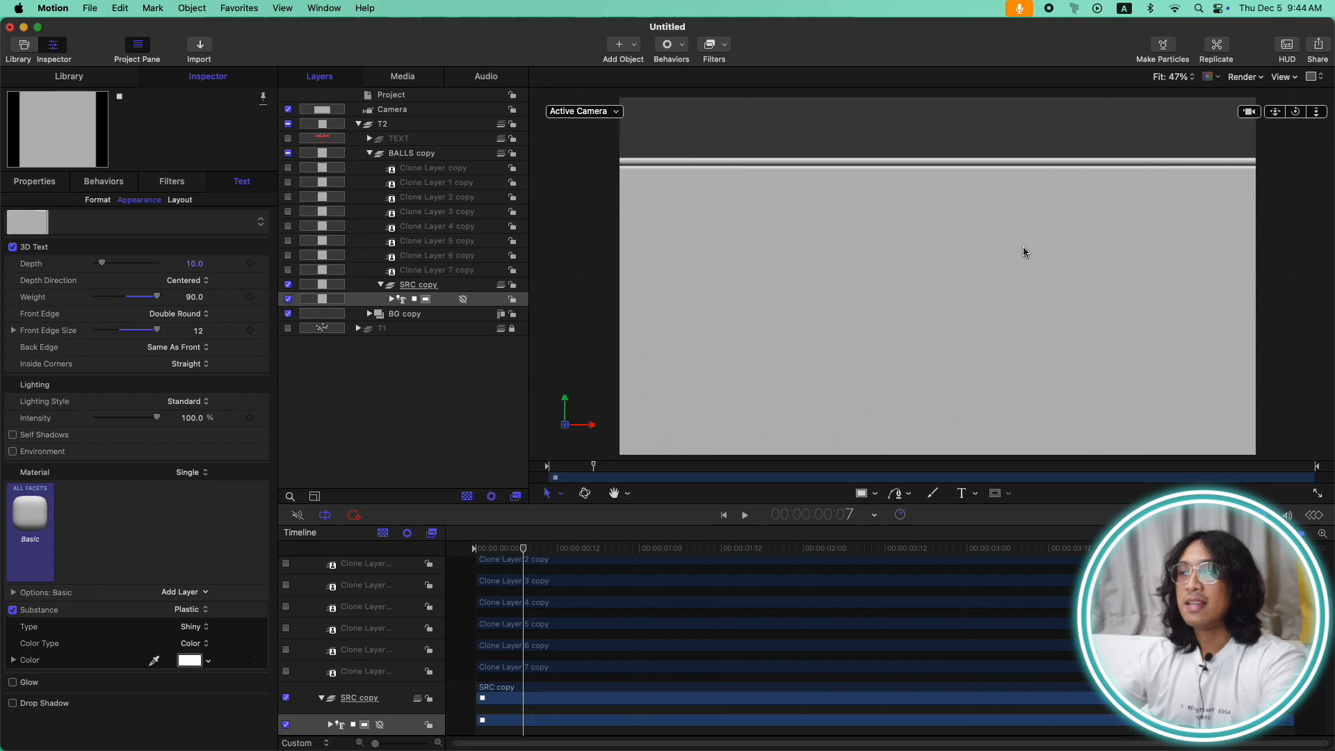
{"action": "left_click", "coordinate": [39, 183]}
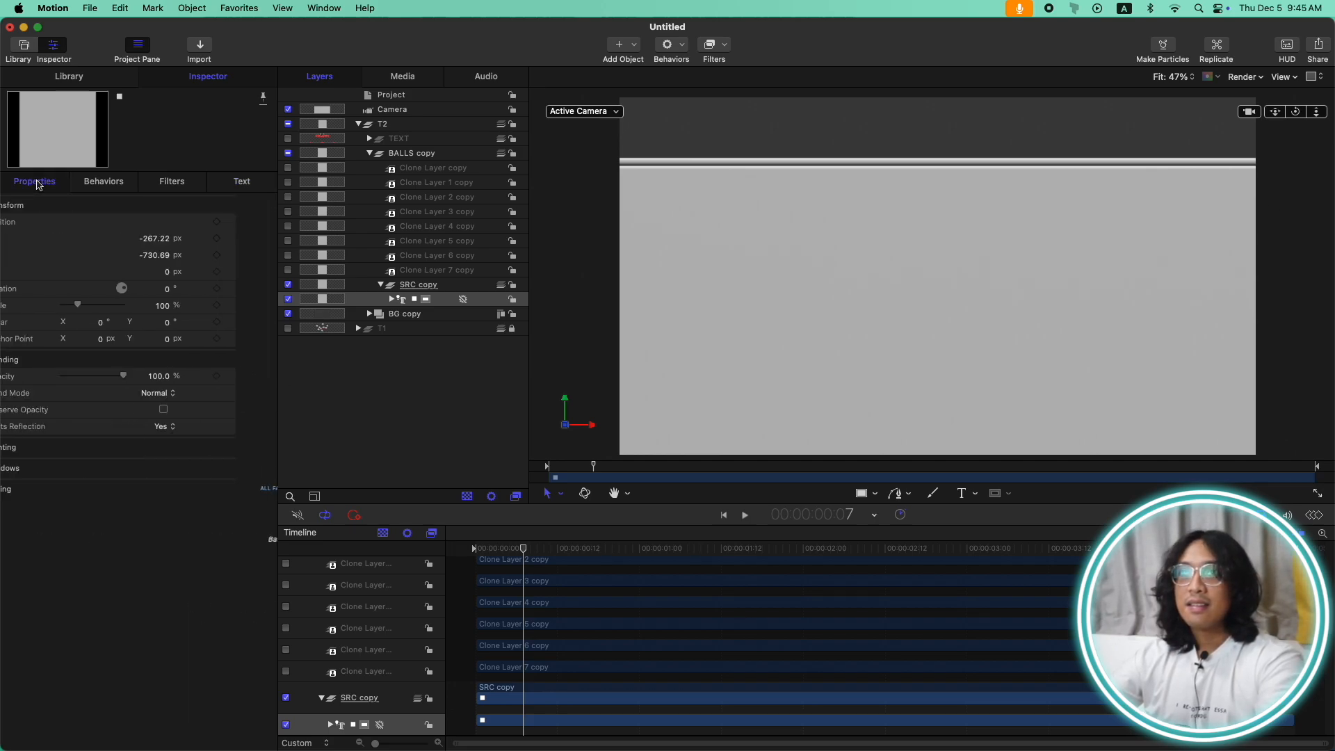
{"action": "left_click_drag", "start_coordinate": [186, 257], "coordinate": [184, 255]}
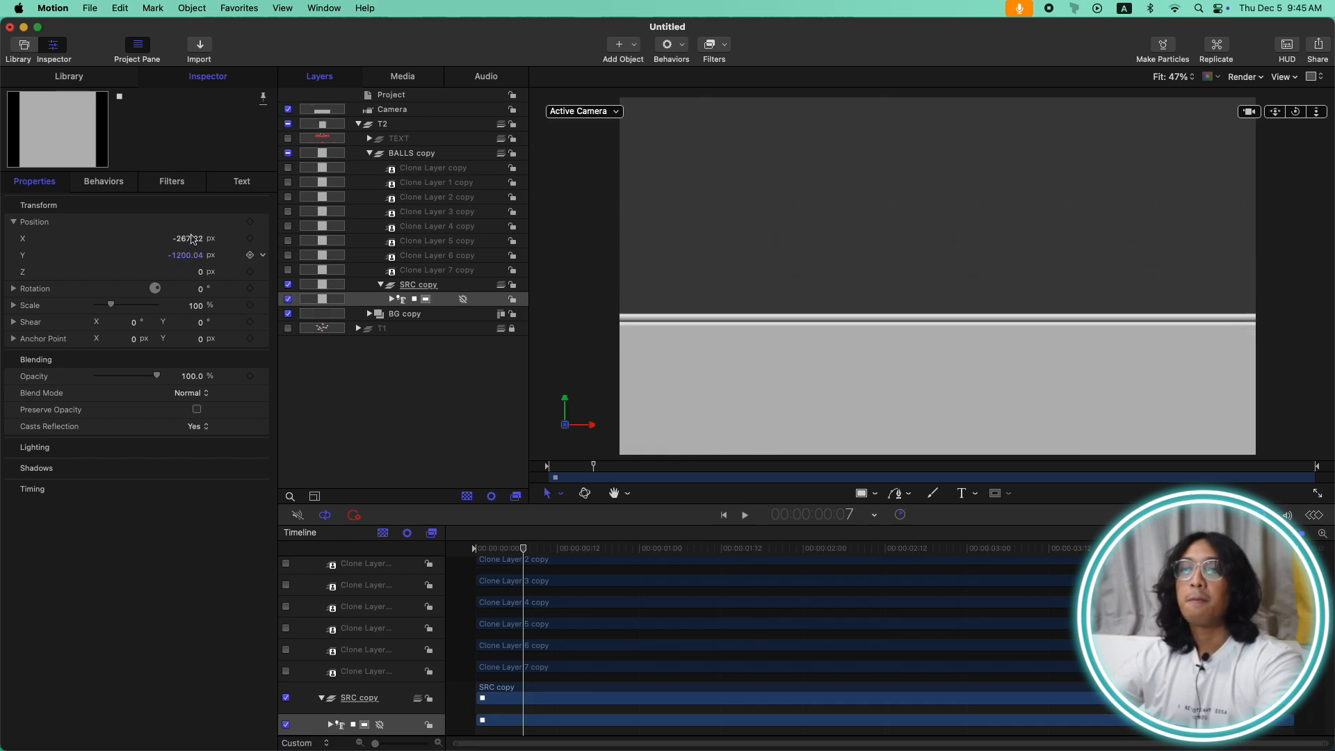
Step: Delete all the clone layers from the BALLS copy group, keeping only the SRC copy group
{"action": "left_click", "coordinate": [419, 286]}
{"action": "left_click", "coordinate": [459, 169]}
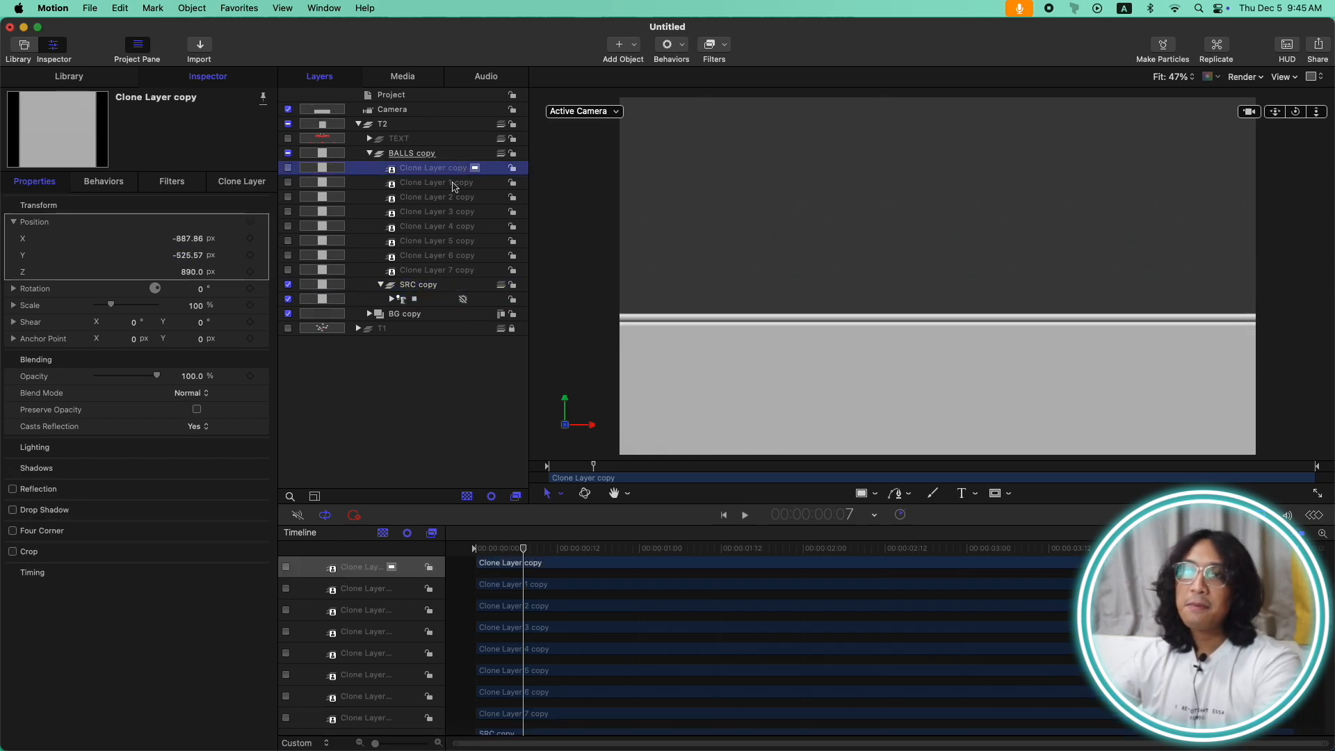
{"action": "left_click", "coordinate": [441, 240], "text": "shift"}
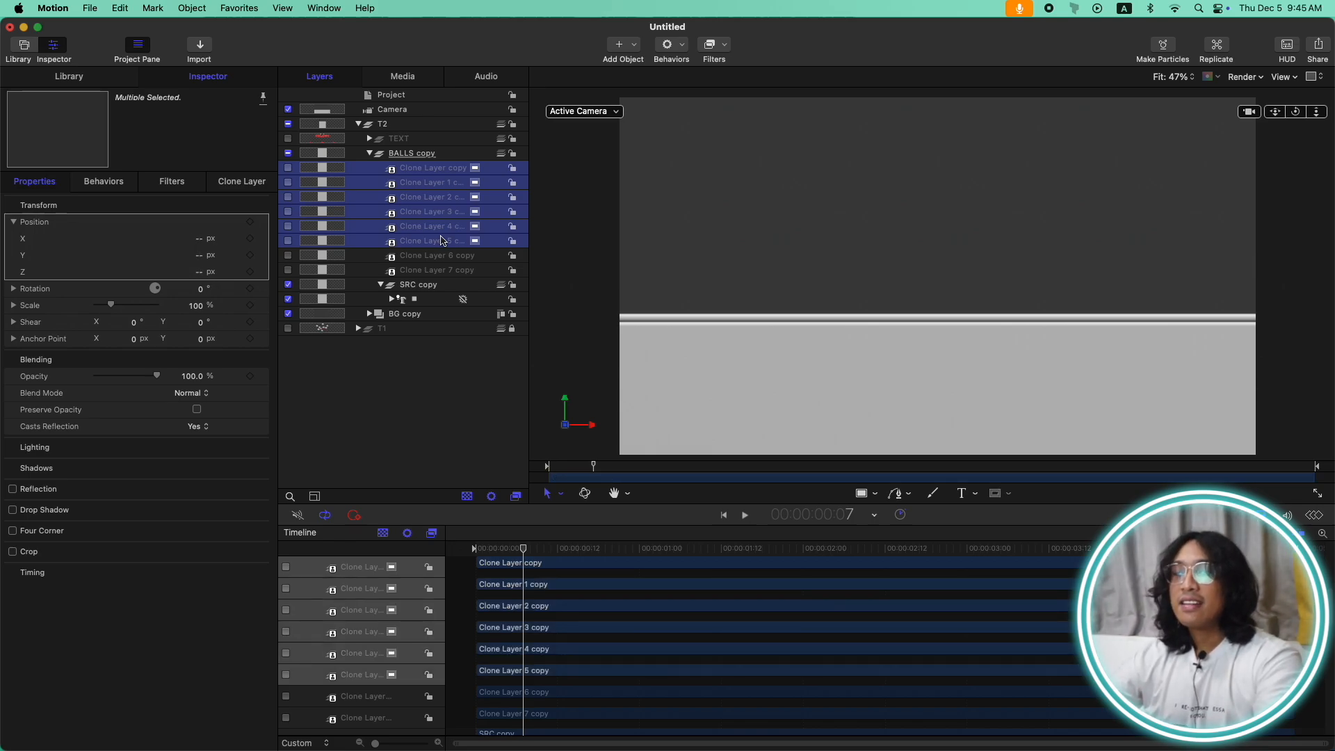
{"action": "key", "text": "Delete"}
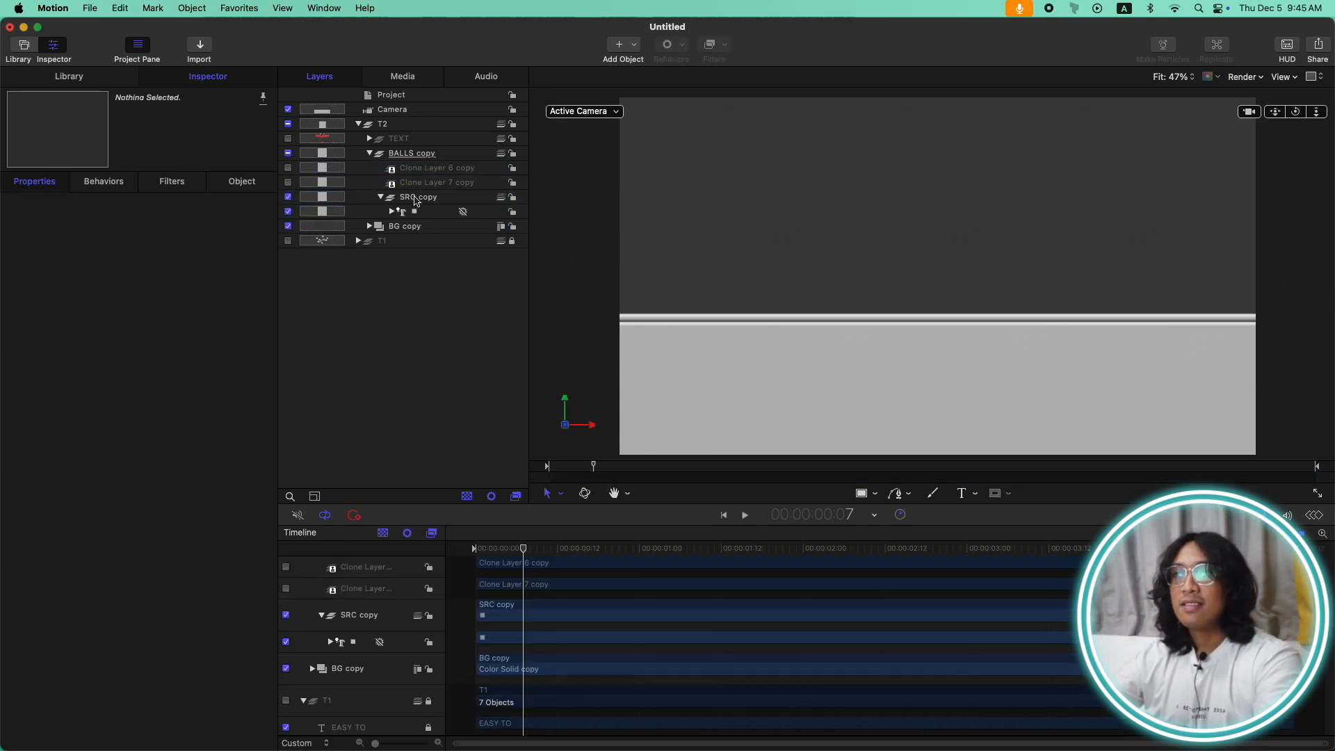
{"action": "left_click", "coordinate": [448, 169]}
{"action": "left_click", "coordinate": [445, 184], "text": "shift"}
{"action": "key", "text": "Delete"}
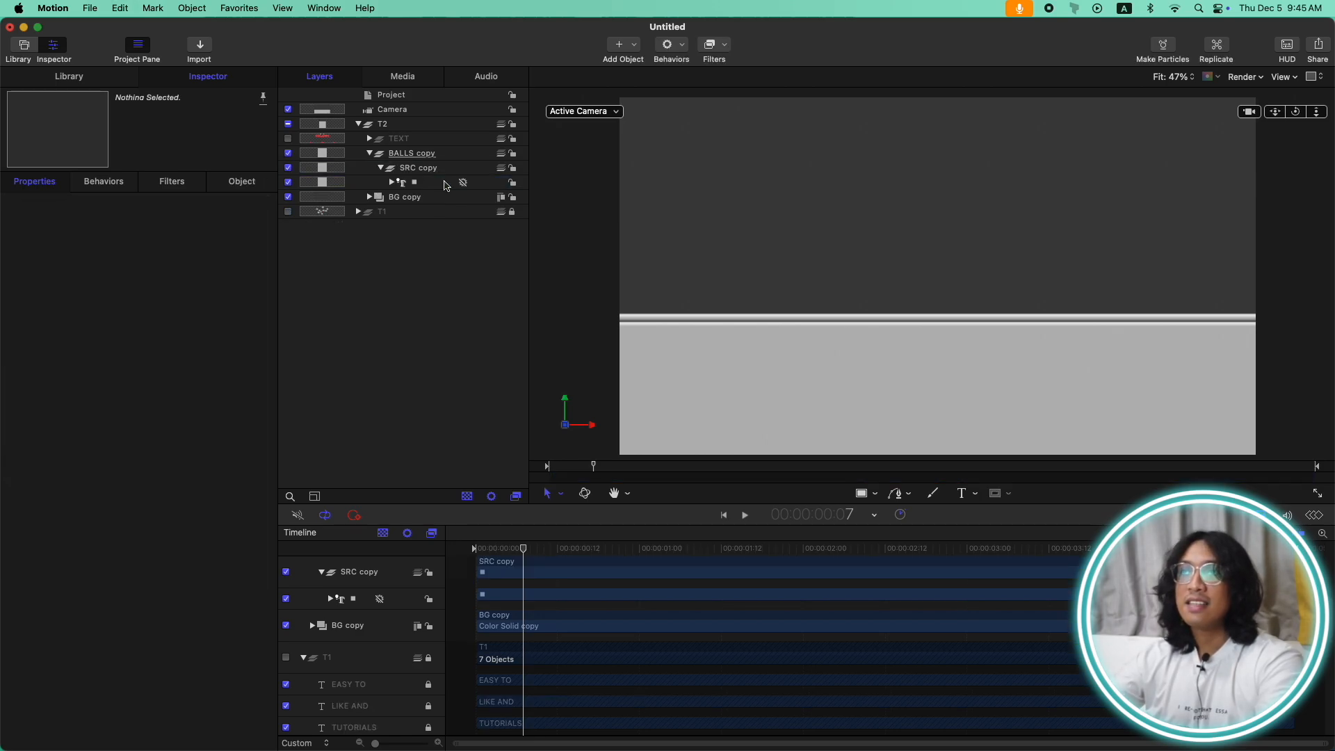
Step: Add a Wave distortion filter to the SRC copy group
{"action": "left_click", "coordinate": [436, 183]}
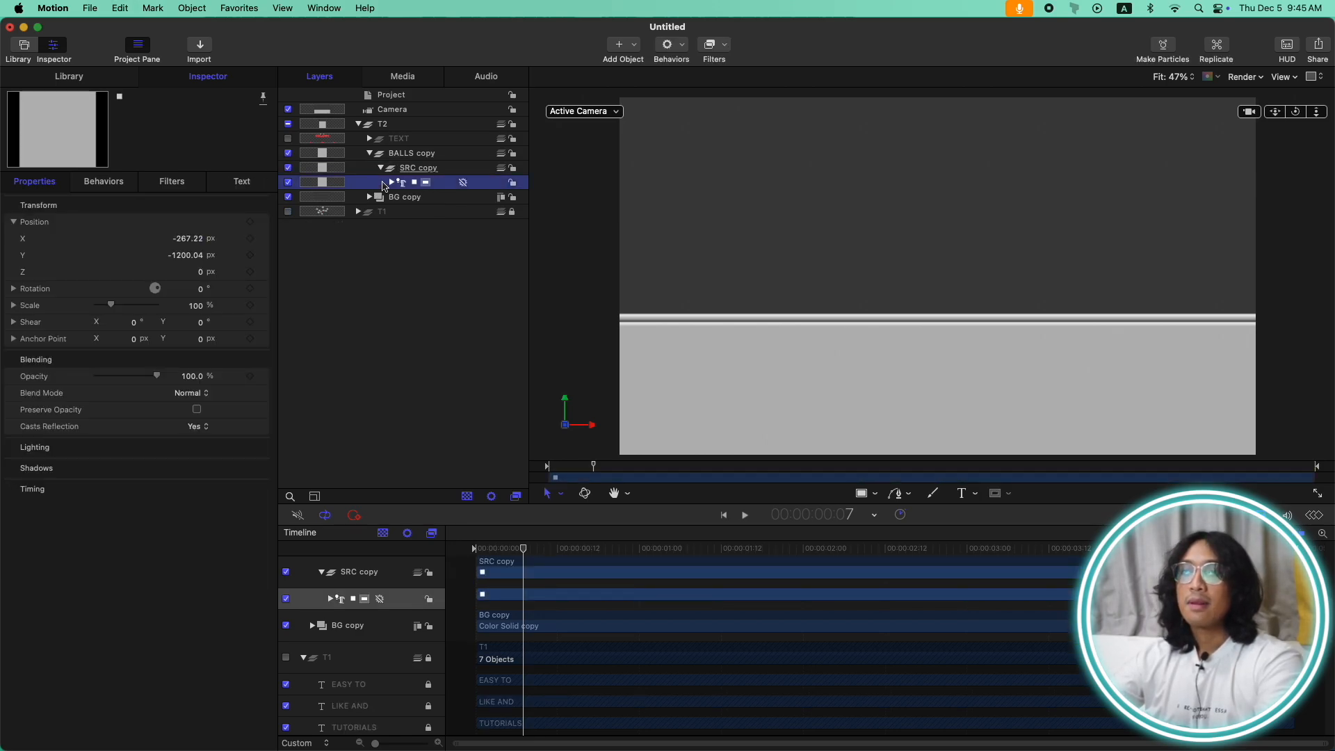
{"action": "left_click", "coordinate": [392, 183]}
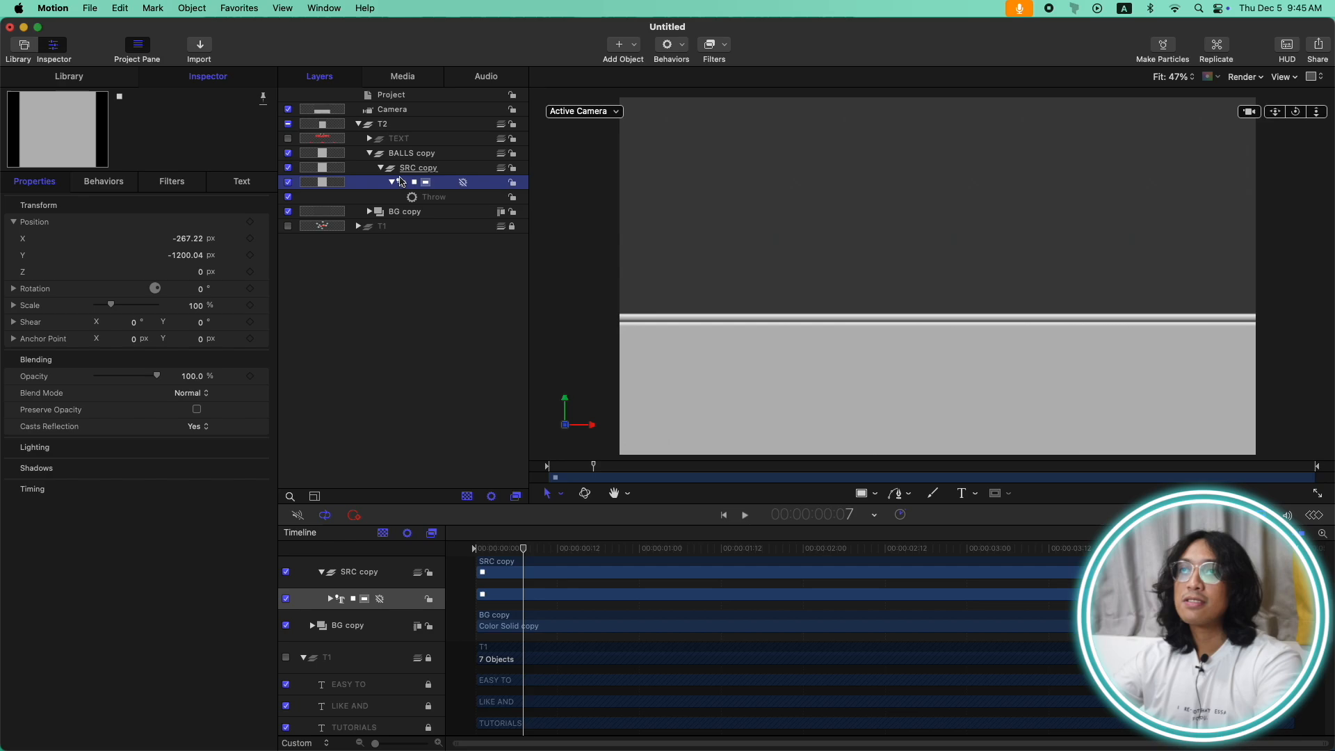
{"action": "left_click", "coordinate": [427, 170]}
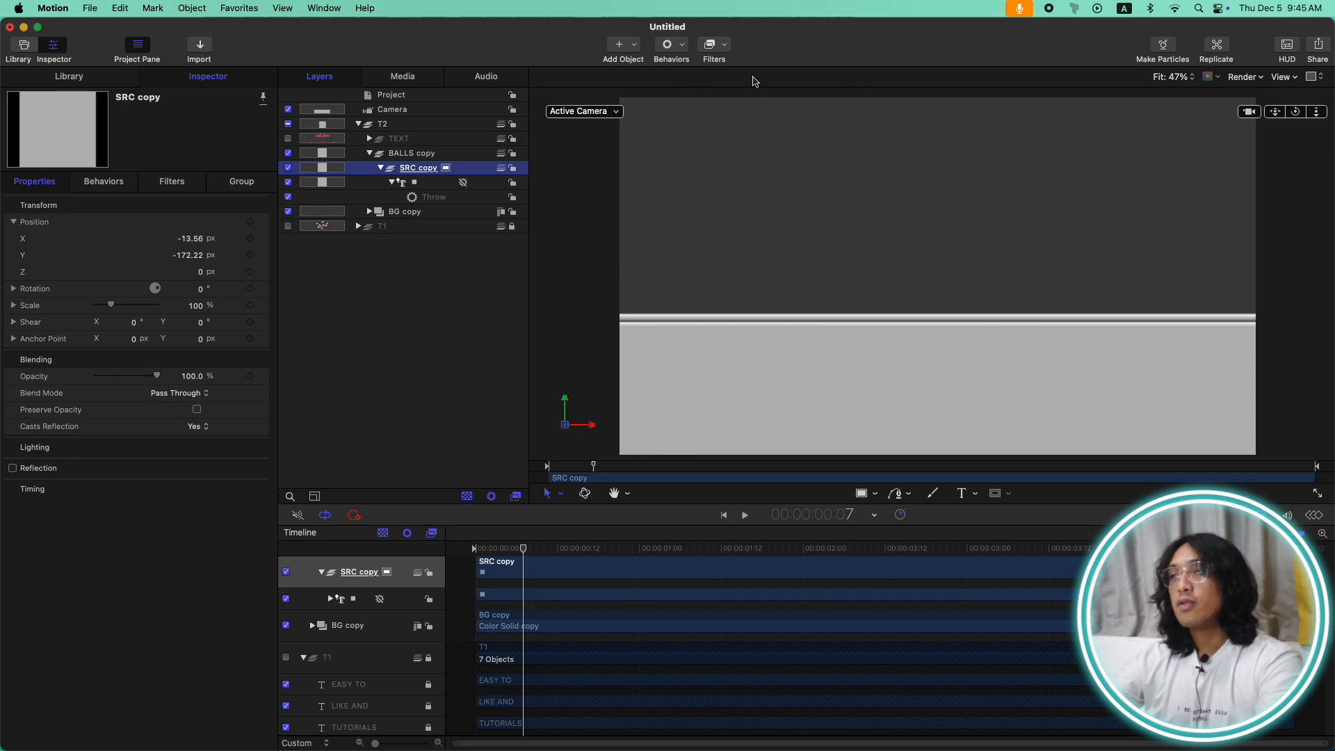
{"action": "left_click", "coordinate": [714, 44]}
{"action": "mouse_move", "coordinate": [788, 128]}
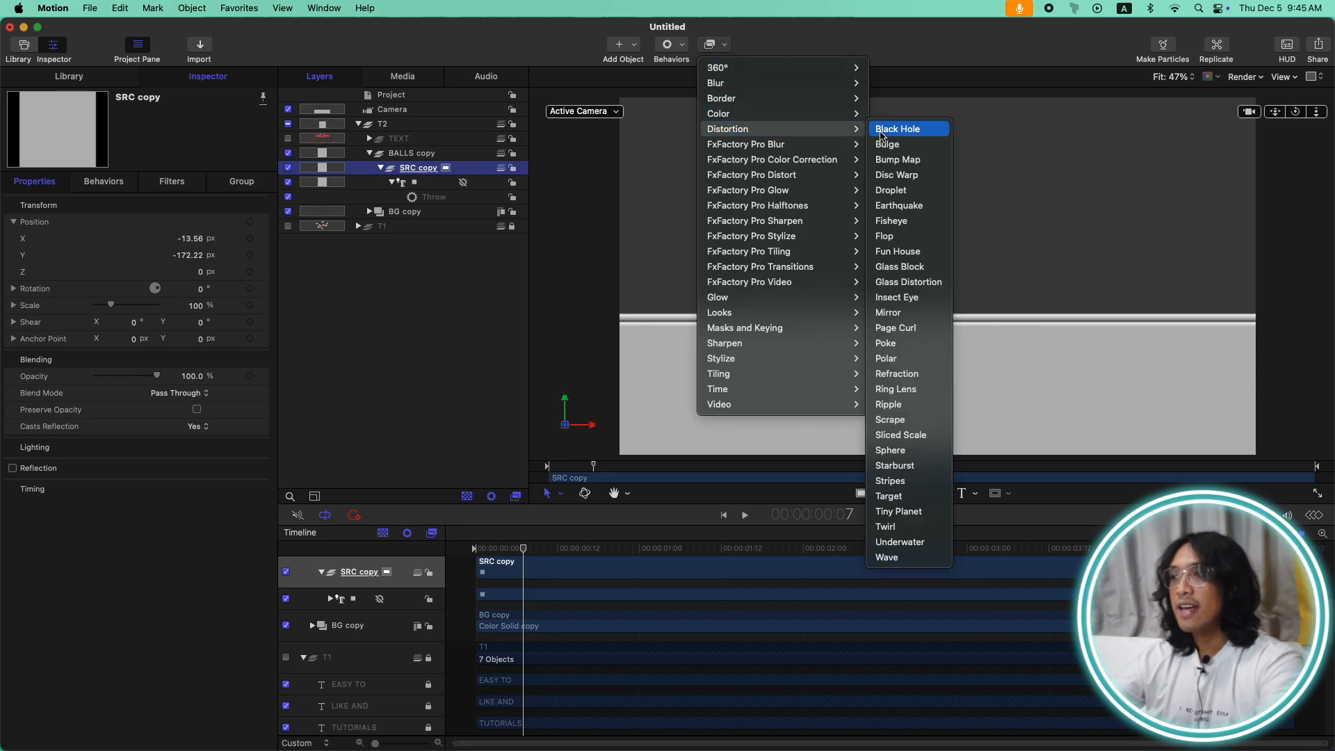
{"action": "left_click", "coordinate": [918, 557]}
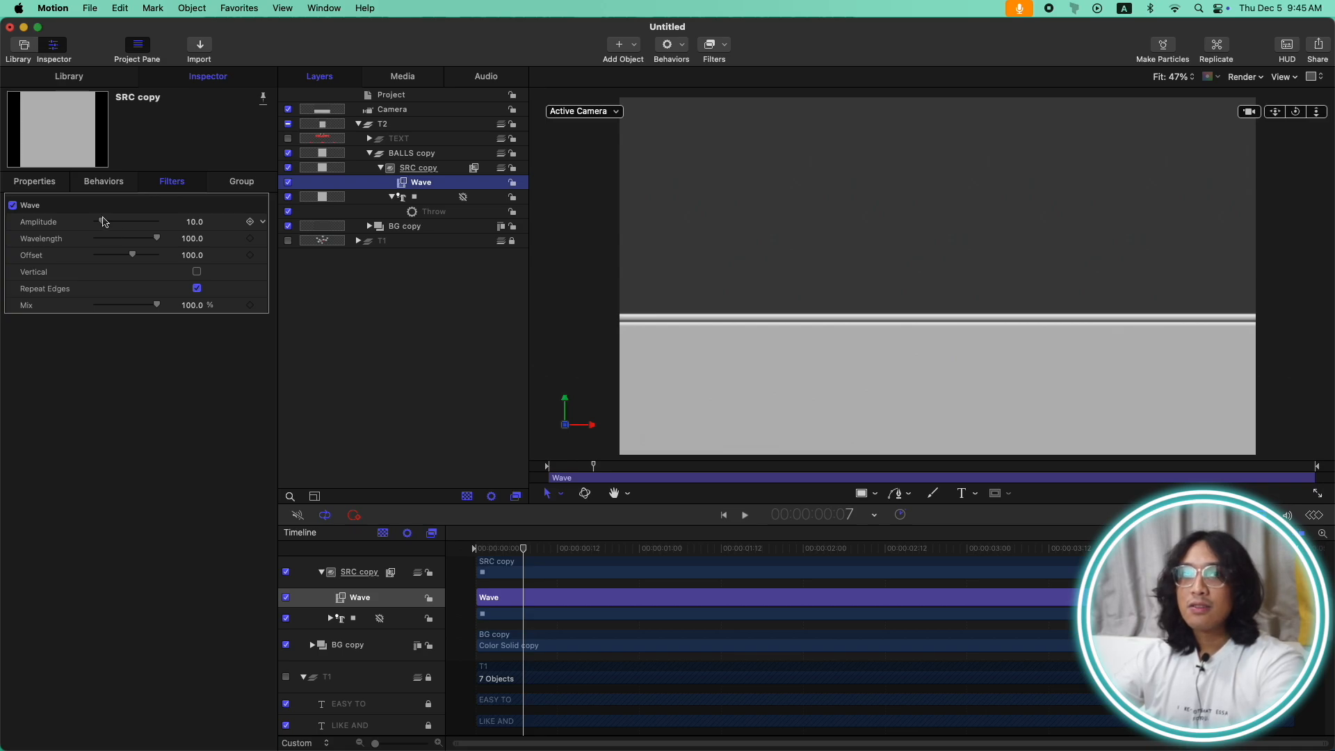
Step: Make the Wave filter vertical and set its wavelength to 245
{"action": "left_click", "coordinate": [199, 273]}
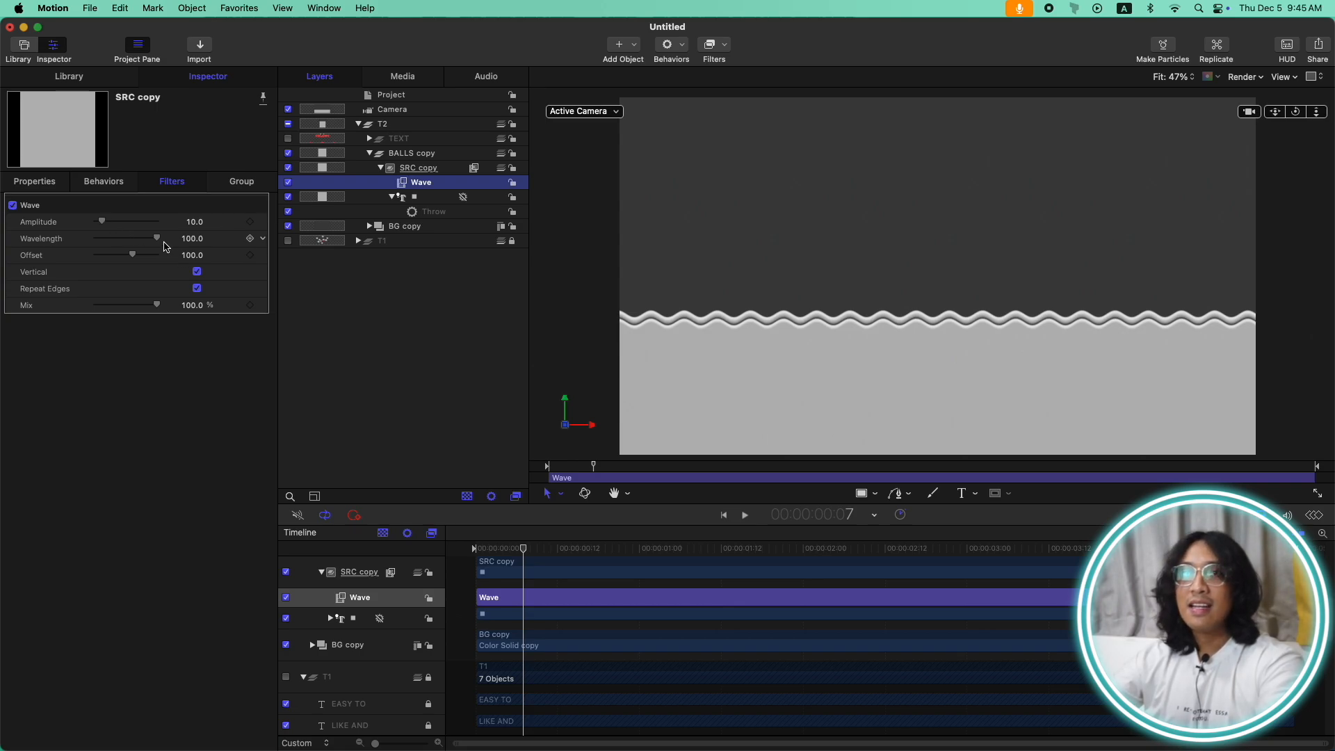
{"action": "left_click_drag", "start_coordinate": [193, 240], "coordinate": [197, 241]}
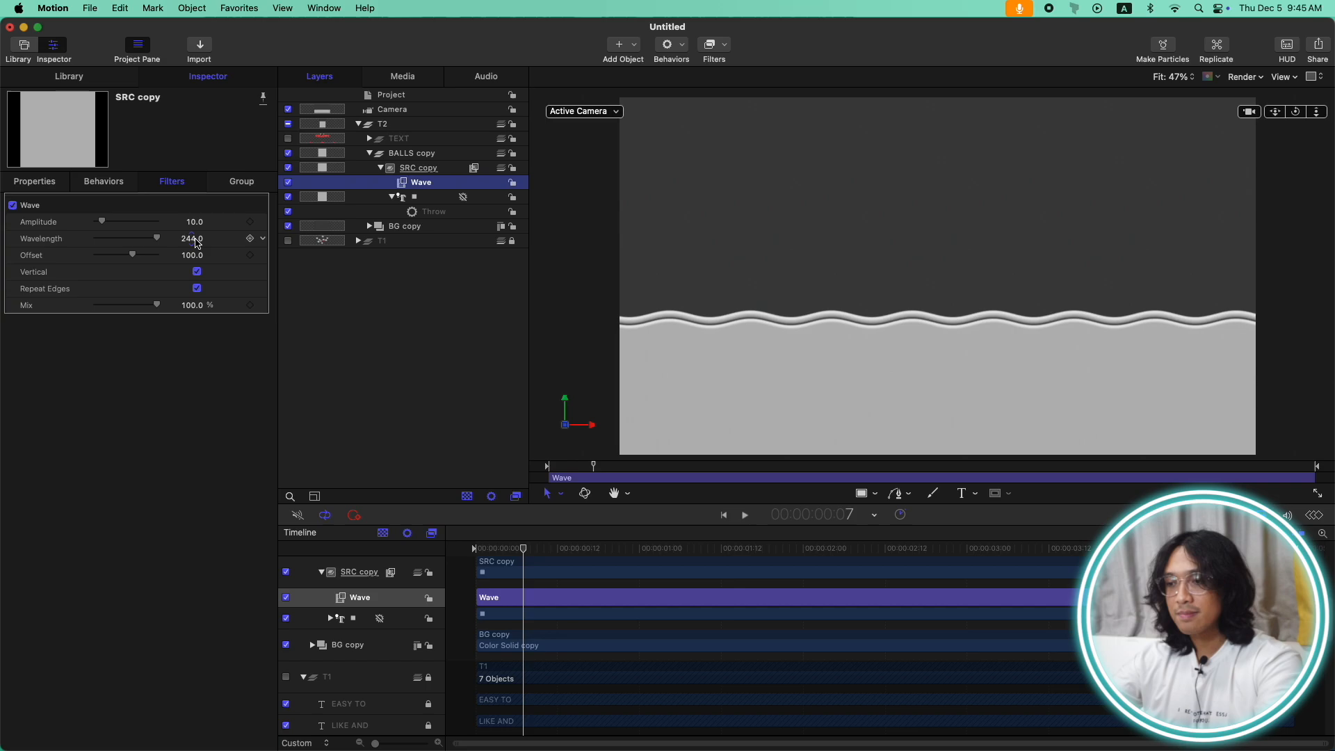
{"action": "left_click", "coordinate": [192, 239]}
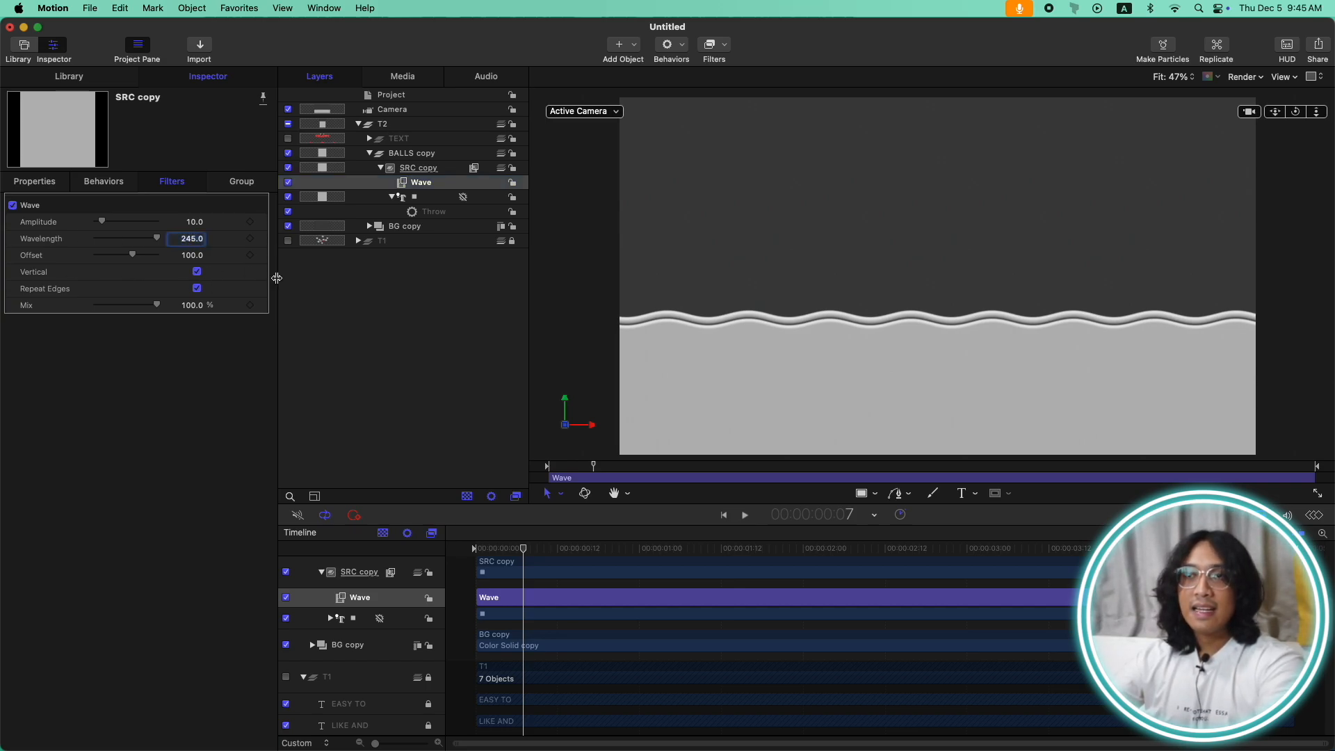
Step: Add a Rate parameter behavior to the Wave filter's Offset
{"action": "left_click", "coordinate": [263, 257]}
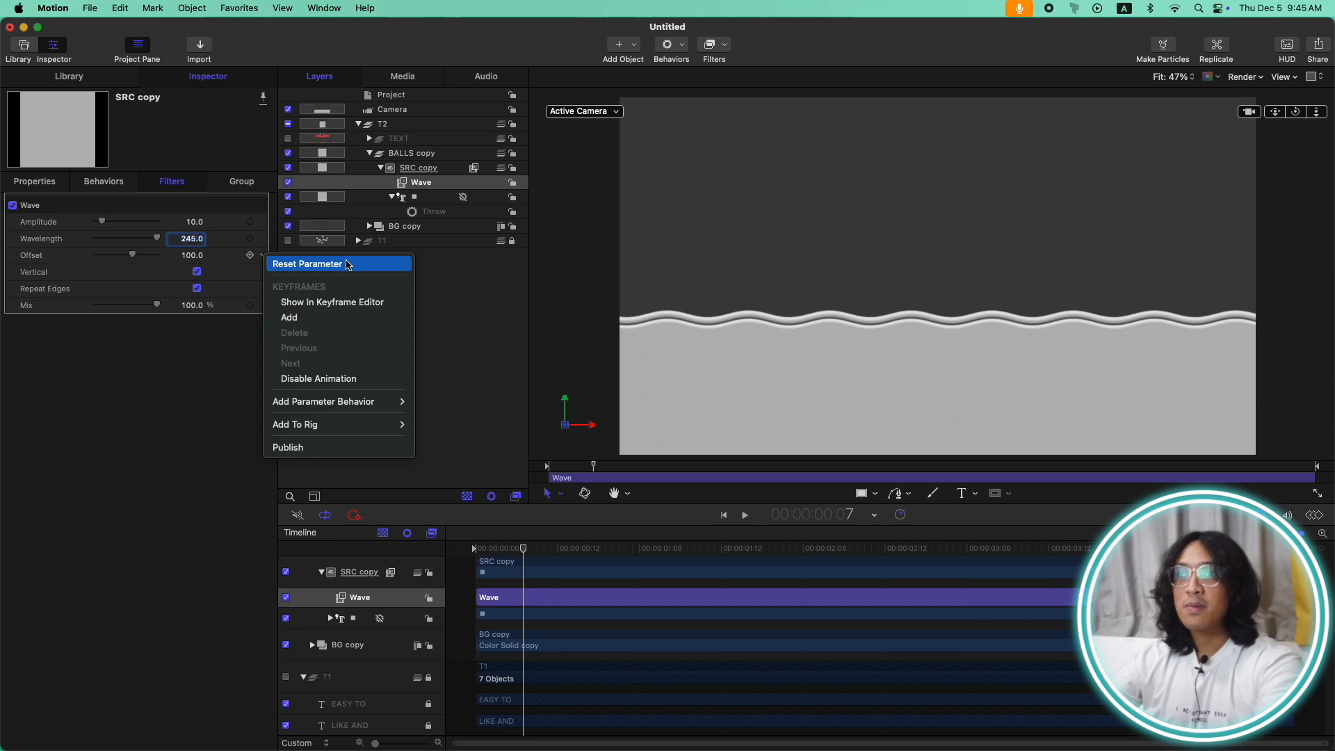
{"action": "mouse_move", "coordinate": [365, 403]}
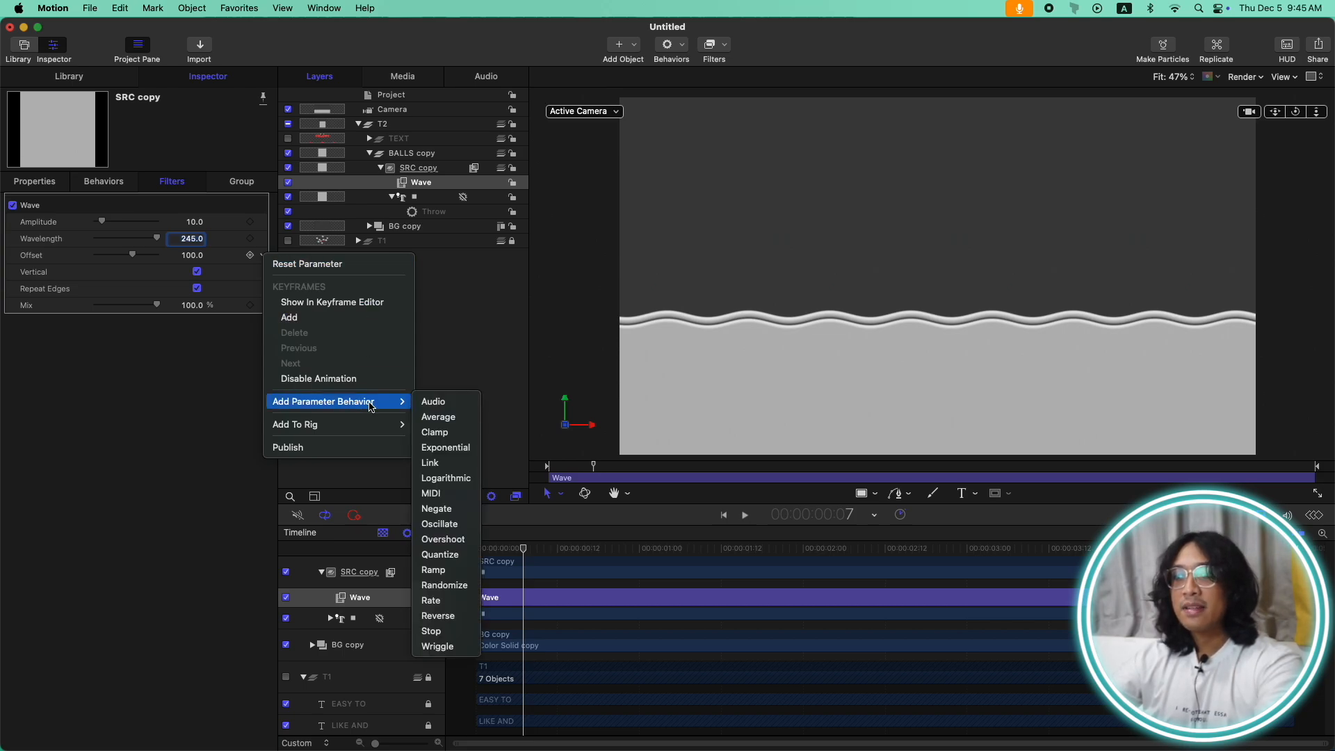
{"action": "left_click", "coordinate": [438, 600]}
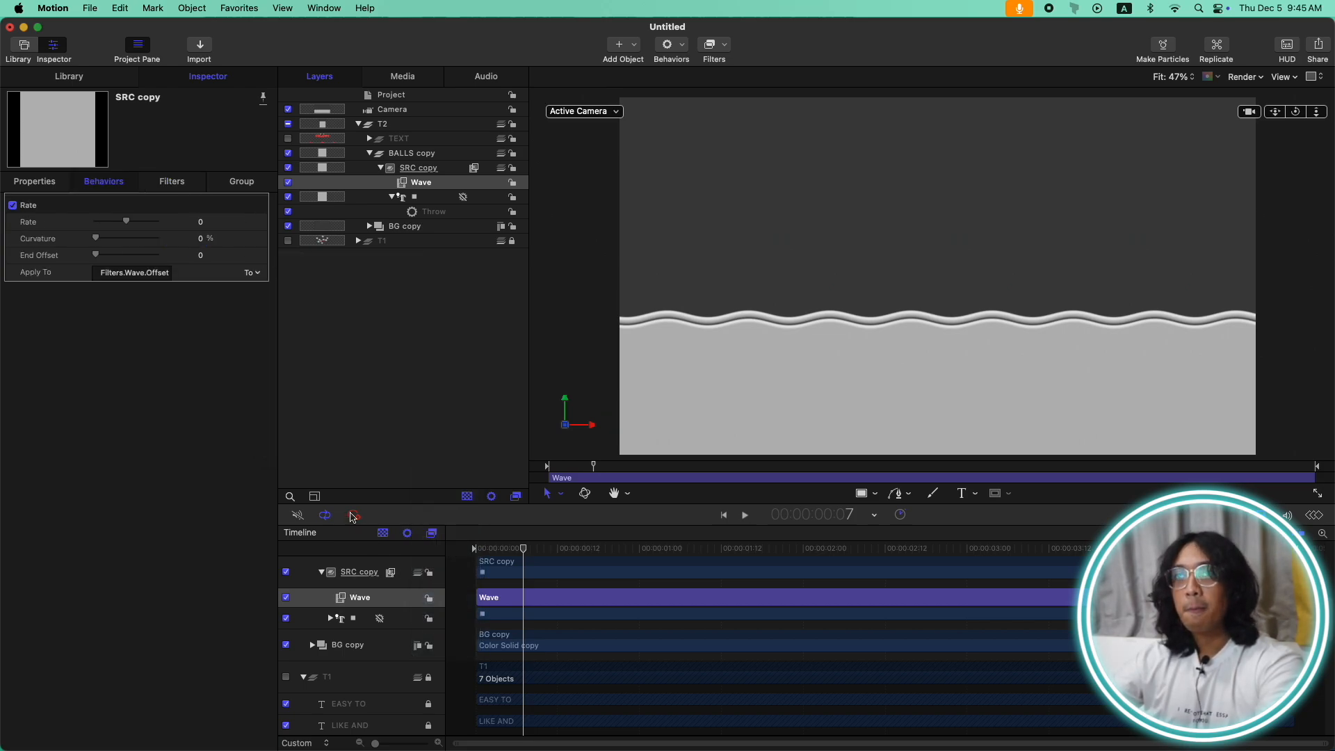
Step: Set the Rate behavior's rate to 20 after trying 25, and play back the wave motion
{"action": "left_click_drag", "start_coordinate": [129, 224], "coordinate": [132, 223]}
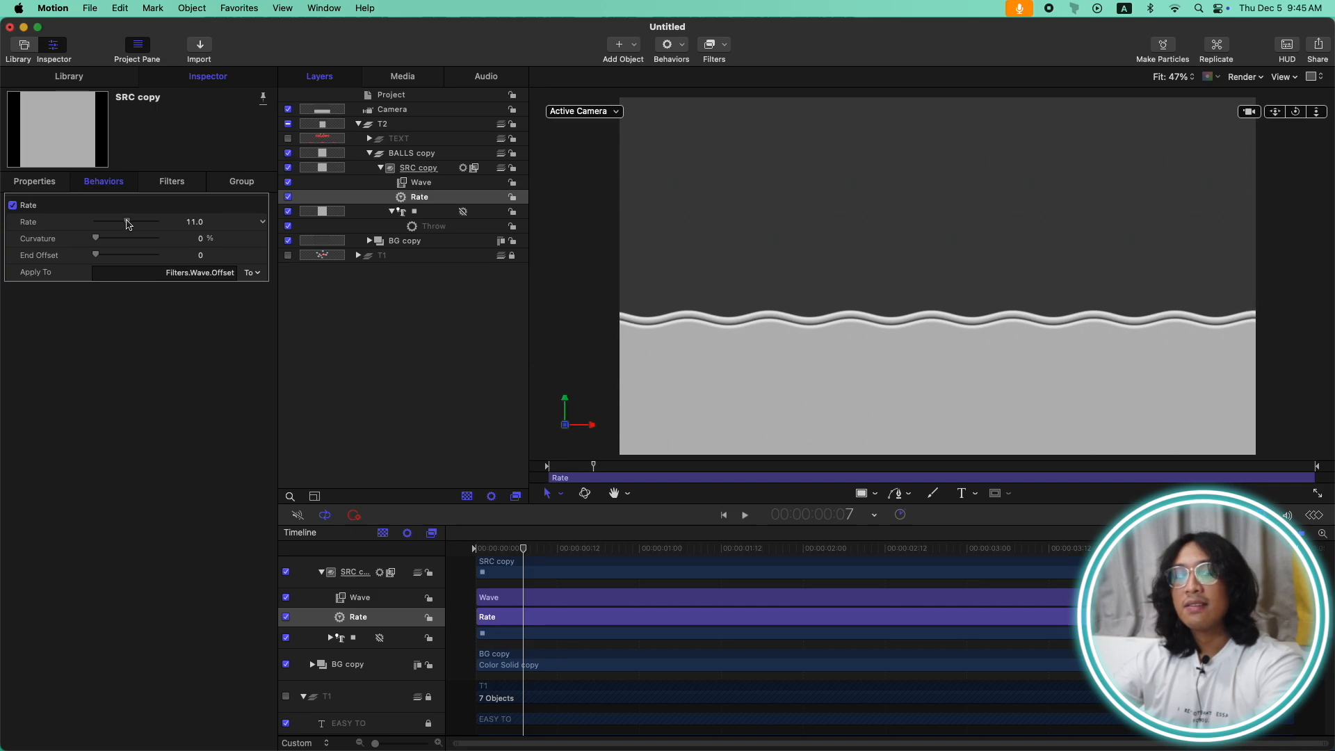
{"action": "left_click", "coordinate": [195, 222]}
{"action": "type", "text": "25"}
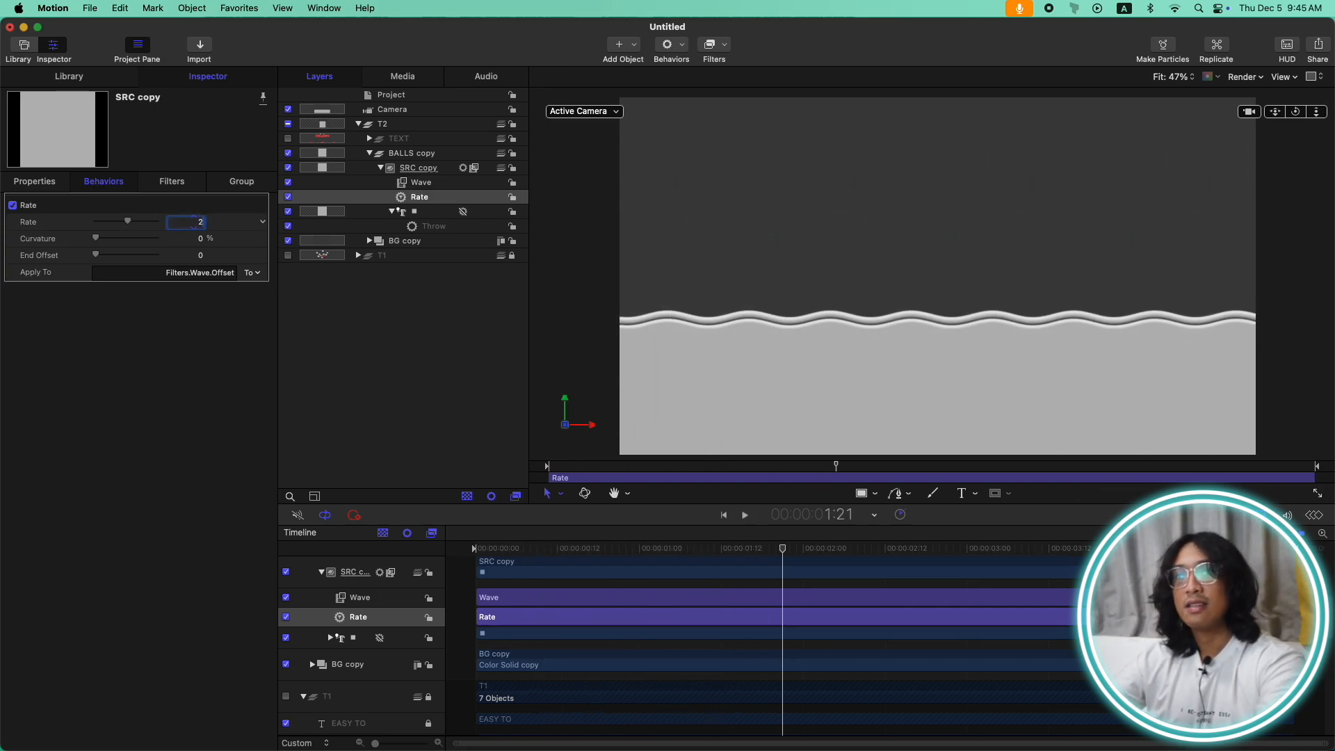
{"action": "key", "text": "Return"}
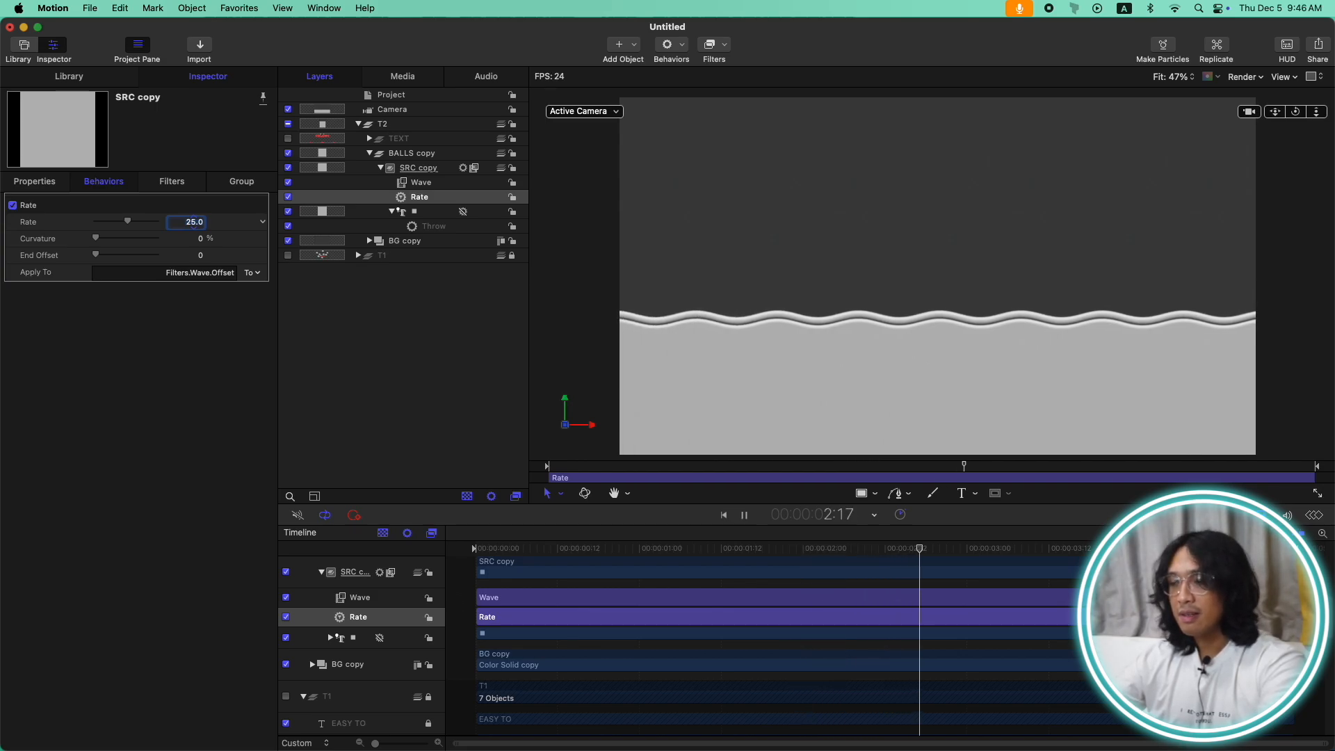
{"action": "type", "text": "20"}
{"action": "key", "text": "Return"}
{"action": "key", "text": "space"}
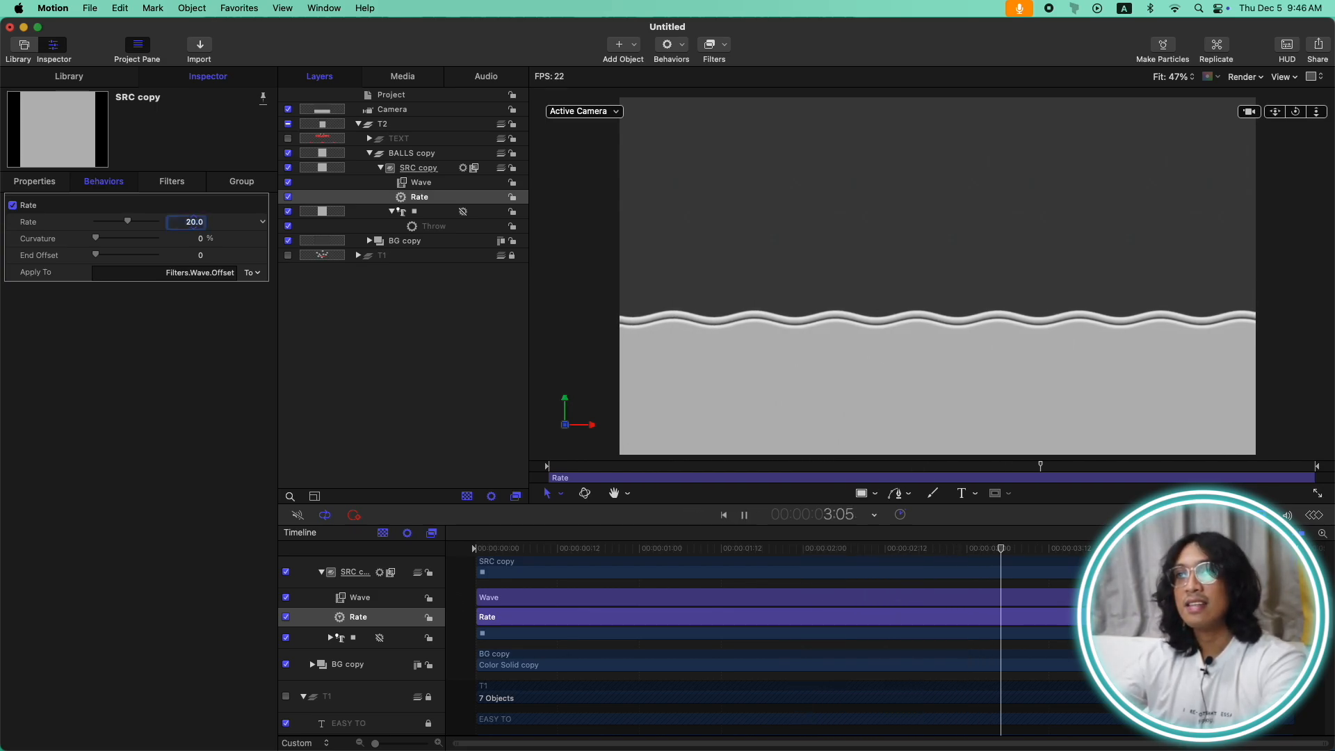
{"action": "key", "text": "space"}
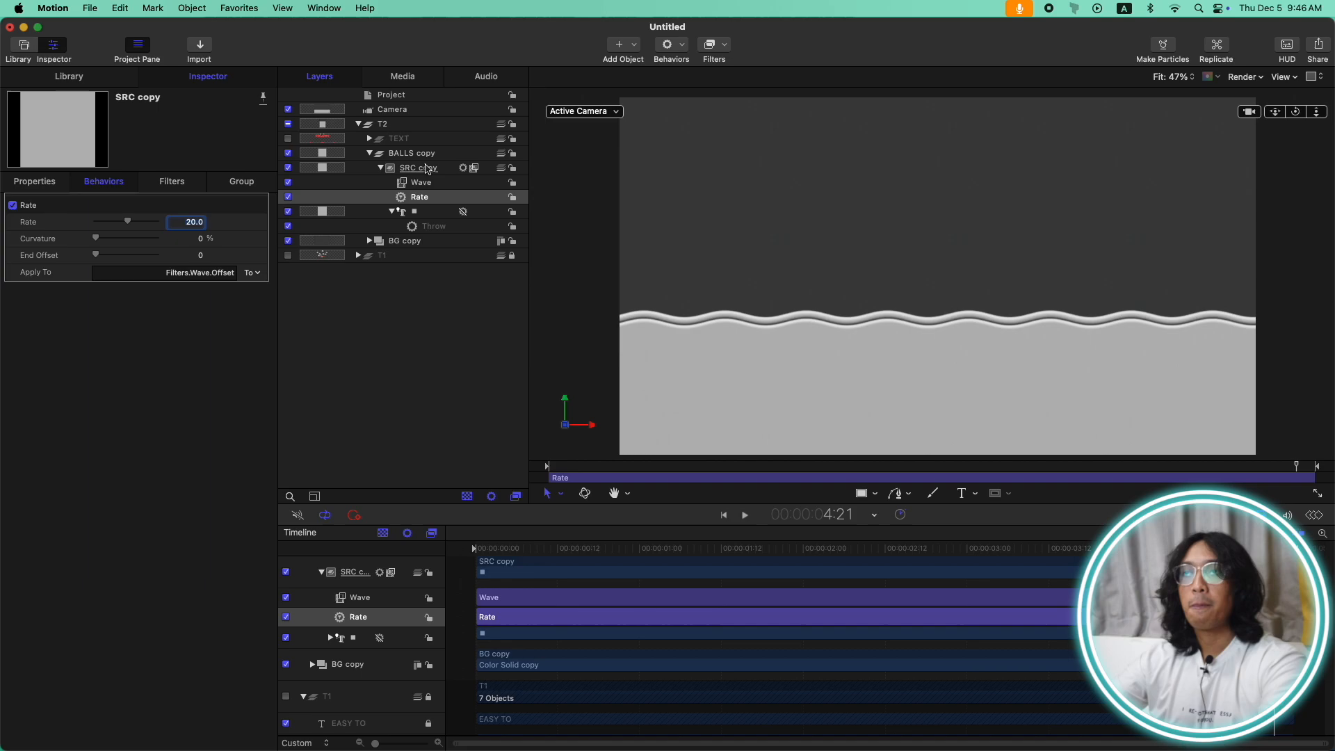
Step: Duplicate the SRC copy group and raise the duplicate to a Y position of about -50 px
{"action": "left_click", "coordinate": [422, 169]}
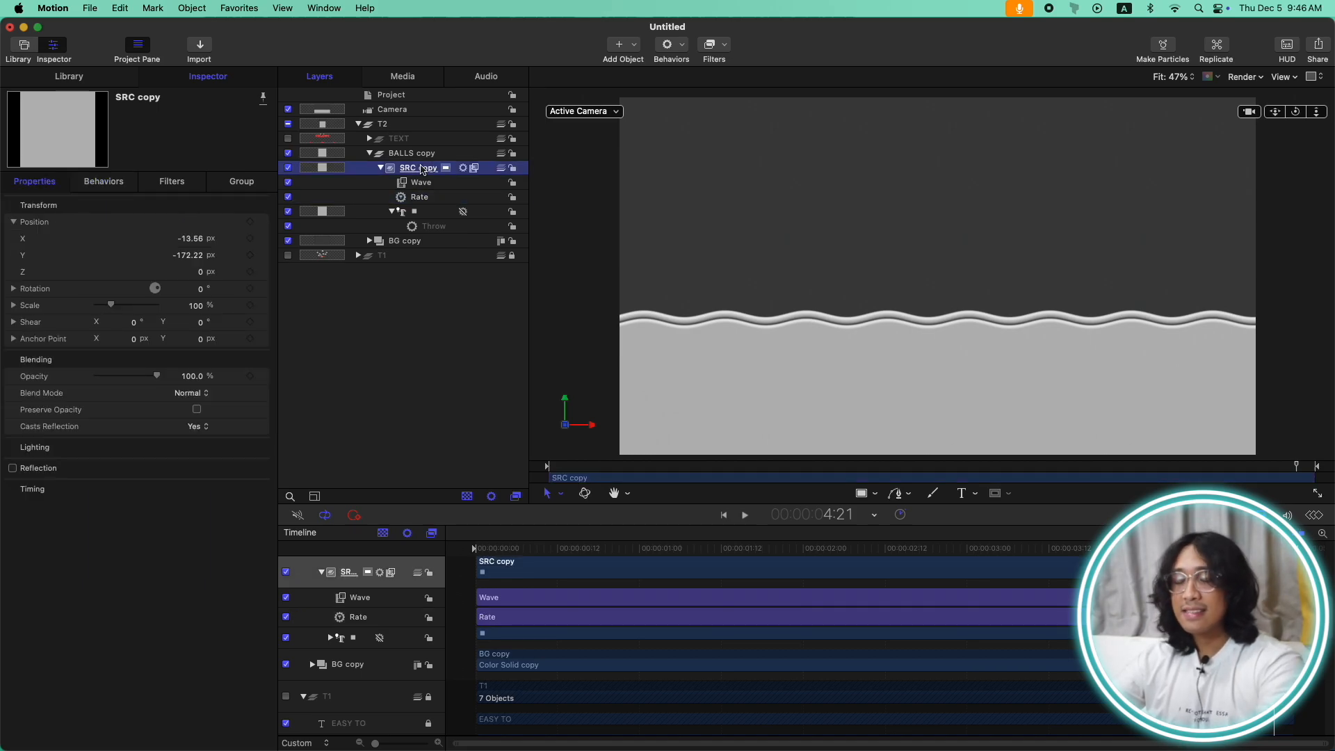
{"action": "left_click", "coordinate": [380, 168]}
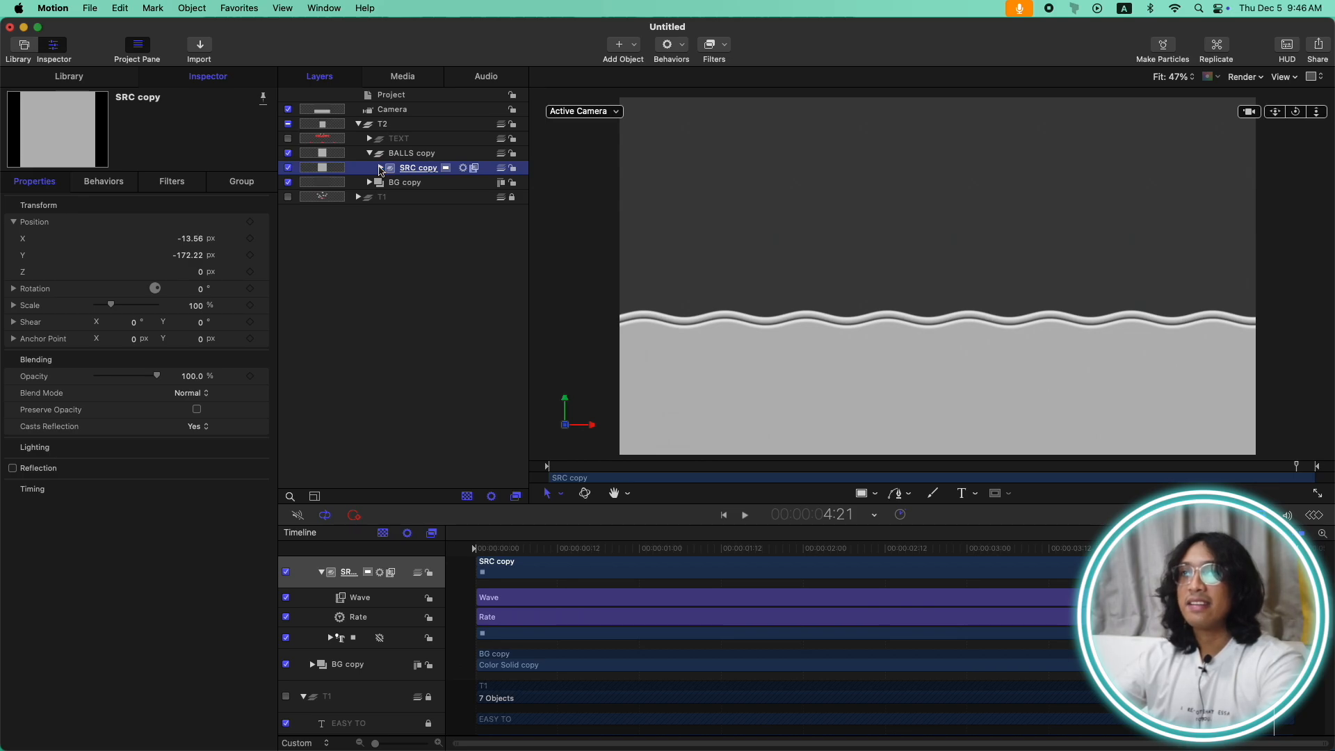
{"action": "key", "text": "super+d"}
{"action": "left_click_drag", "start_coordinate": [561, 549], "coordinate": [470, 545]}
{"action": "left_click", "coordinate": [35, 180]}
{"action": "left_click_drag", "start_coordinate": [188, 255], "coordinate": [382, 215]}
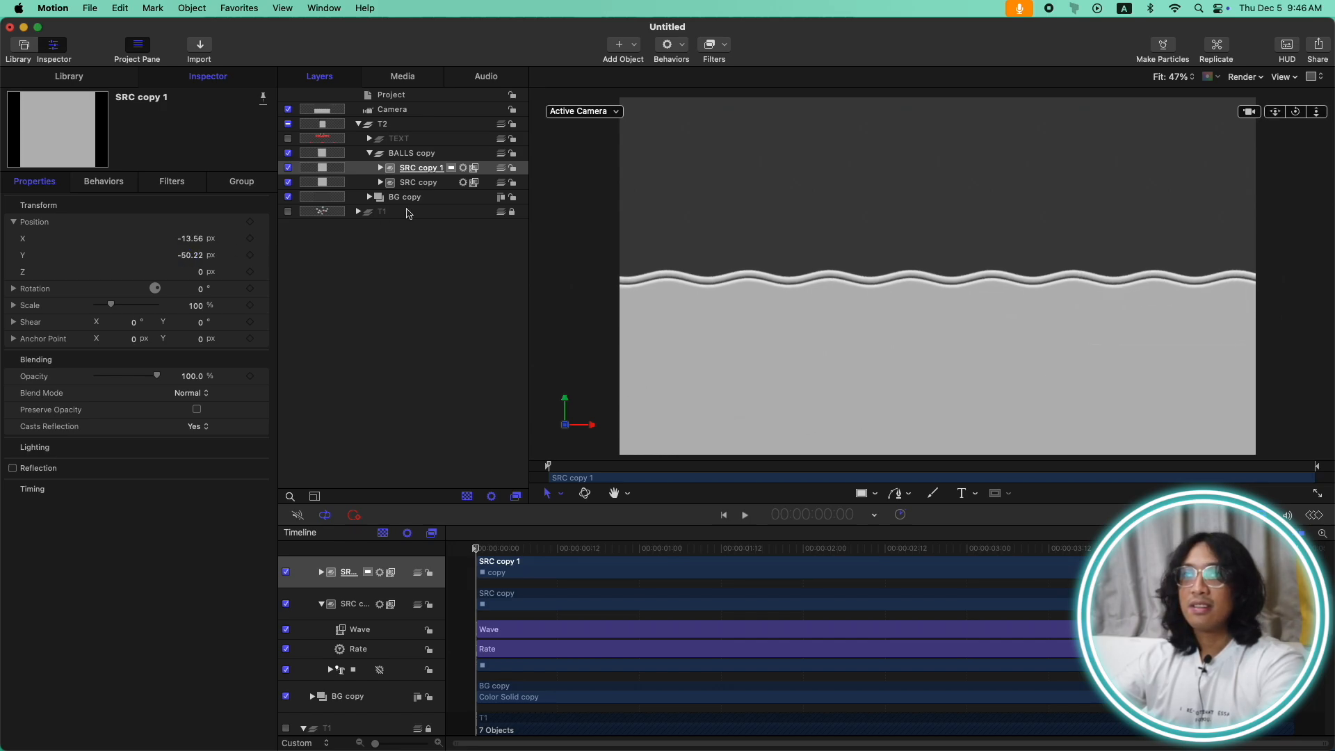
Step: Change the plastic substance color of the square in the duplicated group to bright red
{"action": "left_click", "coordinate": [381, 168]}
{"action": "left_click", "coordinate": [429, 212]}
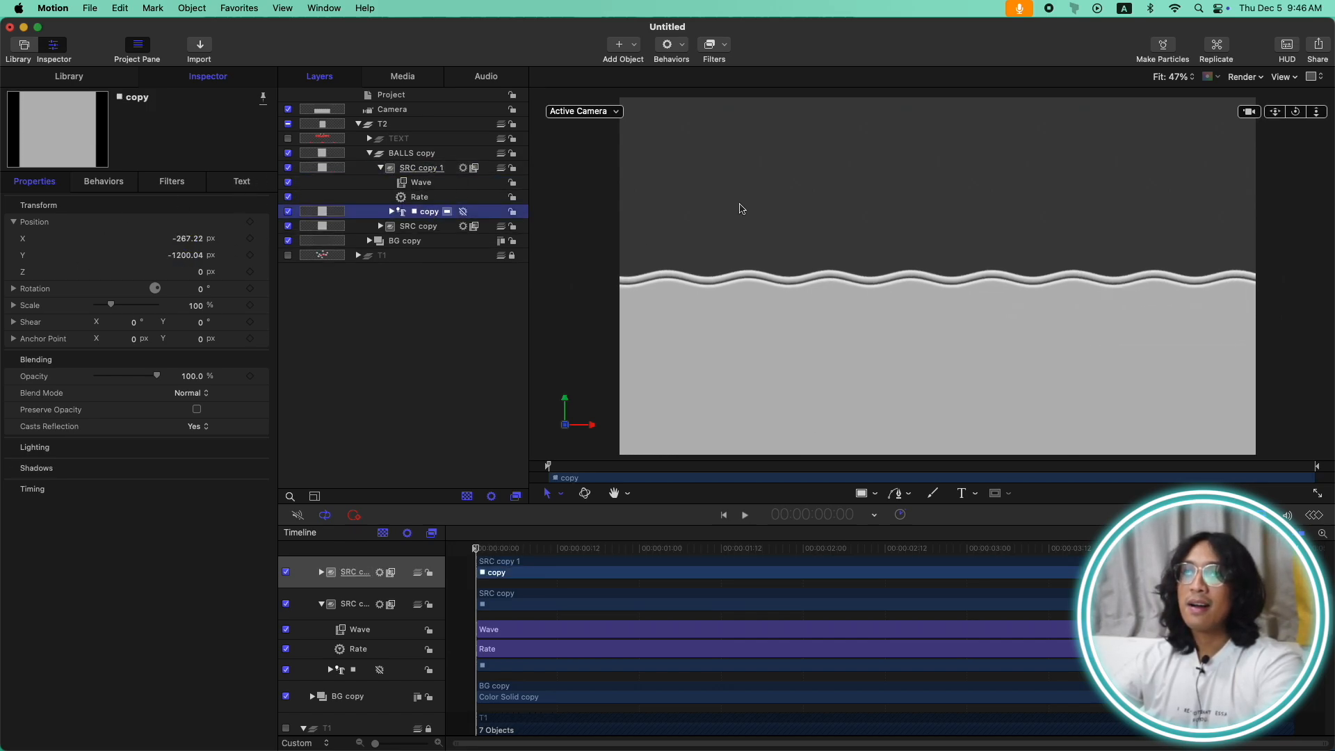
{"action": "left_click", "coordinate": [238, 185]}
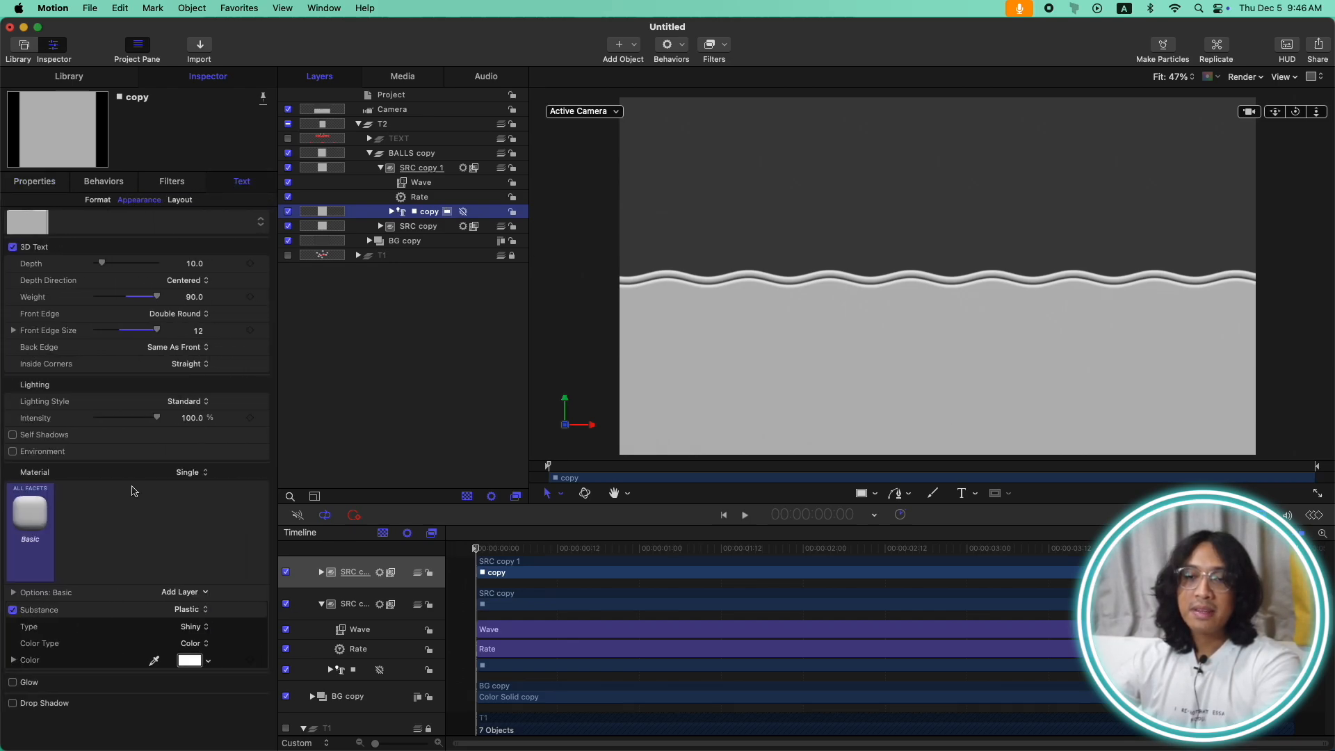
{"action": "left_click", "coordinate": [190, 660]}
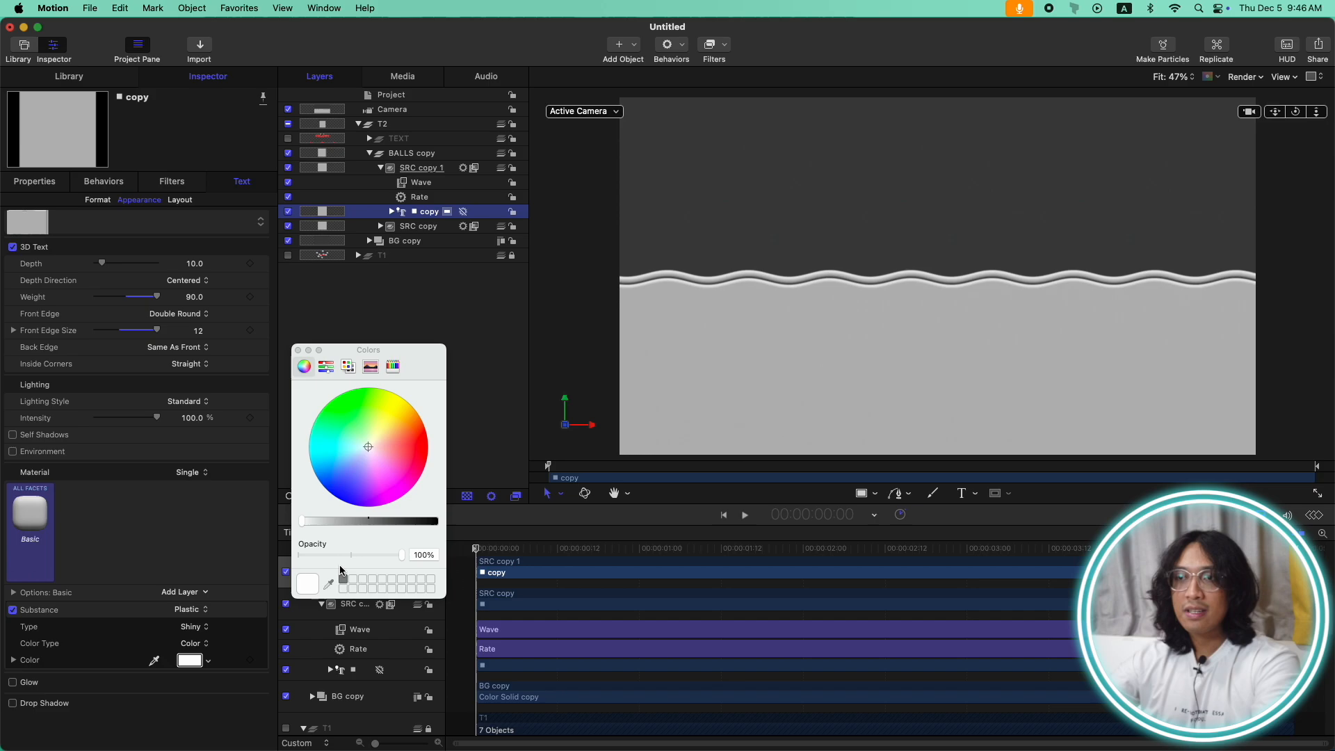
{"action": "left_click", "coordinate": [389, 450]}
{"action": "left_click_drag", "start_coordinate": [391, 450], "coordinate": [402, 449]}
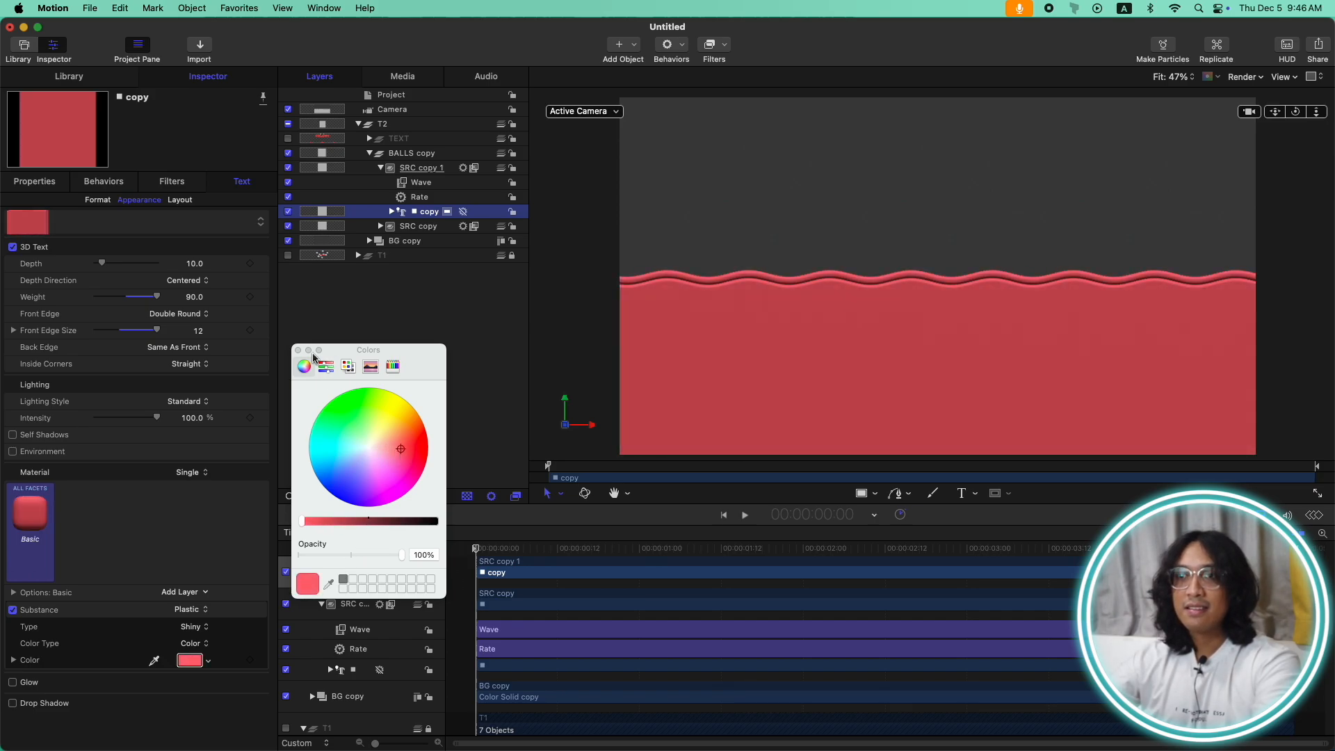
{"action": "left_click", "coordinate": [412, 447]}
{"action": "left_click", "coordinate": [297, 349]}
Step: Send the red wave group backward so it sits below the original SRC copy group in the layer order
{"action": "left_click", "coordinate": [443, 168]}
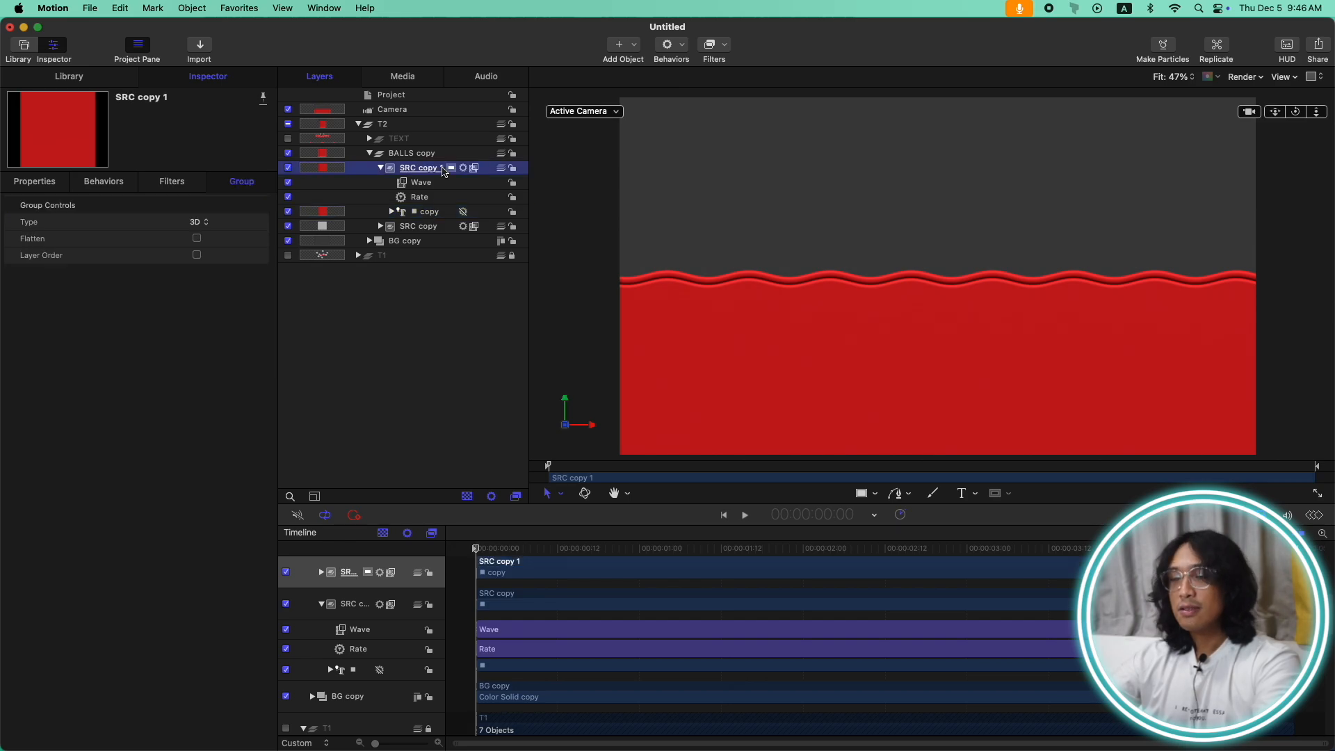
{"action": "left_click", "coordinate": [381, 168]}
{"action": "key", "text": "super+bracketleft"}
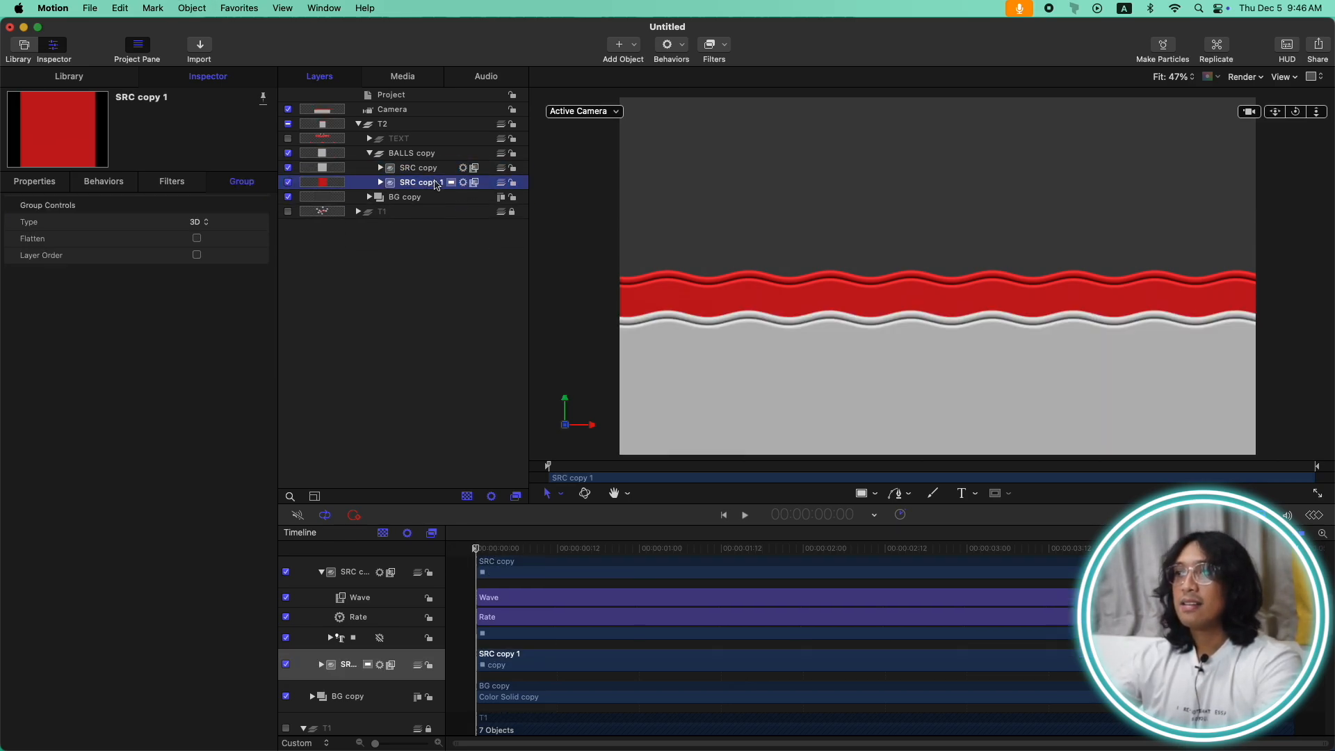
Step: Set the red wave group's Wave filter to an amplitude of 16 and a wavelength of 300
{"action": "left_click", "coordinate": [381, 182]}
{"action": "left_click", "coordinate": [425, 198]}
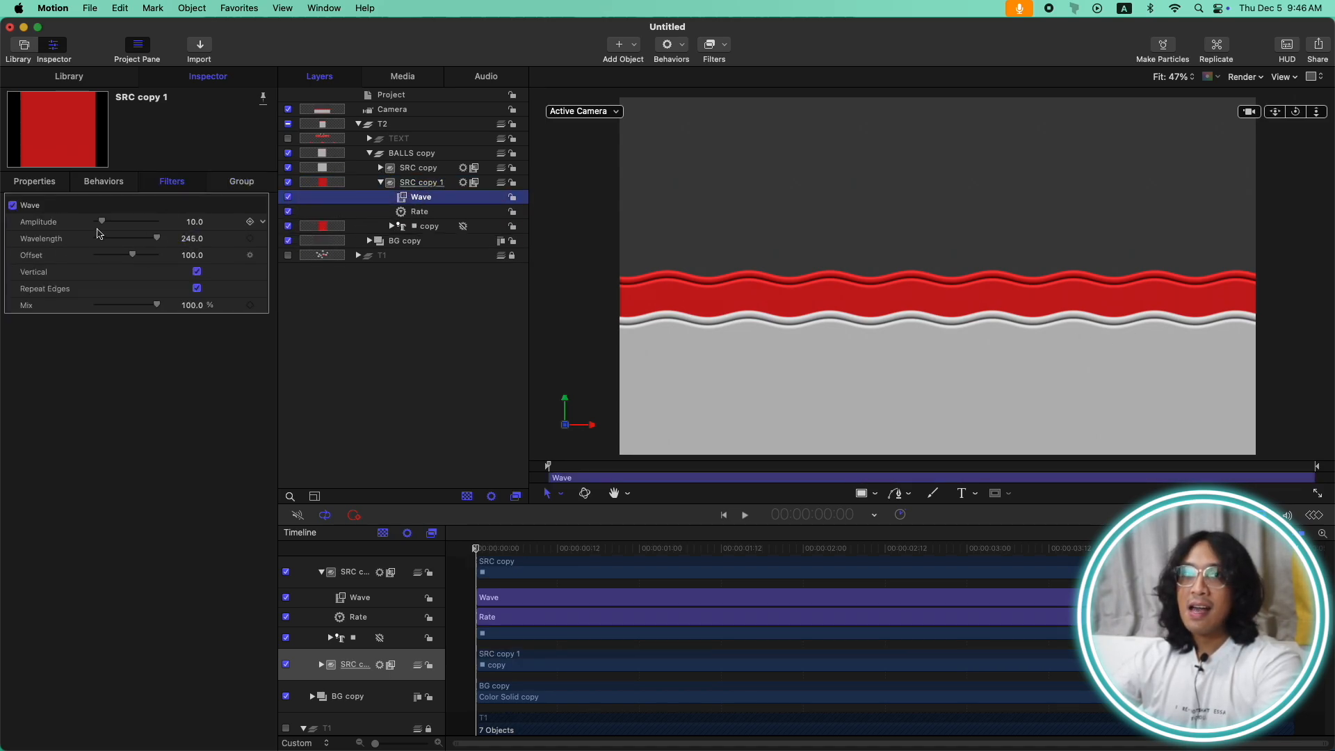
{"action": "left_click_drag", "start_coordinate": [105, 225], "coordinate": [109, 225]}
{"action": "mouse_move", "coordinate": [190, 240]}
{"action": "left_mouse_down"}
{"action": "mouse_move", "coordinate": [190, 224]}
{"action": "mouse_move", "coordinate": [191, 235]}
{"action": "left_mouse_up"}
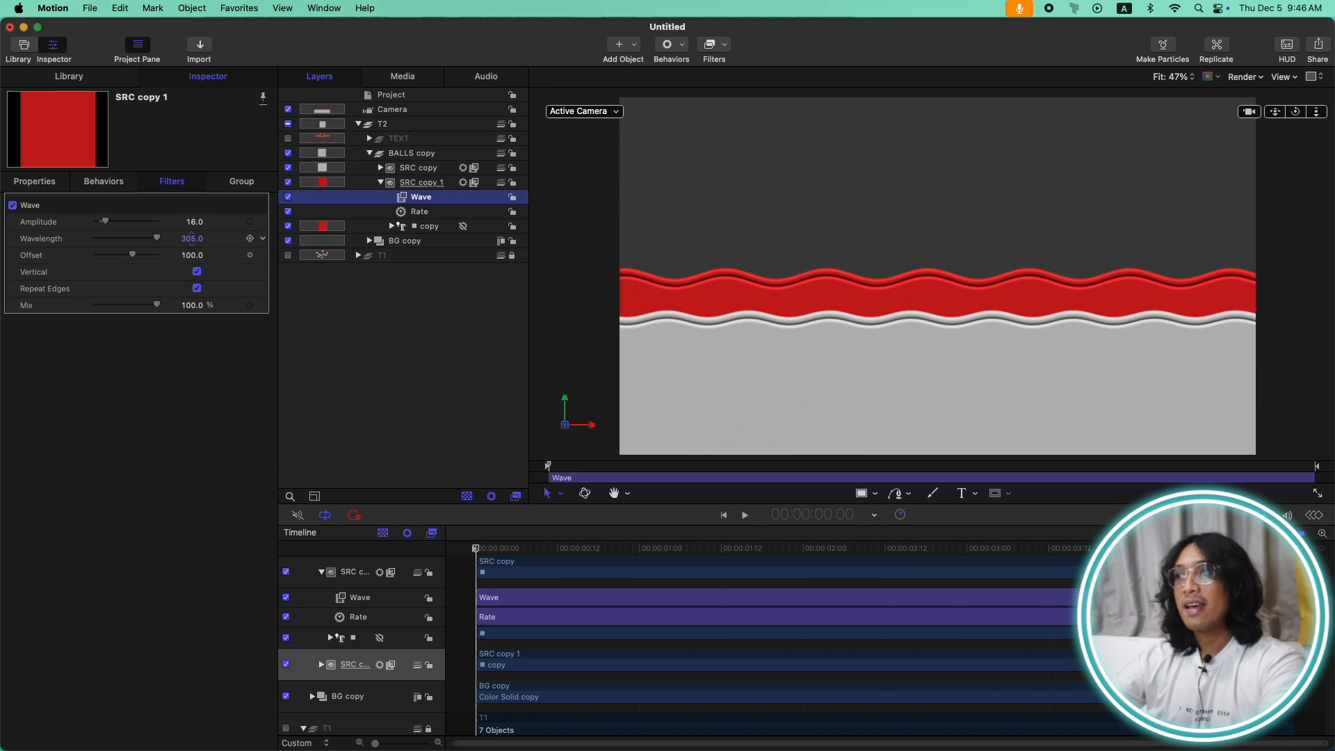
{"action": "left_click", "coordinate": [191, 238]}
{"action": "type", "text": "300"}
{"action": "key", "text": "Return"}
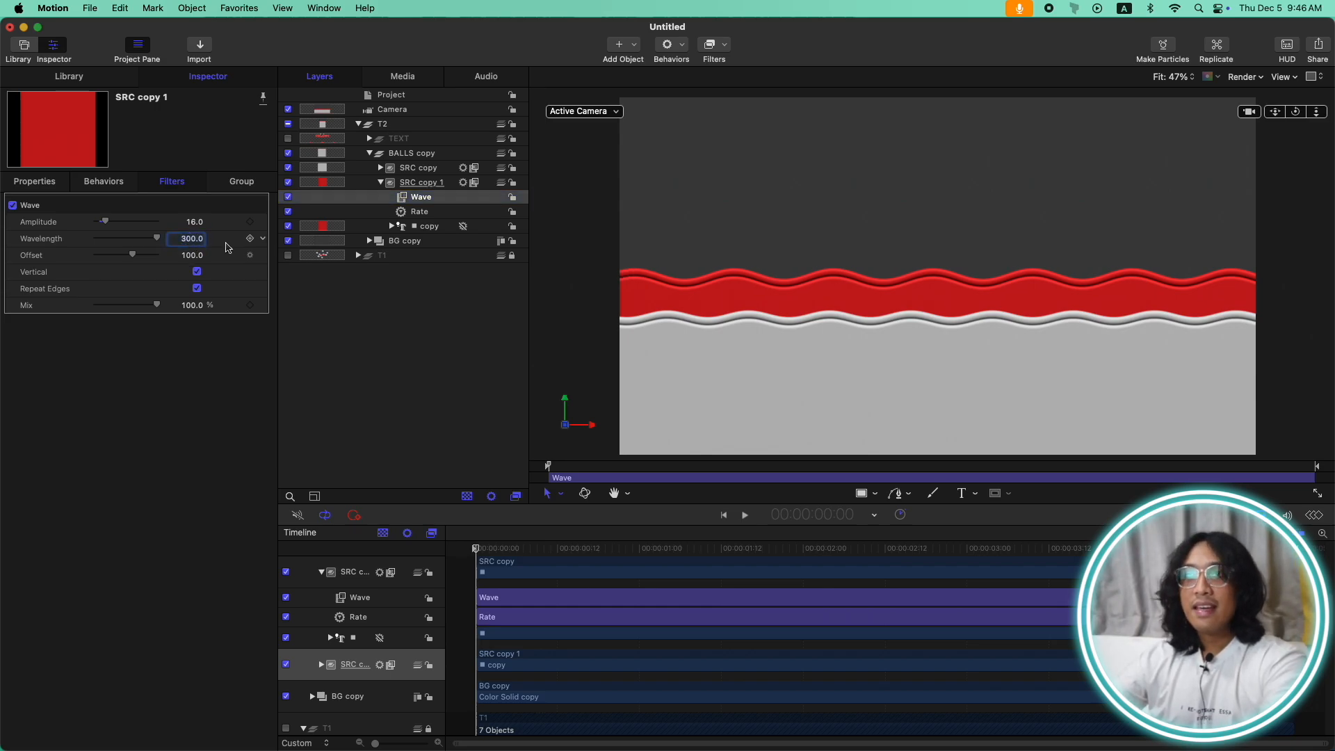
Step: Set the red wave group's Rate behavior to a rate of -20 and play back the motion
{"action": "left_click", "coordinate": [438, 212]}
{"action": "left_click", "coordinate": [195, 224]}
{"action": "key", "text": "Left"}
{"action": "type", "text": "-"}
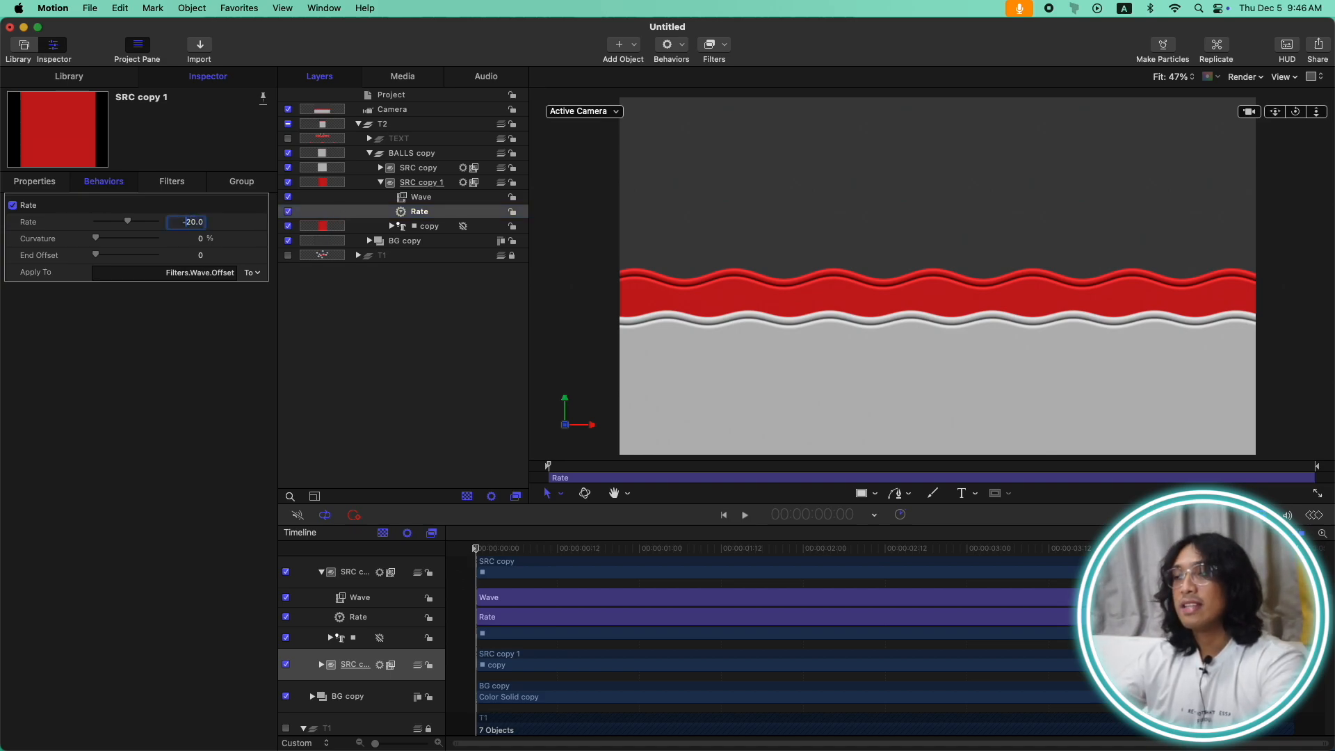
{"action": "key", "text": "space"}
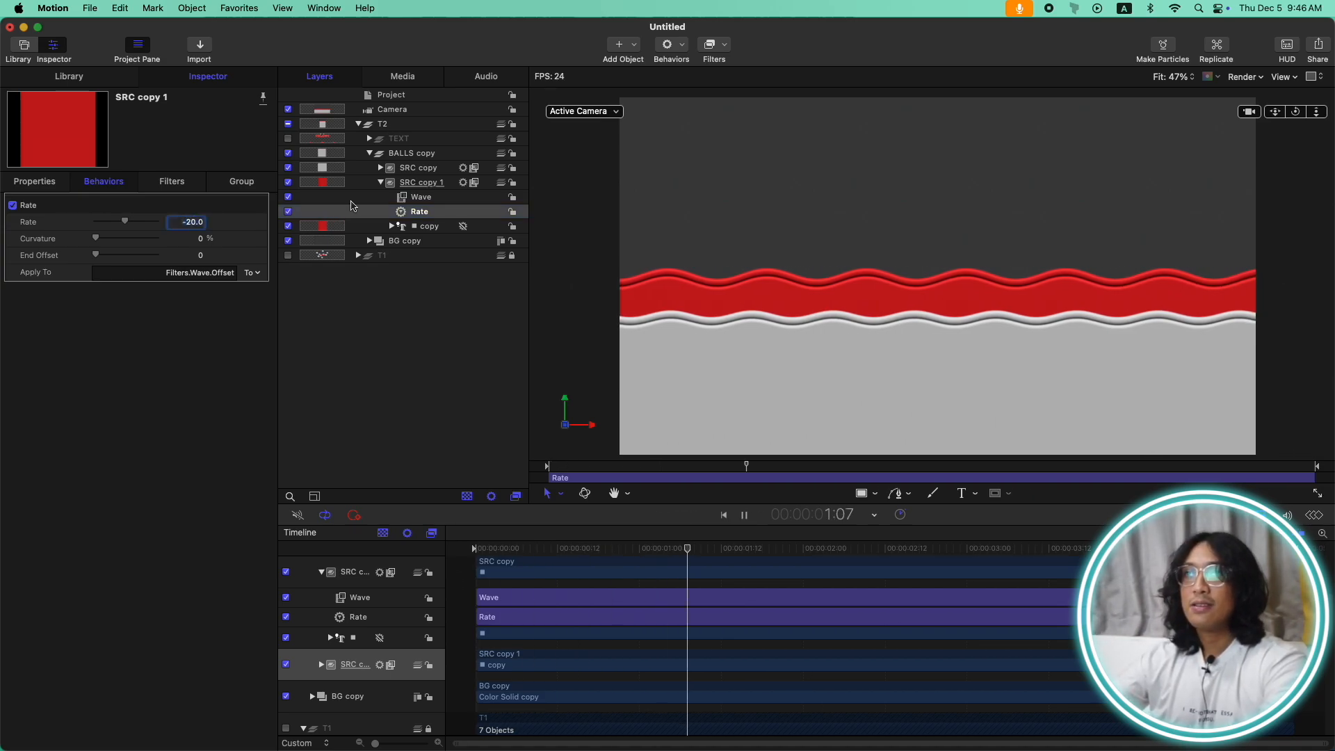
Step: Duplicate the red wave group, send the duplicate below the original, and raise it to a Y position of about 56 px
{"action": "left_click", "coordinate": [382, 182]}
{"action": "left_click", "coordinate": [421, 185]}
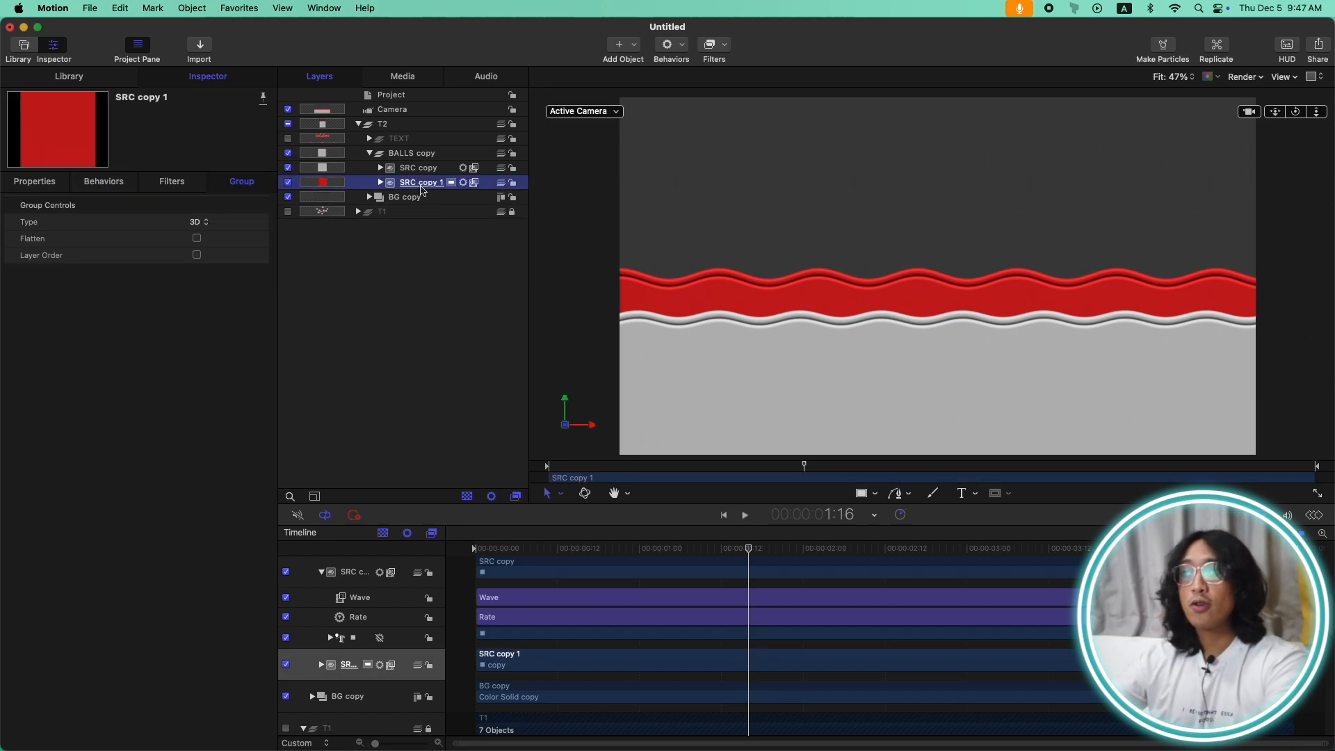
{"action": "key", "text": "super+d"}
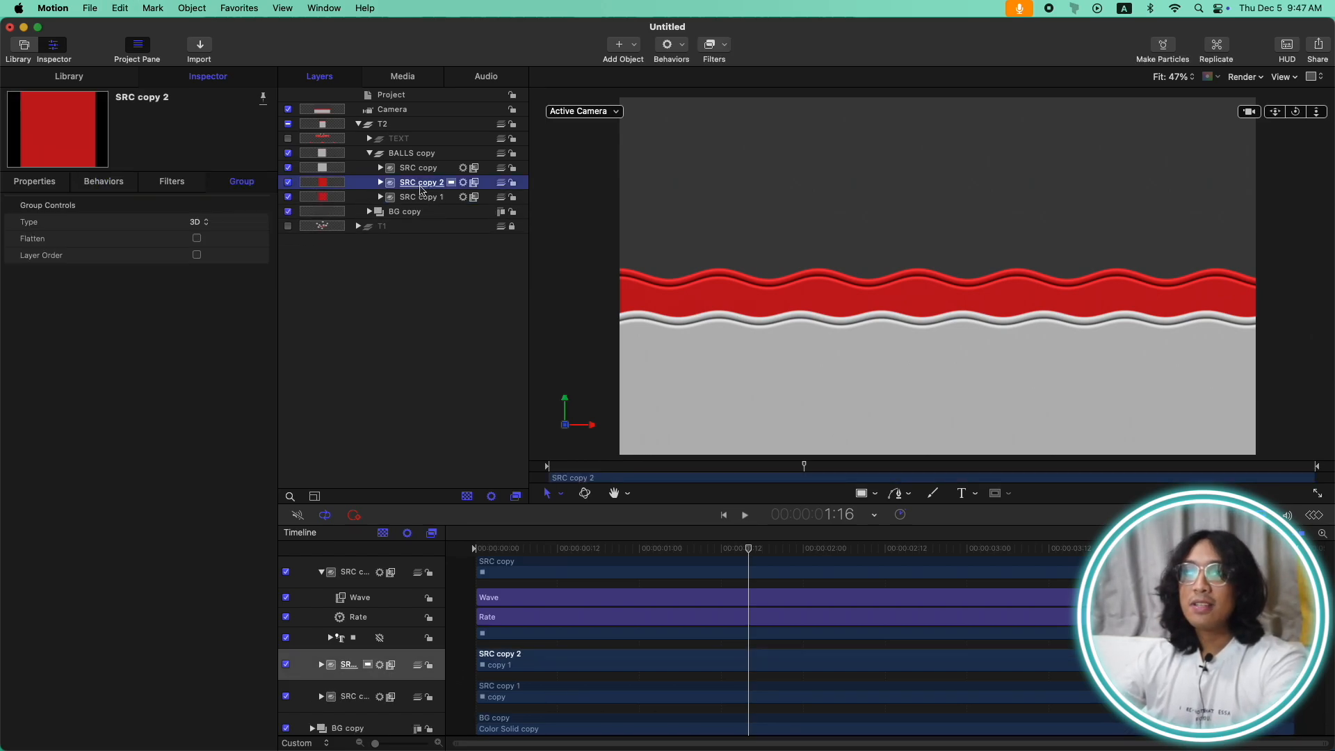
{"action": "key", "text": "super+bracketleft"}
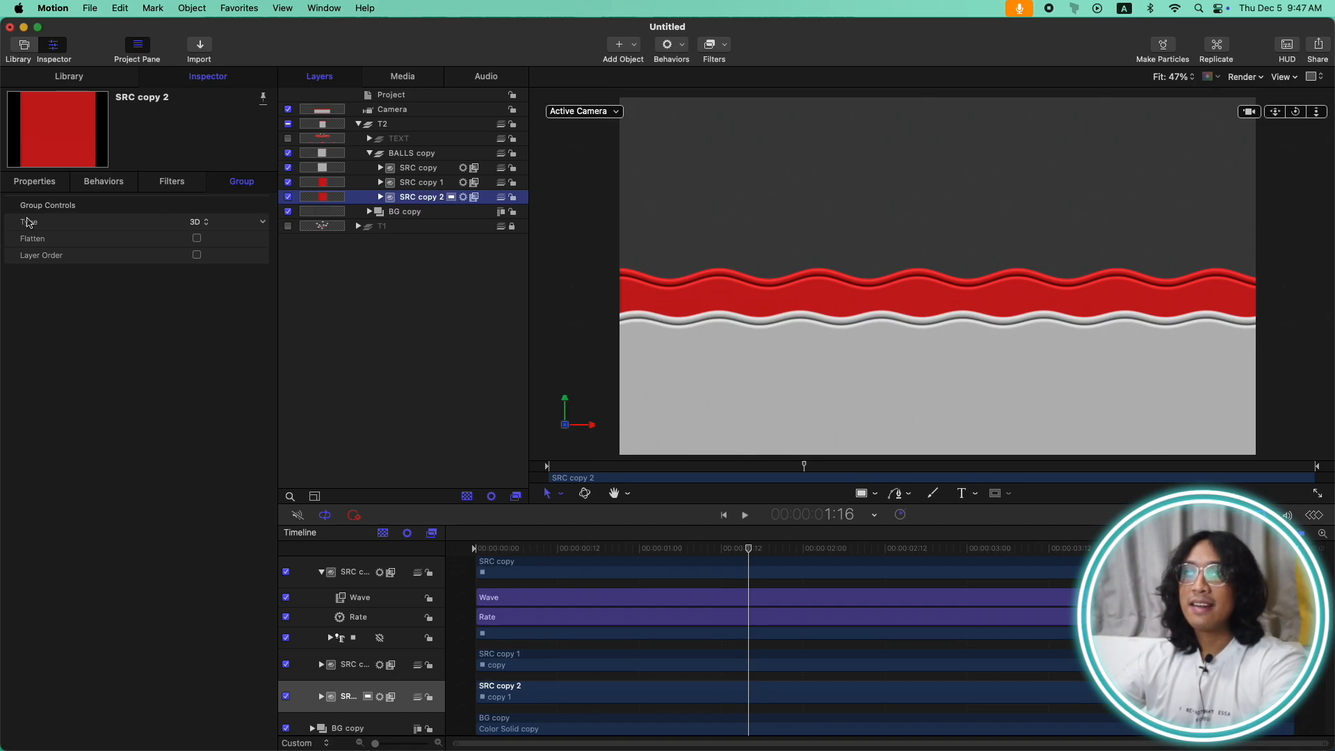
{"action": "left_click", "coordinate": [37, 182]}
{"action": "left_click_drag", "start_coordinate": [190, 256], "coordinate": [443, 245]}
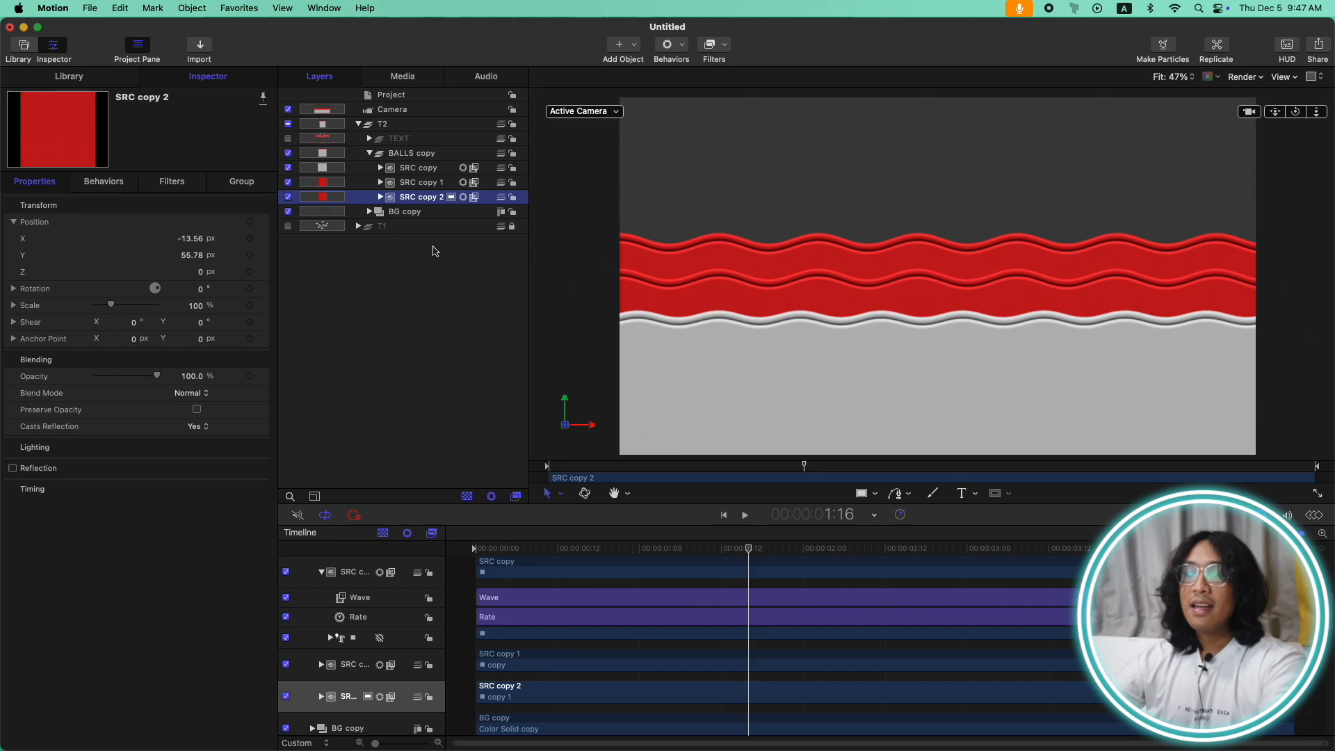
Step: Change the plastic substance color of the square in the SRC copy 2 group to bright blue
{"action": "left_click", "coordinate": [381, 198]}
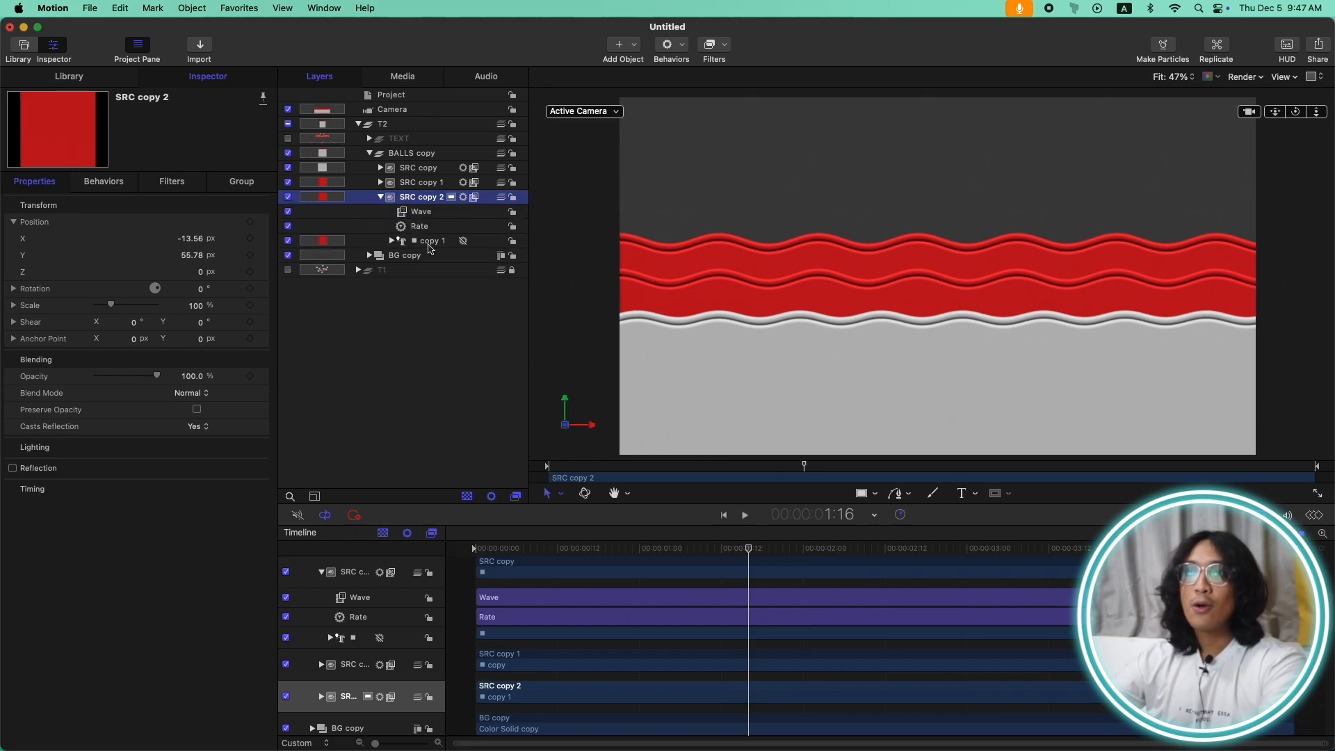
{"action": "left_click", "coordinate": [429, 244]}
{"action": "left_click", "coordinate": [232, 182]}
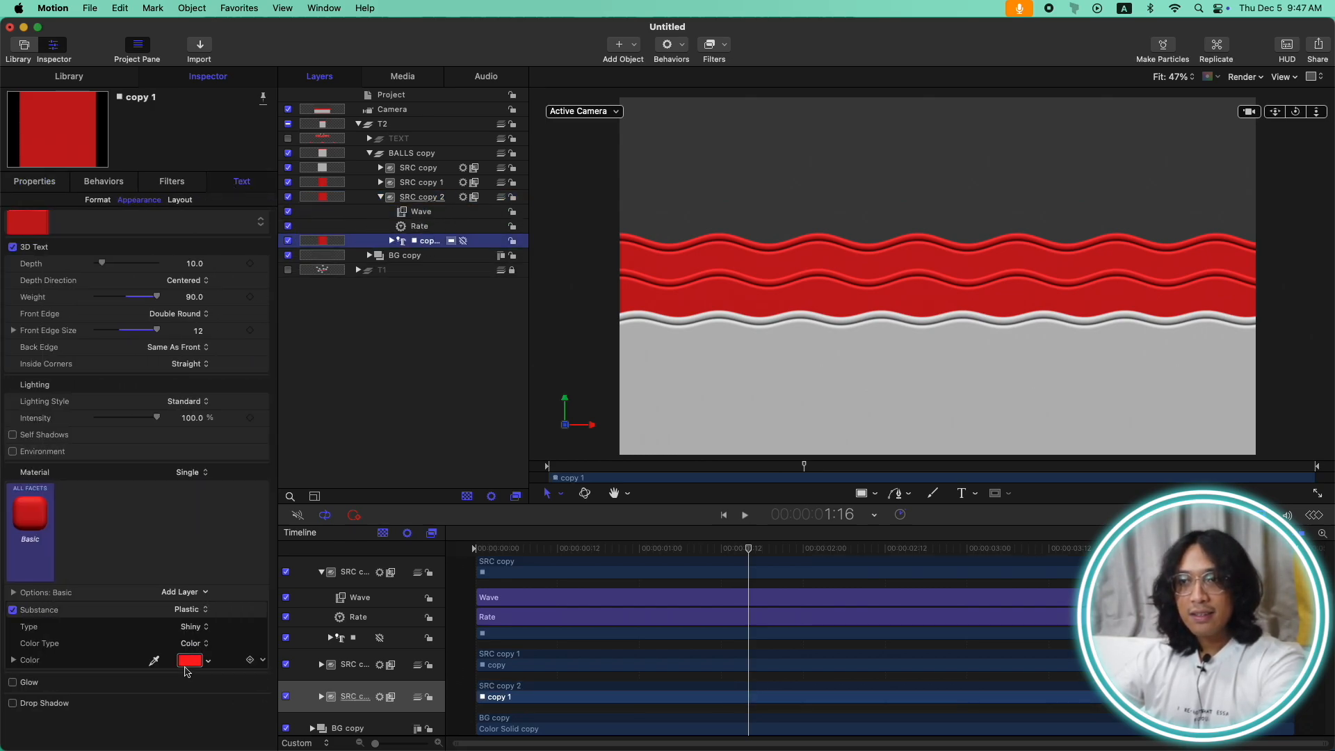
{"action": "left_click", "coordinate": [190, 661]}
{"action": "mouse_move", "coordinate": [412, 451]}
{"action": "left_mouse_down"}
{"action": "mouse_move", "coordinate": [391, 395]}
{"action": "mouse_move", "coordinate": [411, 393]}
{"action": "mouse_move", "coordinate": [369, 381]}
{"action": "mouse_move", "coordinate": [327, 381]}
{"action": "mouse_move", "coordinate": [289, 425]}
{"action": "mouse_move", "coordinate": [314, 378]}
{"action": "mouse_move", "coordinate": [270, 456]}
{"action": "mouse_move", "coordinate": [276, 514]}
{"action": "left_mouse_up"}
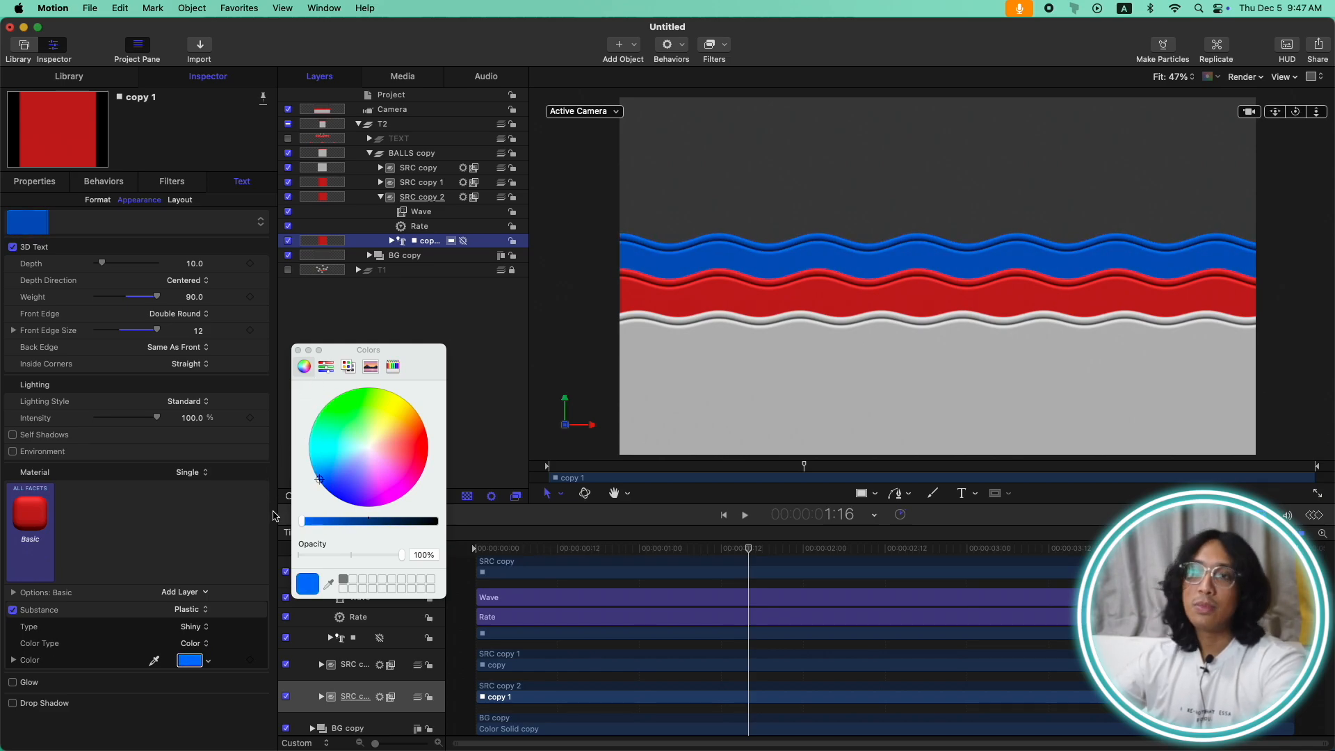
{"action": "left_click", "coordinate": [298, 350]}
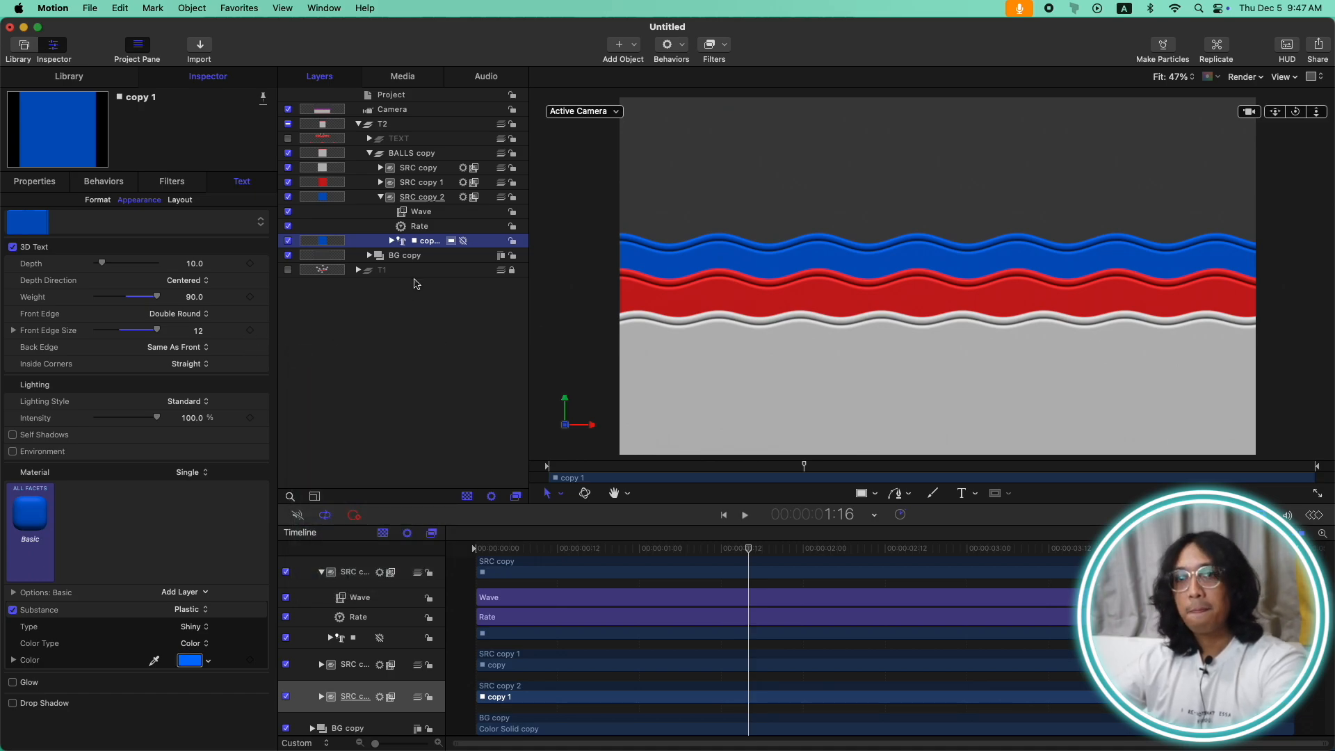
Step: Set the blue wave group's Rate behavior to a rate of 20 from the first frame view and play back the waves
{"action": "mouse_move", "coordinate": [47, 523]}
{"action": "left_click_drag", "start_coordinate": [536, 552], "coordinate": [794, 548]}
{"action": "key", "text": "Home"}
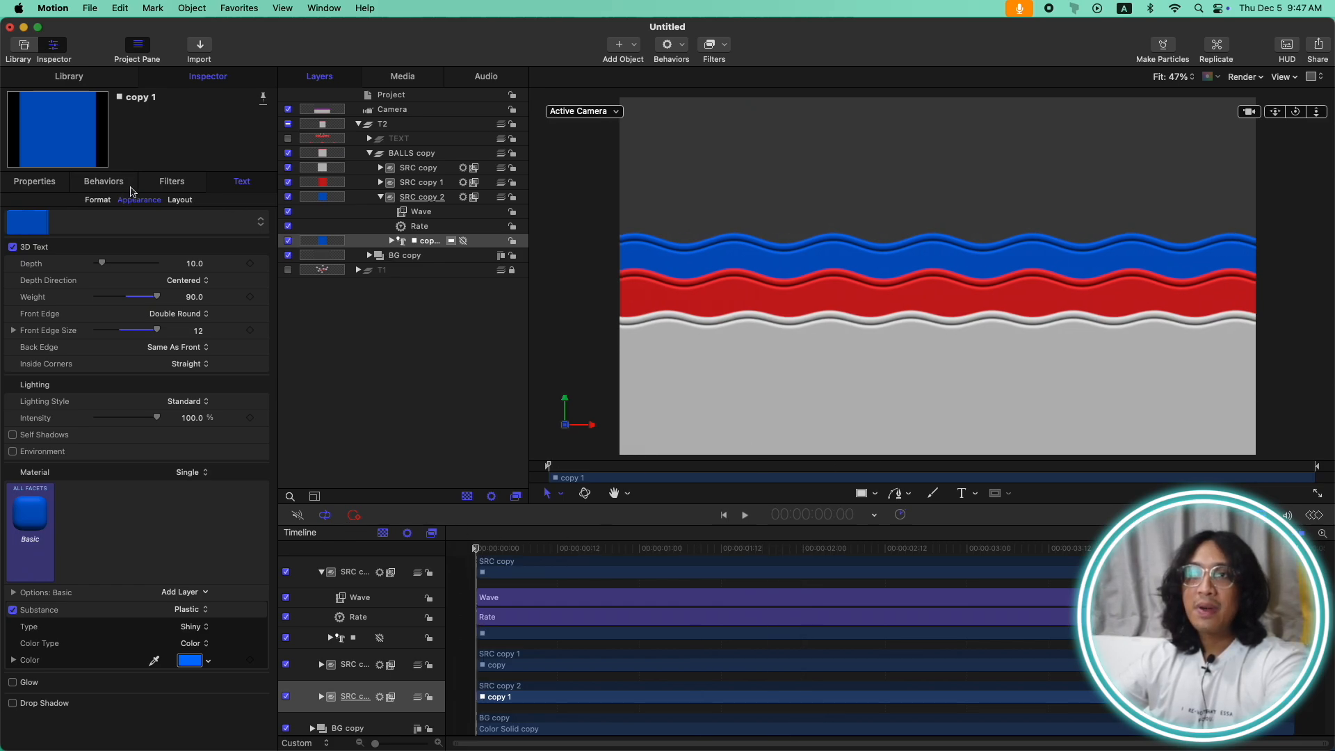
{"action": "left_click", "coordinate": [433, 227]}
{"action": "left_click", "coordinate": [190, 222]}
{"action": "type", "text": "20"}
{"action": "key", "text": "Return"}
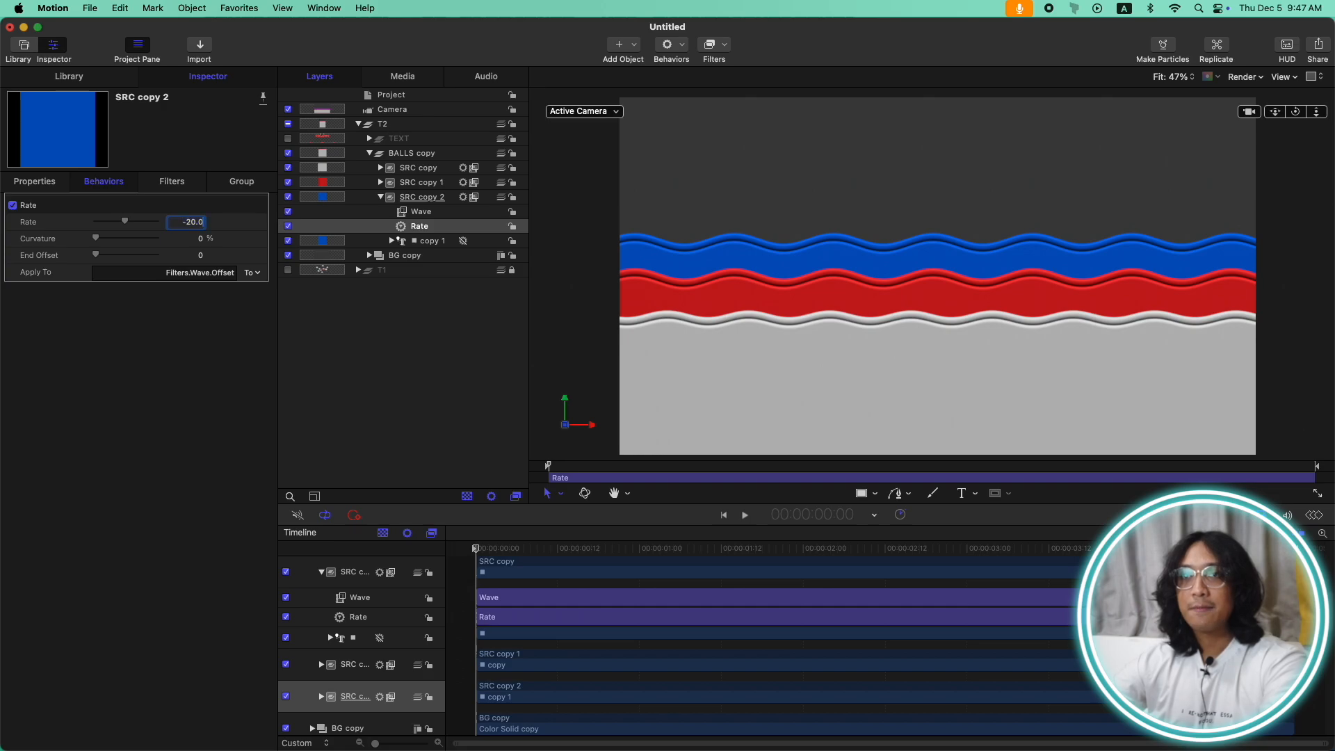
{"action": "key", "text": "space"}
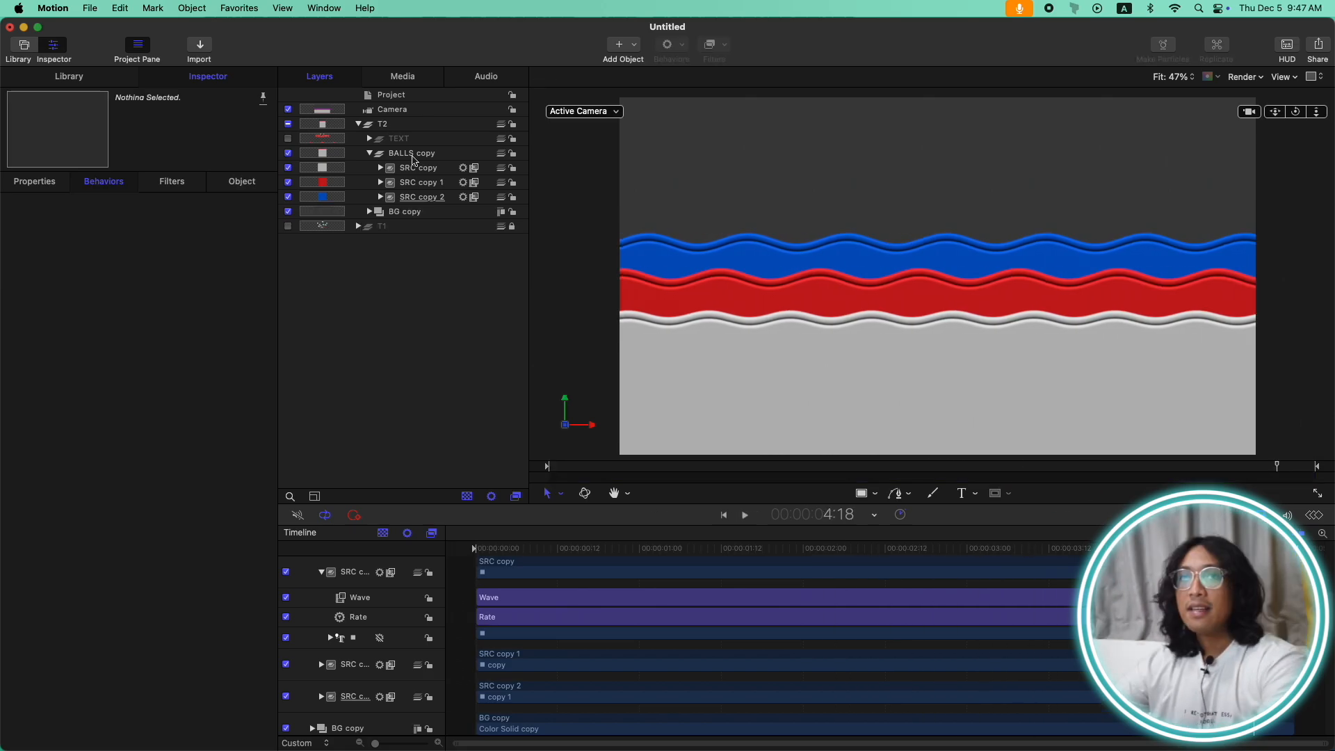
{"action": "key", "text": "space"}
Step: Lower the BALLS copy group so the waves fill the lower half of the frame, and rename the group WAVE
{"action": "left_click", "coordinate": [36, 182]}
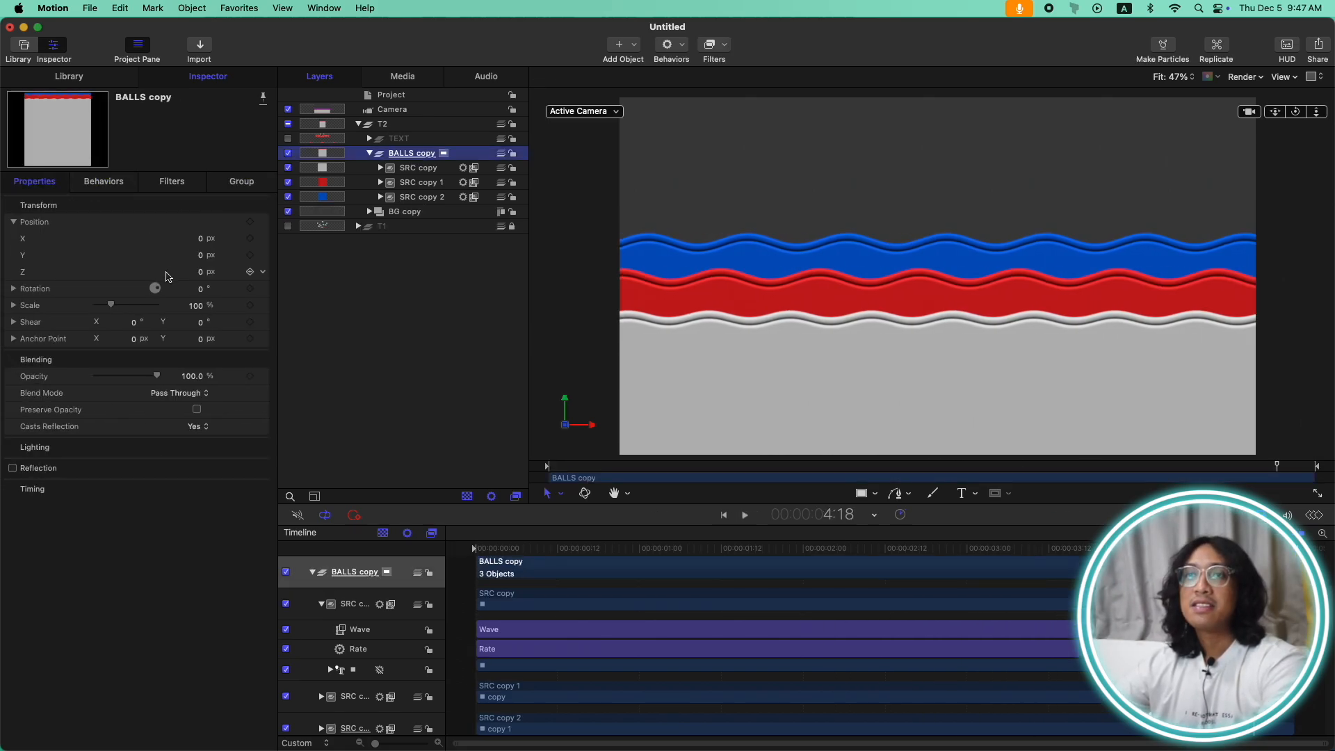
{"action": "left_click_drag", "start_coordinate": [199, 255], "coordinate": [199, 256]}
{"action": "double_click", "coordinate": [420, 159]}
{"action": "type", "text": "WAVE"}
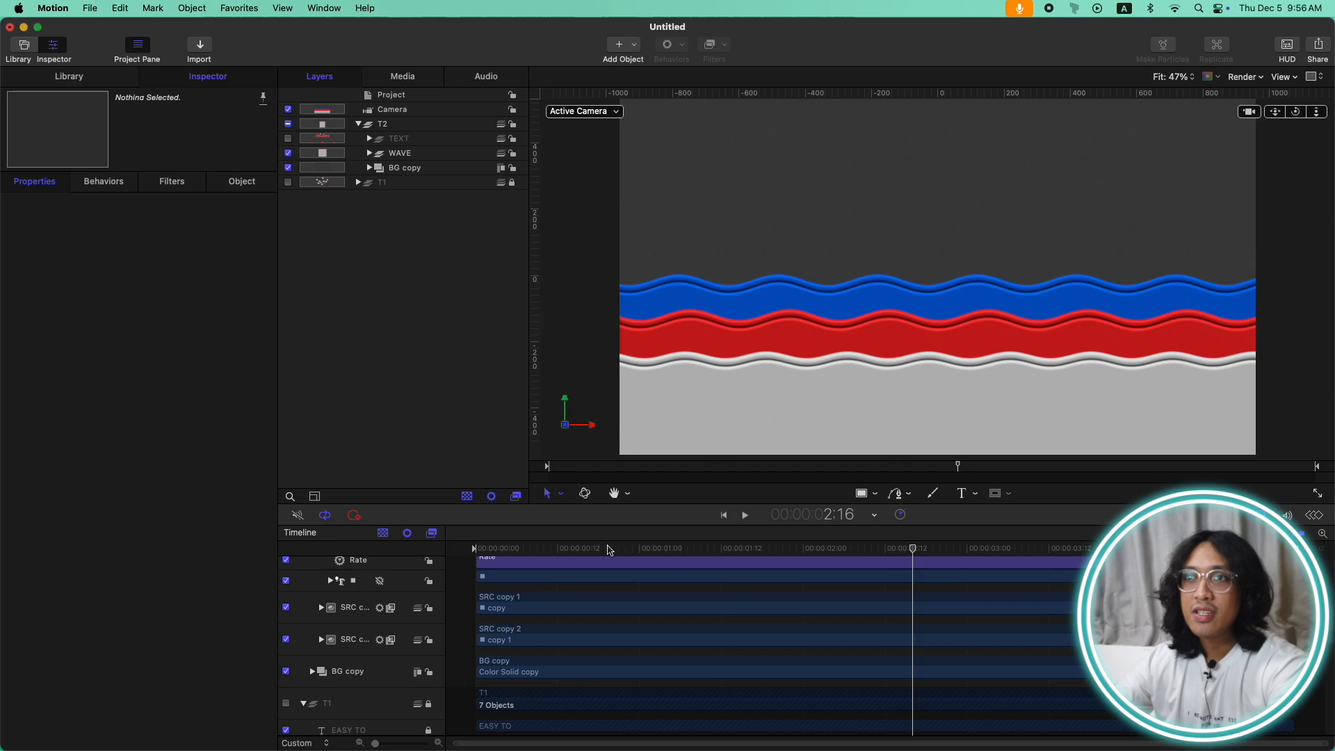
Step: Change the color of the Color Solid in the BG copy group to a light violet-blue
{"action": "key", "text": "Home"}
{"action": "left_click", "coordinate": [369, 167]}
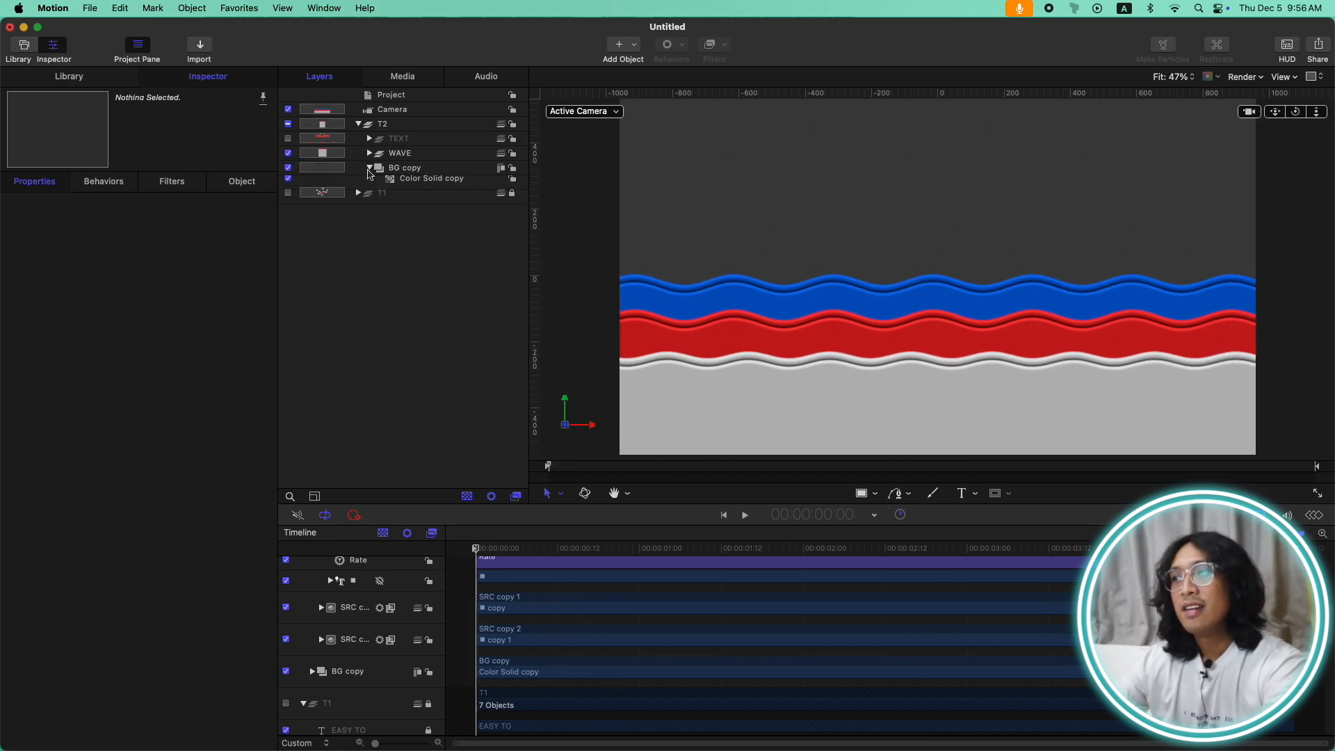
{"action": "left_click", "coordinate": [431, 182]}
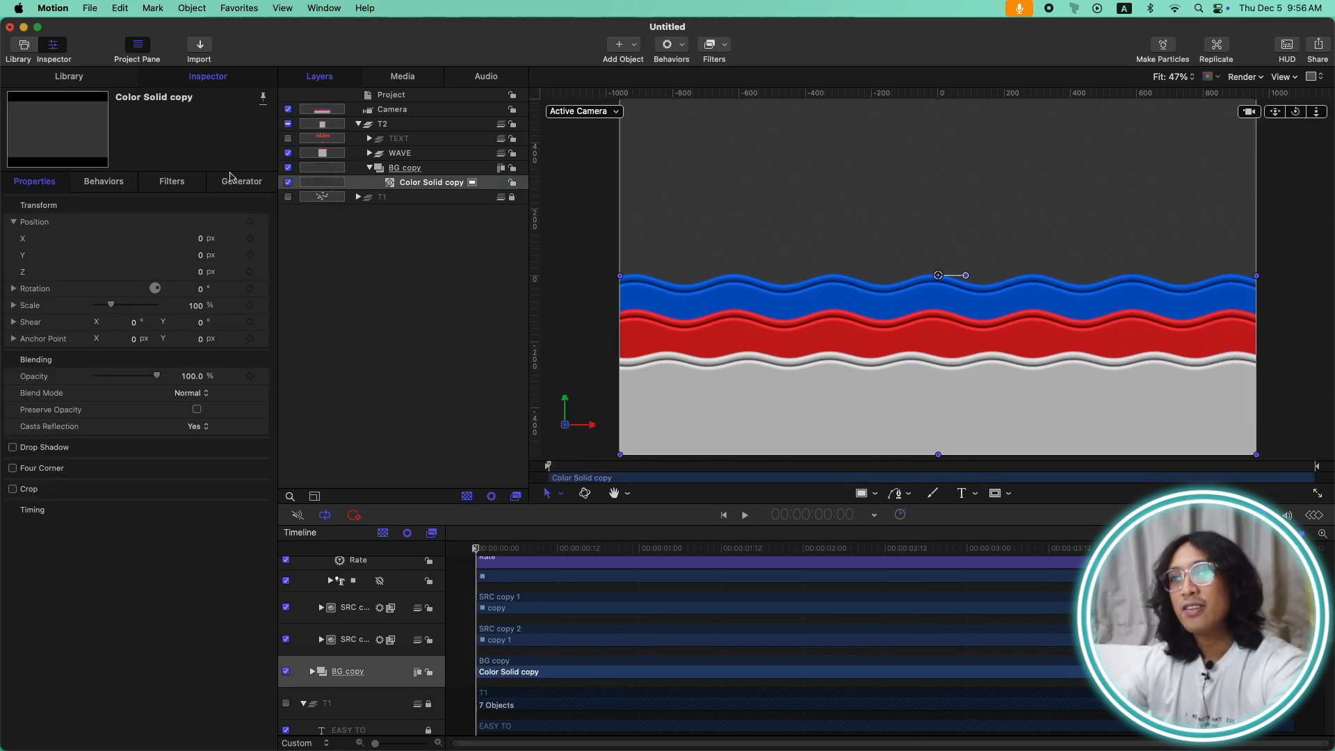
{"action": "left_click", "coordinate": [234, 181]}
{"action": "left_click", "coordinate": [197, 273]}
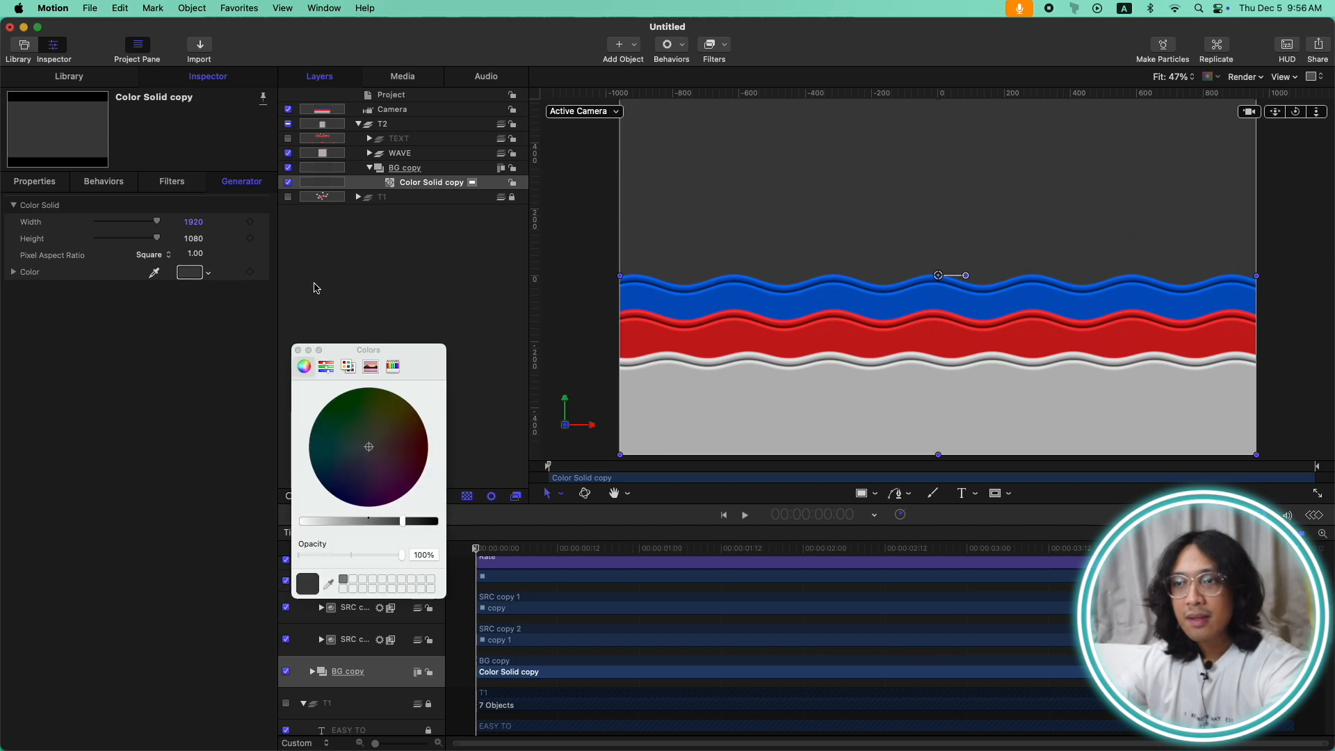
{"action": "left_click_drag", "start_coordinate": [404, 527], "coordinate": [212, 512]}
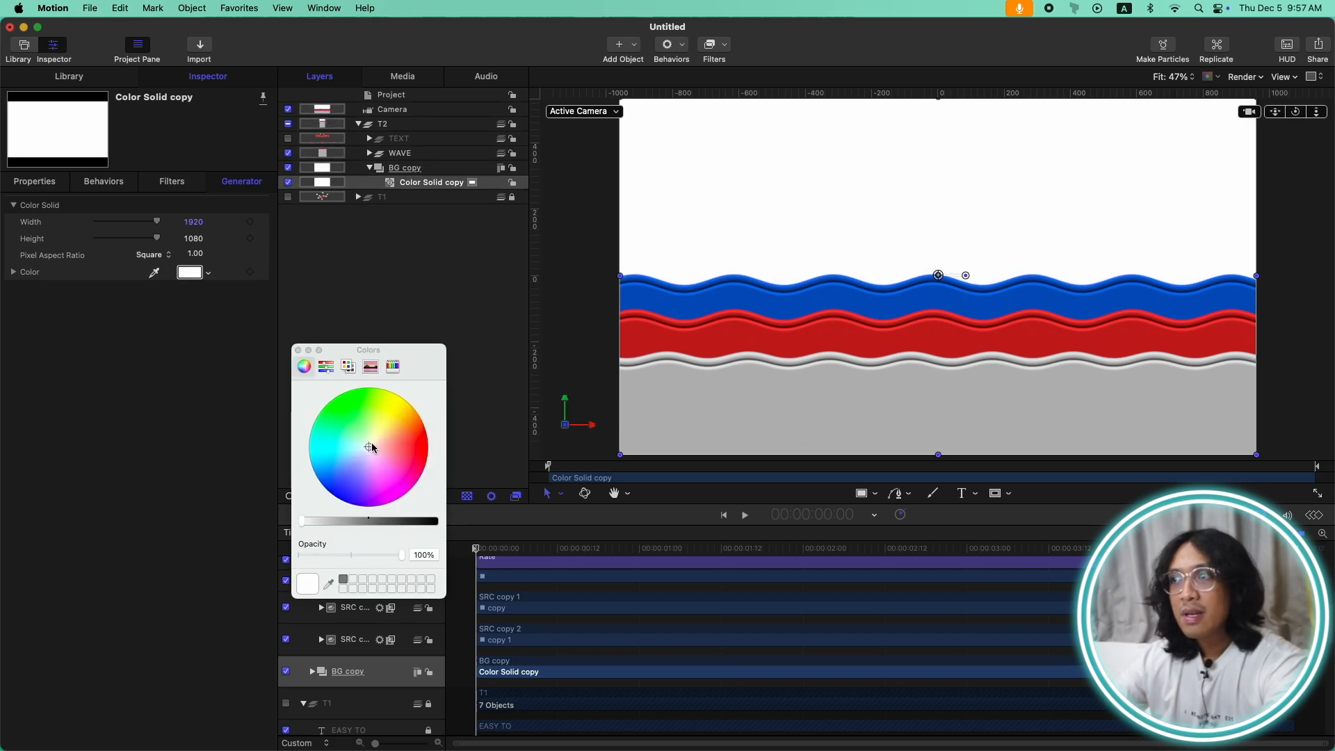
{"action": "left_click_drag", "start_coordinate": [372, 451], "coordinate": [346, 475]}
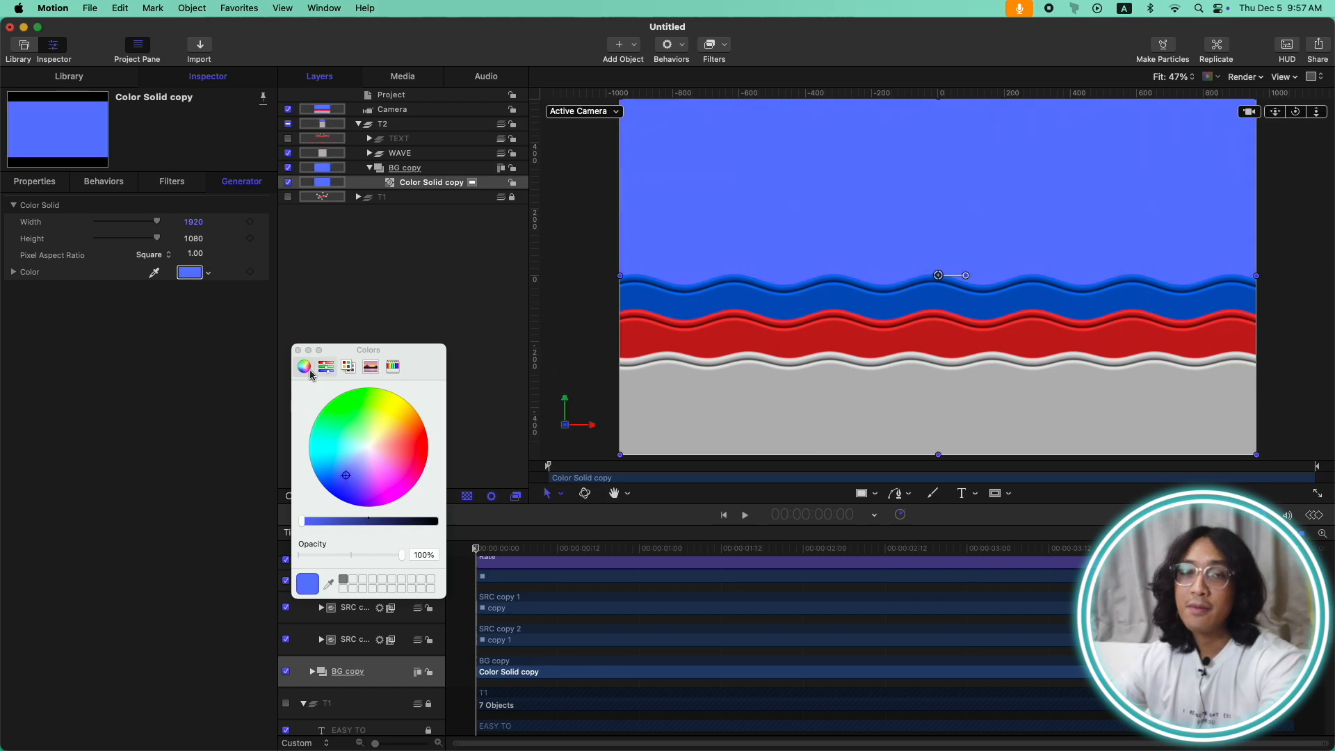
{"action": "left_click", "coordinate": [299, 350]}
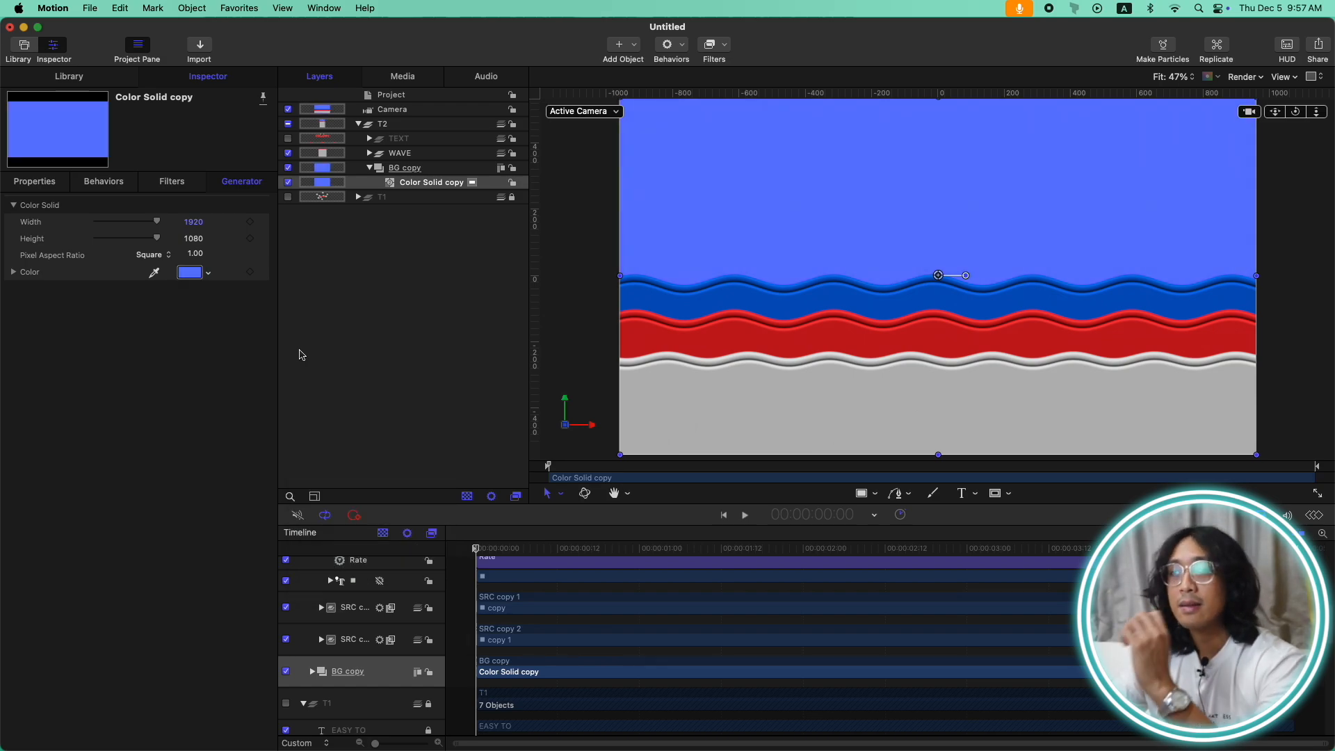
Step: Expand the three wave groups and turn on Environment lighting for the 3D text square of the blue wave
{"action": "left_click", "coordinate": [371, 168]}
{"action": "left_click", "coordinate": [370, 153]}
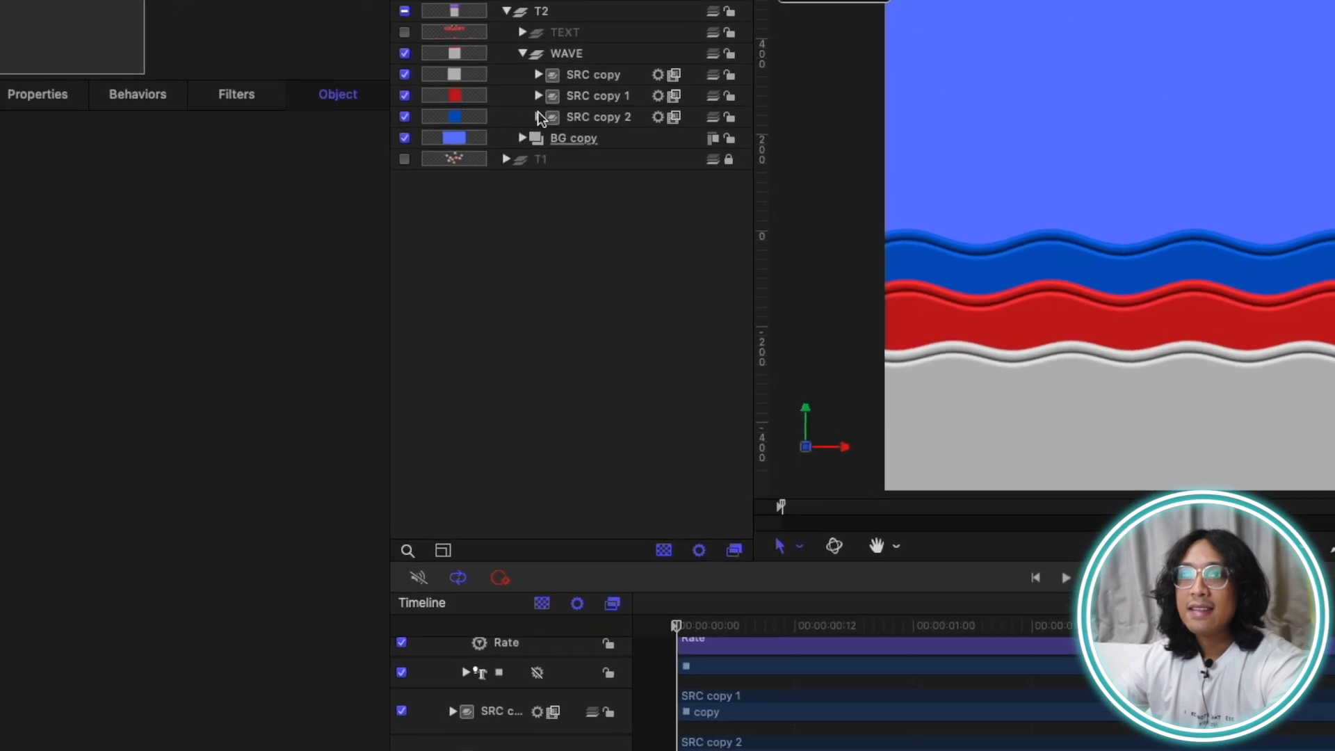
{"action": "left_click", "coordinate": [538, 117]}
{"action": "left_click", "coordinate": [539, 95]}
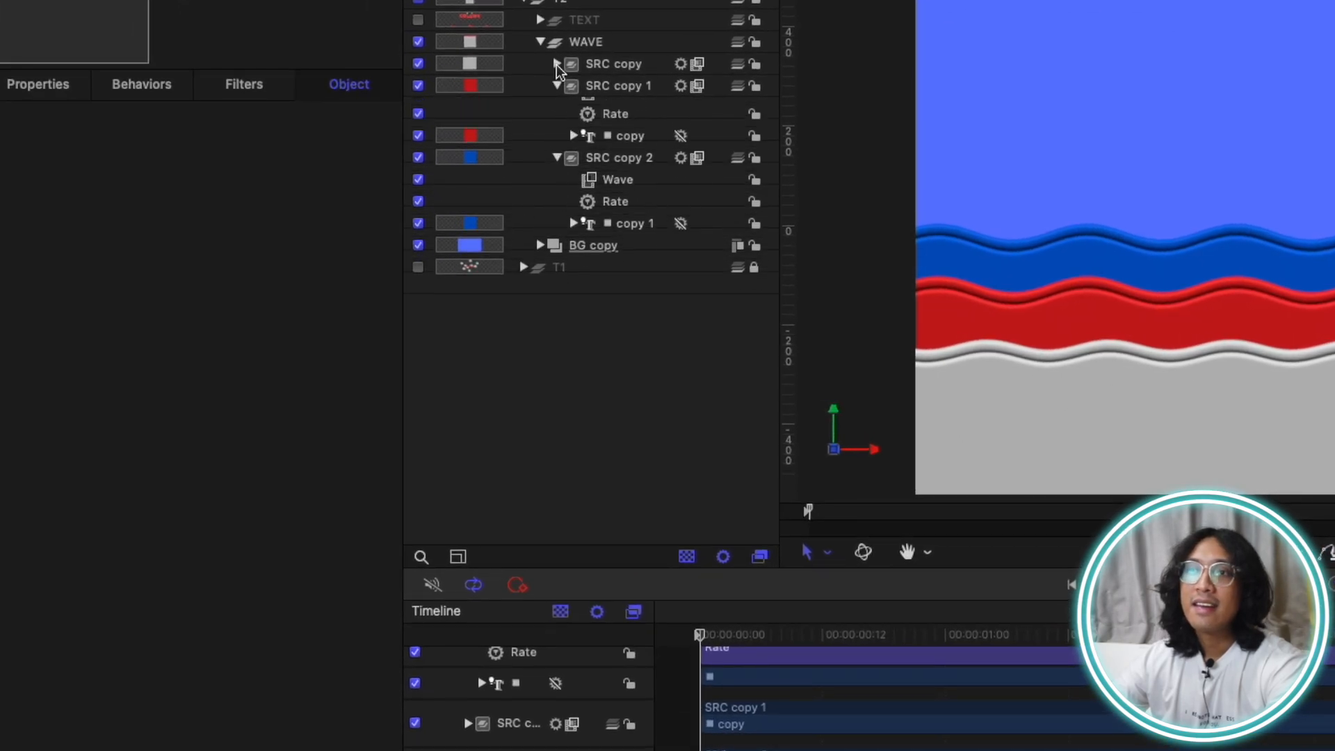
{"action": "left_click", "coordinate": [538, 75]}
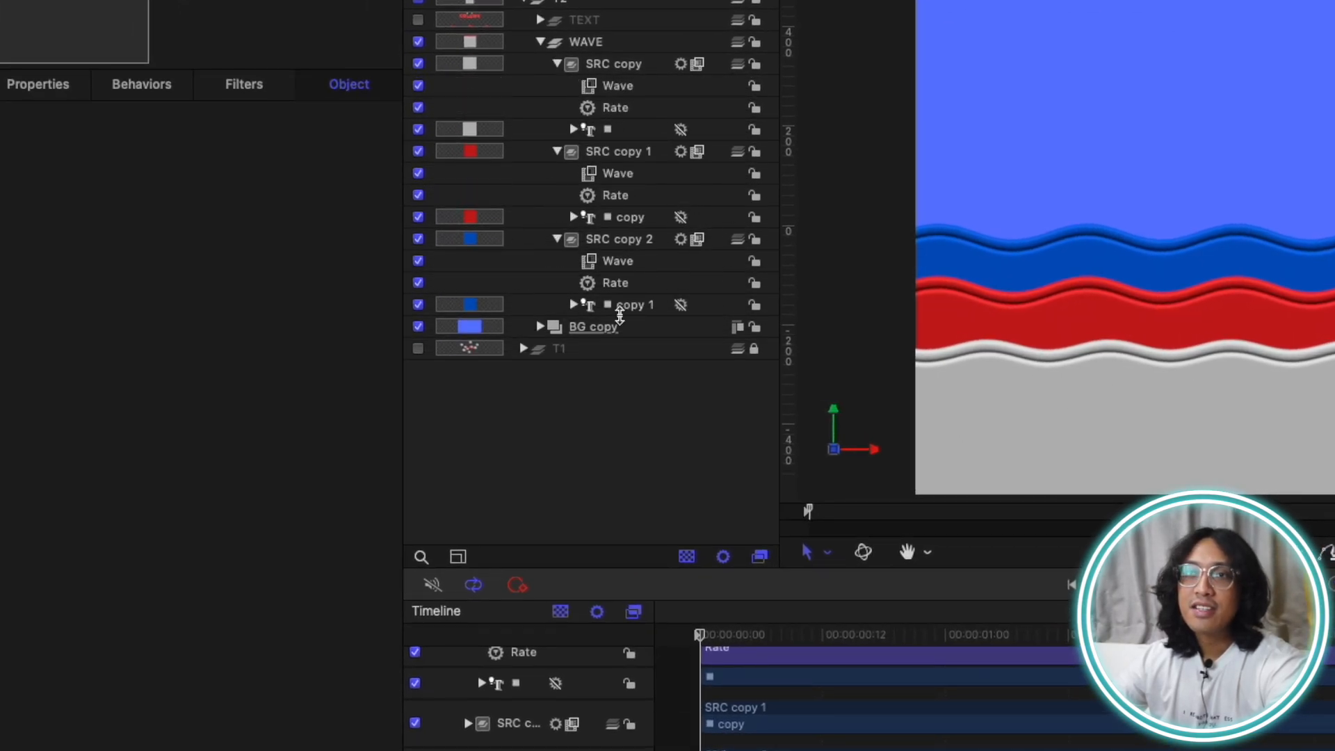
{"action": "left_click", "coordinate": [630, 306]}
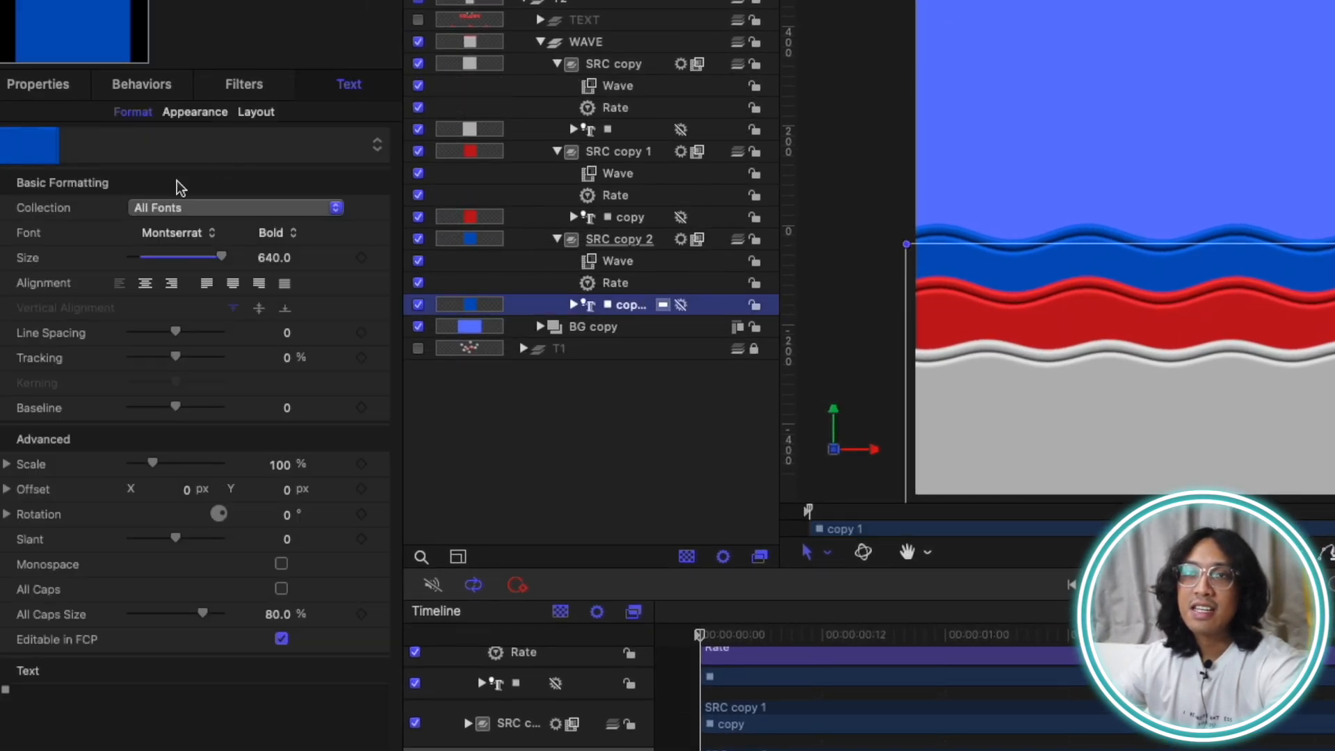
{"action": "left_click", "coordinate": [188, 113]}
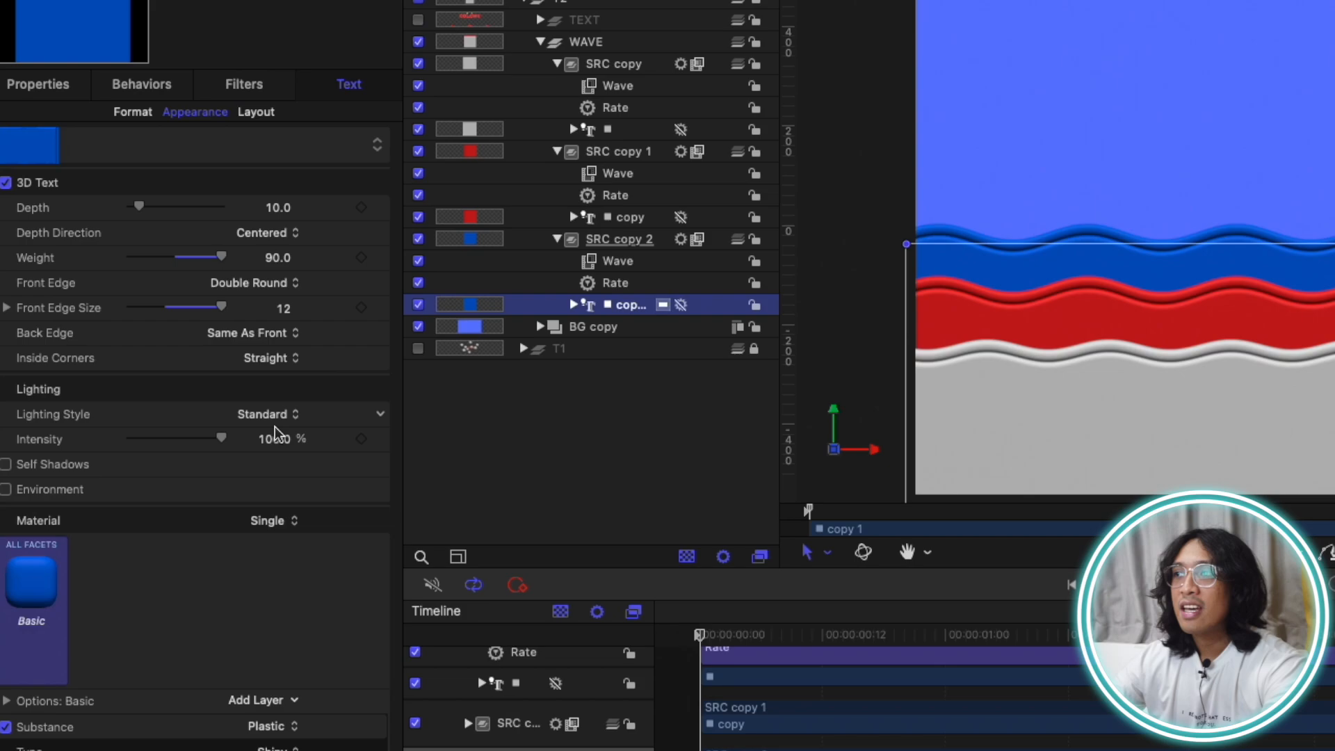
{"action": "left_click", "coordinate": [7, 489]}
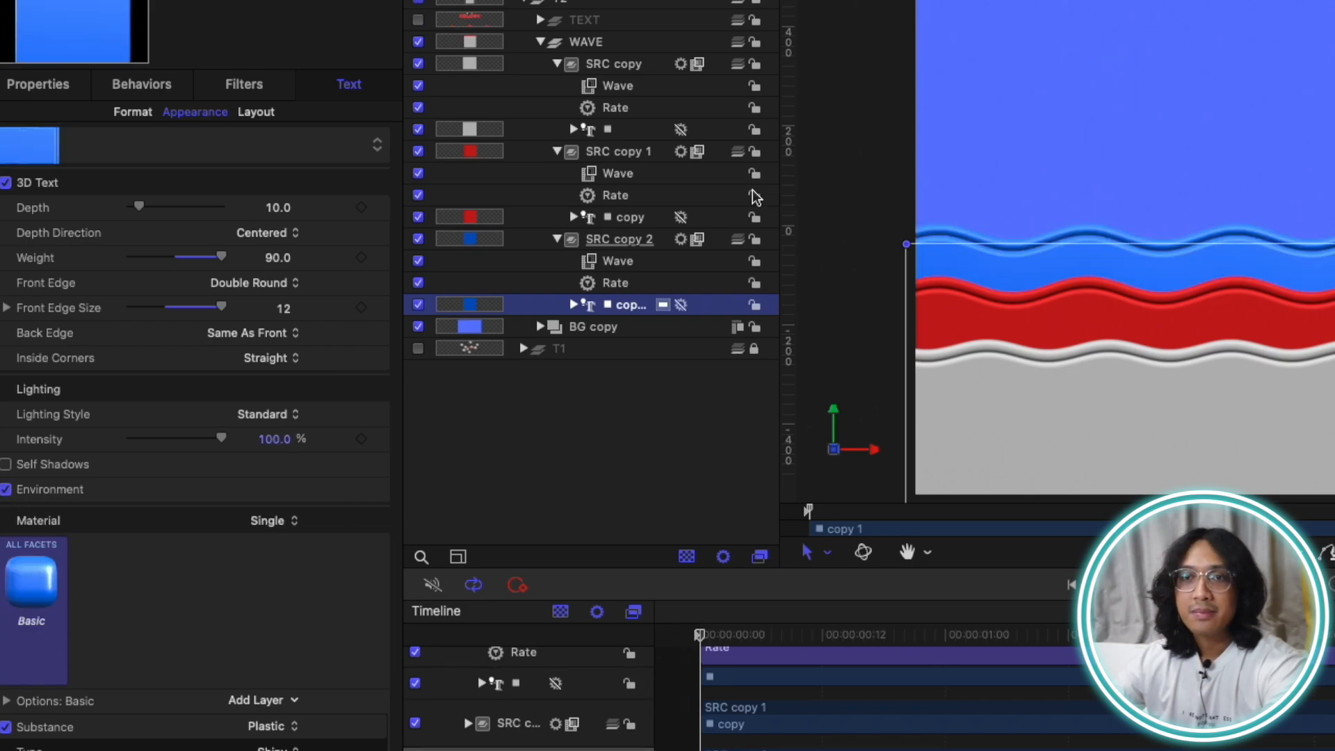
Step: Turn on Environment lighting for the 3D text squares of the red and white waves
{"action": "left_click", "coordinate": [630, 218]}
{"action": "left_click", "coordinate": [6, 490]}
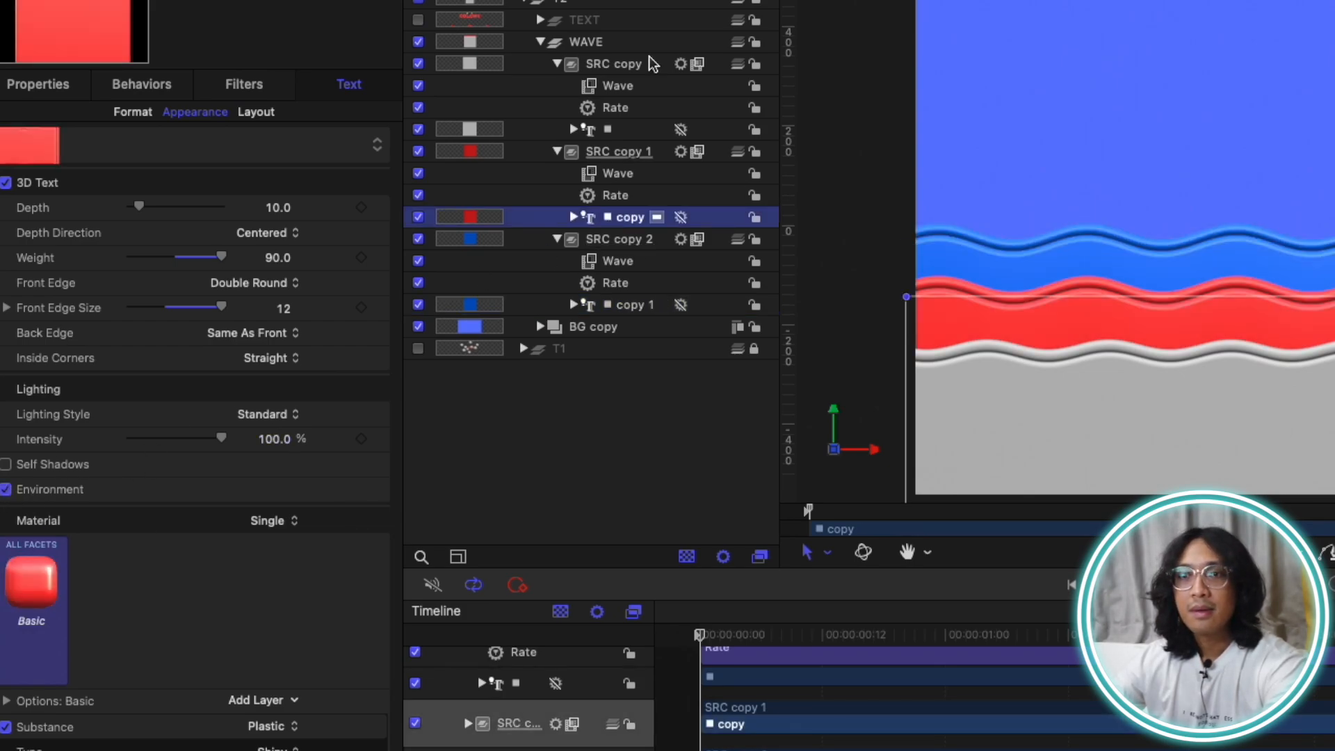
{"action": "left_click", "coordinate": [626, 129]}
{"action": "left_click", "coordinate": [6, 489]}
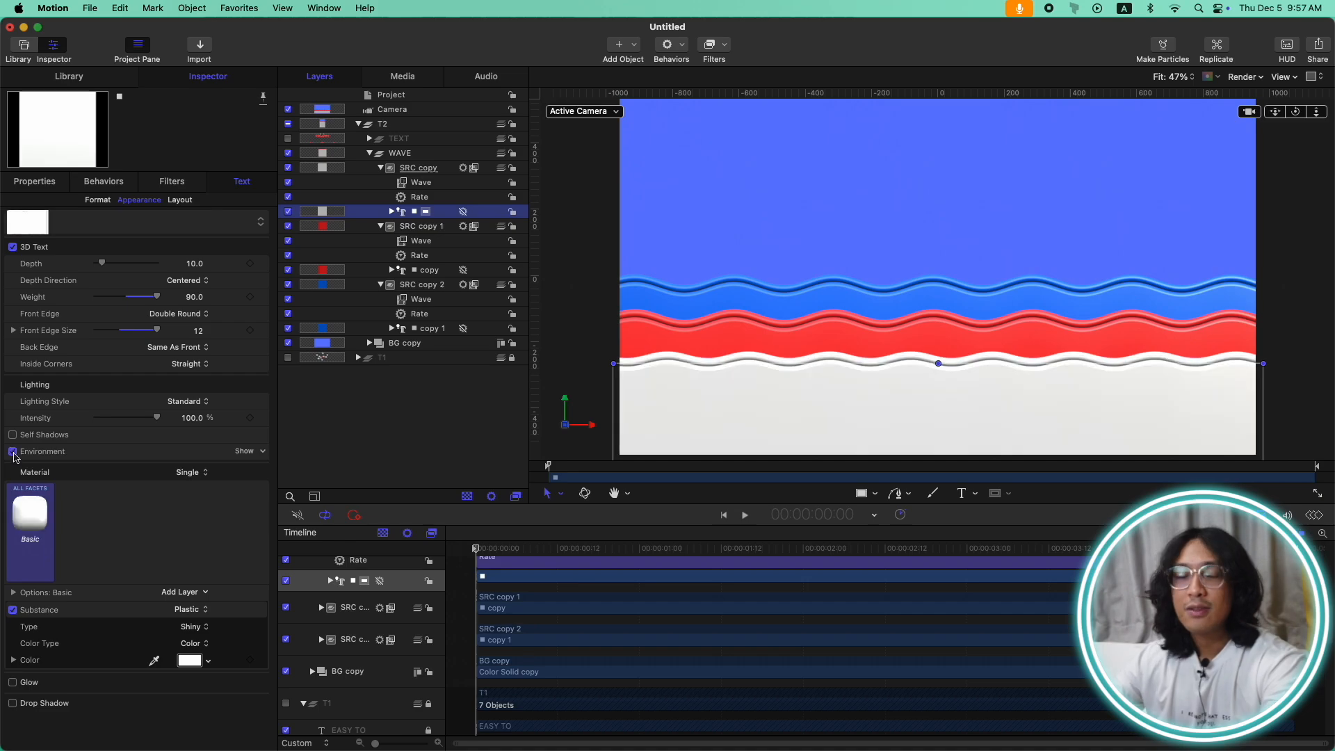
{"action": "left_click", "coordinate": [594, 446]}
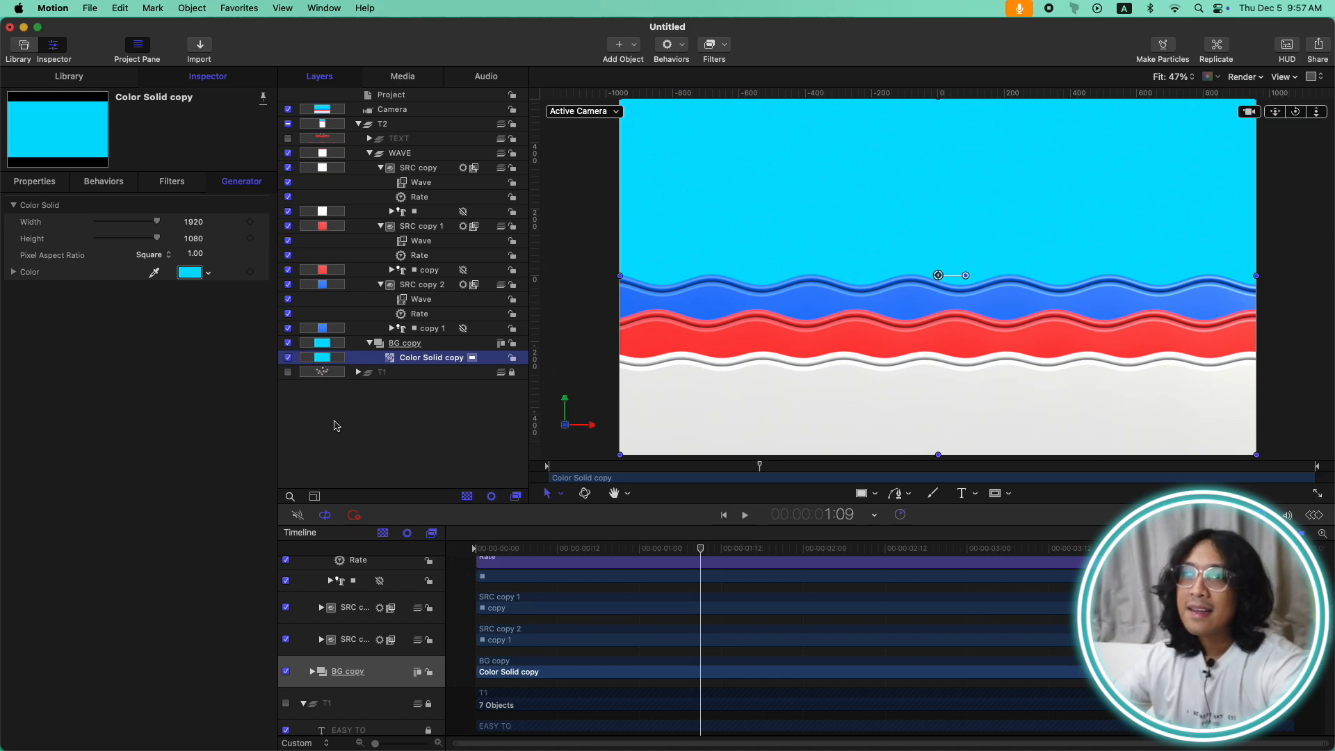
Step: Collapse the WAVE group and make the TEXT group with the COLONY titles visible
{"action": "left_click", "coordinate": [369, 153]}
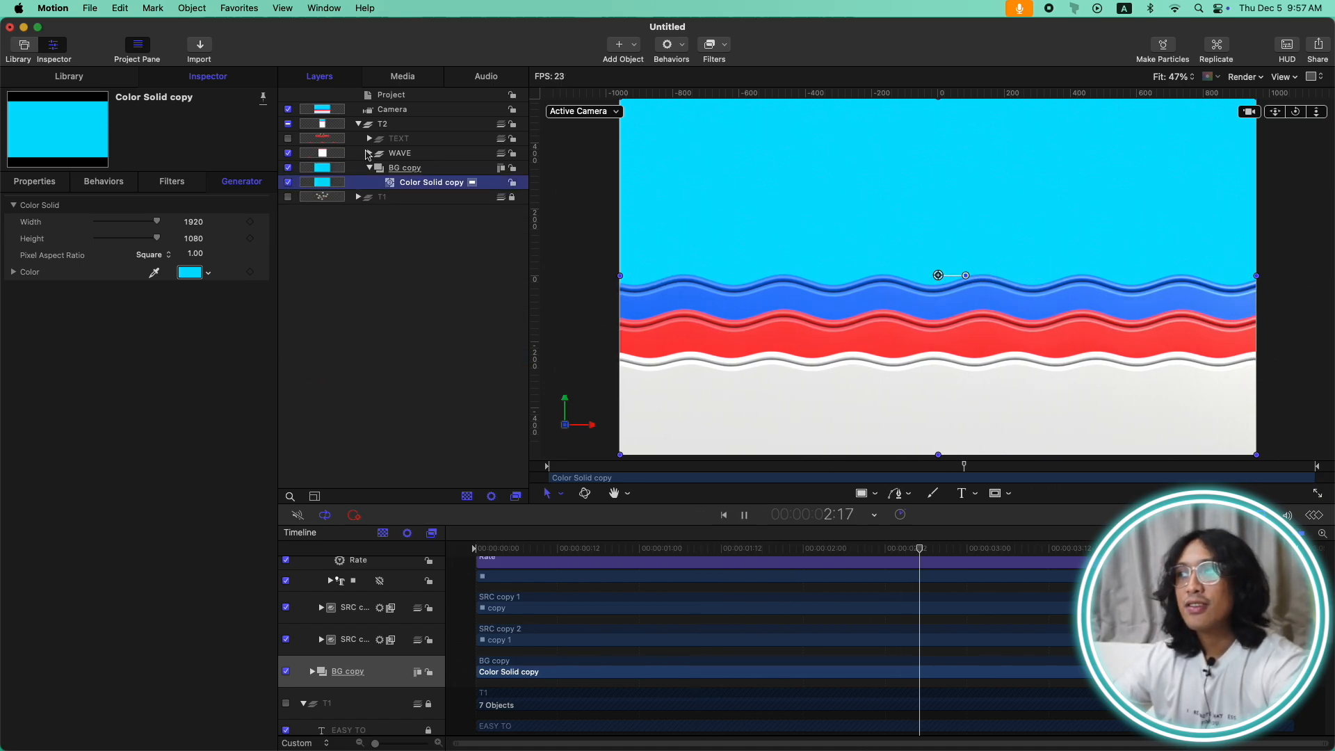
{"action": "left_click", "coordinate": [288, 139]}
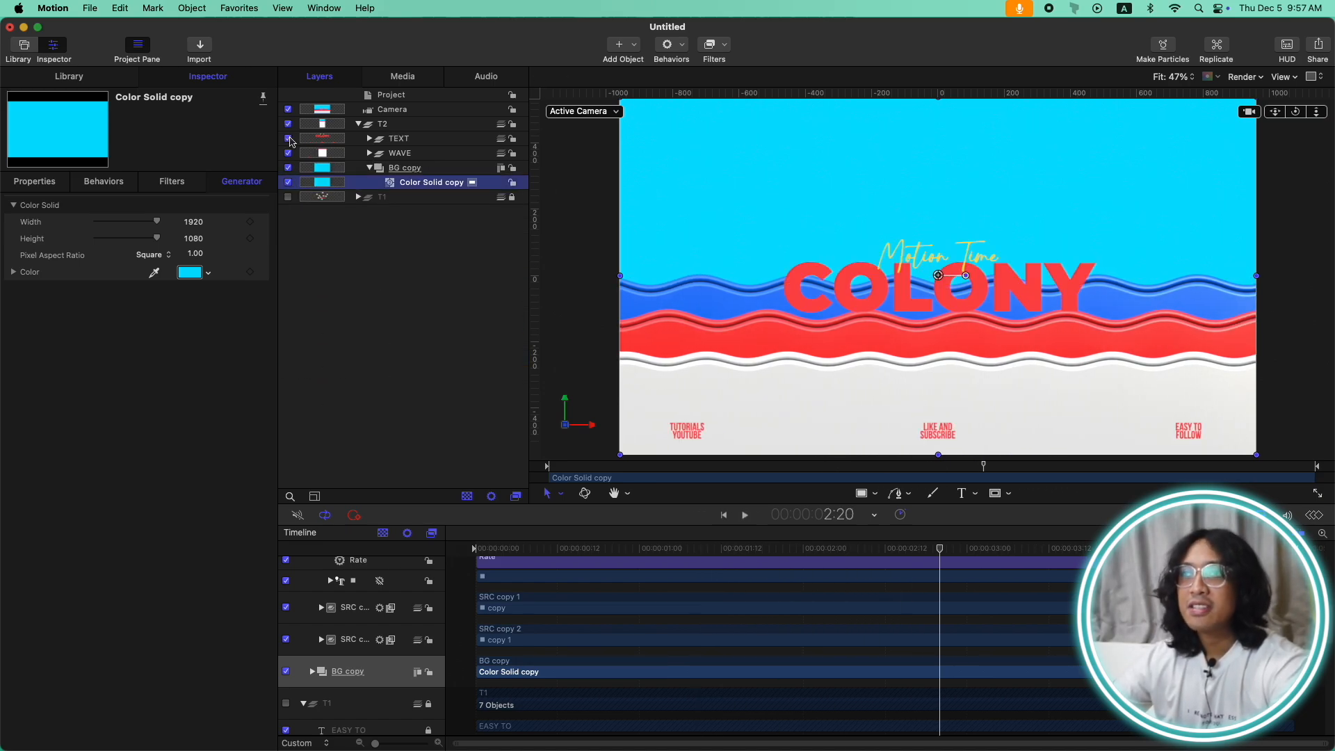
Step: Replace the Motion Time title in the TEXT group with Waves and enlarge it to size 266
{"action": "left_click", "coordinate": [370, 139]}
{"action": "left_click", "coordinate": [435, 212]}
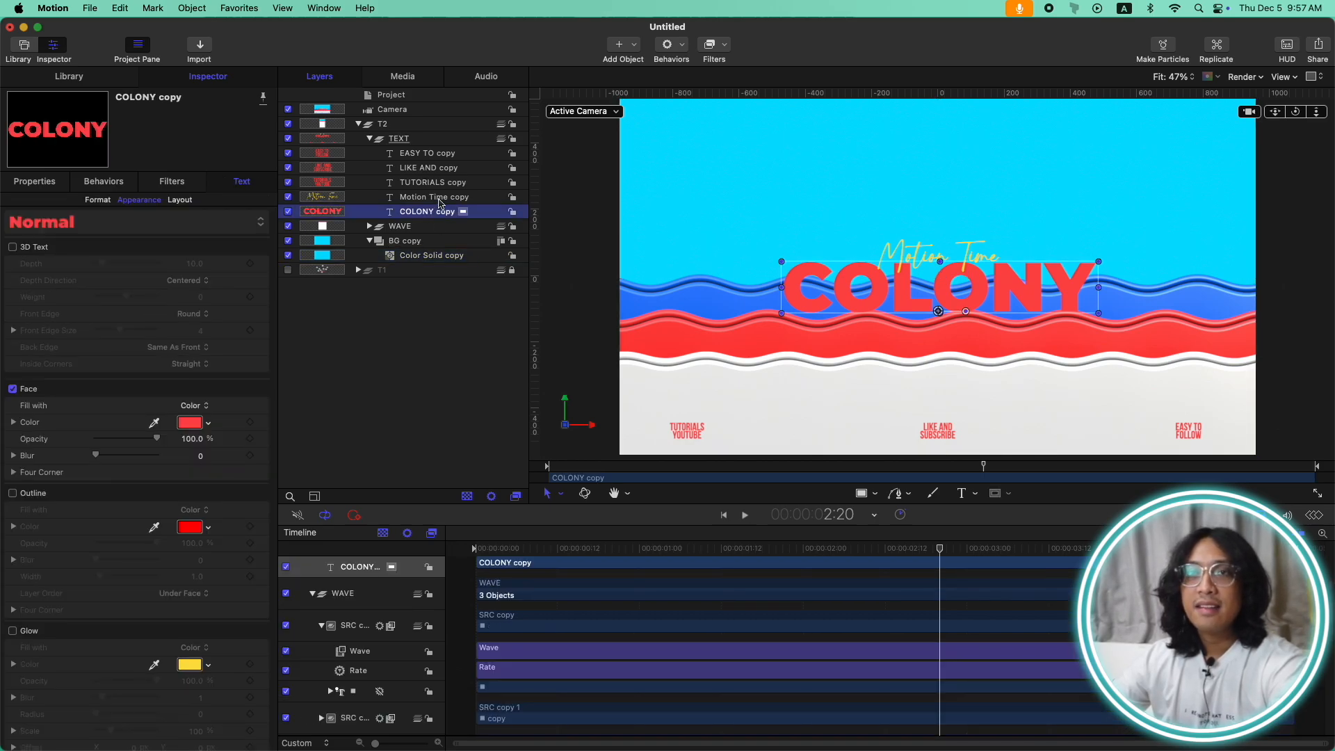
{"action": "left_click", "coordinate": [432, 198]}
{"action": "left_click", "coordinate": [97, 201]}
{"action": "triple_click", "coordinate": [197, 610]}
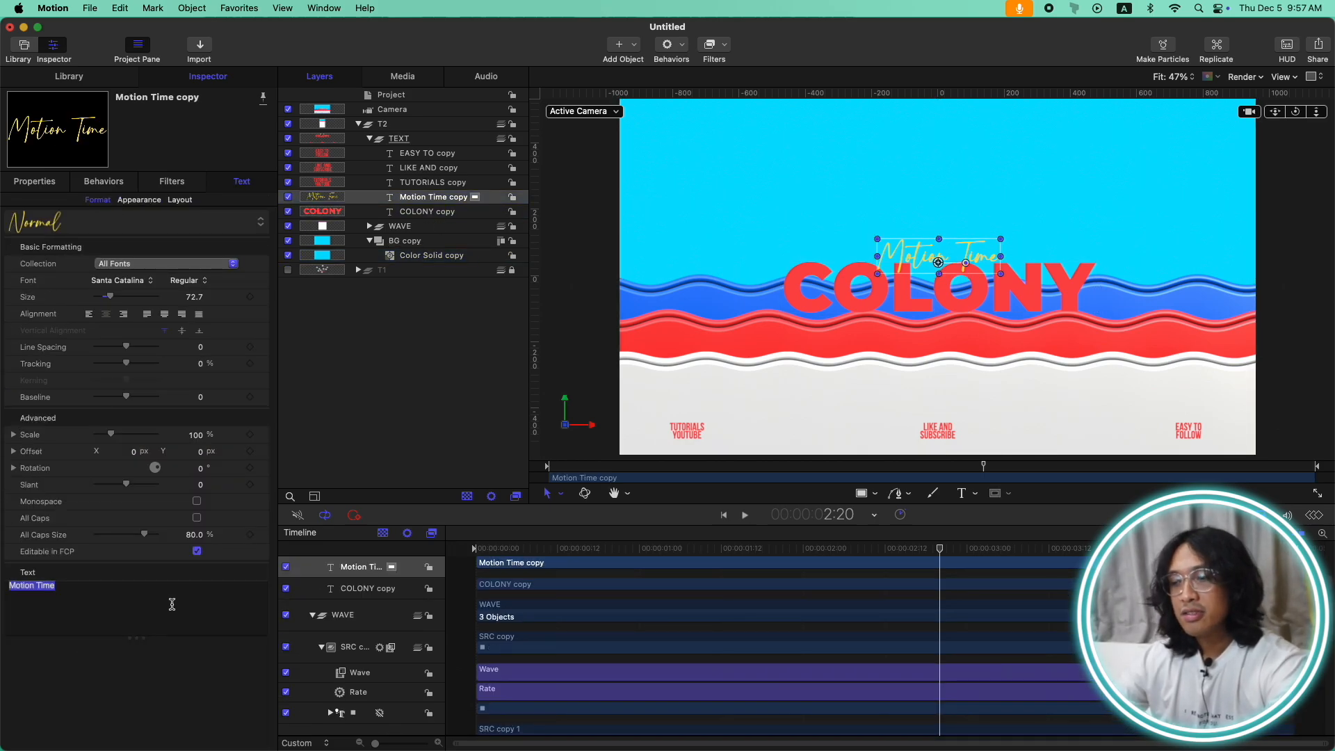
{"action": "type", "text": "Waves"}
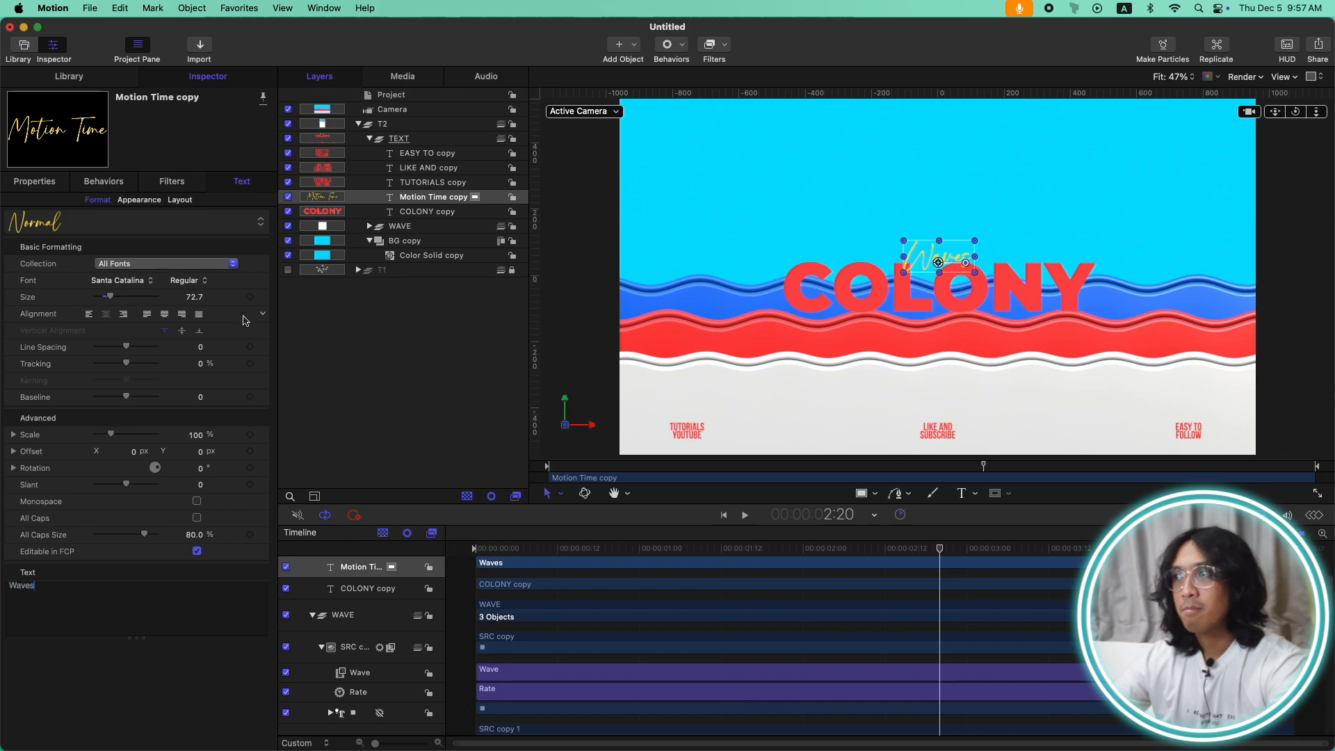
{"action": "left_click_drag", "start_coordinate": [109, 296], "coordinate": [154, 299]}
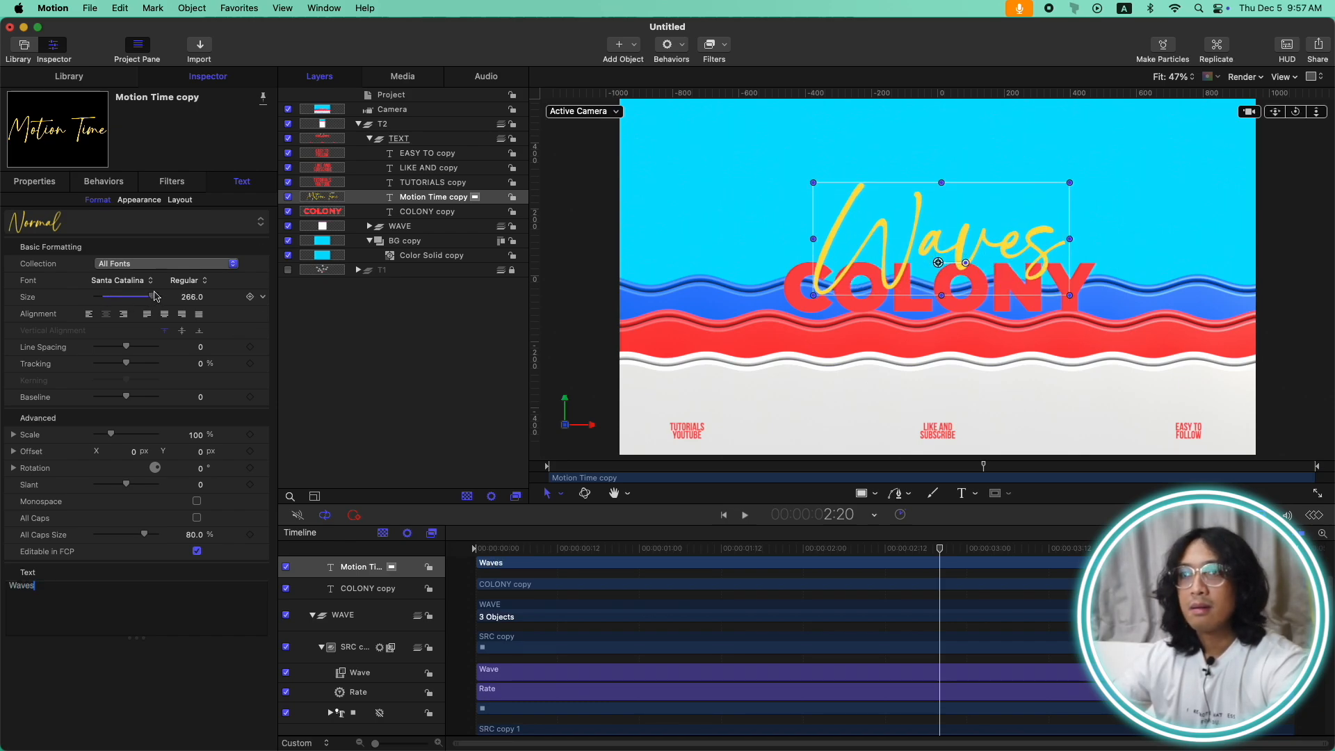
Step: Replace the COLONY title with the two-line text MOTION TIME / TUTORIALS
{"action": "left_click", "coordinate": [427, 213]}
{"action": "left_click_drag", "start_coordinate": [80, 590], "coordinate": [3, 588]}
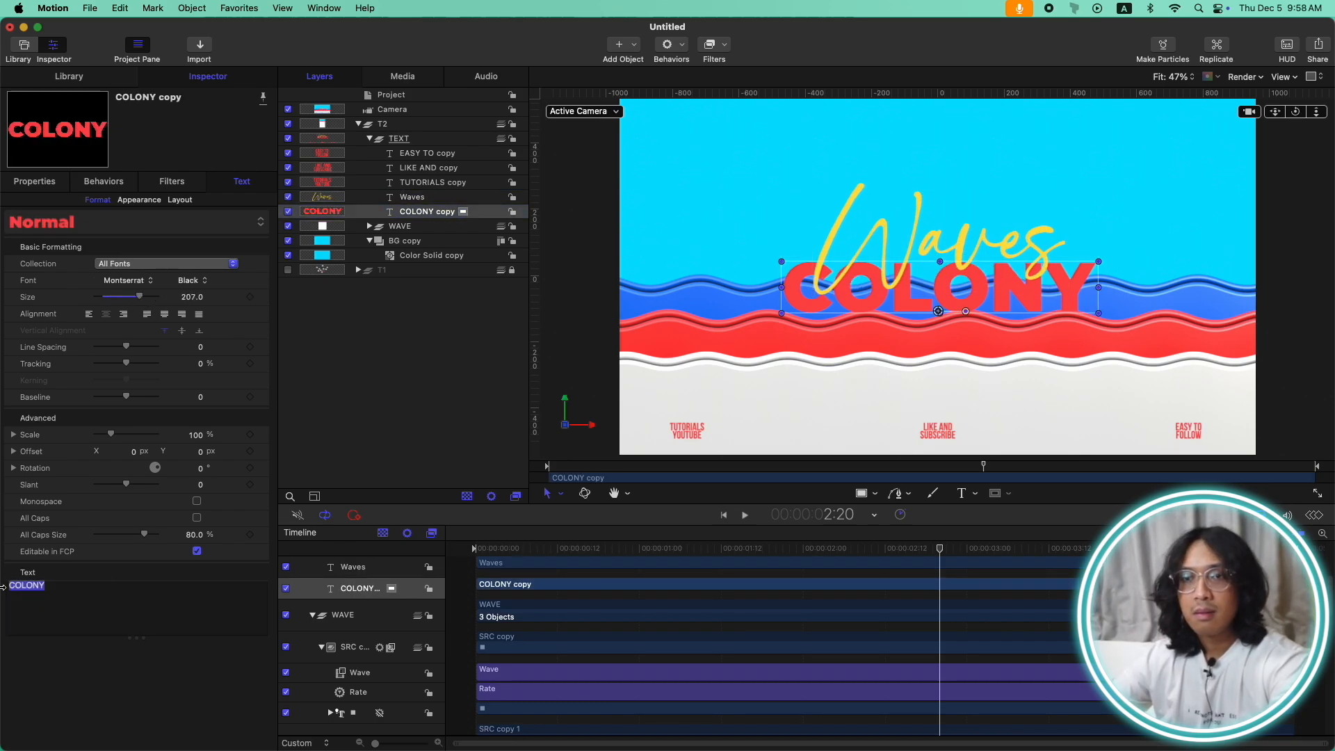
{"action": "type", "text": "MOTION TIME"}
{"action": "key", "text": "Return"}
{"action": "type", "text": "TUTORIALS"}
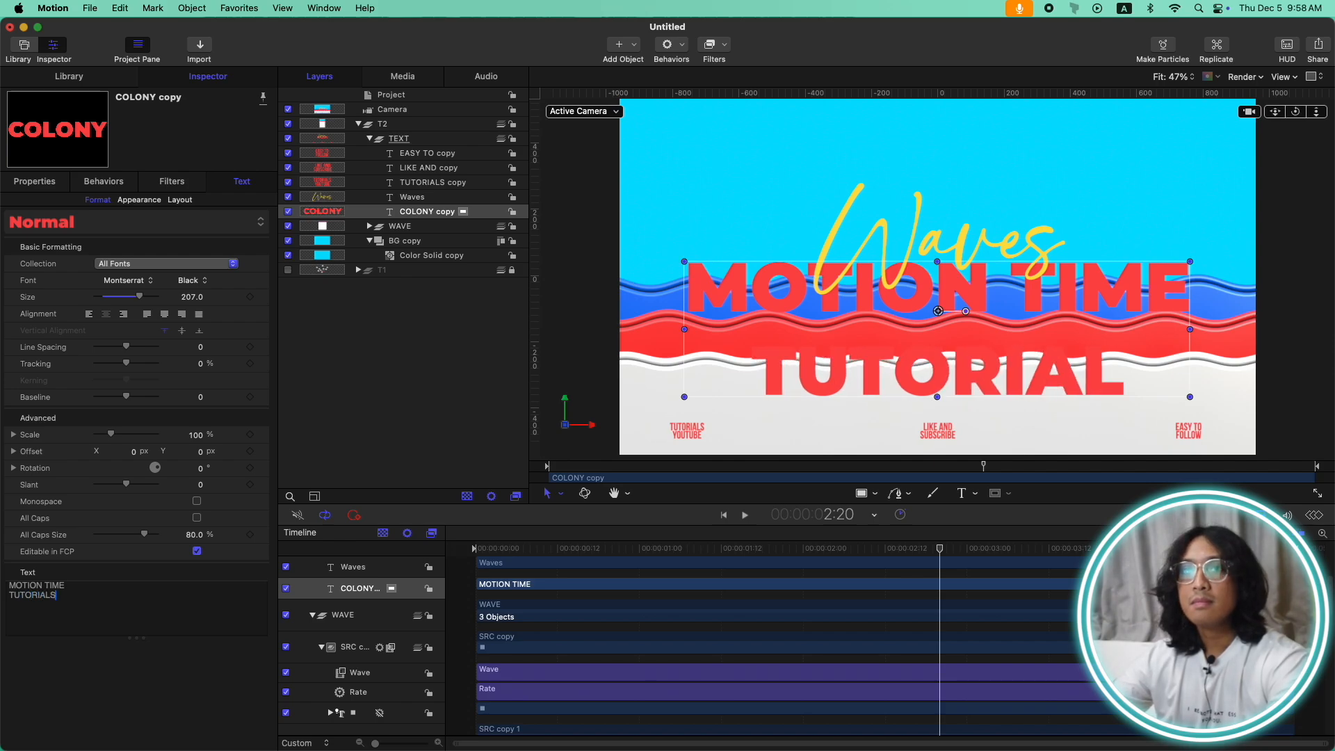
Step: Shrink the MOTION TIME TUTORIALS title to small text and set its font to Bebas Neue with a matching font style
{"action": "key", "text": "super+a"}
{"action": "left_click_drag", "start_coordinate": [192, 297], "coordinate": [200, 354]}
{"action": "left_click", "coordinate": [144, 283]}
{"action": "type", "text": "be"}
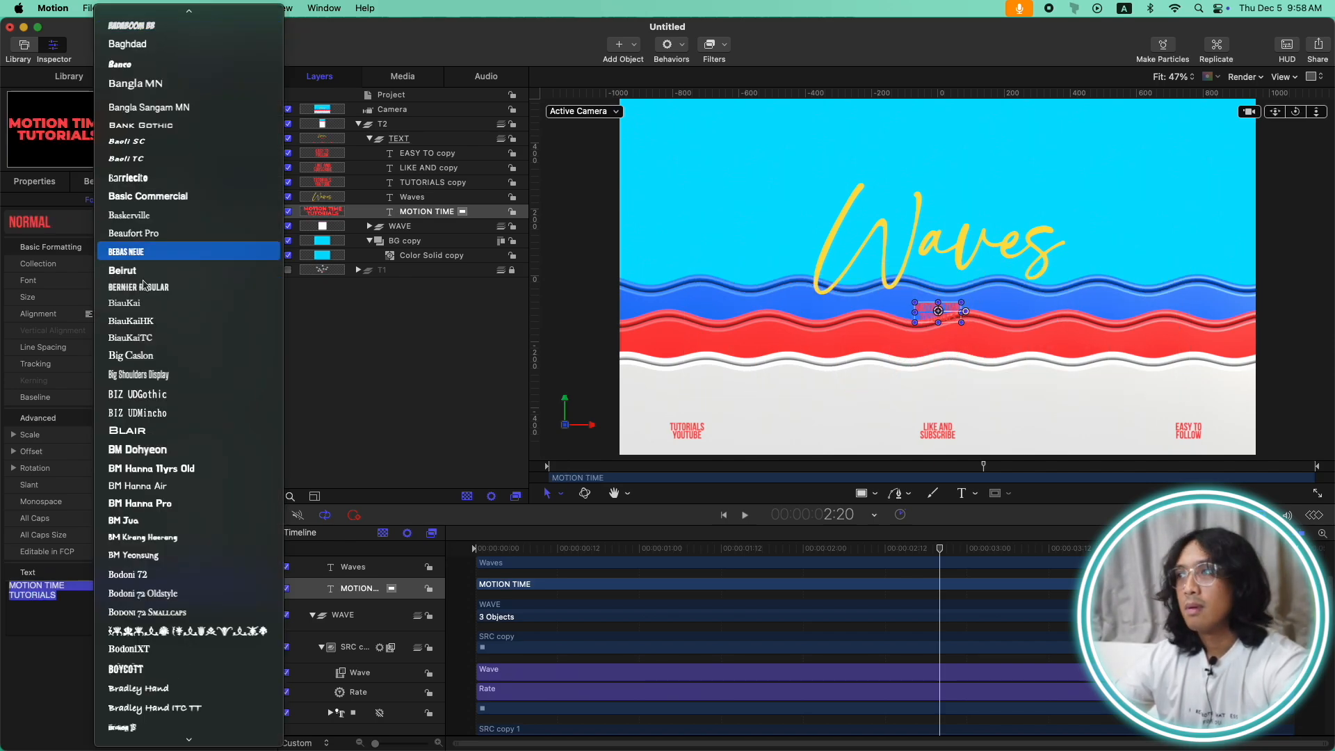
{"action": "key", "text": "Return"}
{"action": "left_click", "coordinate": [192, 283]}
{"action": "left_click", "coordinate": [187, 333]}
Step: Raise the MOTION TIME TUTORIALS title and lower the Waves title so they overlap near the blue wave
{"action": "left_click", "coordinate": [34, 183]}
{"action": "mouse_move", "coordinate": [189, 256]}
{"action": "left_mouse_down"}
{"action": "mouse_move", "coordinate": [188, 238]}
{"action": "mouse_move", "coordinate": [190, 264]}
{"action": "left_mouse_up"}
{"action": "left_click", "coordinate": [412, 198]}
{"action": "left_click", "coordinate": [351, 366]}
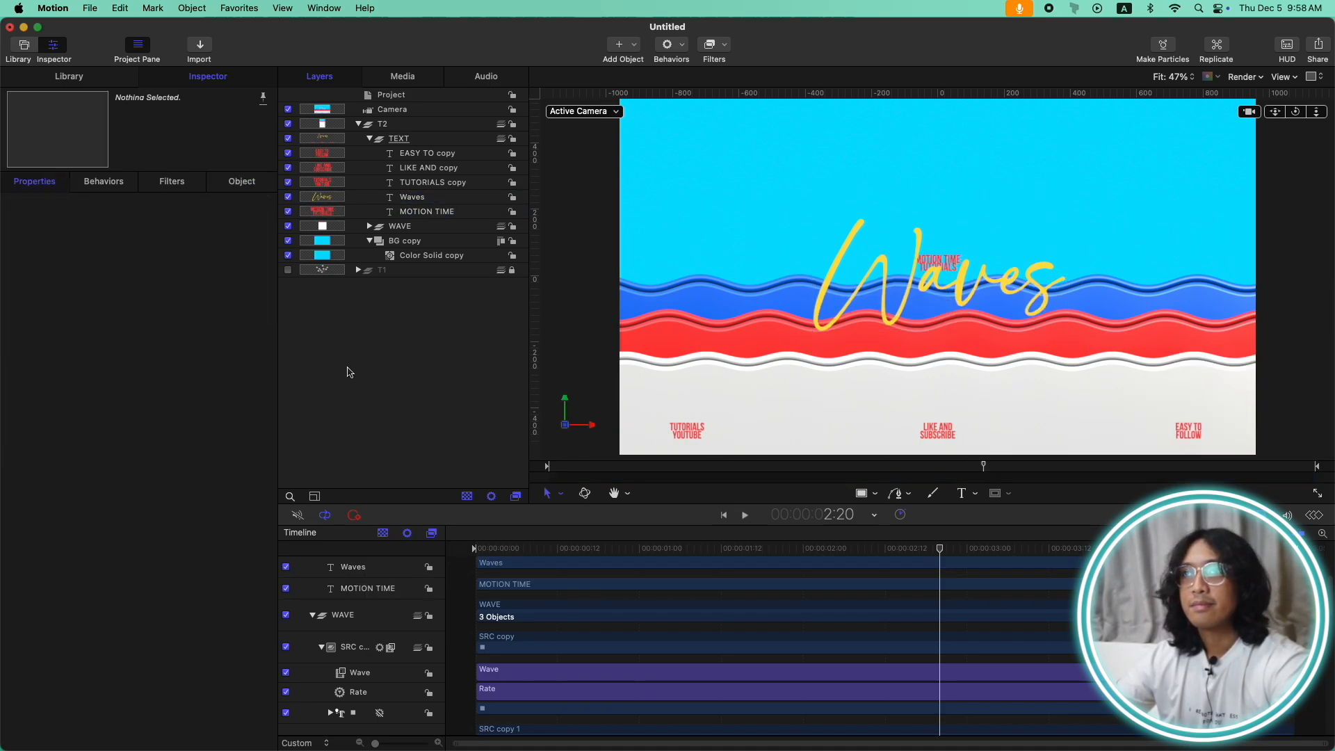
{"action": "left_click", "coordinate": [356, 124]}
{"action": "key", "text": "Home"}
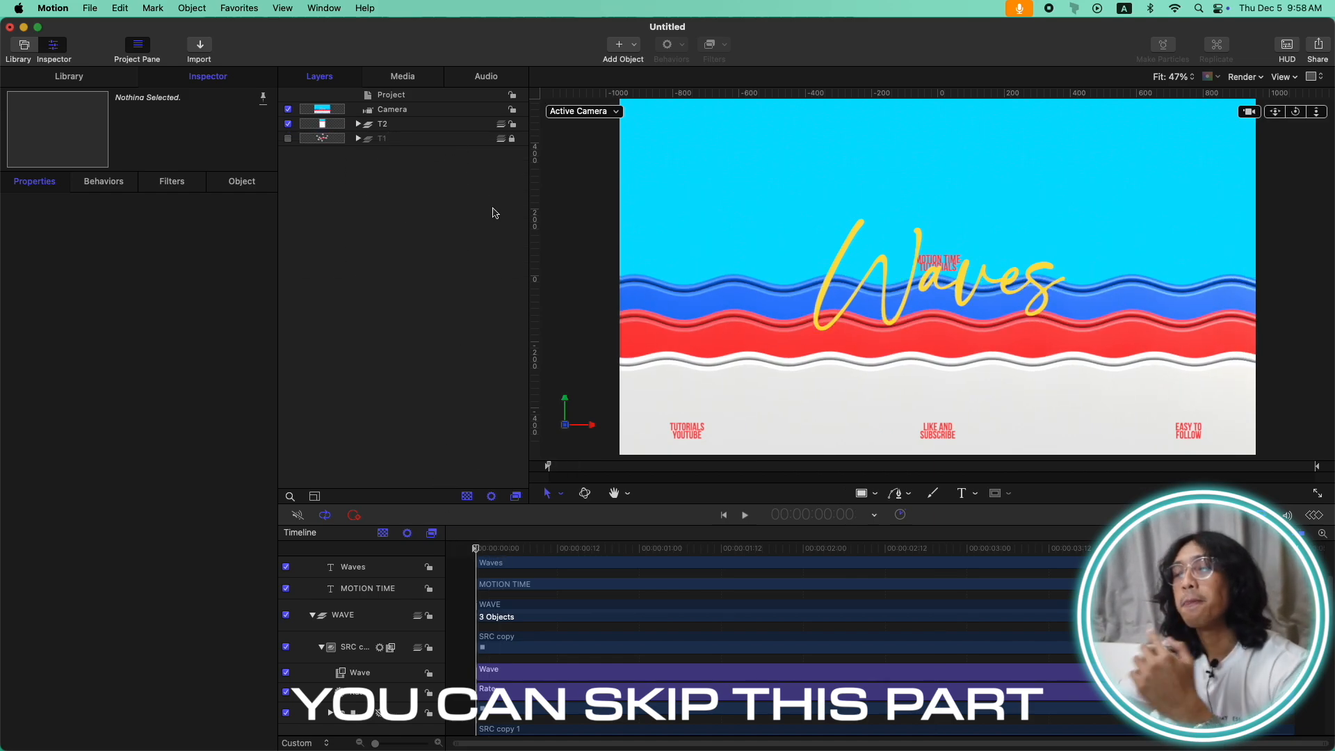
Step: Try lighting the scene with a point light moved forward along Z, with intensity 334.13% and shadows on
{"action": "left_click", "coordinate": [623, 43]}
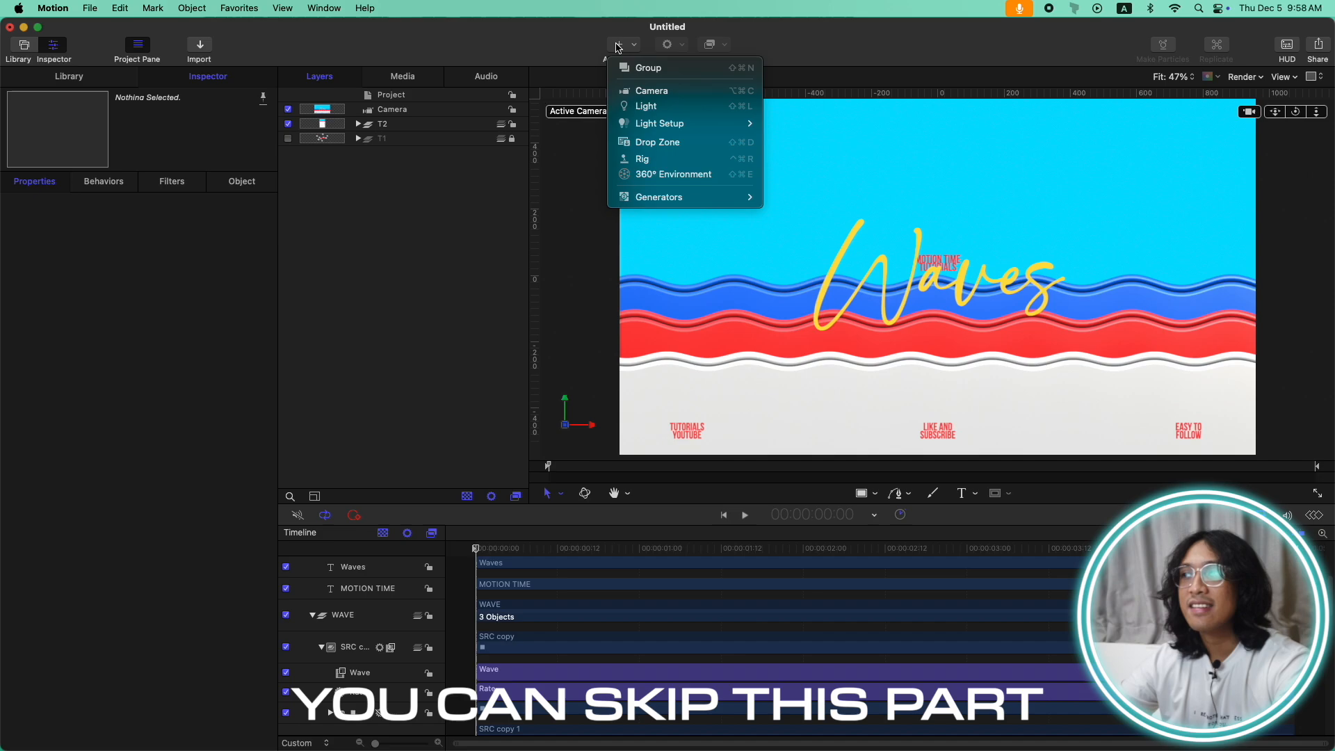
{"action": "left_click", "coordinate": [647, 107]}
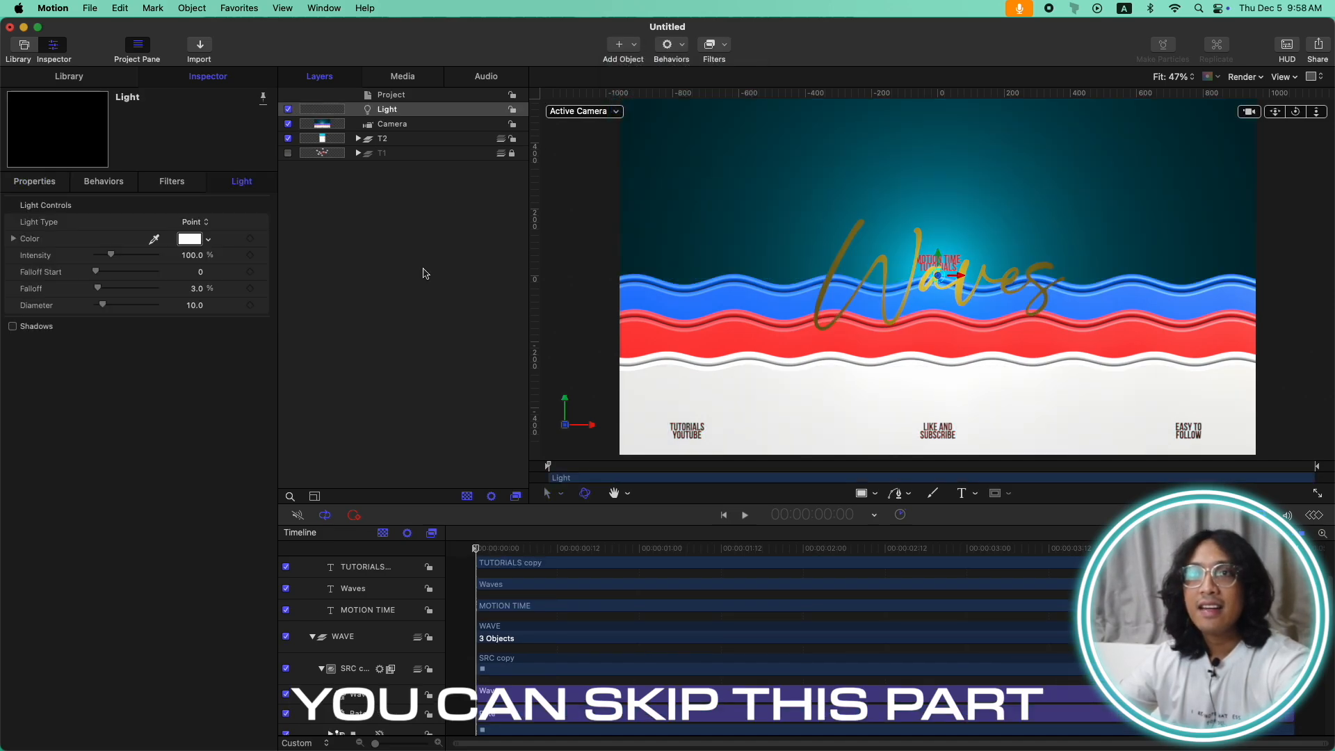
{"action": "left_click", "coordinate": [34, 180]}
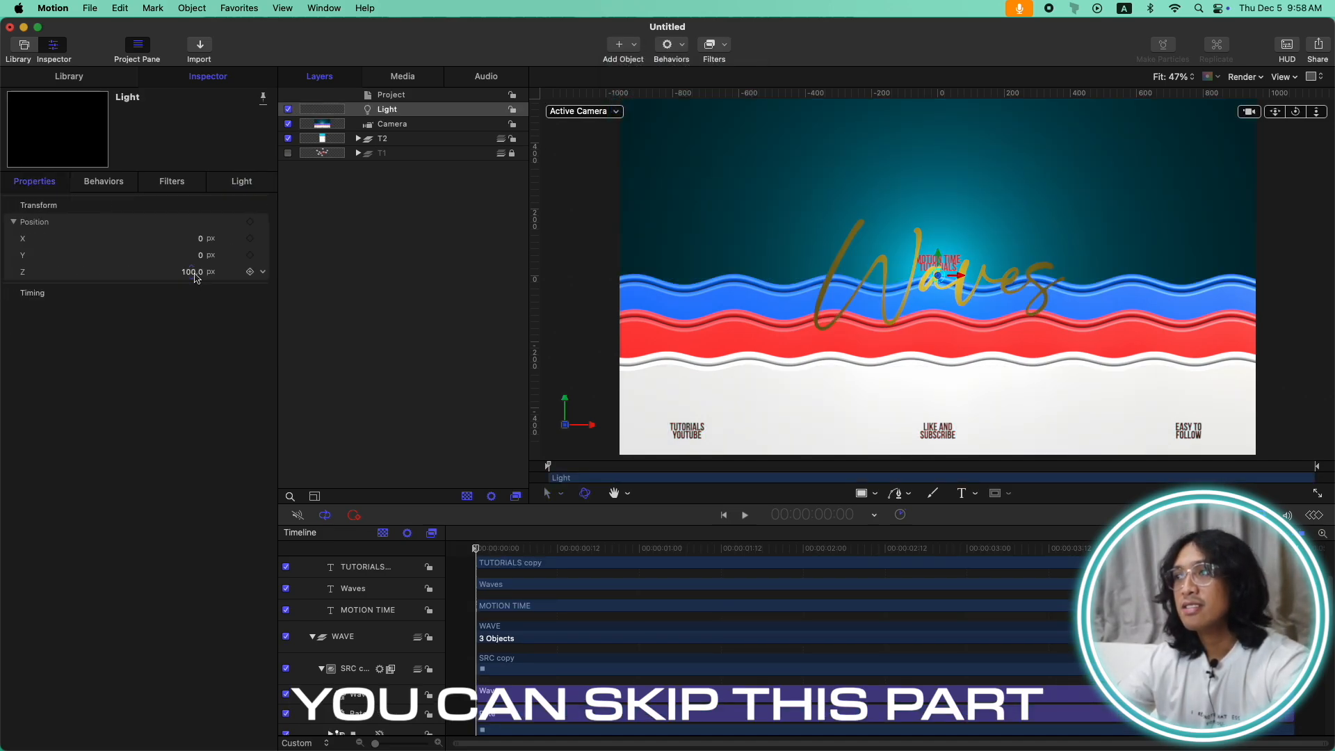
{"action": "left_click_drag", "start_coordinate": [196, 278], "coordinate": [192, 274]}
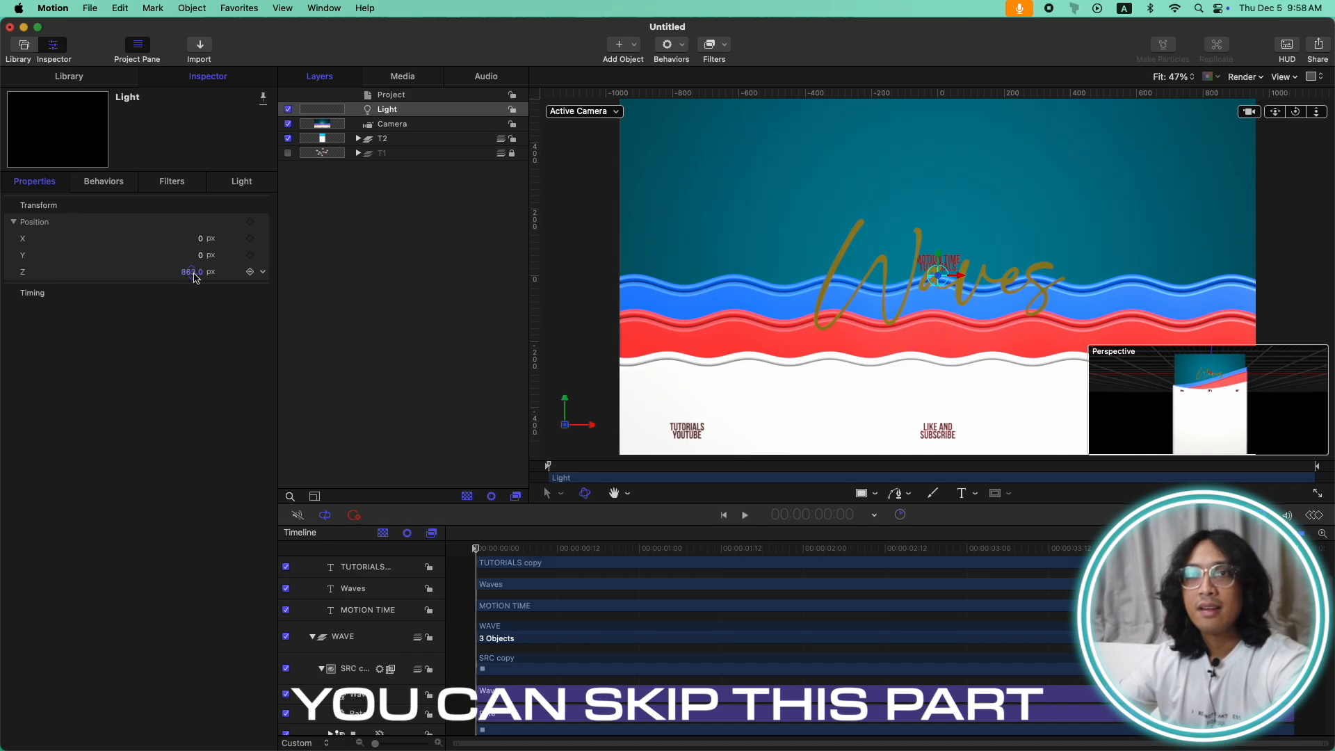
{"action": "left_click", "coordinate": [244, 181]}
{"action": "left_click_drag", "start_coordinate": [115, 258], "coordinate": [149, 248]}
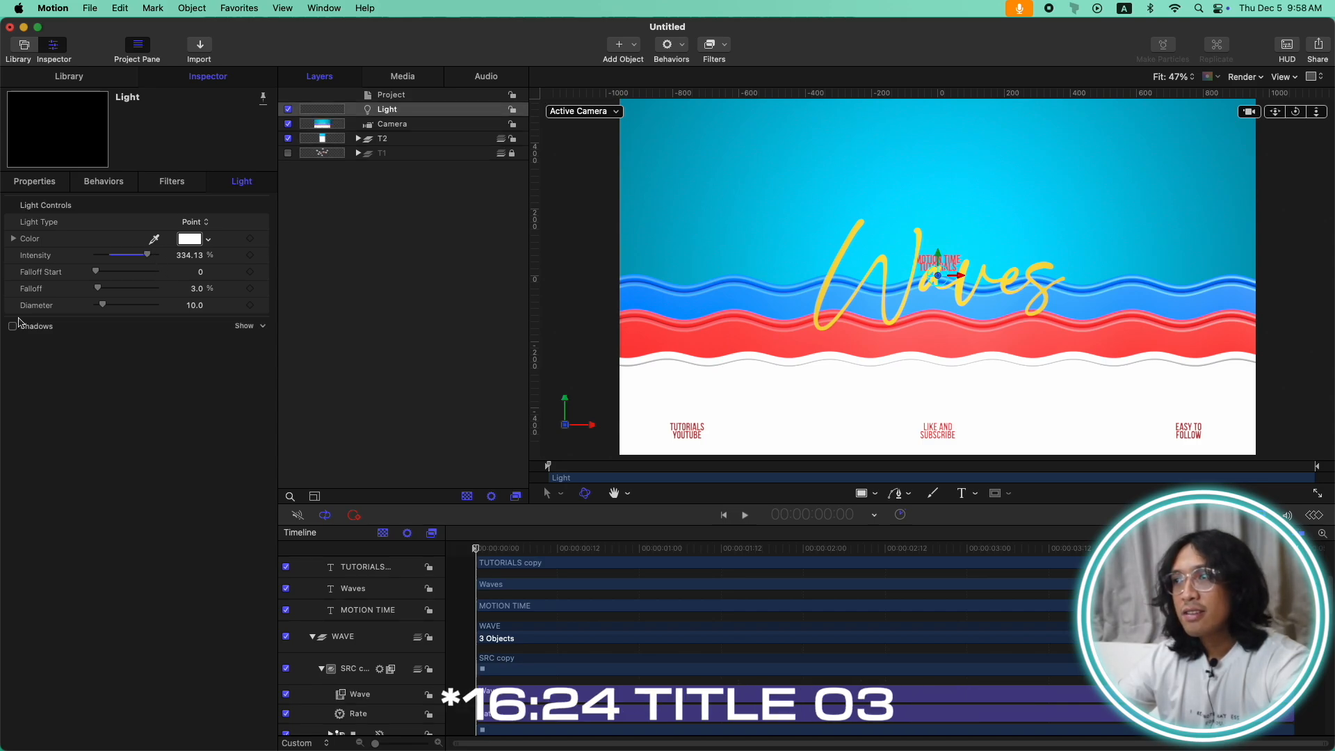
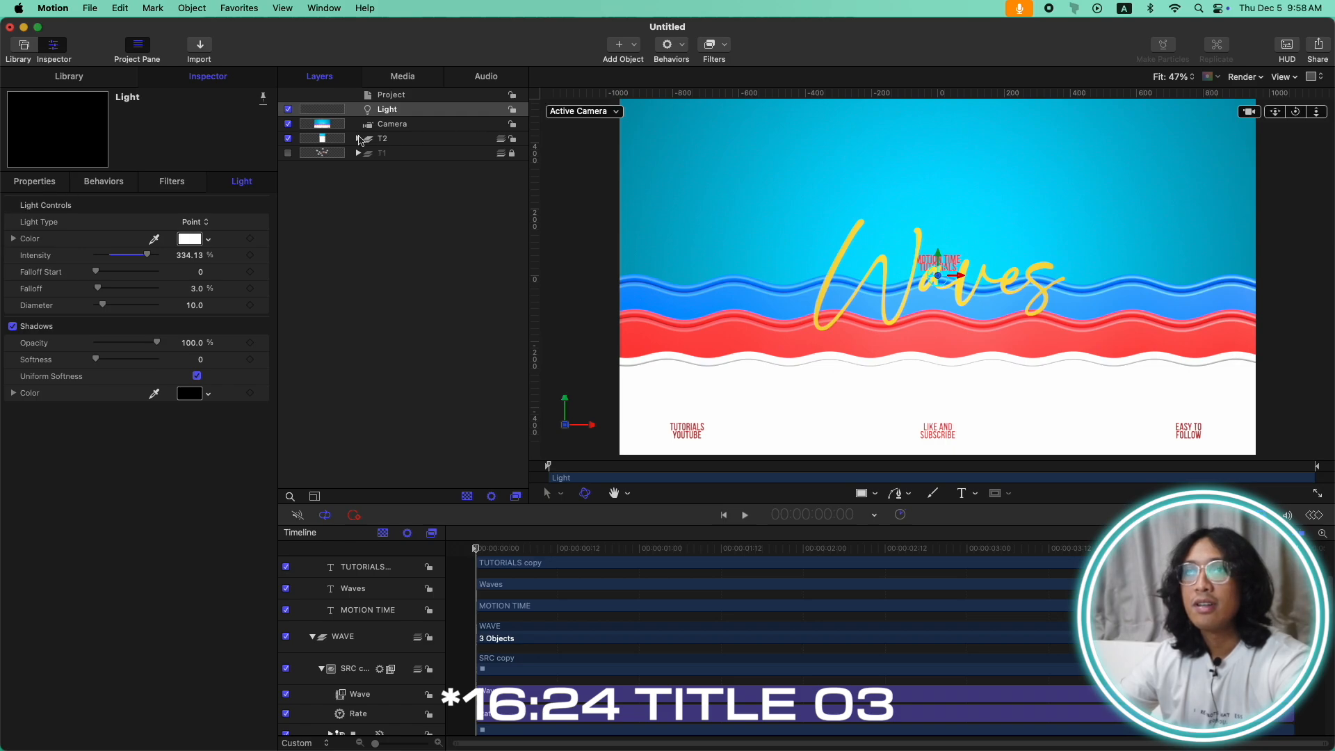
Step: Expand the WAVE group in T2 and examine the shadow settings of the blue wave's 3D text square
{"action": "left_click", "coordinate": [358, 139]}
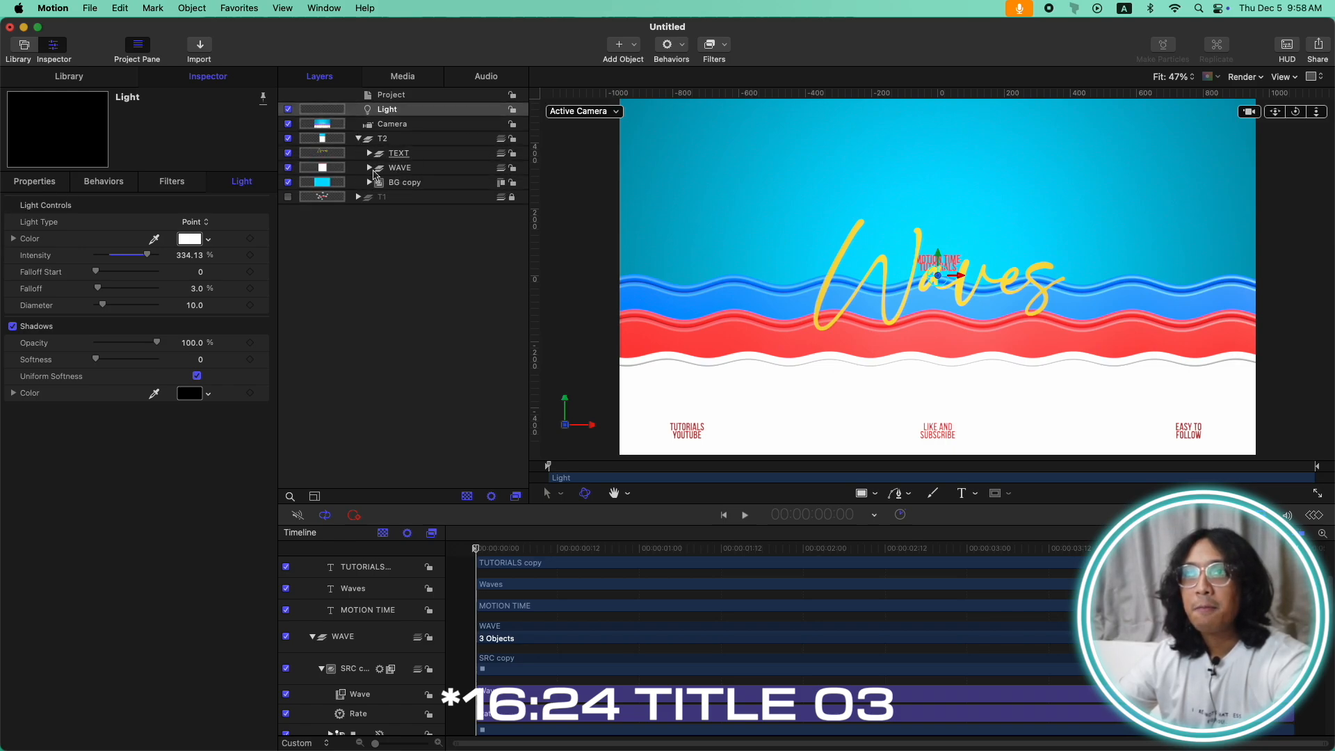
{"action": "left_click", "coordinate": [423, 169]}
{"action": "left_click", "coordinate": [362, 169]}
{"action": "left_click", "coordinate": [421, 211]}
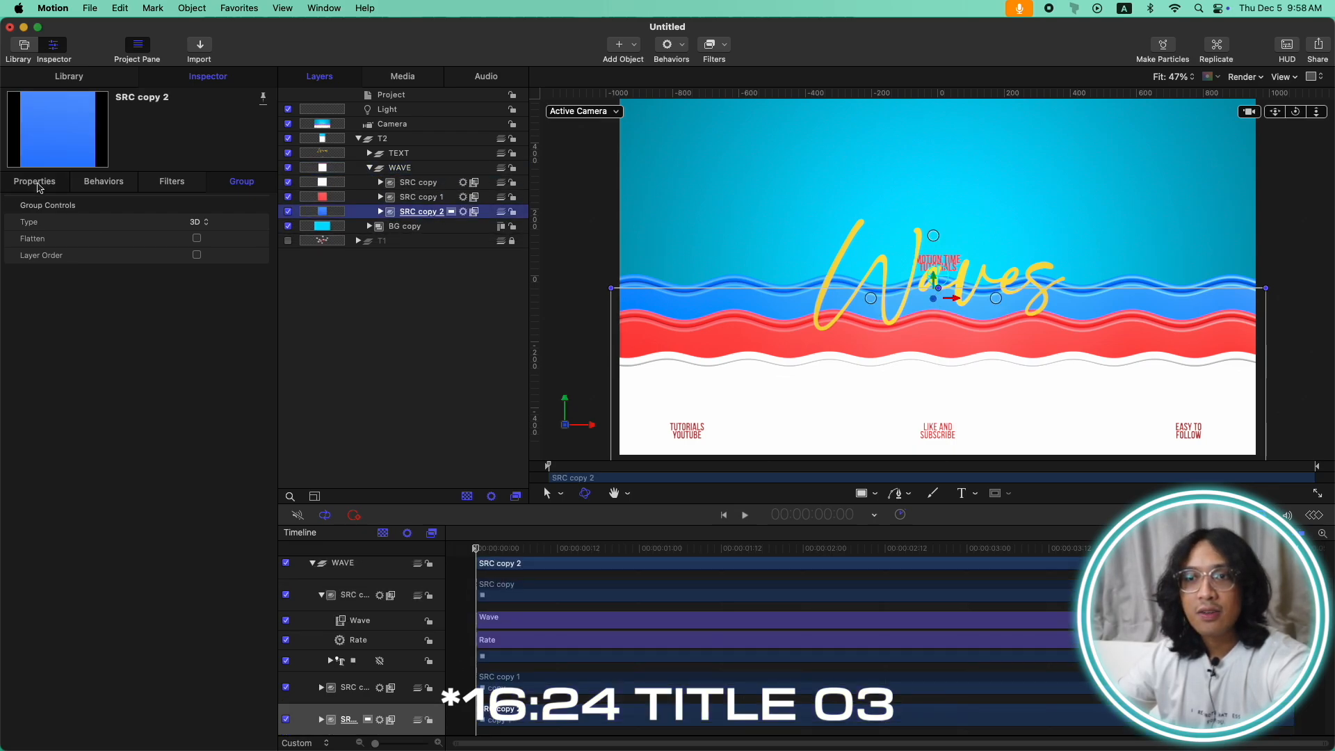
{"action": "left_click", "coordinate": [36, 182]}
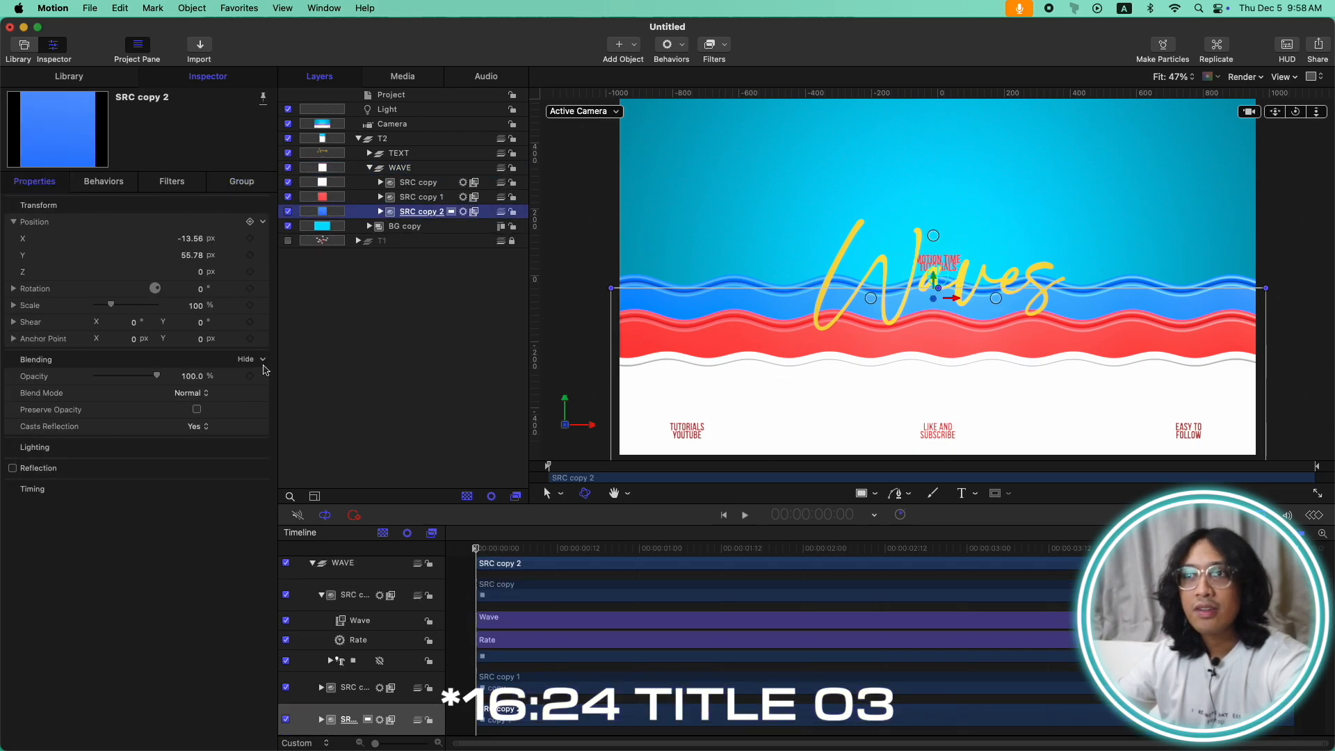
{"action": "left_click", "coordinate": [380, 212]}
{"action": "left_click", "coordinate": [425, 255]}
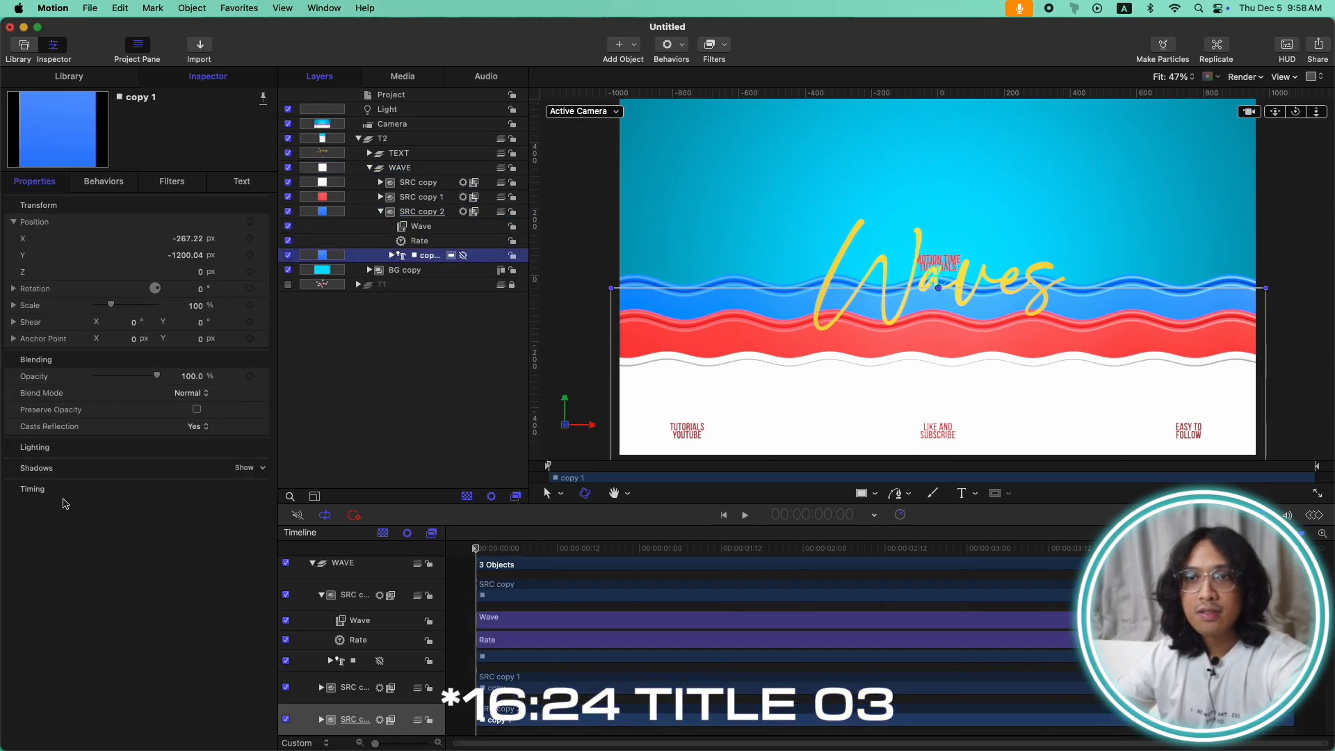
{"action": "left_click", "coordinate": [240, 468]}
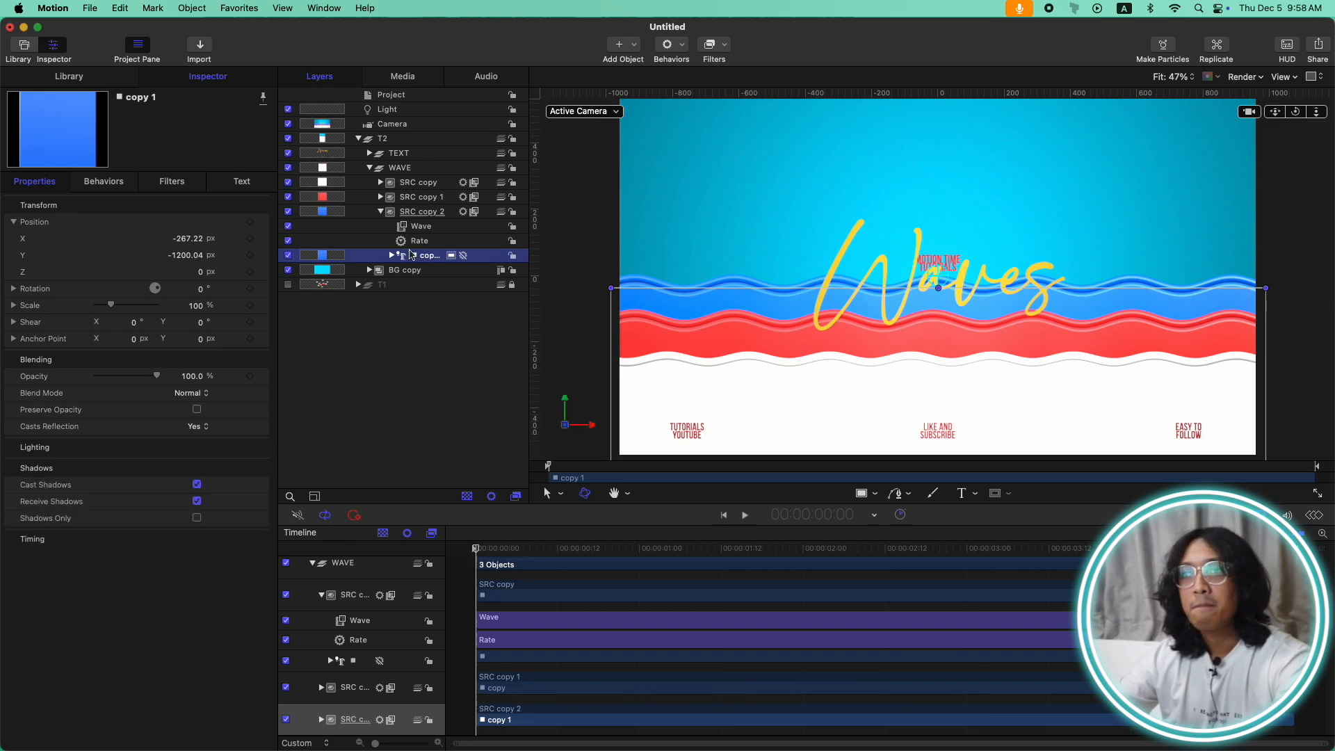
Step: Check the shadow settings of the 3D text squares in the red and white wave groups
{"action": "left_click", "coordinate": [381, 212]}
{"action": "left_click", "coordinate": [380, 197]}
{"action": "left_click", "coordinate": [429, 240]}
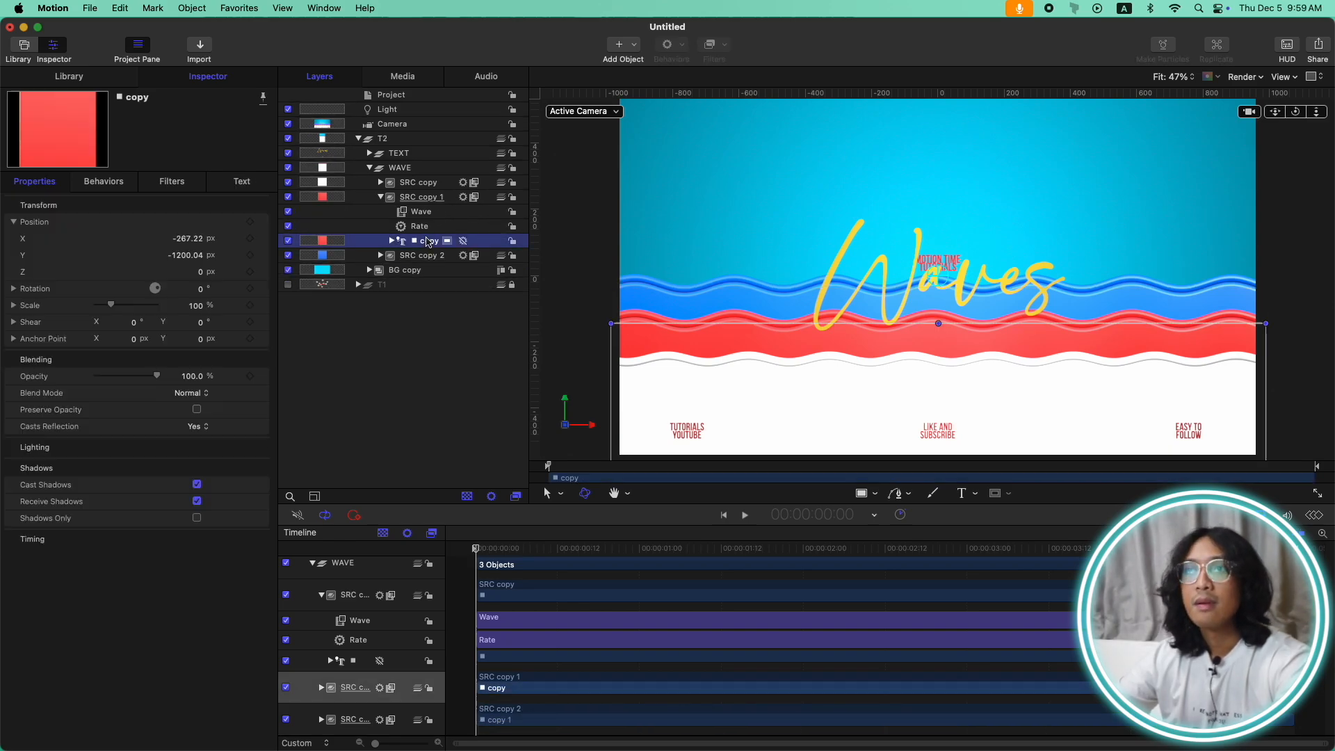
{"action": "left_click", "coordinate": [380, 197]}
{"action": "left_click", "coordinate": [412, 184]}
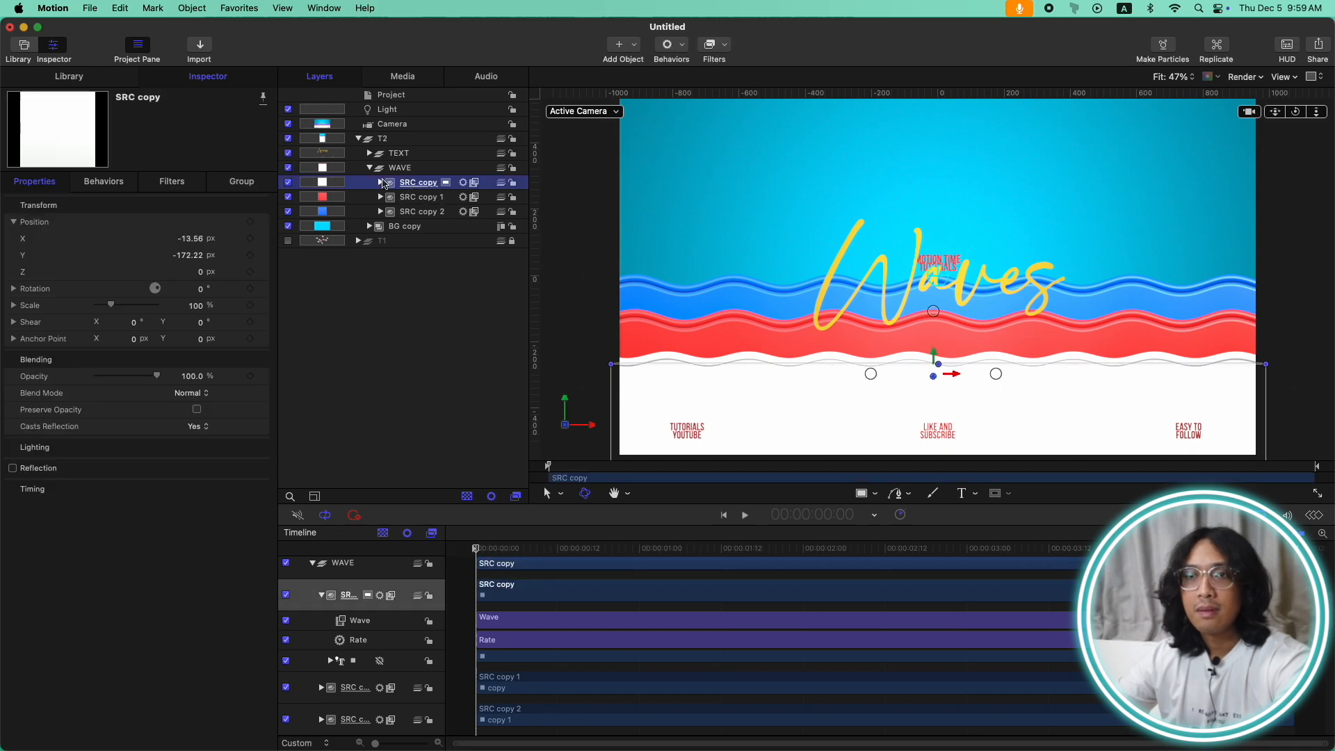
{"action": "left_click", "coordinate": [380, 182]}
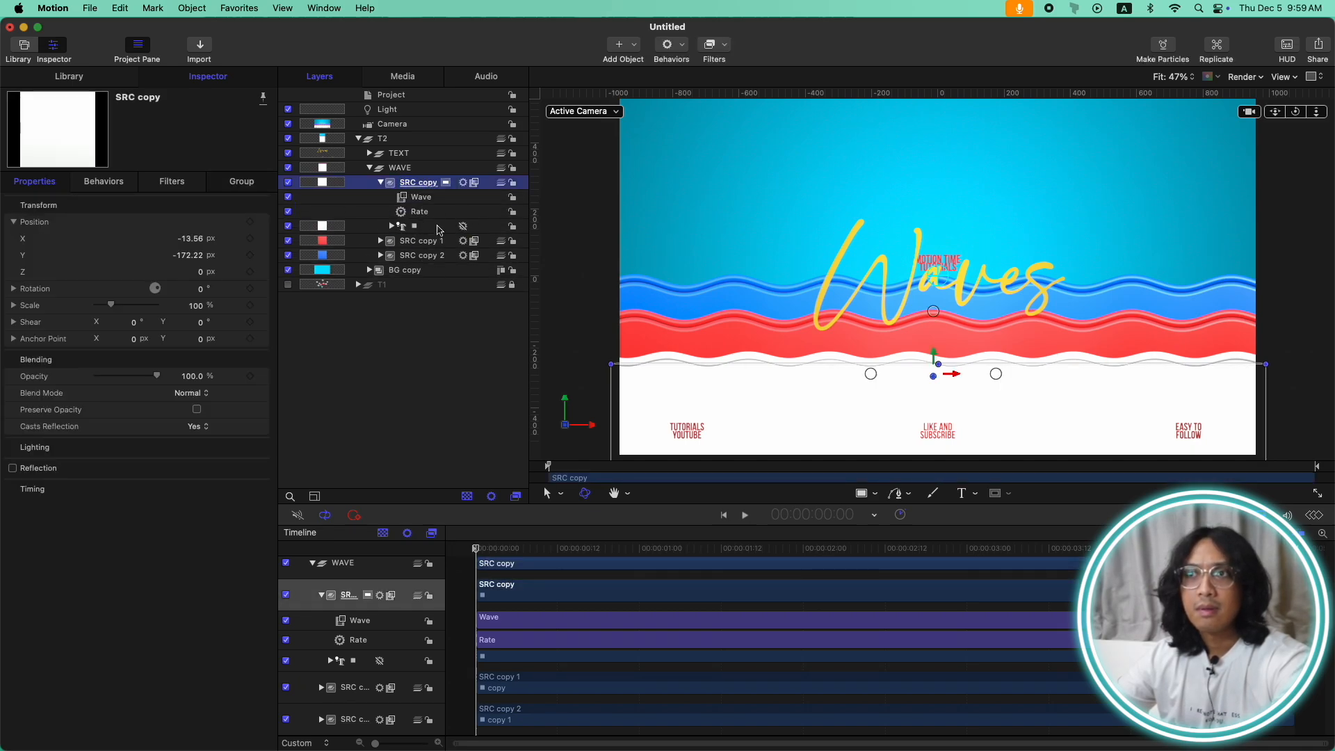
{"action": "left_click", "coordinate": [440, 227]}
Step: Try the Reflection option on the white wave group and on the whole WAVE group, switching it off again
{"action": "left_click", "coordinate": [424, 183]}
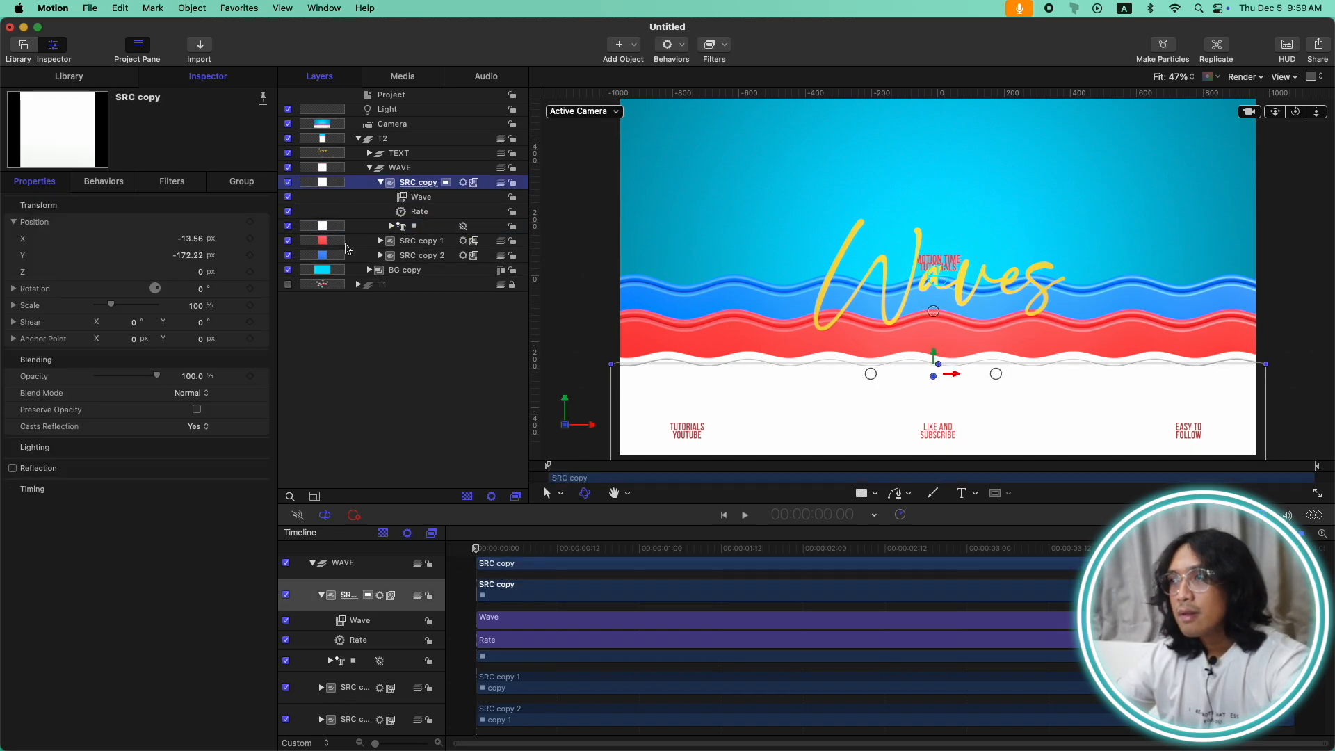
{"action": "left_click", "coordinate": [12, 469]}
{"action": "left_click", "coordinate": [12, 469]}
{"action": "left_click", "coordinate": [370, 167]}
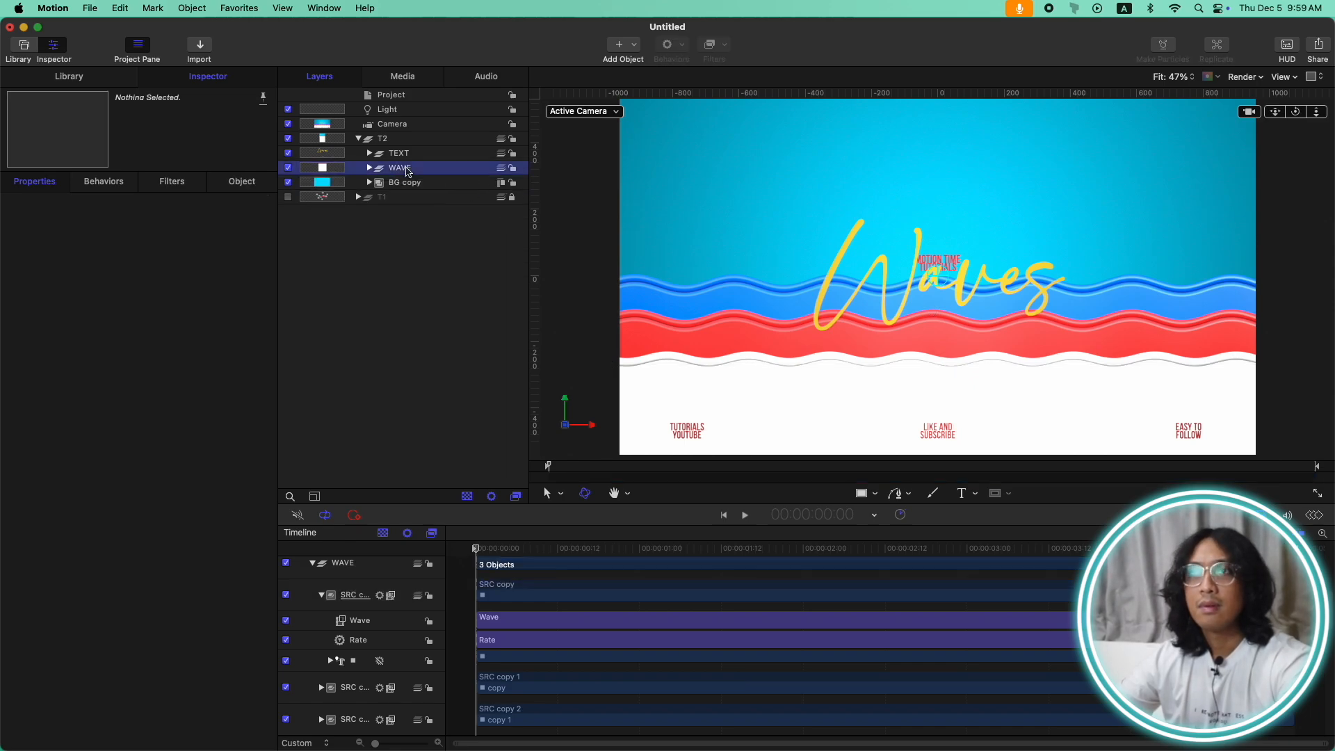
{"action": "left_click", "coordinate": [406, 167]}
{"action": "left_click", "coordinate": [12, 468]}
{"action": "left_click", "coordinate": [13, 469]}
Step: Try softer light shadows with Softness 13 and a light intensity of 316.24%
{"action": "left_click", "coordinate": [412, 140]}
{"action": "left_click", "coordinate": [411, 111]}
{"action": "left_click", "coordinate": [242, 181]}
{"action": "mouse_move", "coordinate": [130, 359]}
{"action": "left_mouse_down"}
{"action": "mouse_move", "coordinate": [83, 369]}
{"action": "mouse_move", "coordinate": [137, 363]}
{"action": "left_mouse_up"}
{"action": "left_click_drag", "start_coordinate": [147, 255], "coordinate": [143, 259]}
Step: Switch to the Perspective view and try moving the light to about Y -46 px and Z 1131 px
{"action": "left_click", "coordinate": [584, 112]}
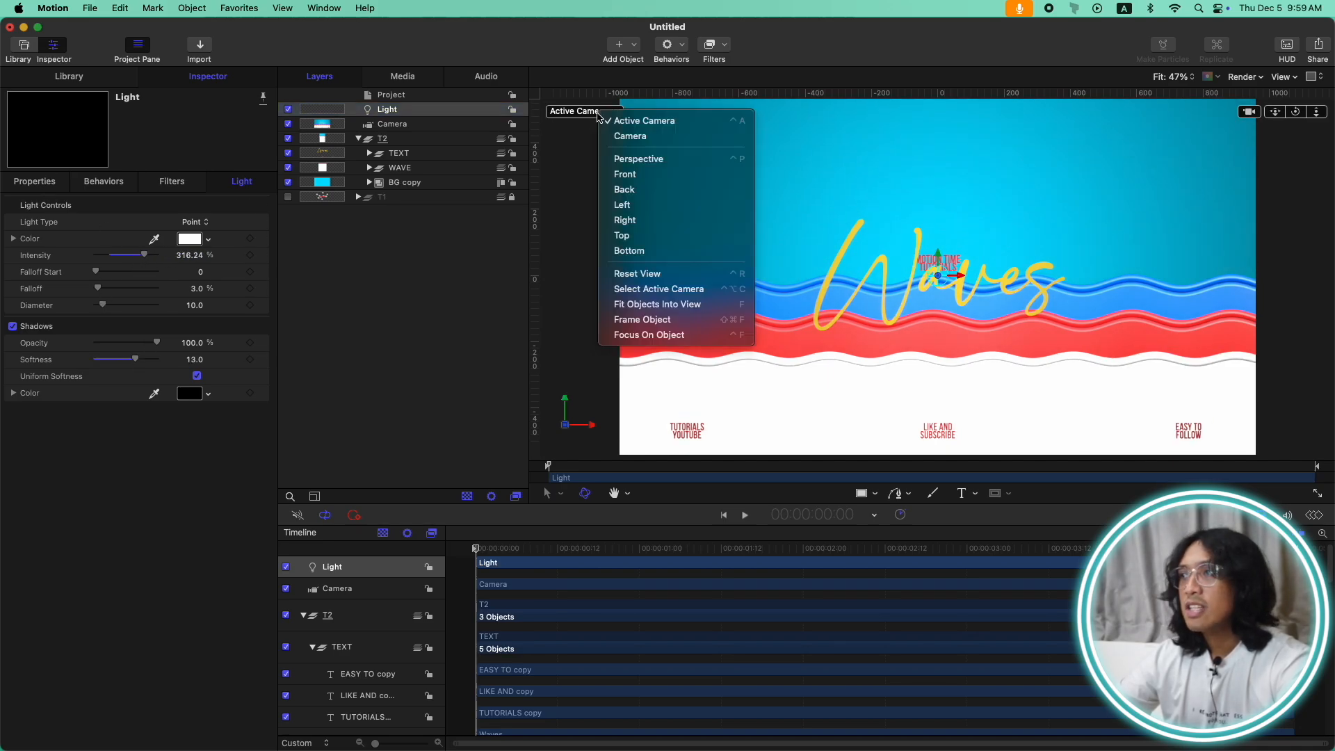
{"action": "left_click", "coordinate": [696, 161]}
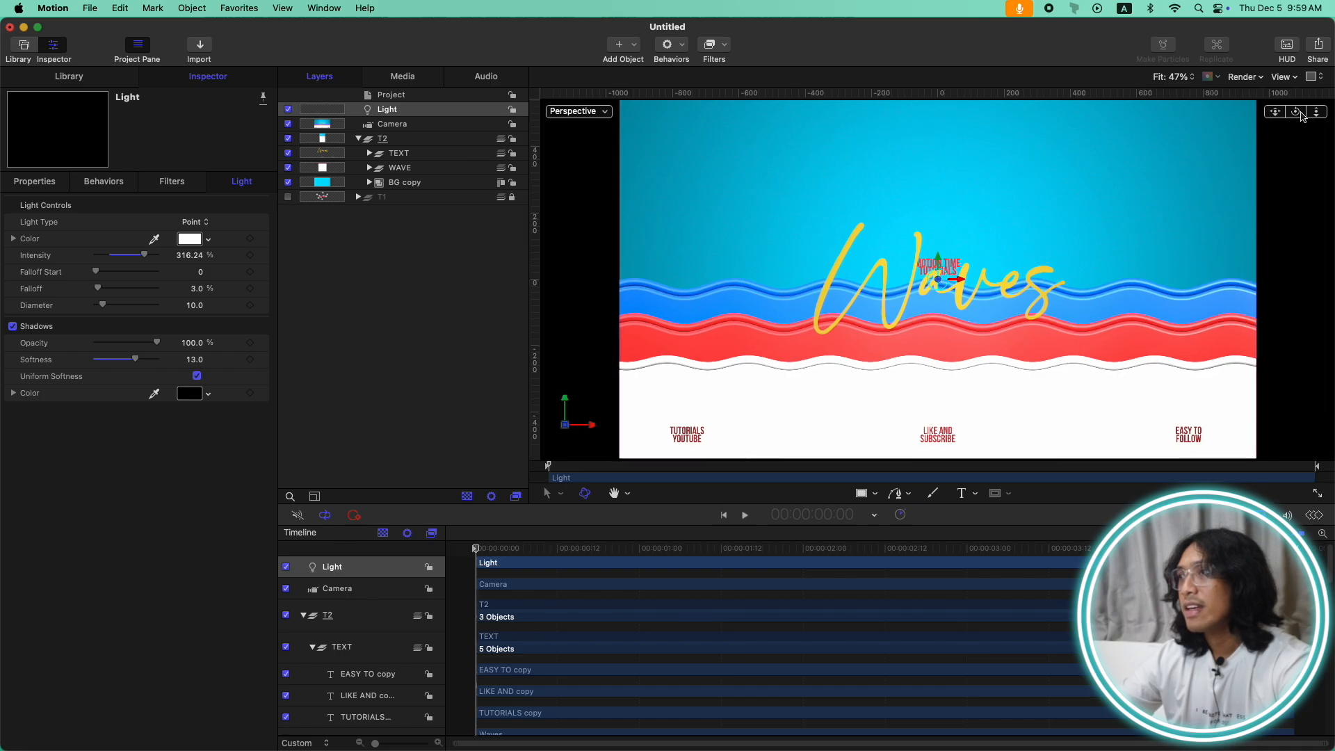
{"action": "left_click_drag", "start_coordinate": [929, 286], "coordinate": [815, 338]}
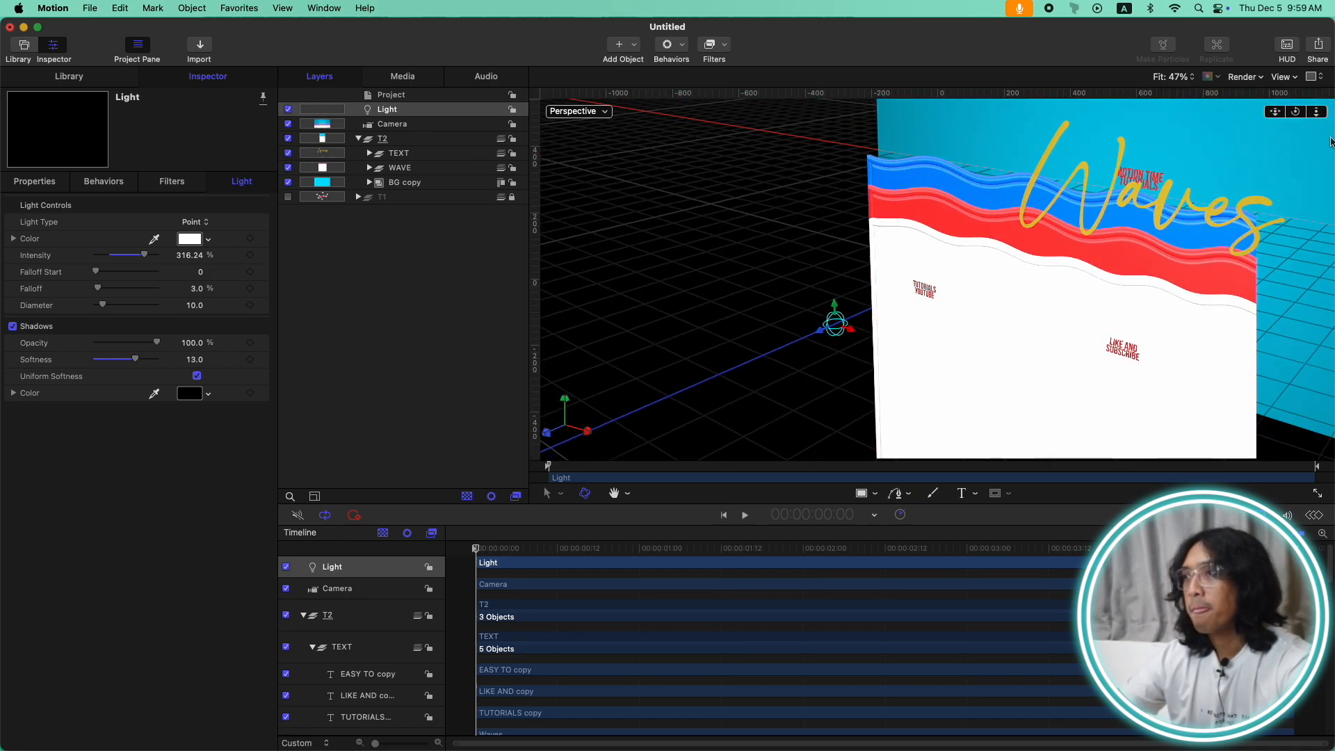
{"action": "double_click", "coordinate": [1295, 112]}
{"action": "left_click_drag", "start_coordinate": [936, 260], "coordinate": [933, 297]}
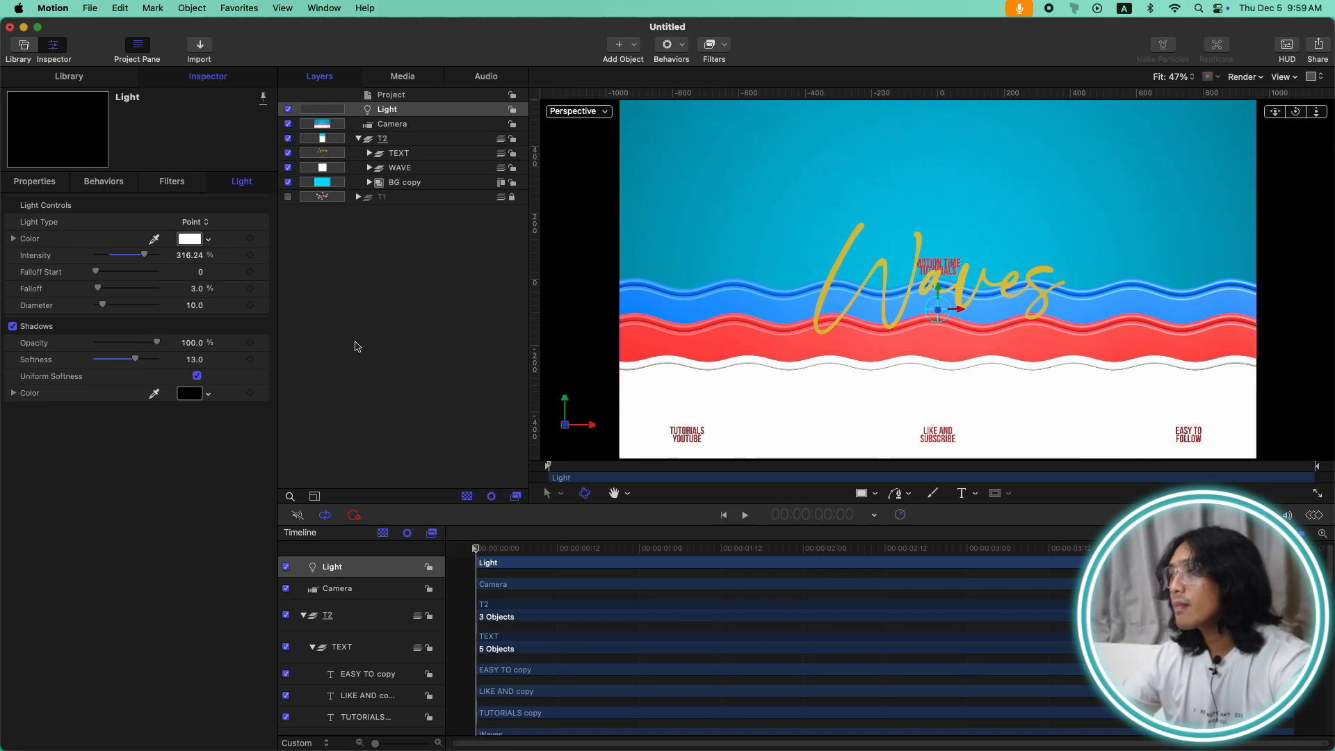
Step: Check the render options and compare the scene with the T2 group in the Cinematic Title project
{"action": "left_click", "coordinate": [1257, 78]}
{"action": "left_click", "coordinate": [520, 395]}
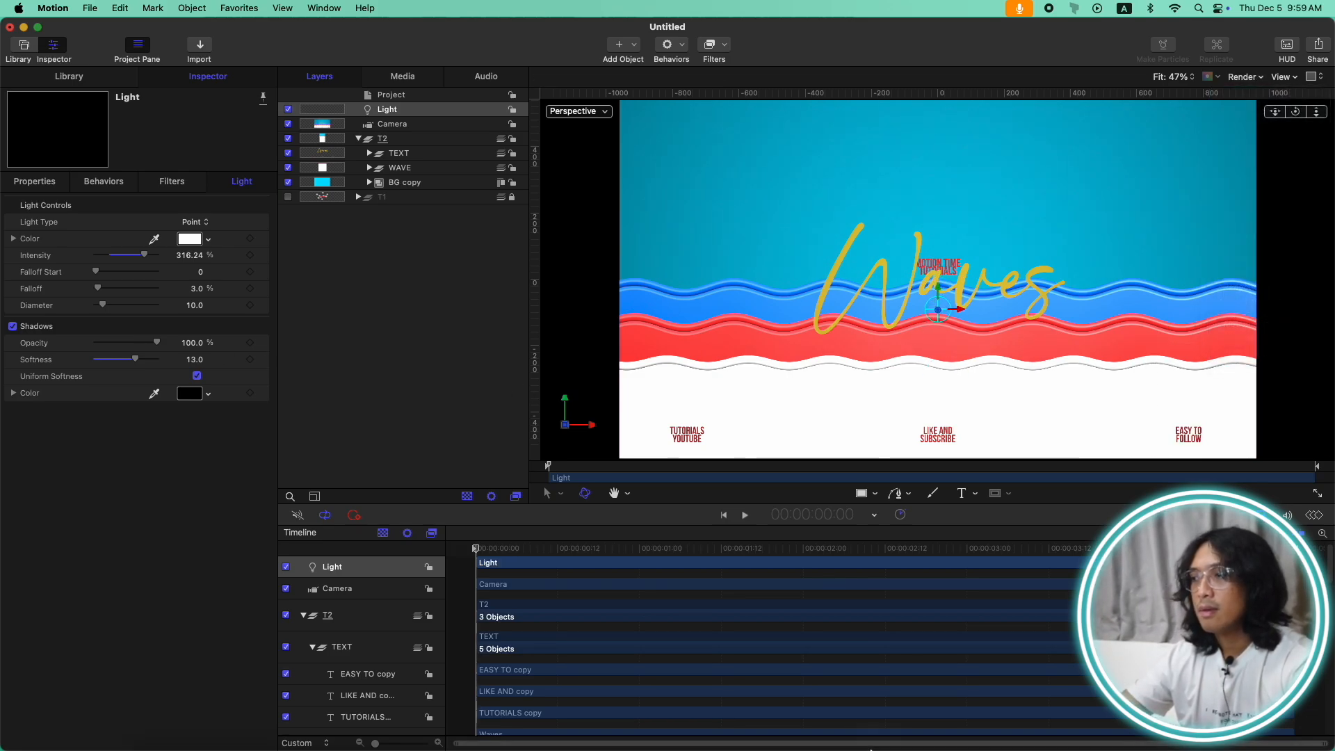
{"action": "mouse_move", "coordinate": [1043, 746]}
{"action": "left_click", "coordinate": [1136, 727]}
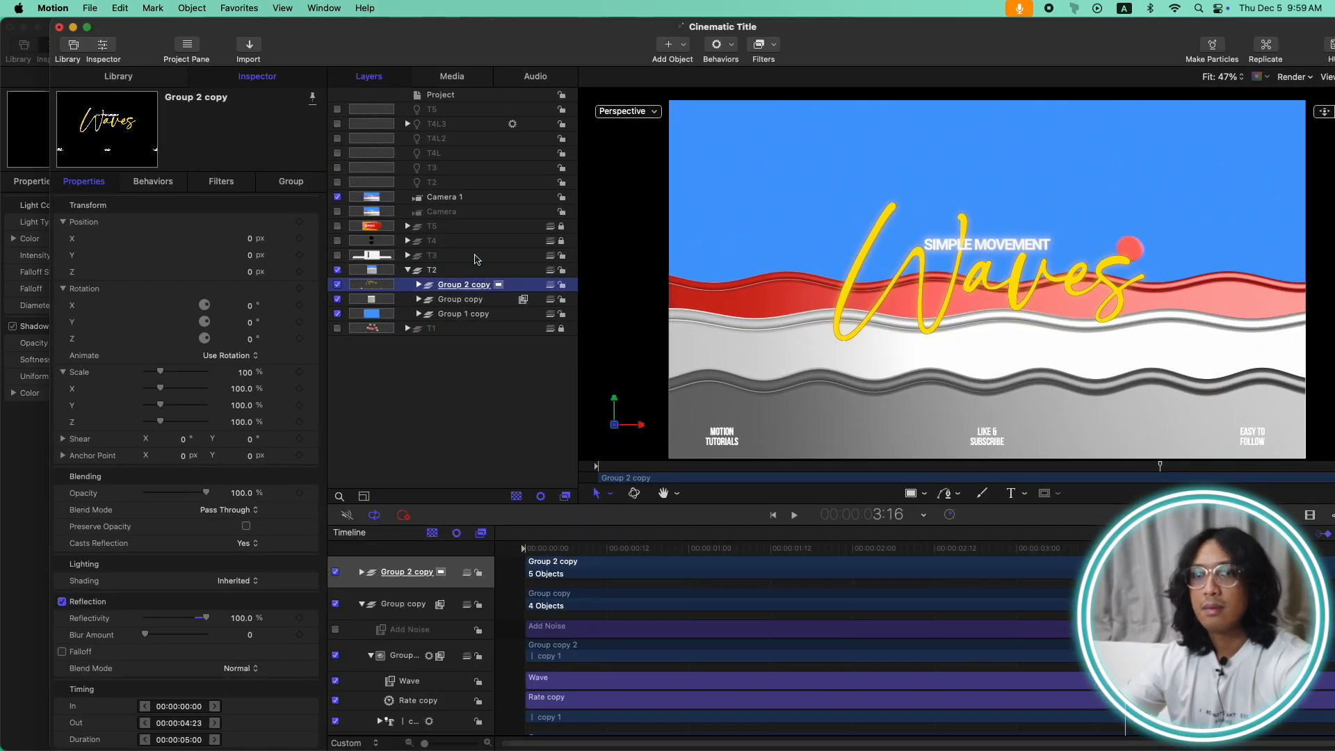
{"action": "left_click", "coordinate": [24, 494]}
Step: Test Reflection on the WAVE group of the Untitled project once more and switch it back off
{"action": "left_click", "coordinate": [423, 154]}
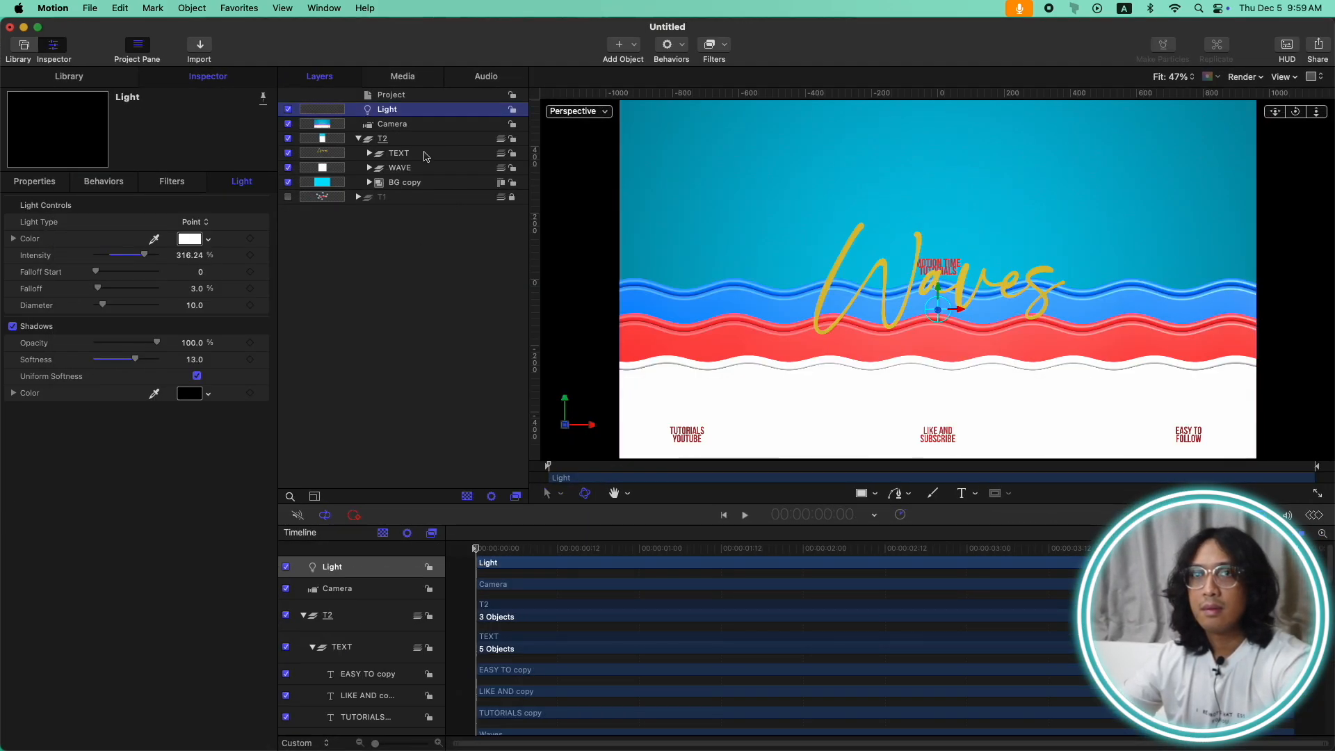
{"action": "left_click", "coordinate": [422, 169]}
{"action": "left_click", "coordinate": [42, 182]}
{"action": "left_click", "coordinate": [13, 467]}
{"action": "left_click", "coordinate": [13, 468]}
Step: Delete the Light from the project
{"action": "left_click", "coordinate": [416, 111]}
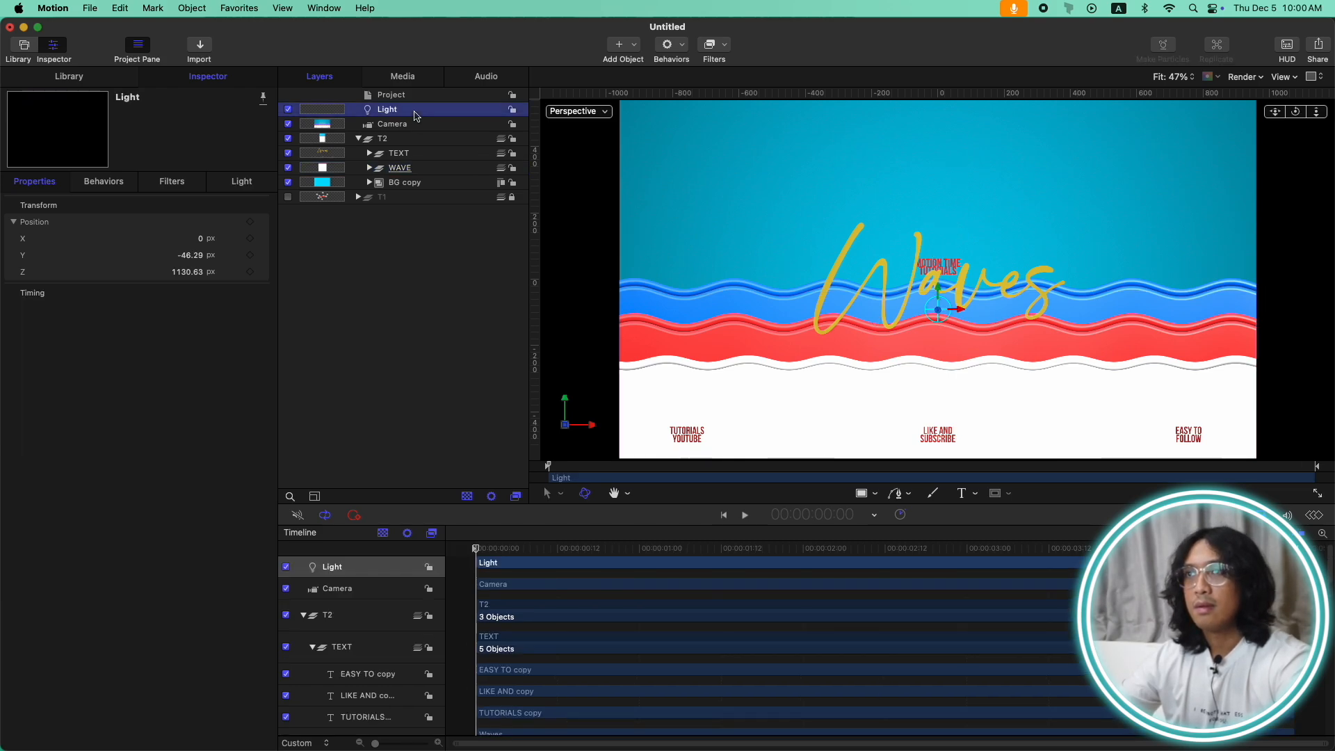
{"action": "key", "text": "Delete"}
Step: Duplicate the T2 group to start another title variation
{"action": "left_click", "coordinate": [376, 125]}
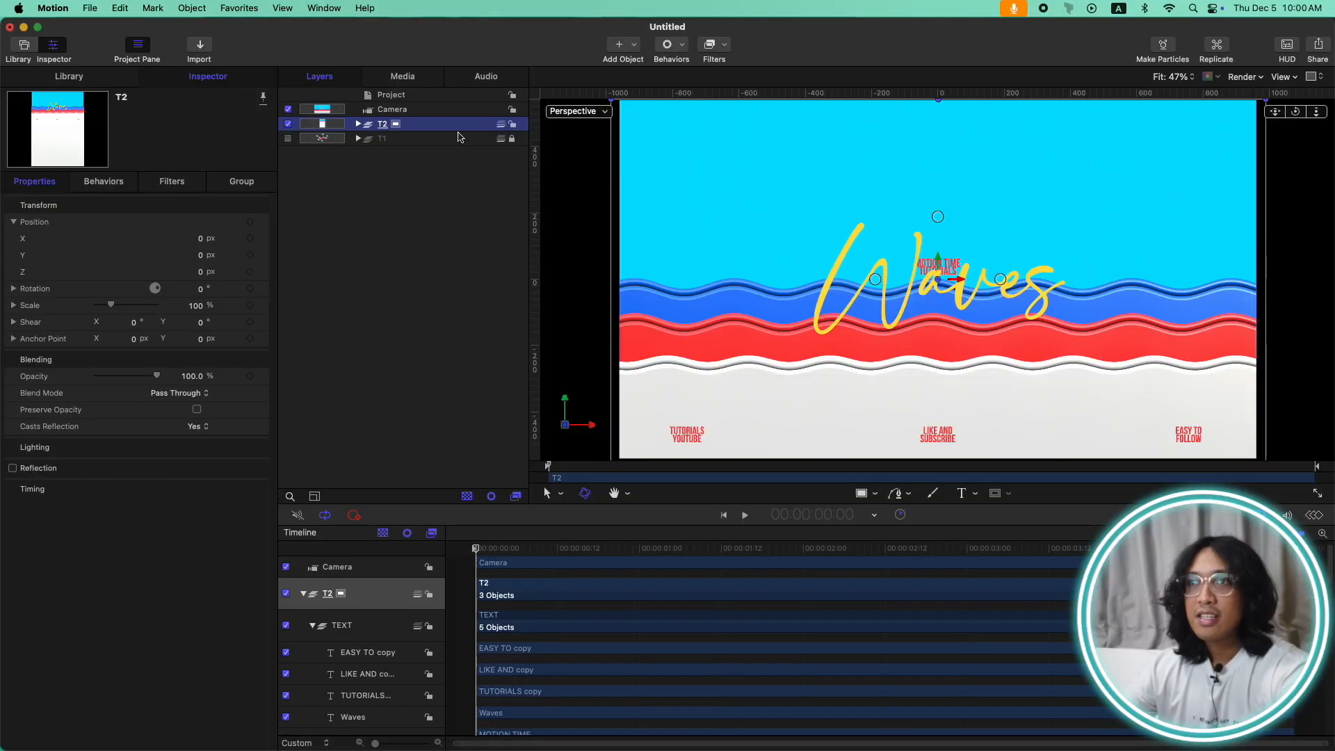
{"action": "key", "text": "super+d"}
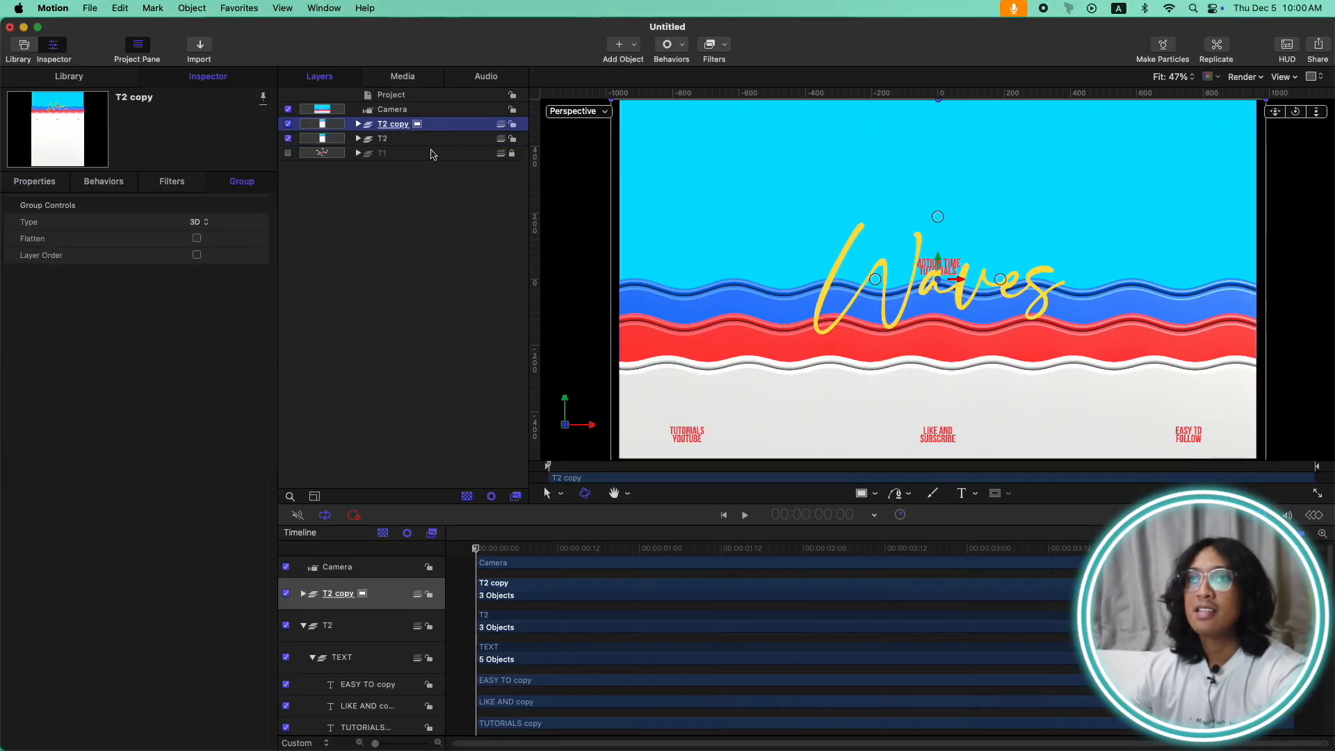
Step: Lock and hide the T2 group, and rename the T2 copy group as T3
{"action": "left_click", "coordinate": [512, 138]}
{"action": "left_click", "coordinate": [288, 138]}
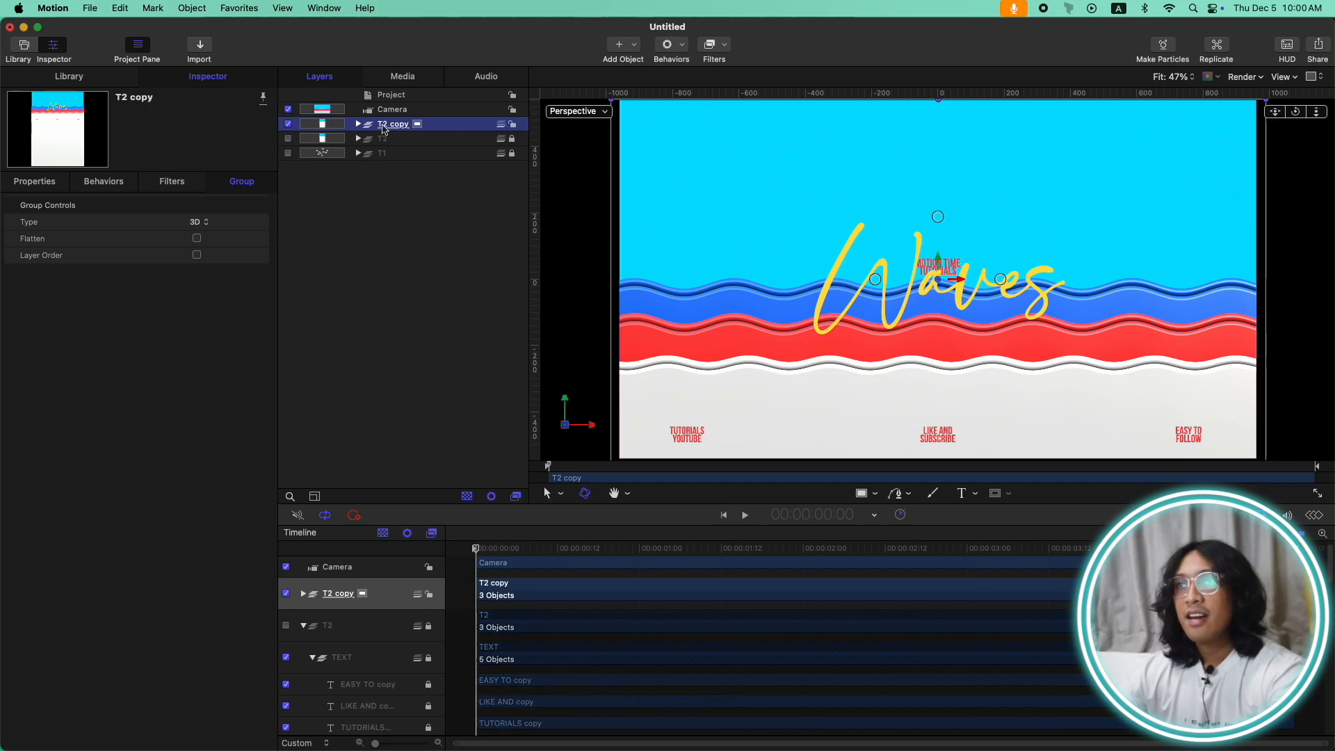
{"action": "double_click", "coordinate": [402, 125]}
{"action": "type", "text": "T2"}
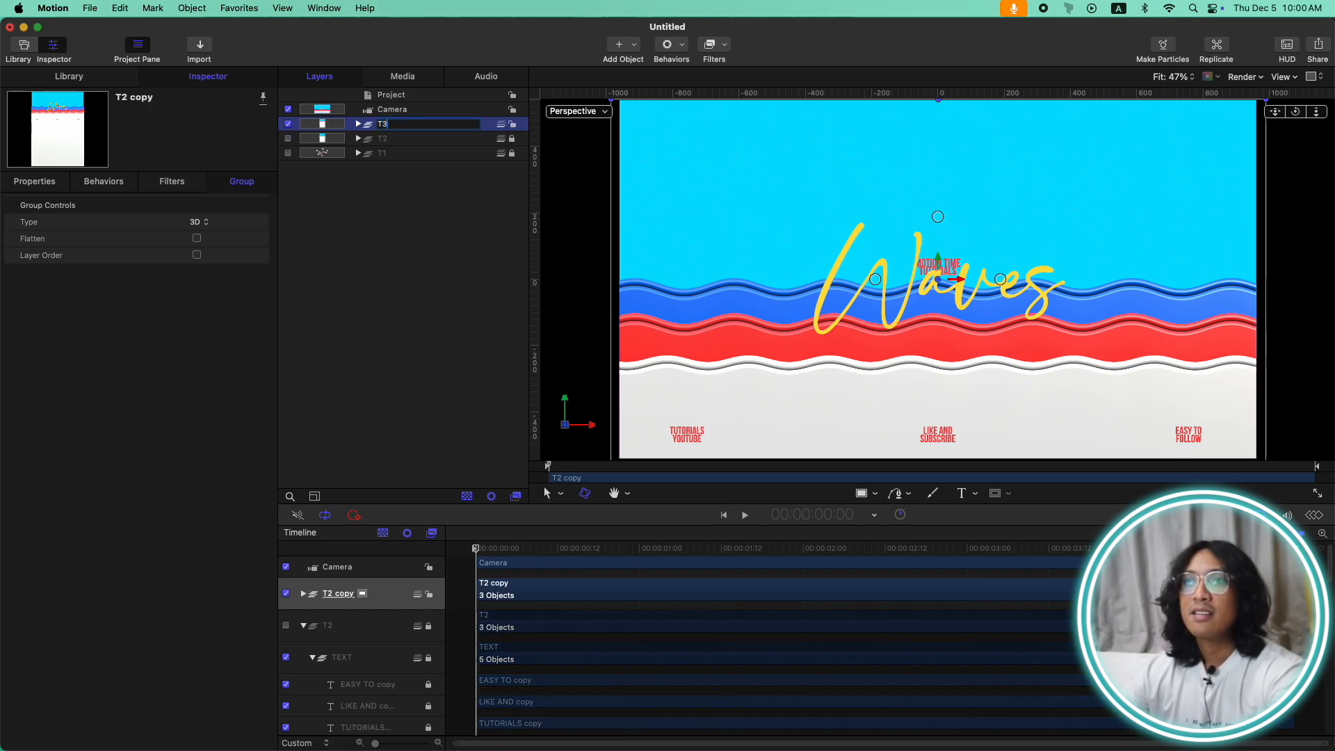
{"action": "key", "text": "Return"}
Step: Hide the TEXT copy group inside T3 and change the color solid in BG copy 1 to dark gray
{"action": "left_click", "coordinate": [359, 124]}
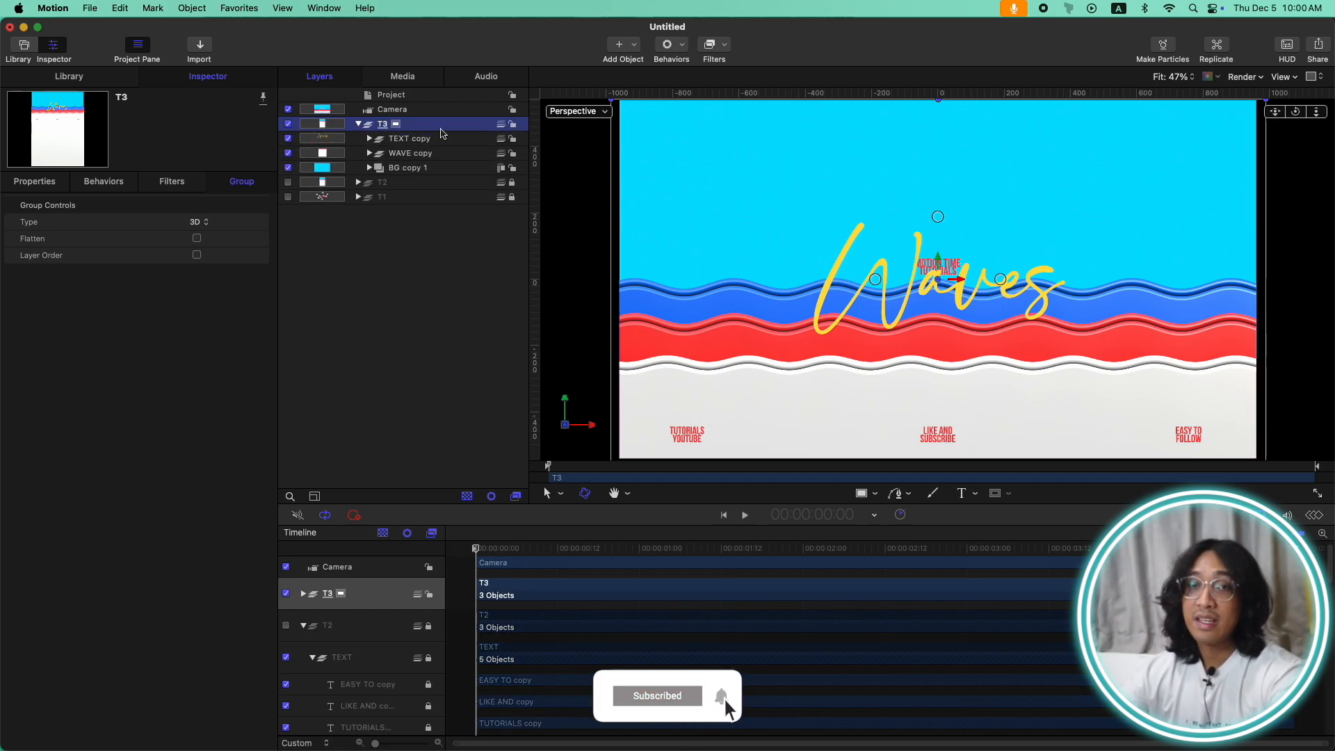
{"action": "left_click", "coordinate": [288, 138]}
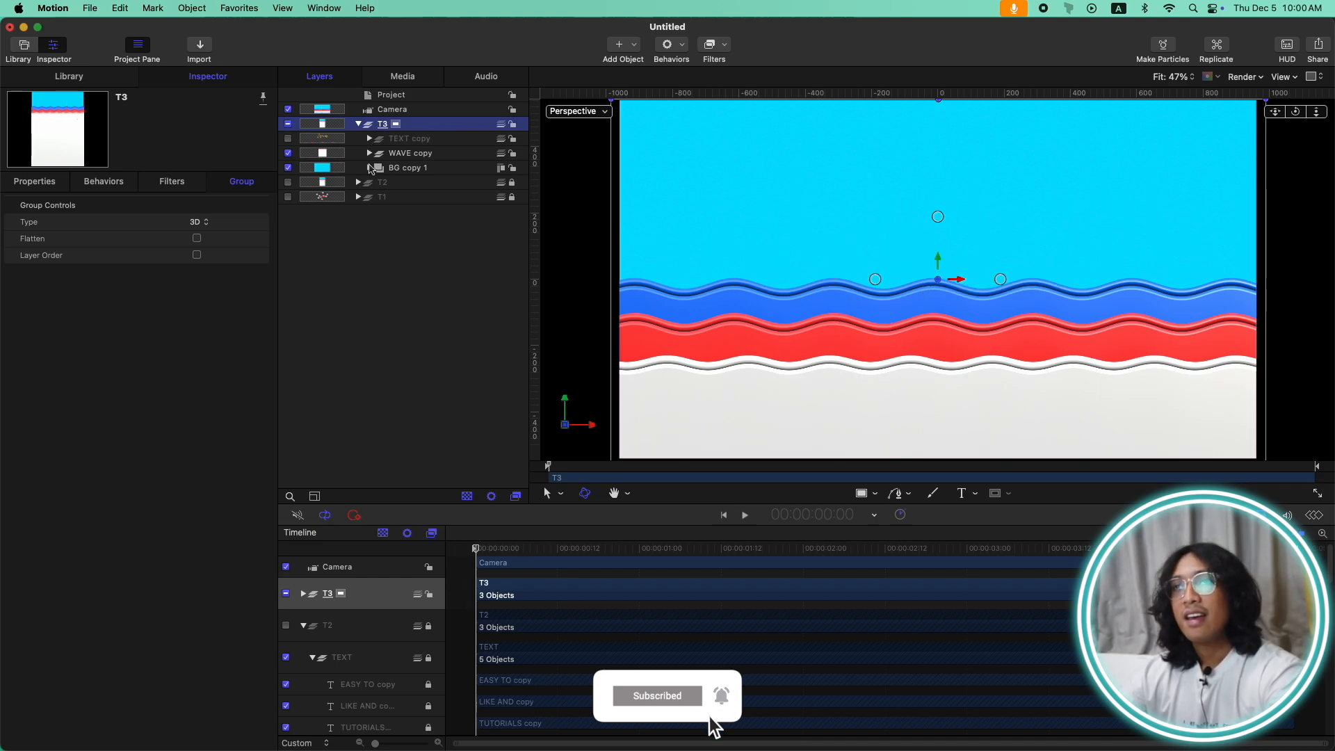
{"action": "left_click", "coordinate": [345, 171]}
{"action": "left_click", "coordinate": [369, 167]}
{"action": "left_click", "coordinate": [420, 182]}
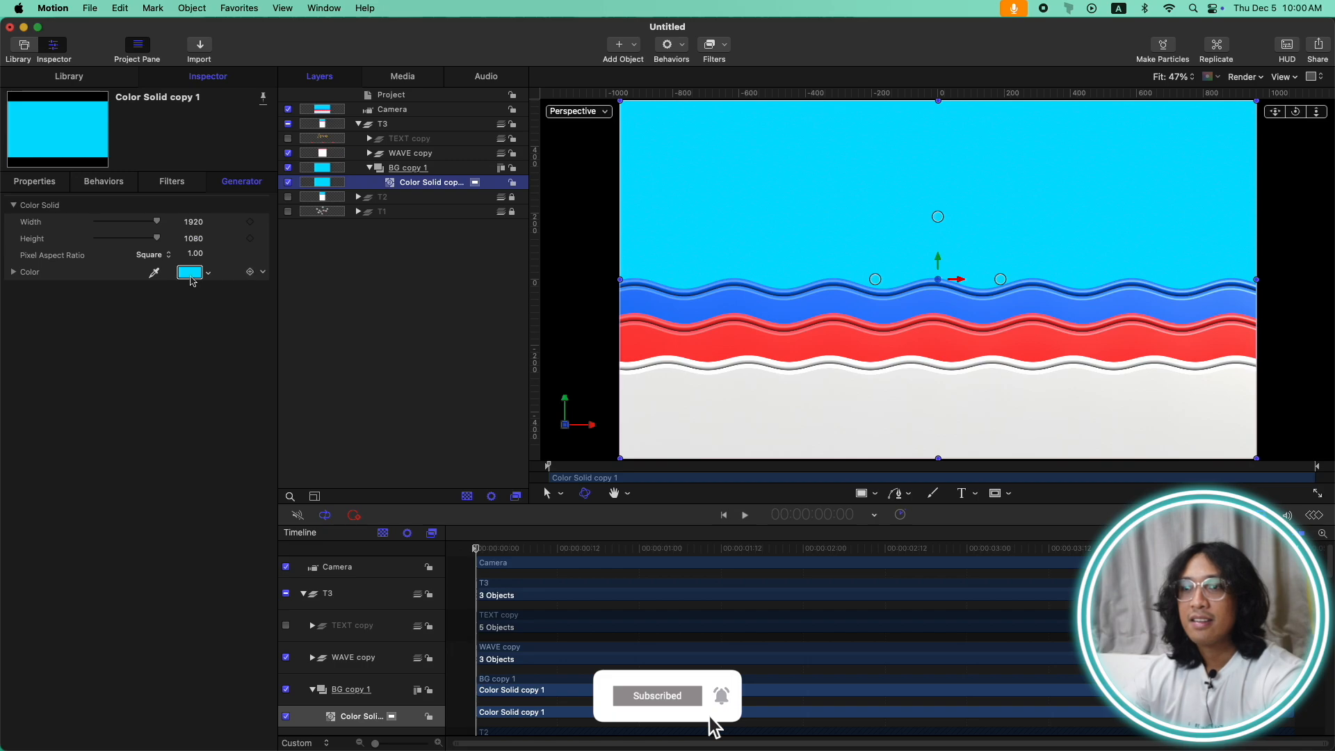
{"action": "left_click", "coordinate": [192, 274]}
{"action": "left_click_drag", "start_coordinate": [361, 530], "coordinate": [422, 529]}
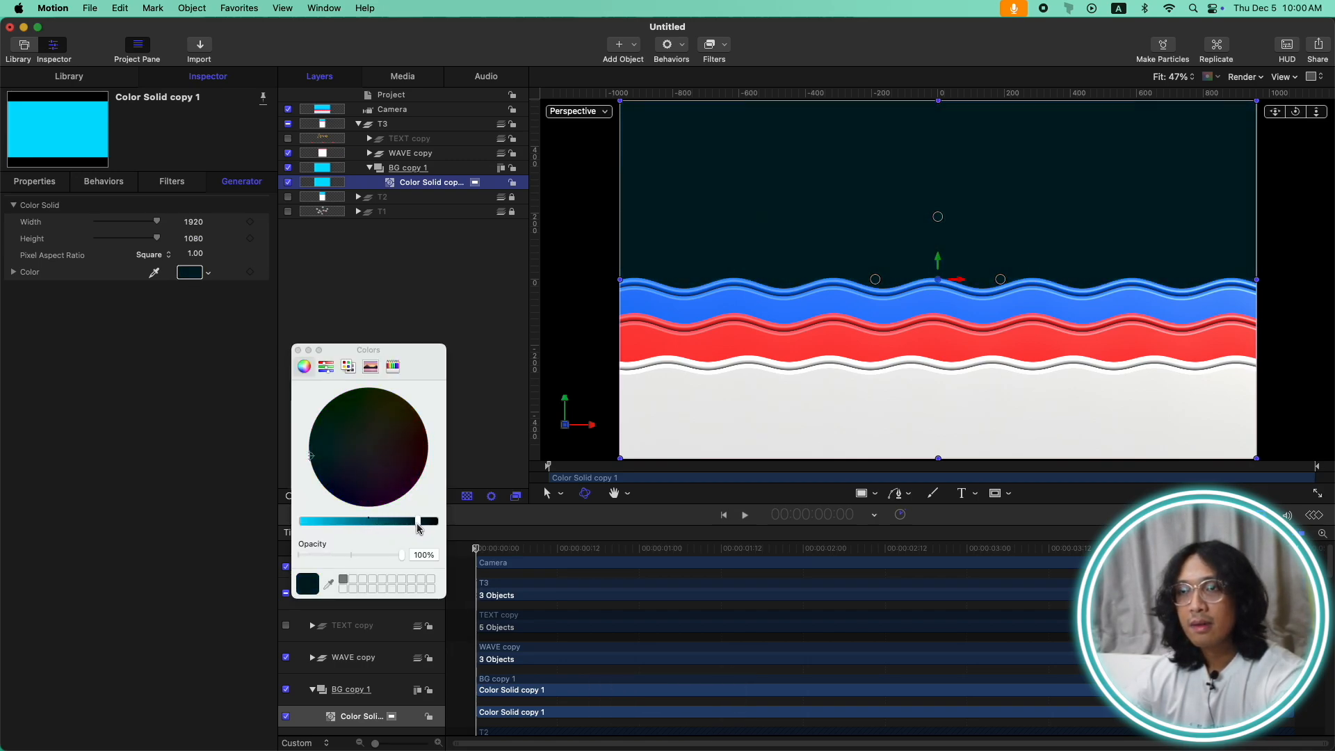
{"action": "left_click", "coordinate": [348, 366]}
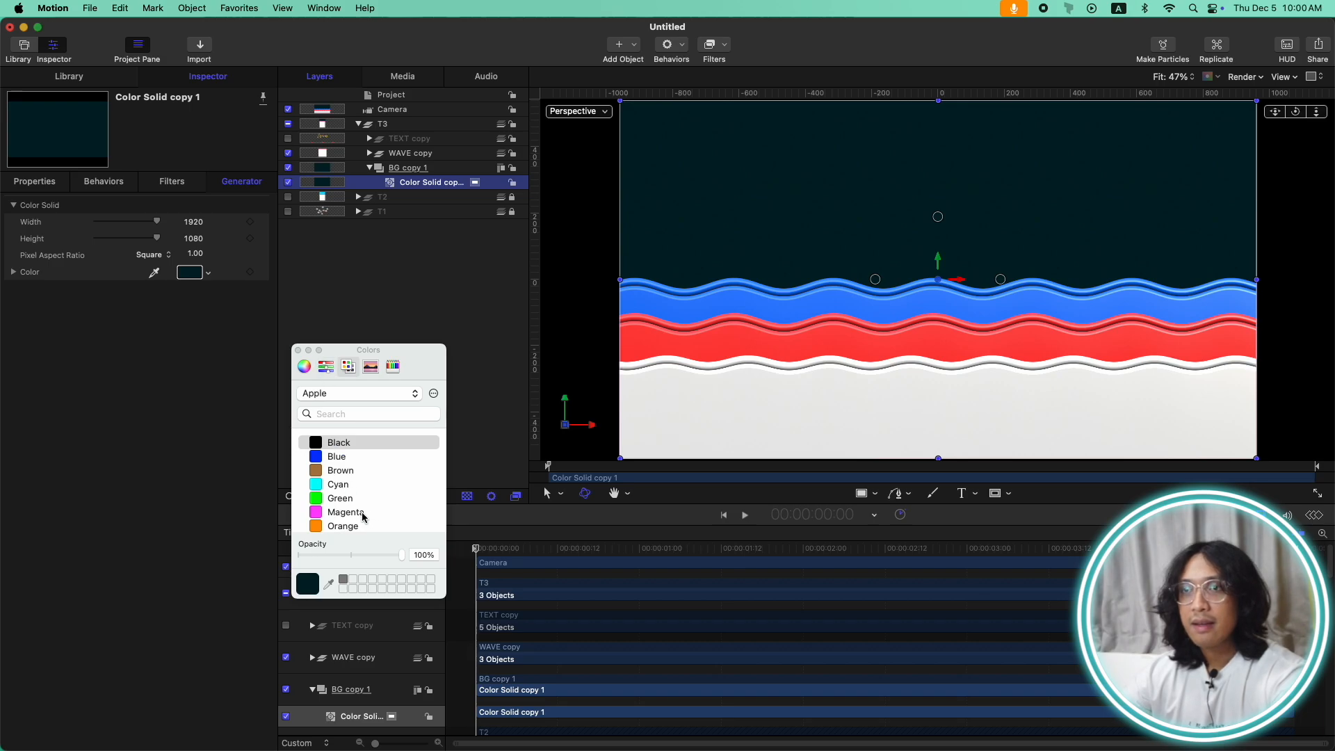
{"action": "scroll", "coordinate": [365, 516], "scroll_direction": "down", "scroll_amount": 2}
{"action": "left_click", "coordinate": [344, 526]}
{"action": "left_click", "coordinate": [304, 366]}
{"action": "left_click_drag", "start_coordinate": [369, 522], "coordinate": [402, 523]}
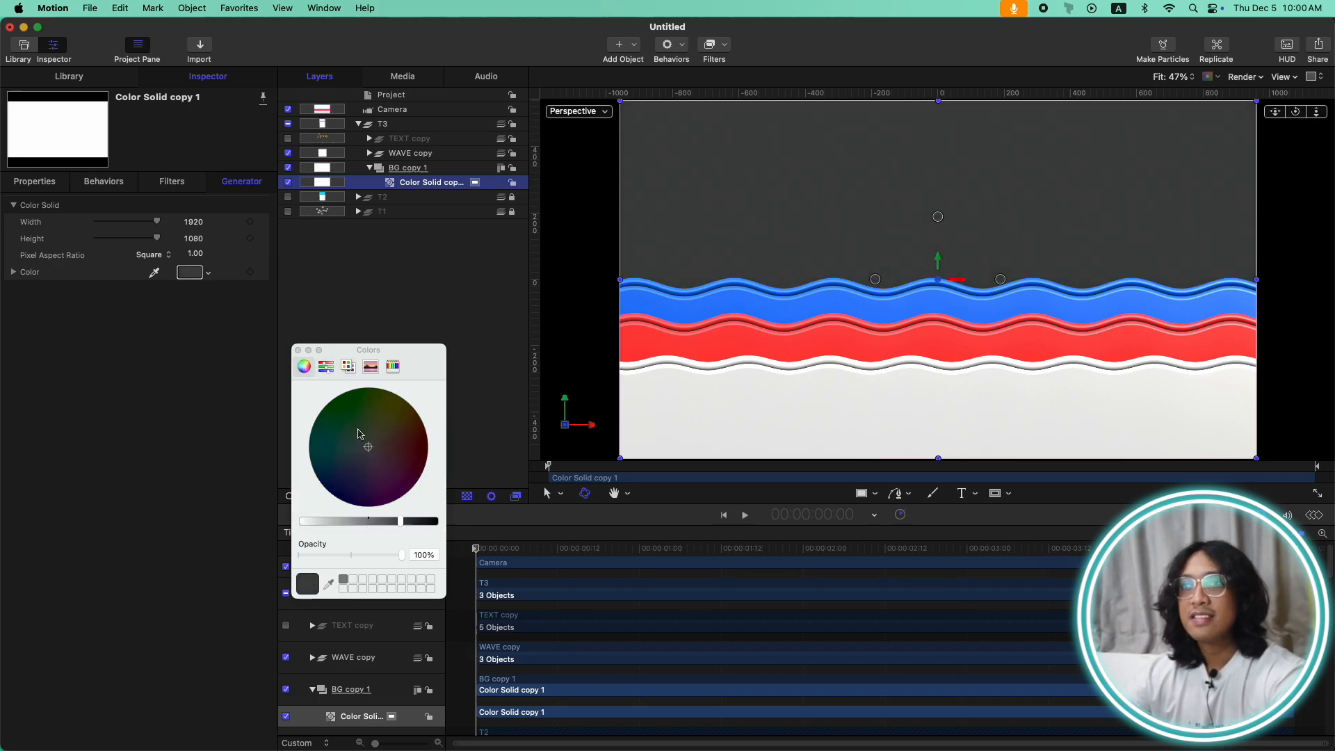
{"action": "left_click", "coordinate": [297, 350]}
{"action": "left_click", "coordinate": [370, 168]}
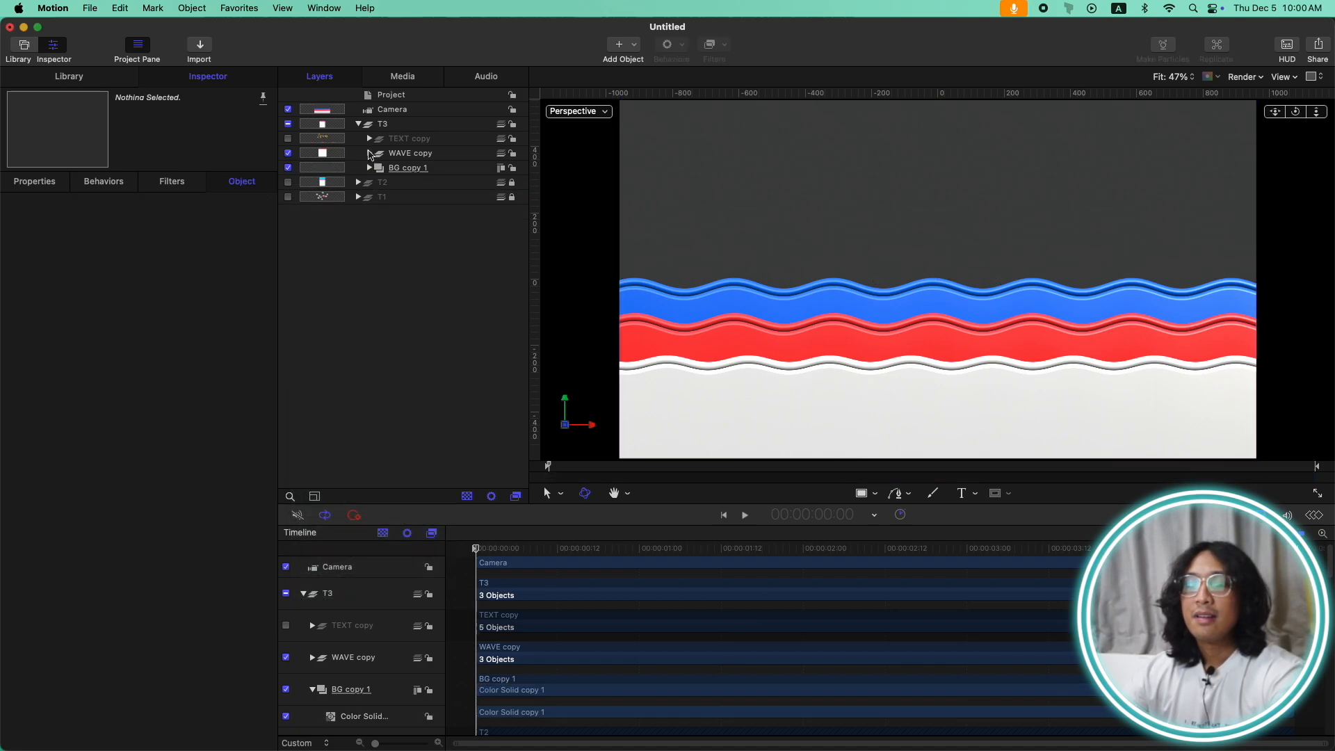
Step: Delete the red SRC copy 4 and blue SRC copy 5 groups from the WAVE copy group
{"action": "left_click", "coordinate": [369, 153]}
{"action": "left_click", "coordinate": [422, 171]}
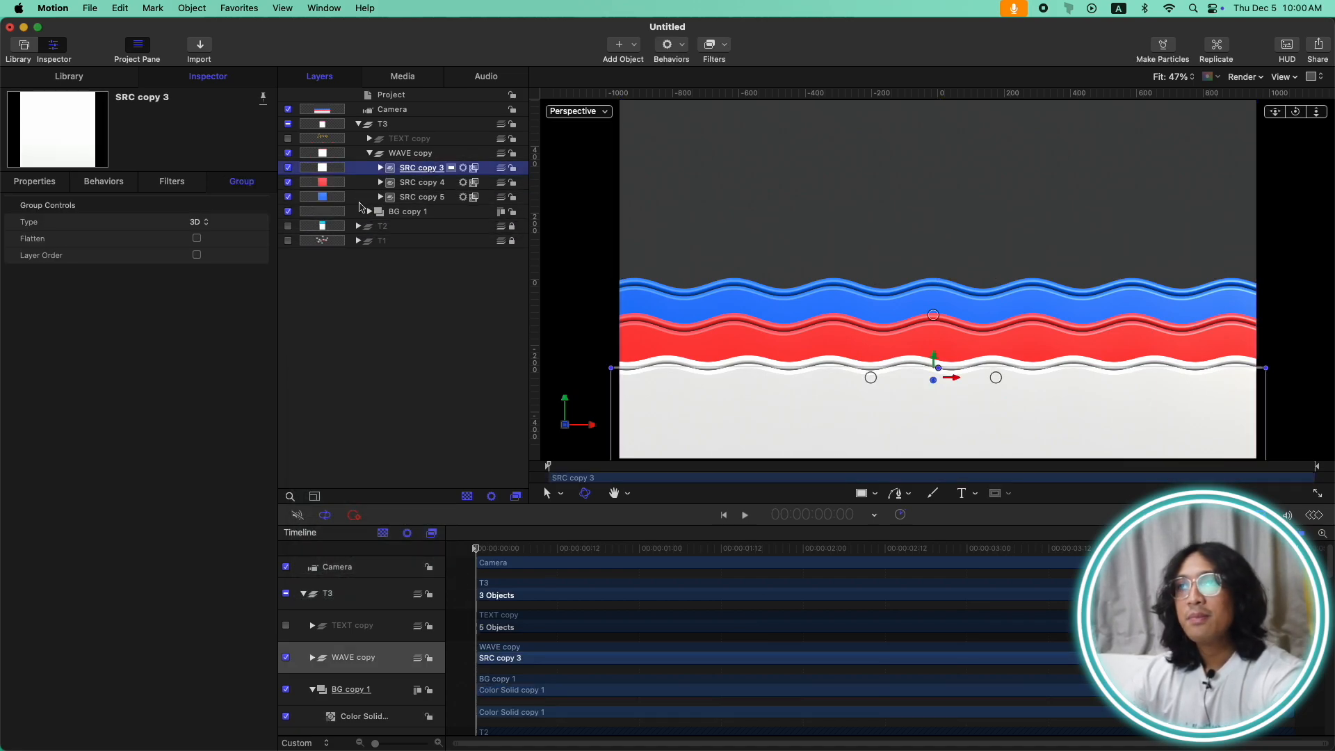
{"action": "left_click", "coordinate": [417, 182]}
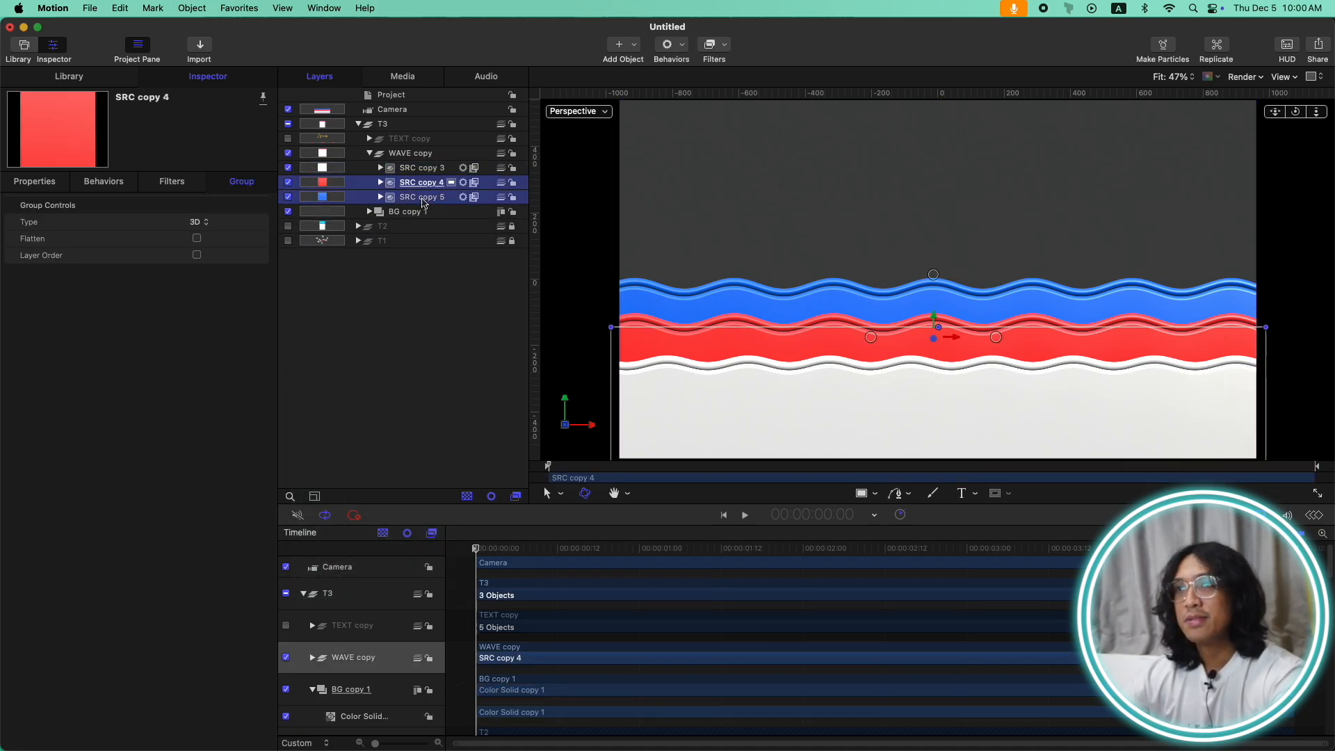
{"action": "left_click", "coordinate": [423, 199], "text": "shift"}
{"action": "key", "text": "Delete"}
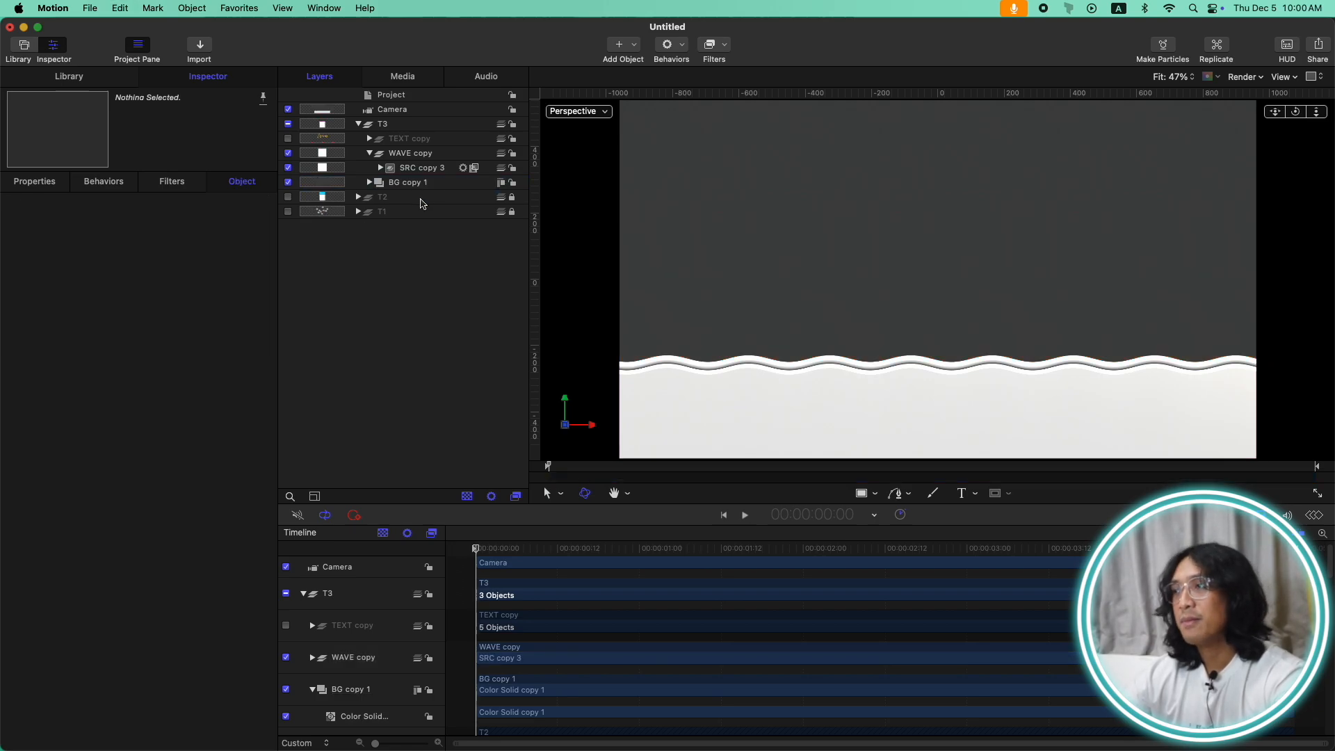
Step: Remove the Wave filter and the Rate behavior from the SRC copy 3 group
{"action": "left_click", "coordinate": [881, 396]}
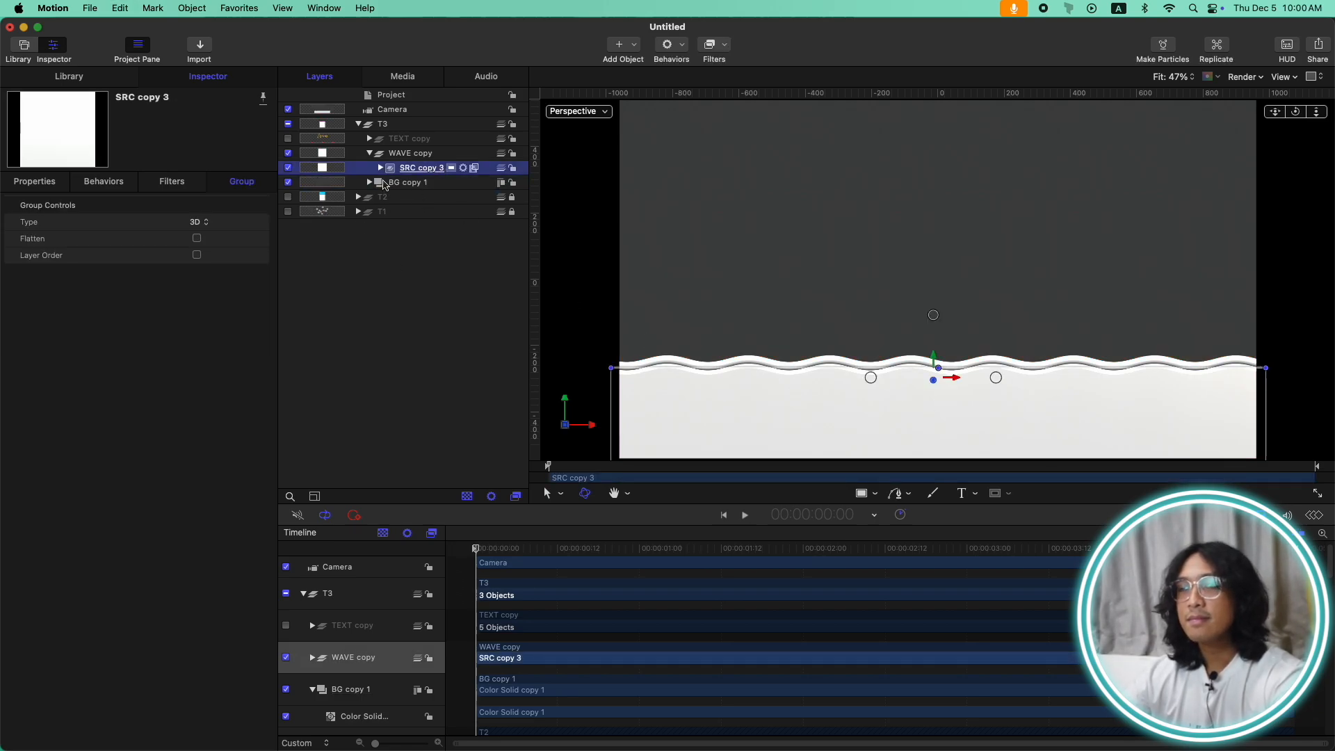
{"action": "left_click", "coordinate": [379, 169]}
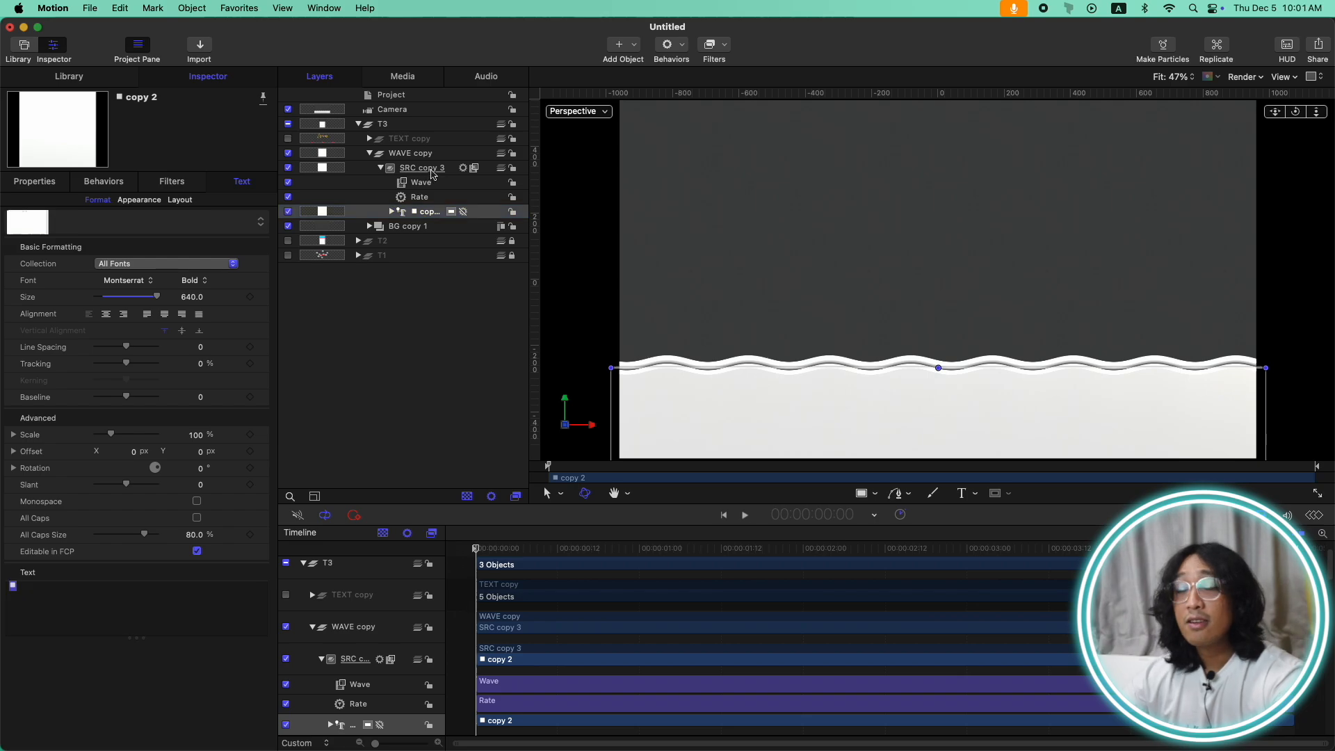
{"action": "left_click", "coordinate": [431, 170]}
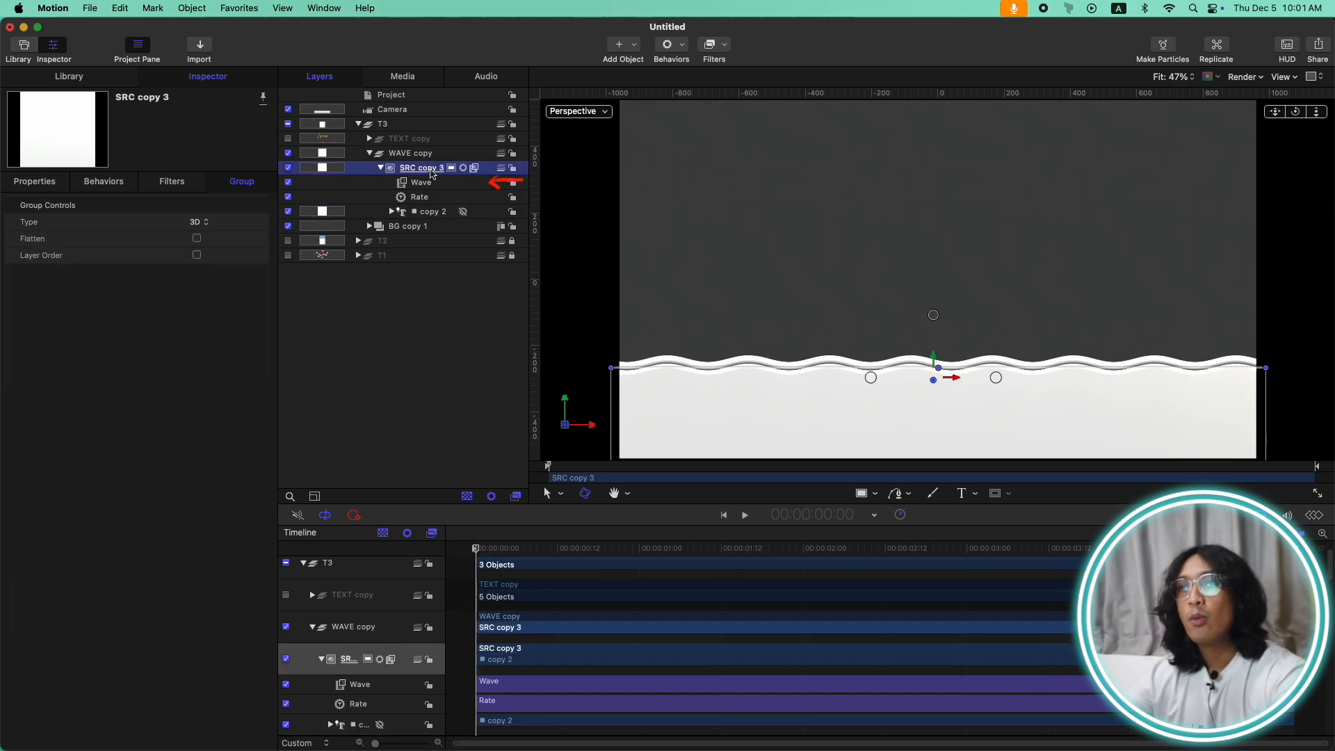
{"action": "left_click", "coordinate": [429, 183]}
{"action": "left_click", "coordinate": [421, 197], "text": "shift"}
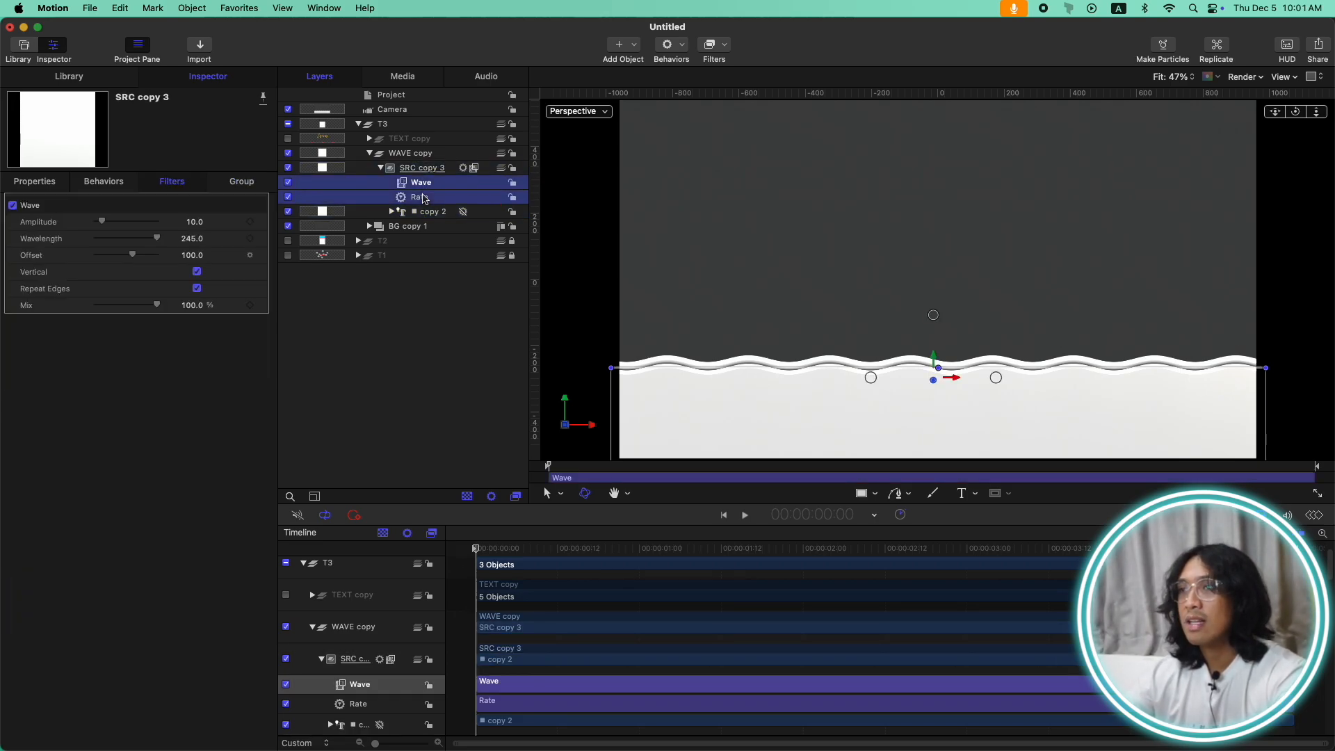
{"action": "key", "text": "Delete"}
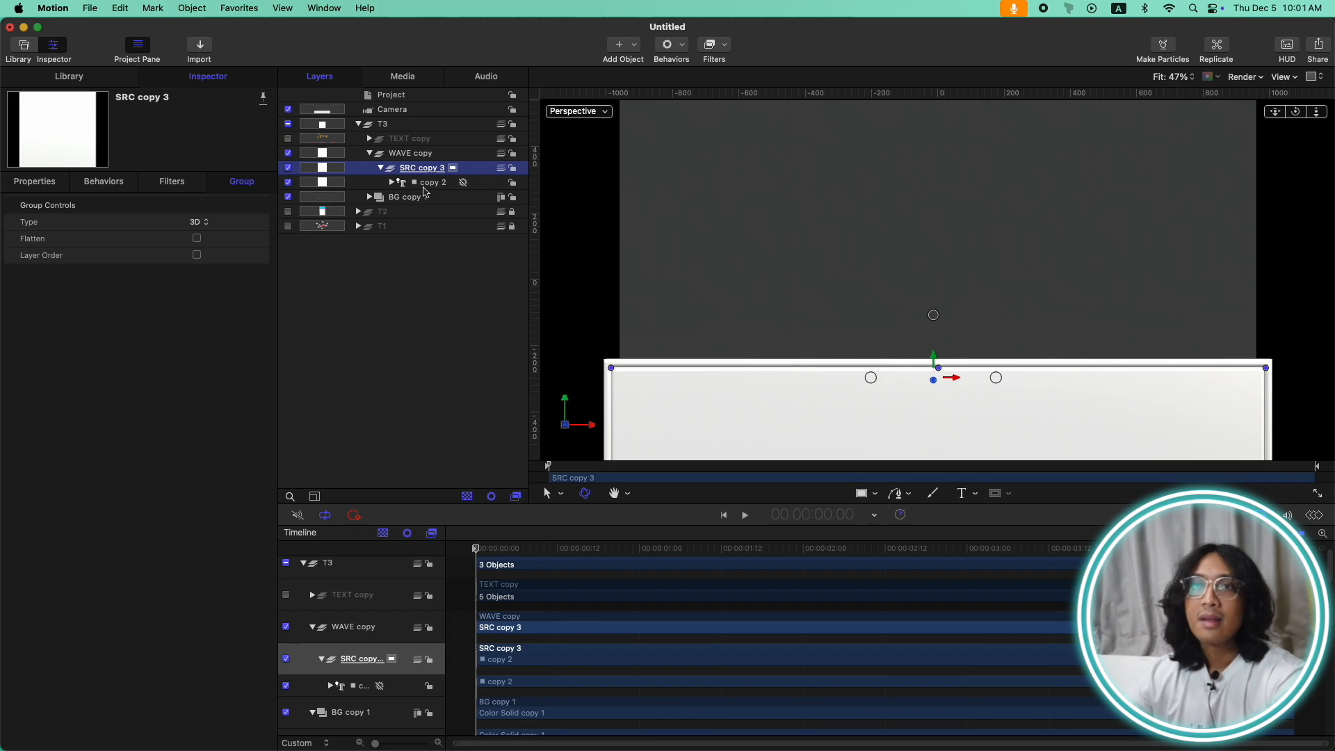
Step: Replace the square character in SRC copy 3's text with the Curly Bracket Extension symbol from the Parentheses set
{"action": "left_click", "coordinate": [426, 183]}
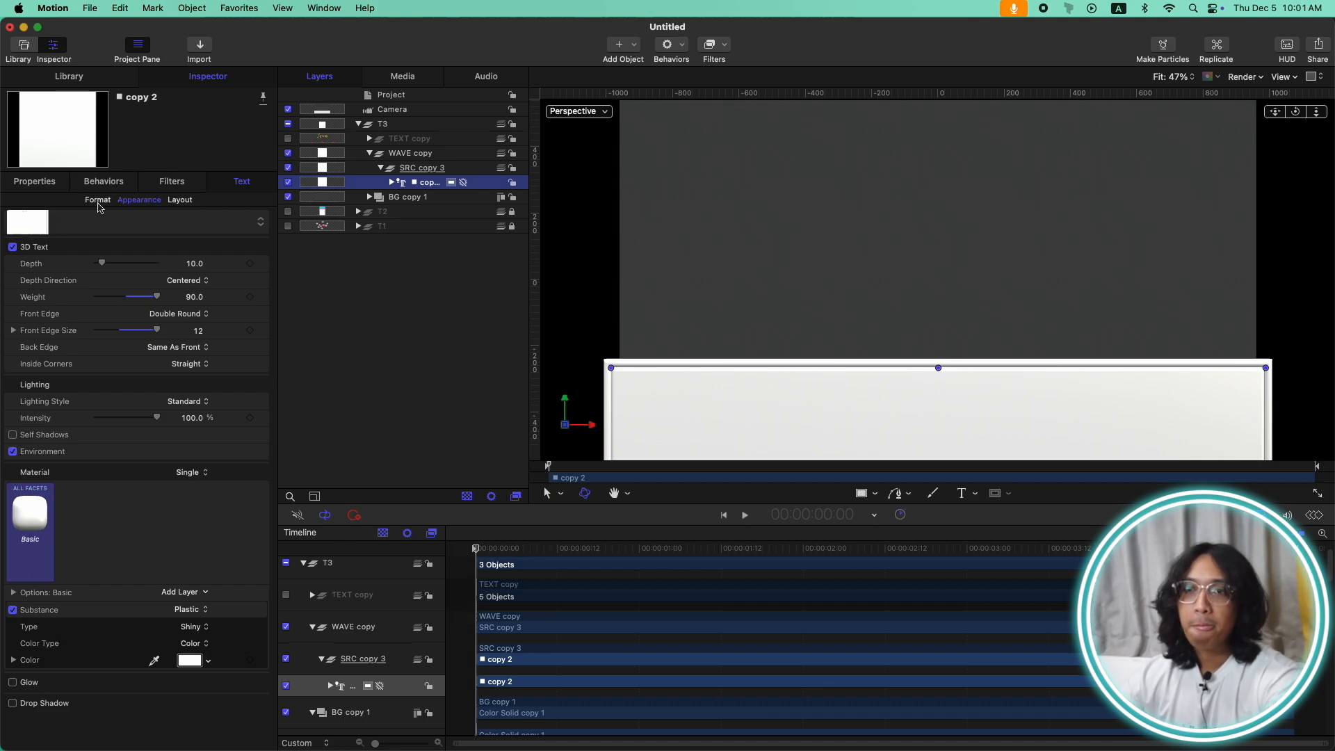
{"action": "left_click", "coordinate": [98, 200]}
{"action": "left_click_drag", "start_coordinate": [163, 639], "coordinate": [2, 600]}
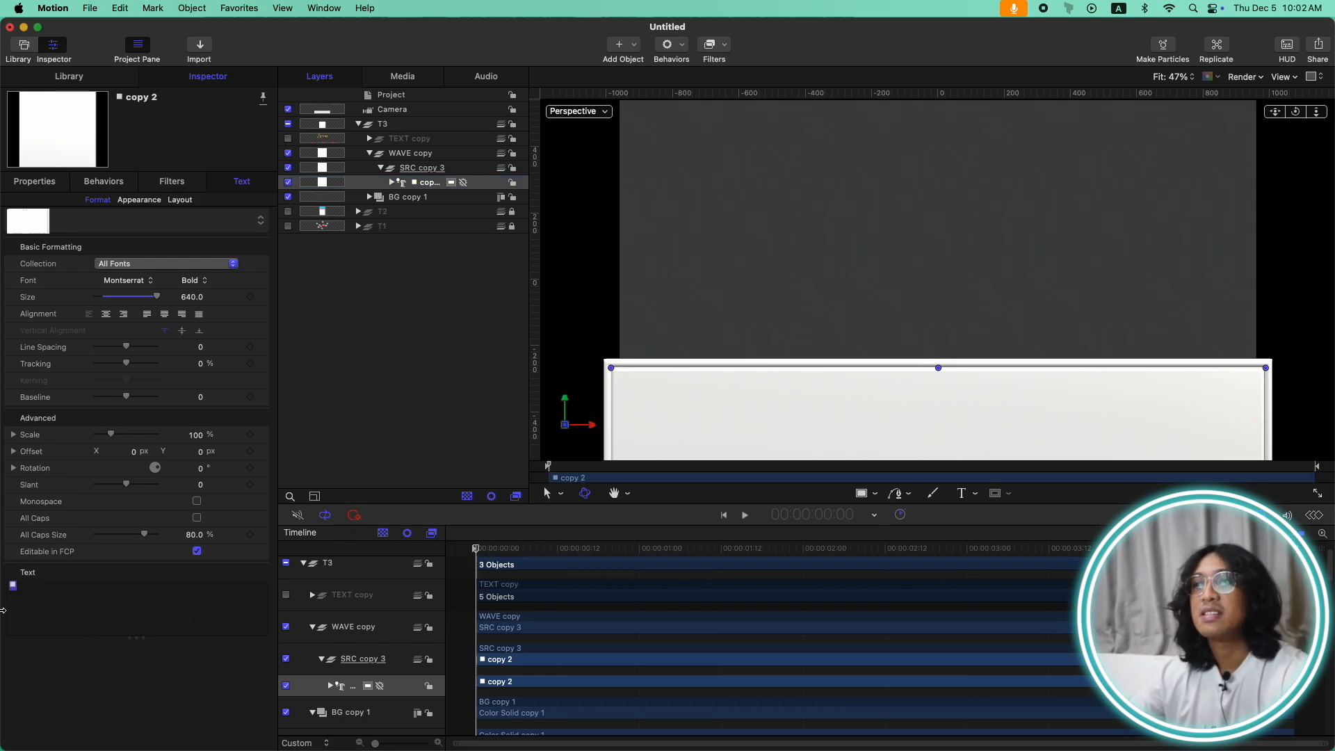
{"action": "key", "text": "ctrl+super+space"}
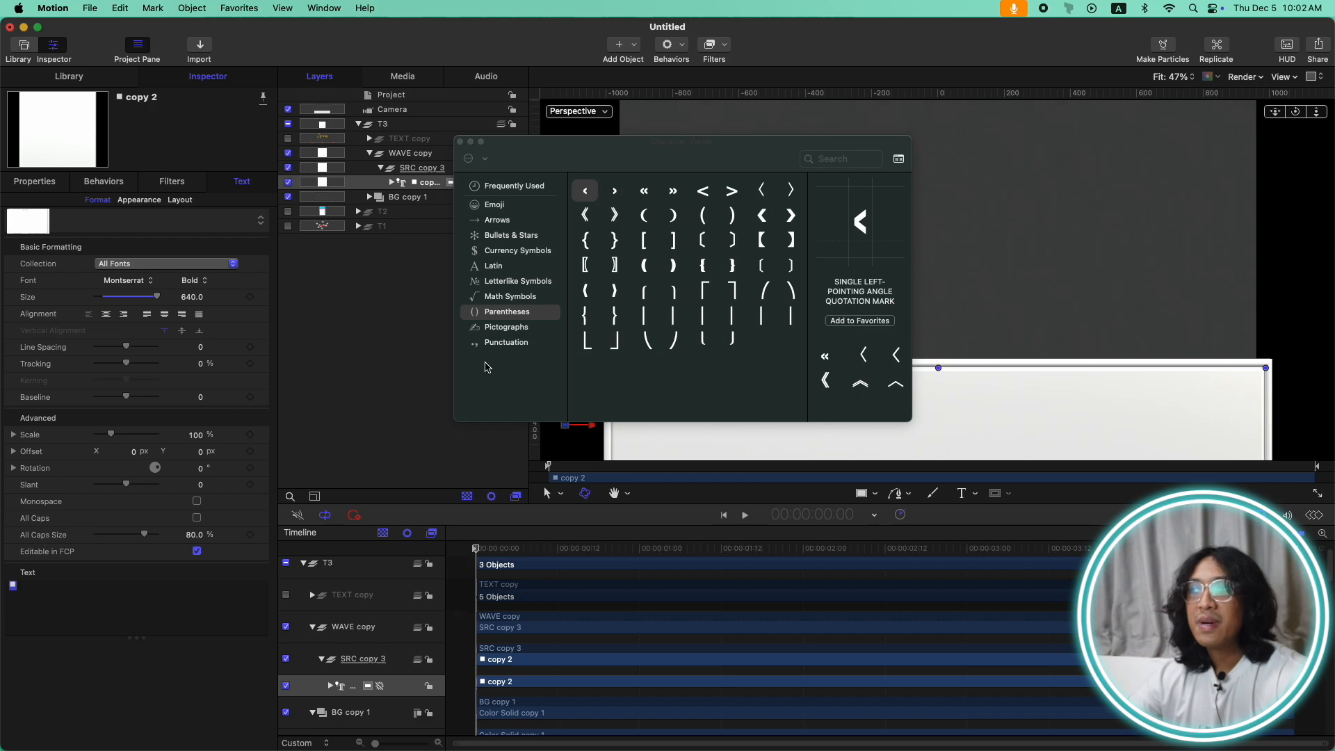
{"action": "left_click", "coordinate": [763, 322]}
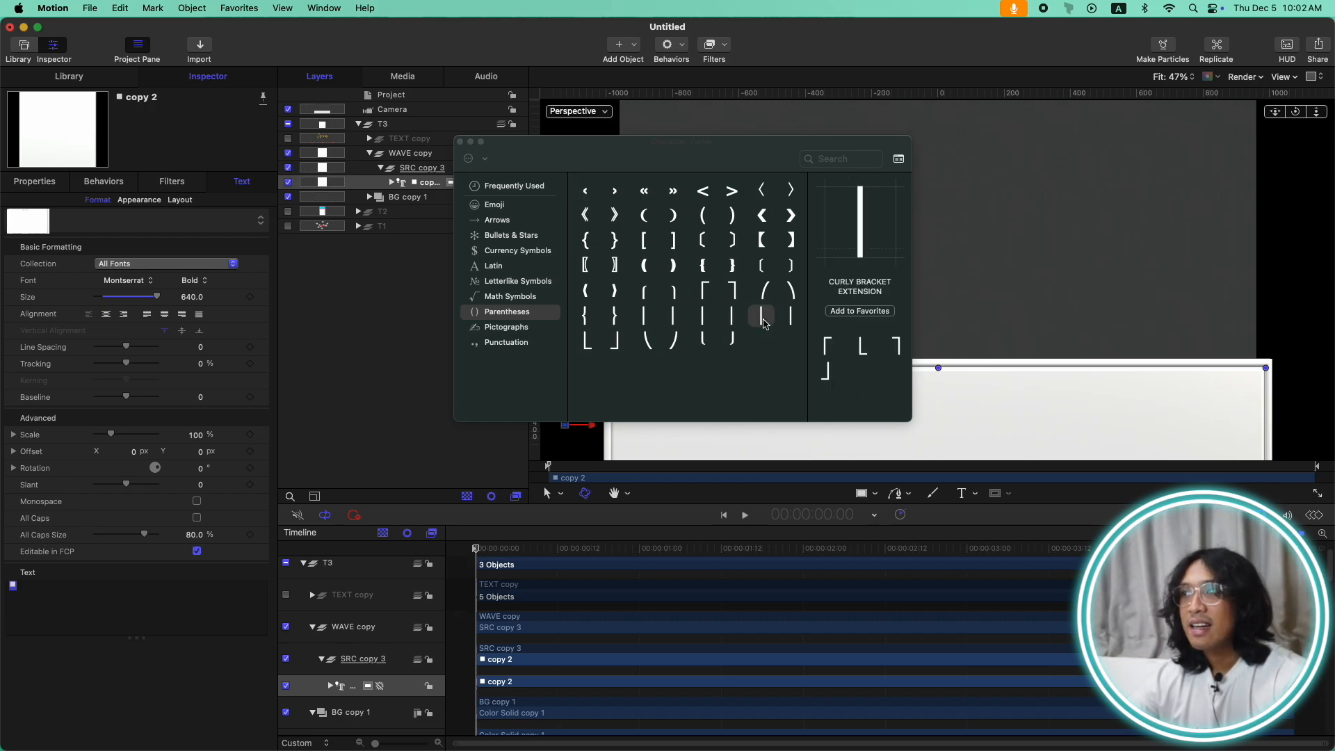
{"action": "double_click", "coordinate": [852, 218]}
{"action": "left_click", "coordinate": [459, 141]}
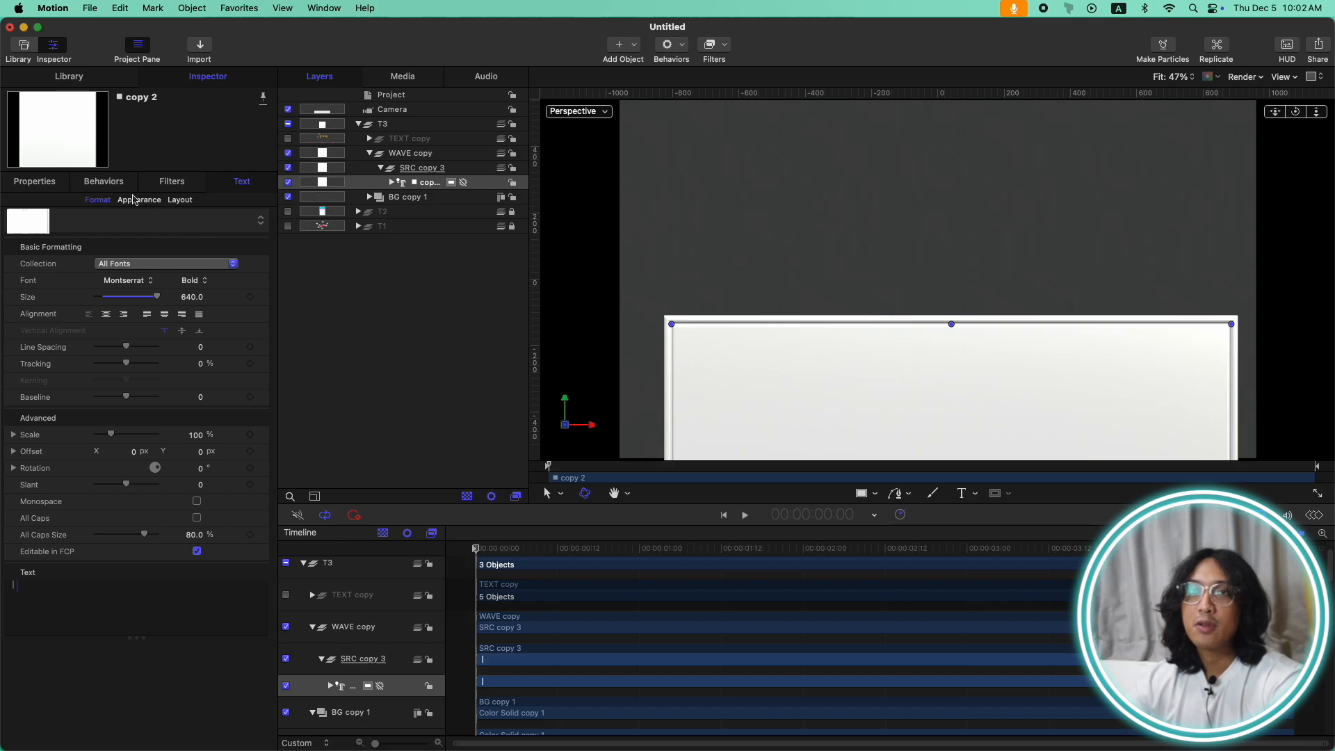
Step: Reset the Transform parameters of the bracket text, the SRC copy 3 group and the WAVE copy group
{"action": "left_click", "coordinate": [31, 182]}
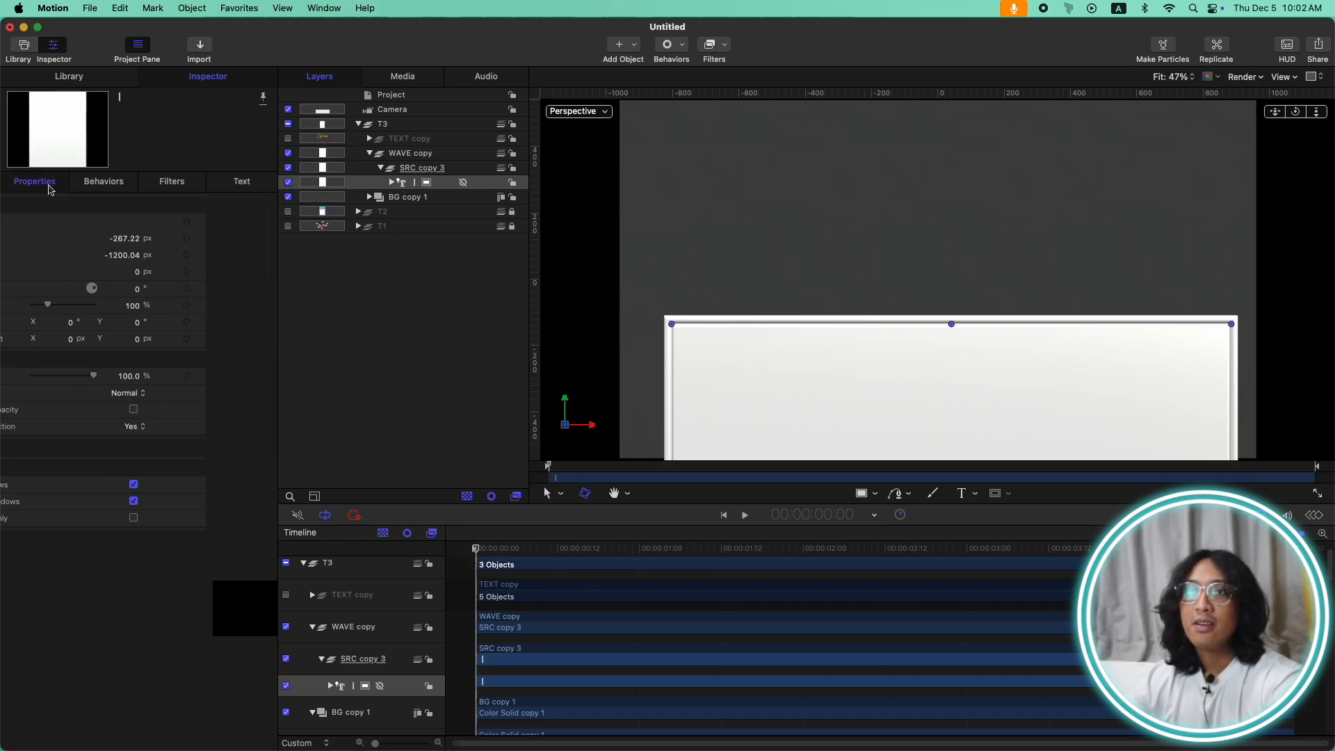
{"action": "left_click", "coordinate": [262, 205]}
{"action": "left_click", "coordinate": [306, 214]}
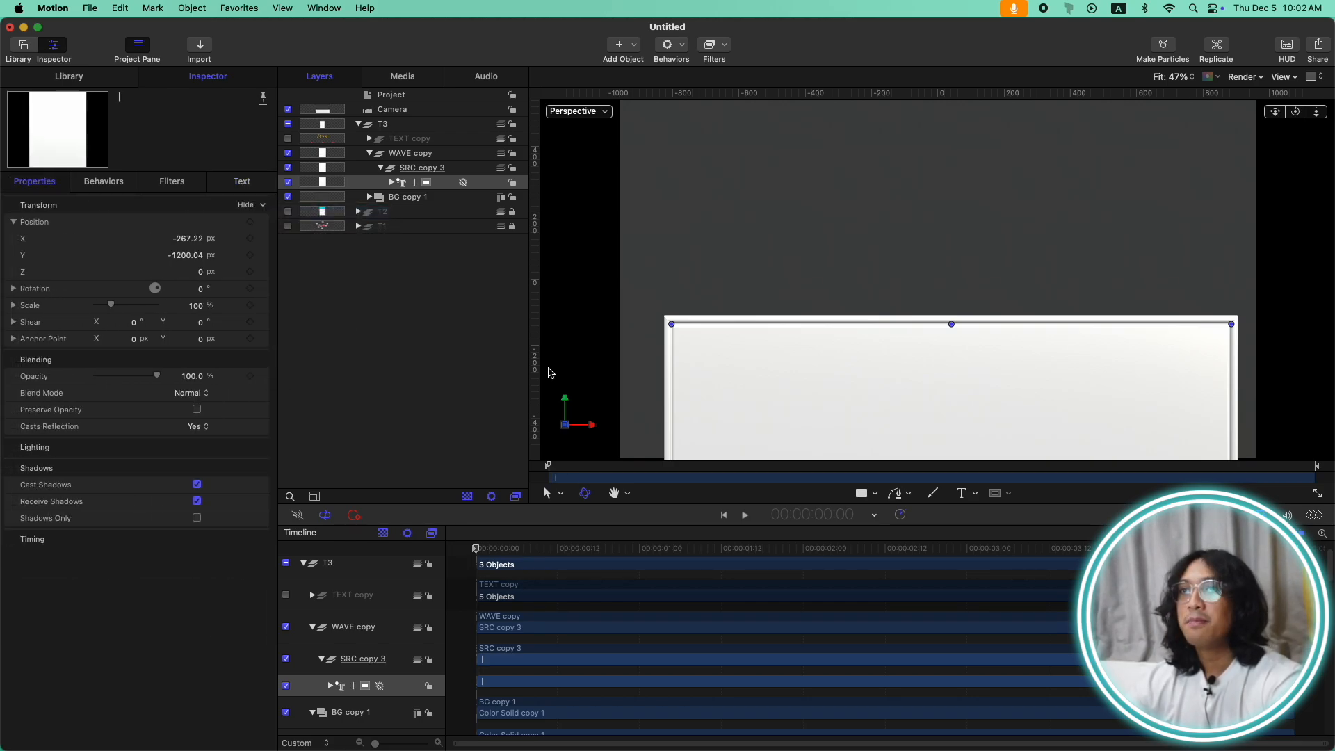
{"action": "left_click", "coordinate": [240, 184]}
{"action": "left_click", "coordinate": [425, 172]}
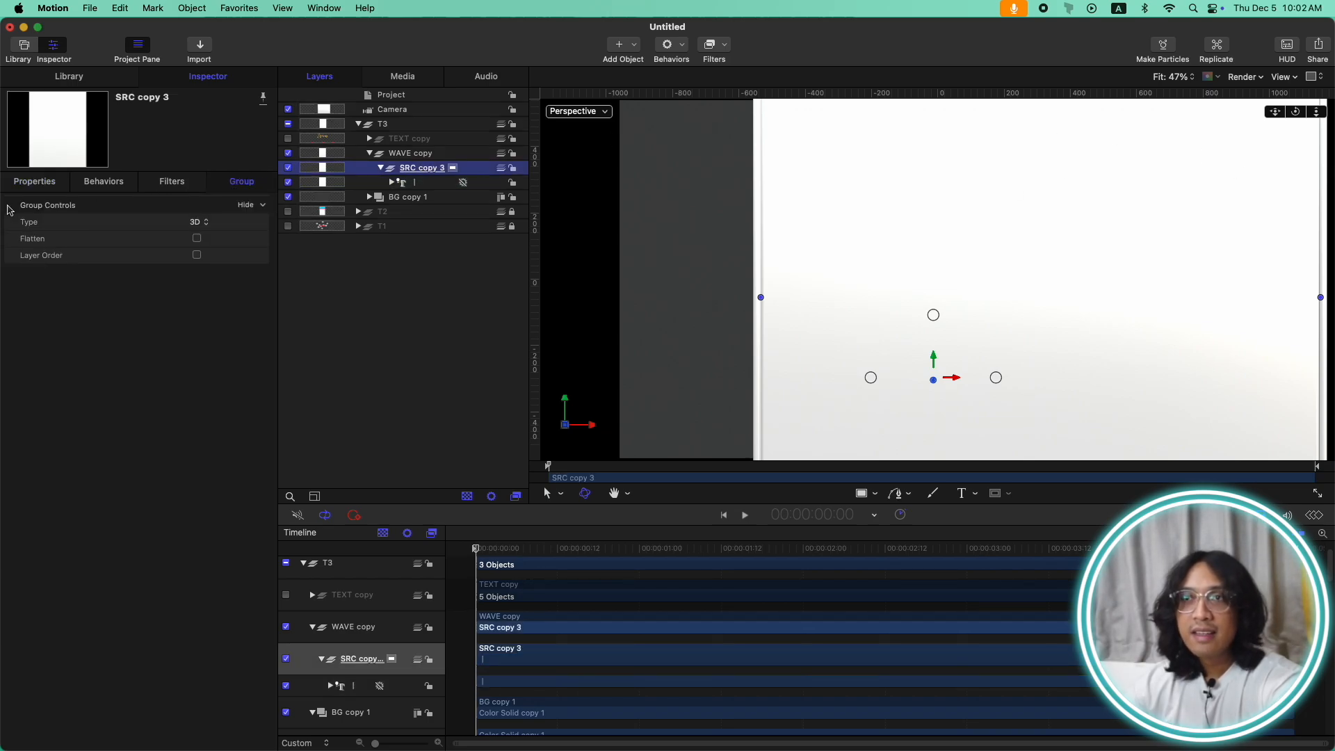
{"action": "left_click", "coordinate": [35, 181]}
{"action": "left_click", "coordinate": [270, 208]}
{"action": "left_click", "coordinate": [281, 212]}
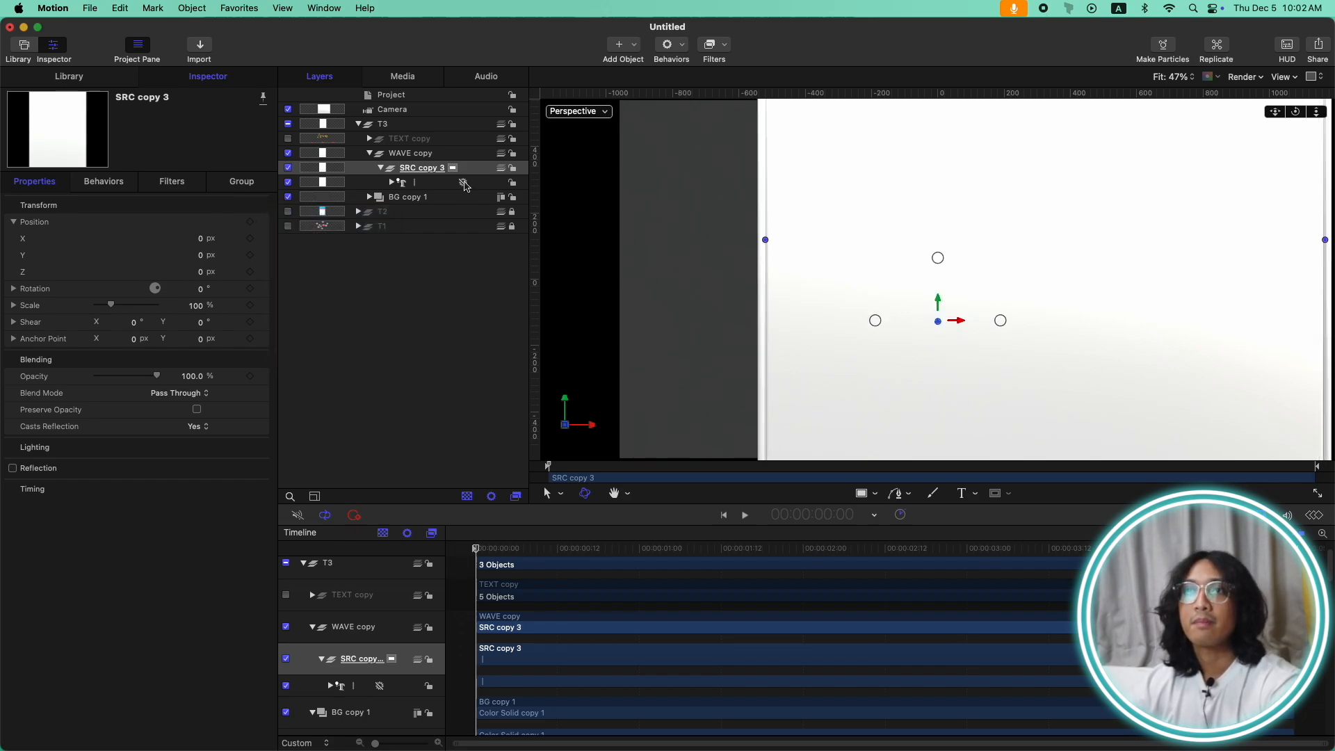
{"action": "left_click", "coordinate": [403, 154]}
{"action": "left_click", "coordinate": [265, 211]}
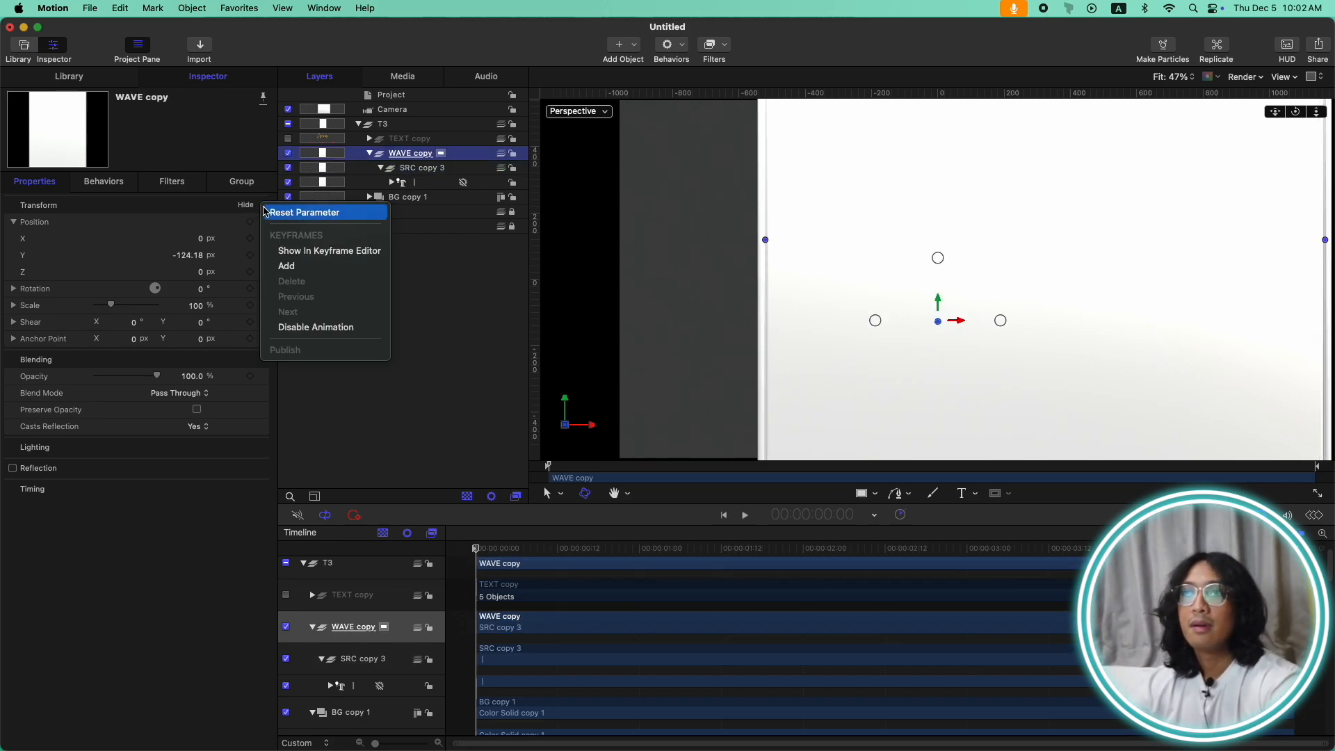
{"action": "left_click", "coordinate": [267, 211]}
Step: Reset the bracket text's 3D Text appearance settings to their defaults
{"action": "left_click", "coordinate": [426, 184]}
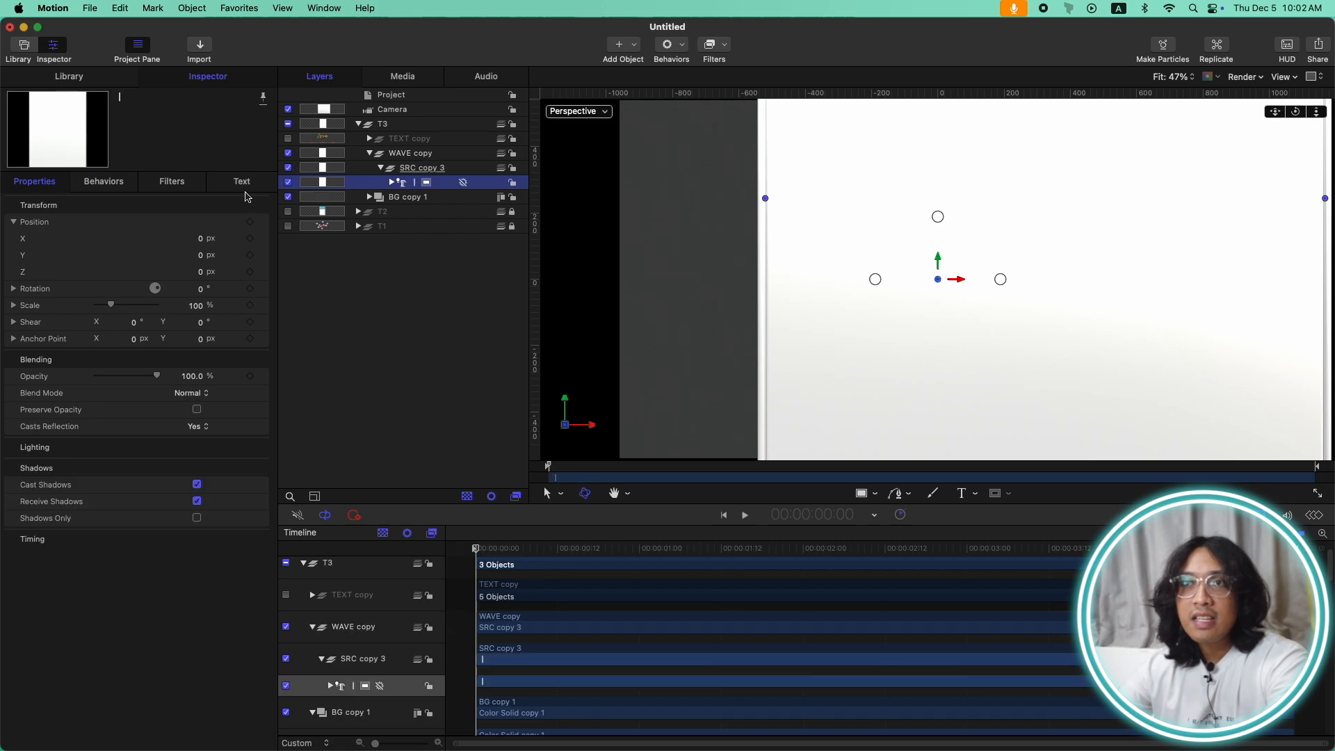
{"action": "left_click", "coordinate": [138, 201]}
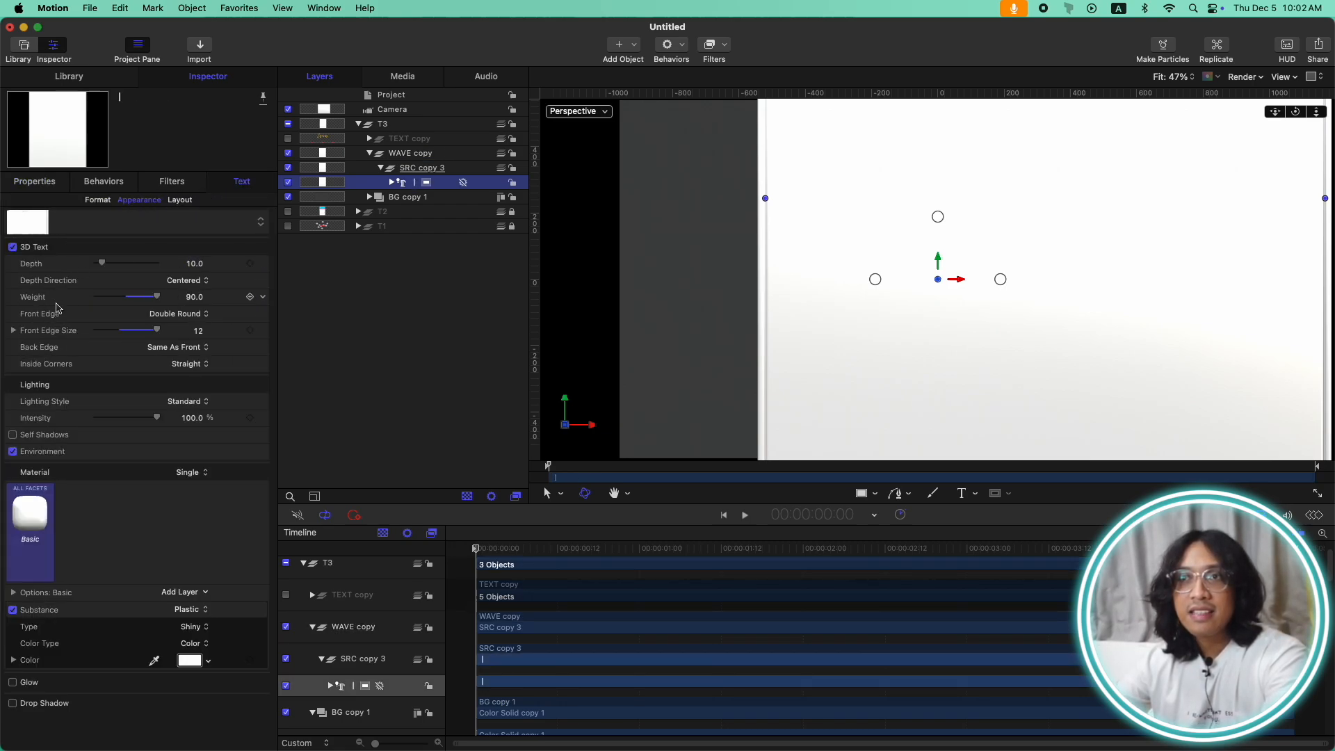
{"action": "left_click", "coordinate": [266, 254]}
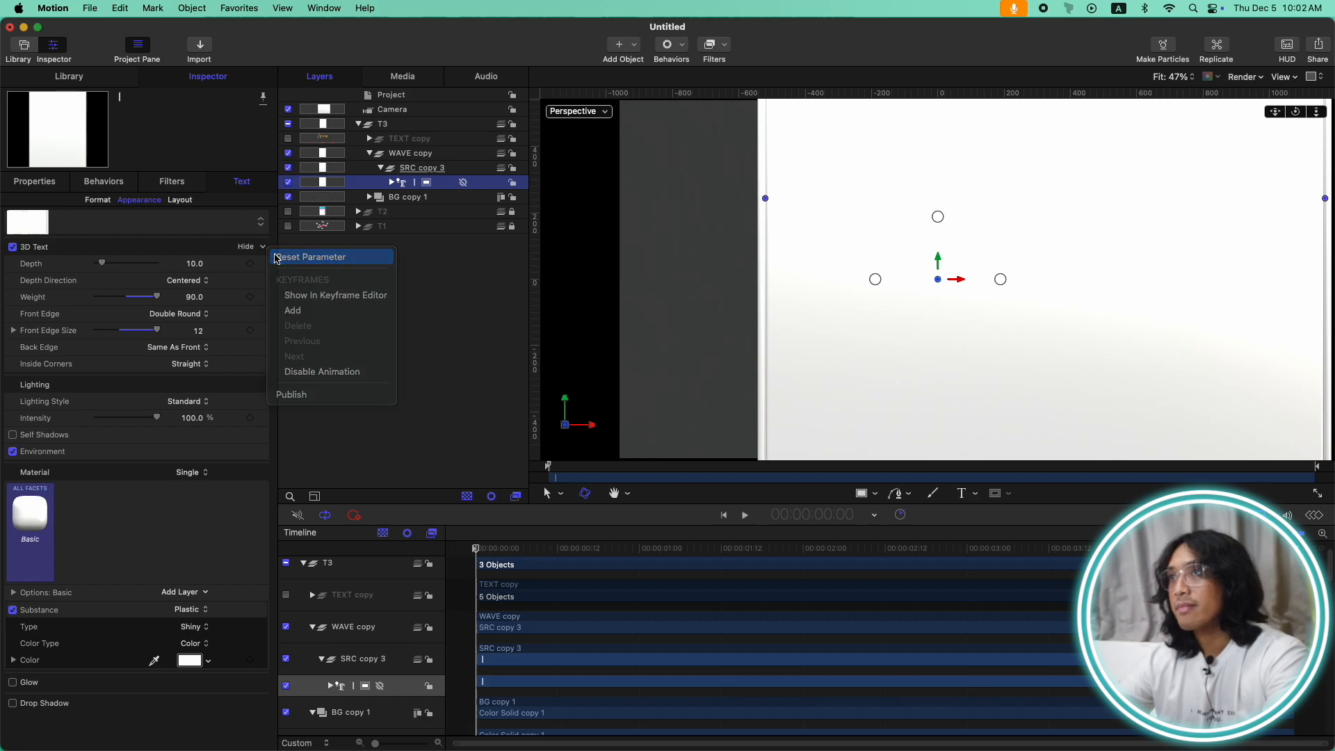
{"action": "left_click", "coordinate": [285, 256]}
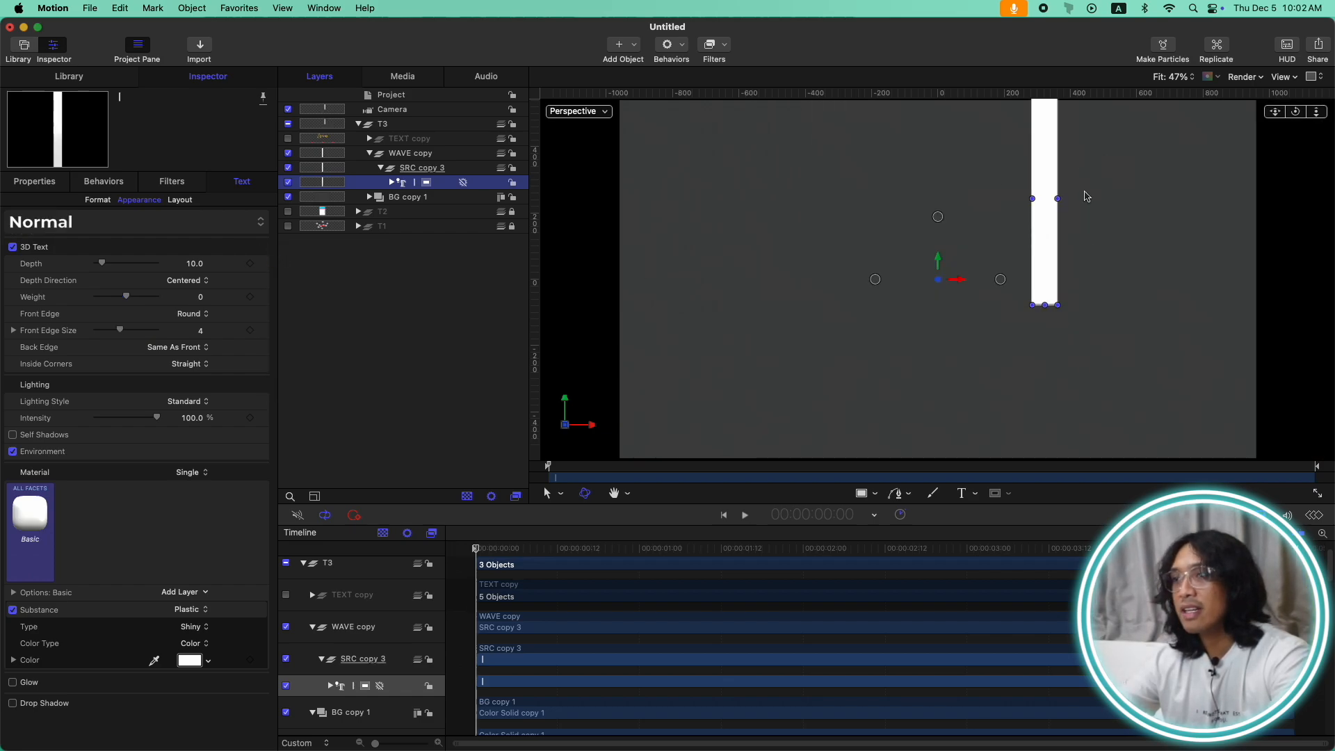
Step: Set the bracket text's 3D Text Depth to 100 and its Weight to 14
{"action": "left_click_drag", "start_coordinate": [1296, 112], "coordinate": [1161, 171]}
{"action": "mouse_move", "coordinate": [1296, 112]}
{"action": "left_mouse_down"}
{"action": "mouse_move", "coordinate": [1317, 105]}
{"action": "mouse_move", "coordinate": [1331, 132]}
{"action": "mouse_move", "coordinate": [1285, 103]}
{"action": "left_mouse_up"}
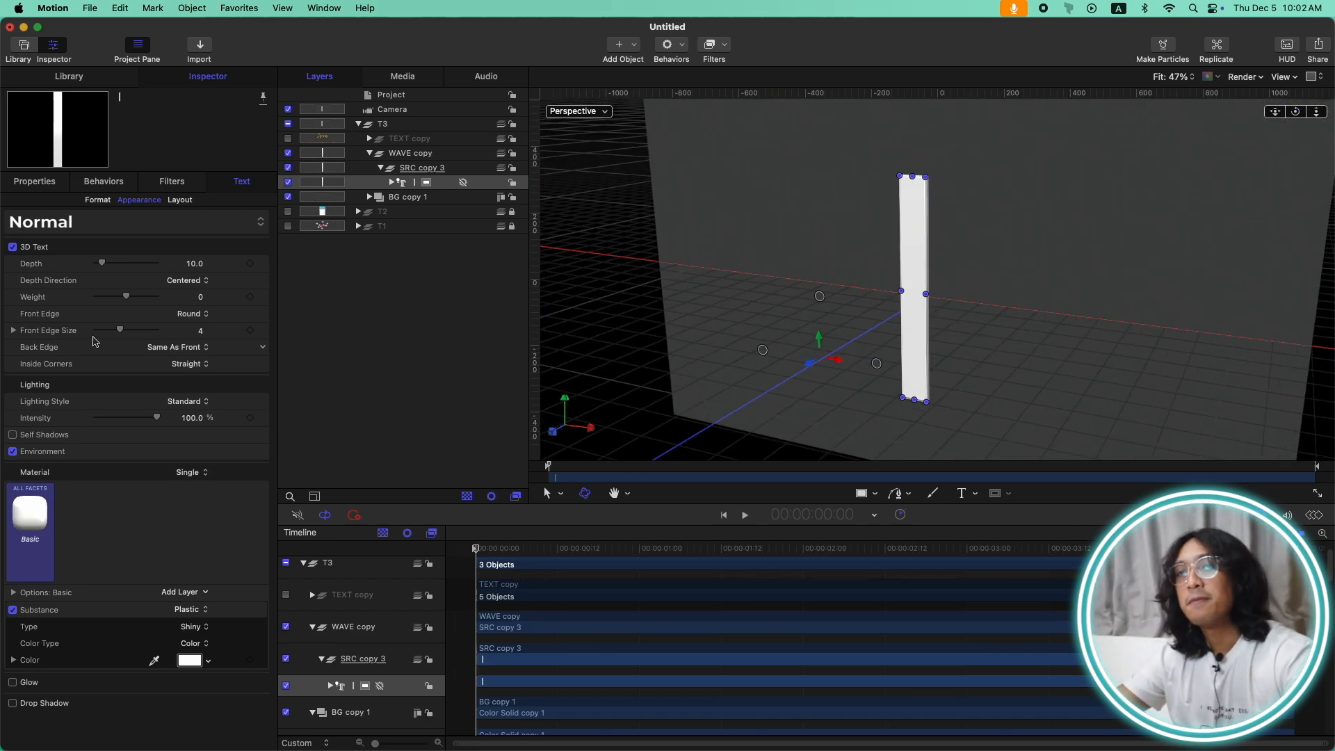
{"action": "left_click_drag", "start_coordinate": [111, 263], "coordinate": [120, 262]}
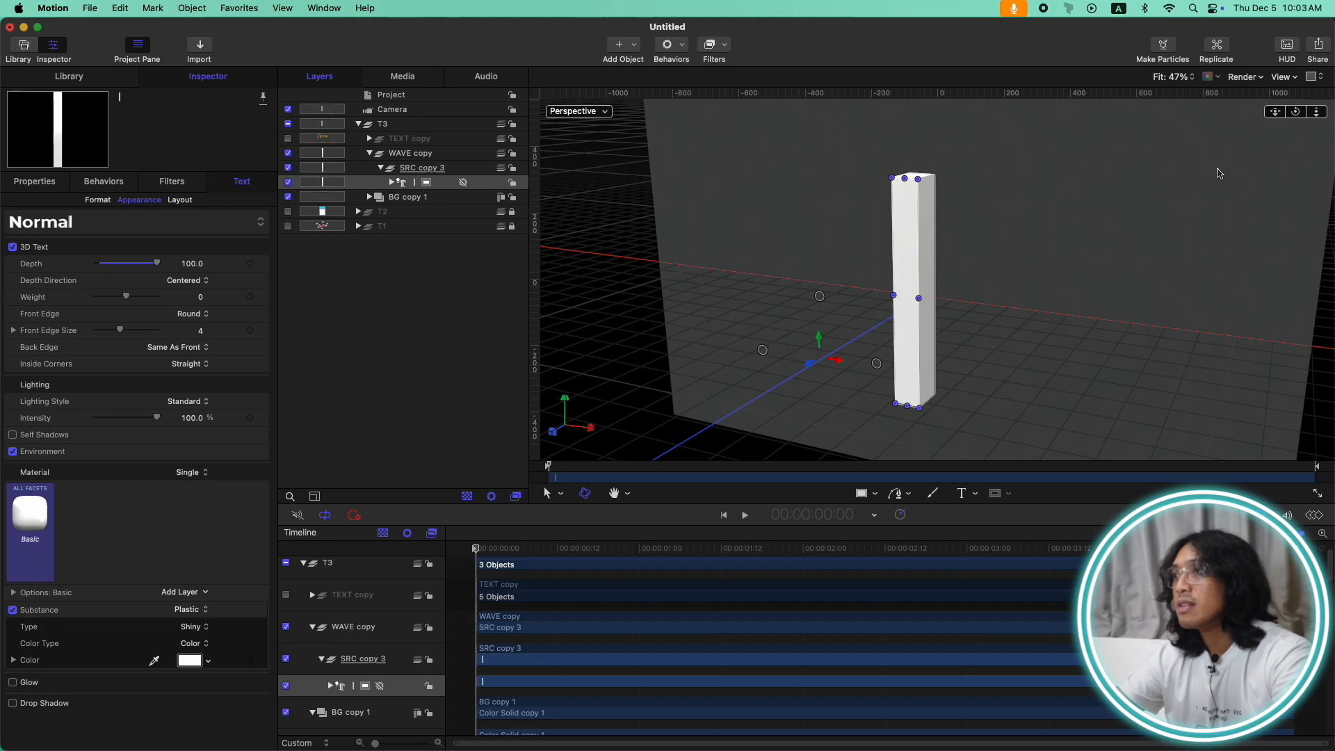
{"action": "double_click", "coordinate": [1297, 112]}
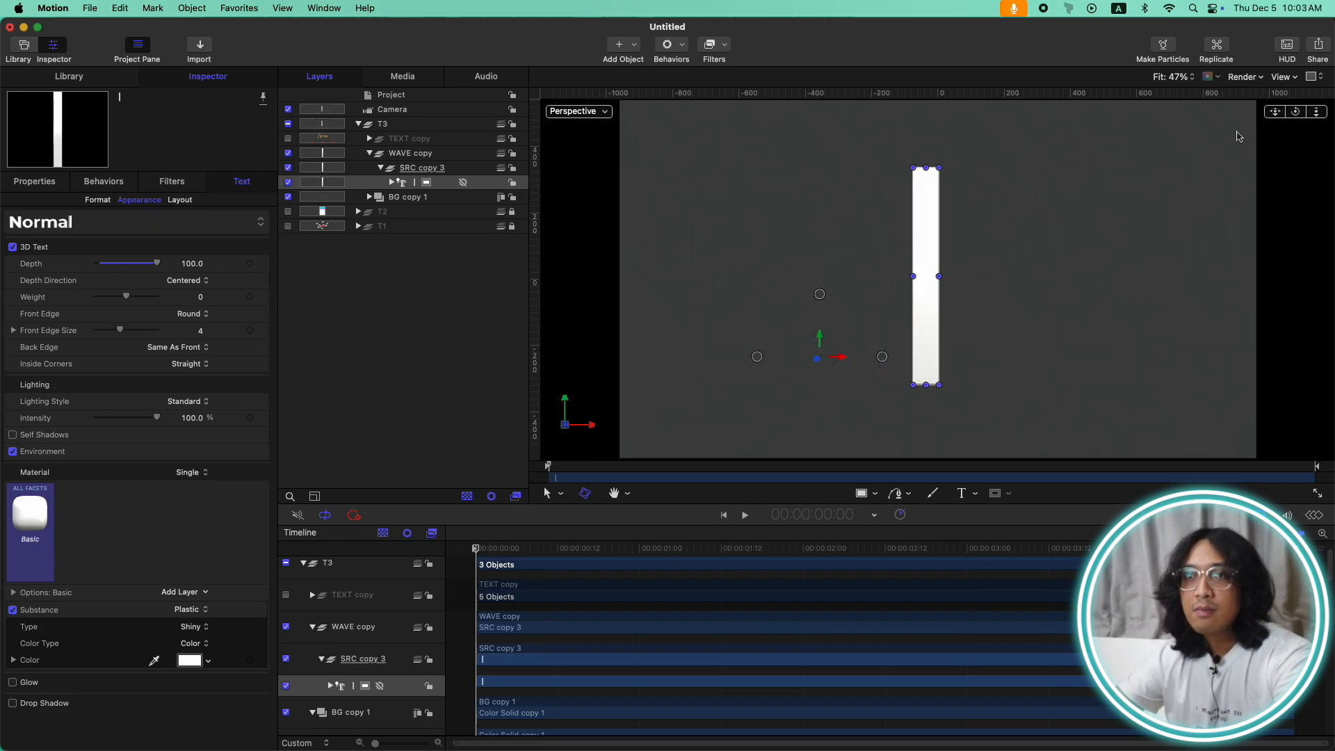
{"action": "left_click_drag", "start_coordinate": [128, 299], "coordinate": [235, 299]}
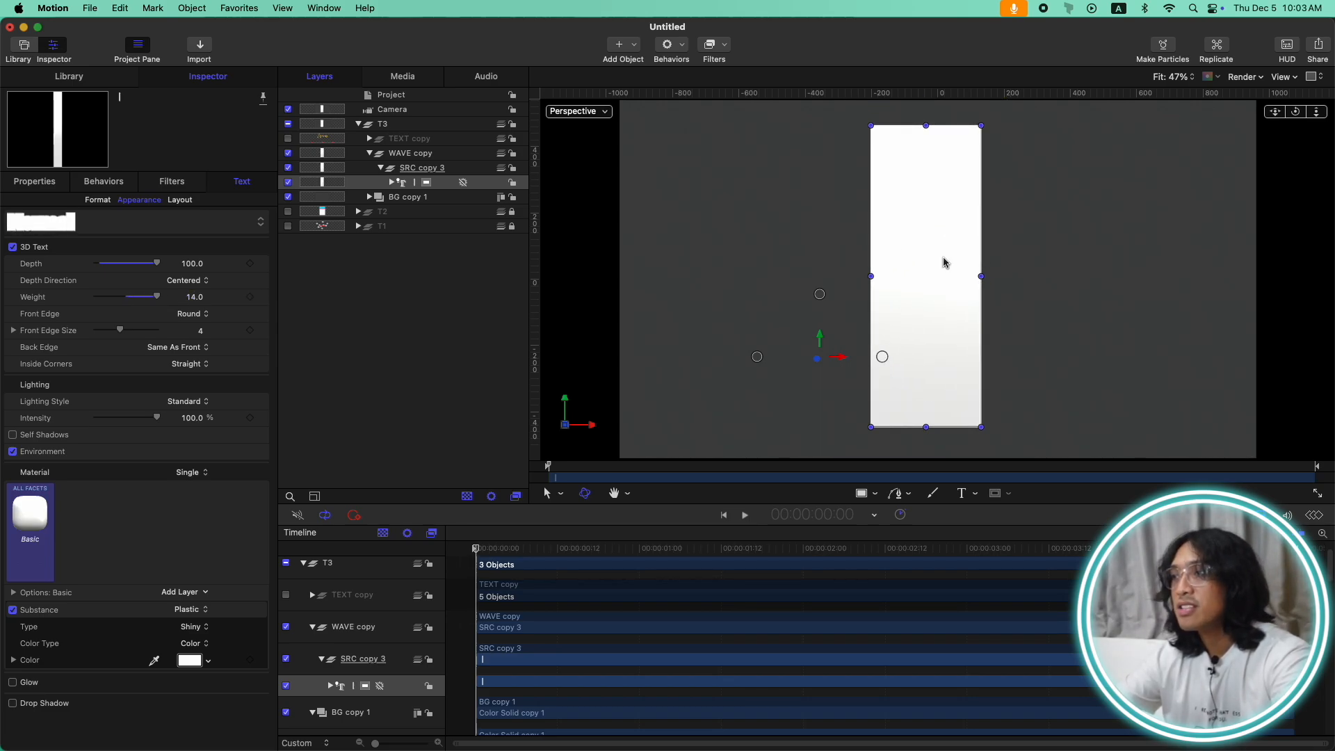
Step: Move the 3D bar horizontally to the left side of the frame so that its side face can be seen
{"action": "left_click_drag", "start_coordinate": [838, 368], "coordinate": [603, 376]}
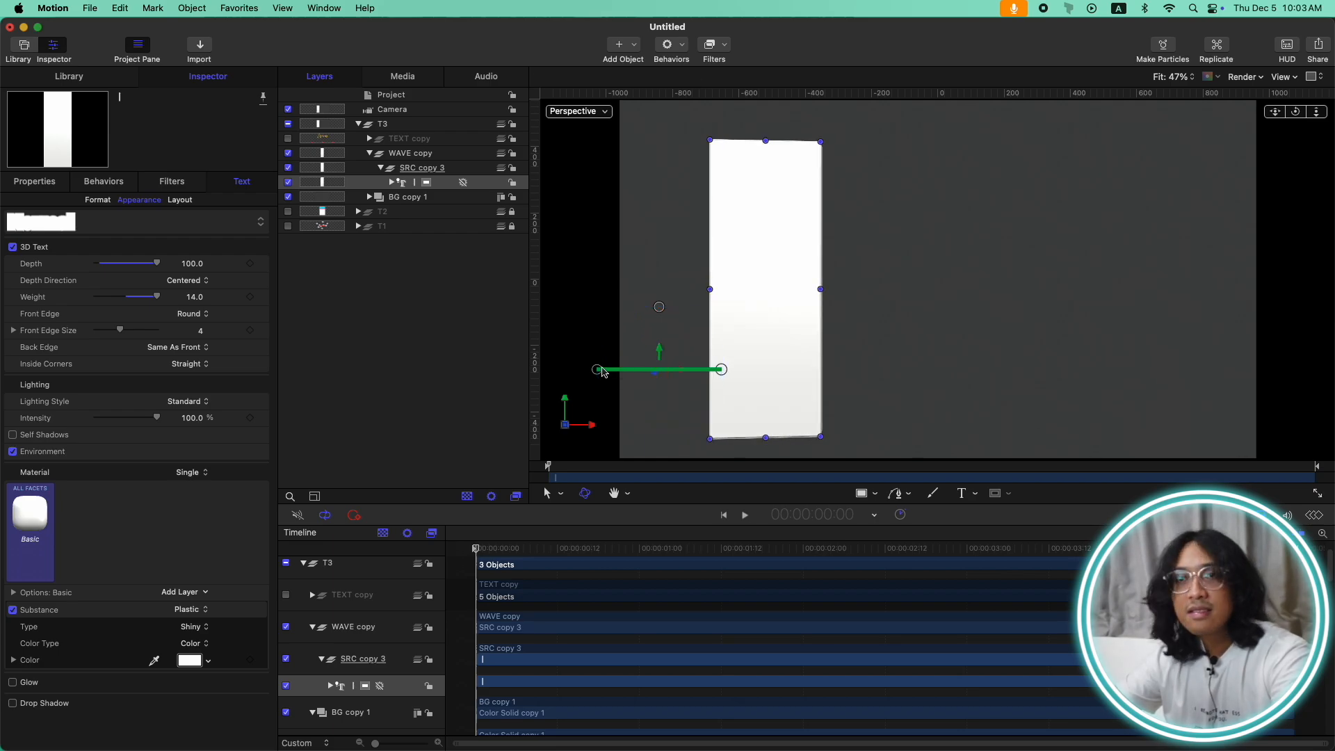
{"action": "left_click", "coordinate": [459, 342]}
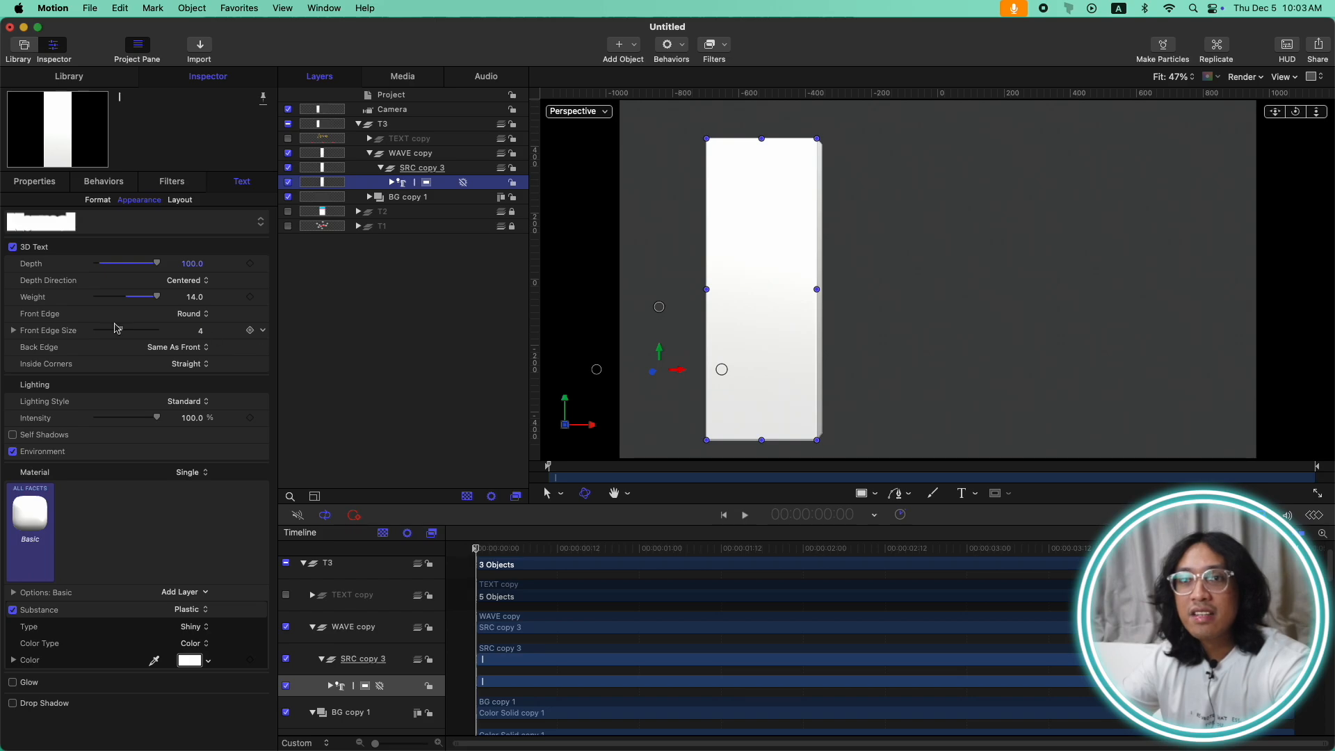
Step: Set the bar's 3D Text Front Edge to Square and its Lighting Style to Medium Right
{"action": "left_click", "coordinate": [198, 314]}
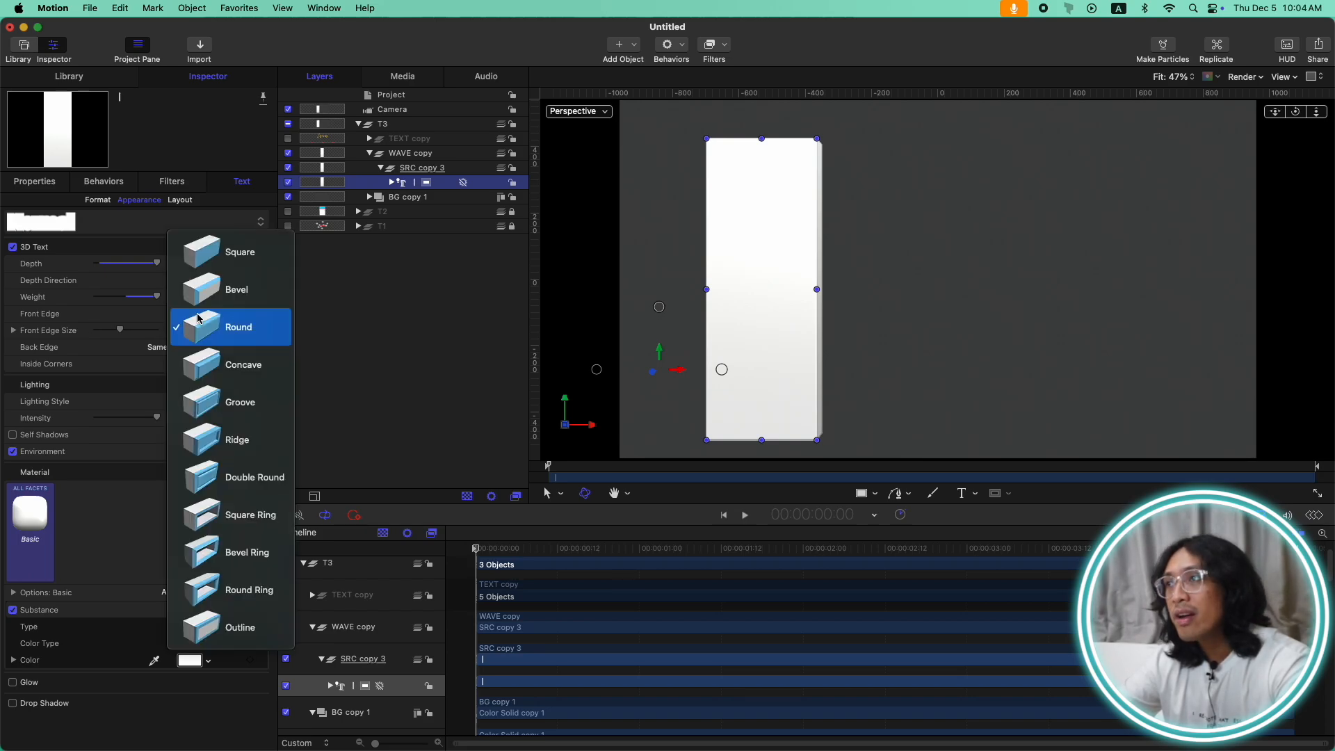
{"action": "left_click", "coordinate": [237, 252]}
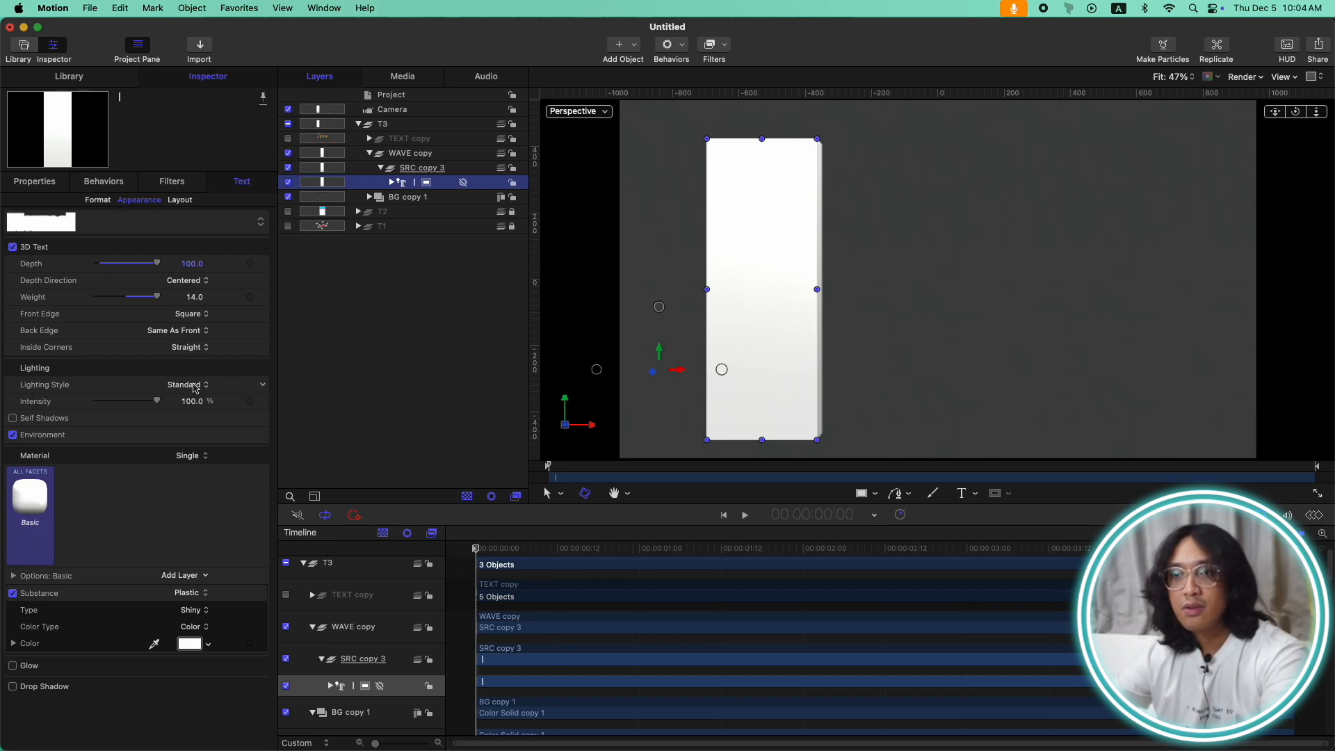
{"action": "left_click", "coordinate": [190, 385]}
{"action": "left_click", "coordinate": [230, 510]}
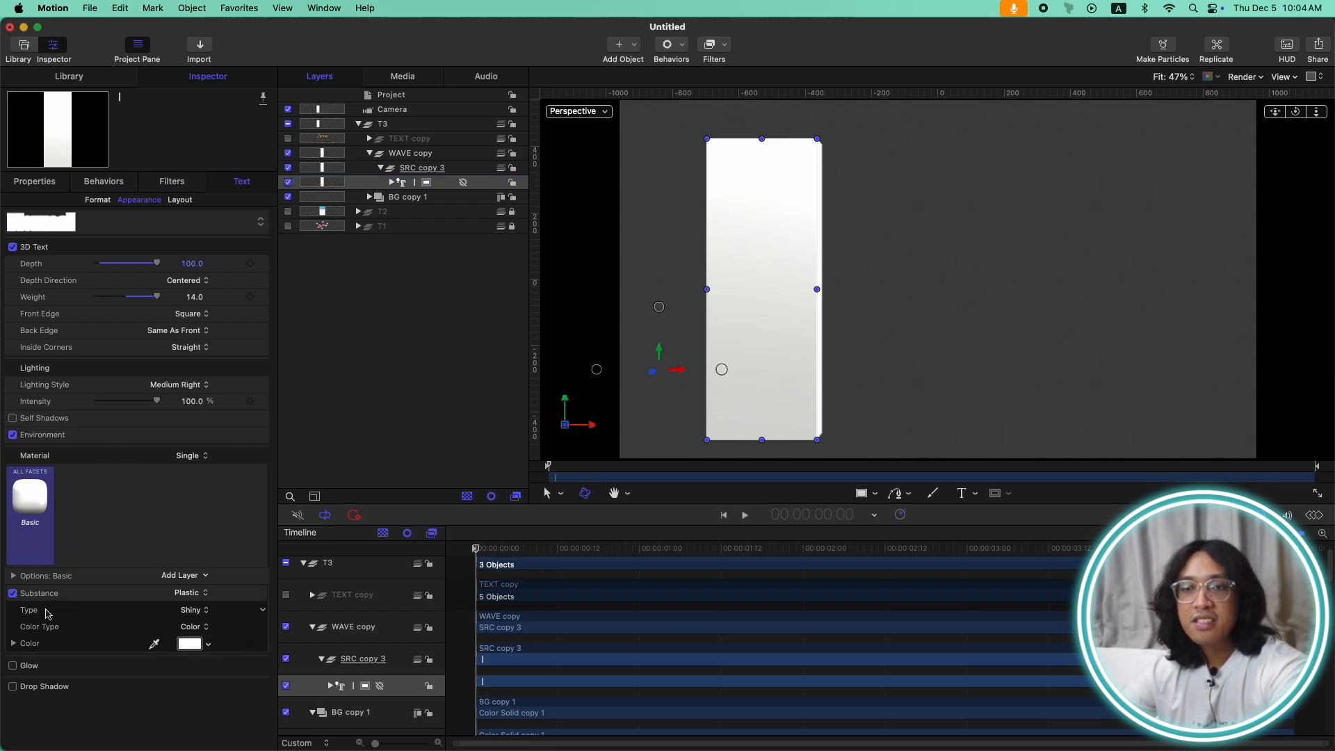
Step: Change the bar's Plastic substance type to Textured and darken its color to a medium gray
{"action": "left_click", "coordinate": [205, 611]}
{"action": "left_click", "coordinate": [212, 699]}
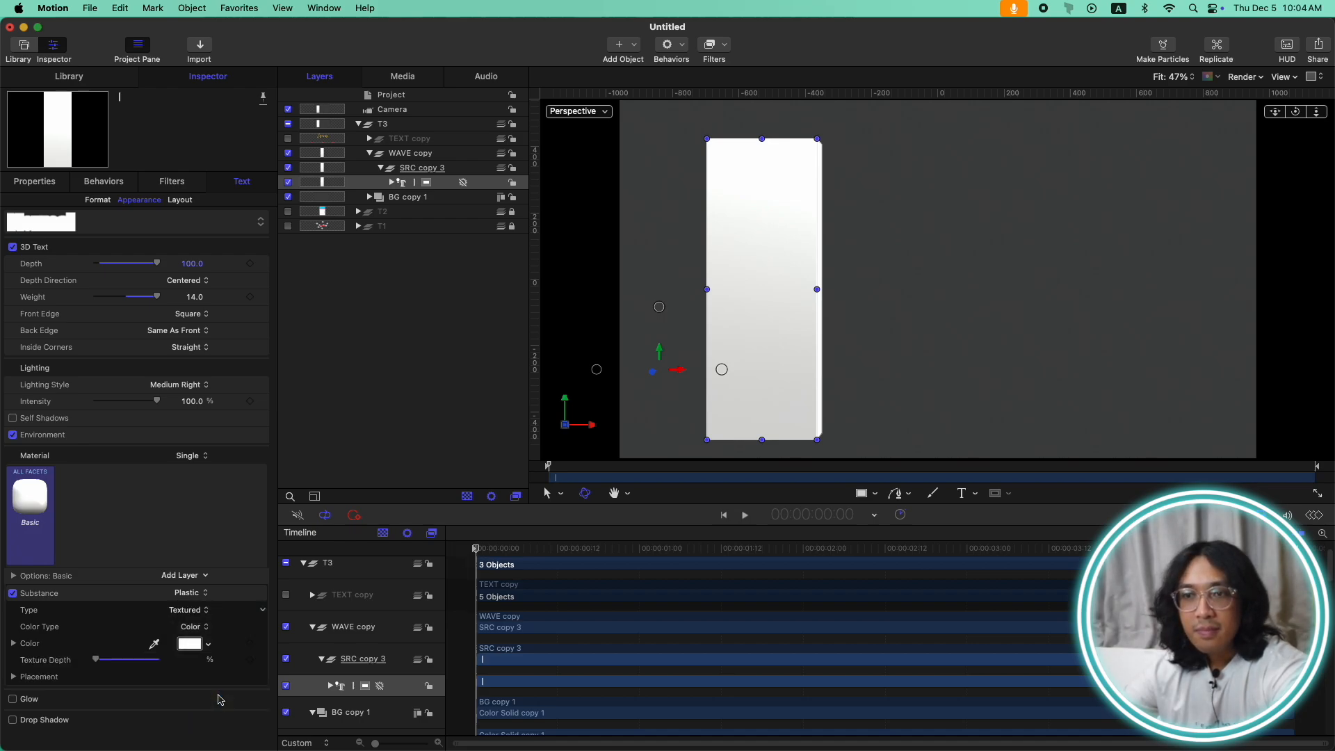
{"action": "left_click", "coordinate": [189, 643]}
{"action": "left_click_drag", "start_coordinate": [311, 528], "coordinate": [368, 530]}
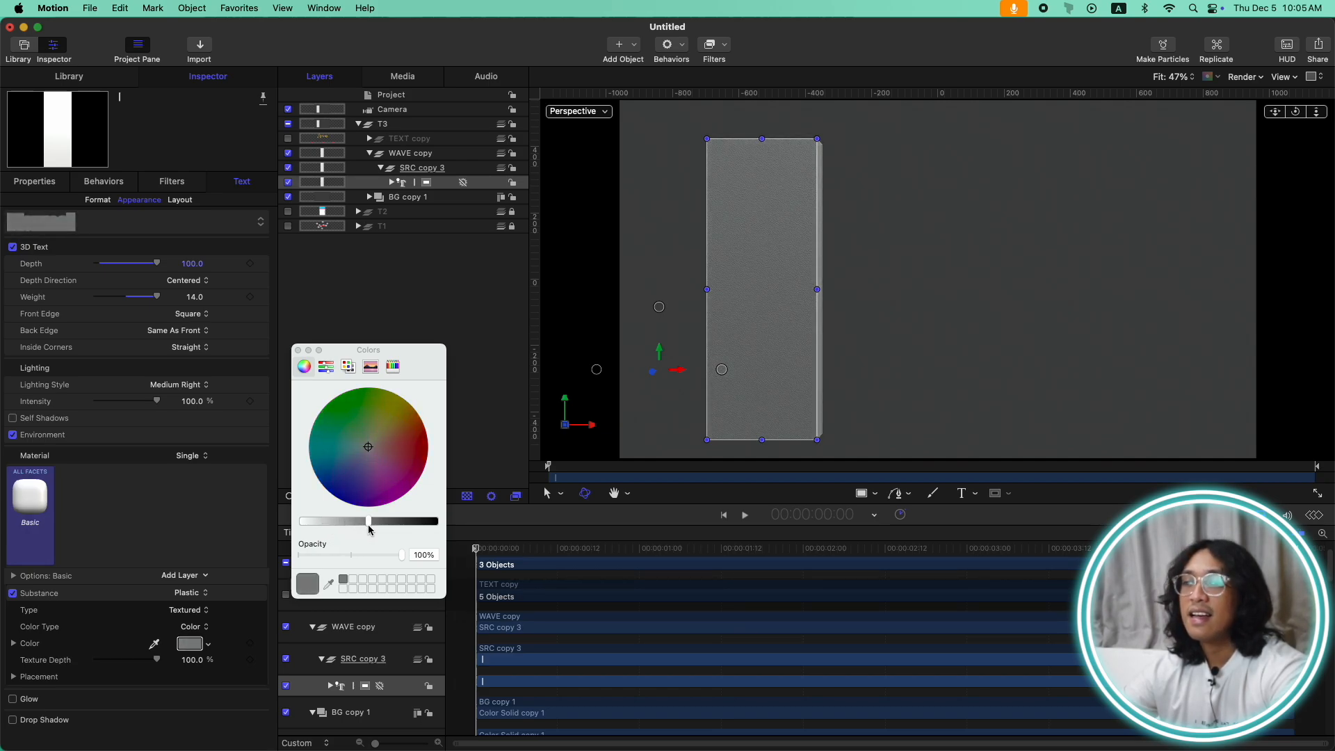
Step: Set the environment type in the bar text's lighting settings to Light Box
{"action": "left_click", "coordinate": [398, 183]}
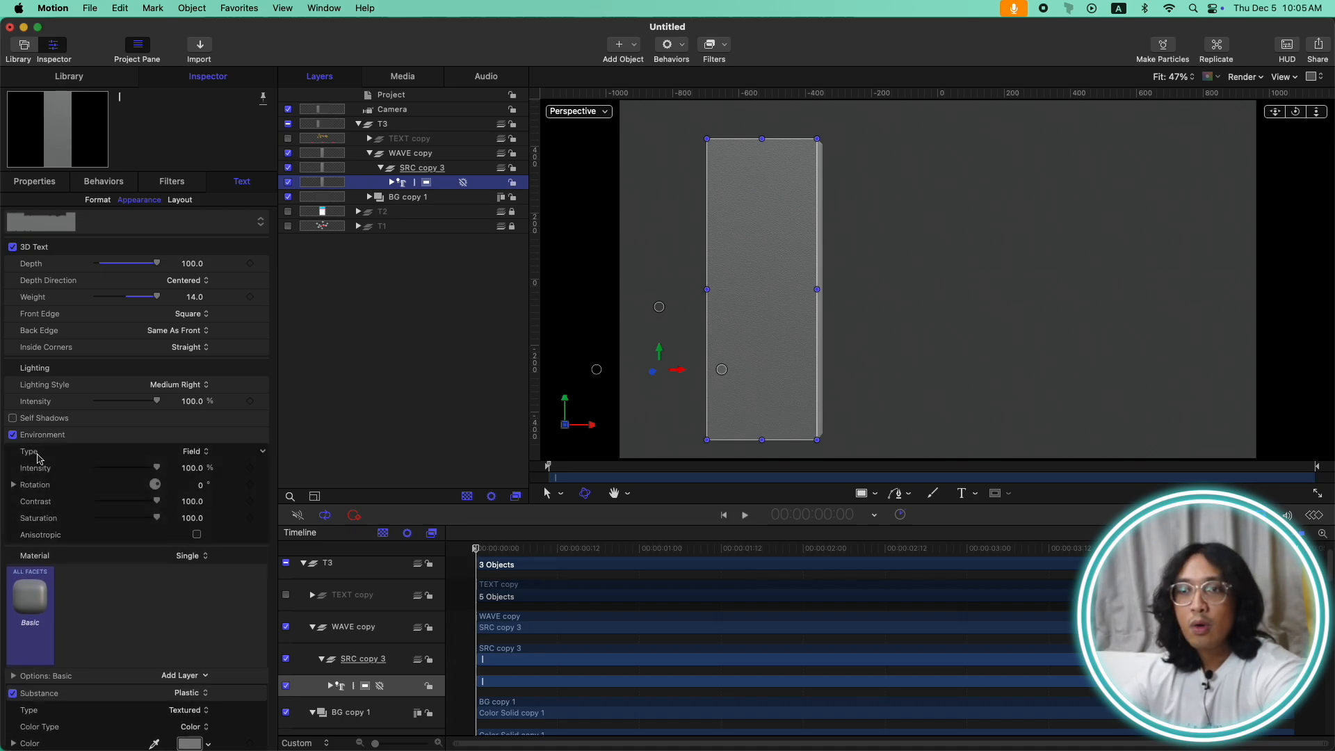
{"action": "left_click", "coordinate": [194, 454]}
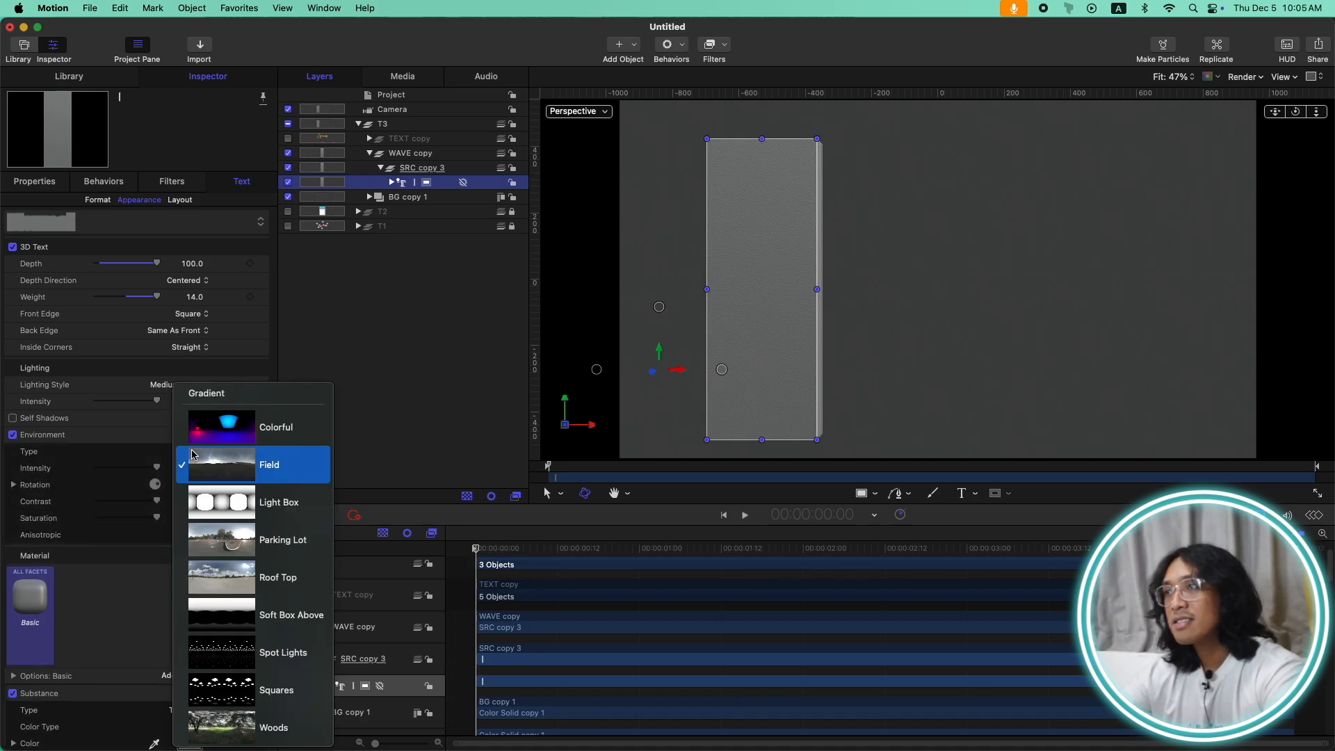
{"action": "left_click", "coordinate": [223, 510]}
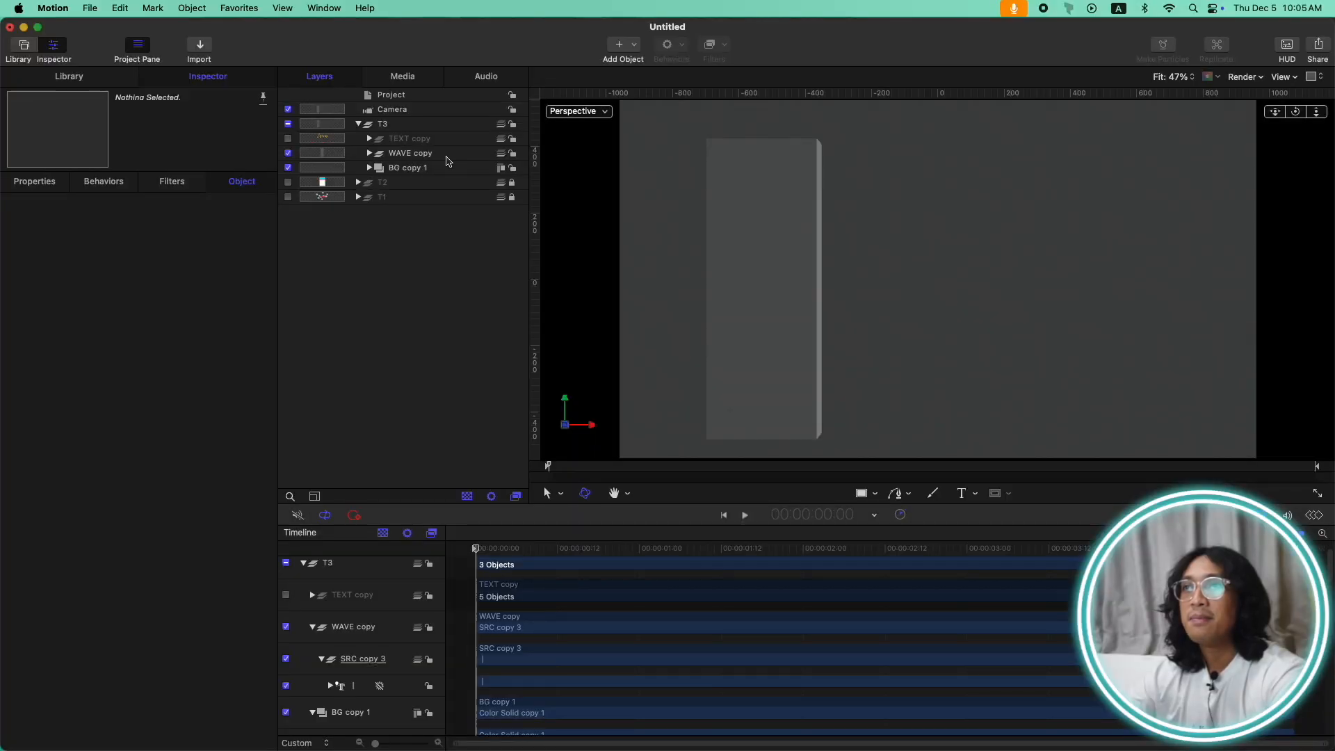
Step: Collapse the T3 group, add a light to the project and turn on its shadows
{"action": "left_click", "coordinate": [358, 124]}
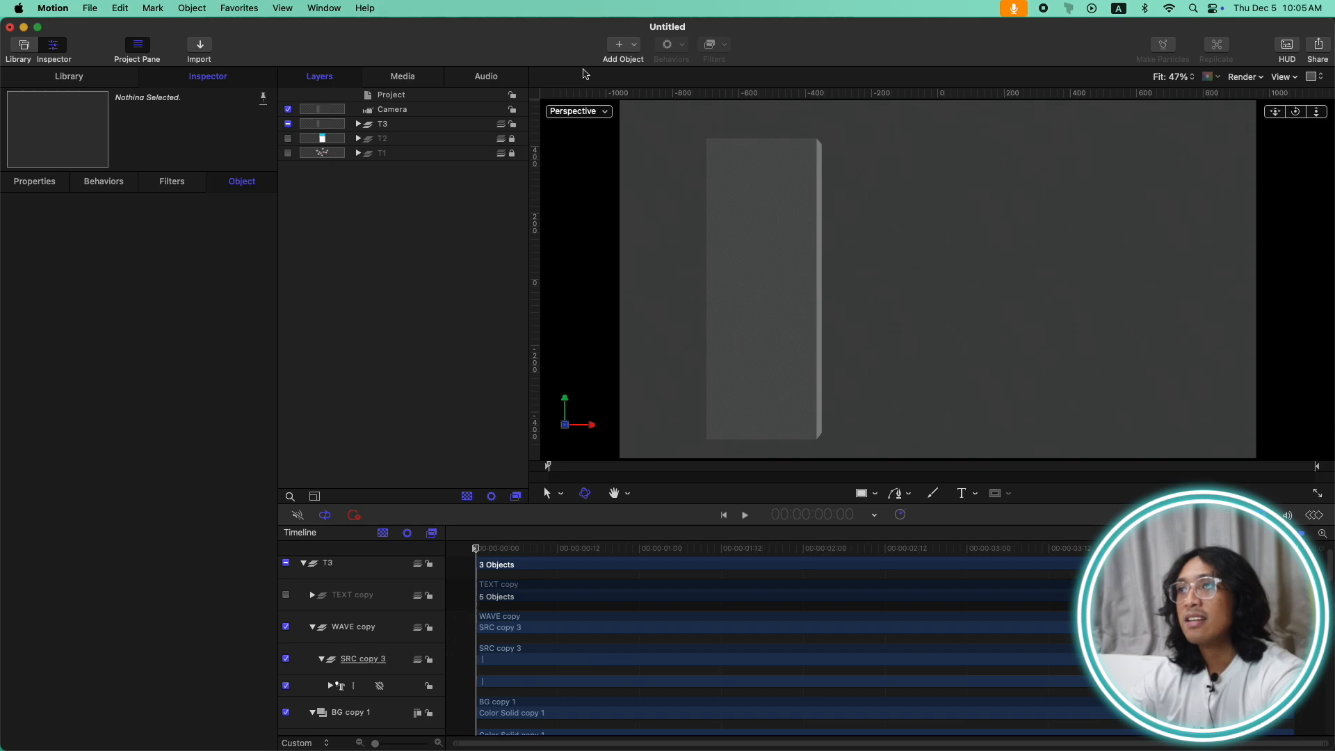
{"action": "left_click", "coordinate": [625, 45]}
{"action": "left_click", "coordinate": [643, 107]}
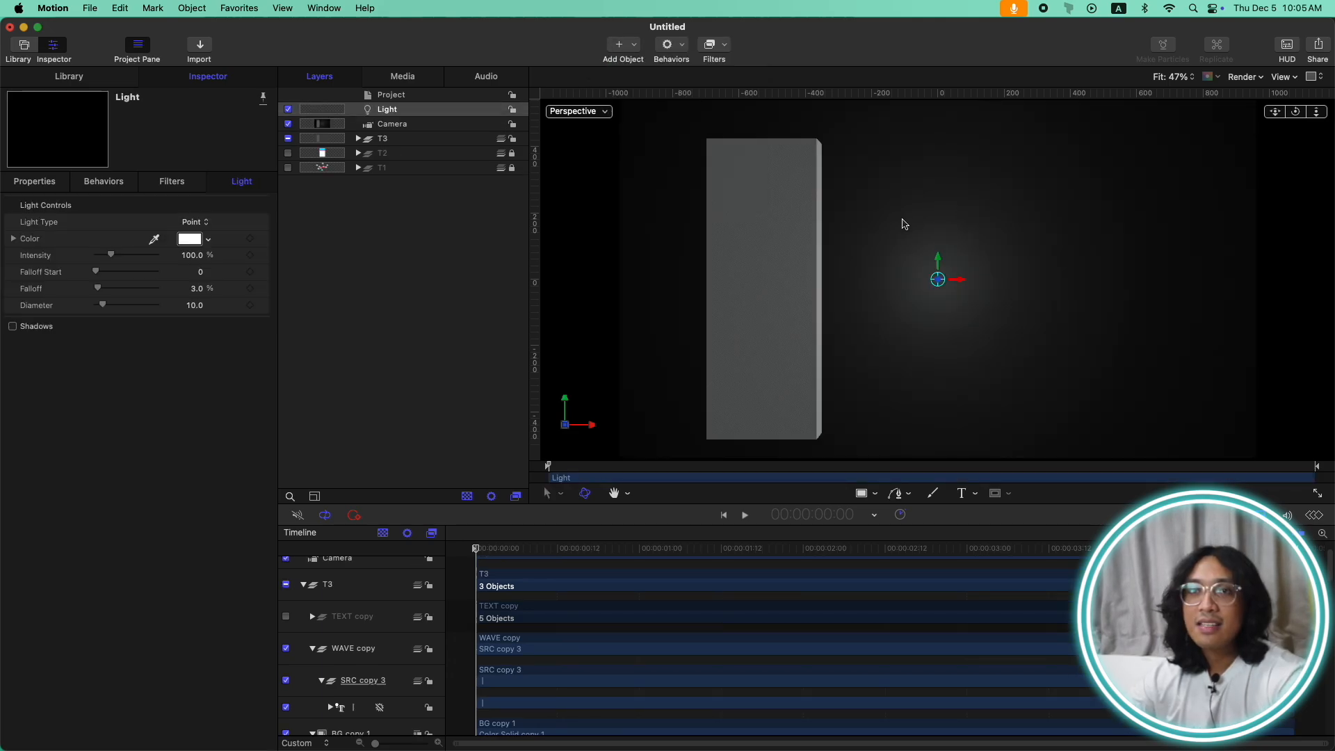
{"action": "left_click", "coordinate": [13, 326]}
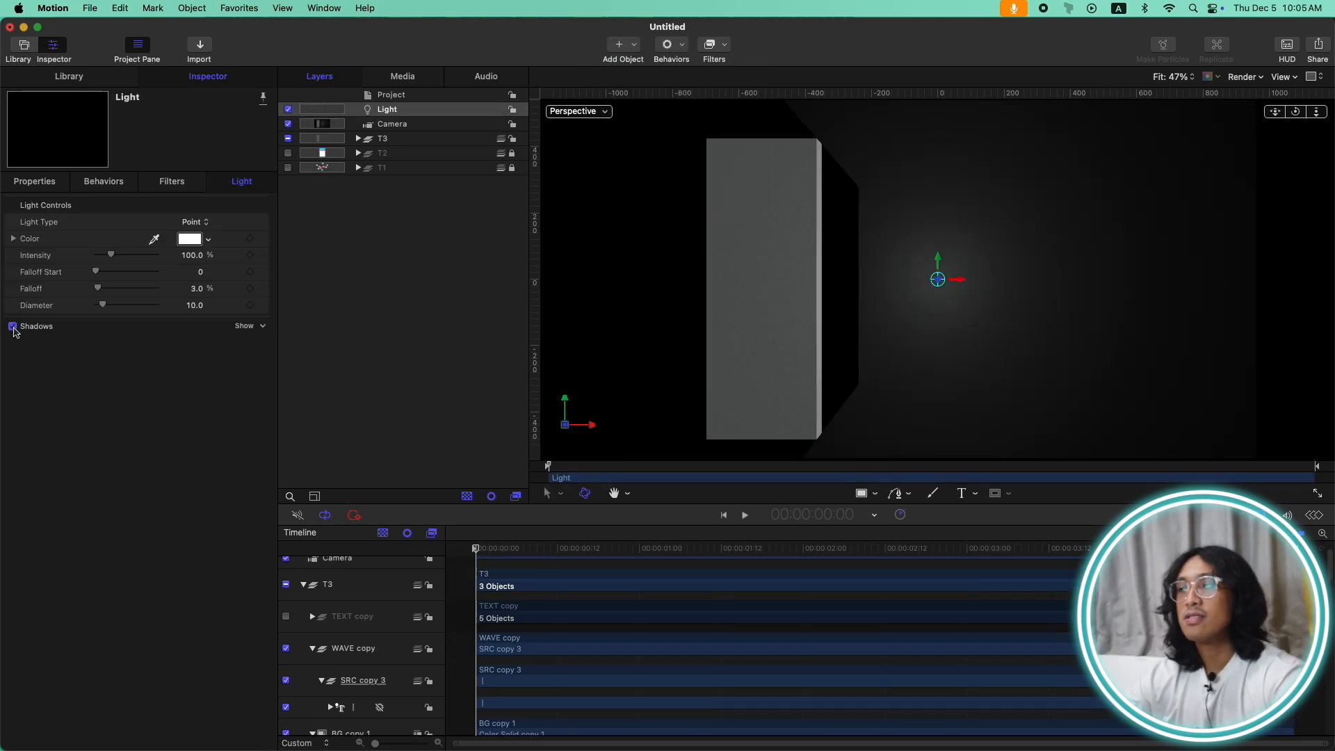
Step: Show the point light's shadow settings and move the light past the block to about -1052 px on X
{"action": "left_click", "coordinate": [245, 326]}
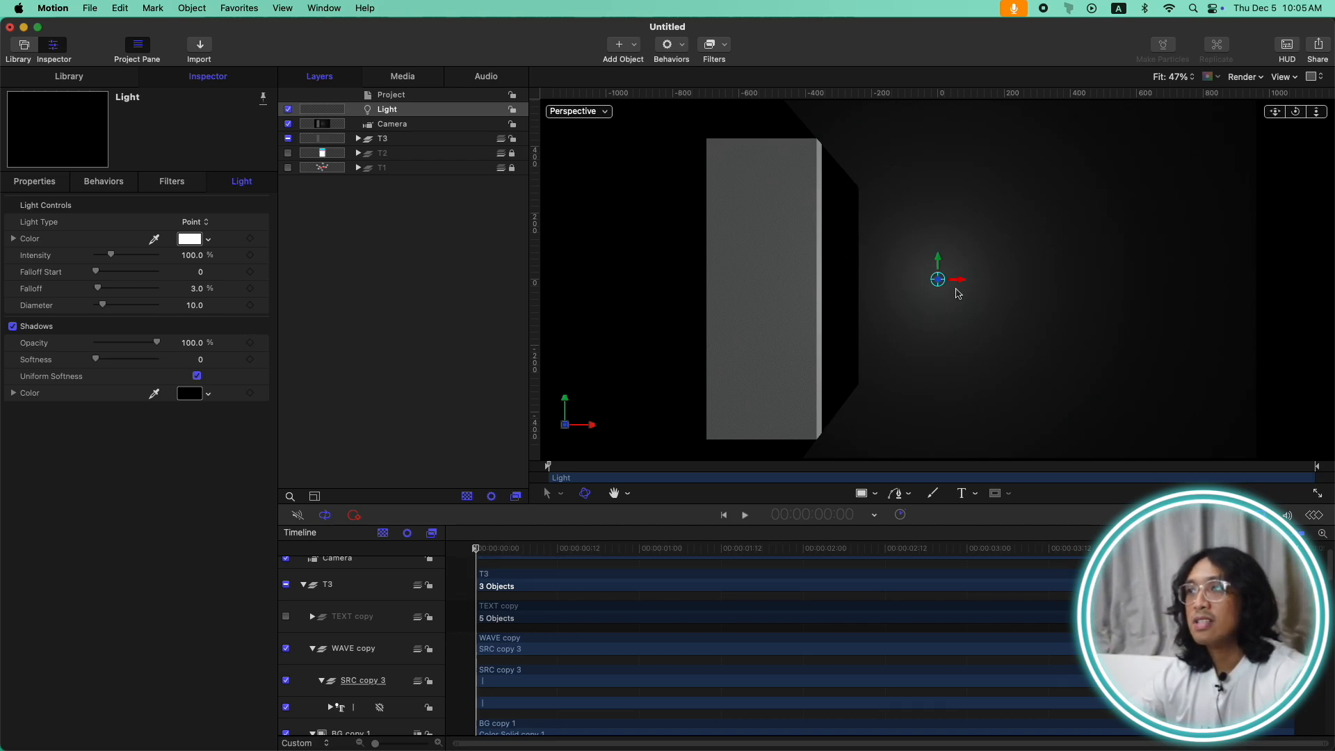
{"action": "left_click_drag", "start_coordinate": [959, 283], "coordinate": [597, 314]}
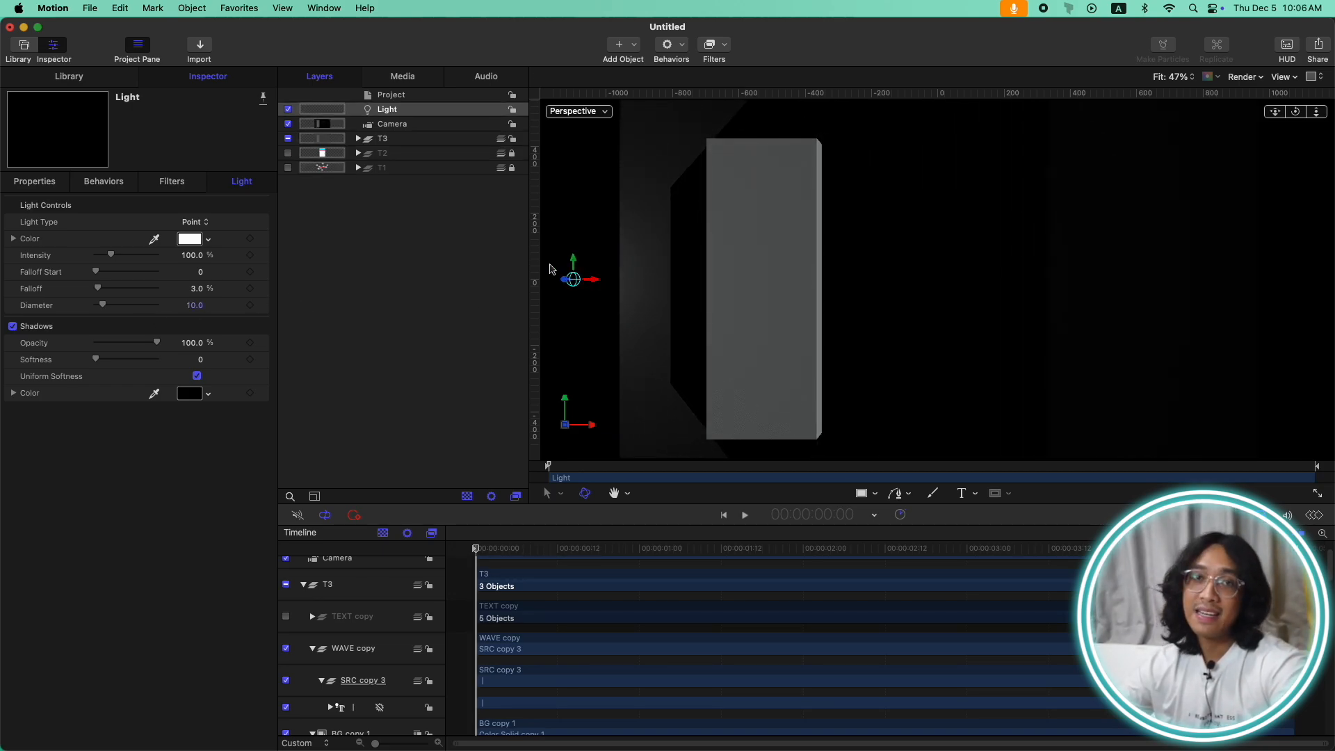
{"action": "left_click", "coordinate": [403, 124]}
{"action": "left_click", "coordinate": [409, 109]}
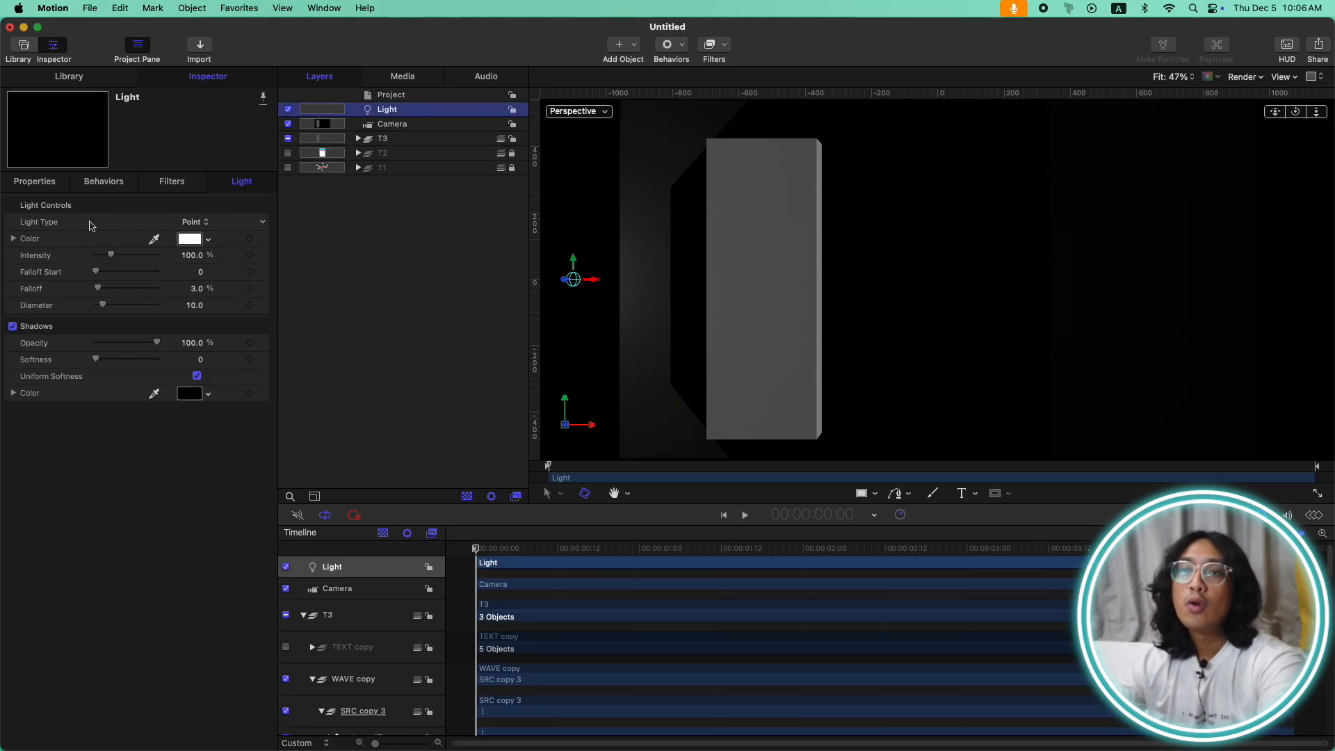
Step: Change the light type to Spot and set its intensity to 2000%
{"action": "left_click", "coordinate": [186, 222]}
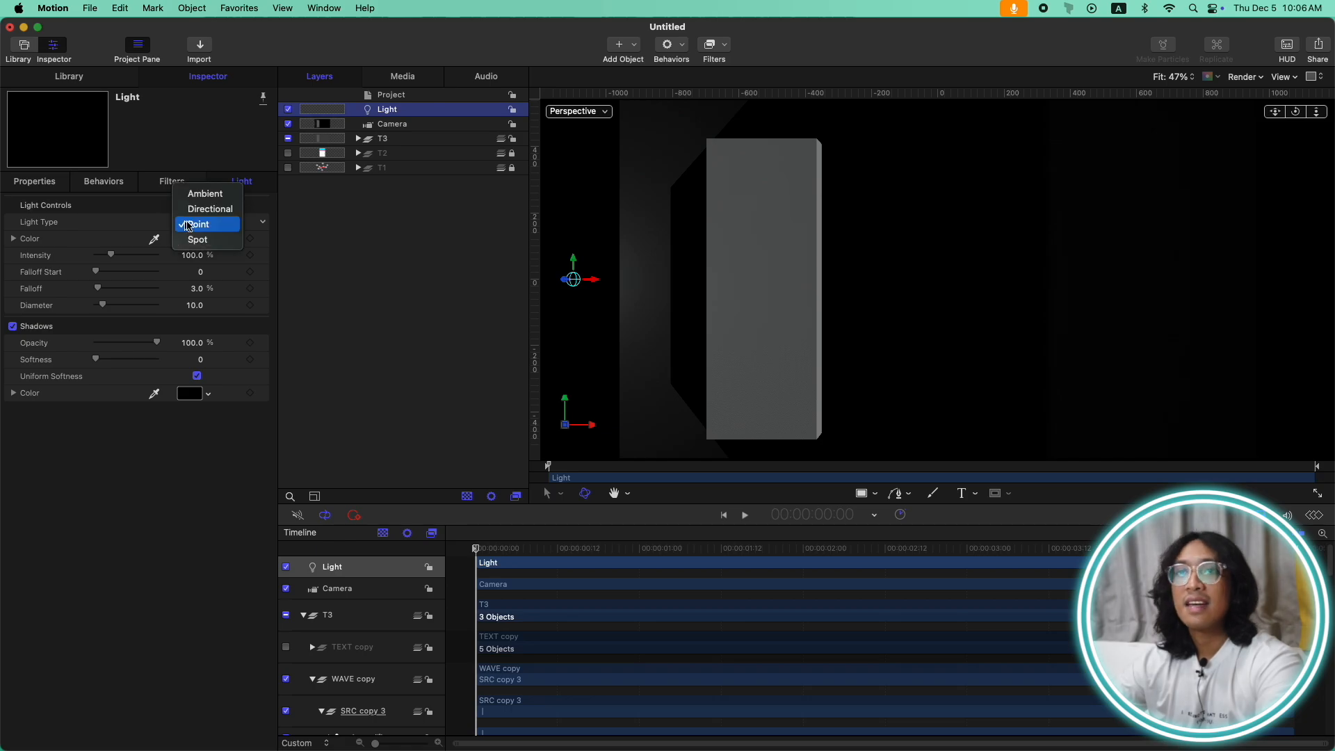
{"action": "left_click", "coordinate": [202, 242]}
{"action": "left_click_drag", "start_coordinate": [110, 255], "coordinate": [223, 255]}
{"action": "left_click_drag", "start_coordinate": [500, 548], "coordinate": [263, 548]}
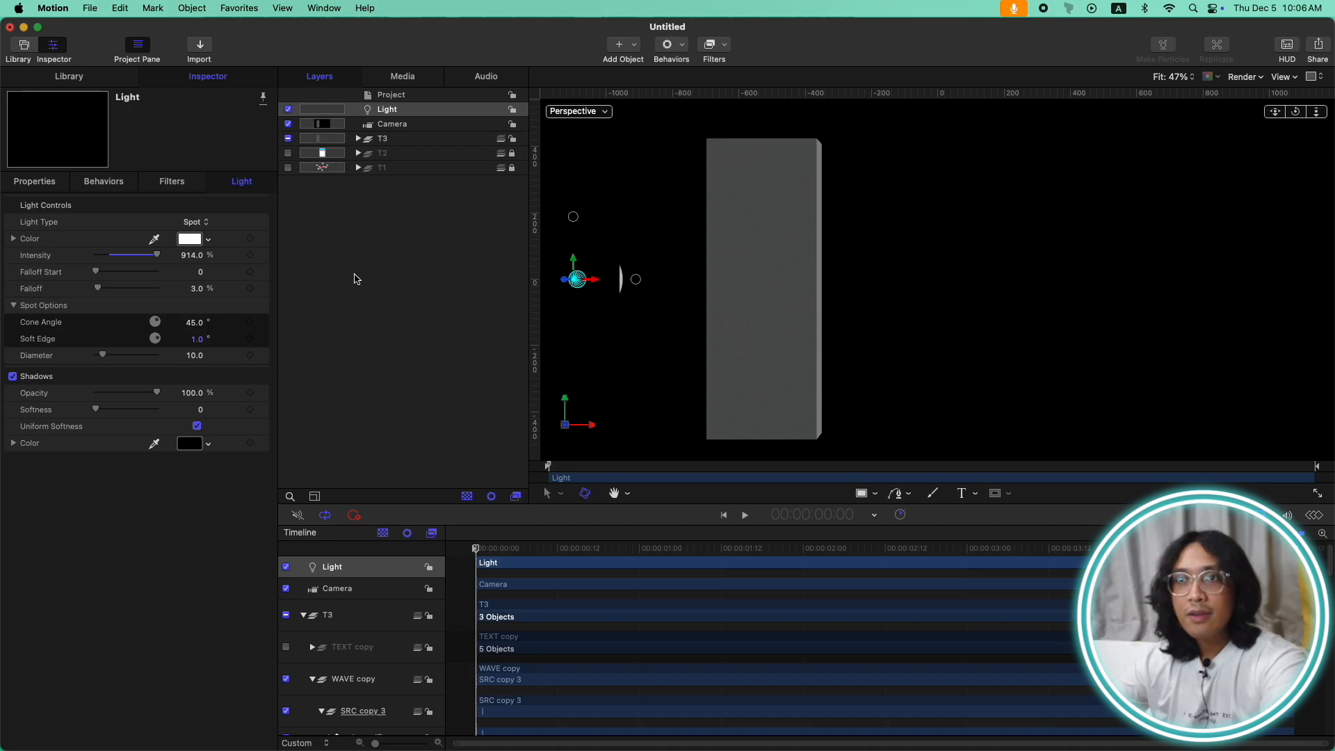
{"action": "left_click_drag", "start_coordinate": [198, 255], "coordinate": [208, 255]}
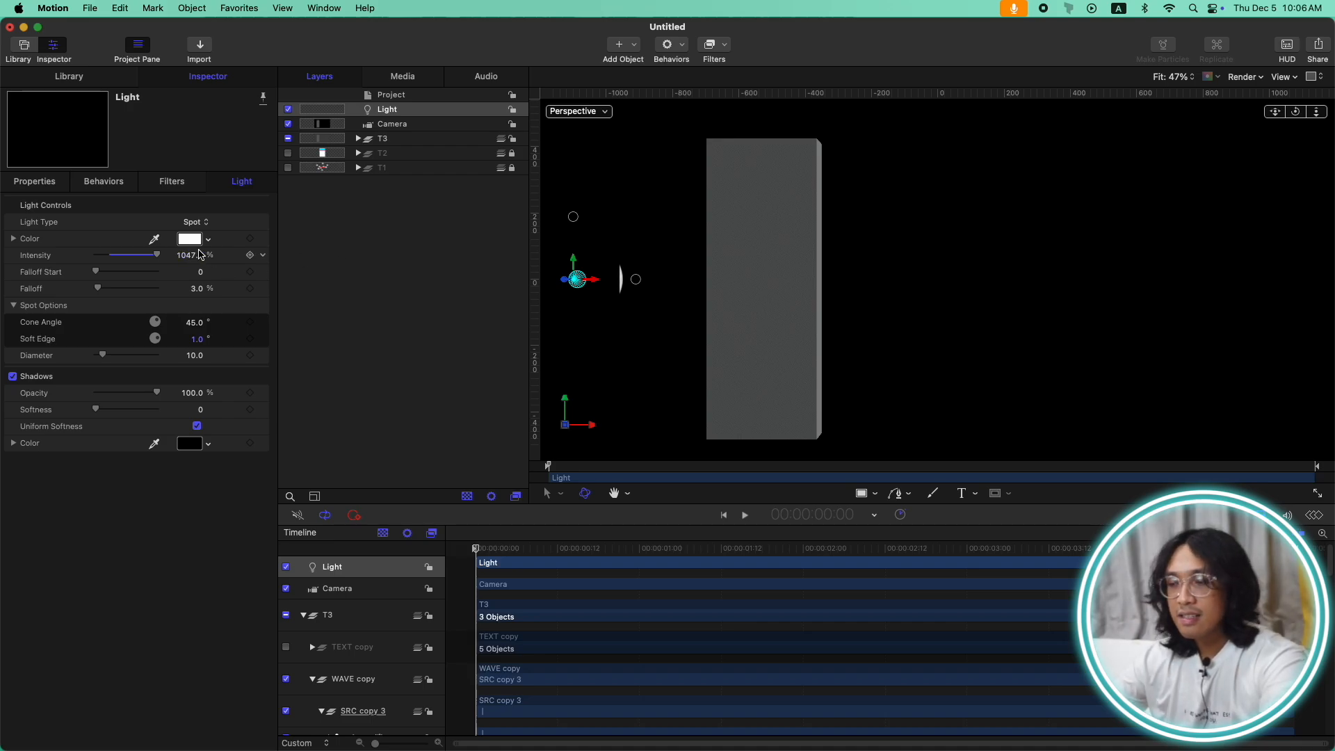
{"action": "left_click", "coordinate": [195, 258]}
{"action": "left_click", "coordinate": [194, 257]}
{"action": "type", "text": "2"}
{"action": "key", "text": "Return"}
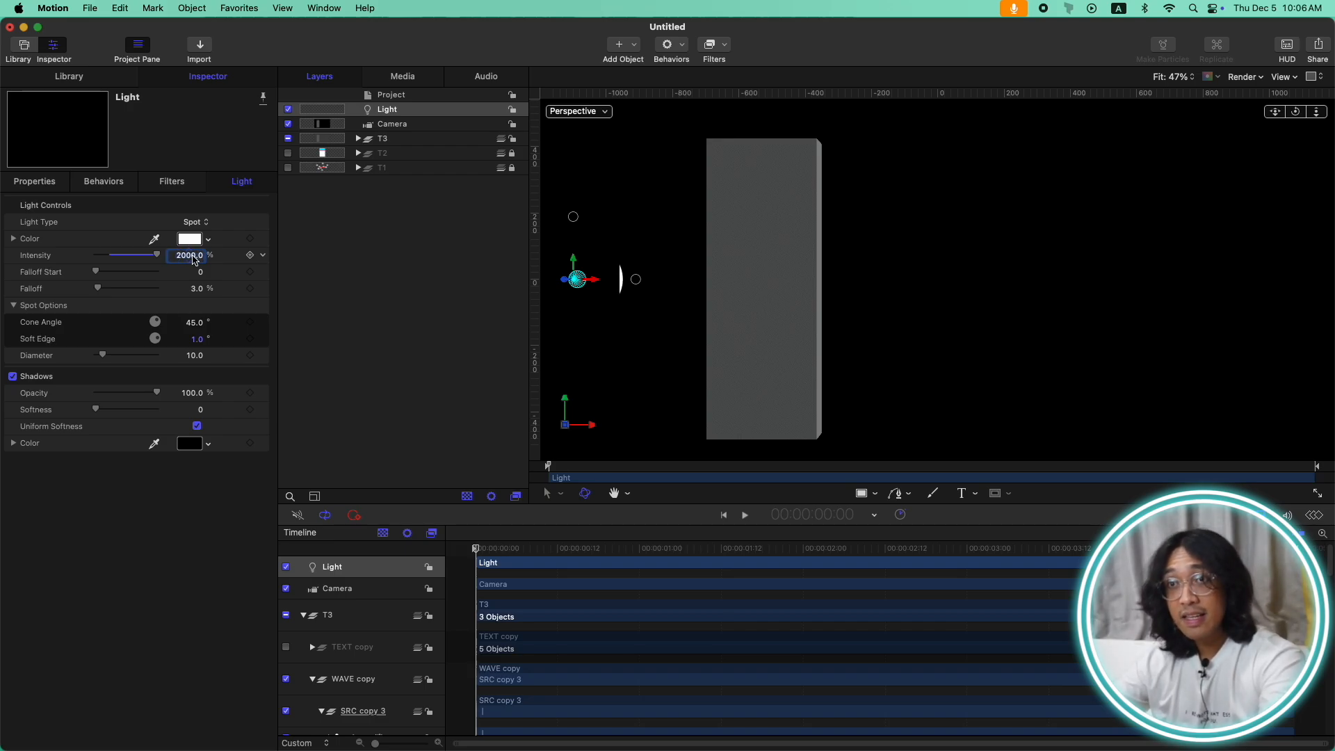
Step: Rotate the spot light to -120° around Y and move it to about -1589 px on X
{"action": "left_click", "coordinate": [48, 187]}
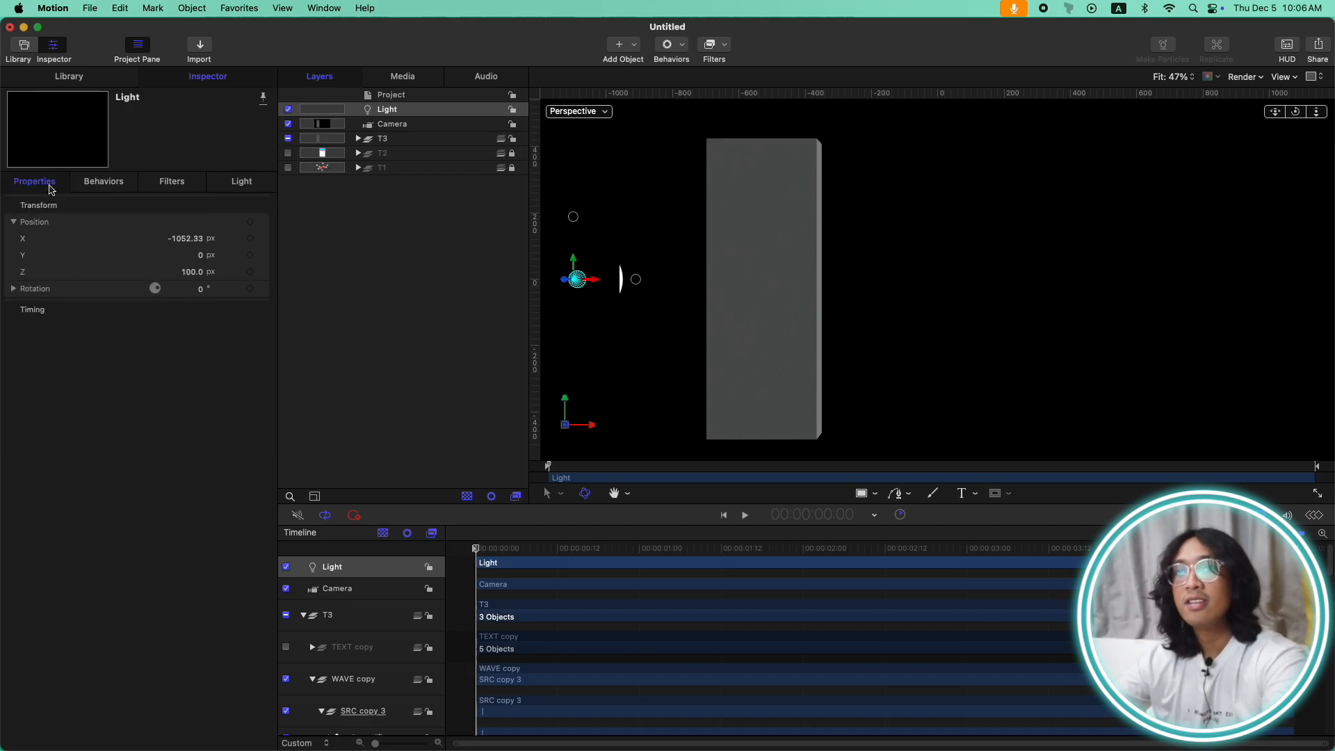
{"action": "left_click", "coordinate": [14, 289]}
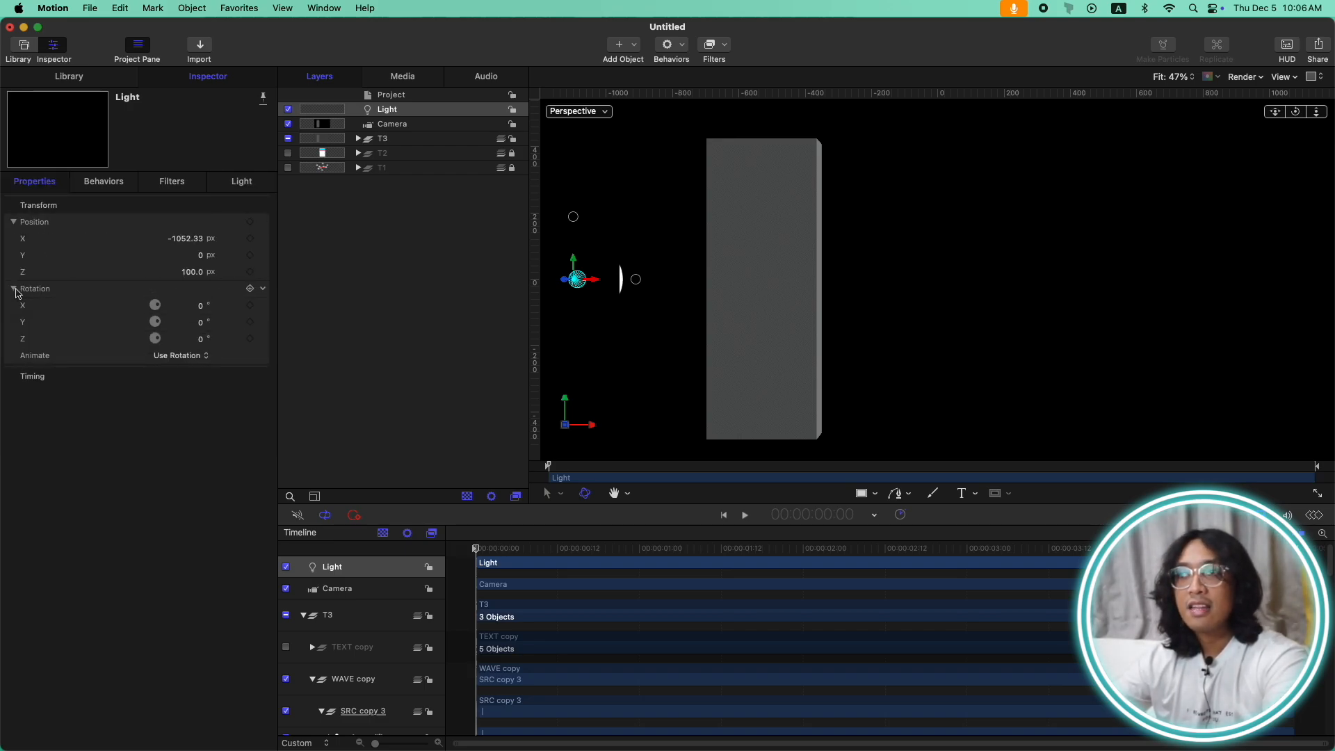
{"action": "left_click", "coordinate": [201, 312]}
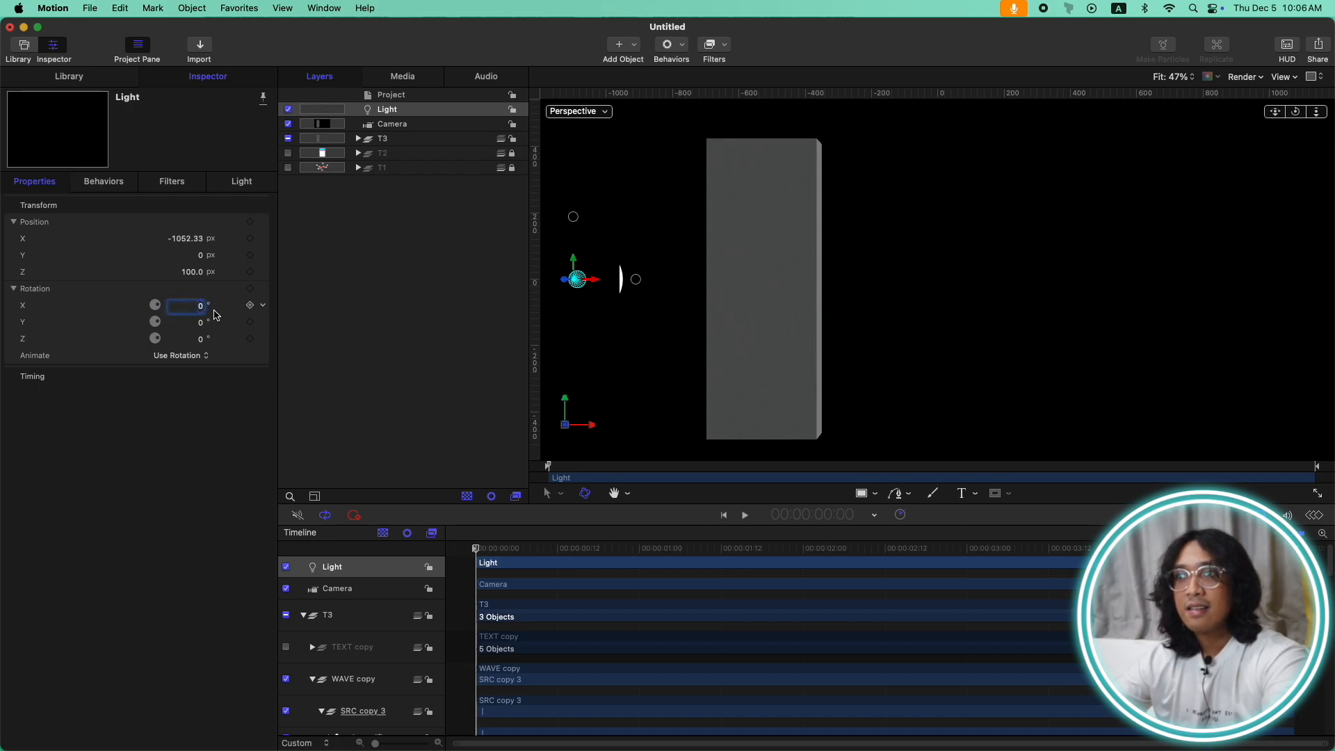
{"action": "left_click_drag", "start_coordinate": [199, 310], "coordinate": [340, 337]}
{"action": "key", "text": "super+z"}
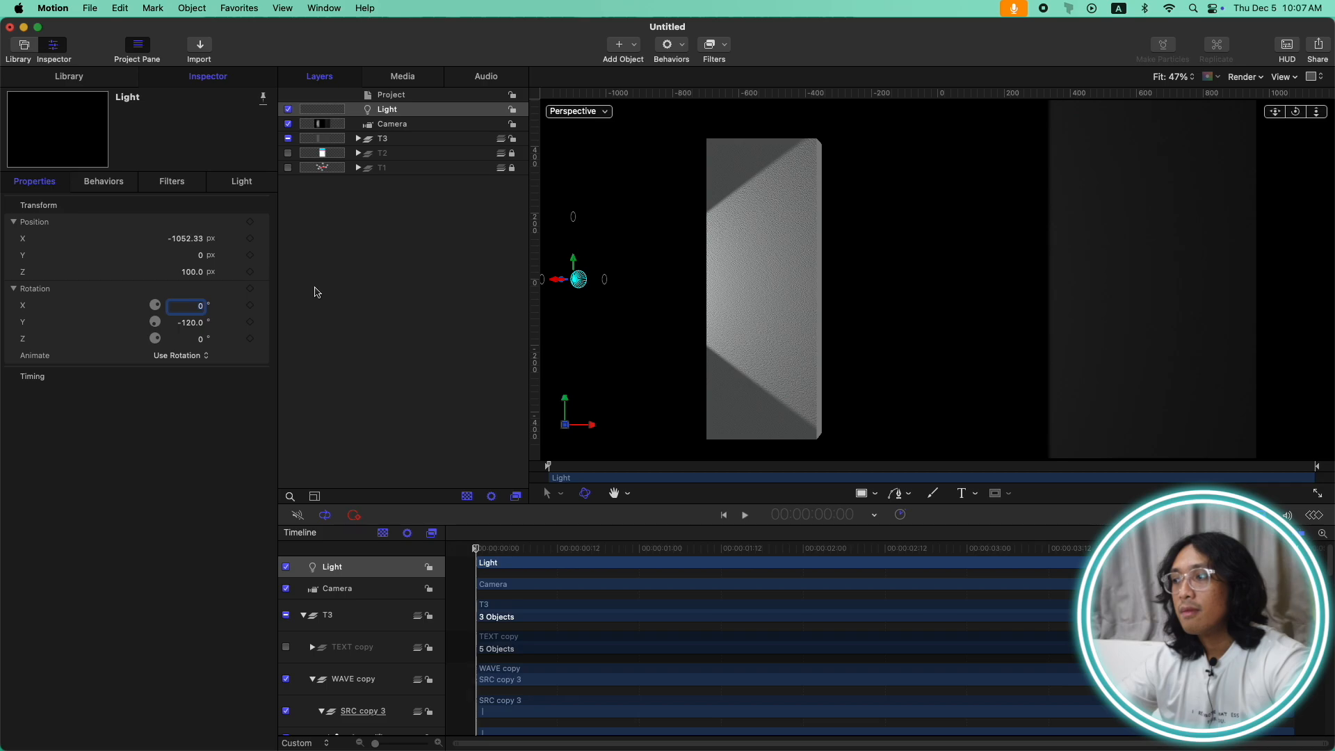
{"action": "mouse_move", "coordinate": [193, 242]}
{"action": "left_mouse_down"}
{"action": "mouse_move", "coordinate": [147, 242]}
{"action": "mouse_move", "coordinate": [181, 238]}
{"action": "left_mouse_up"}
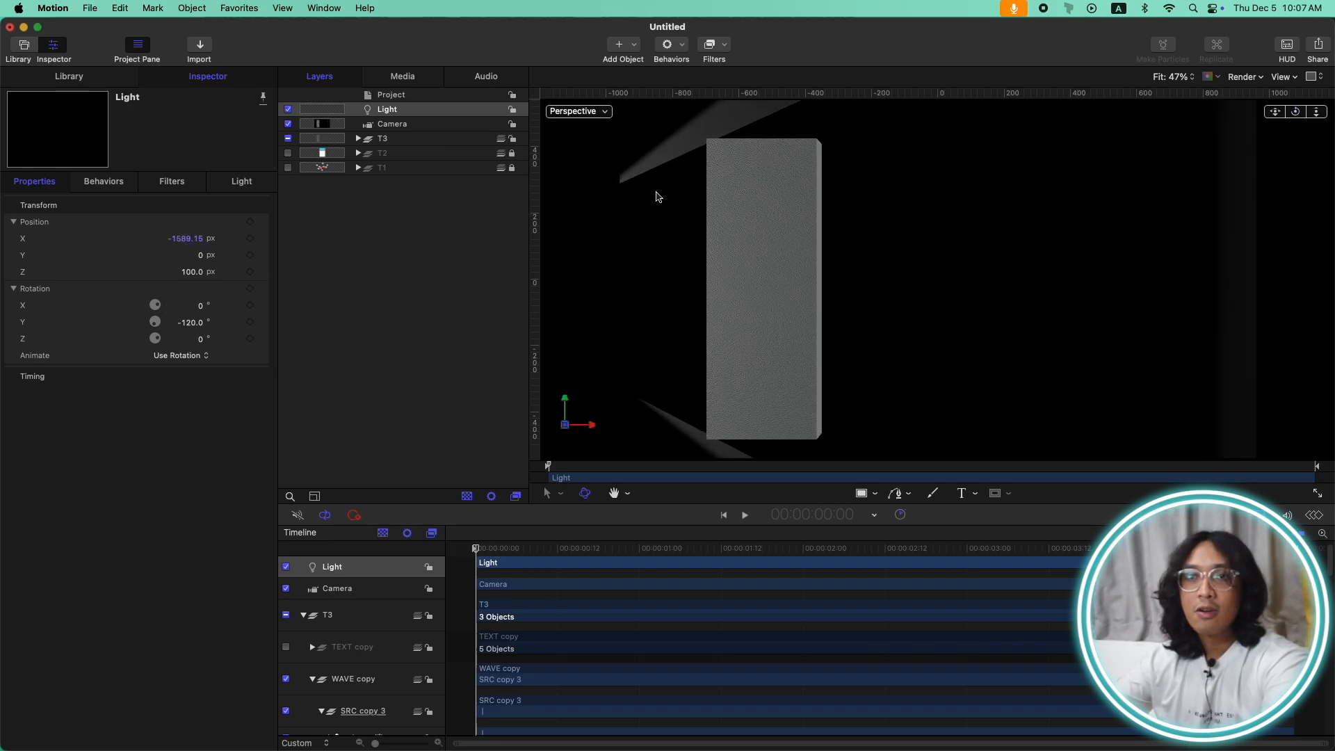
Step: Try out different Y positions for the light
{"action": "left_click", "coordinate": [241, 182]}
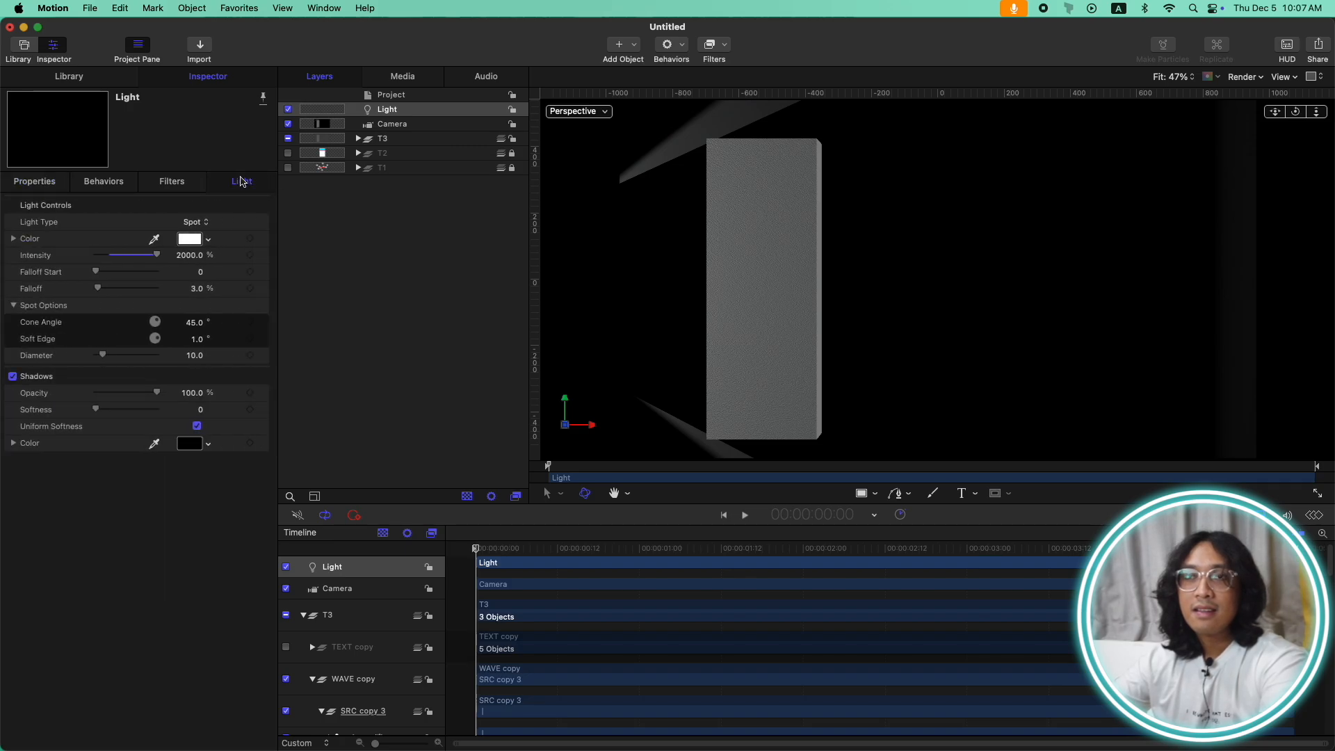
{"action": "left_click", "coordinate": [46, 183]}
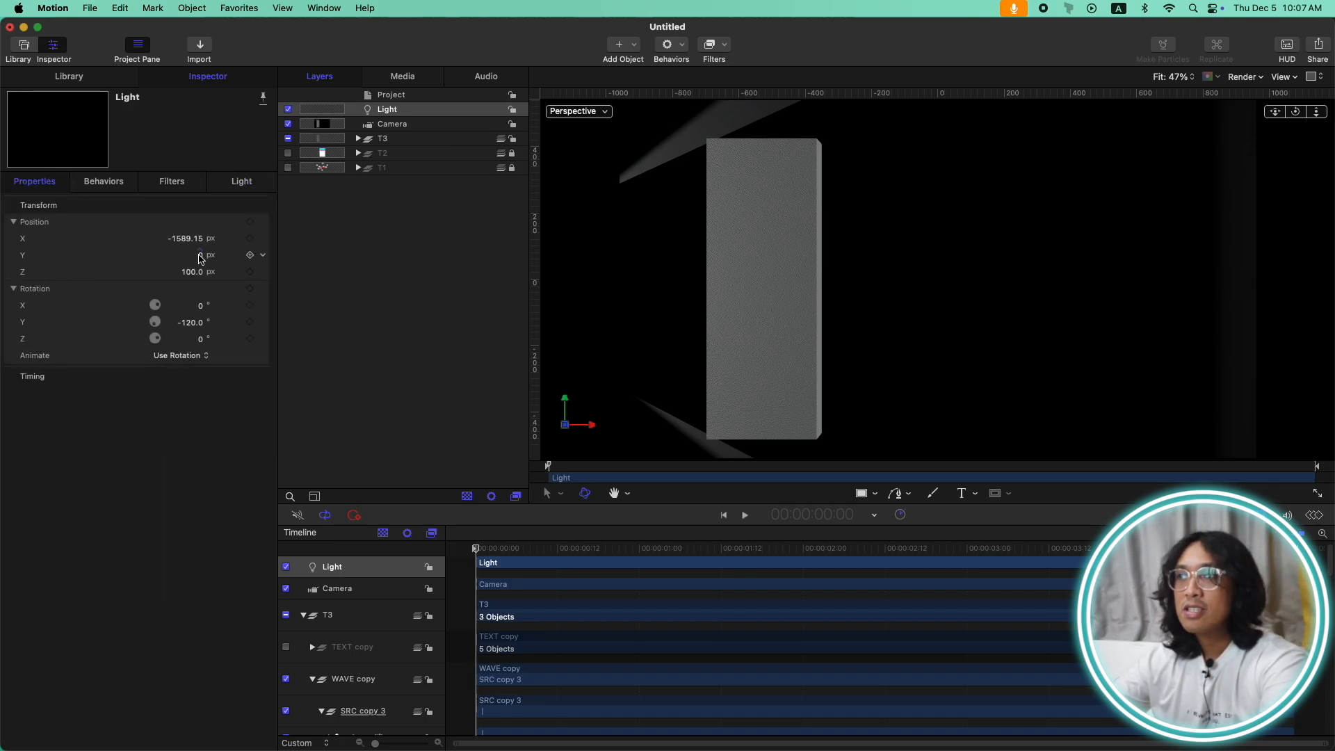
{"action": "mouse_move", "coordinate": [203, 259]}
{"action": "left_mouse_down"}
{"action": "mouse_move", "coordinate": [260, 259]}
{"action": "mouse_move", "coordinate": [205, 254]}
{"action": "mouse_move", "coordinate": [244, 247]}
{"action": "mouse_move", "coordinate": [153, 260]}
{"action": "mouse_move", "coordinate": [190, 256]}
{"action": "left_mouse_up"}
{"action": "left_click", "coordinate": [264, 258]}
{"action": "left_click", "coordinate": [277, 259]}
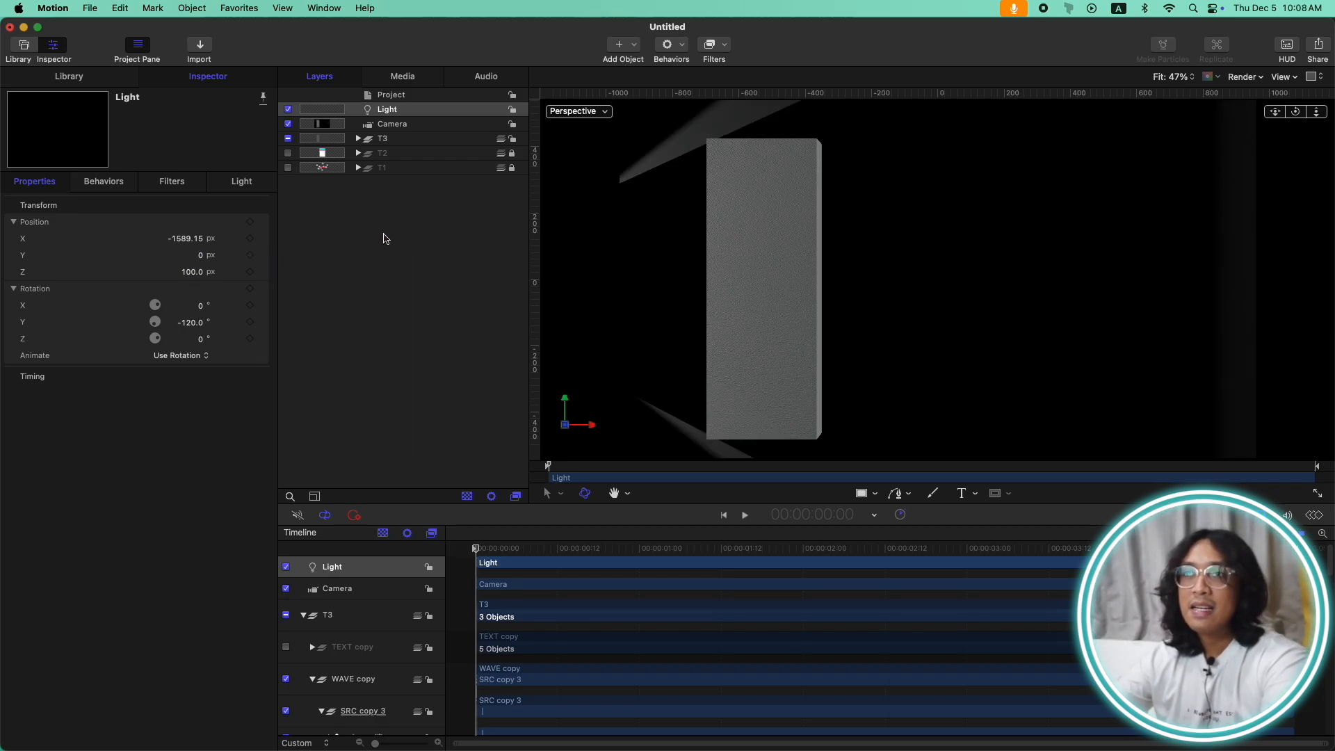
Step: Change the colour of Color Solid copy 1 inside the BG copy 1 group to white
{"action": "left_click", "coordinate": [358, 139]}
{"action": "left_click", "coordinate": [369, 183]}
{"action": "left_click", "coordinate": [420, 198]}
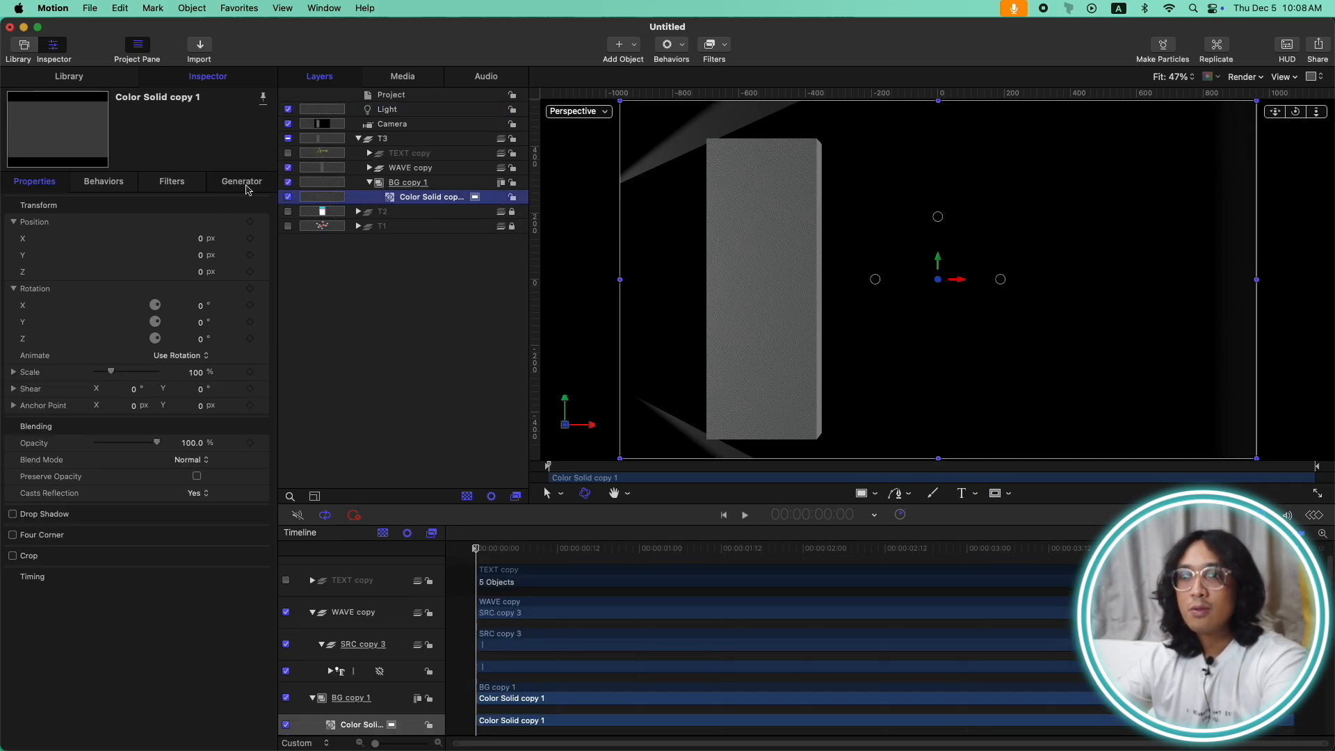
{"action": "left_click", "coordinate": [246, 184]}
{"action": "left_click", "coordinate": [195, 274]}
{"action": "left_click_drag", "start_coordinate": [377, 521], "coordinate": [263, 513]}
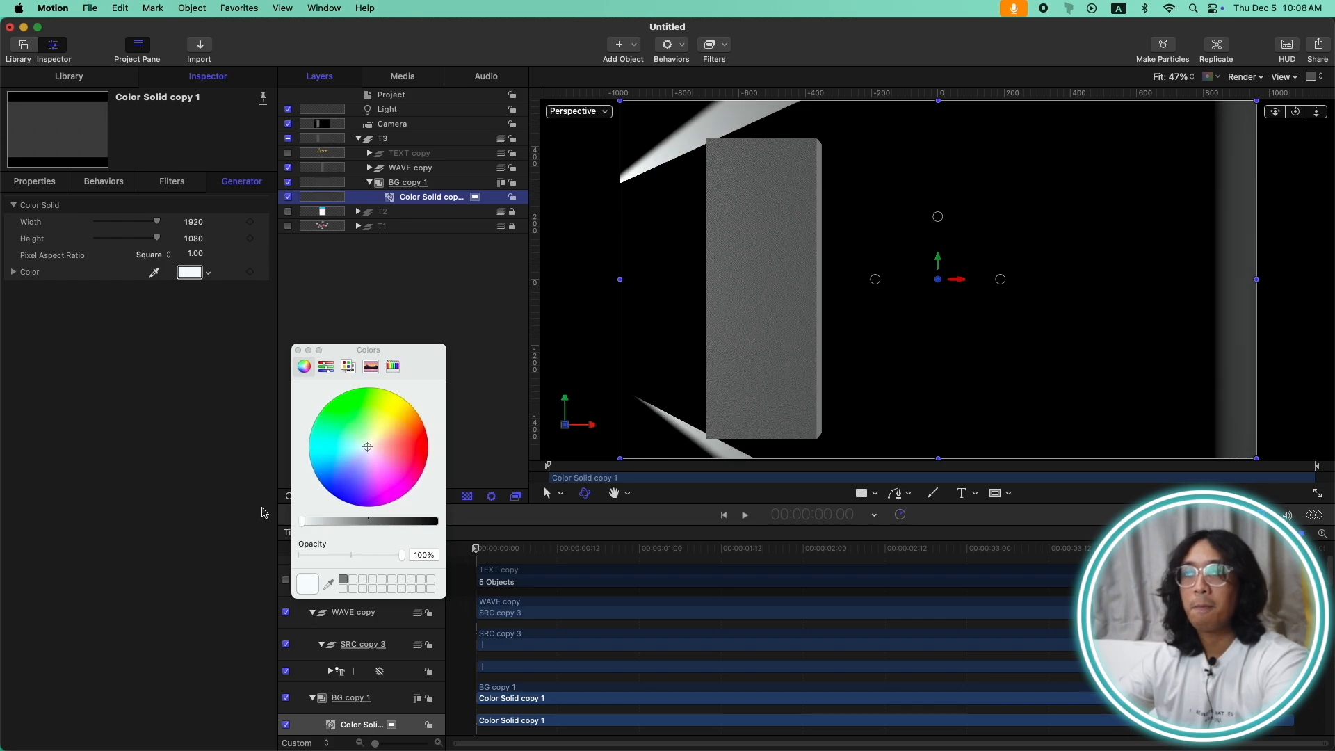
{"action": "left_click", "coordinate": [298, 350]}
Step: Duplicate the BG copy 1 group, rotate the duplicate to -90° around X and lower it to about -437 px on Y
{"action": "key", "text": "Up"}
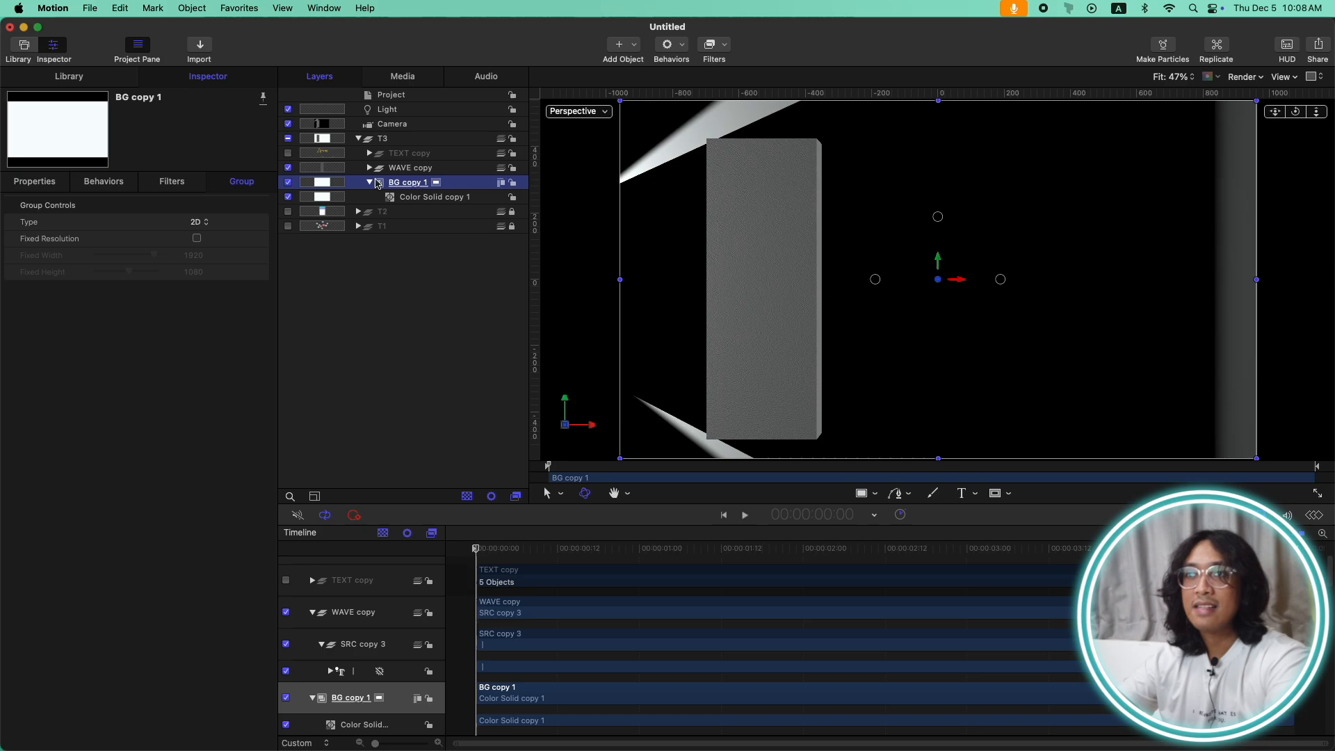
{"action": "key", "text": "super+d"}
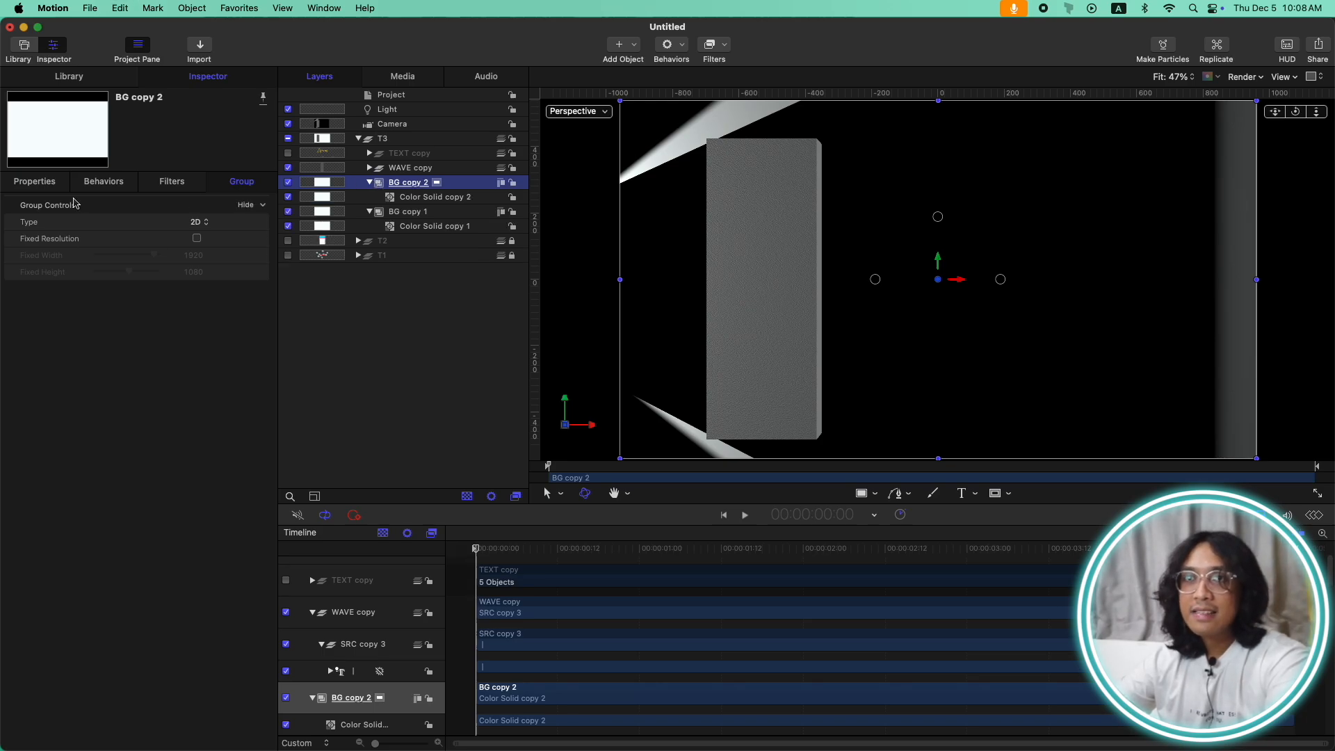
{"action": "left_click", "coordinate": [36, 180]}
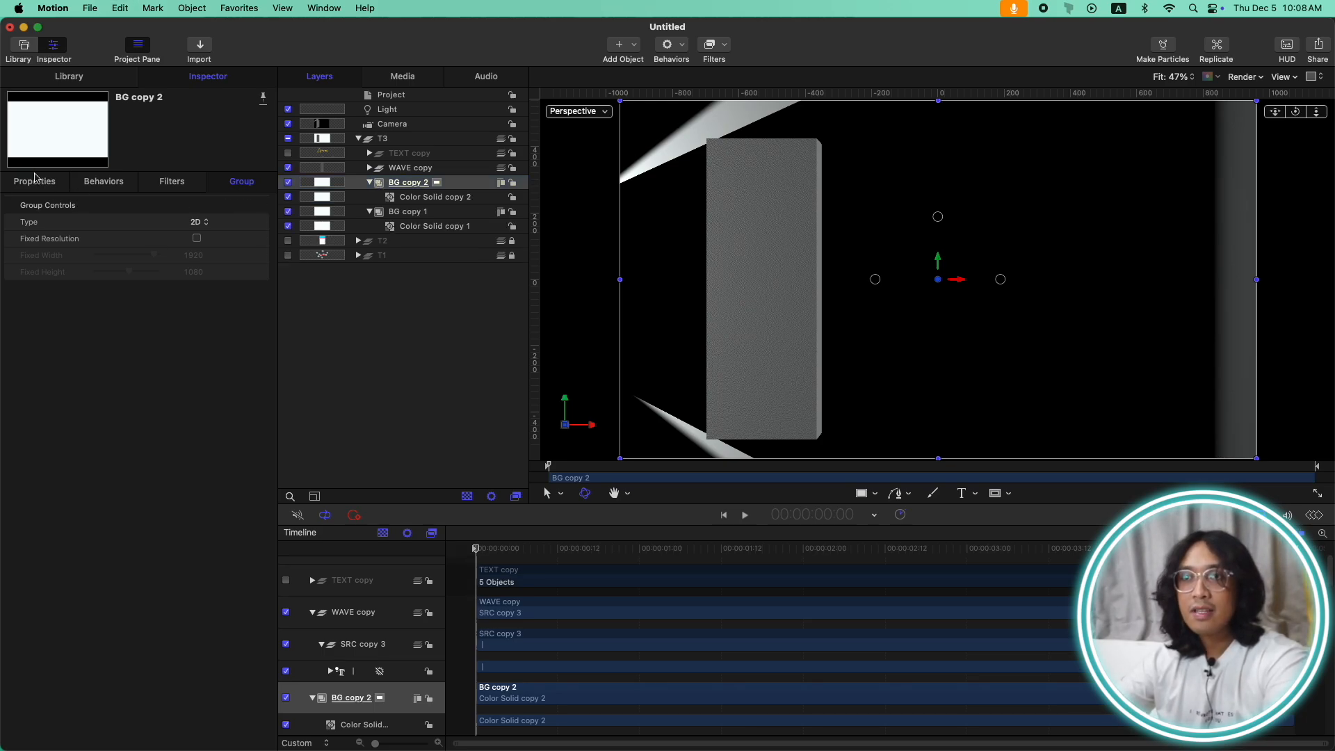
{"action": "left_click", "coordinate": [41, 183]}
{"action": "mouse_move", "coordinate": [200, 311]}
{"action": "left_mouse_down"}
{"action": "mouse_move", "coordinate": [167, 311]}
{"action": "mouse_move", "coordinate": [201, 307]}
{"action": "left_mouse_up"}
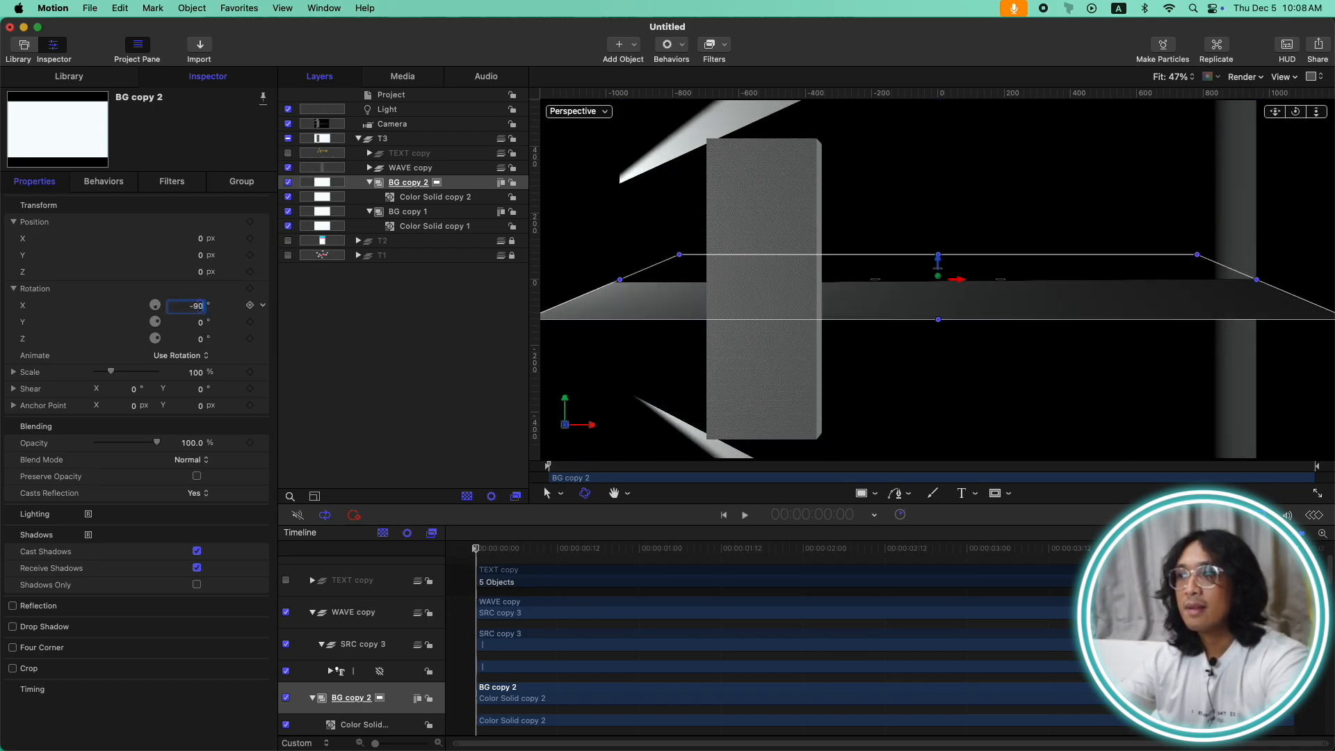
{"action": "type", "text": "-90"}
{"action": "key", "text": "Return"}
{"action": "left_click_drag", "start_coordinate": [938, 263], "coordinate": [947, 403]}
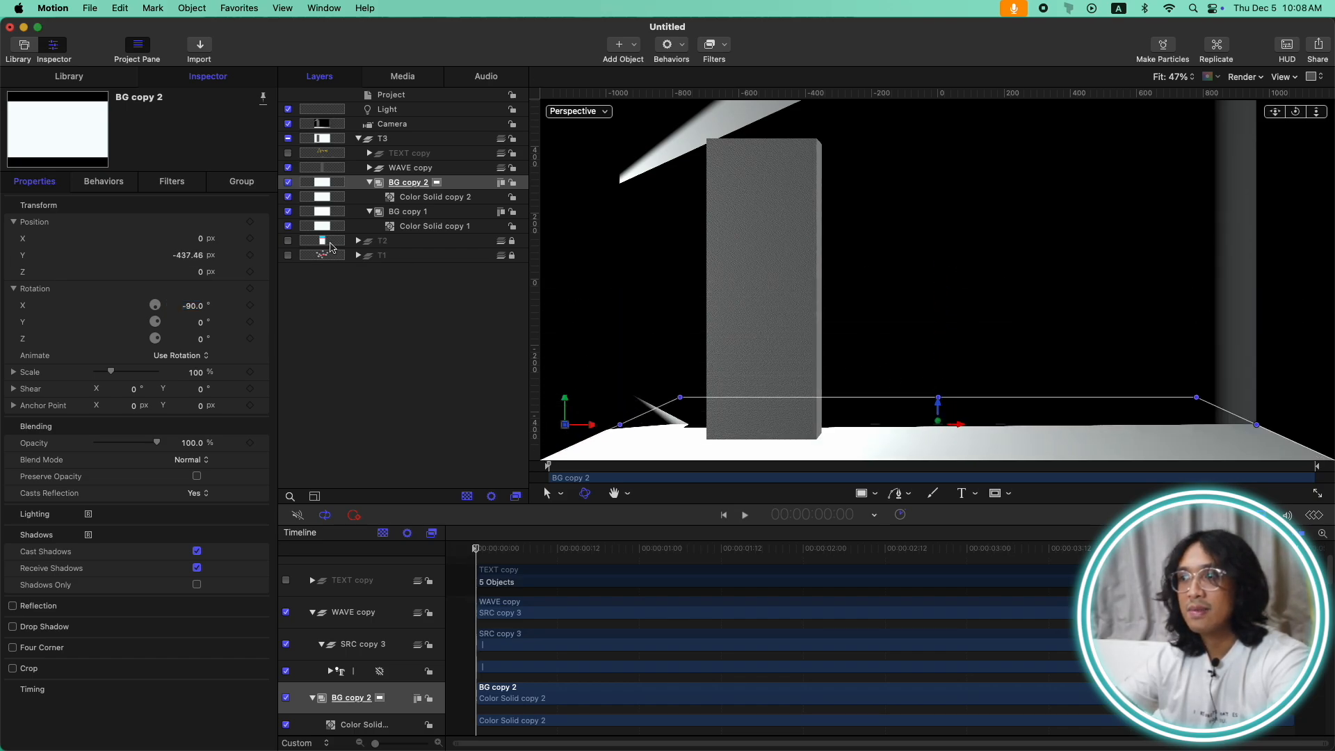
Step: Set the floor group BG copy 2 to -77° X rotation and scale it to 126%
{"action": "left_click_drag", "start_coordinate": [199, 311], "coordinate": [200, 311]}
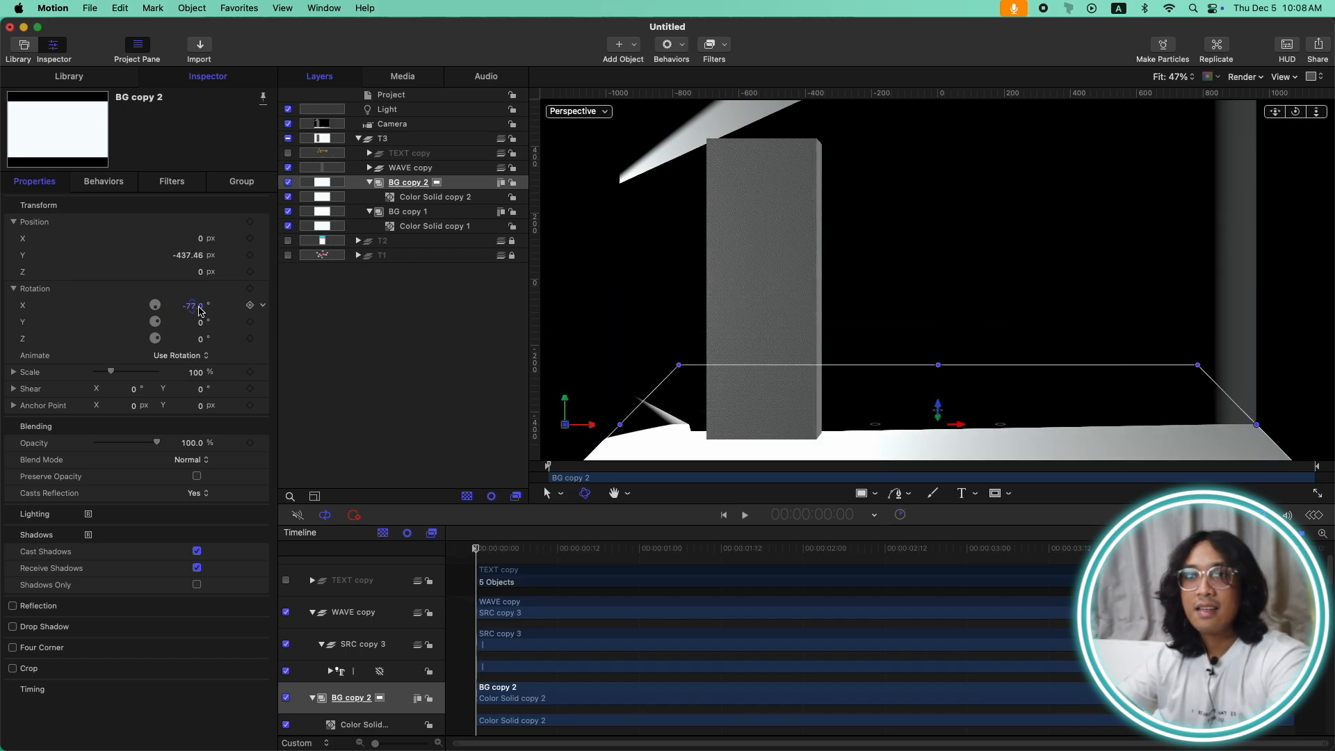
{"action": "left_click_drag", "start_coordinate": [116, 375], "coordinate": [138, 373]}
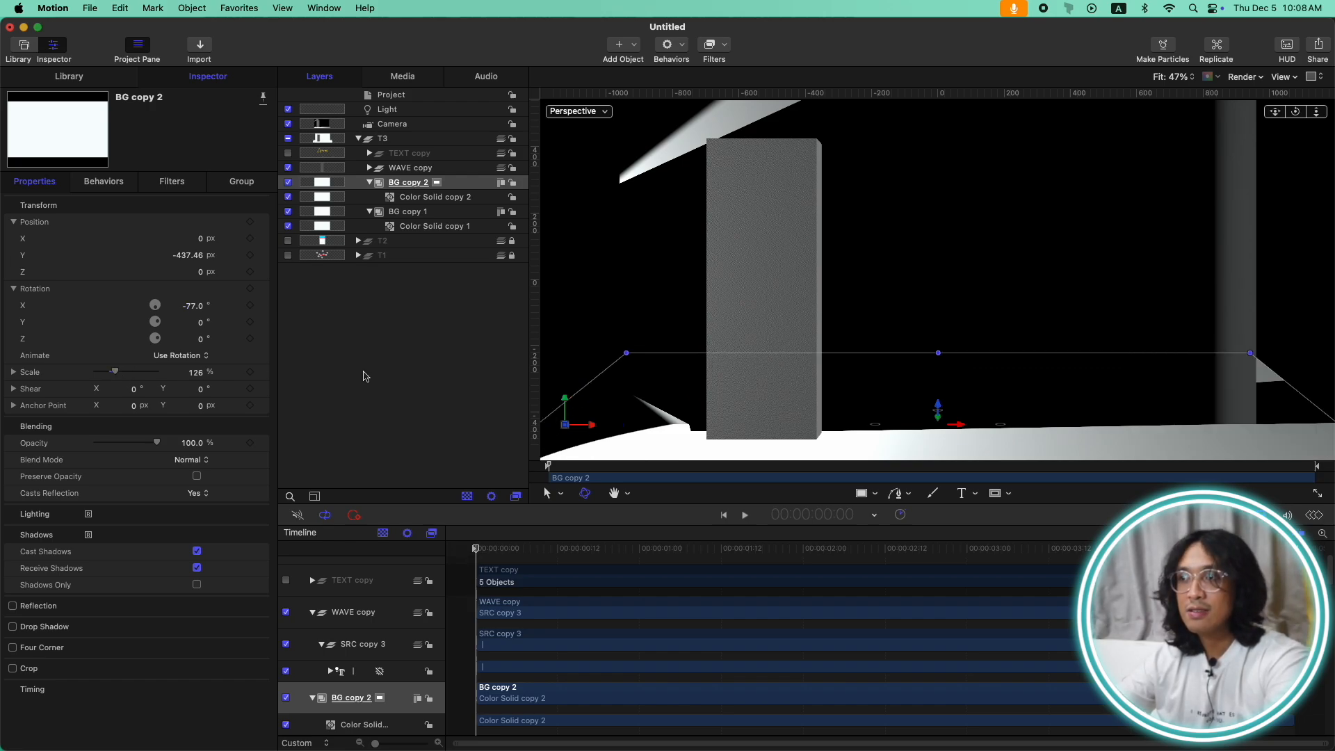
Step: Enable Reflection and Drop Shadow on BG copy 2, and enable Reflection on BG copy 1
{"action": "left_click", "coordinate": [12, 605]}
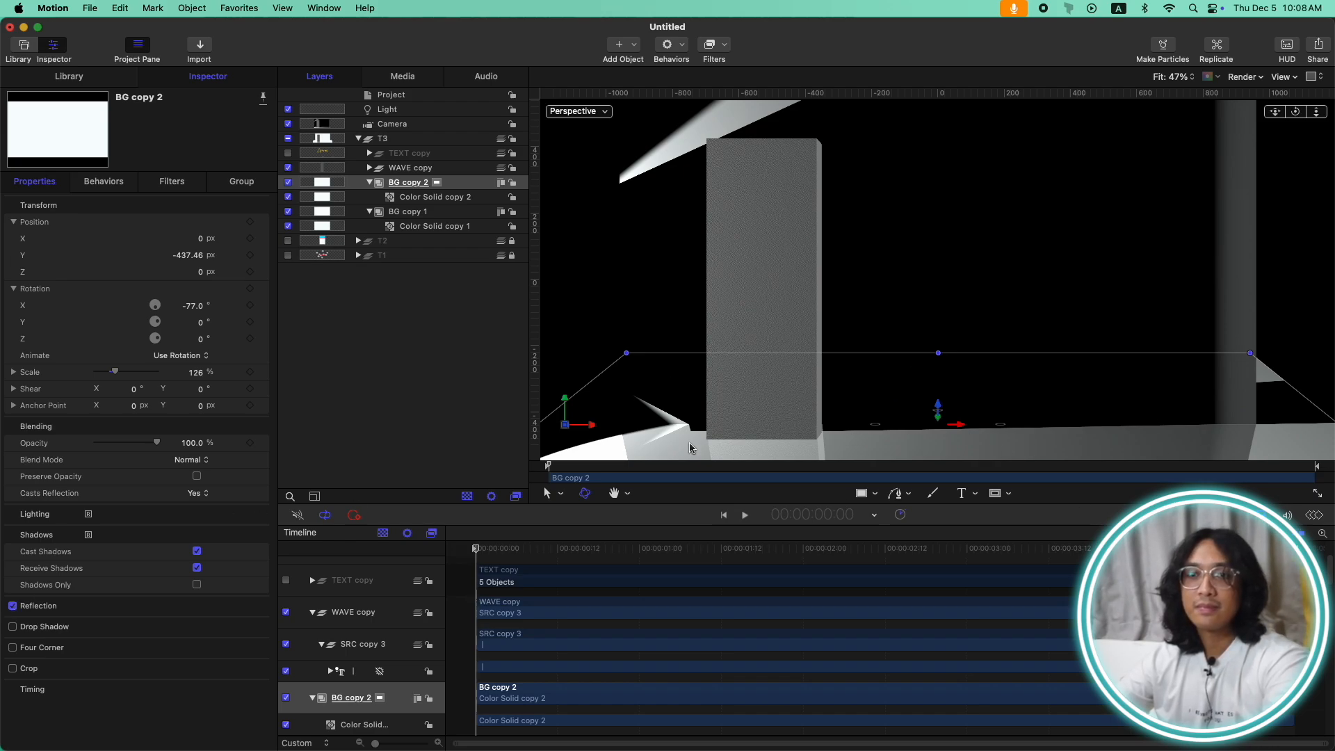
{"action": "left_click", "coordinate": [13, 626]}
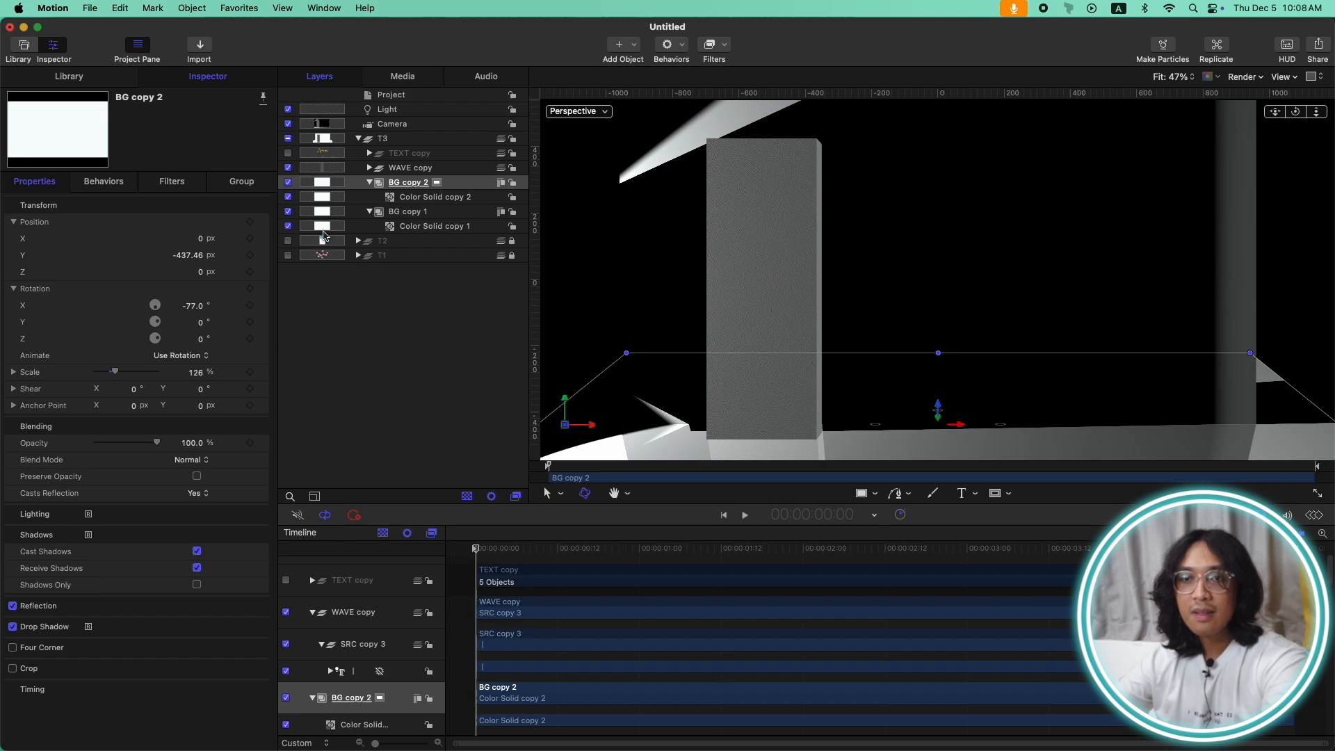
{"action": "left_click", "coordinate": [415, 216]}
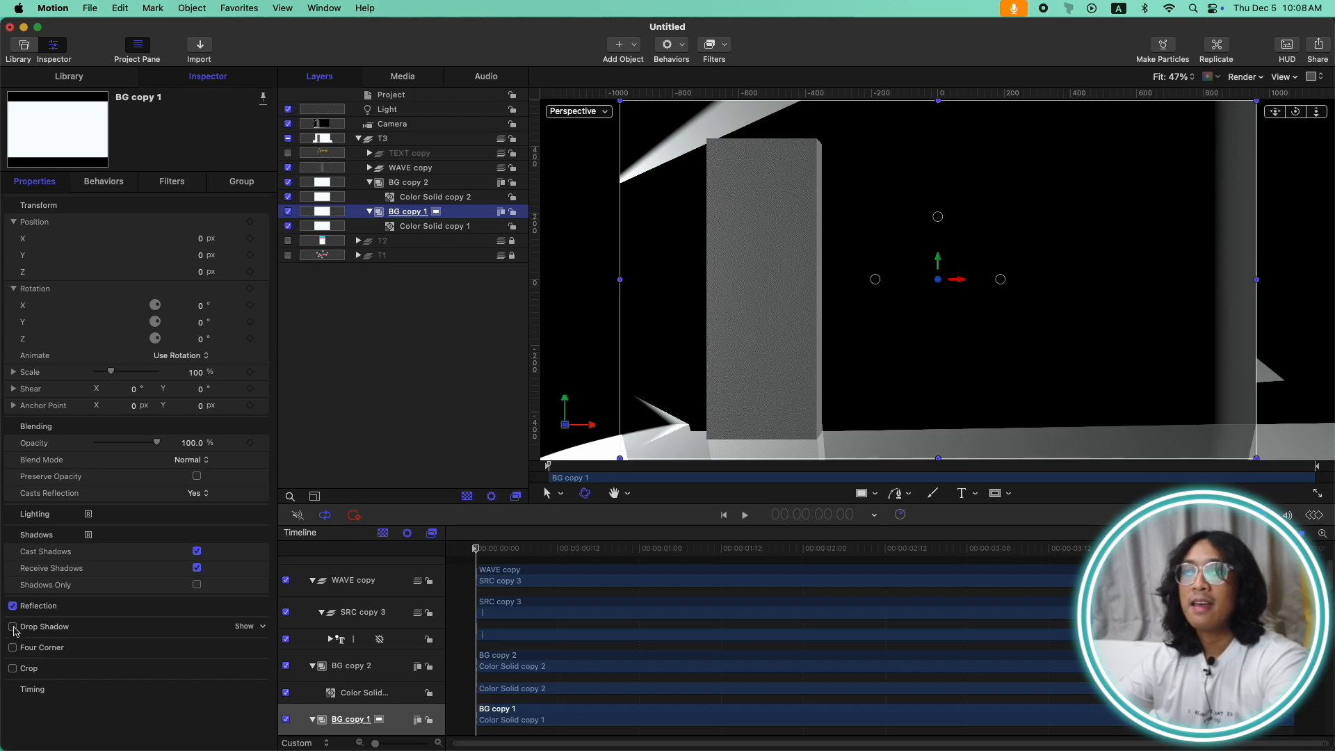
Step: Lower the light to about -469 px on Y and keyframe that position at the first frame
{"action": "left_click", "coordinate": [413, 111]}
{"action": "mouse_move", "coordinate": [202, 256]}
{"action": "left_mouse_down"}
{"action": "mouse_move", "coordinate": [229, 250]}
{"action": "mouse_move", "coordinate": [205, 261]}
{"action": "left_mouse_up"}
{"action": "type", "text": "0"}
{"action": "key", "text": "Return"}
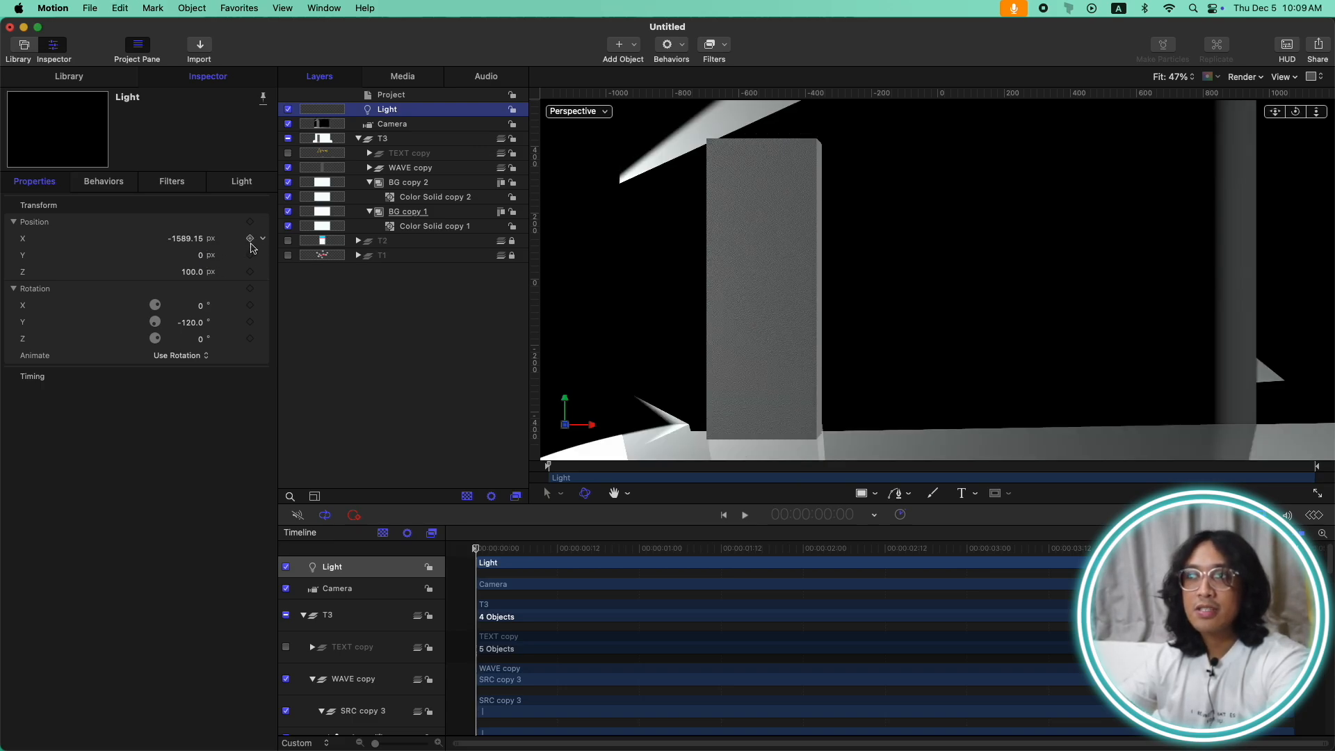
{"action": "left_click_drag", "start_coordinate": [206, 258], "coordinate": [200, 255]}
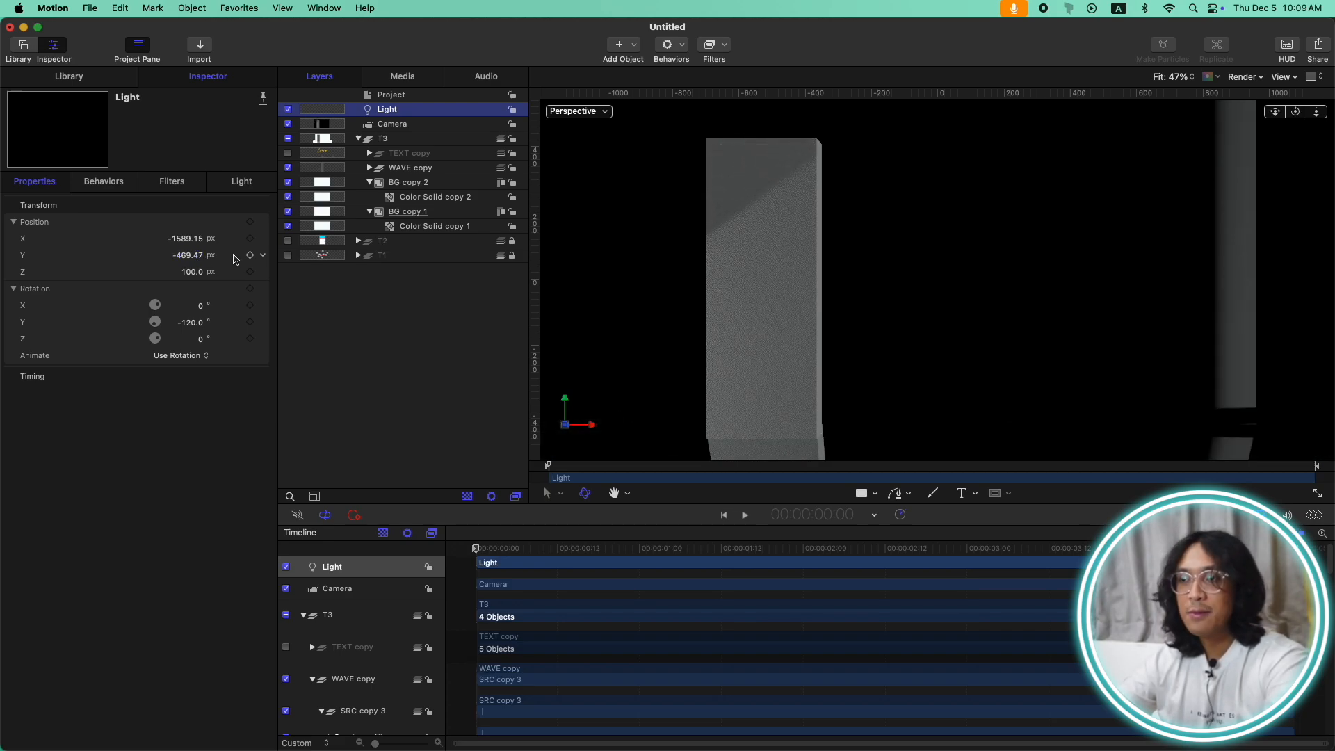
Step: Keyframe the light's Y position at about 795 px near the end of the timeline, at 4:23
{"action": "left_click_drag", "start_coordinate": [488, 553], "coordinate": [1324, 549]}
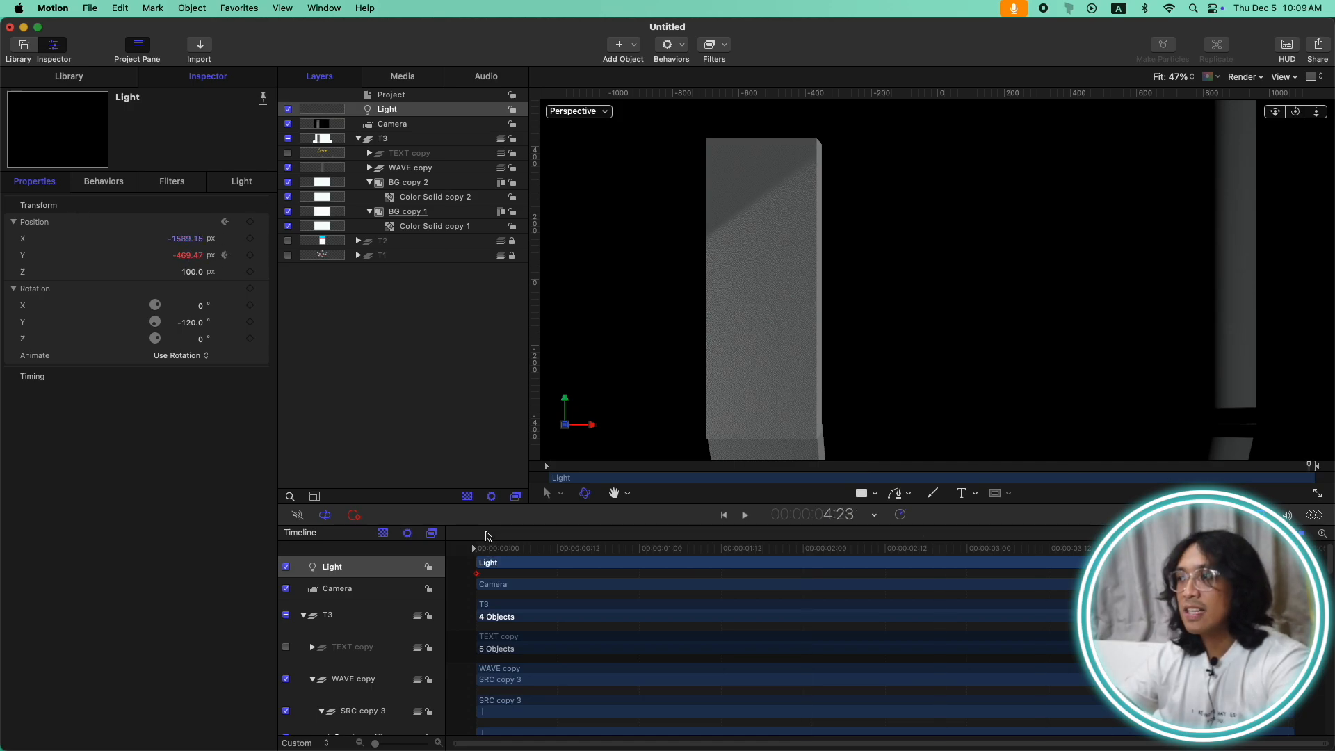
{"action": "left_click_drag", "start_coordinate": [502, 547], "coordinate": [742, 547]}
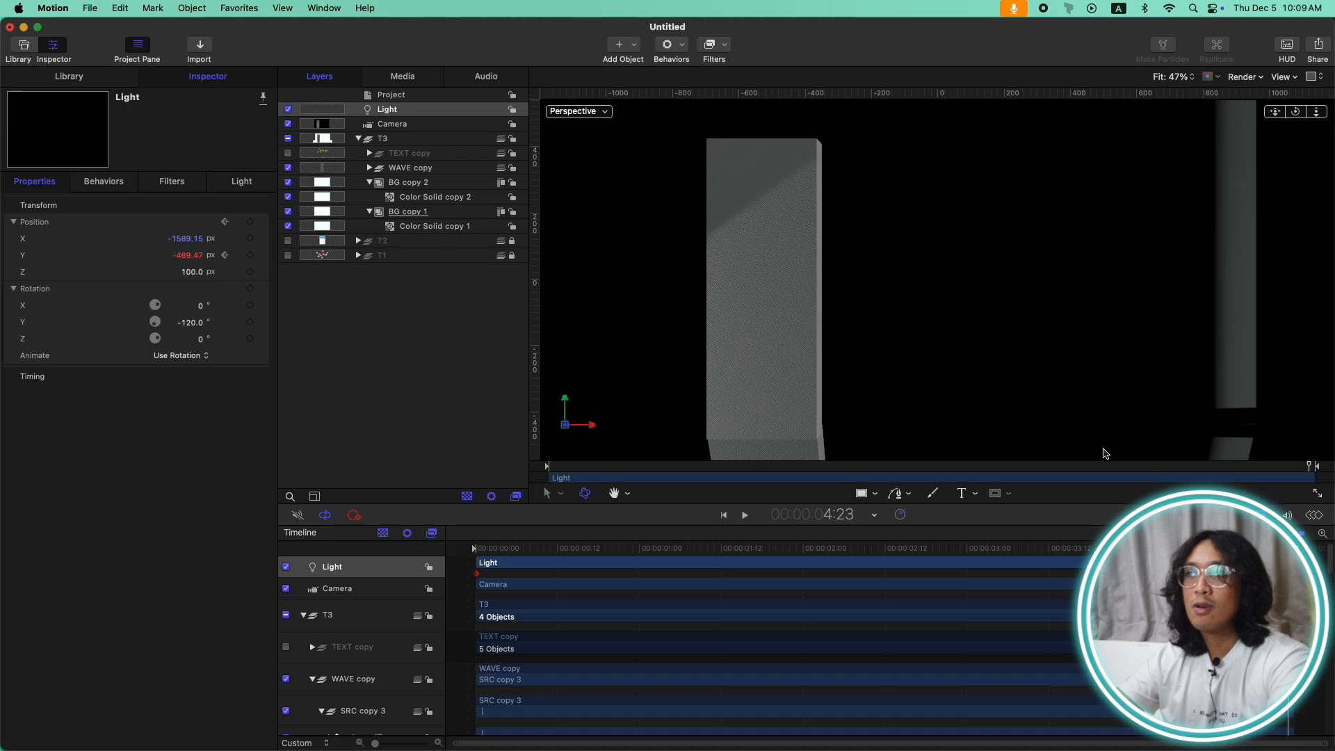
{"action": "mouse_move", "coordinate": [196, 258]}
{"action": "left_mouse_down"}
{"action": "mouse_move", "coordinate": [233, 258]}
{"action": "mouse_move", "coordinate": [188, 254]}
{"action": "left_mouse_up"}
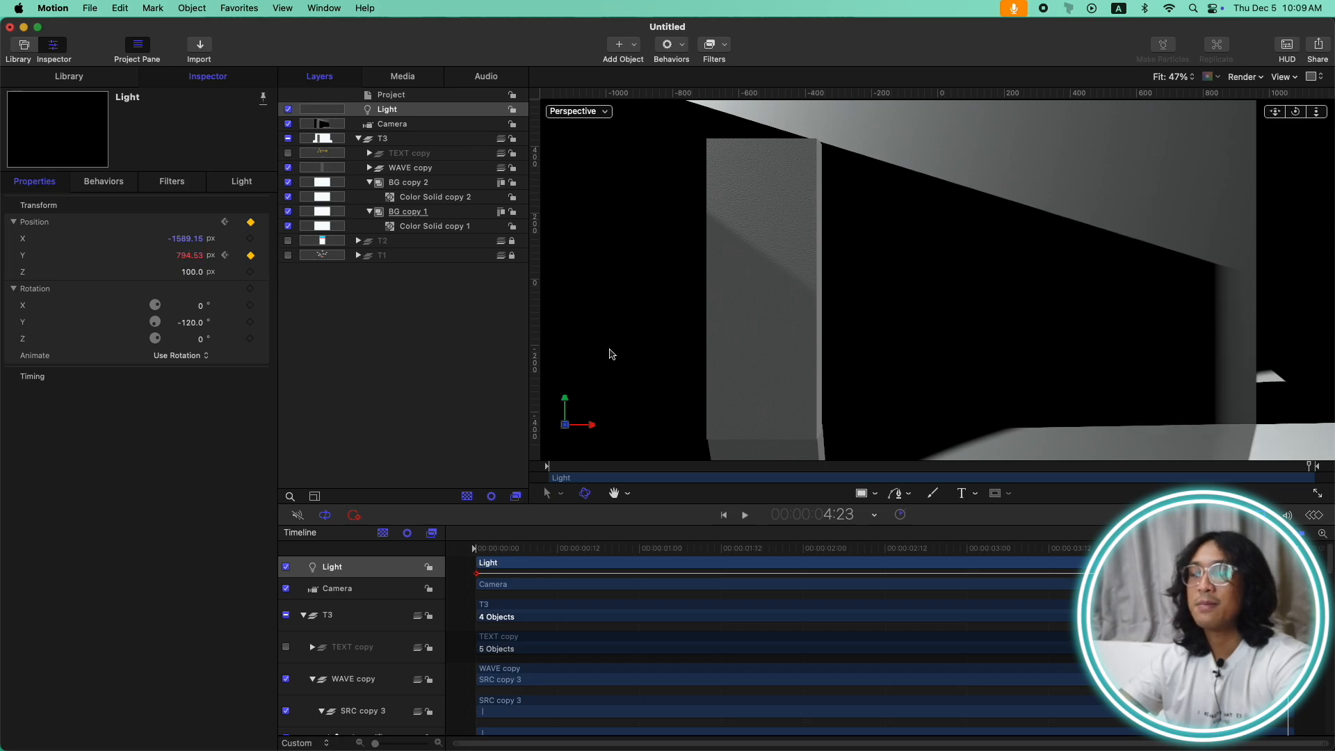
Step: Switch the viewport to Active Camera and play the light animation from the first frame
{"action": "left_click", "coordinate": [607, 112]}
{"action": "left_click", "coordinate": [626, 117]}
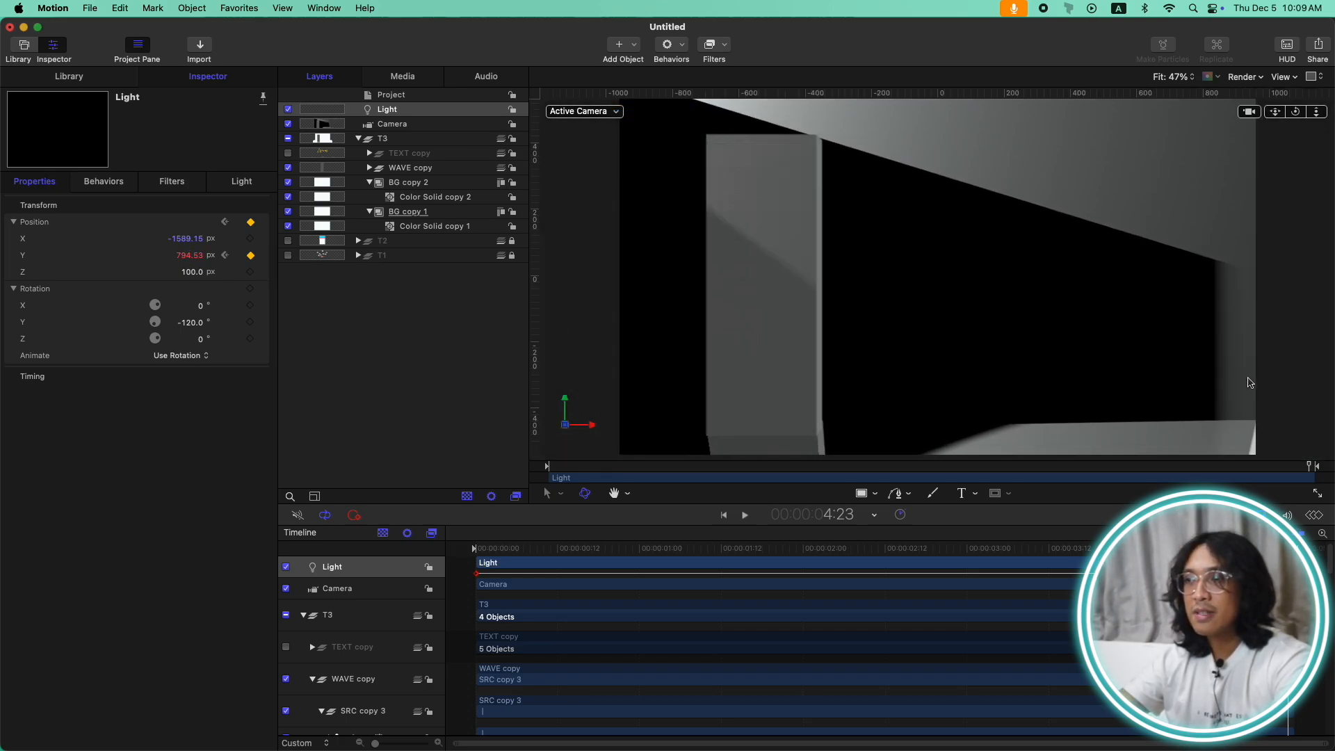
{"action": "left_click_drag", "start_coordinate": [694, 551], "coordinate": [587, 551]}
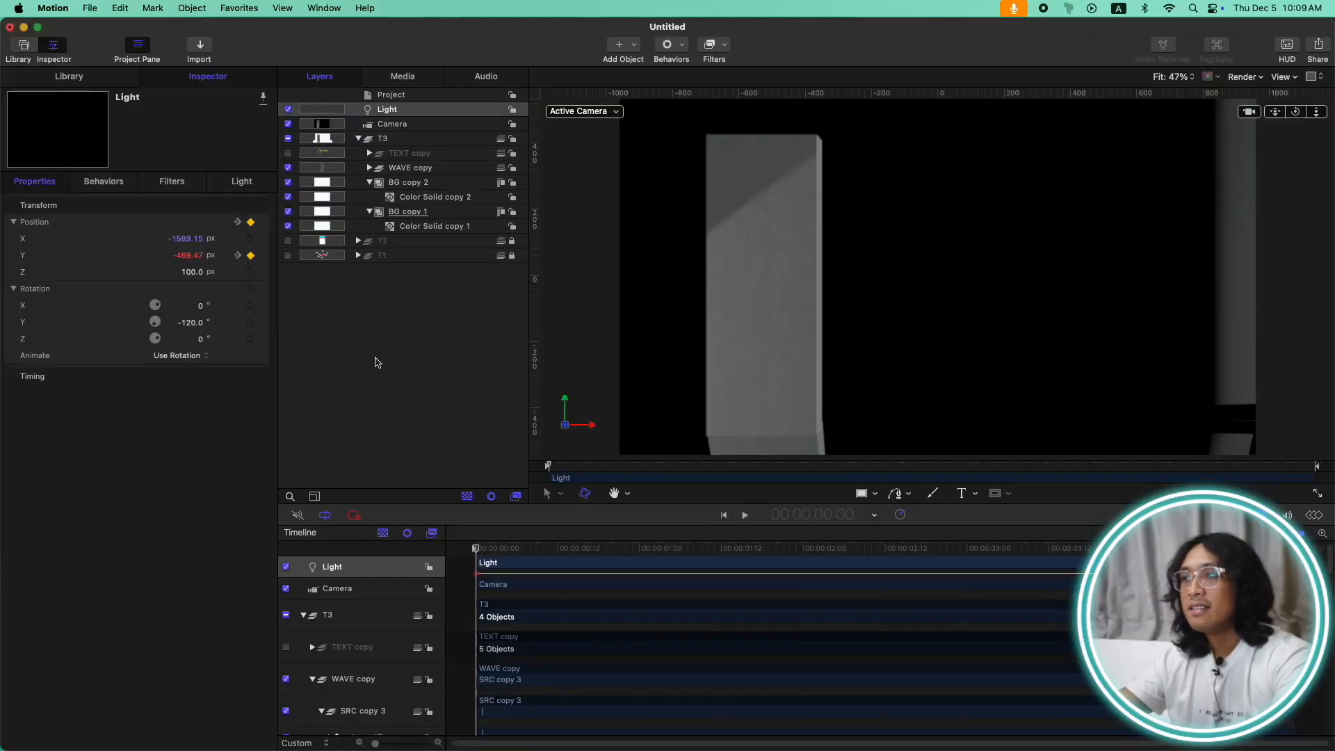
{"action": "key", "text": "space"}
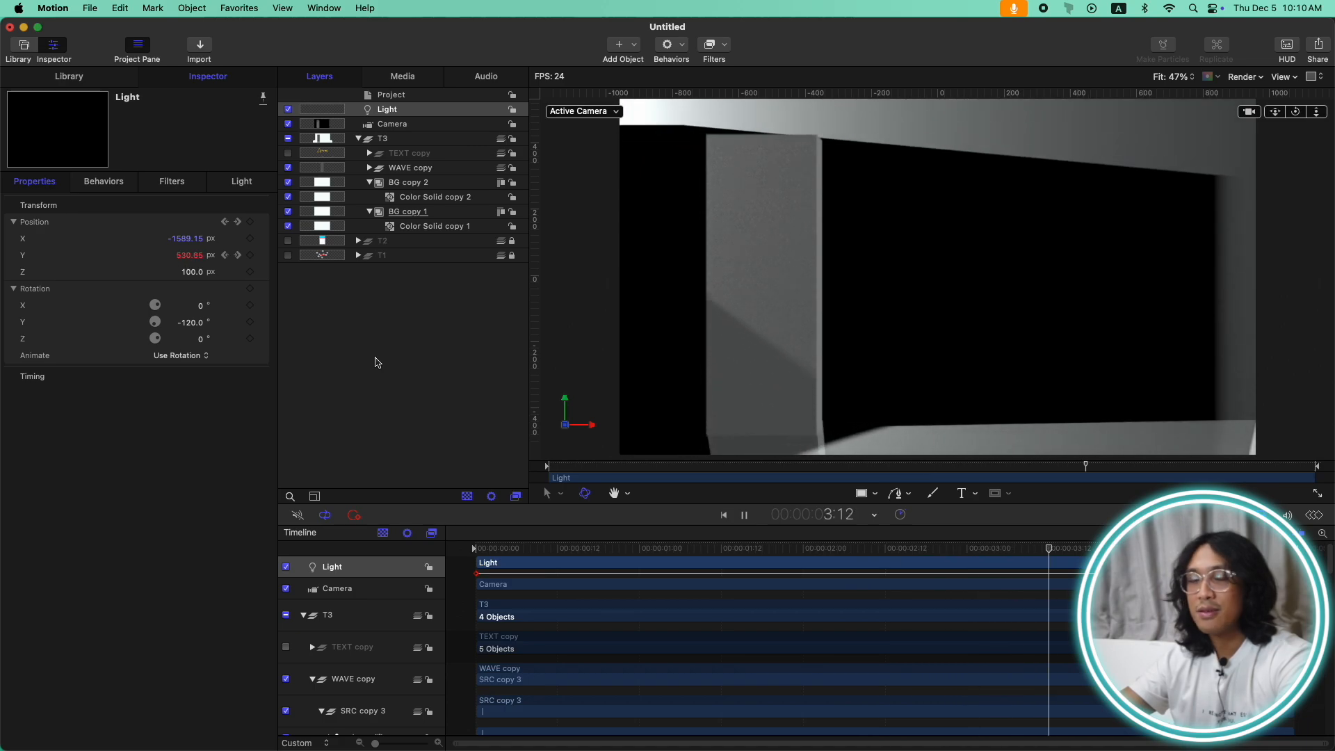
Step: Scrub and play the light animation through the T3 scene to check how the shadow moves across the block
{"action": "left_click_drag", "start_coordinate": [820, 486], "coordinate": [967, 451]}
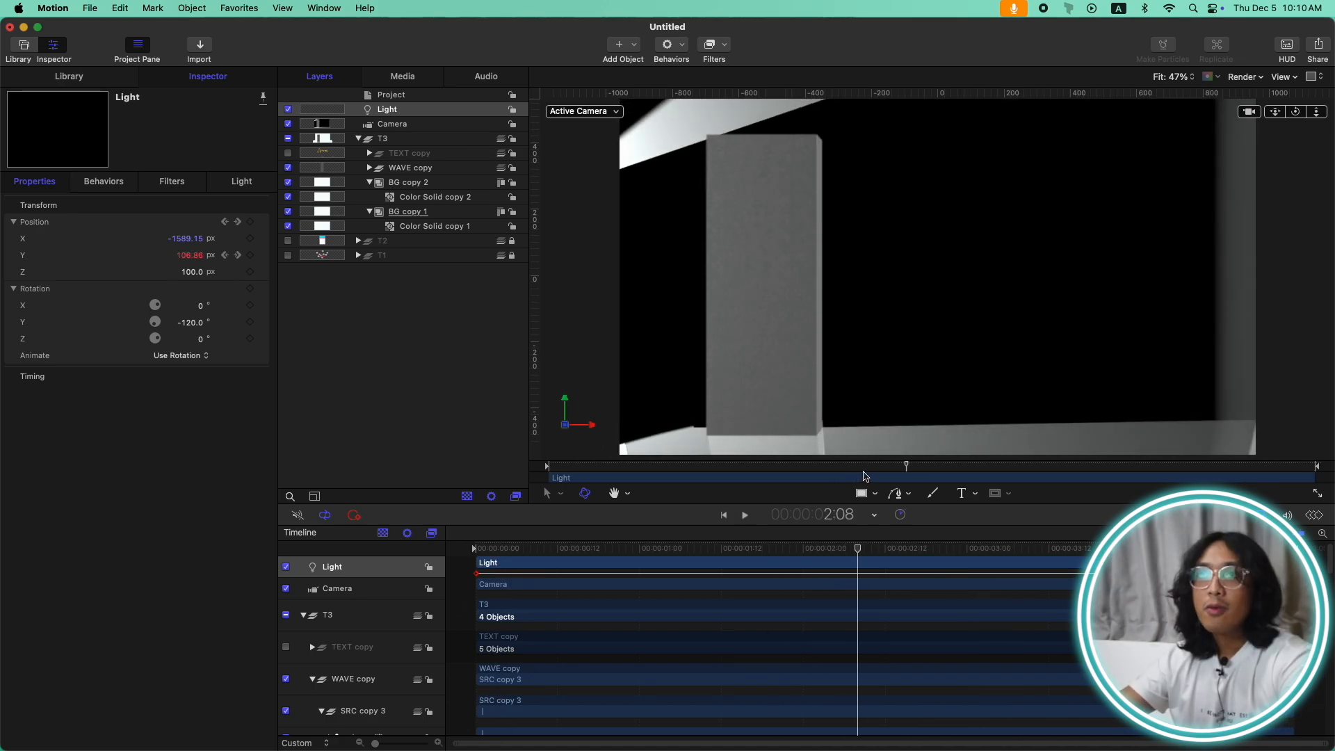
{"action": "left_click", "coordinate": [399, 141]}
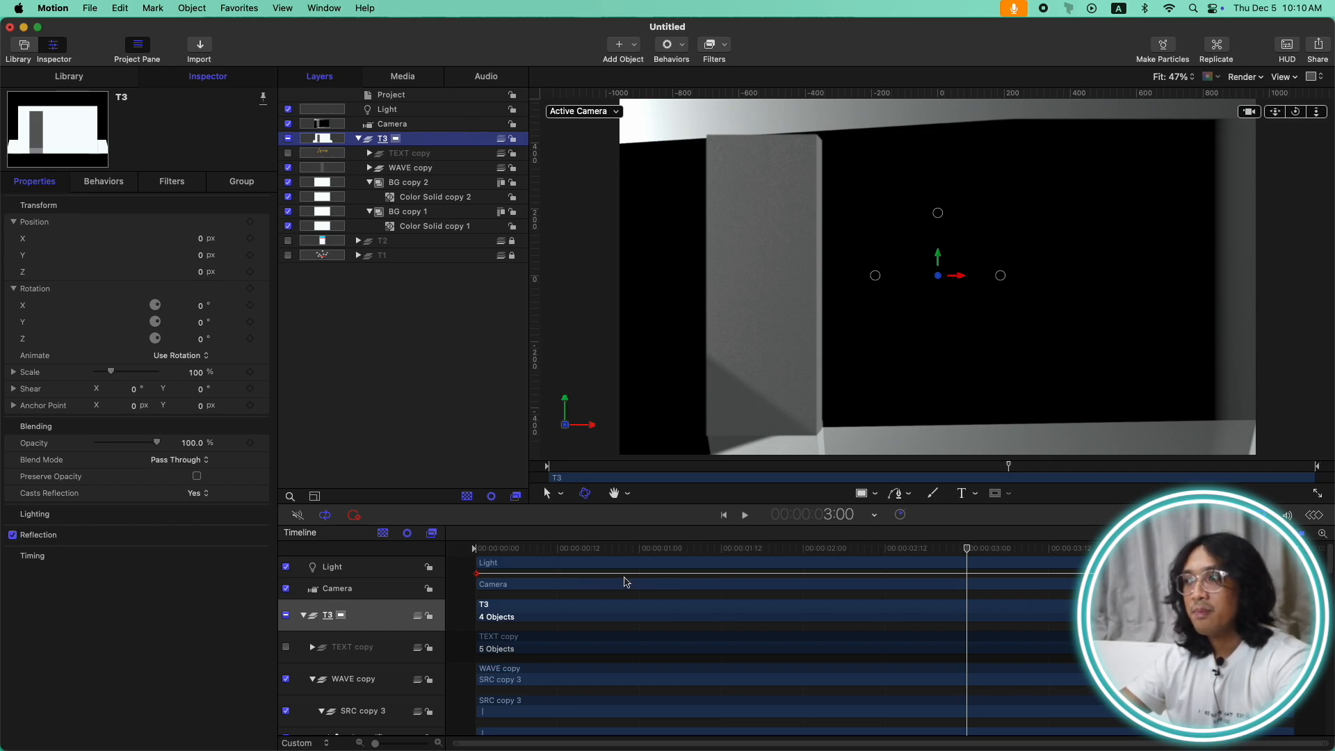
{"action": "left_click_drag", "start_coordinate": [621, 551], "coordinate": [445, 534]}
{"action": "key", "text": "space"}
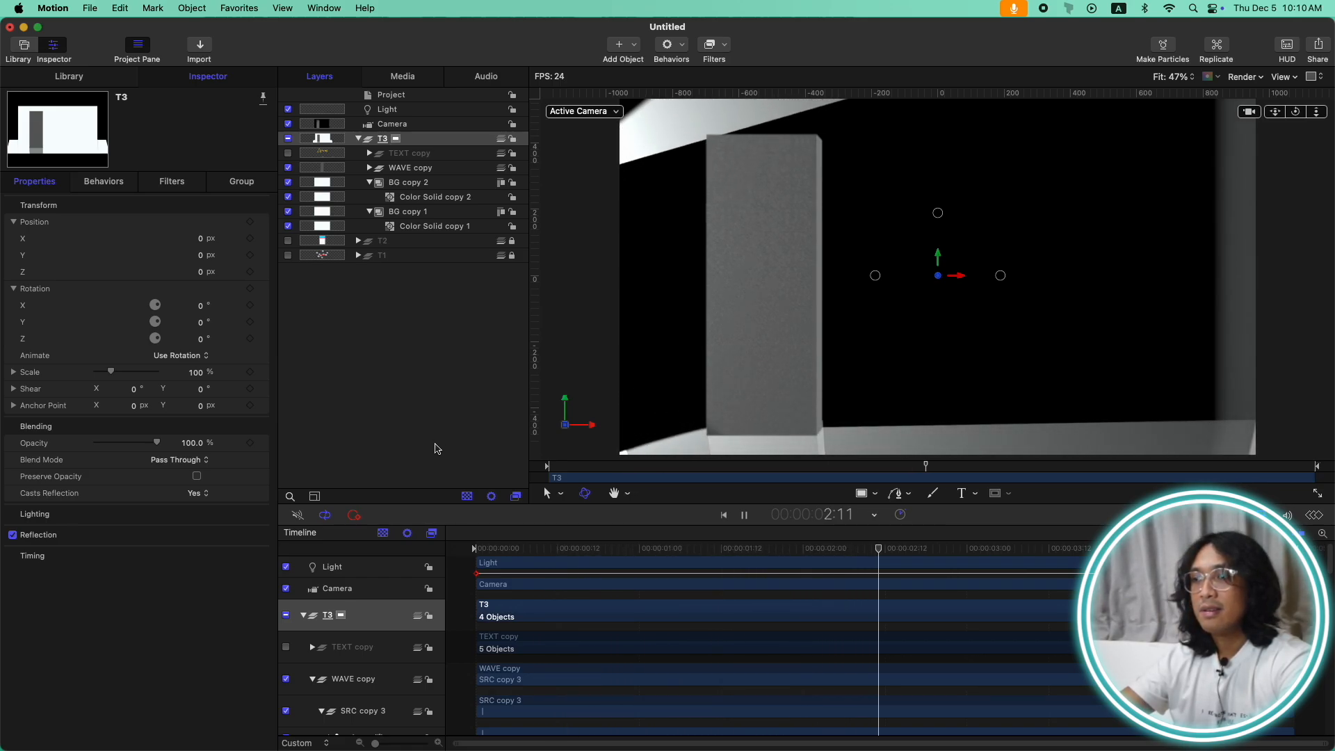
{"action": "key", "text": "space"}
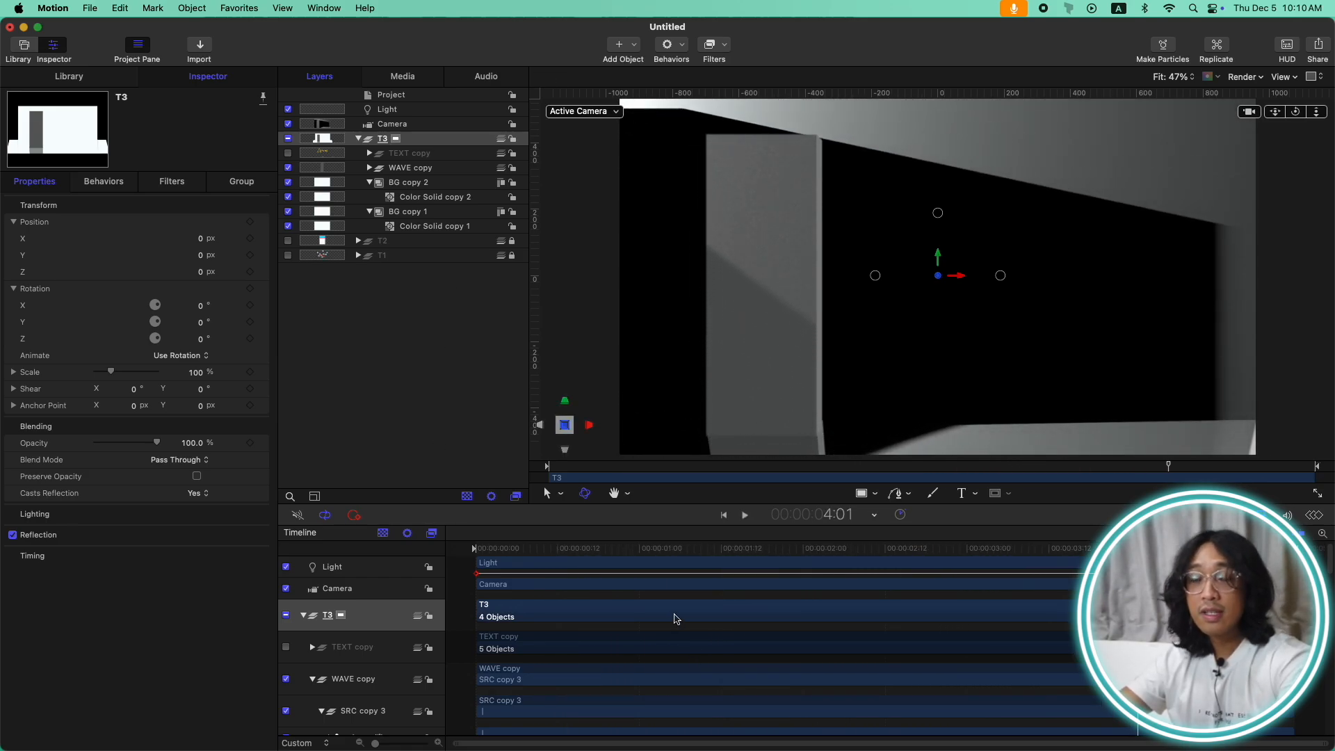
{"action": "mouse_move", "coordinate": [671, 553]}
{"action": "left_mouse_down"}
{"action": "mouse_move", "coordinate": [632, 548]}
{"action": "mouse_move", "coordinate": [666, 548]}
{"action": "left_mouse_up"}
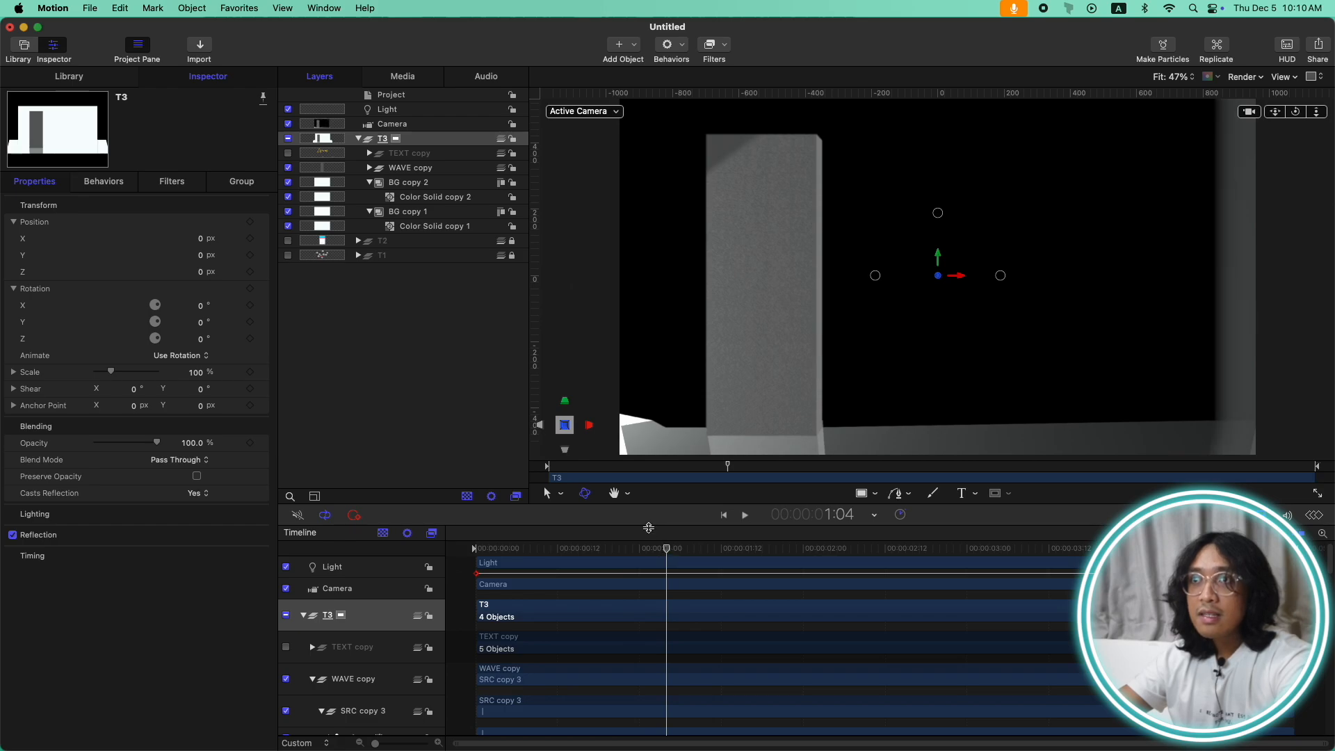
Step: Try a 3D text depth of 224 on the block inside SRC copy 3, check it at 4:23 and undo the change
{"action": "left_click", "coordinate": [370, 182]}
{"action": "left_click", "coordinate": [369, 197]}
{"action": "left_click", "coordinate": [369, 168]}
{"action": "left_click", "coordinate": [381, 184]}
{"action": "left_click", "coordinate": [381, 182]}
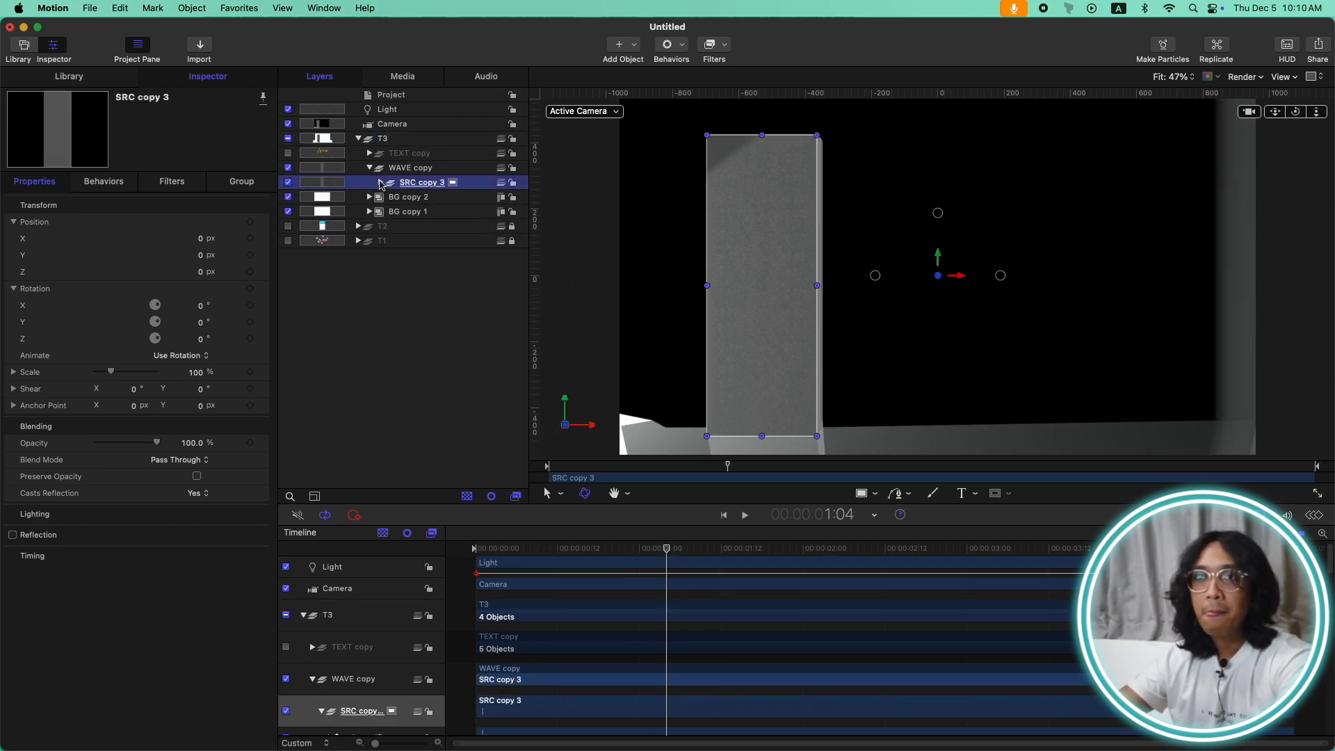
{"action": "left_click", "coordinate": [334, 197]}
{"action": "key", "text": "F4"}
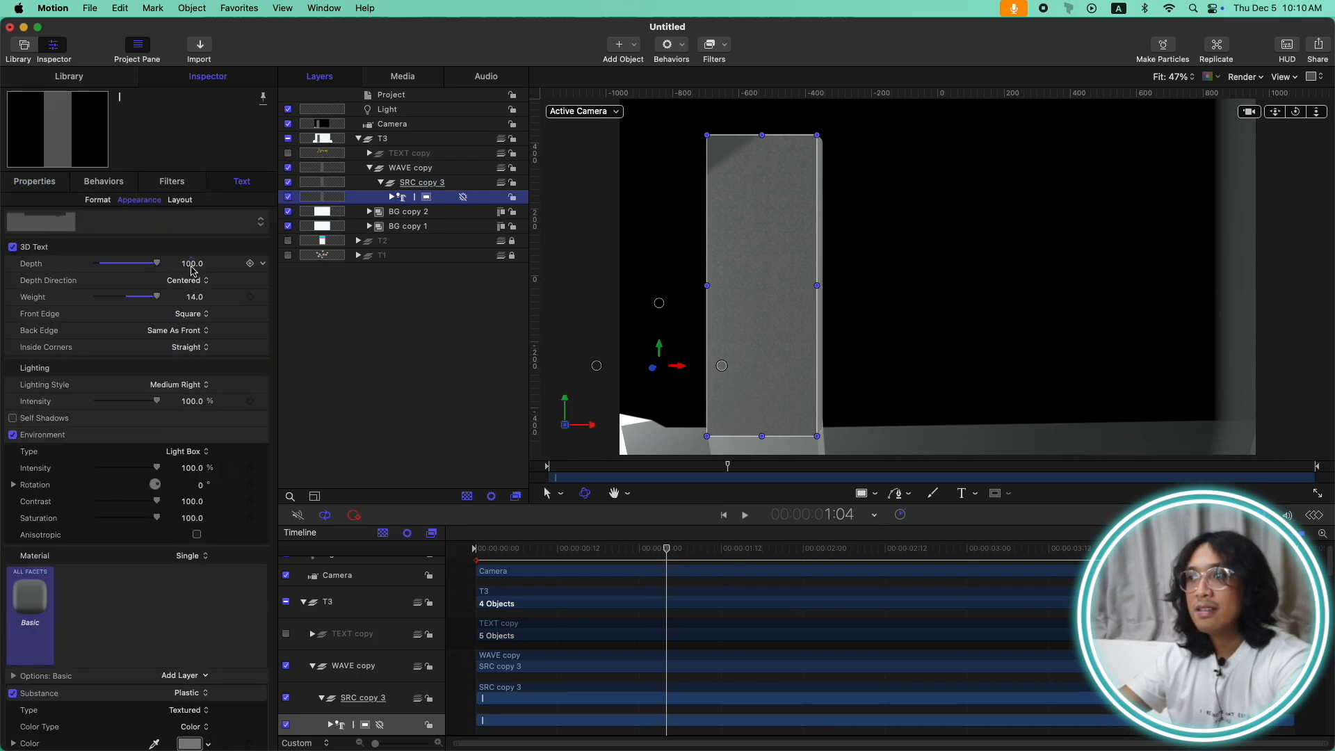
{"action": "left_click_drag", "start_coordinate": [193, 268], "coordinate": [237, 268]}
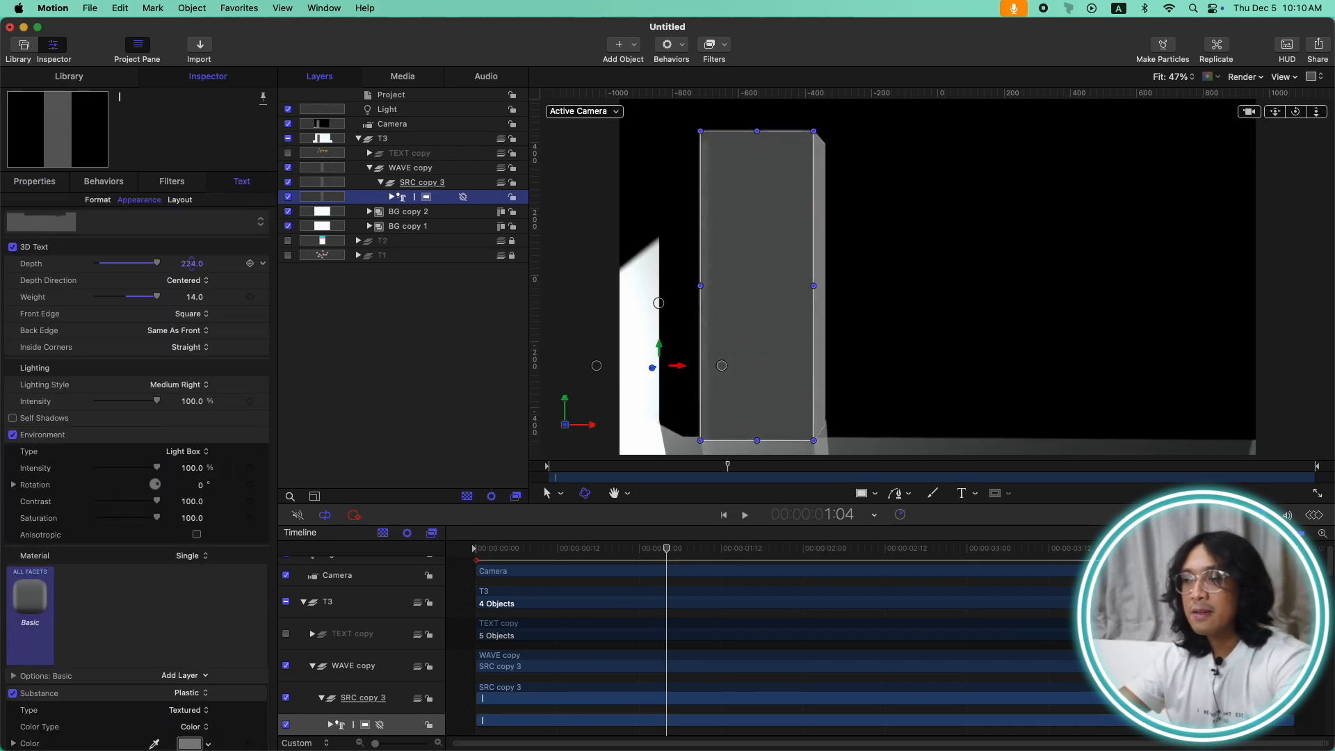
{"action": "left_click_drag", "start_coordinate": [605, 551], "coordinate": [1262, 544]}
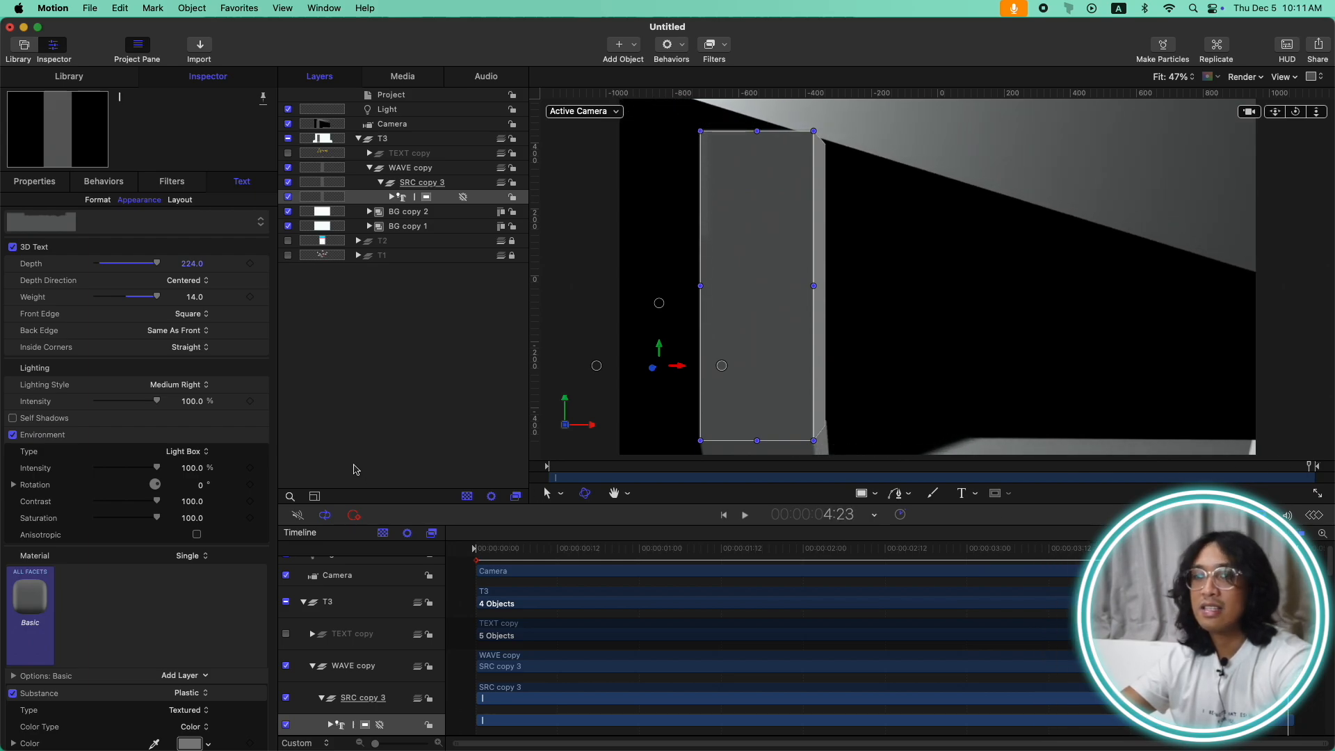
{"action": "key", "text": "super+z"}
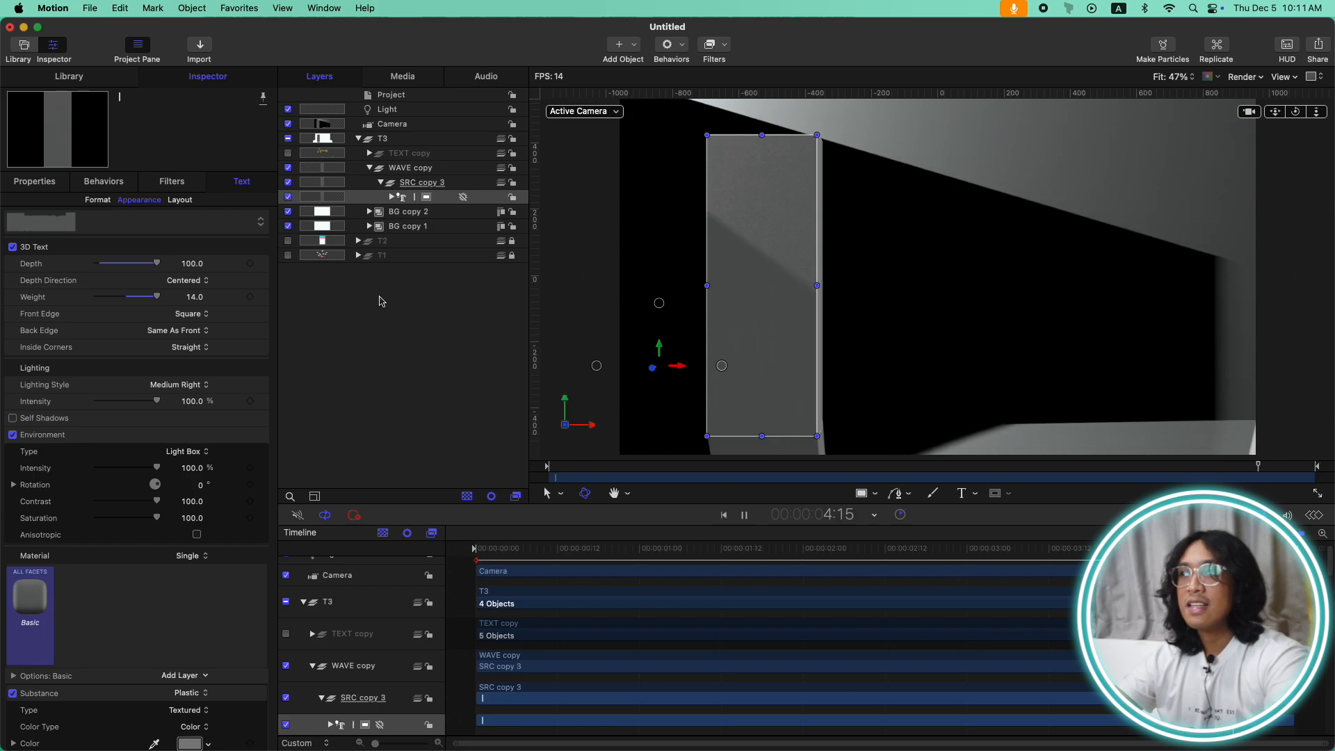
Step: Show the TEXT copy group and scrub to 4:23 to check the text under the light
{"action": "key", "text": "space"}
{"action": "left_click", "coordinate": [437, 156]}
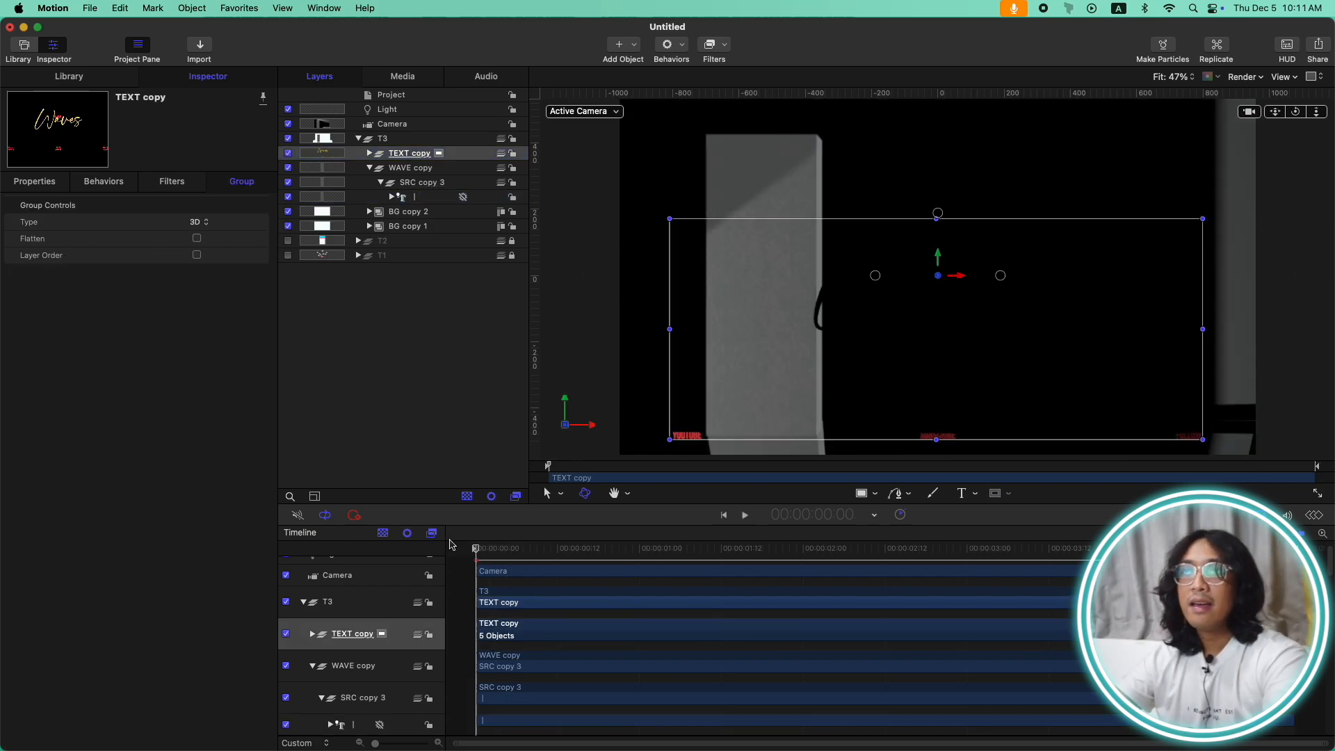
{"action": "left_click_drag", "start_coordinate": [449, 545], "coordinate": [1319, 496]}
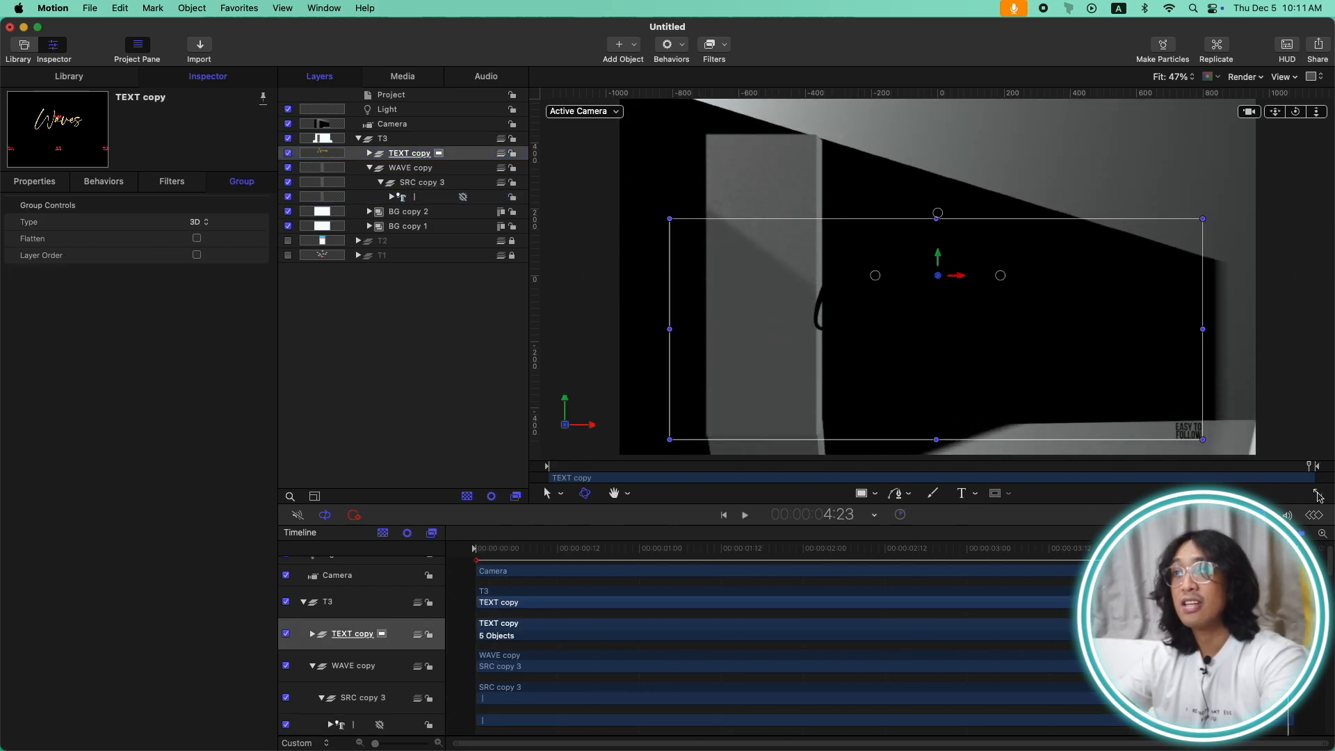
Step: Enlarge the MOTION TIME copy text inside the TEXT copy group so it spans the middle of the frame
{"action": "left_click", "coordinate": [370, 153]}
{"action": "left_click", "coordinate": [428, 212]}
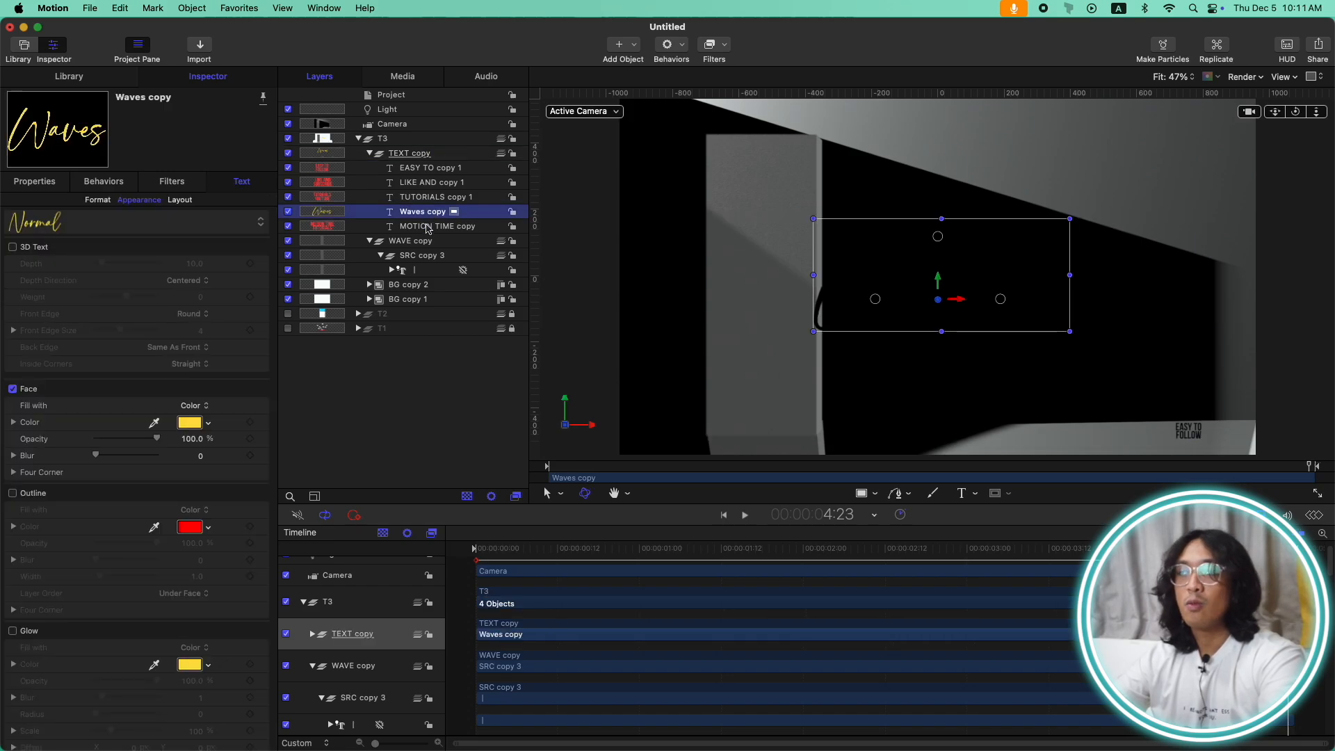
{"action": "left_click", "coordinate": [429, 228]}
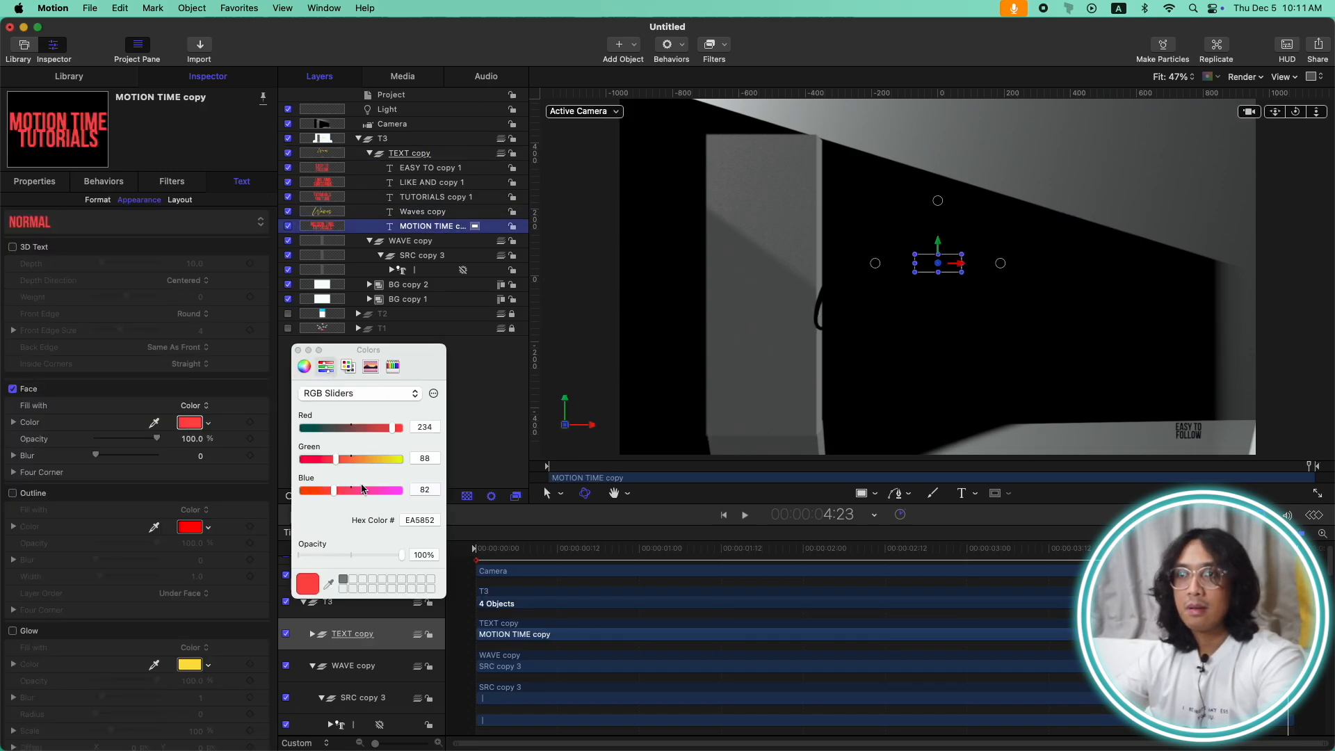
{"action": "left_click", "coordinate": [97, 200]}
{"action": "left_click_drag", "start_coordinate": [105, 297], "coordinate": [140, 297]}
Step: Hide the Waves copy text and apply a white face color to the remaining texts in TEXT copy
{"action": "left_click", "coordinate": [423, 212]}
{"action": "left_click", "coordinate": [288, 212]}
{"action": "left_click", "coordinate": [430, 227]}
{"action": "left_click", "coordinate": [140, 199]}
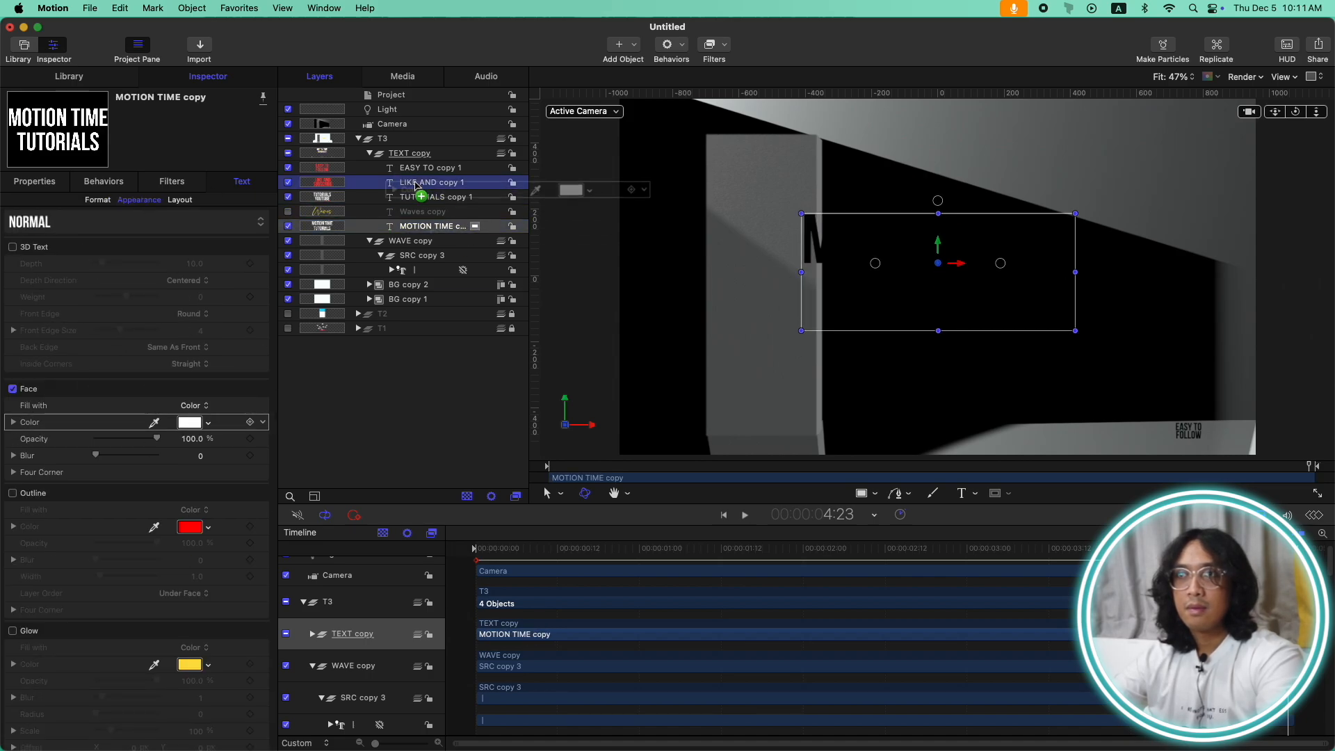
Step: Play the animation from the first frame to check the white text under the moving light
{"action": "key", "text": "Home"}
{"action": "key", "text": "space"}
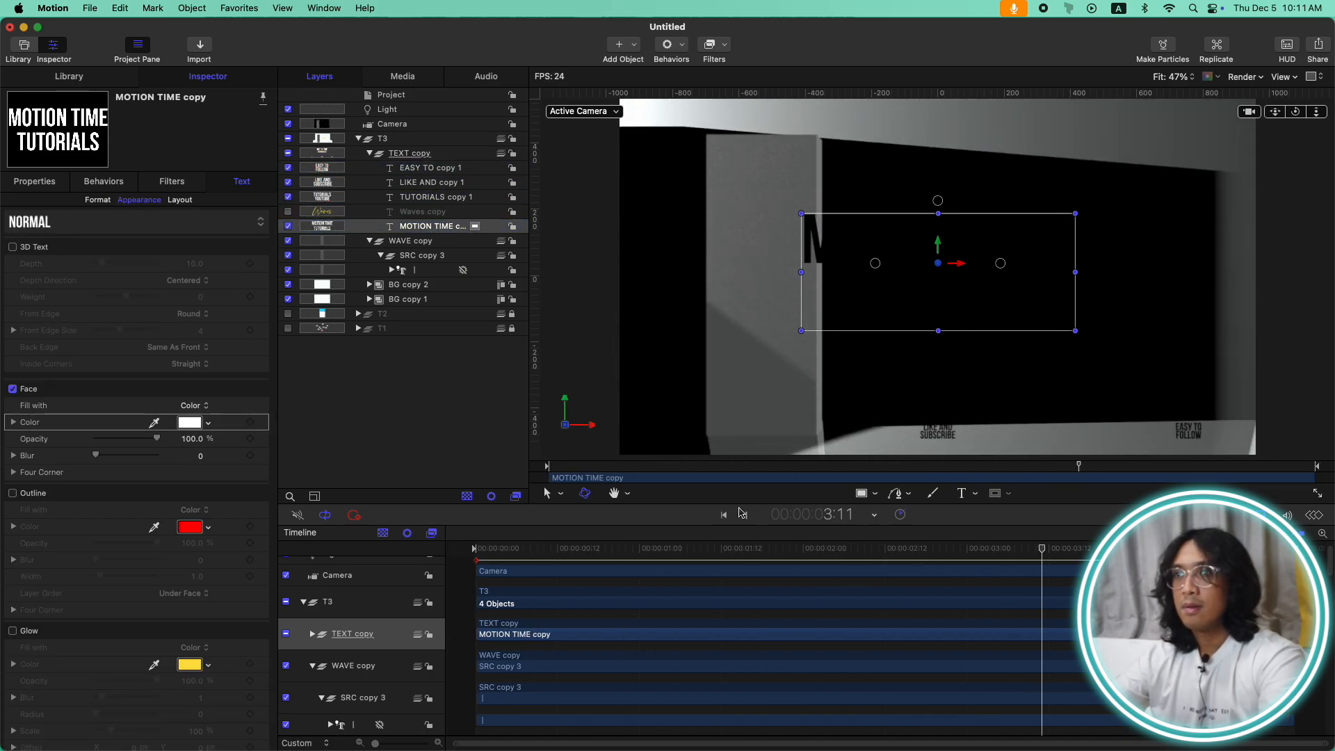
{"action": "left_click", "coordinate": [441, 154]}
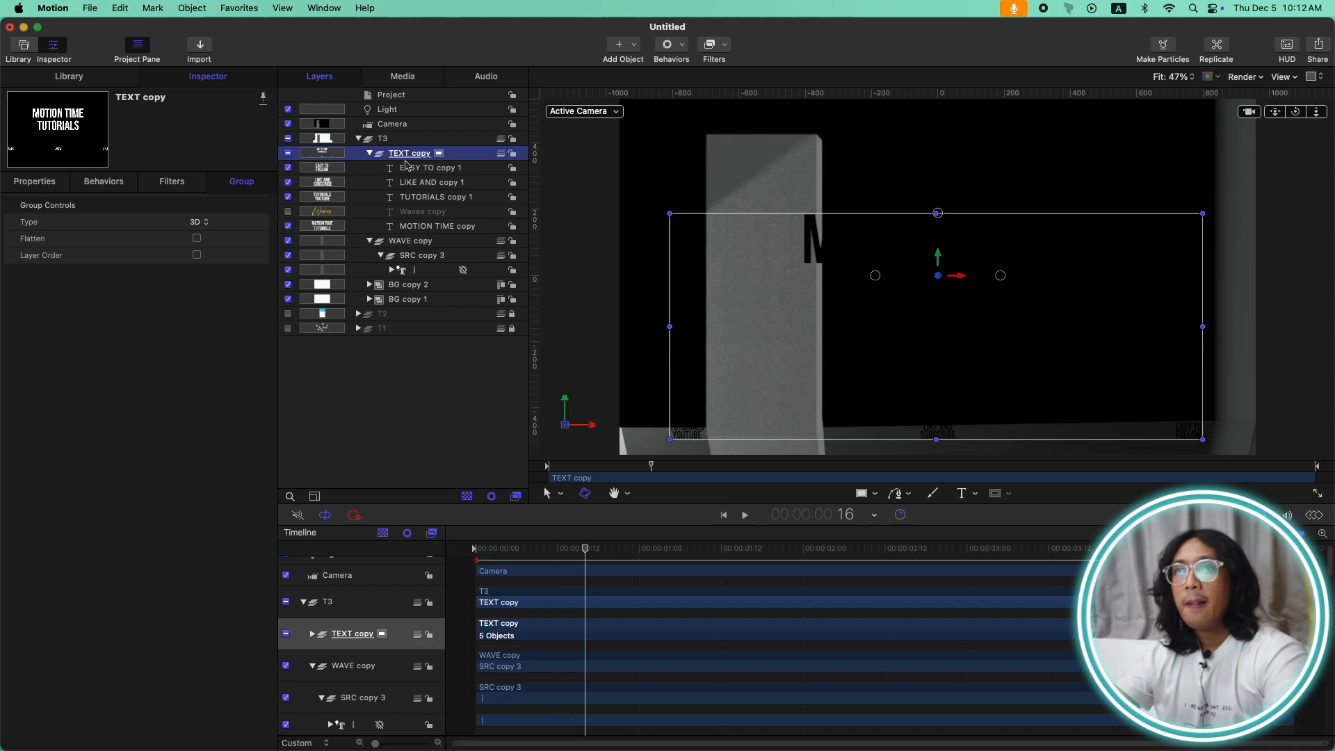
Step: Reposition the light to X -1275.15 px and Z 571 px, and set its Y rotation to -75°
{"action": "left_click", "coordinate": [388, 109]}
{"action": "left_click", "coordinate": [34, 187]}
{"action": "key", "text": "space"}
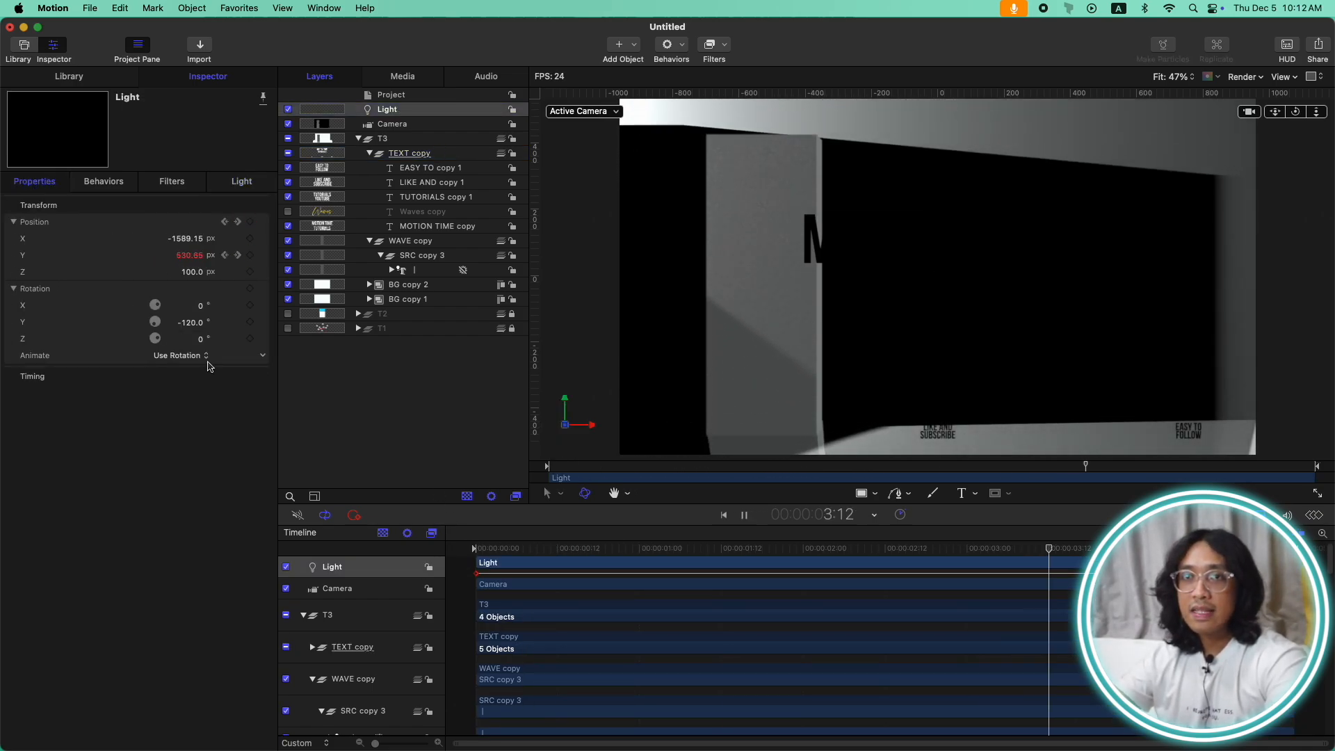
{"action": "key", "text": "space"}
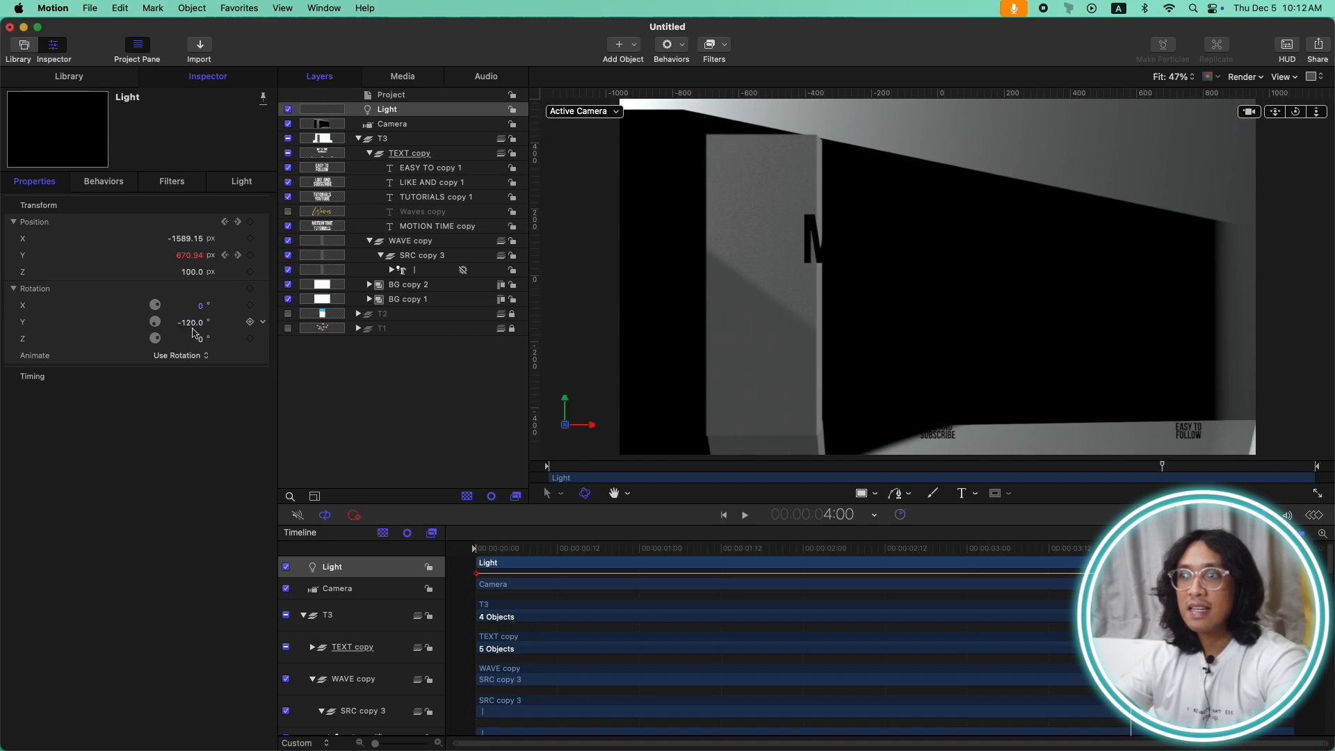
{"action": "left_click_drag", "start_coordinate": [194, 329], "coordinate": [257, 330]}
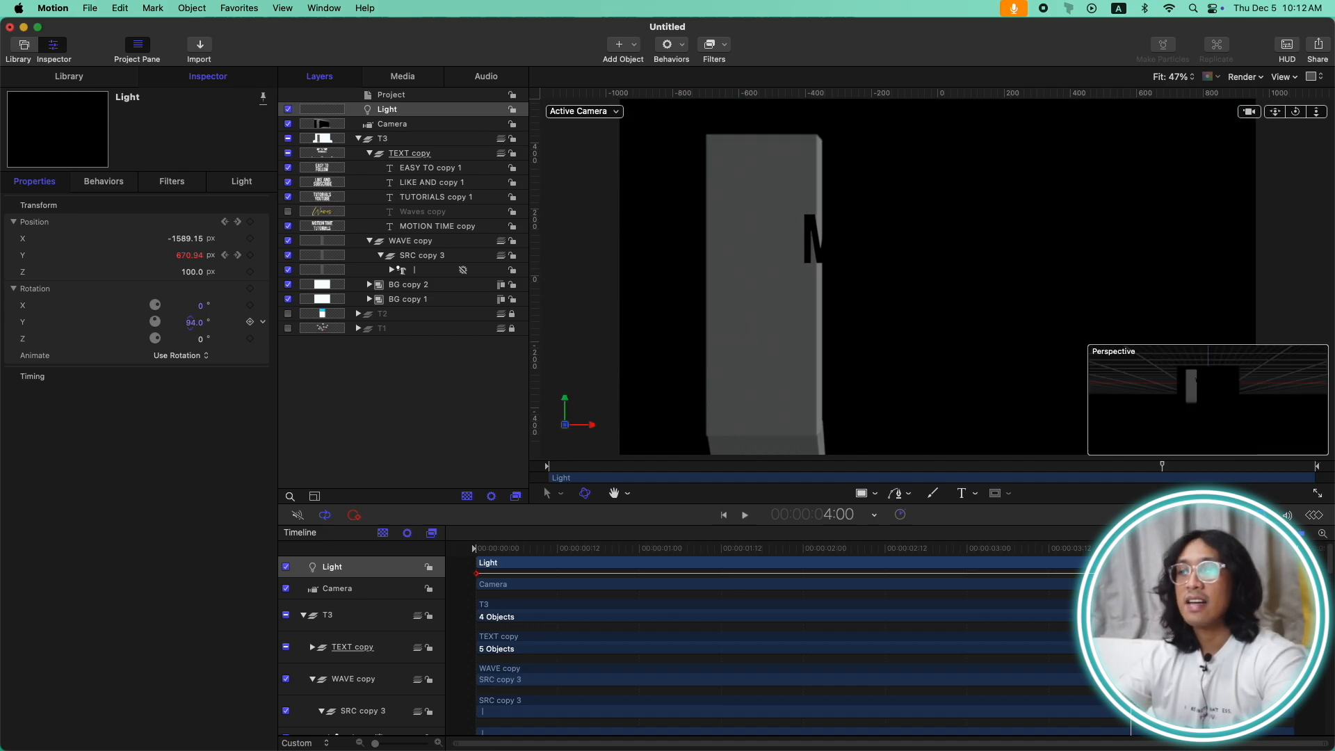
{"action": "key", "text": "Home"}
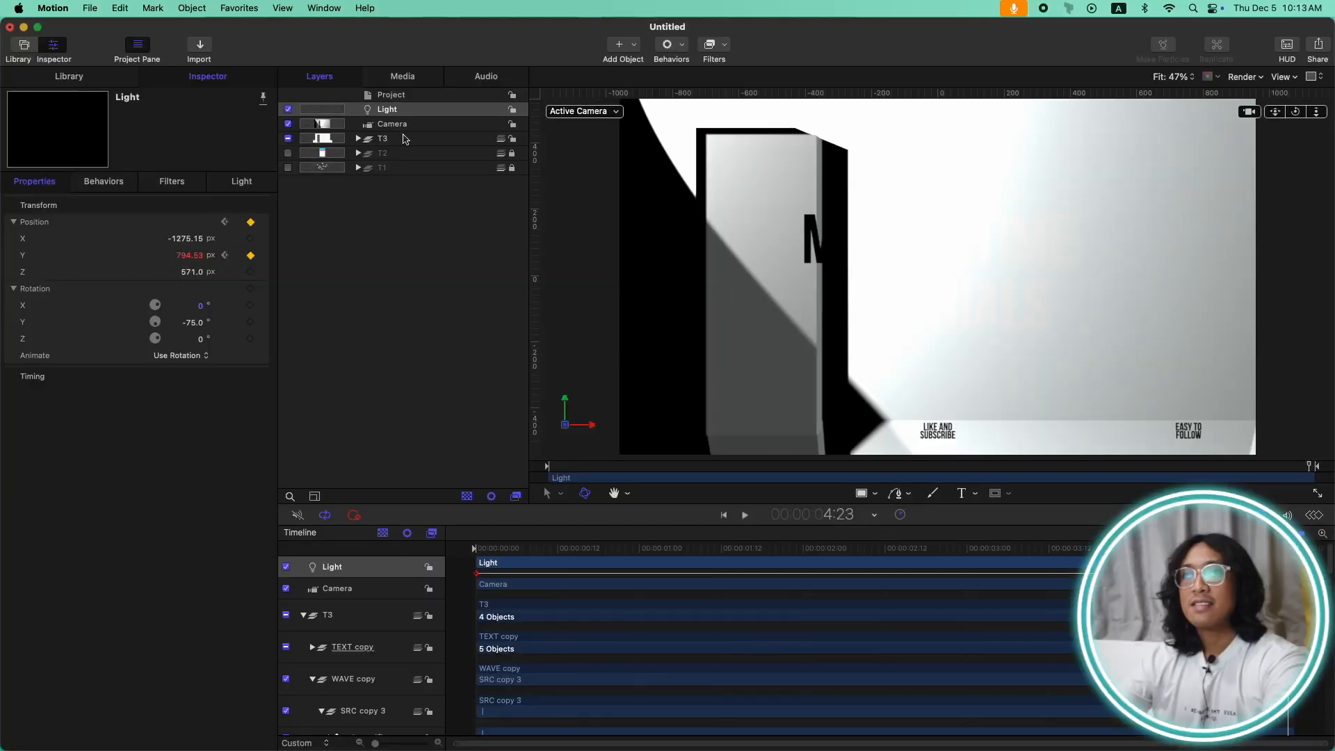
Step: Lock the T3 group and duplicate it
{"action": "left_click", "coordinate": [496, 140]}
{"action": "left_click", "coordinate": [512, 138]}
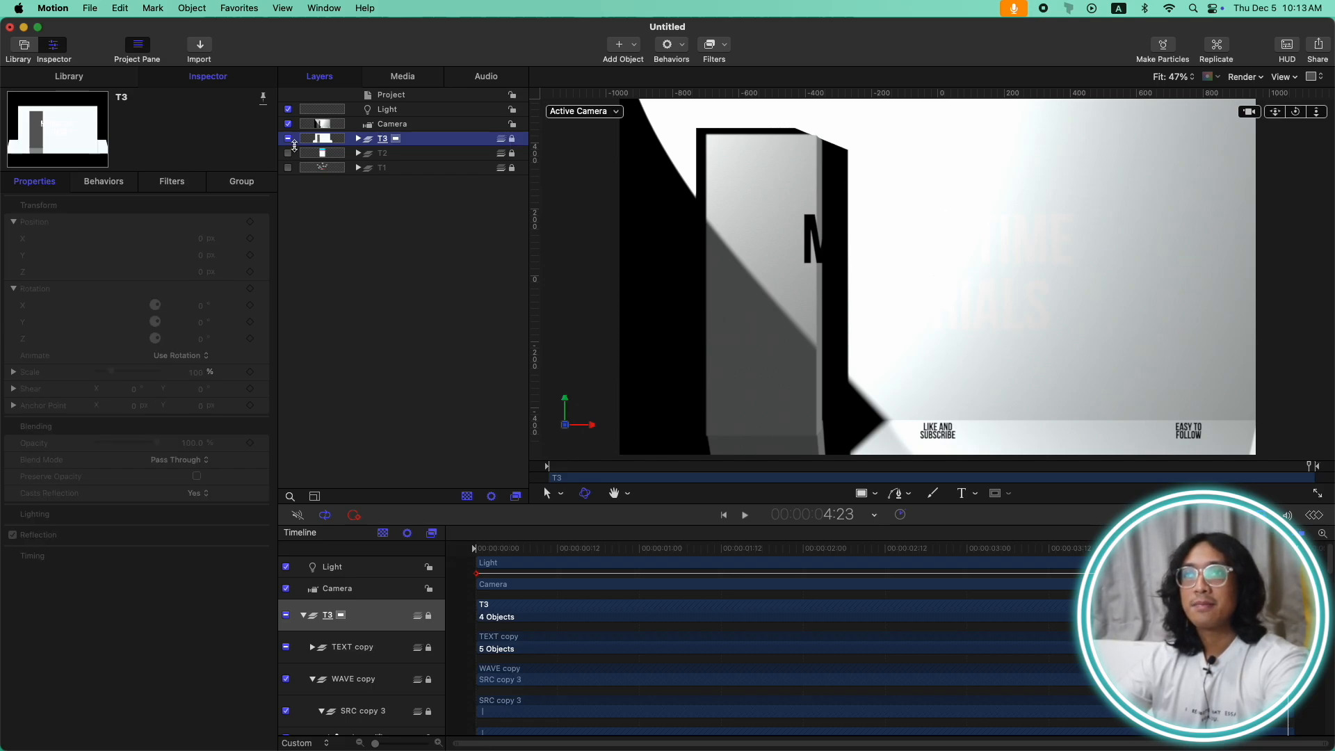
{"action": "key", "text": "super+d"}
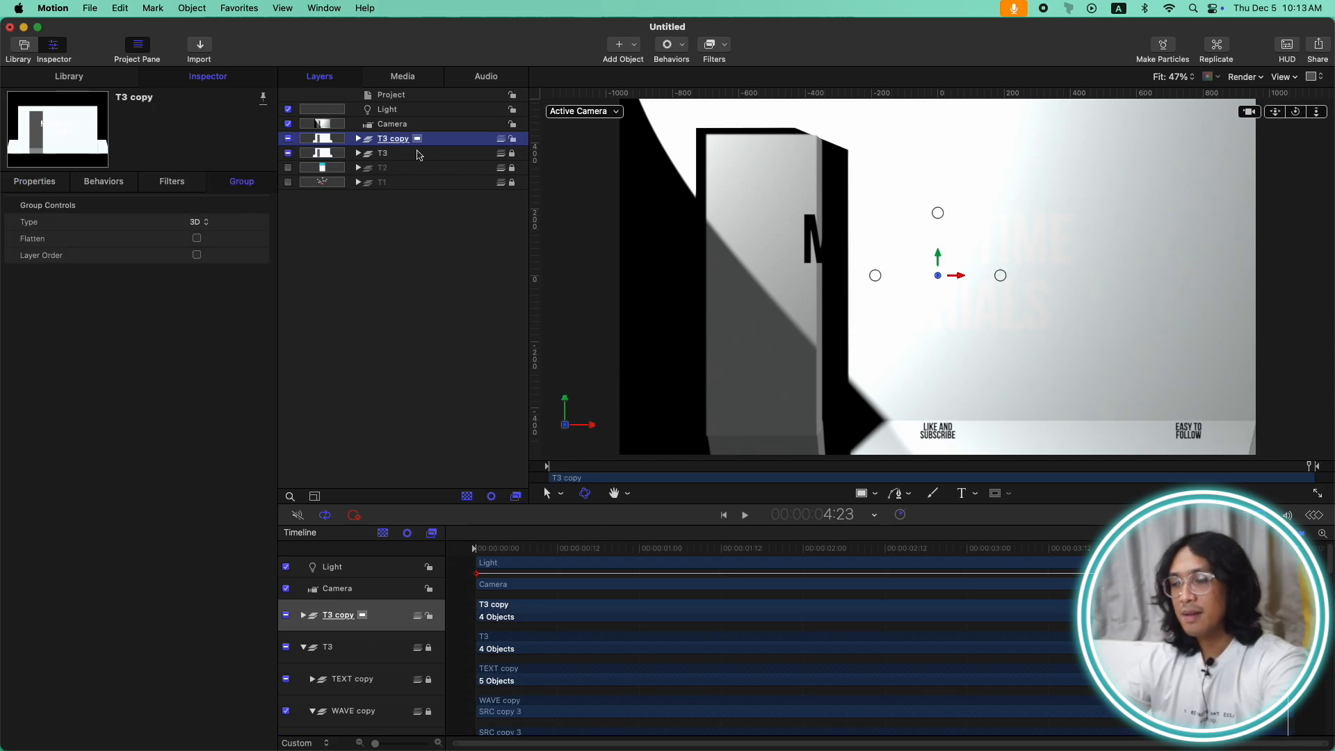
Step: Hide the original T3 group and rename its duplicate T4
{"action": "left_click", "coordinate": [288, 153]}
{"action": "double_click", "coordinate": [397, 144]}
{"action": "type", "text": "T4"}
{"action": "key", "text": "Return"}
Step: Turn off the light and return to the first frame
{"action": "left_click", "coordinate": [417, 109]}
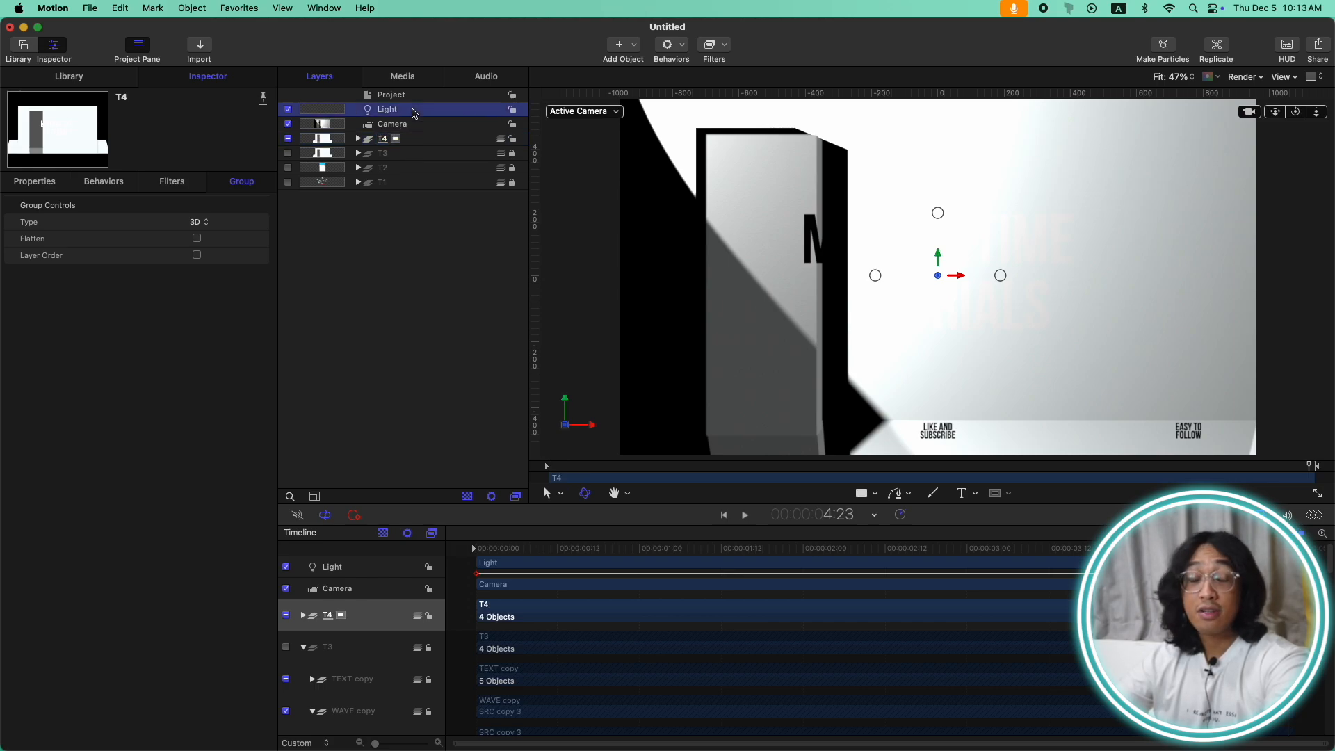
{"action": "left_click", "coordinate": [287, 109]}
{"action": "left_click", "coordinate": [555, 423]}
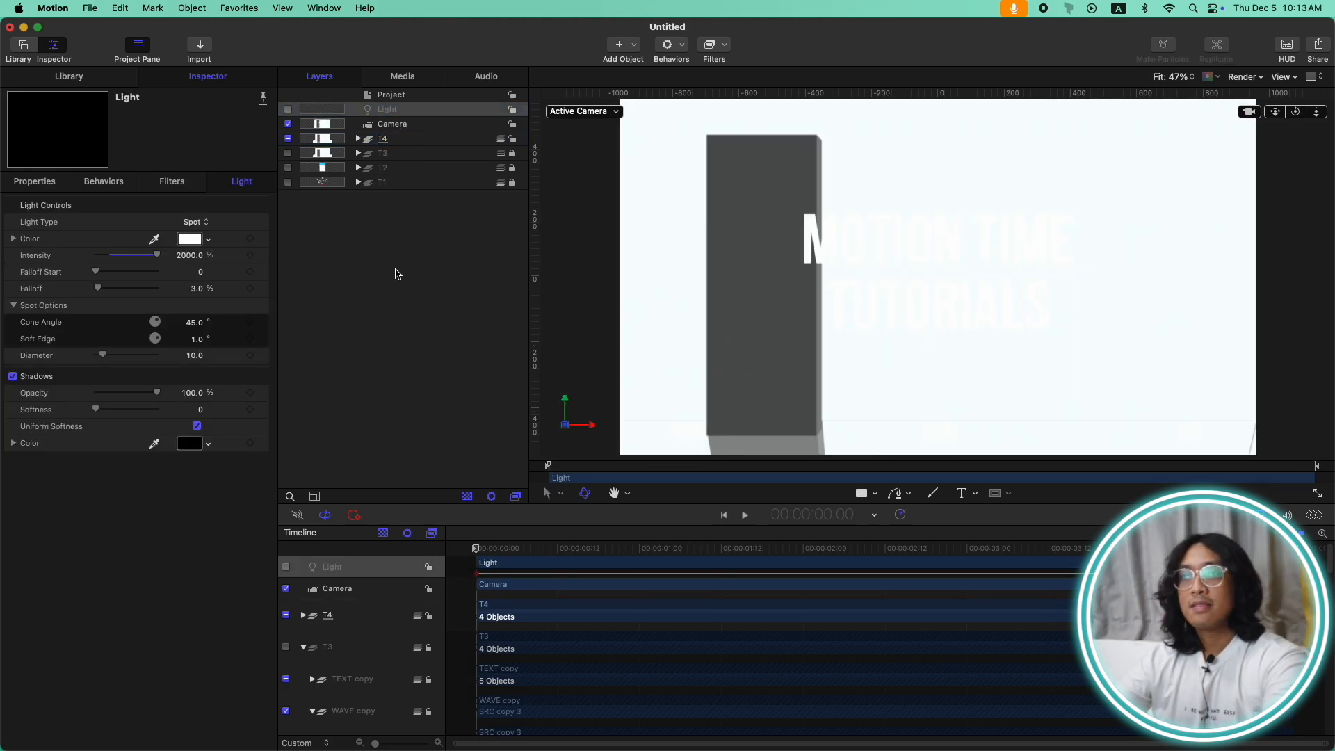
Step: Delete the BG copy 3 floor group from T4
{"action": "left_click", "coordinate": [359, 139]}
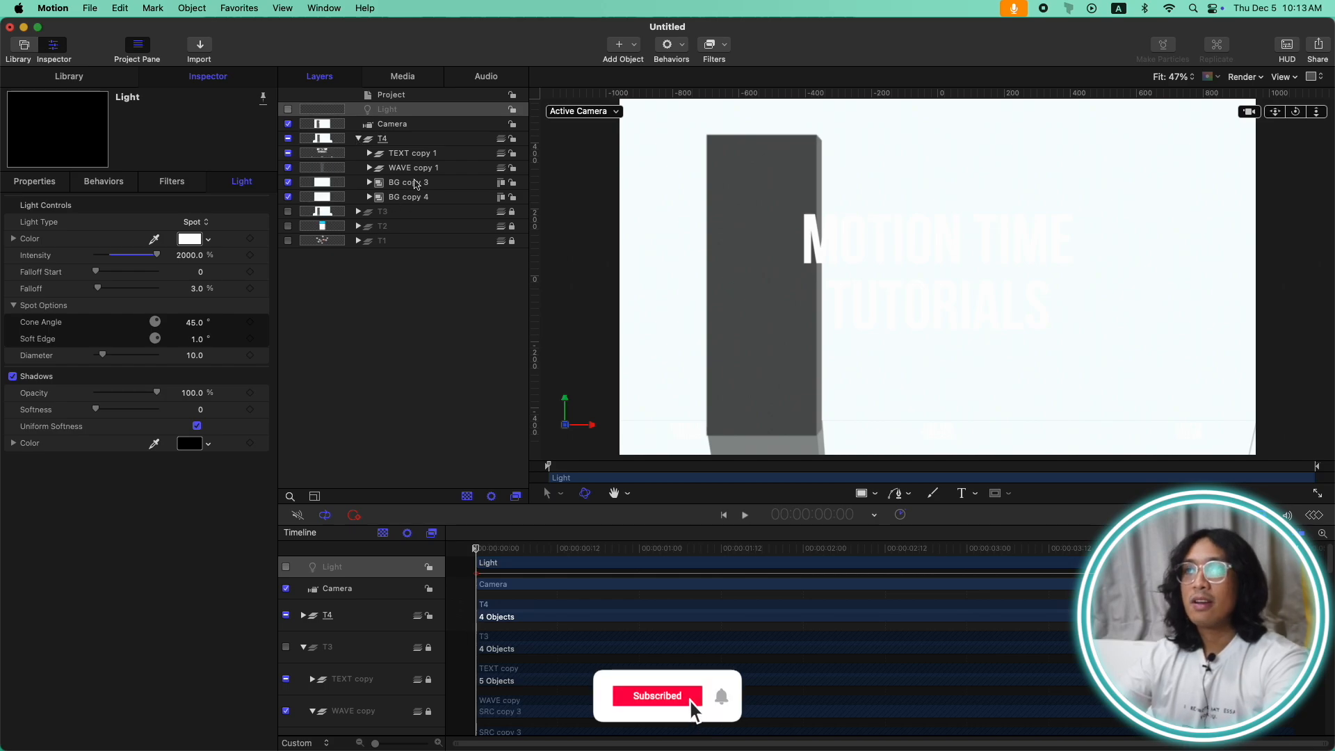
{"action": "left_click", "coordinate": [414, 182]}
{"action": "key", "text": "Delete"}
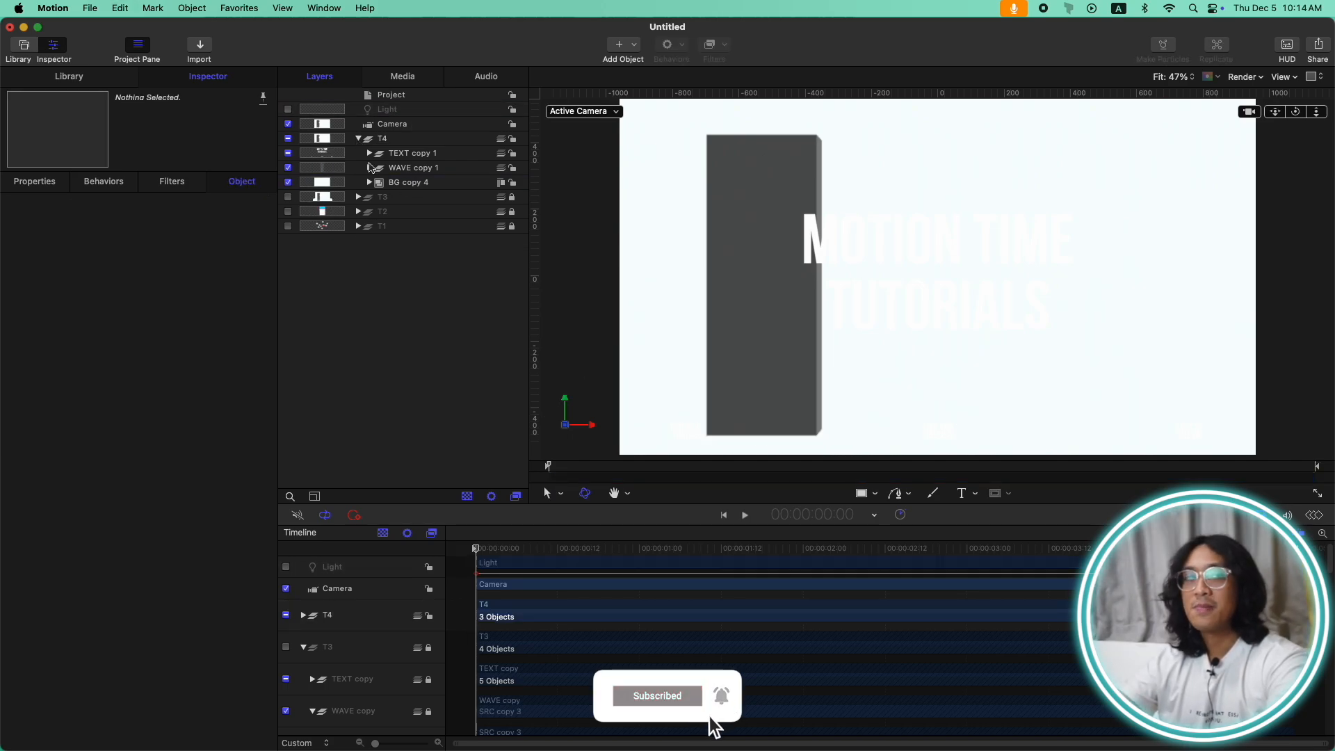
Step: Switch the viewport to a reset Perspective view and hide the TEXT copy 1 group
{"action": "left_click", "coordinate": [582, 112]}
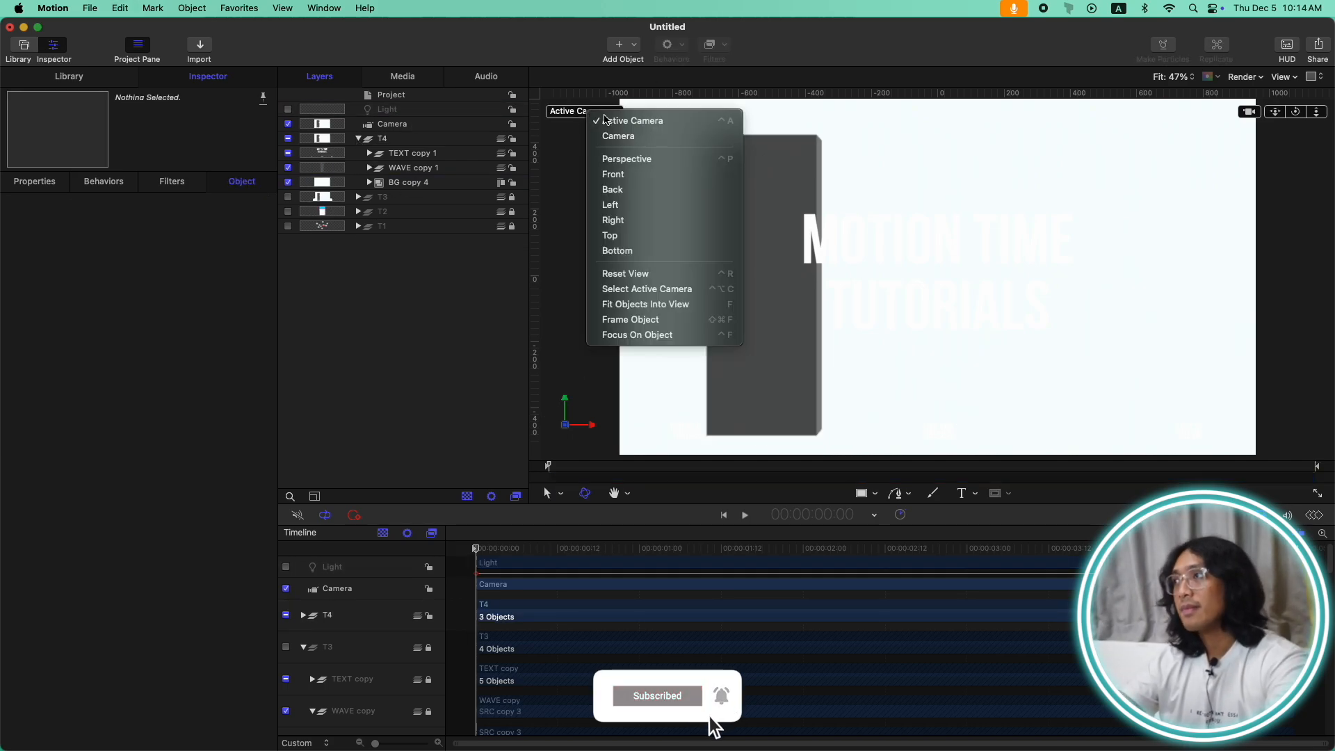
{"action": "left_click", "coordinate": [641, 164]}
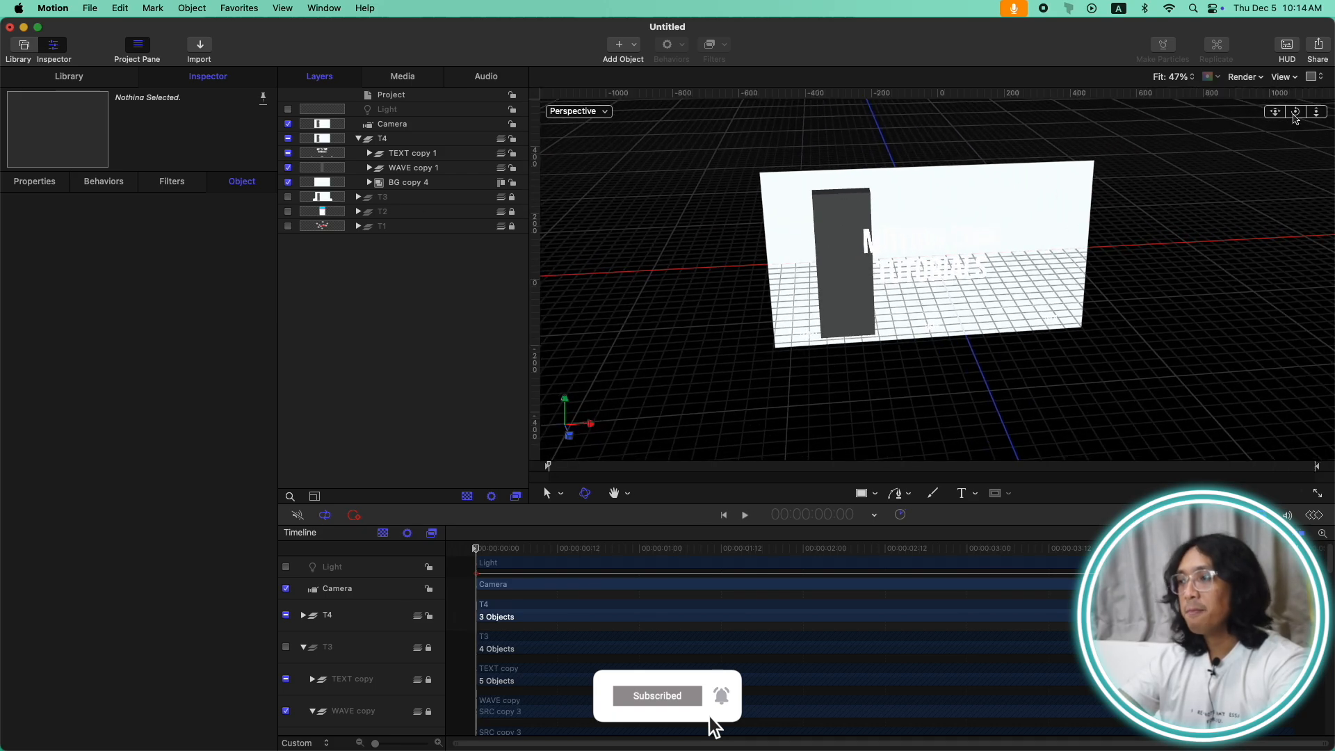
{"action": "double_click", "coordinate": [1296, 112]}
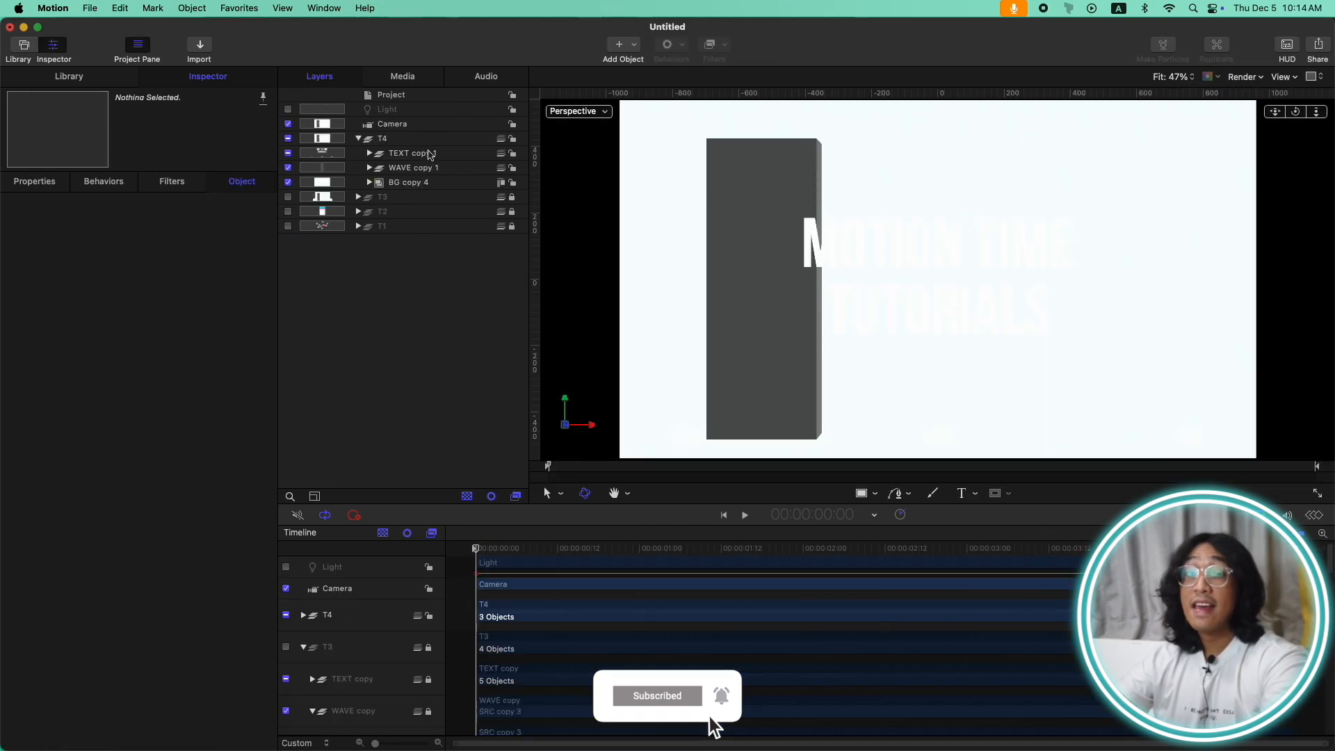
{"action": "left_click", "coordinate": [327, 153]}
{"action": "left_click", "coordinate": [289, 154]}
Step: Change the color solid inside BG copy 4 to Black
{"action": "left_click", "coordinate": [390, 182]}
{"action": "left_click", "coordinate": [369, 182]}
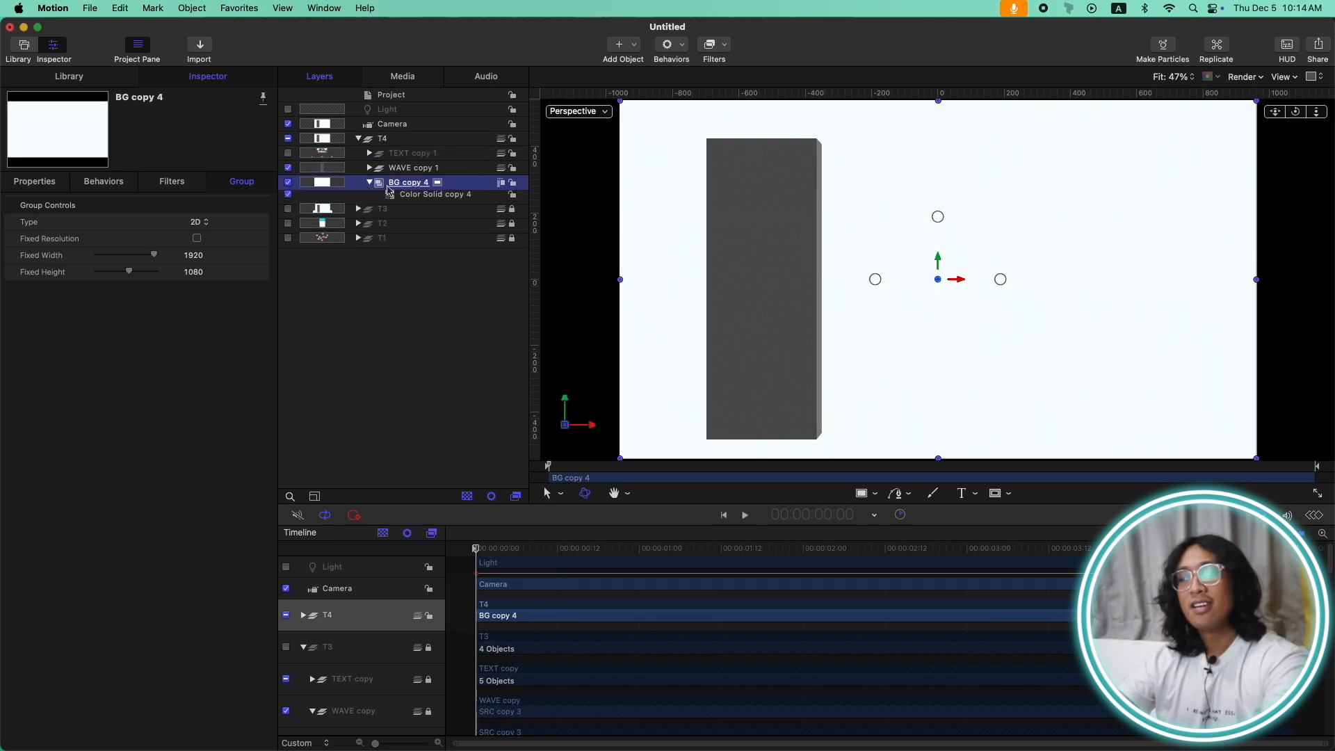
{"action": "left_click", "coordinate": [420, 198]}
{"action": "left_click", "coordinate": [190, 272]}
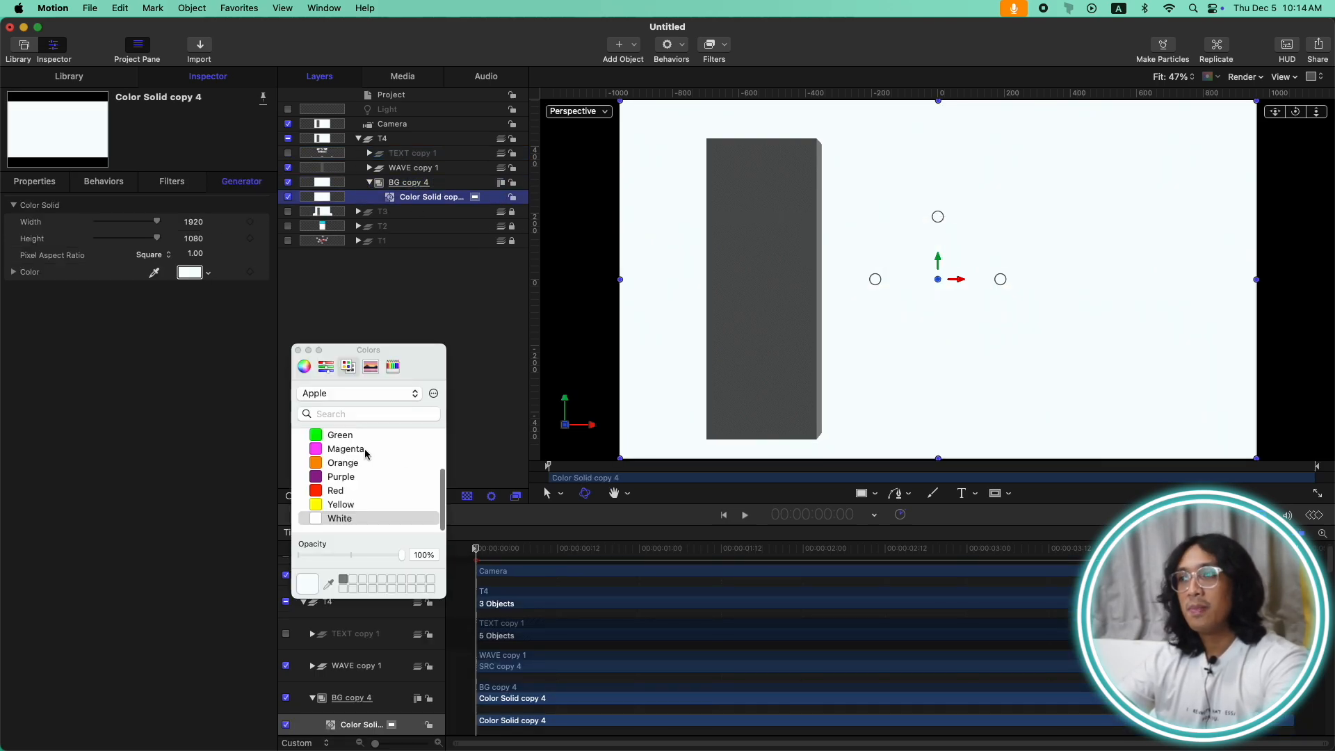
{"action": "scroll", "coordinate": [367, 453], "scroll_direction": "up", "scroll_amount": 5}
{"action": "left_click", "coordinate": [338, 443]}
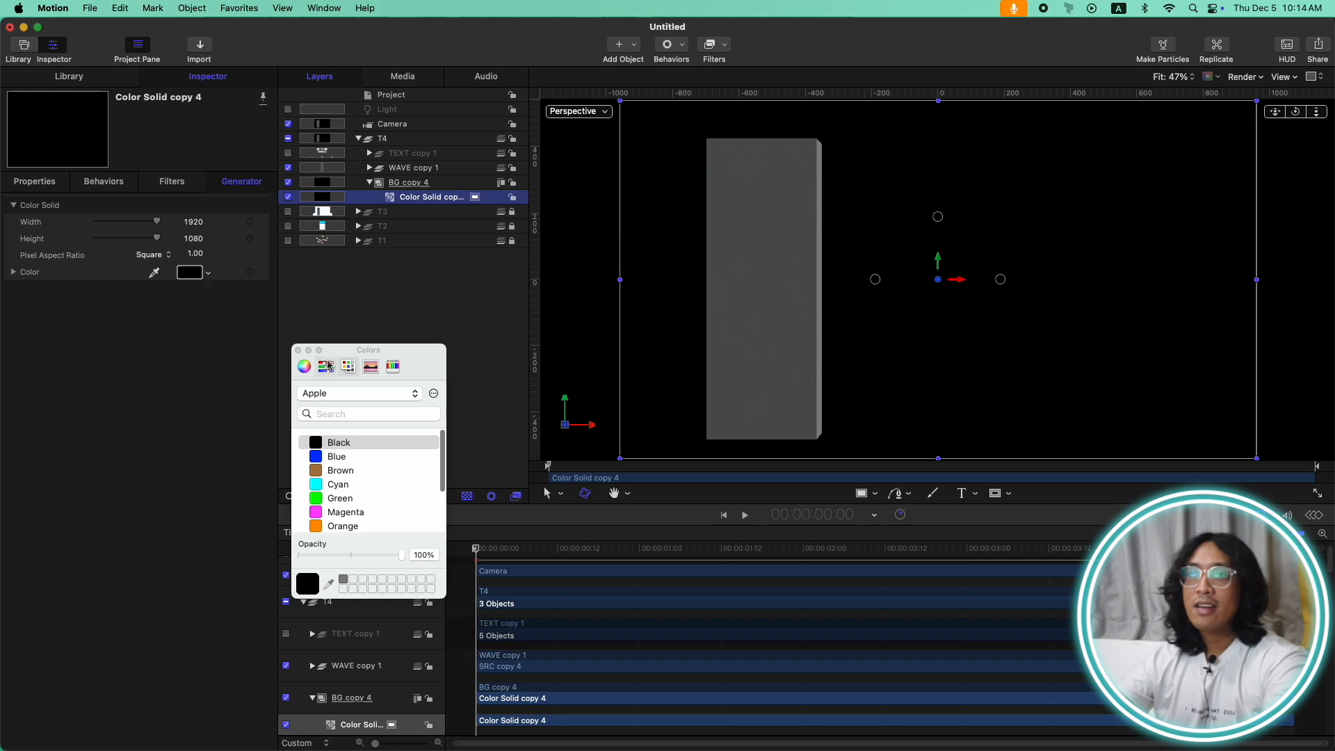
{"action": "left_click", "coordinate": [299, 350]}
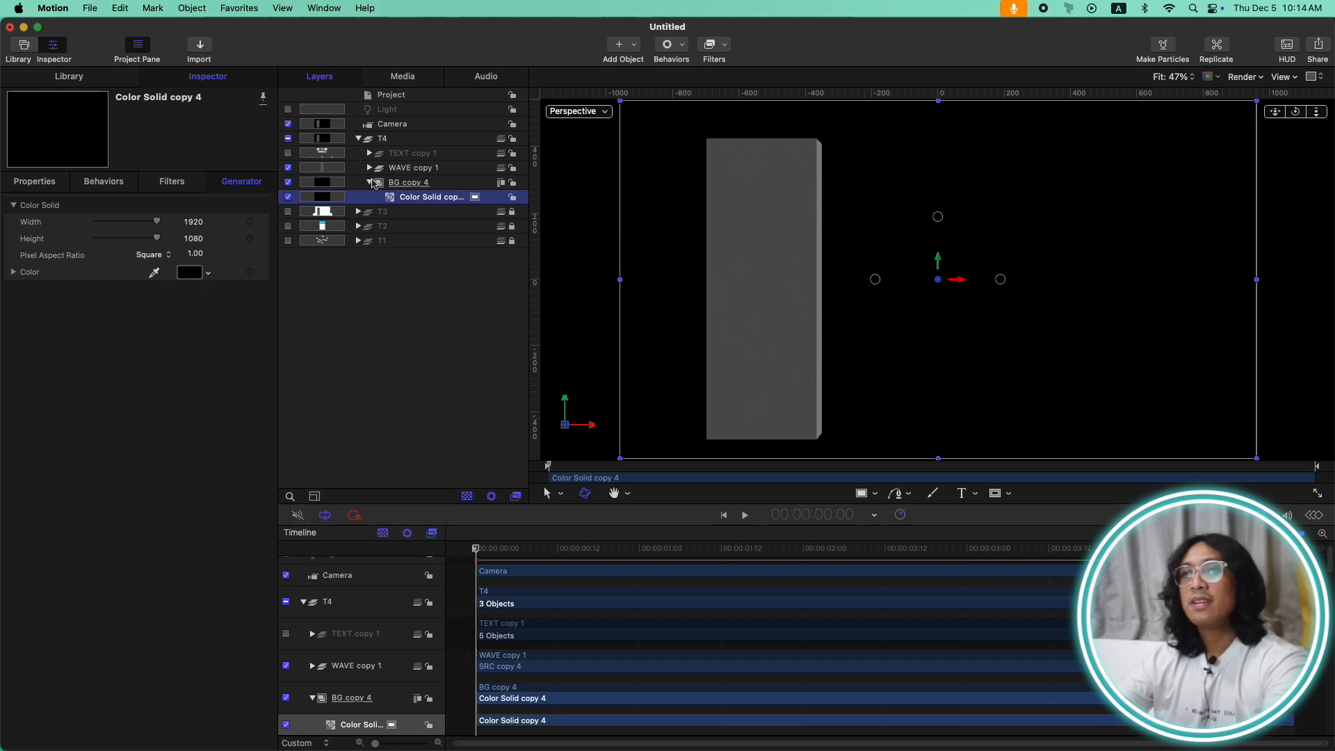
Step: Rename the WAVE copy 1 group in T4 as MOON
{"action": "left_click", "coordinate": [371, 183]}
{"action": "left_click", "coordinate": [370, 168]}
{"action": "left_click", "coordinate": [426, 170]}
{"action": "double_click", "coordinate": [426, 170]}
{"action": "triple_click", "coordinate": [450, 164]}
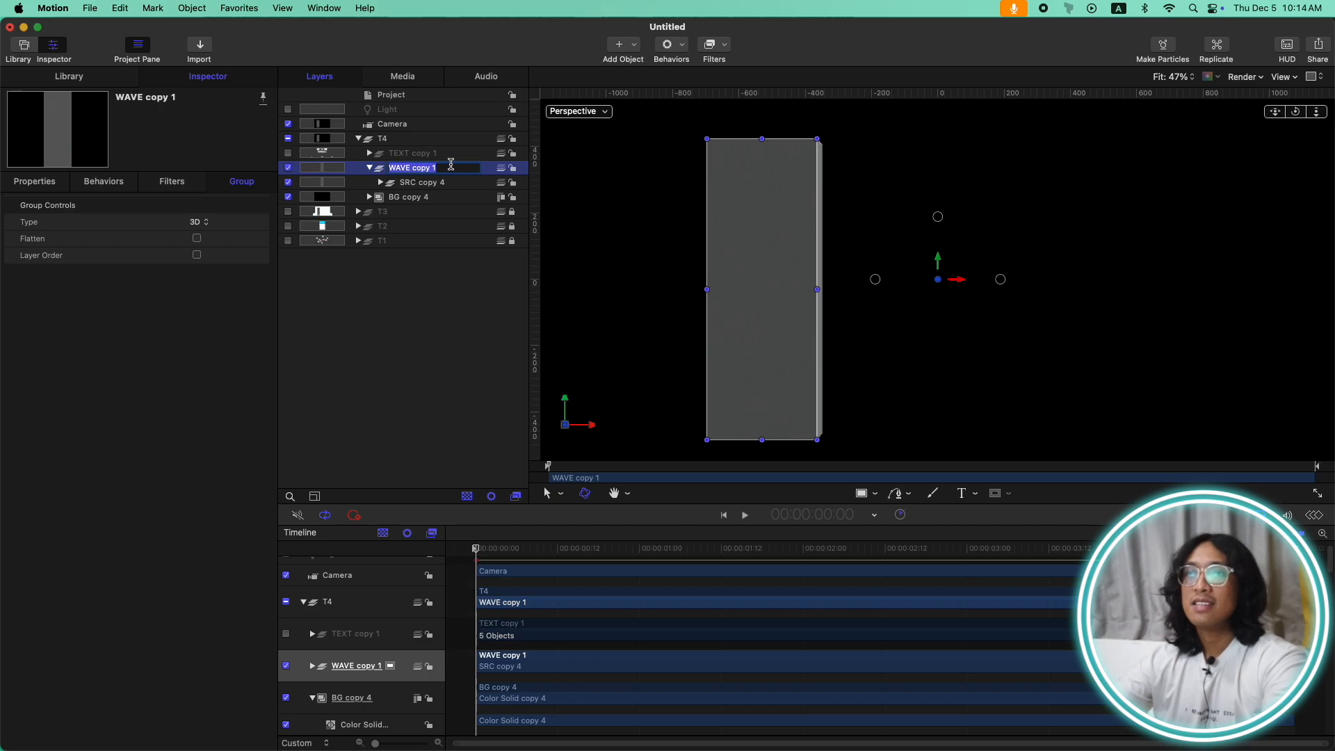
{"action": "type", "text": "MPP"}
{"action": "key", "text": "BackSpace"}
{"action": "key", "text": "BackSpace"}
{"action": "type", "text": "OON"}
{"action": "key", "text": "Return"}
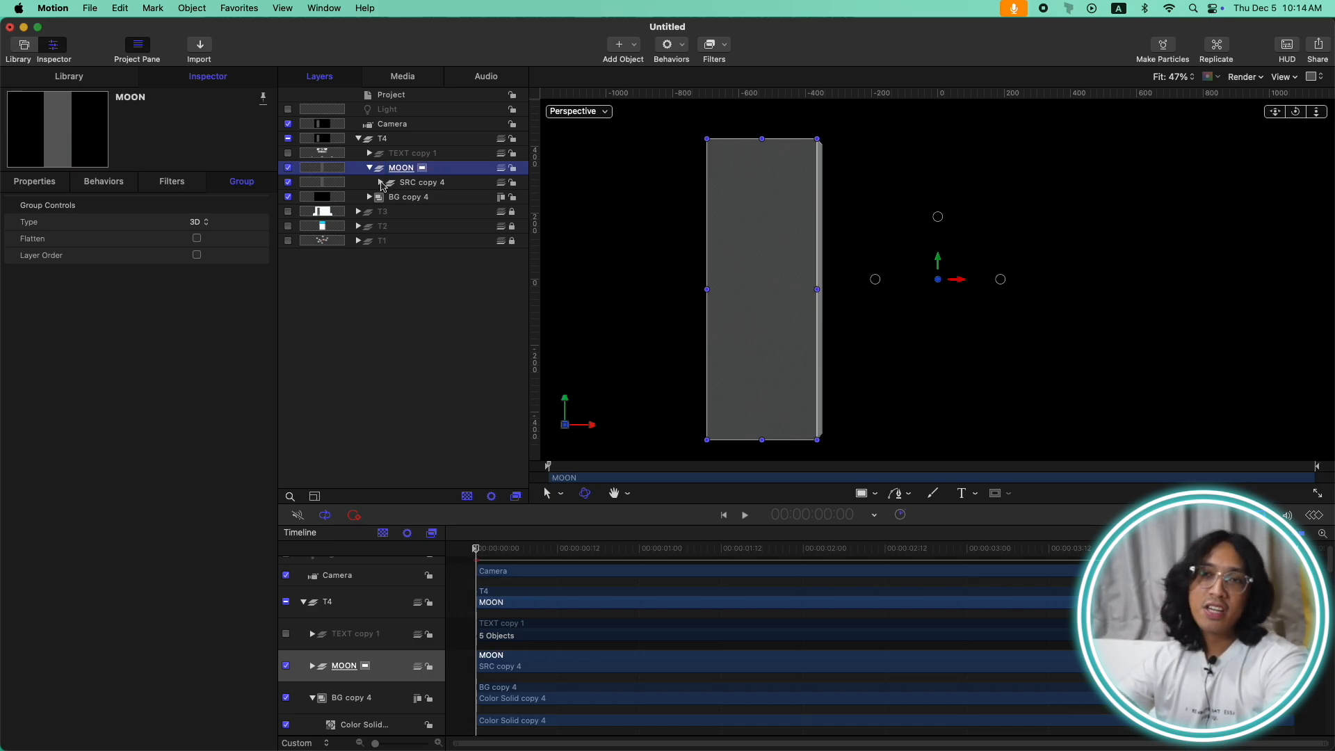
Step: Reset the 3D Text parameters of the bar text layer inside MOON's SRC copy 4 group
{"action": "left_click", "coordinate": [380, 183]}
{"action": "left_click", "coordinate": [430, 200]}
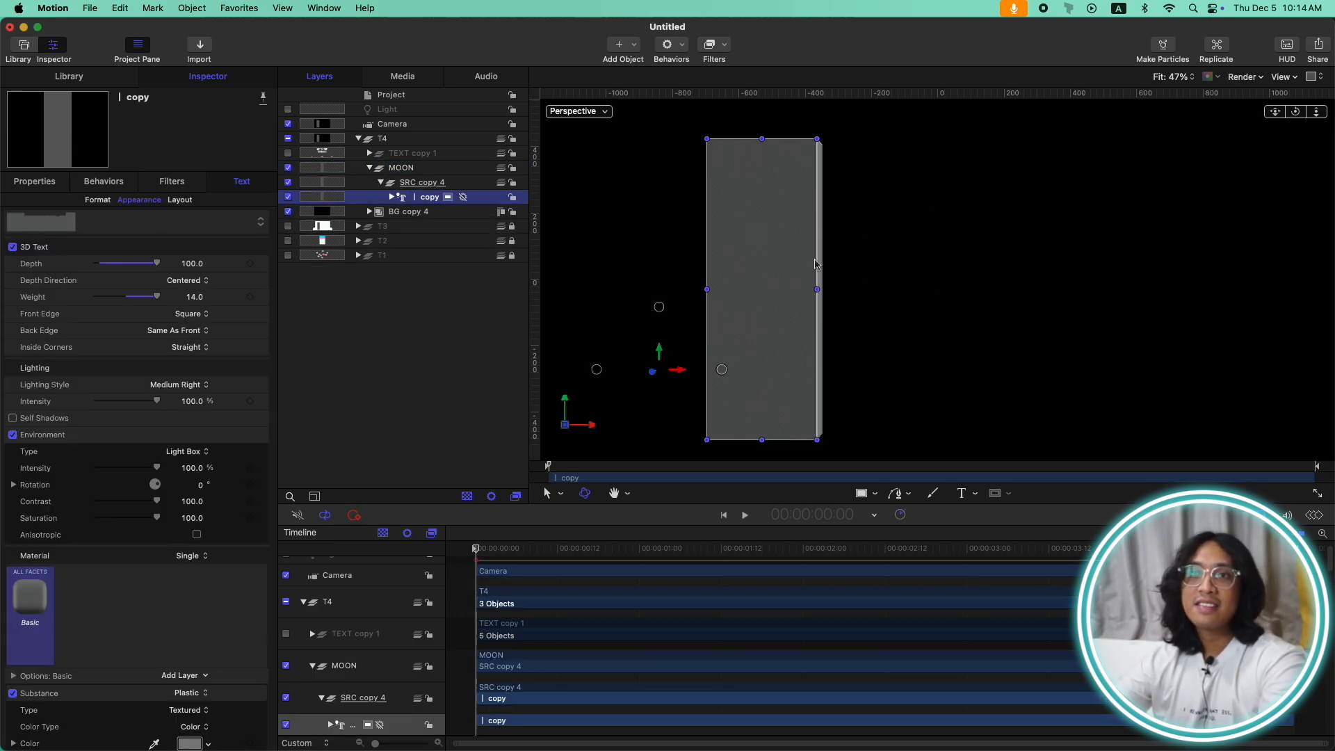
{"action": "left_click", "coordinate": [262, 248]}
{"action": "left_click", "coordinate": [292, 256]}
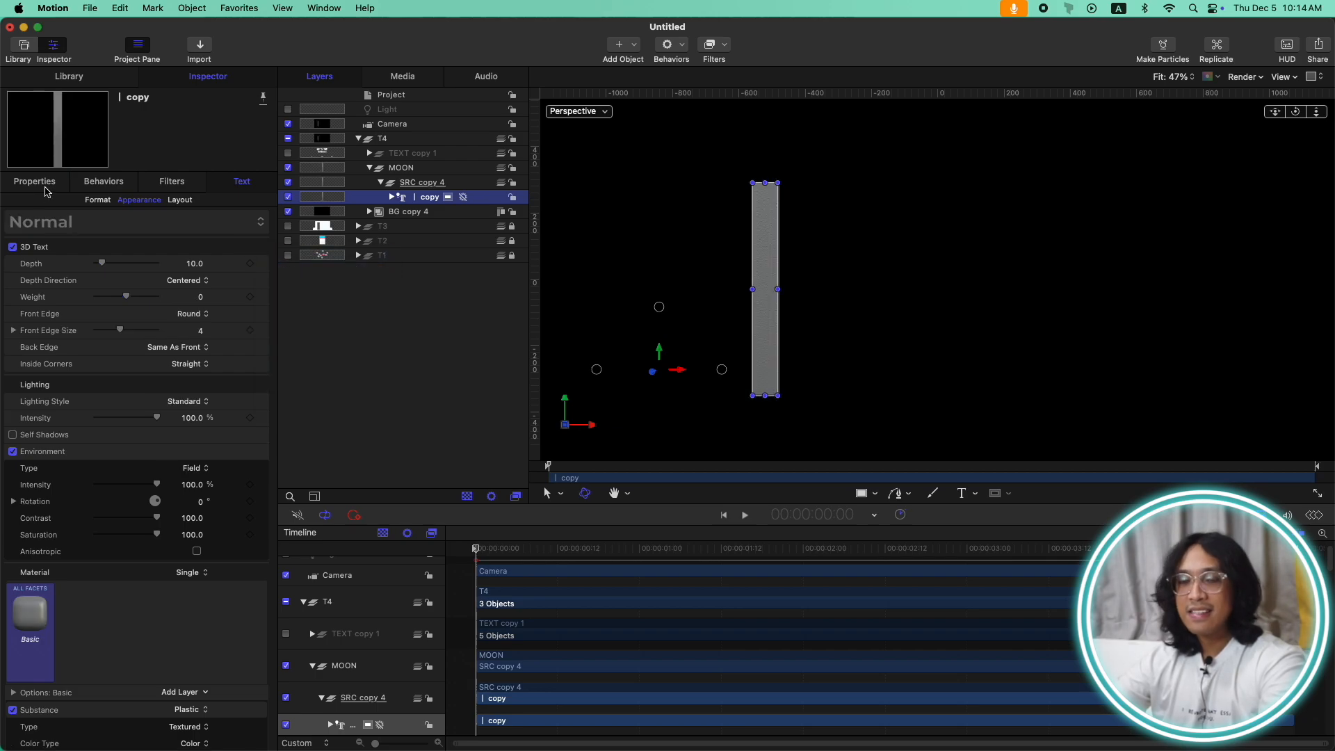
Step: Replace the bar character in the text layer with a solid circle from the Bullets & Stars symbols
{"action": "left_click", "coordinate": [97, 199]}
{"action": "left_click_drag", "start_coordinate": [98, 595], "coordinate": [1, 579]}
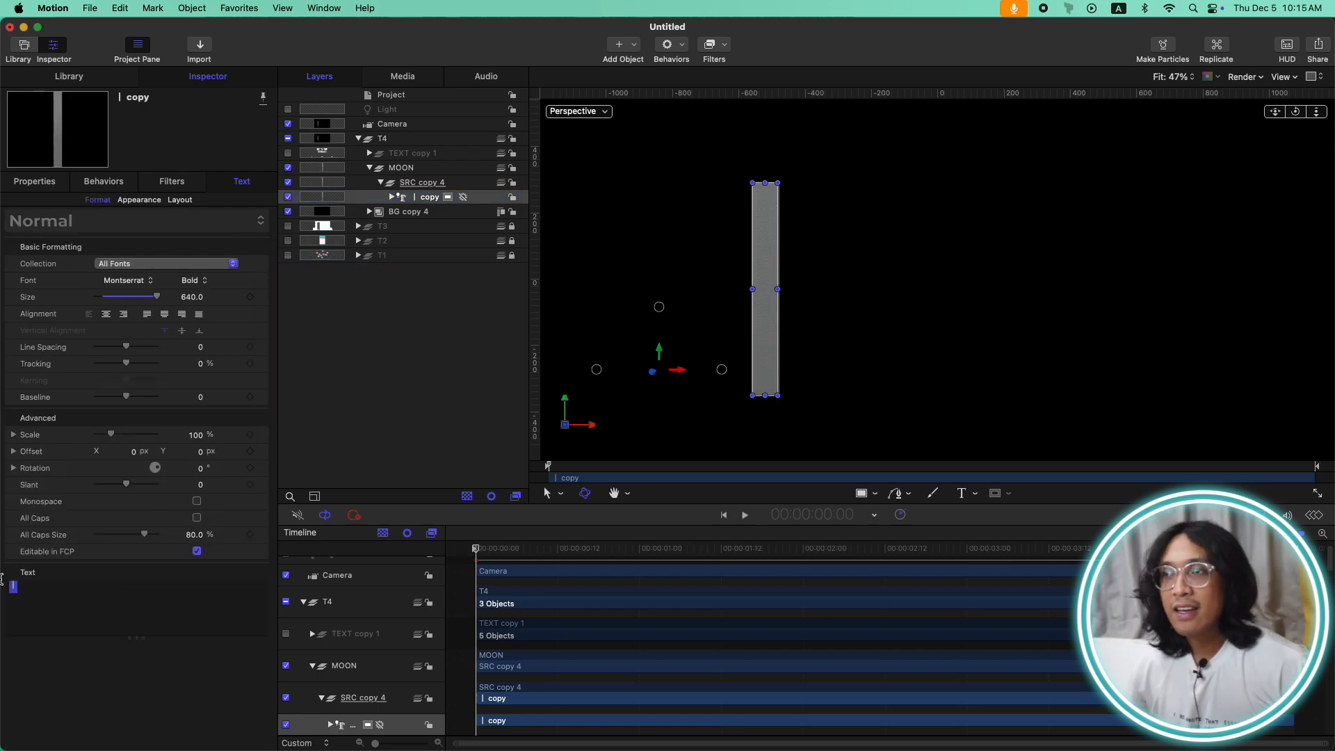
{"action": "key", "text": "ctrl+super+space"}
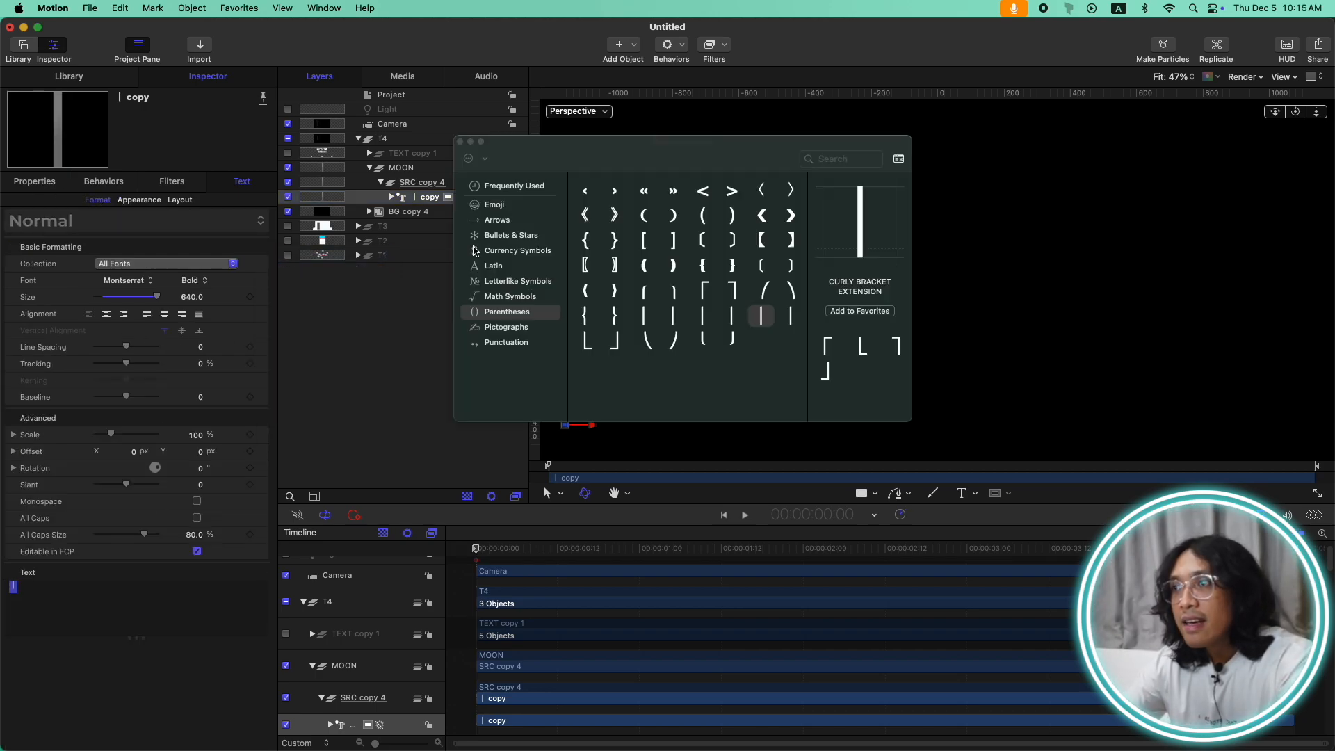
{"action": "left_click", "coordinate": [498, 221]}
{"action": "left_click", "coordinate": [505, 236]}
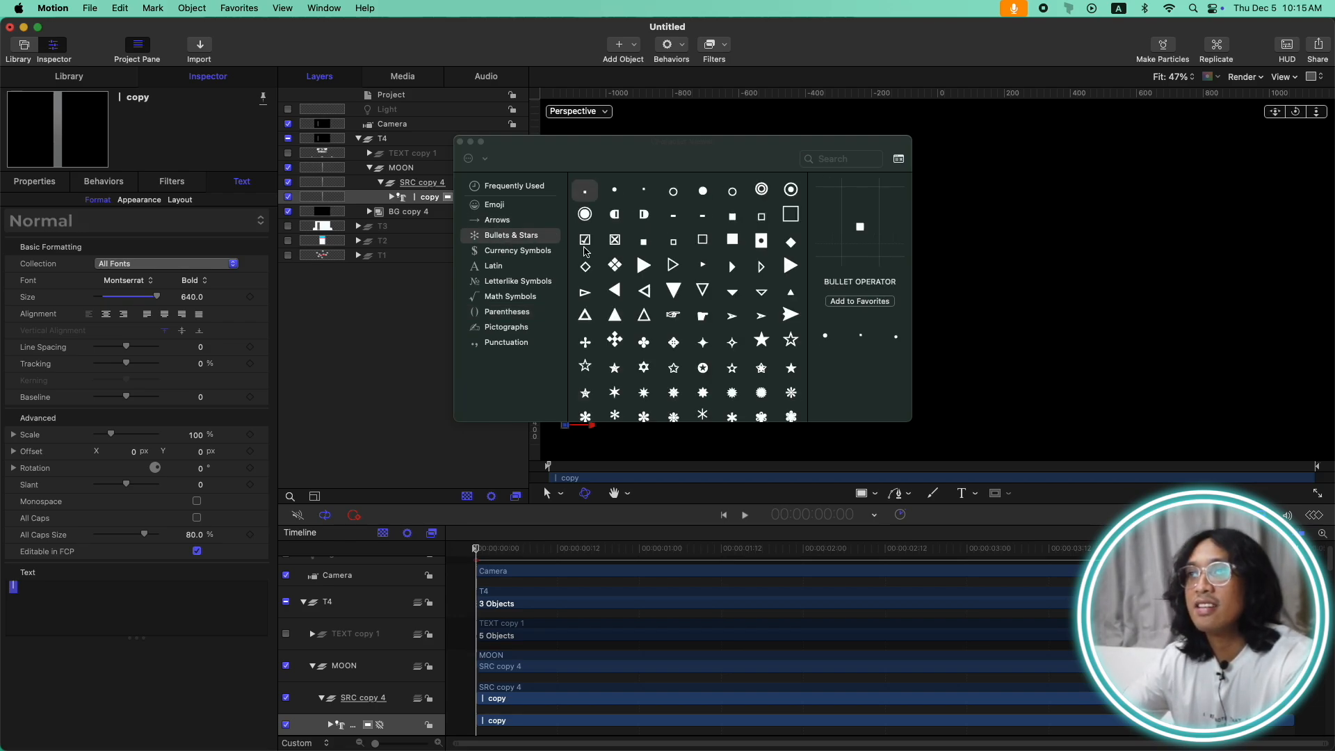
{"action": "double_click", "coordinate": [704, 196]}
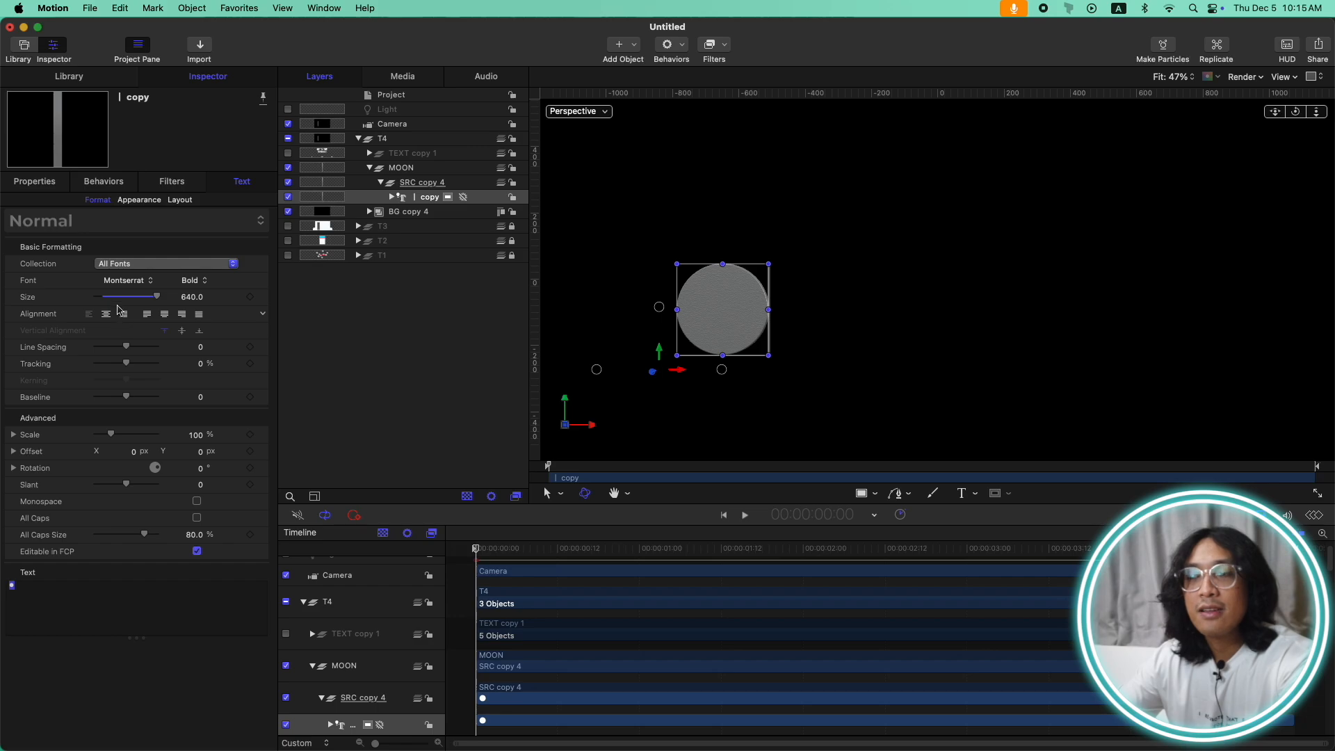
Step: Set the circle's 3D text weight to 83 and move it to the horizontal center of the frame
{"action": "left_click", "coordinate": [140, 200]}
{"action": "left_click_drag", "start_coordinate": [127, 297], "coordinate": [294, 292]}
{"action": "left_click", "coordinate": [195, 297]}
{"action": "type", "text": "706"}
{"action": "key", "text": "Return"}
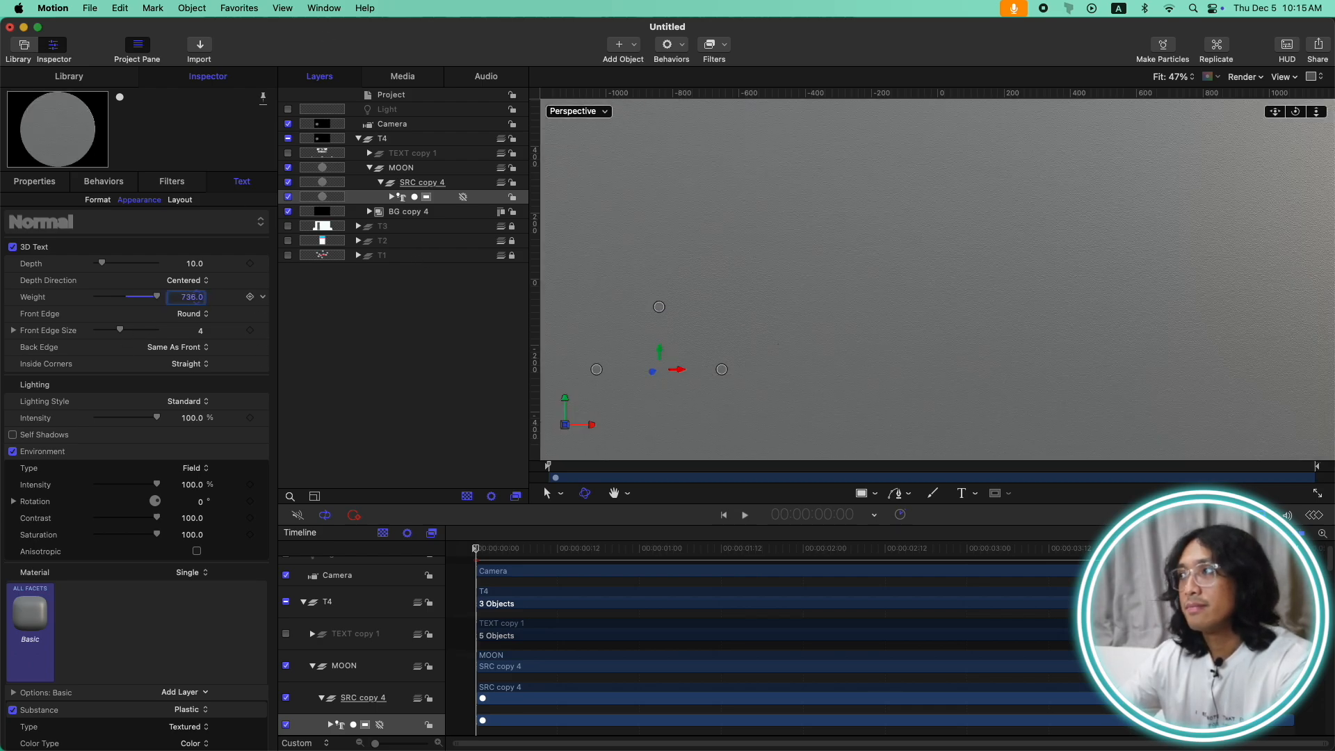
{"action": "type", "text": "83"}
{"action": "key", "text": "Return"}
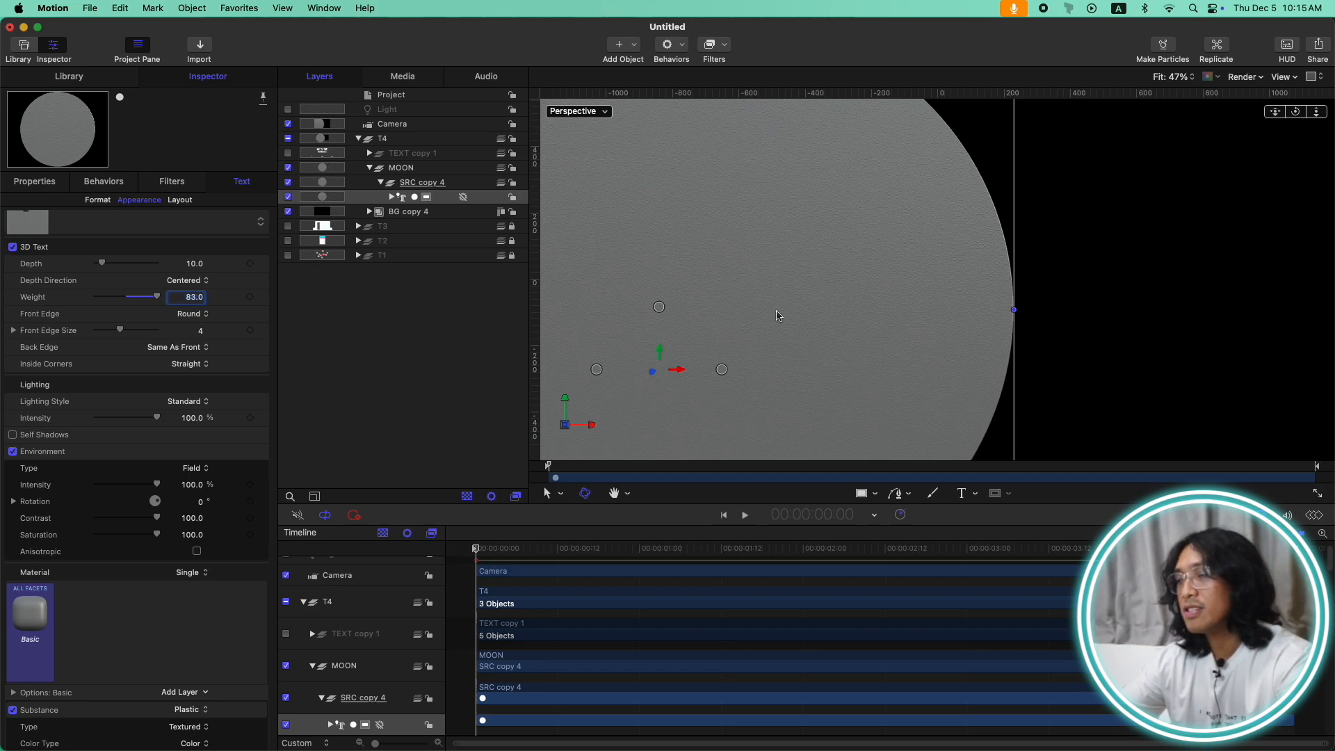
{"action": "left_click_drag", "start_coordinate": [678, 369], "coordinate": [871, 432]}
{"action": "left_click_drag", "start_coordinate": [1318, 111], "coordinate": [1272, 106]}
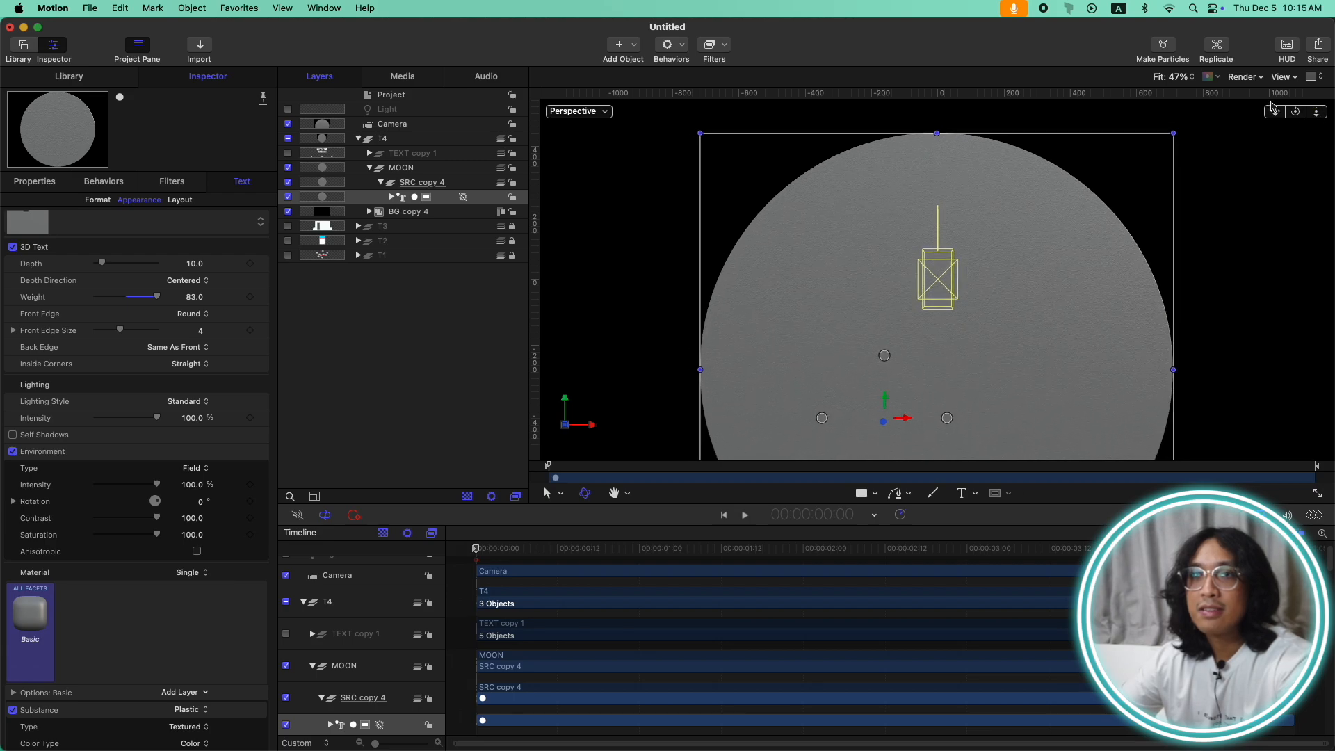
Step: Lighten the color solid inside BG copy 4 from black to dark gray
{"action": "left_click", "coordinate": [369, 211]}
{"action": "left_click", "coordinate": [424, 226]}
{"action": "left_click", "coordinate": [188, 273]}
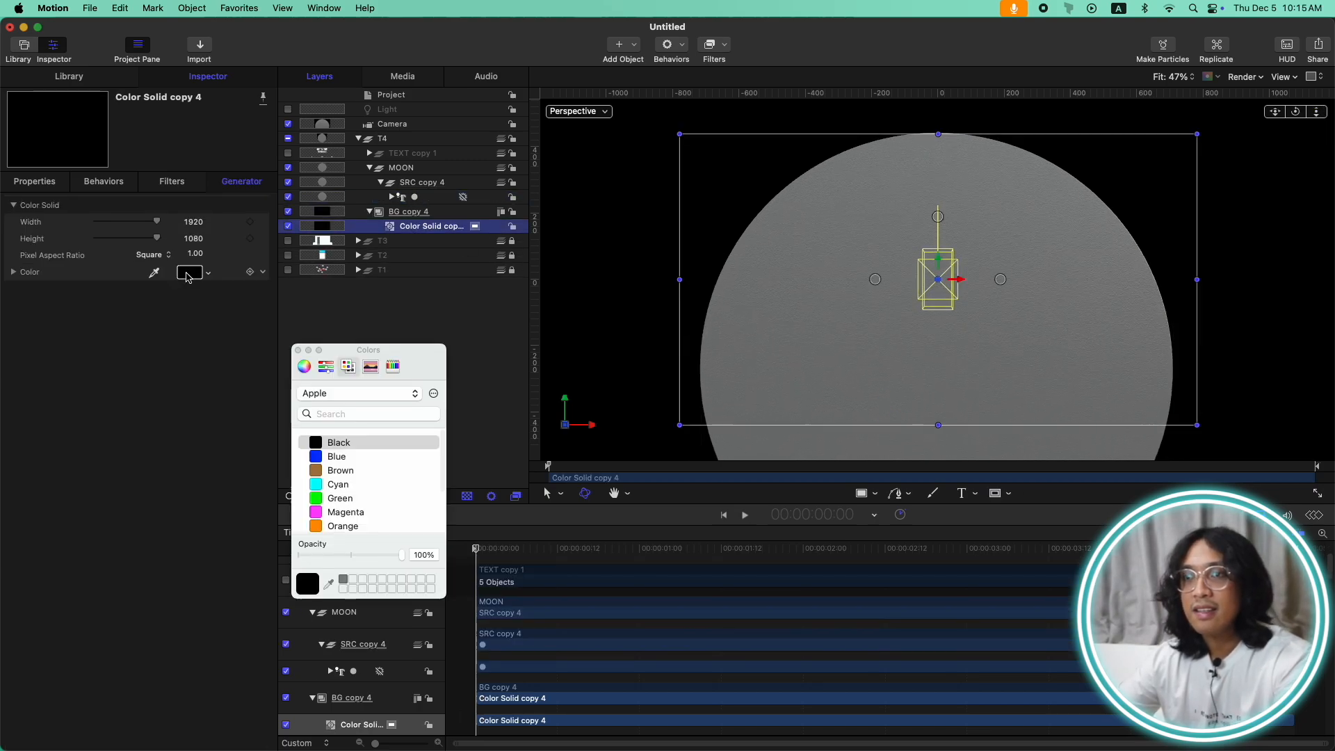
{"action": "left_click", "coordinate": [326, 366]}
{"action": "left_click", "coordinate": [303, 366]}
{"action": "left_click_drag", "start_coordinate": [403, 523], "coordinate": [397, 527]}
{"action": "left_click", "coordinate": [298, 350]}
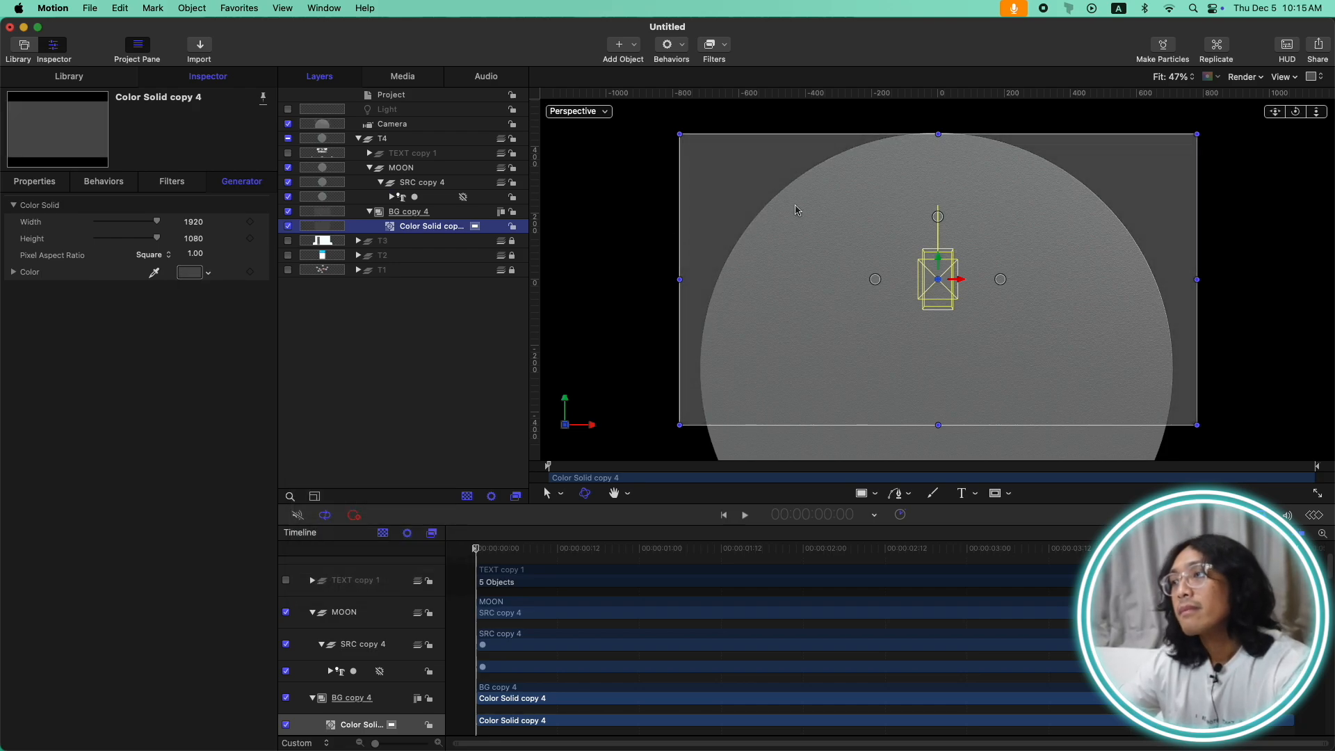
Step: Lower the moon circle to Y position -1189.11 px and increase its weight to 105
{"action": "left_click", "coordinate": [431, 198]}
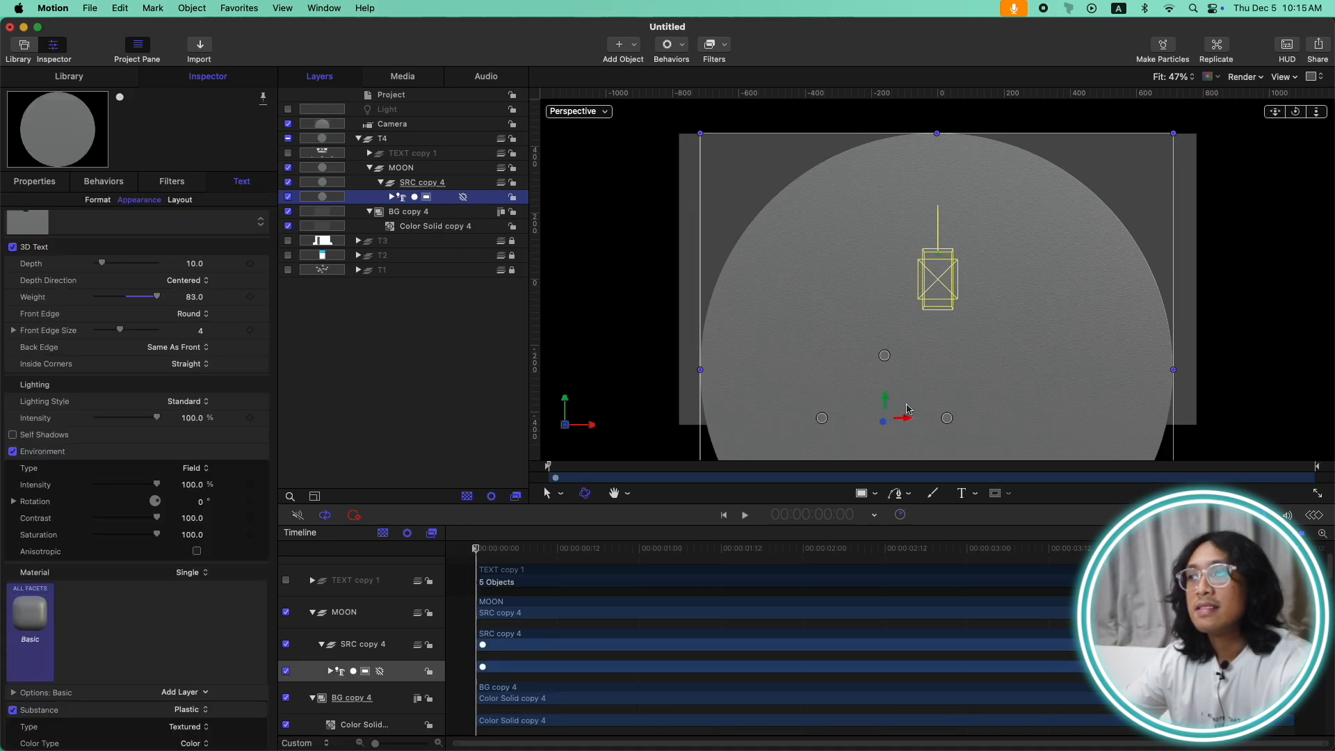
{"action": "left_click_drag", "start_coordinate": [885, 400], "coordinate": [886, 475]}
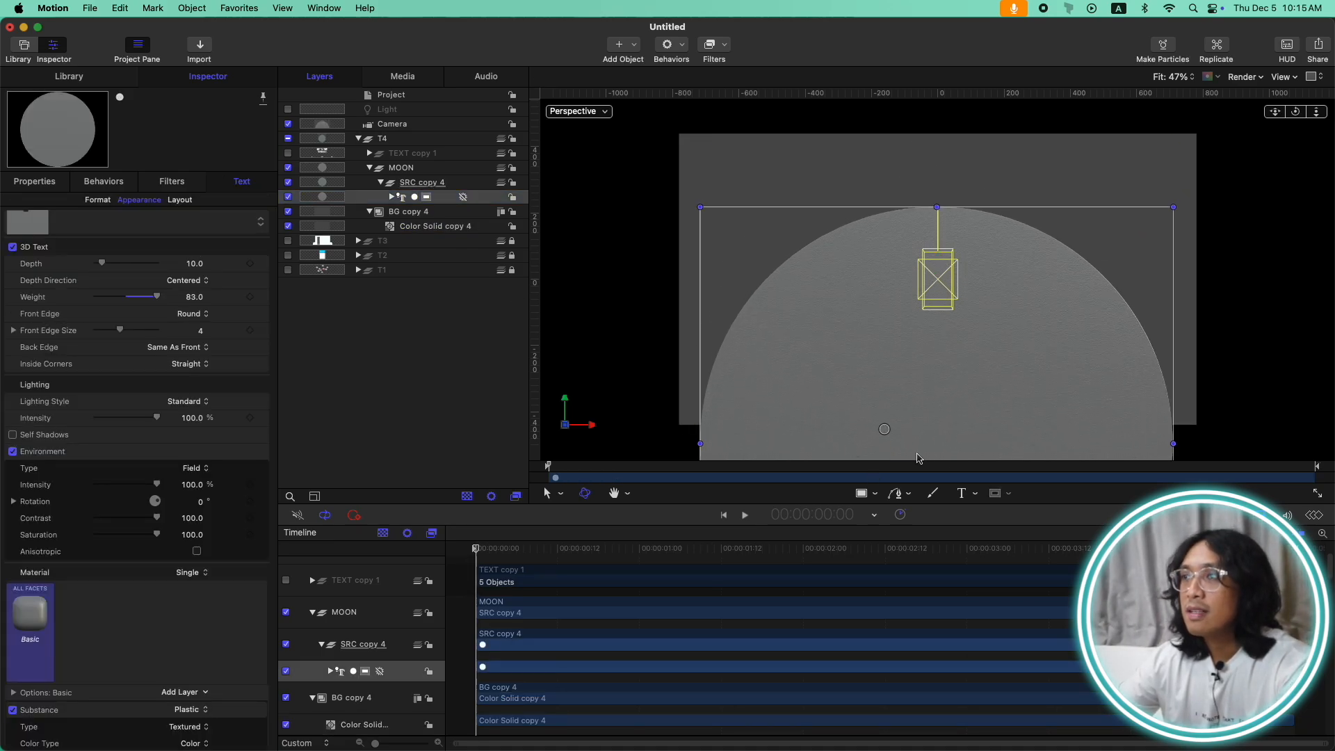
{"action": "mouse_move", "coordinate": [194, 297]}
{"action": "left_mouse_down"}
{"action": "mouse_move", "coordinate": [194, 260]}
{"action": "mouse_move", "coordinate": [194, 282]}
{"action": "left_mouse_up"}
{"action": "left_click", "coordinate": [428, 194]}
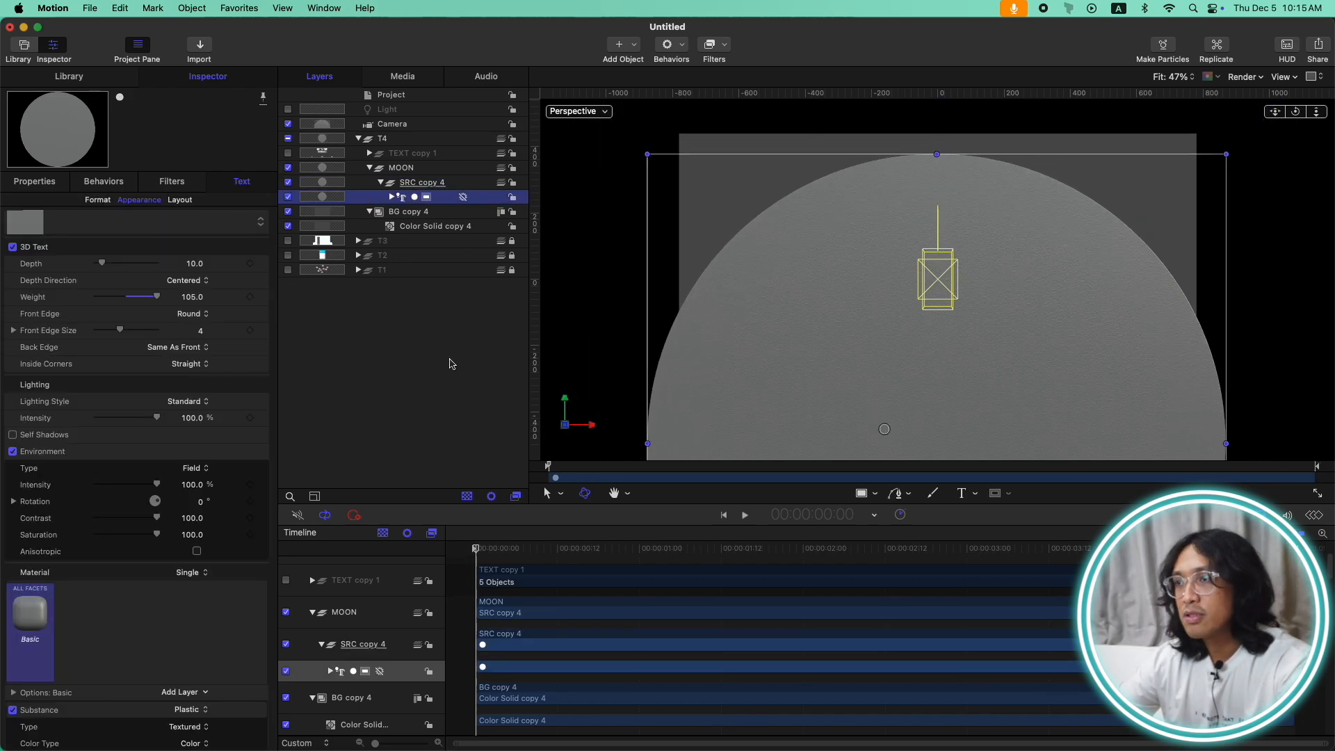
{"action": "left_click", "coordinate": [21, 185]}
{"action": "left_click_drag", "start_coordinate": [189, 260], "coordinate": [190, 260]}
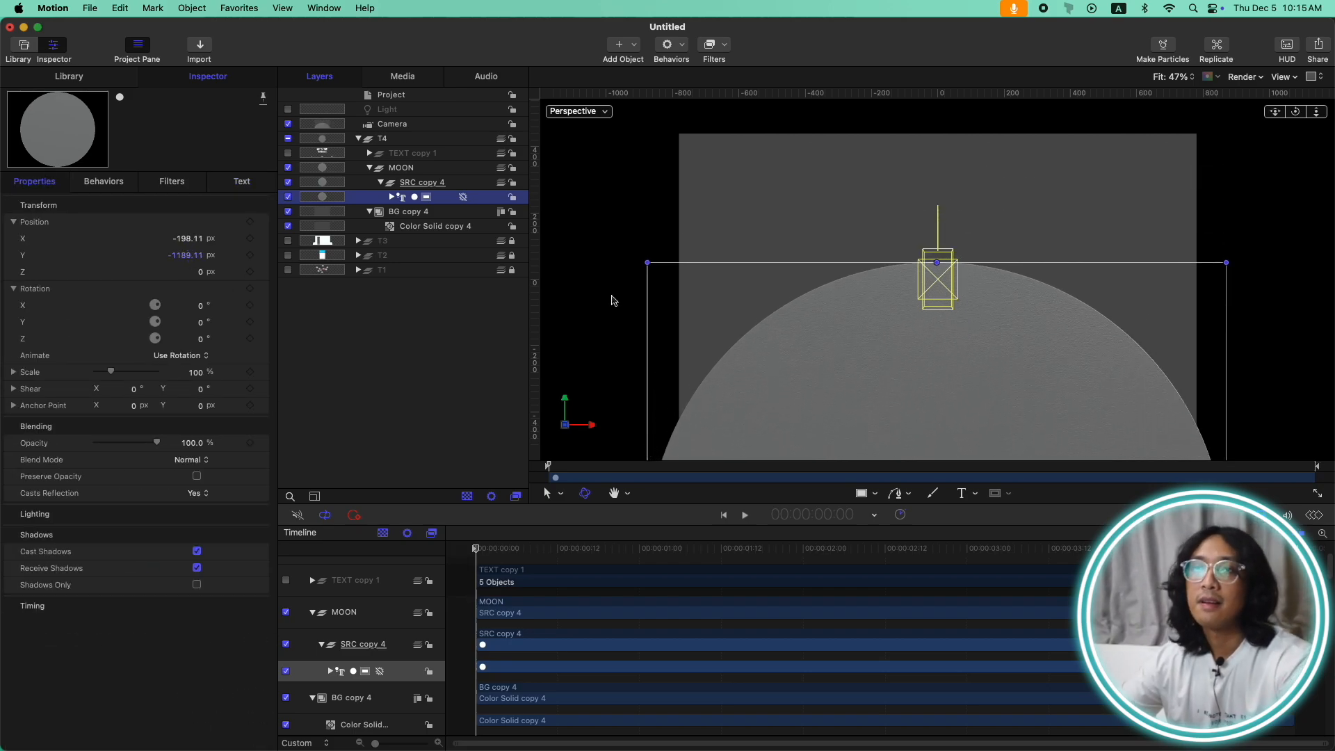
Step: Give the moon circle a Concave front edge with a front edge size of 15
{"action": "left_click", "coordinate": [258, 179]}
{"action": "left_click", "coordinate": [255, 181]}
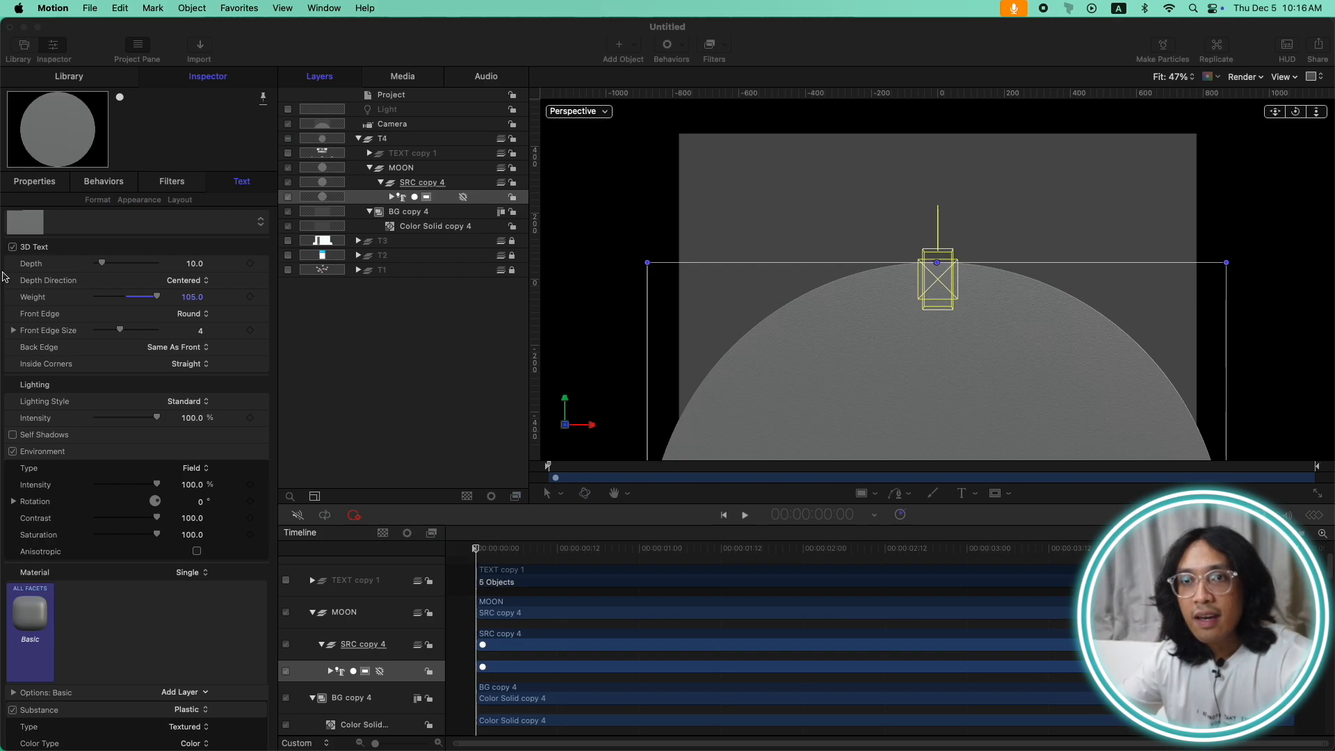
{"action": "left_click", "coordinate": [3, 276]}
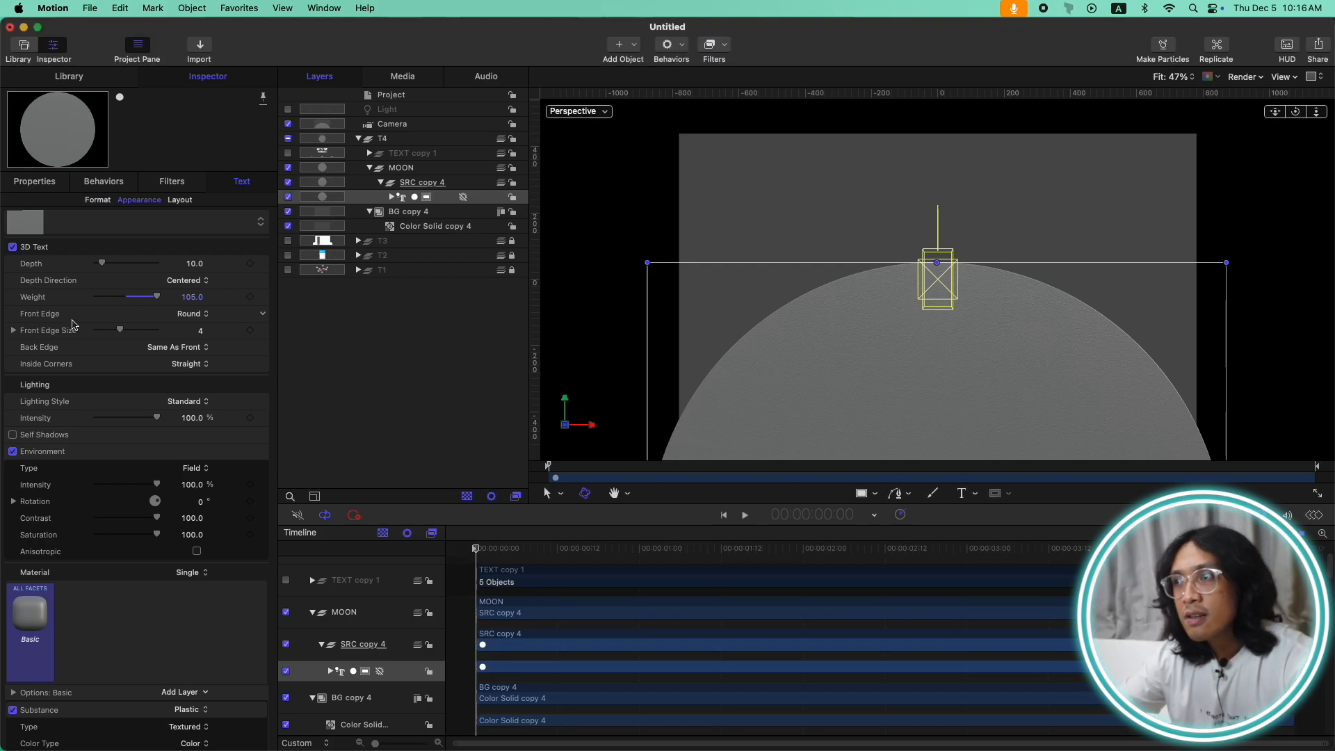
{"action": "left_click", "coordinate": [188, 315]}
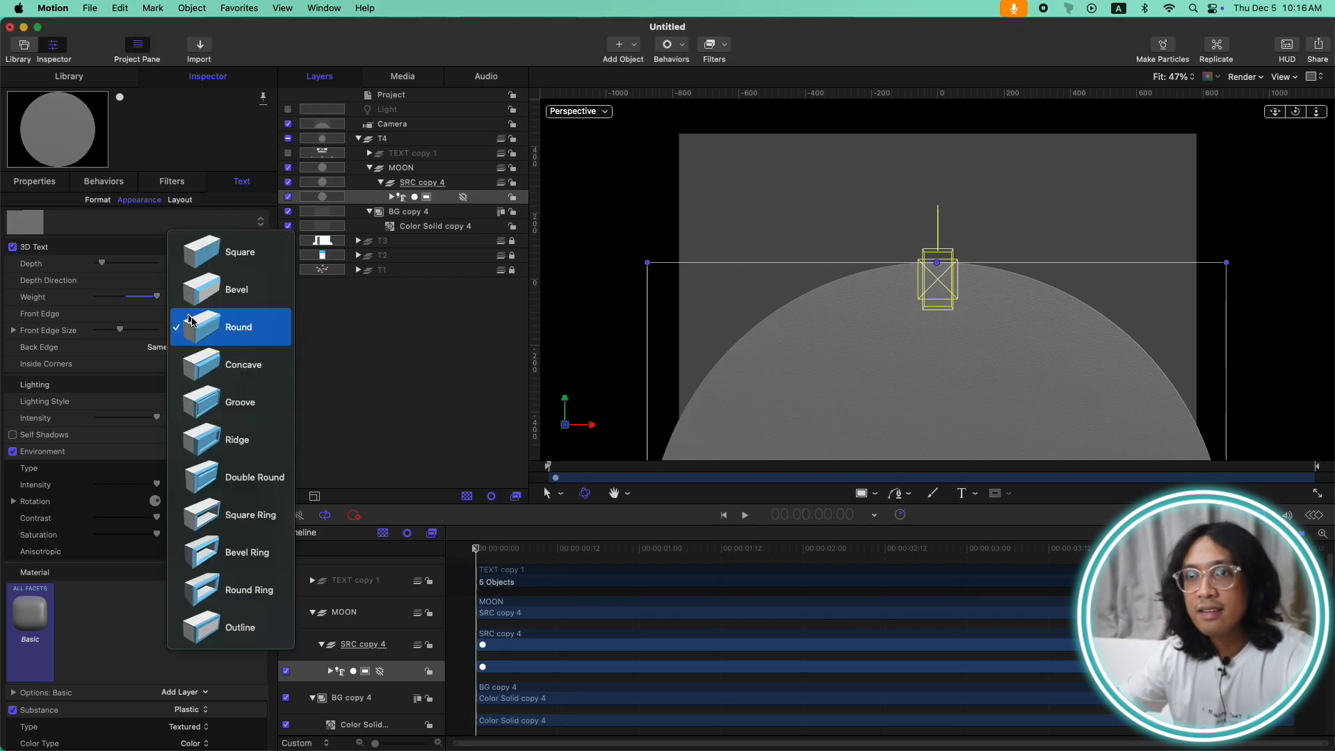
{"action": "left_click", "coordinate": [198, 363]}
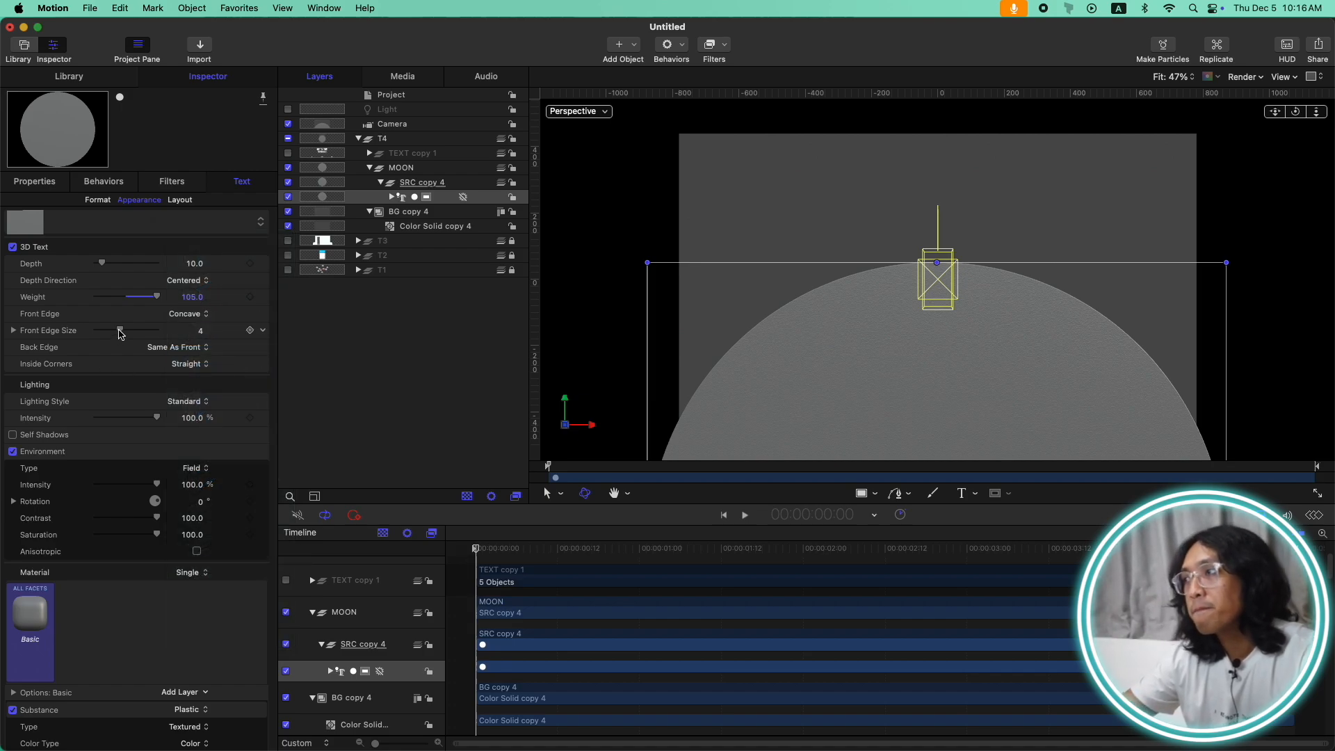
{"action": "left_click_drag", "start_coordinate": [120, 333], "coordinate": [198, 327]}
{"action": "double_click", "coordinate": [198, 332]}
{"action": "type", "text": "15"}
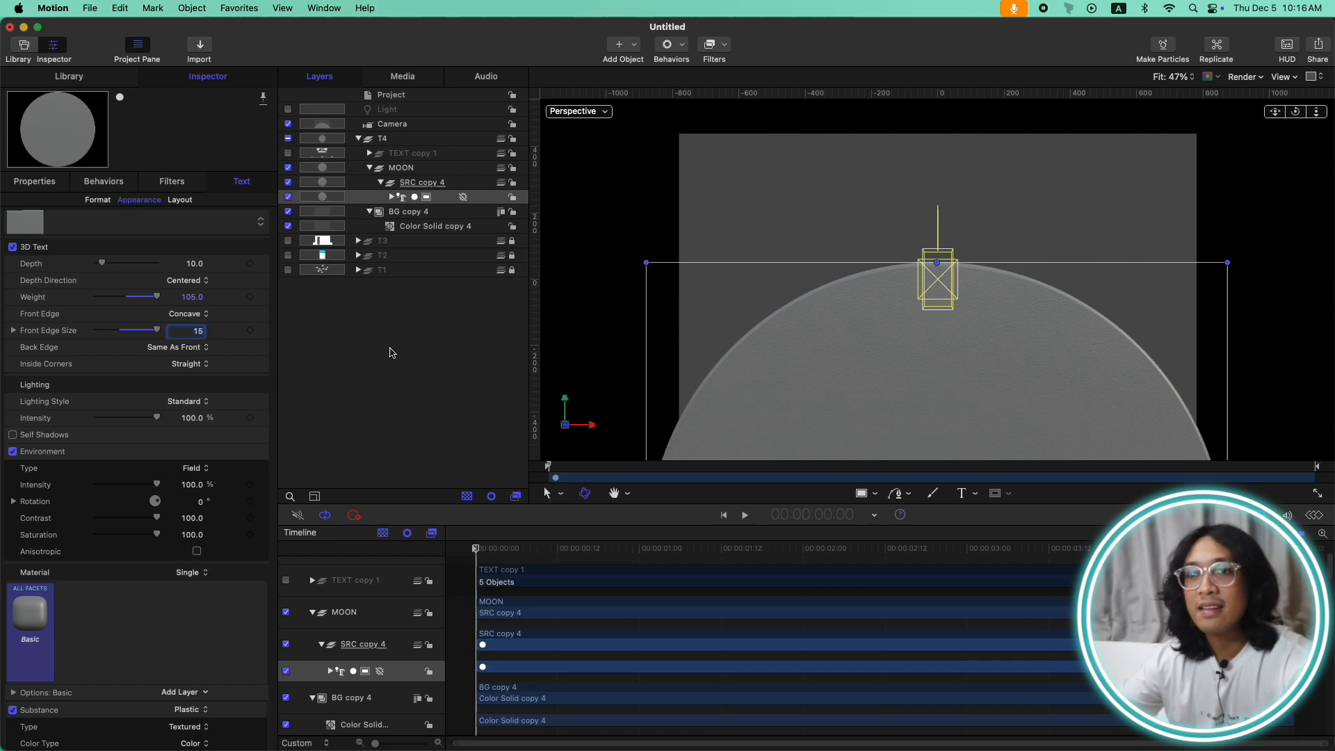
Step: Set the circle's lighting style to Backlit and its environment to Soft Box Above with a rotation of 420°
{"action": "left_click", "coordinate": [201, 403]}
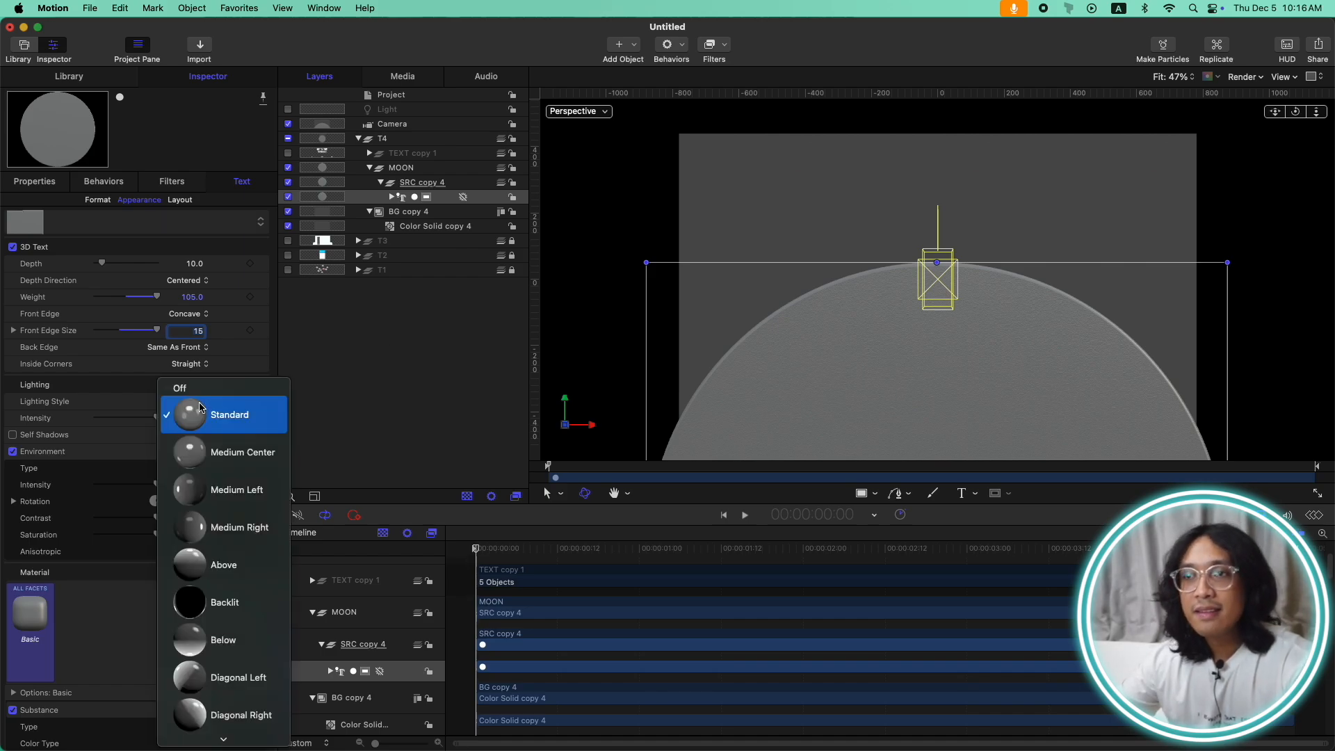
{"action": "left_click", "coordinate": [225, 602]}
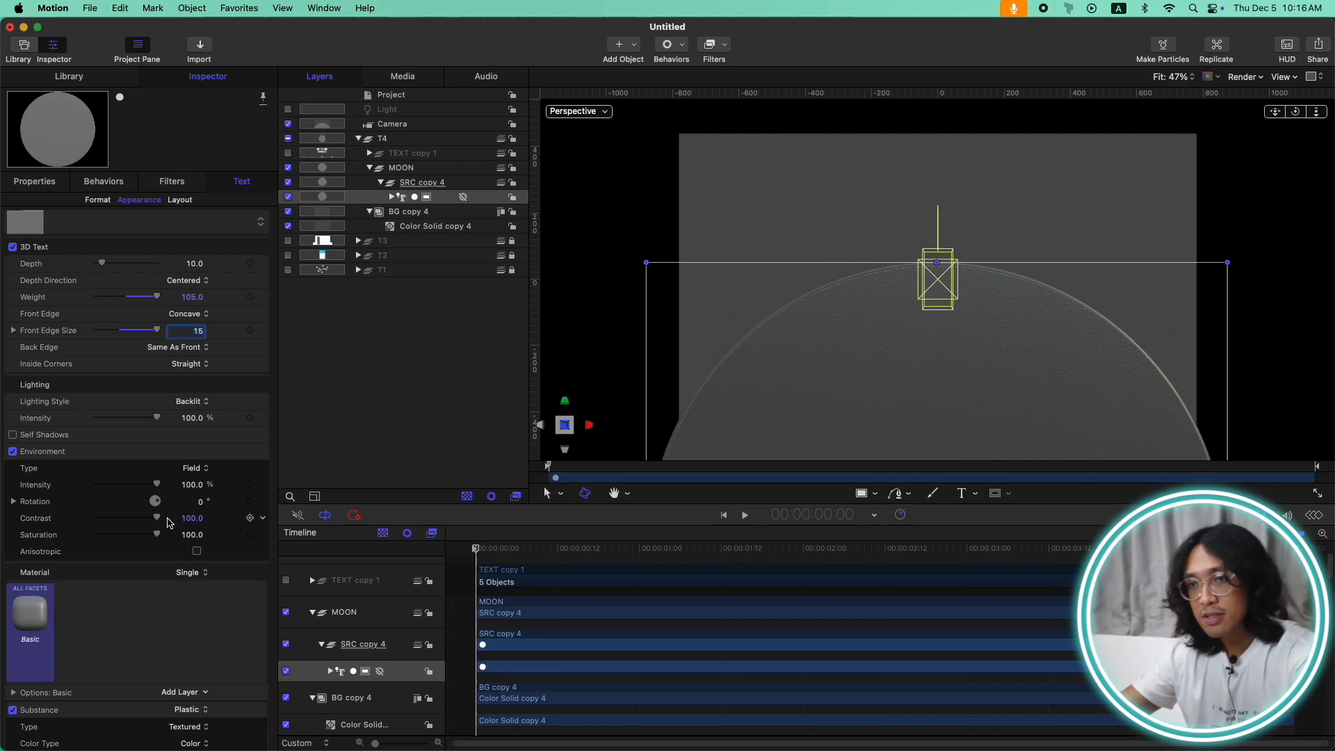
{"action": "left_click", "coordinate": [200, 470]}
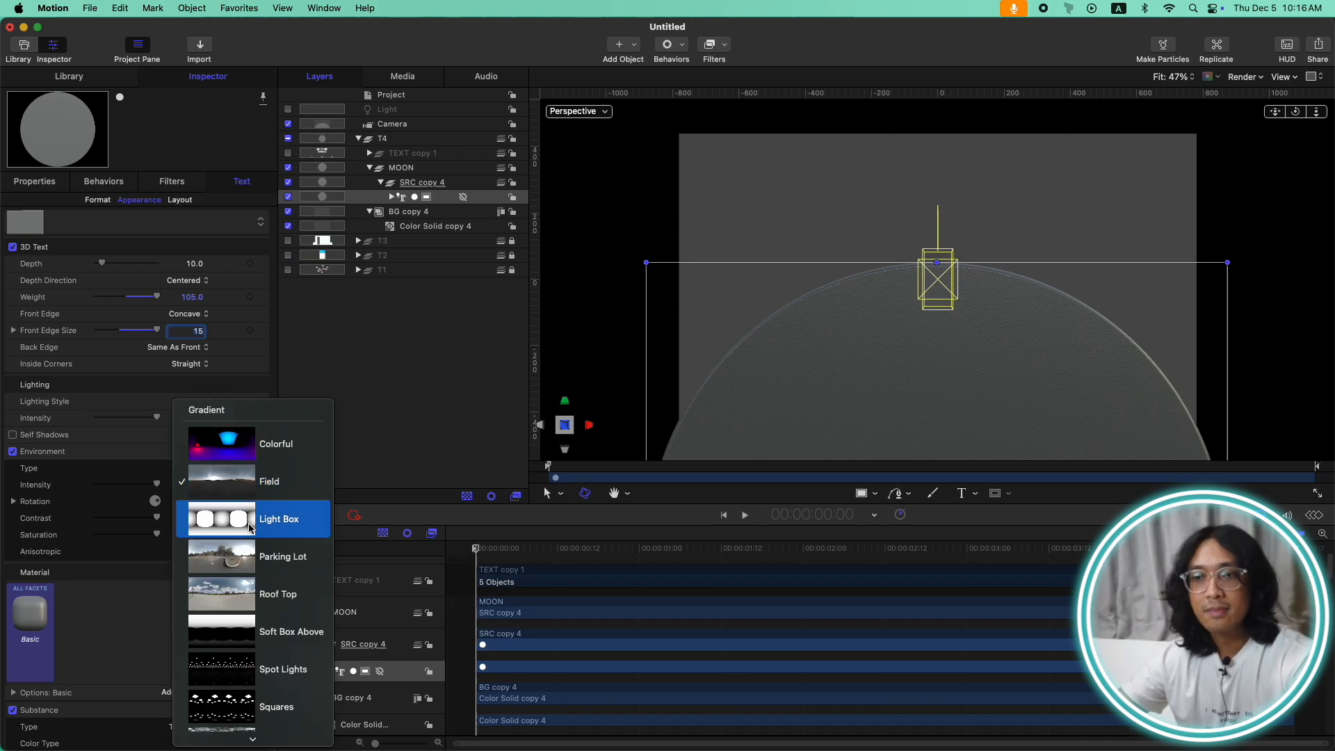
{"action": "left_click", "coordinate": [289, 636]}
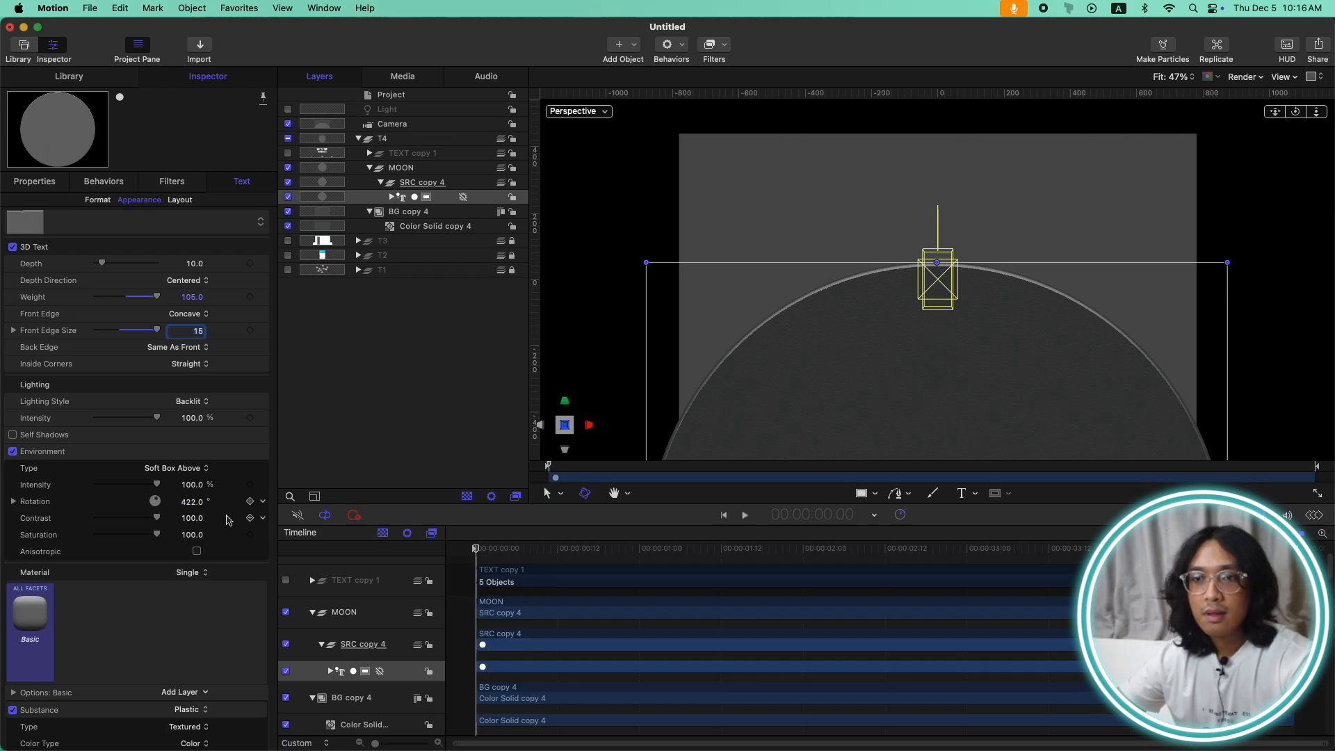
{"action": "double_click", "coordinate": [195, 502]}
{"action": "type", "text": "420"}
{"action": "key", "text": "Return"}
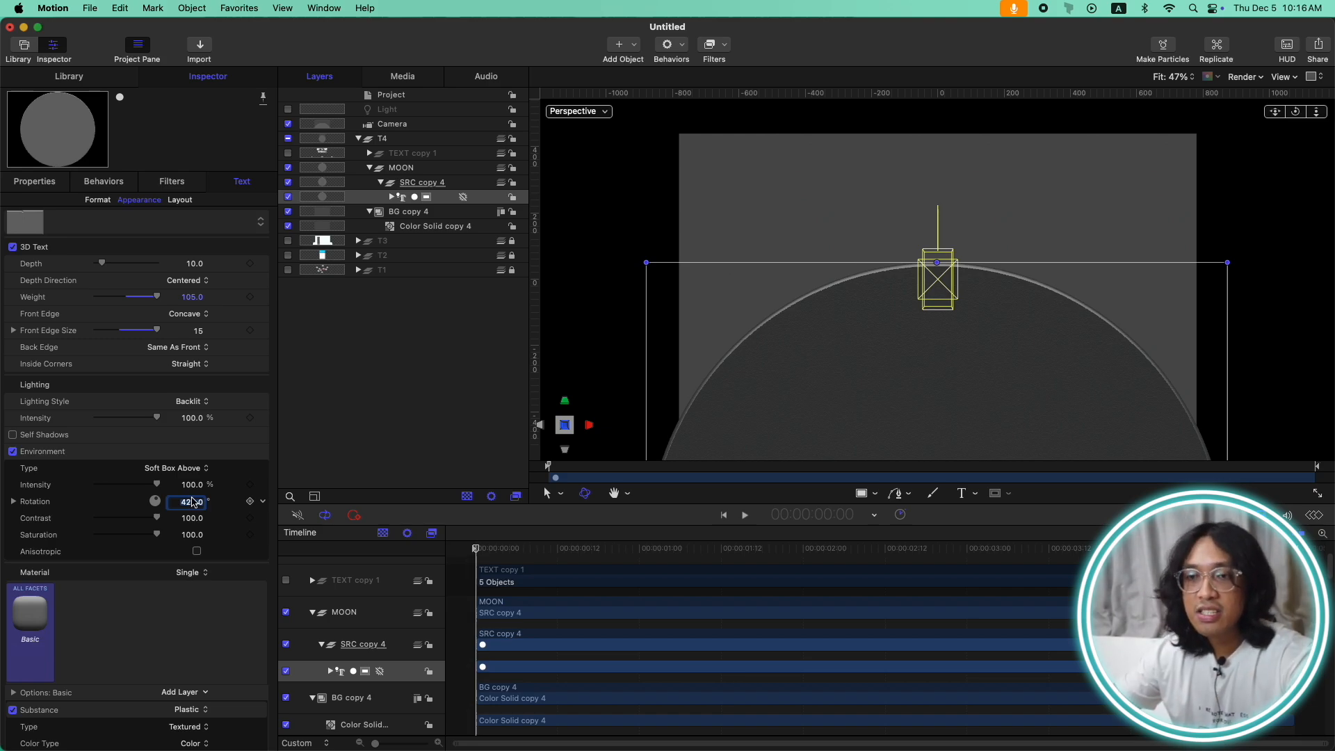
Step: Darken the circle's Plastic substance color to near black
{"action": "scroll", "coordinate": [194, 502], "scroll_direction": "down", "scroll_amount": 5}
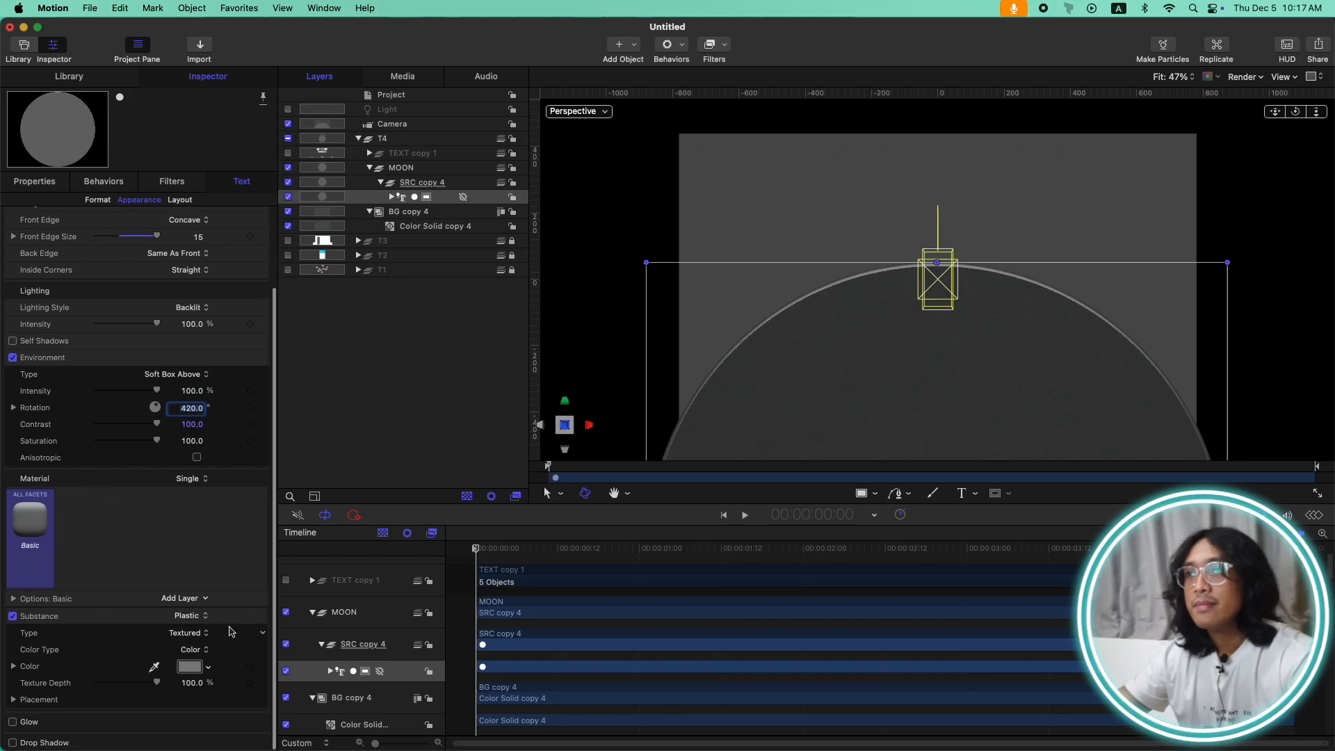
{"action": "left_click", "coordinate": [190, 666]}
{"action": "left_click", "coordinate": [381, 523]}
{"action": "left_click_drag", "start_coordinate": [381, 523], "coordinate": [422, 523]}
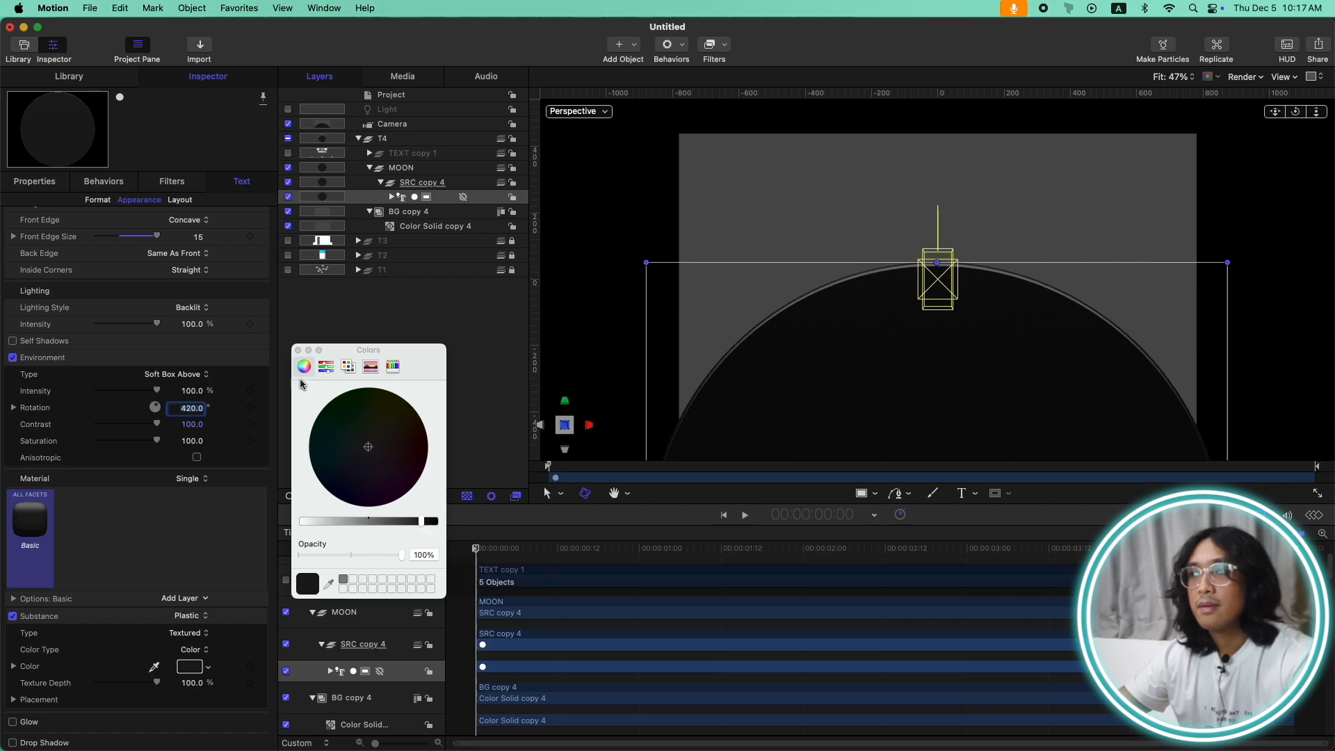
{"action": "left_click", "coordinate": [299, 351]}
Step: Keyframe the moon's Y position to rise from the background's lower edge at the first frame to -1189.11 px at 2:21, and preview the animation
{"action": "left_click", "coordinate": [33, 182]}
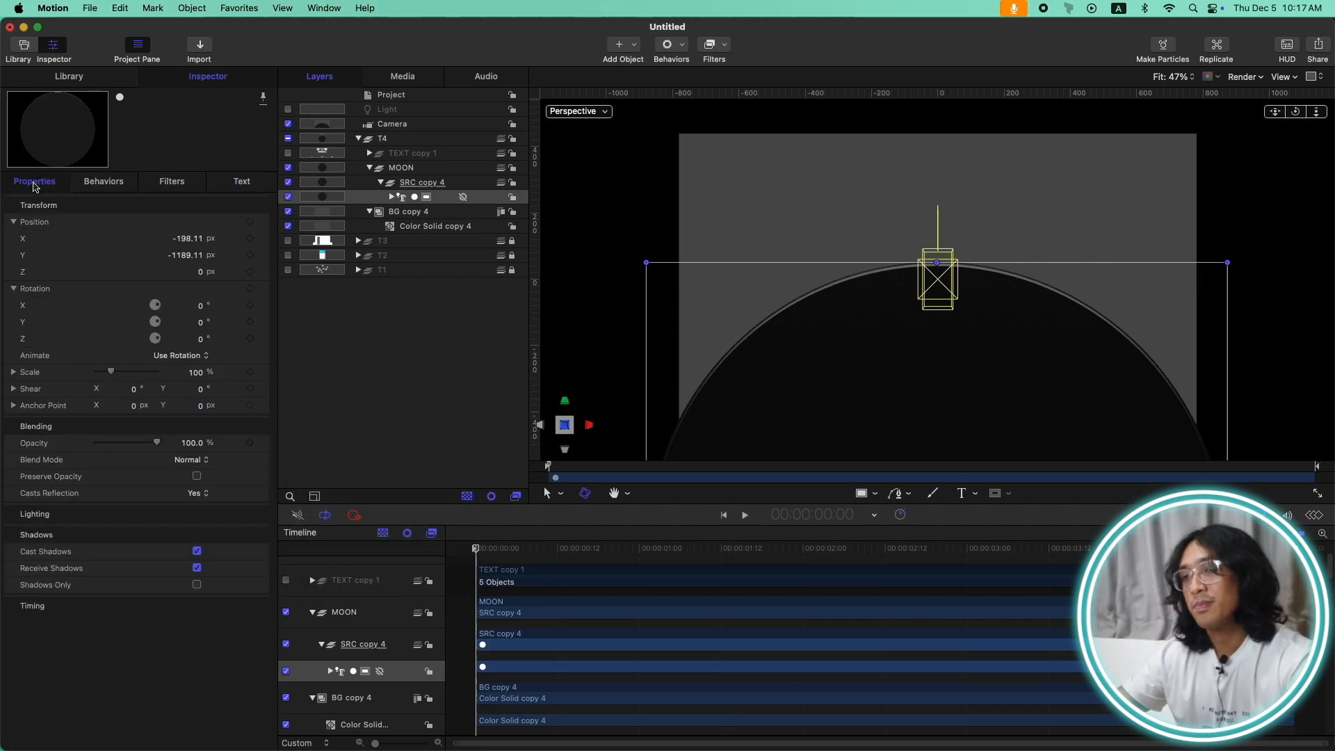
{"action": "left_click", "coordinate": [251, 256]}
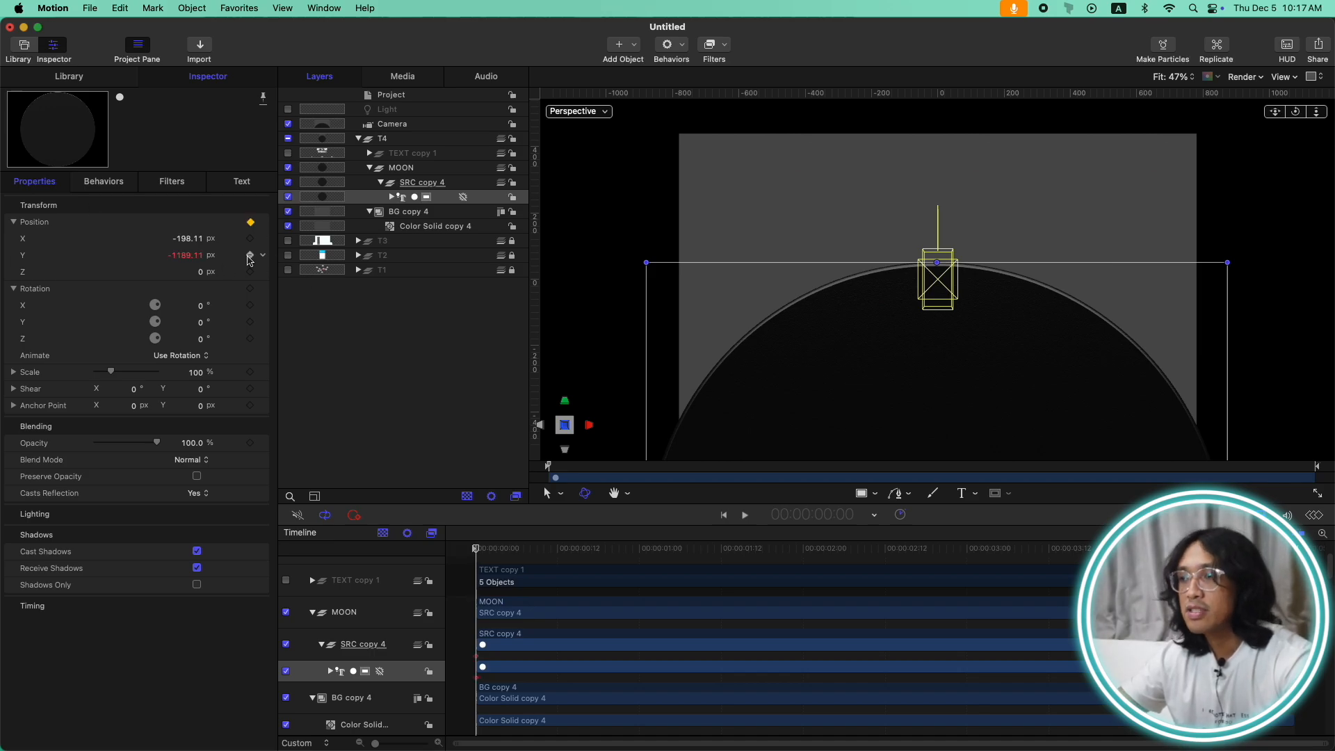
{"action": "left_click", "coordinate": [947, 550]}
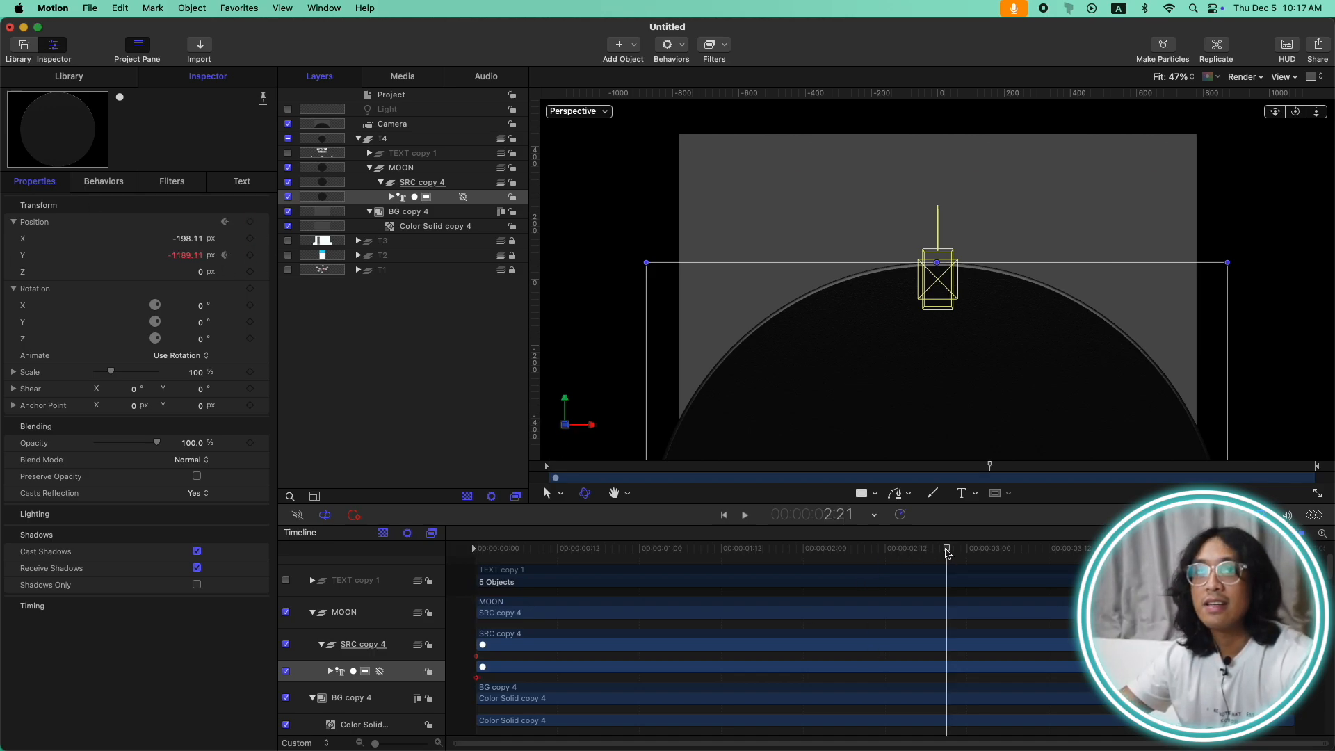
{"action": "left_click", "coordinate": [250, 255]}
{"action": "left_click", "coordinate": [225, 255]}
{"action": "mouse_move", "coordinate": [186, 256]}
{"action": "left_mouse_down"}
{"action": "mouse_move", "coordinate": [186, 382]}
{"action": "mouse_move", "coordinate": [187, 259]}
{"action": "left_mouse_up"}
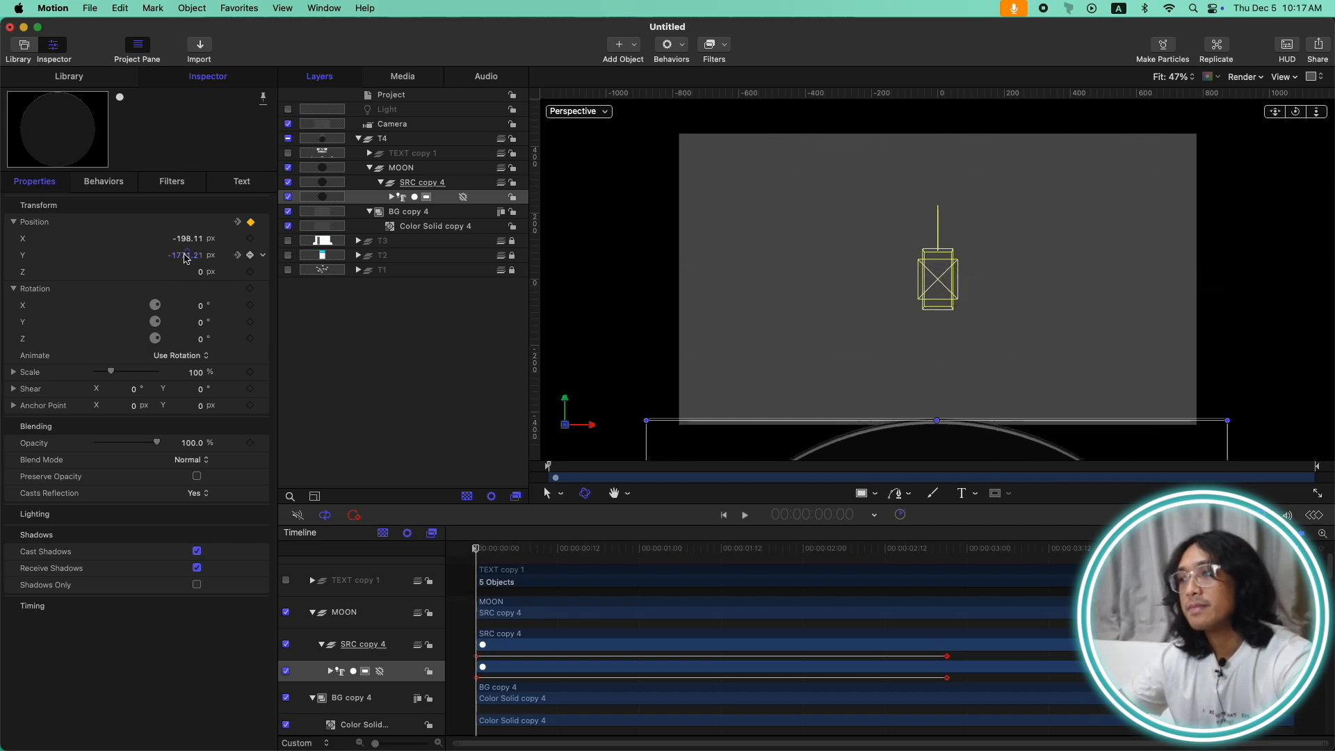
{"action": "key", "text": "space"}
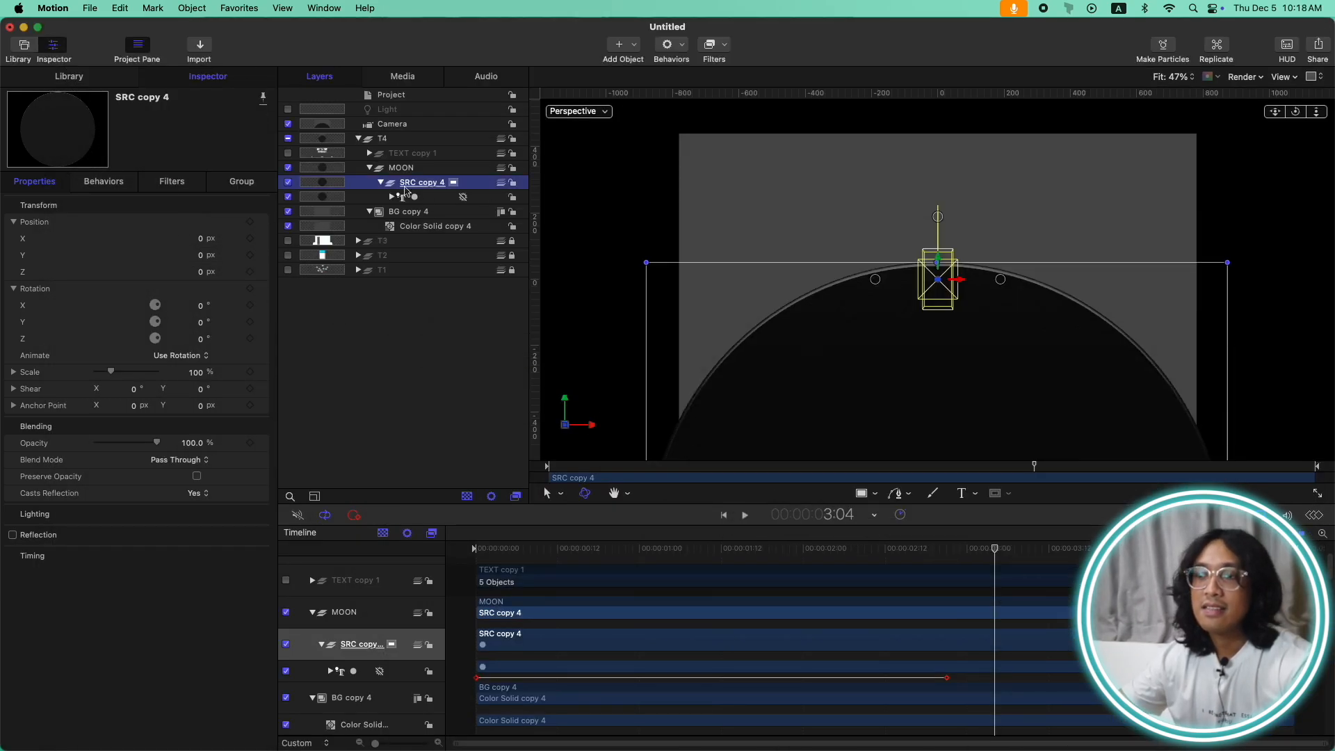
{"action": "key", "text": "Home"}
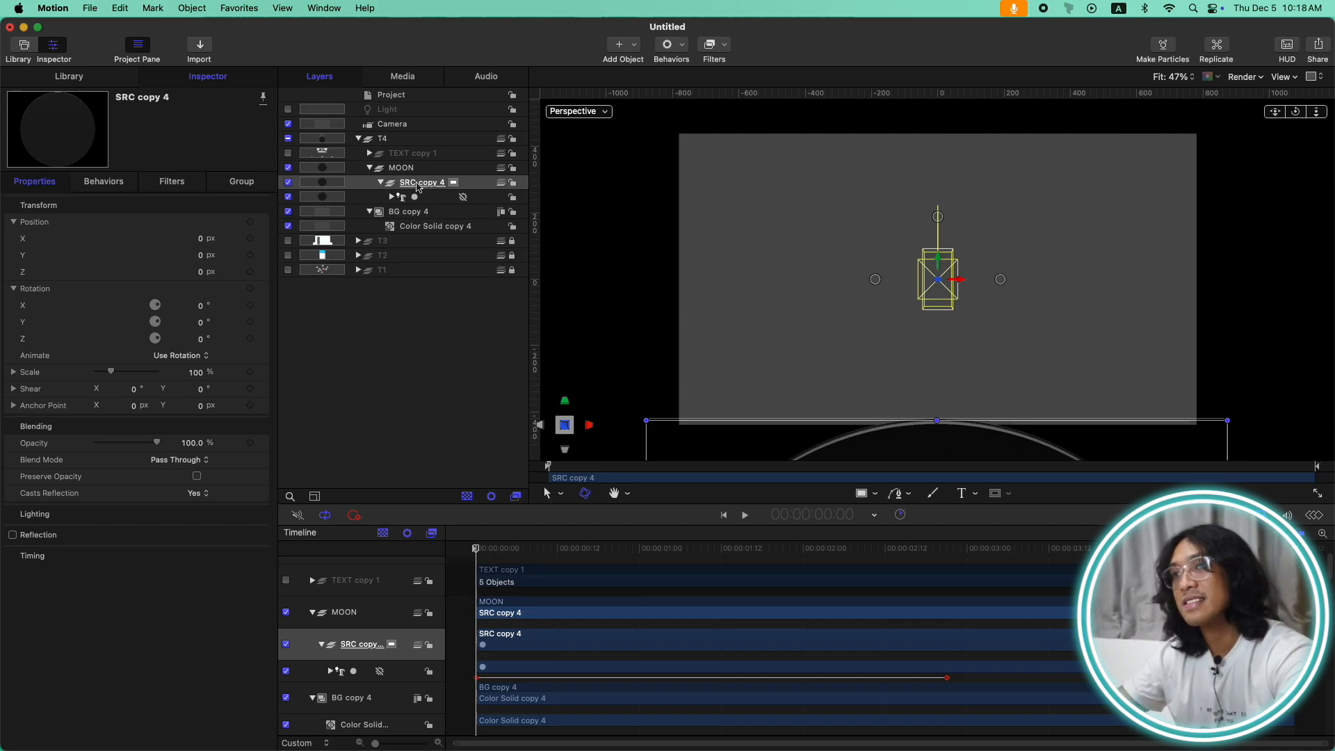
Step: Clone the SRC copy 4 moon group and keyframe the clone's Y position at 2245 px at the first frame and 2:21
{"action": "key", "text": "k"}
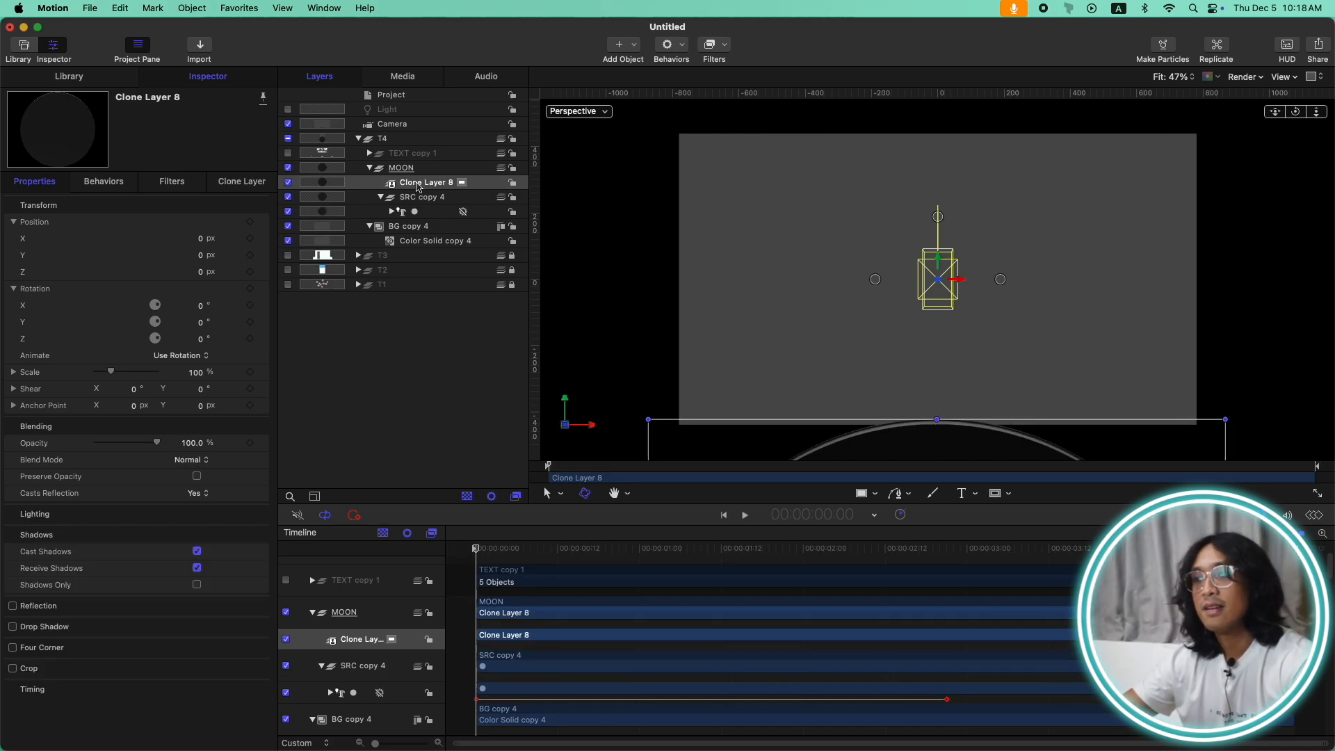
{"action": "left_click_drag", "start_coordinate": [486, 553], "coordinate": [947, 515]}
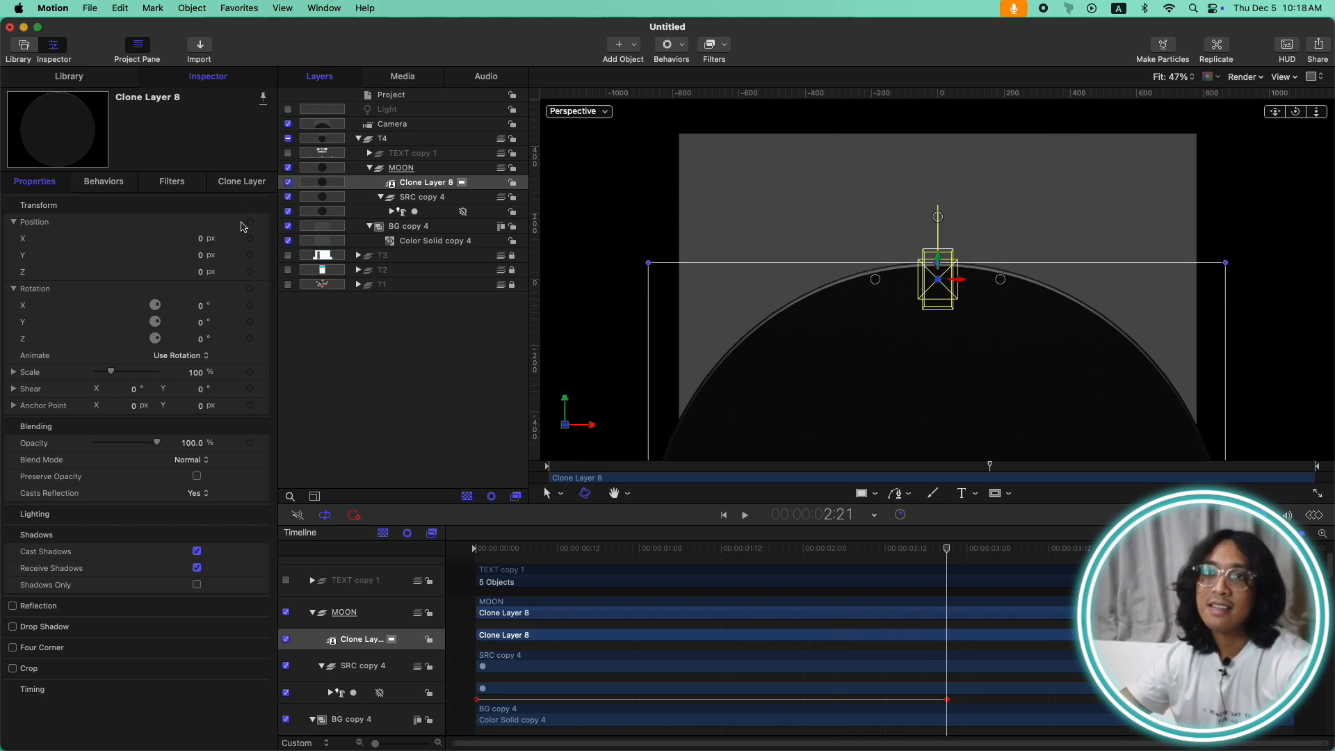
{"action": "left_click_drag", "start_coordinate": [201, 258], "coordinate": [393, 259]}
{"action": "key", "text": "Home"}
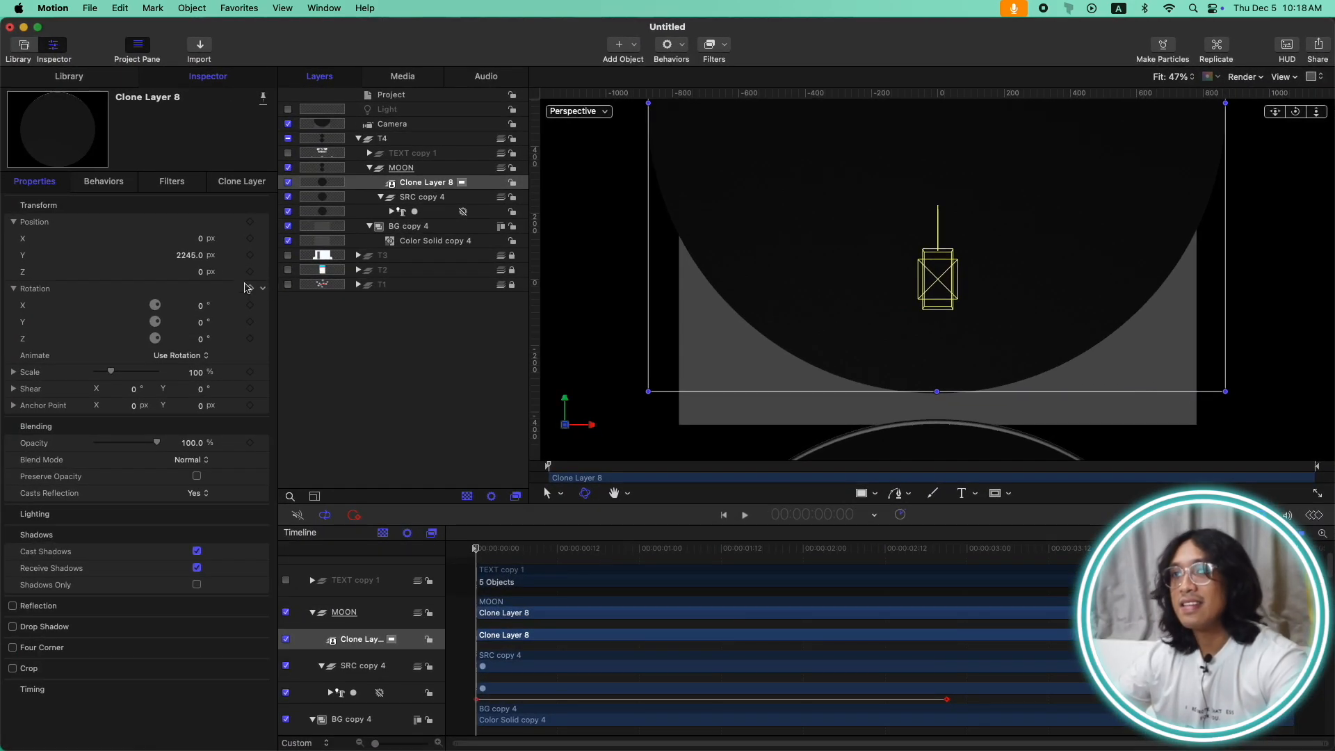
{"action": "left_click", "coordinate": [943, 550]}
{"action": "left_click", "coordinate": [250, 256]}
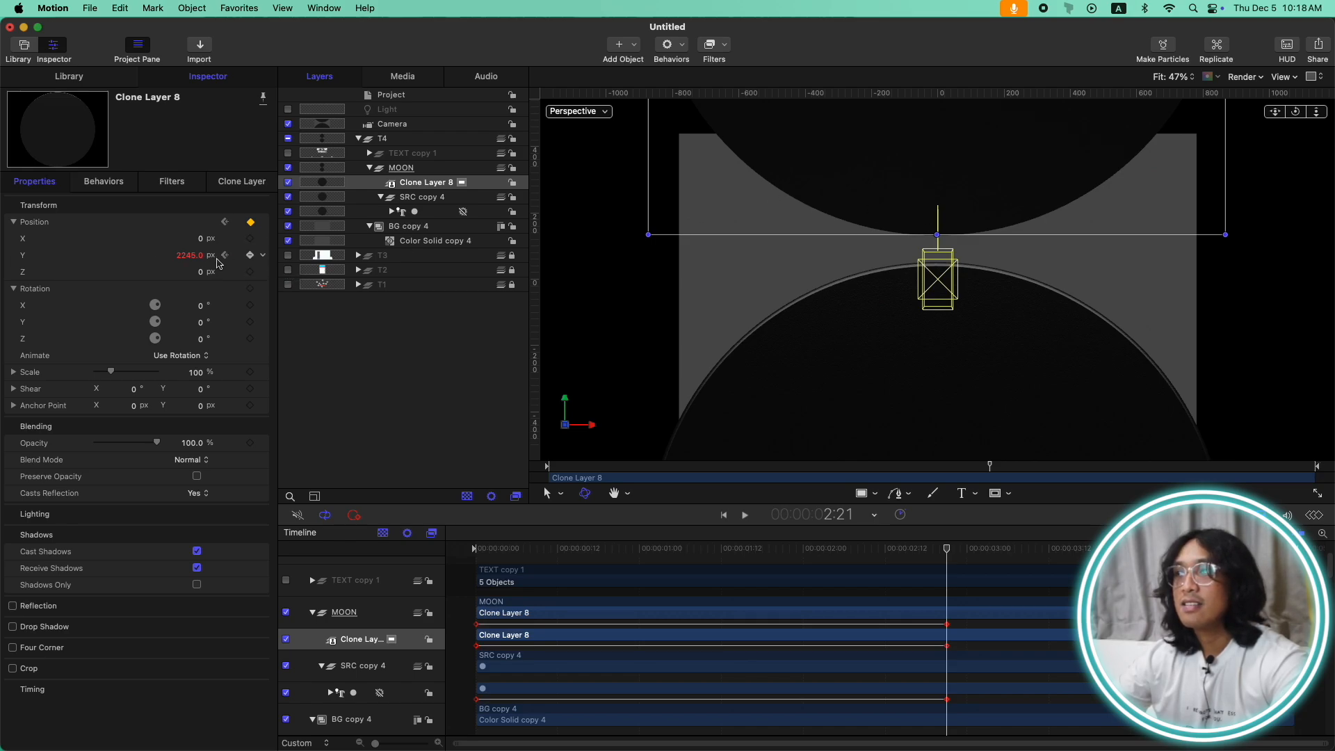
Step: Set the clone's Y position at the first-frame keyframe to 3239 px and preview the animation
{"action": "left_click", "coordinate": [224, 256]}
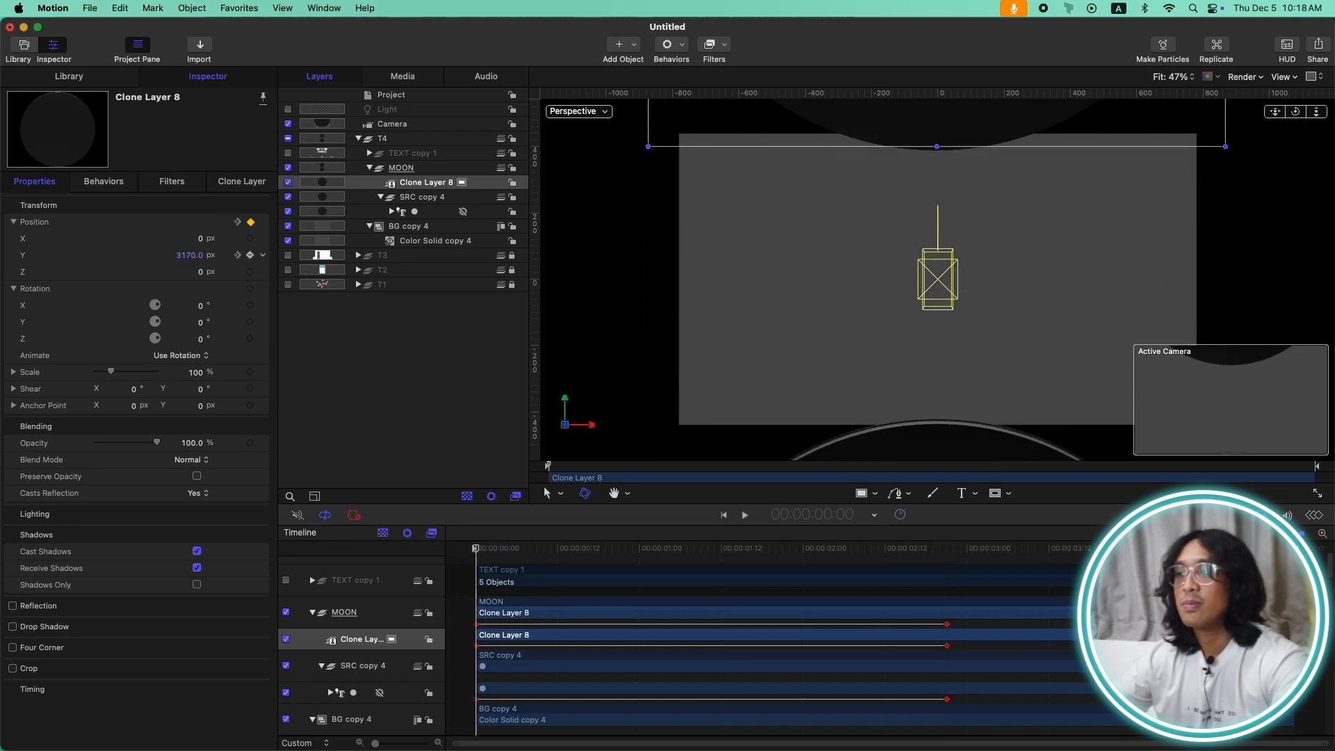
{"action": "left_click_drag", "start_coordinate": [189, 255], "coordinate": [196, 259]}
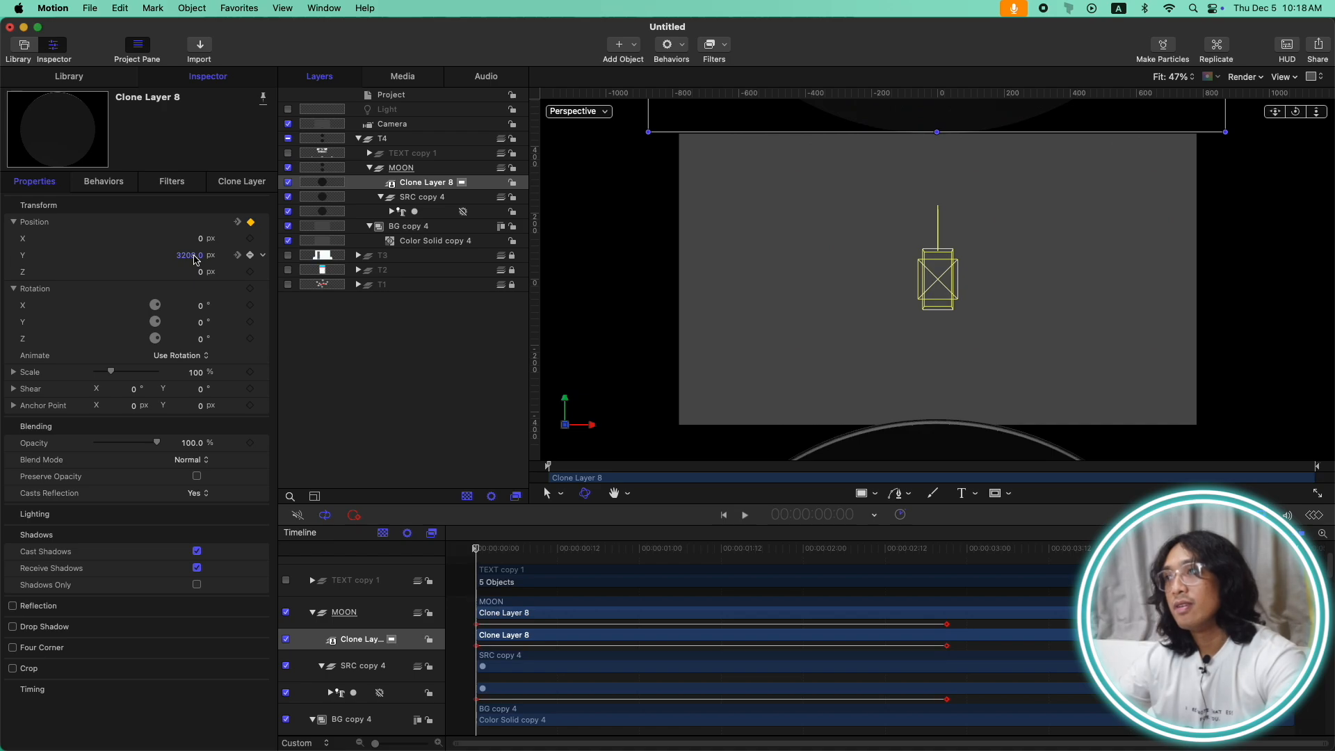
{"action": "key", "text": "space"}
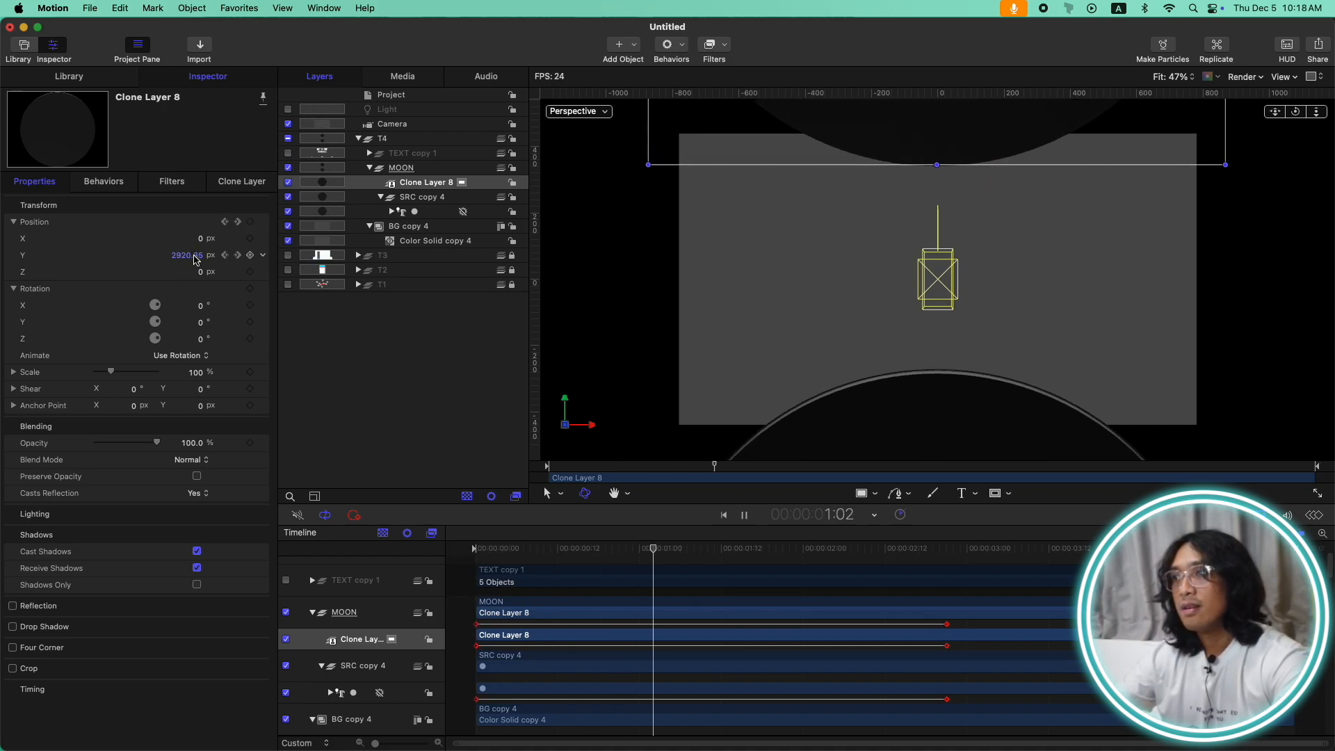
{"action": "key", "text": "space"}
Step: Through the Active Camera view, lower the source moon's Y position at 2:21 to about -1300 px and preview the animation
{"action": "left_click", "coordinate": [596, 112]}
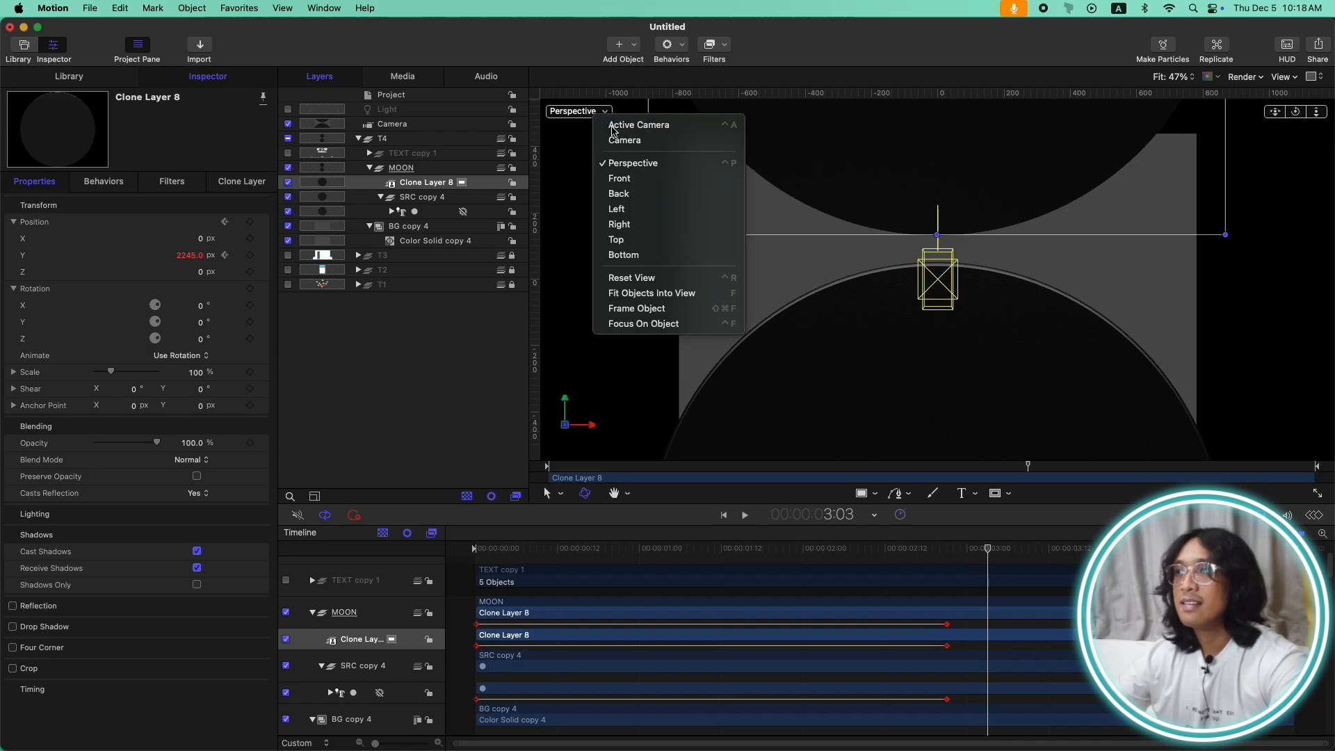
{"action": "left_click", "coordinate": [638, 125]}
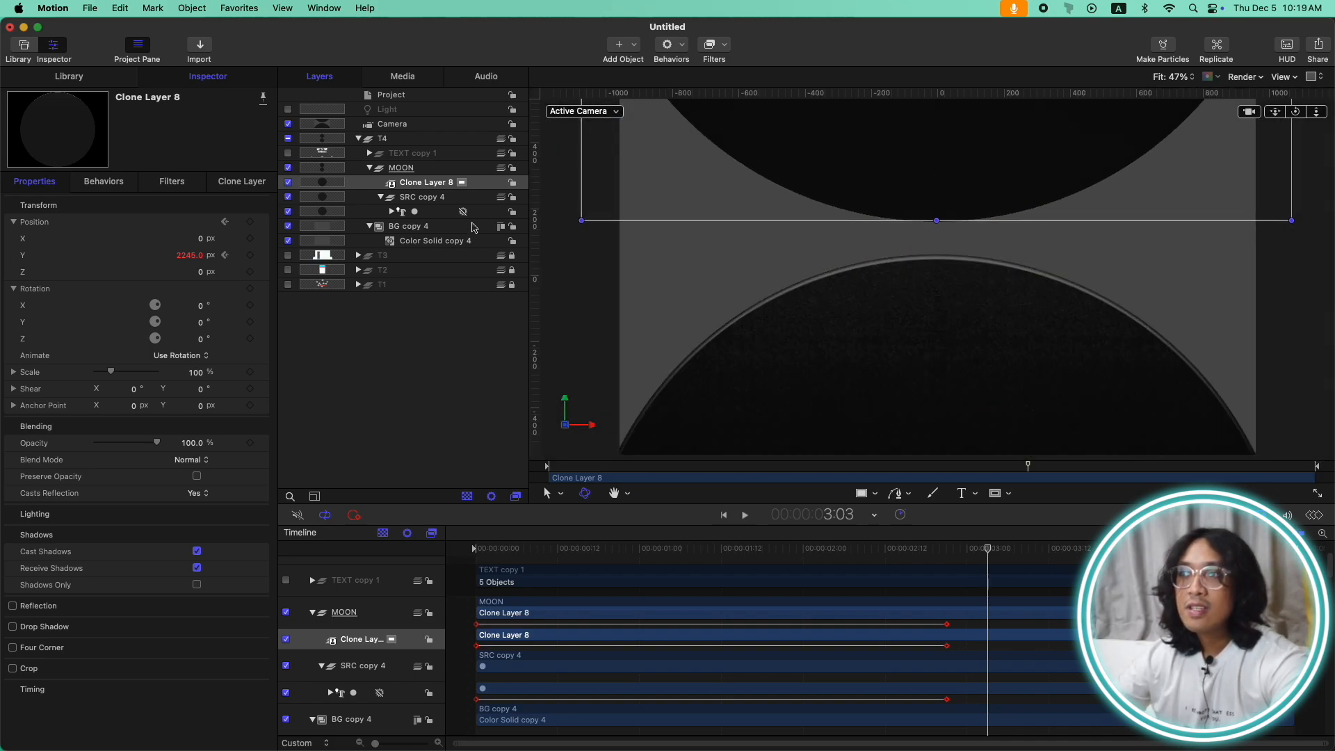
{"action": "left_click", "coordinate": [421, 216]}
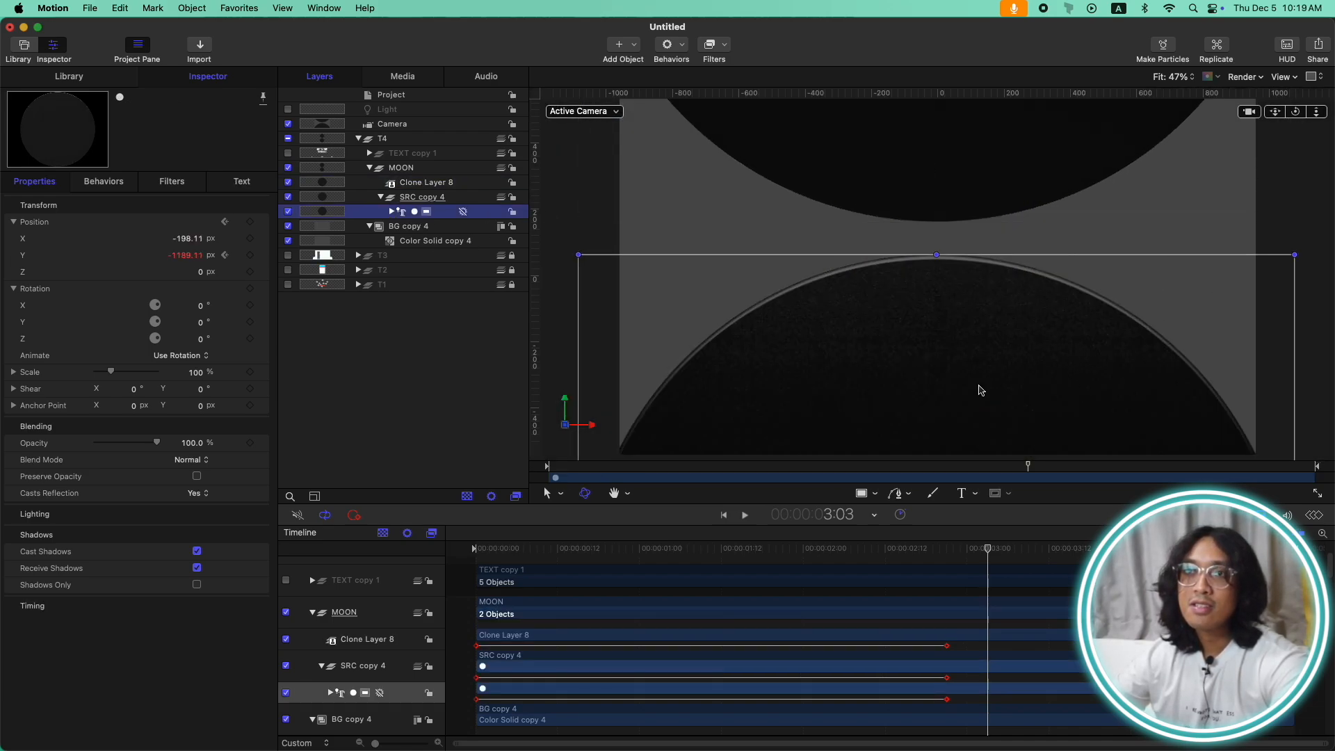
{"action": "left_click", "coordinate": [225, 256]}
{"action": "left_click", "coordinate": [187, 255]}
{"action": "left_click_drag", "start_coordinate": [188, 256], "coordinate": [186, 262]}
{"action": "left_click", "coordinate": [470, 447]}
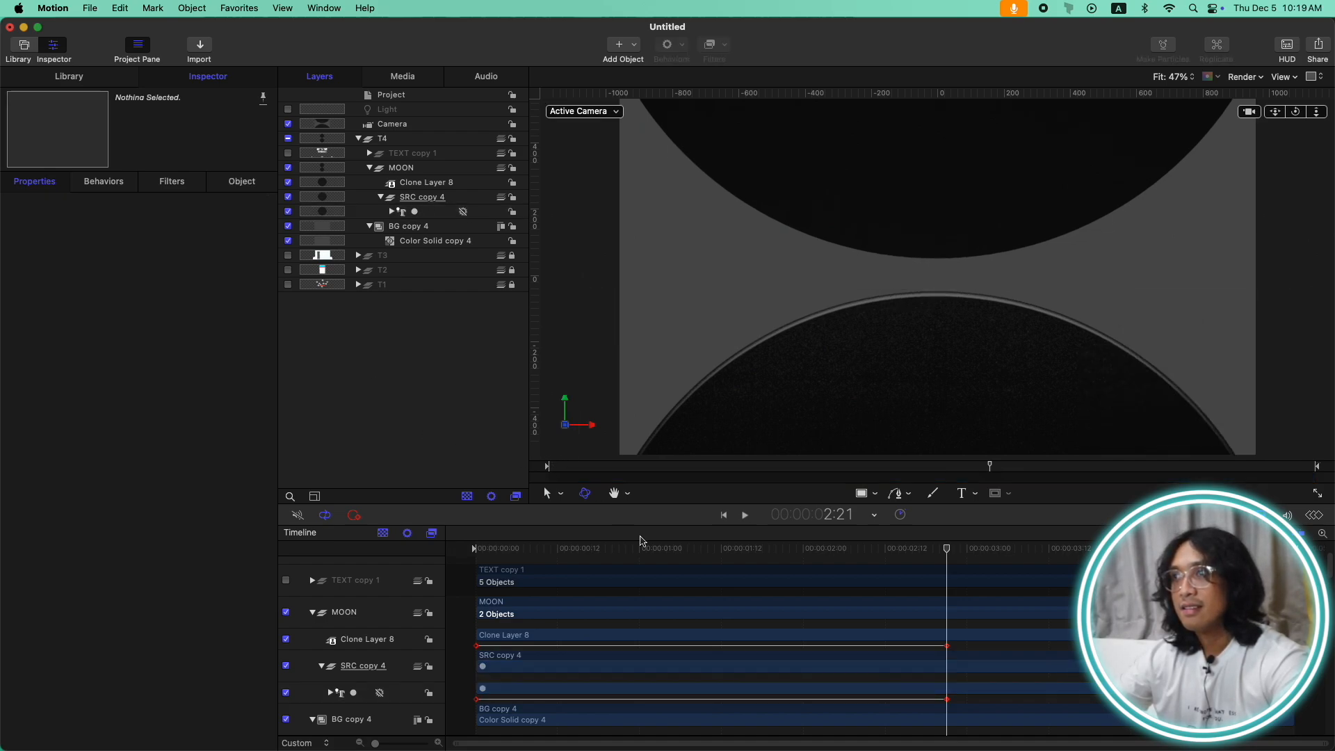
{"action": "left_click_drag", "start_coordinate": [654, 549], "coordinate": [359, 541]}
{"action": "key", "text": "space"}
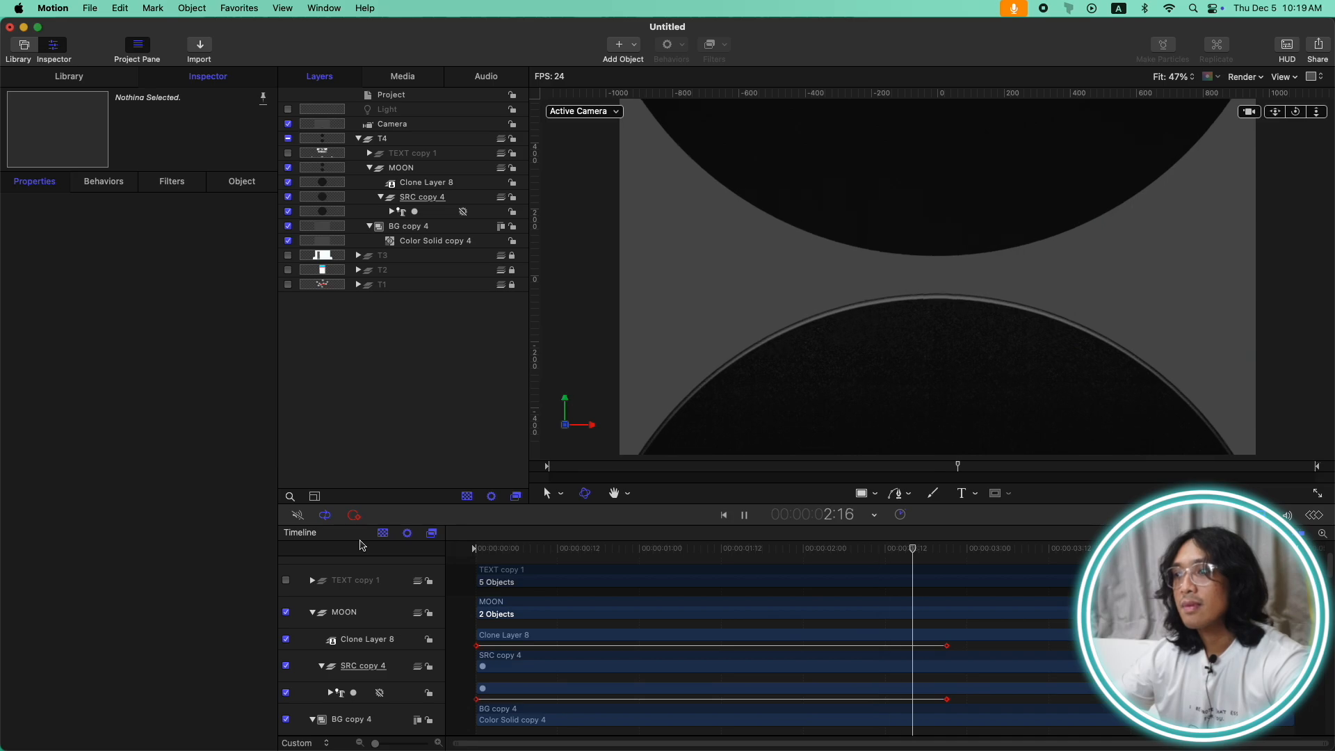
{"action": "key", "text": "space"}
Step: Adjust the source moon's first-frame Y position to about -1800 px so the clone starts outside the frame, and preview the animation
{"action": "left_click_drag", "start_coordinate": [974, 549], "coordinate": [946, 544]}
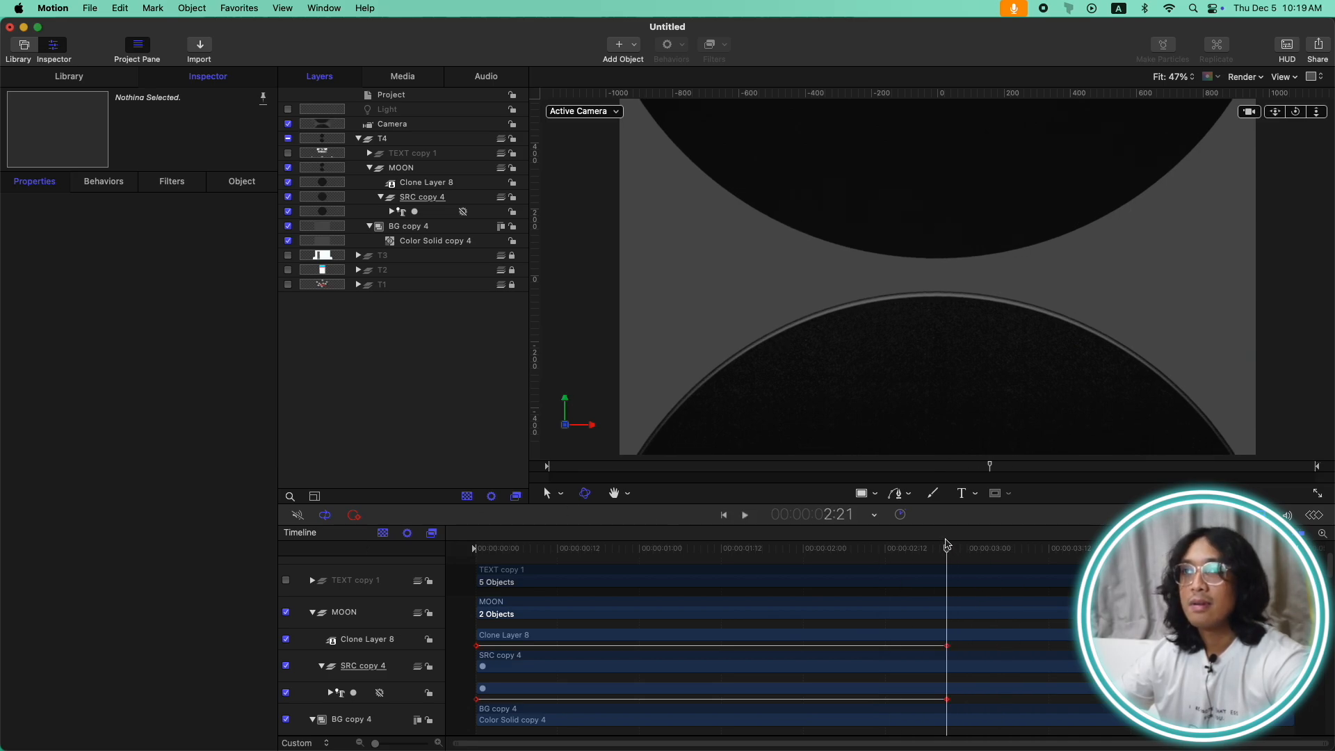
{"action": "left_click", "coordinate": [432, 212]}
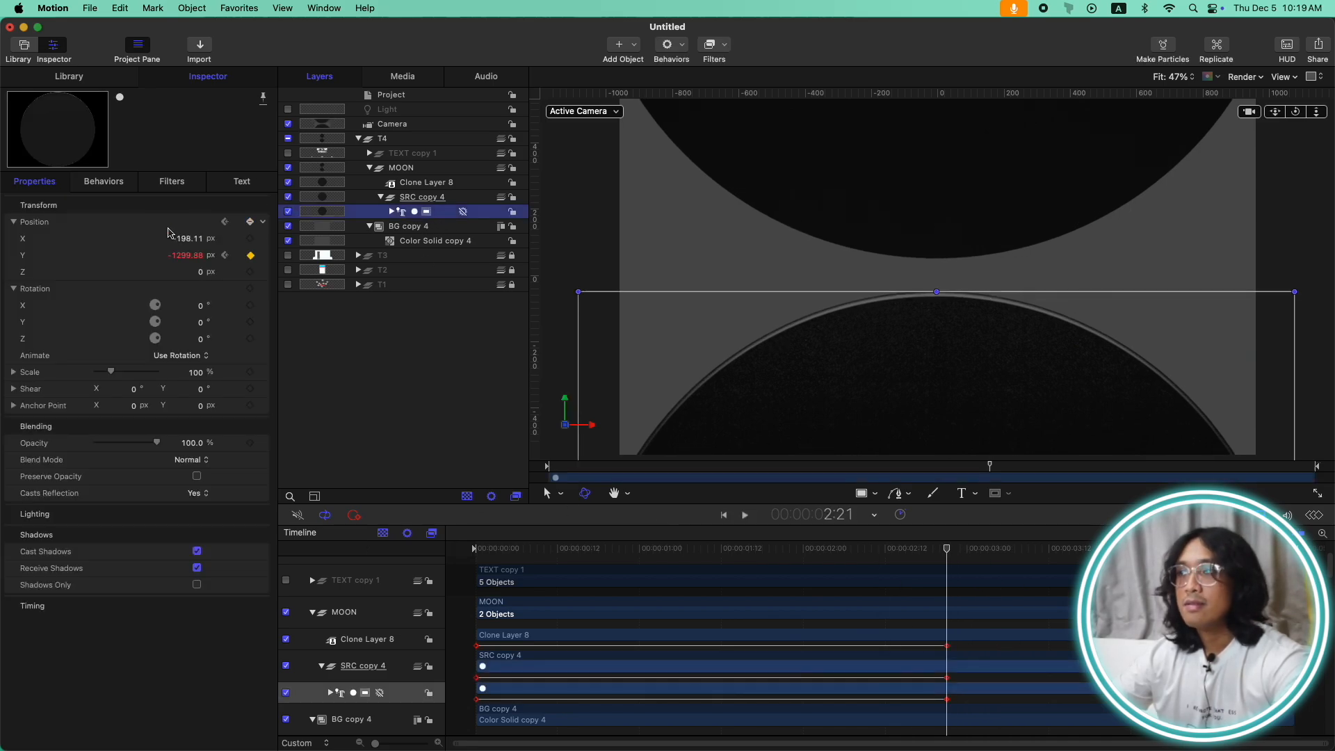
{"action": "left_click", "coordinate": [228, 256]}
{"action": "left_click_drag", "start_coordinate": [179, 262], "coordinate": [174, 263]}
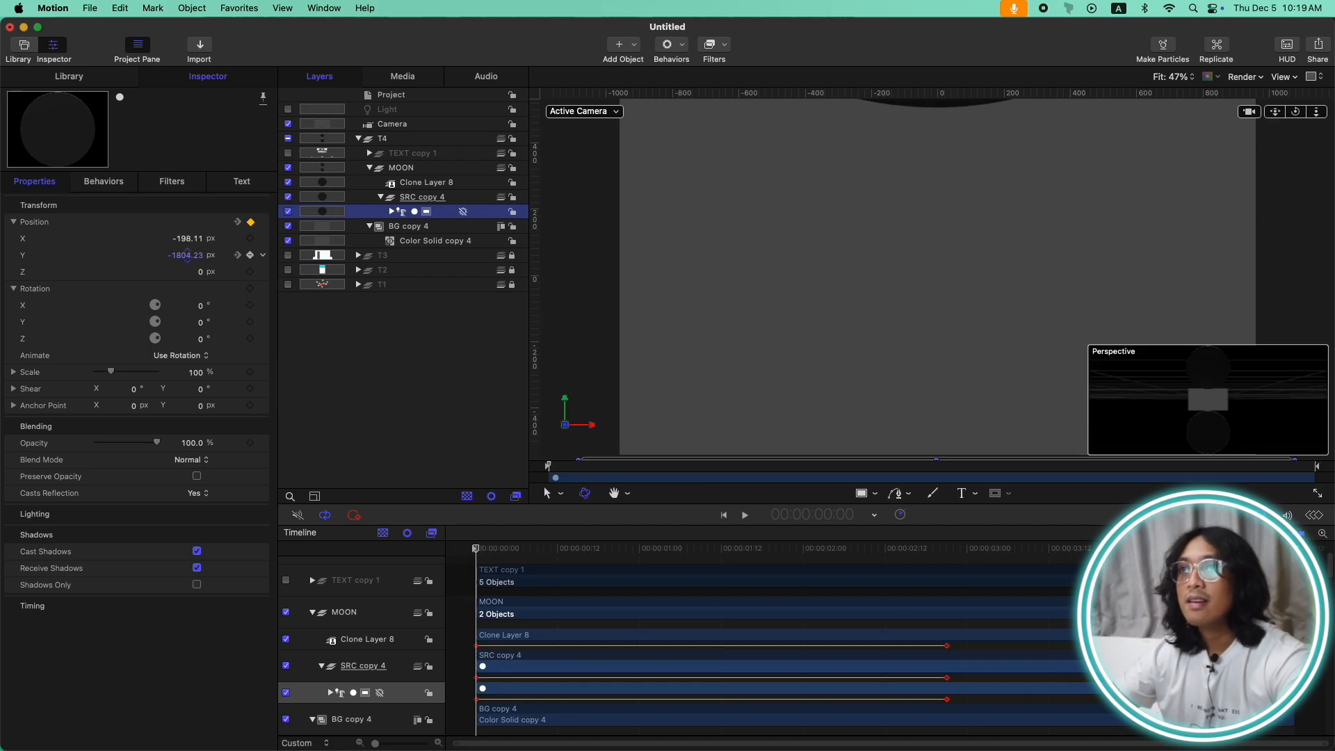
{"action": "left_click", "coordinate": [444, 185]}
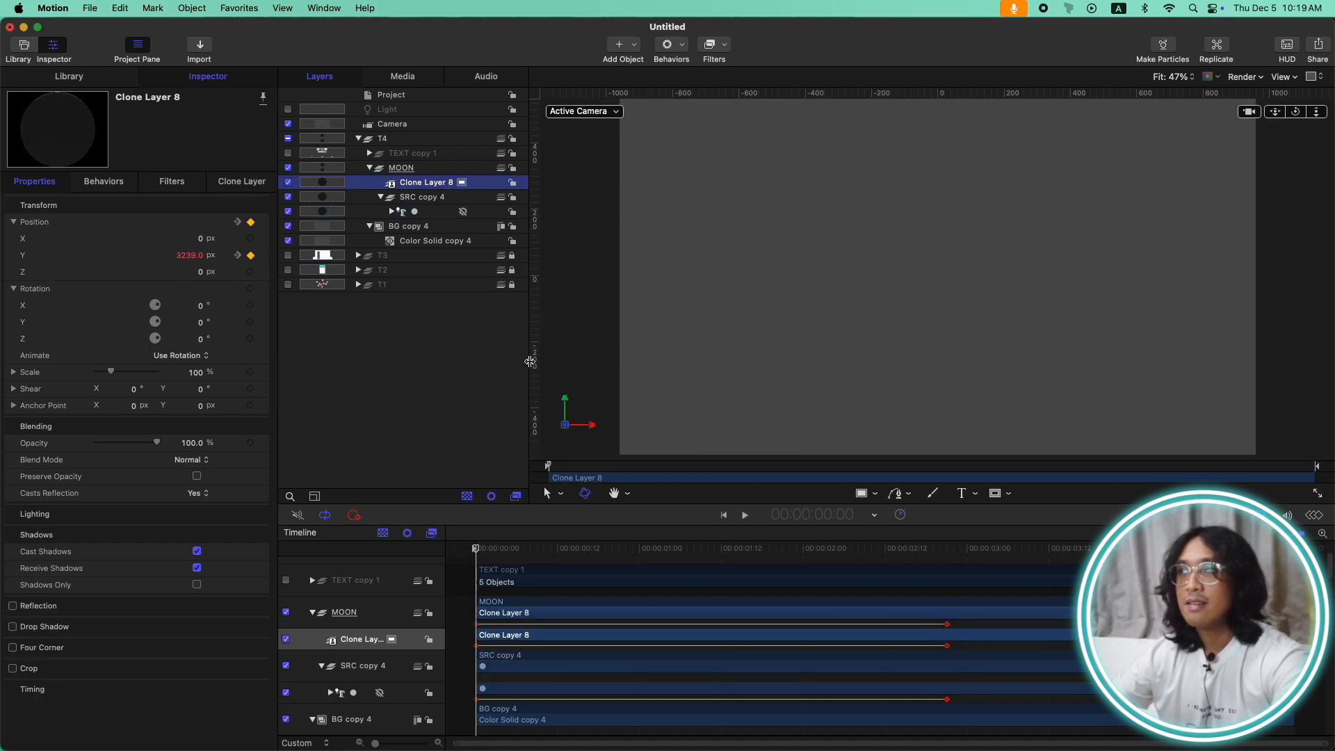
{"action": "key", "text": "space"}
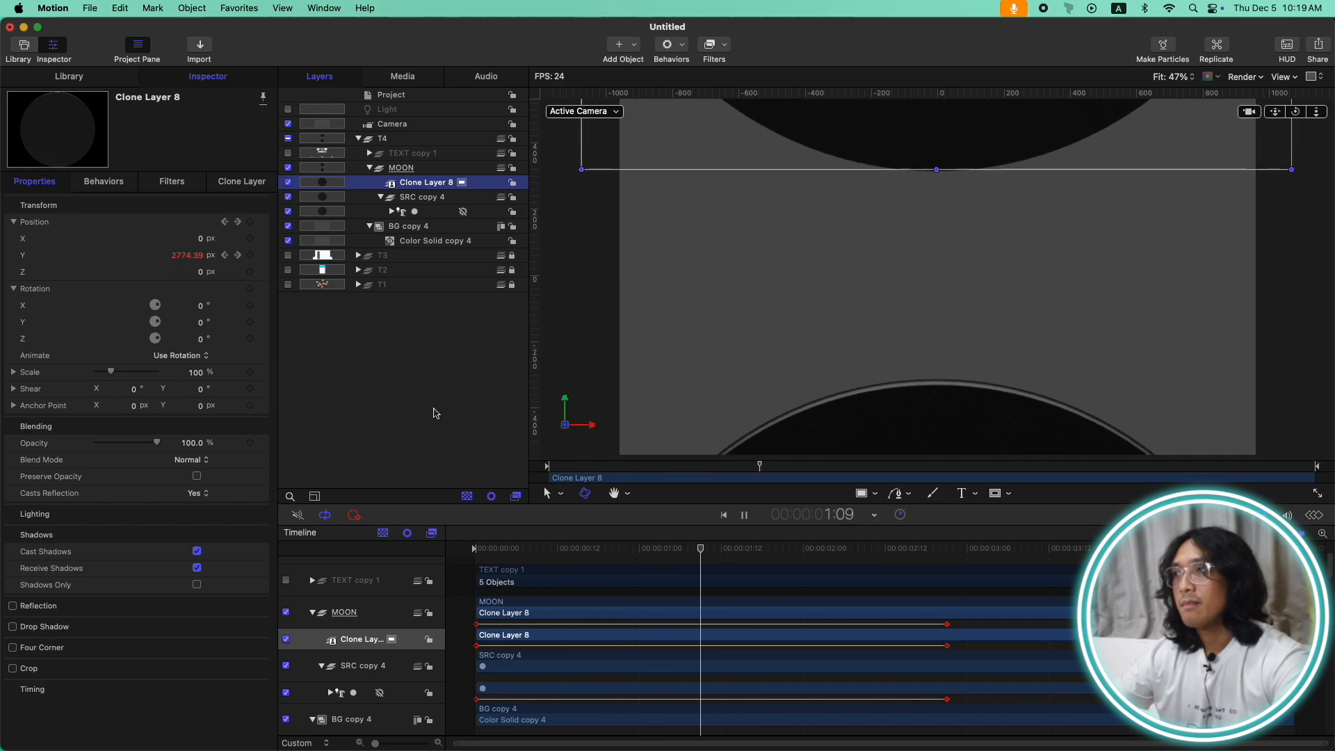
{"action": "key", "text": "space"}
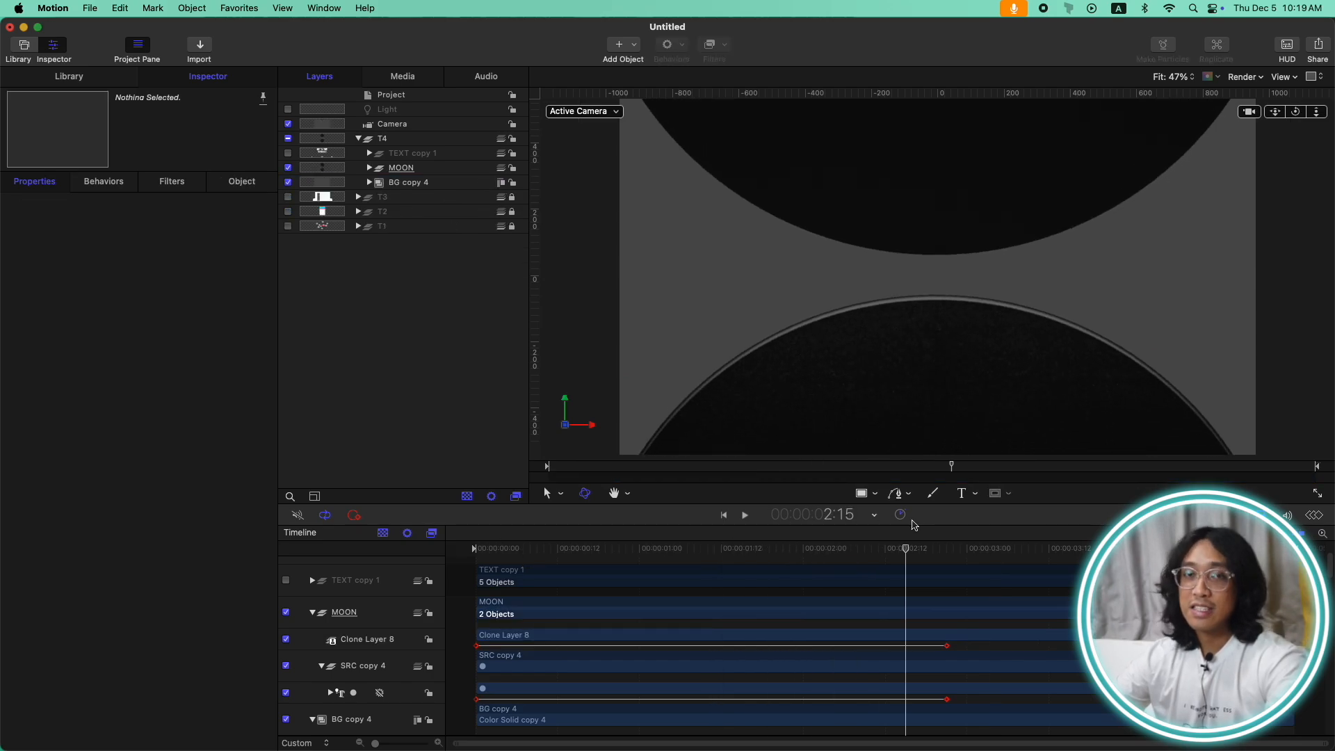
{"action": "key", "text": "space"}
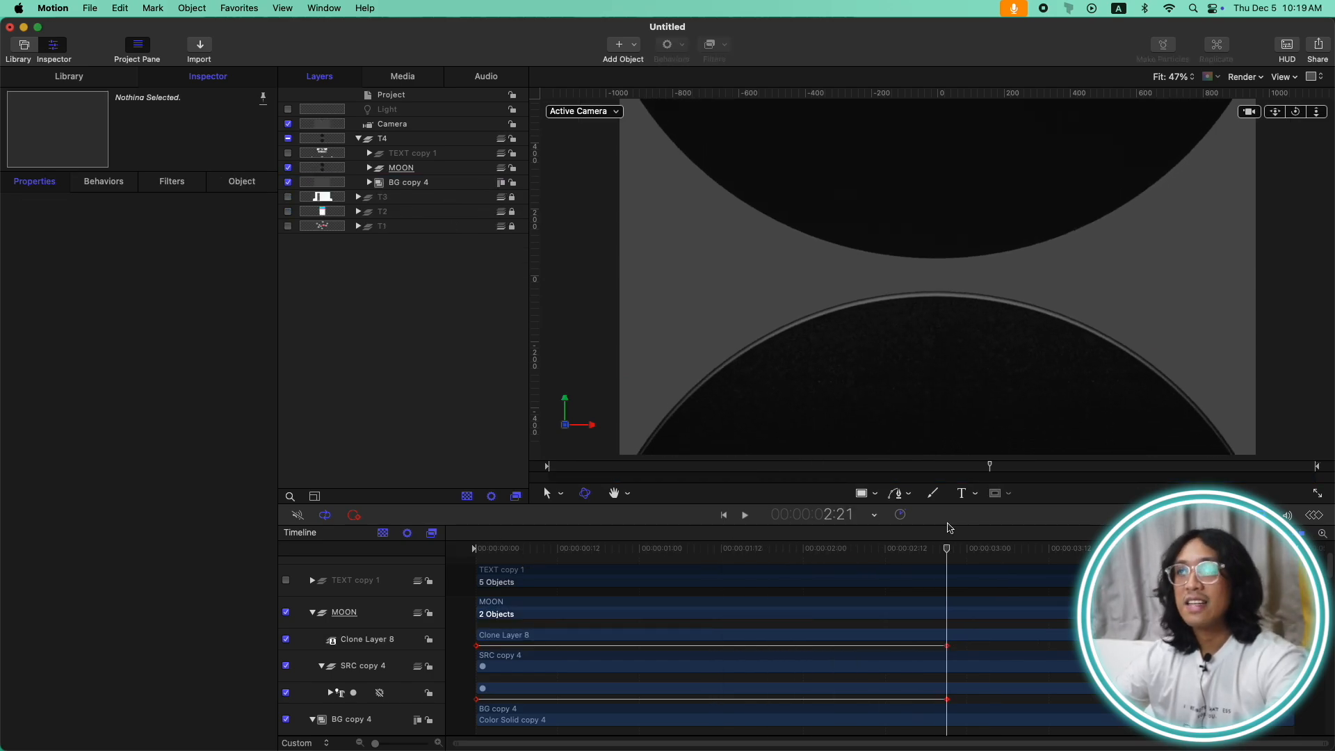
Step: Add a point light with shadows enabled and raise its intensity to 400%
{"action": "left_click_drag", "start_coordinate": [605, 549], "coordinate": [348, 496]}
{"action": "left_click", "coordinate": [630, 45]}
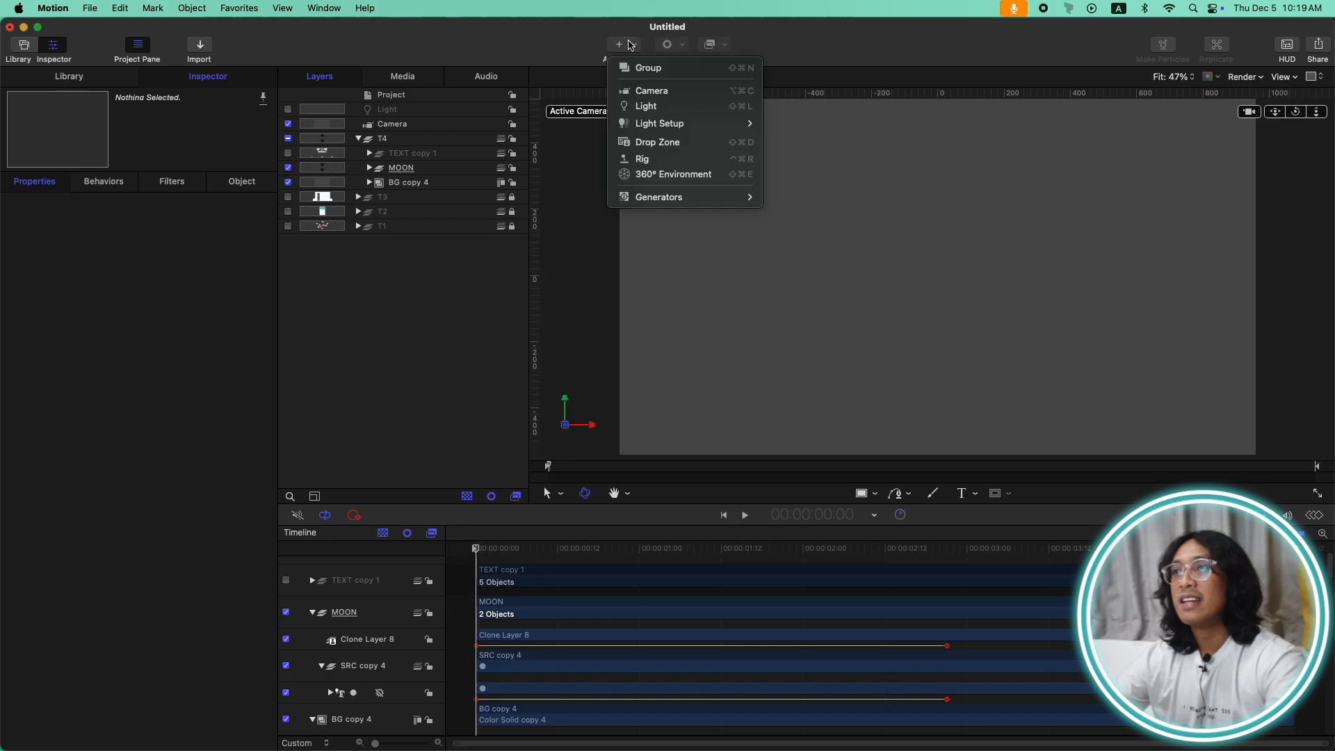
{"action": "left_click", "coordinate": [660, 106]}
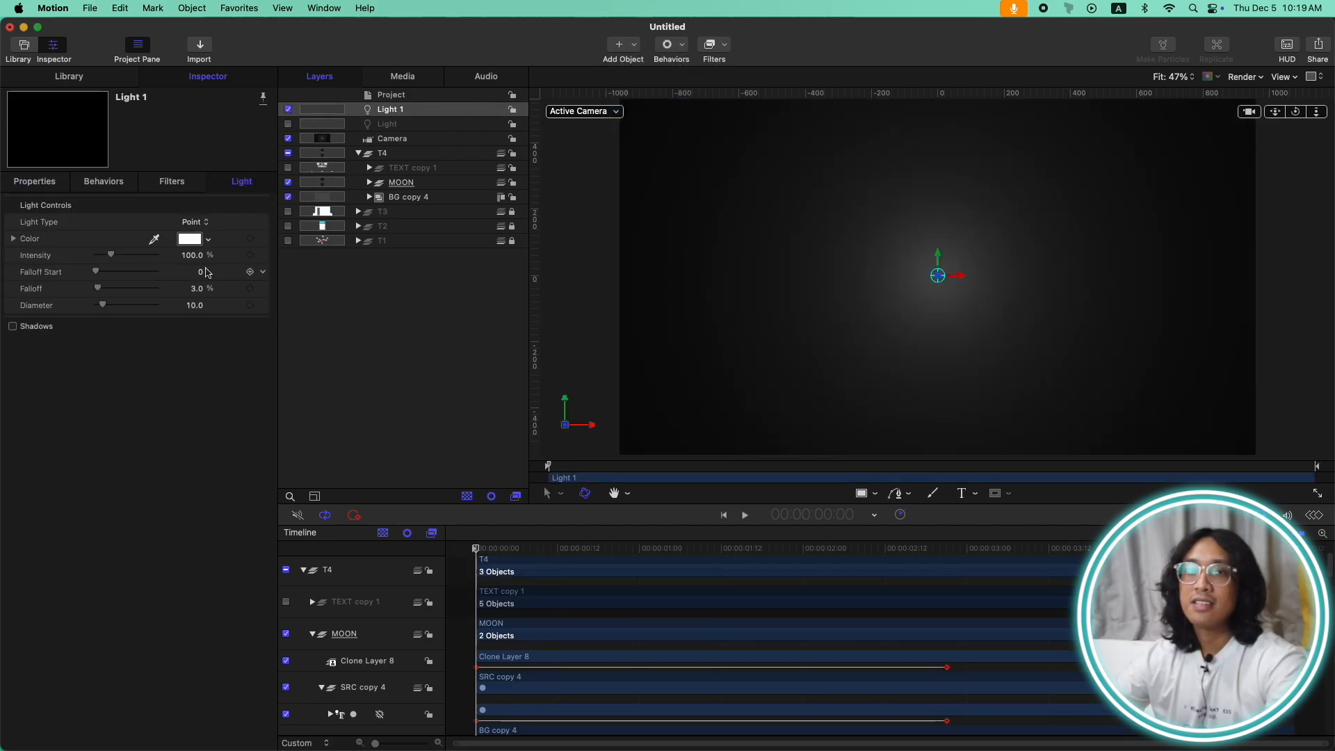
{"action": "left_click", "coordinate": [13, 327]}
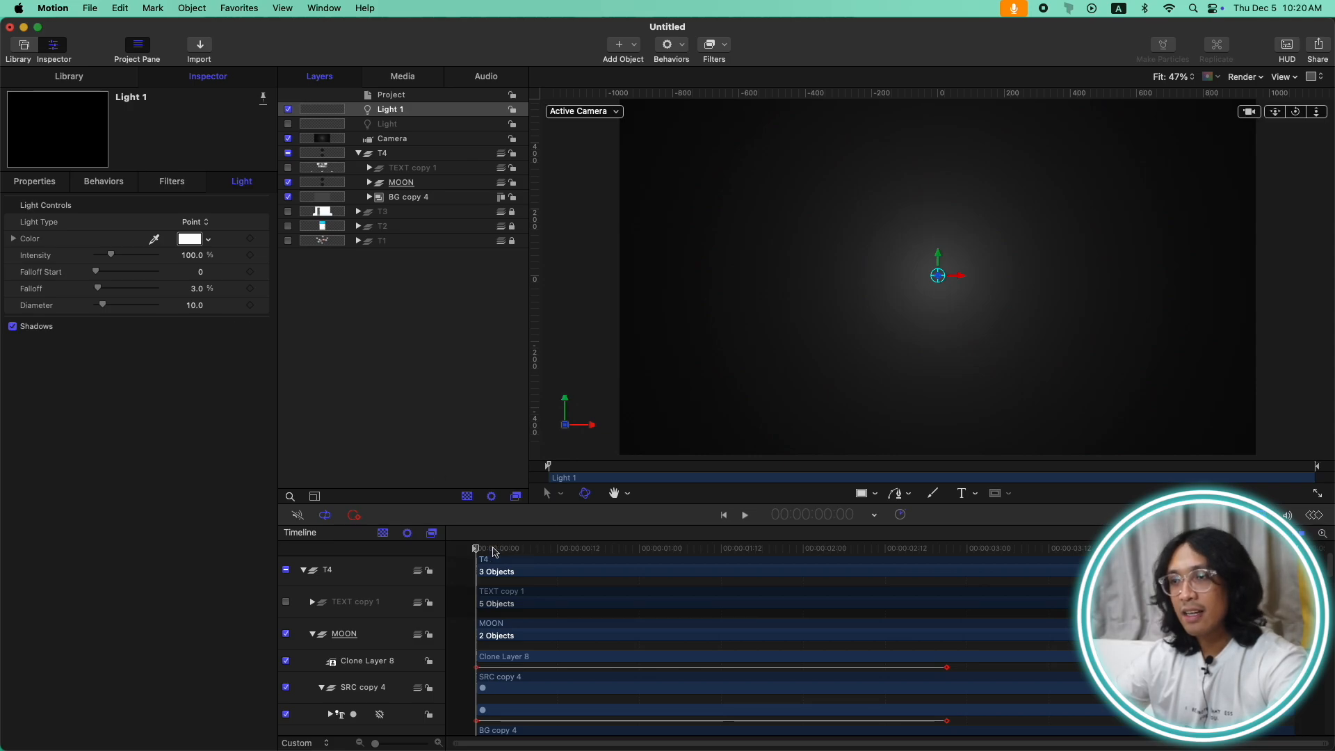
{"action": "left_click_drag", "start_coordinate": [484, 553], "coordinate": [947, 547]}
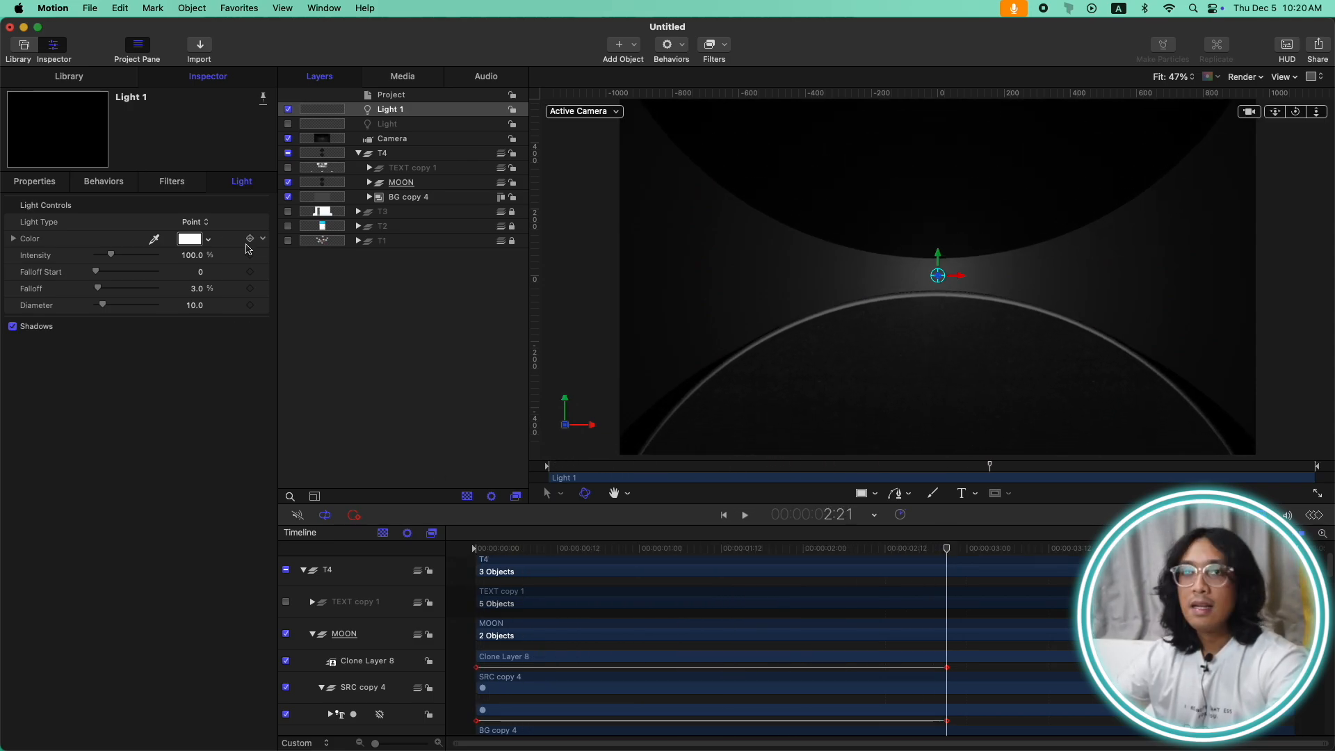
{"action": "left_click_drag", "start_coordinate": [114, 259], "coordinate": [393, 239]}
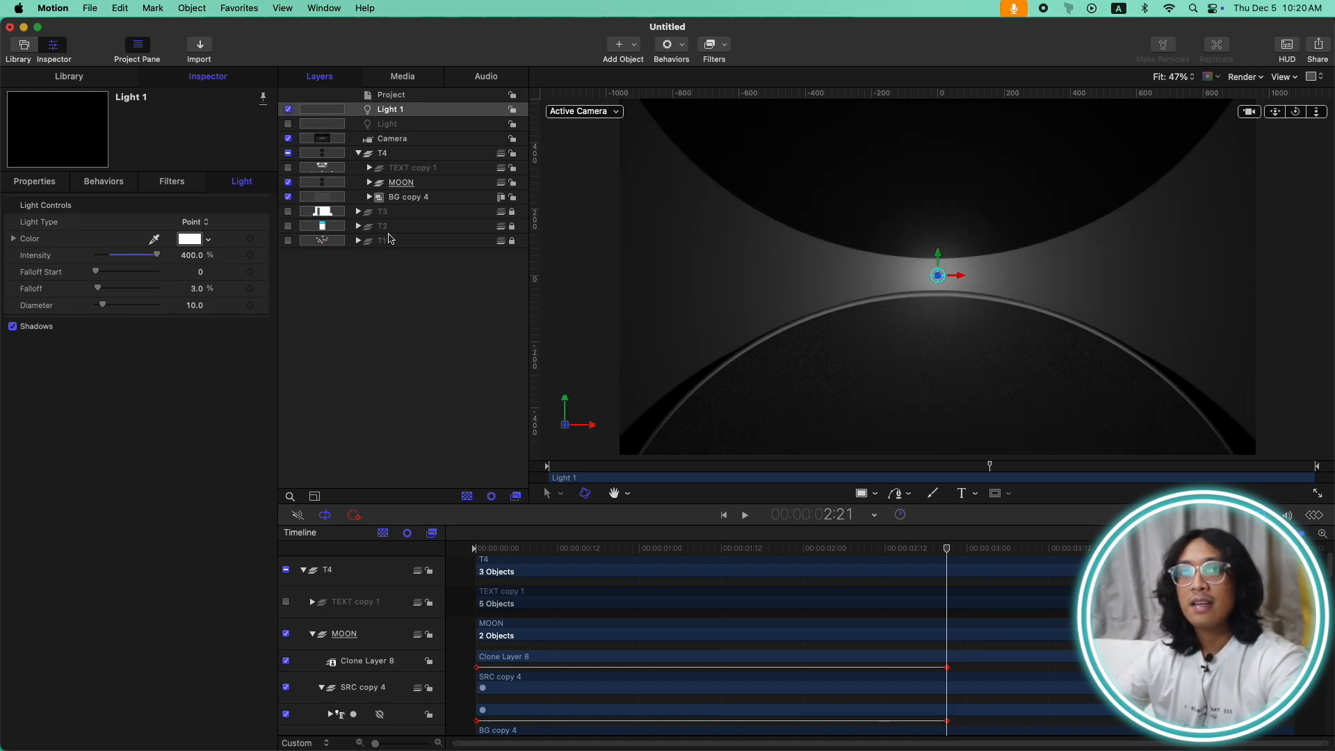
Step: Position the point light at Y -39.11 px and Z 297 px, and preview the lit animation
{"action": "left_click", "coordinate": [34, 182]}
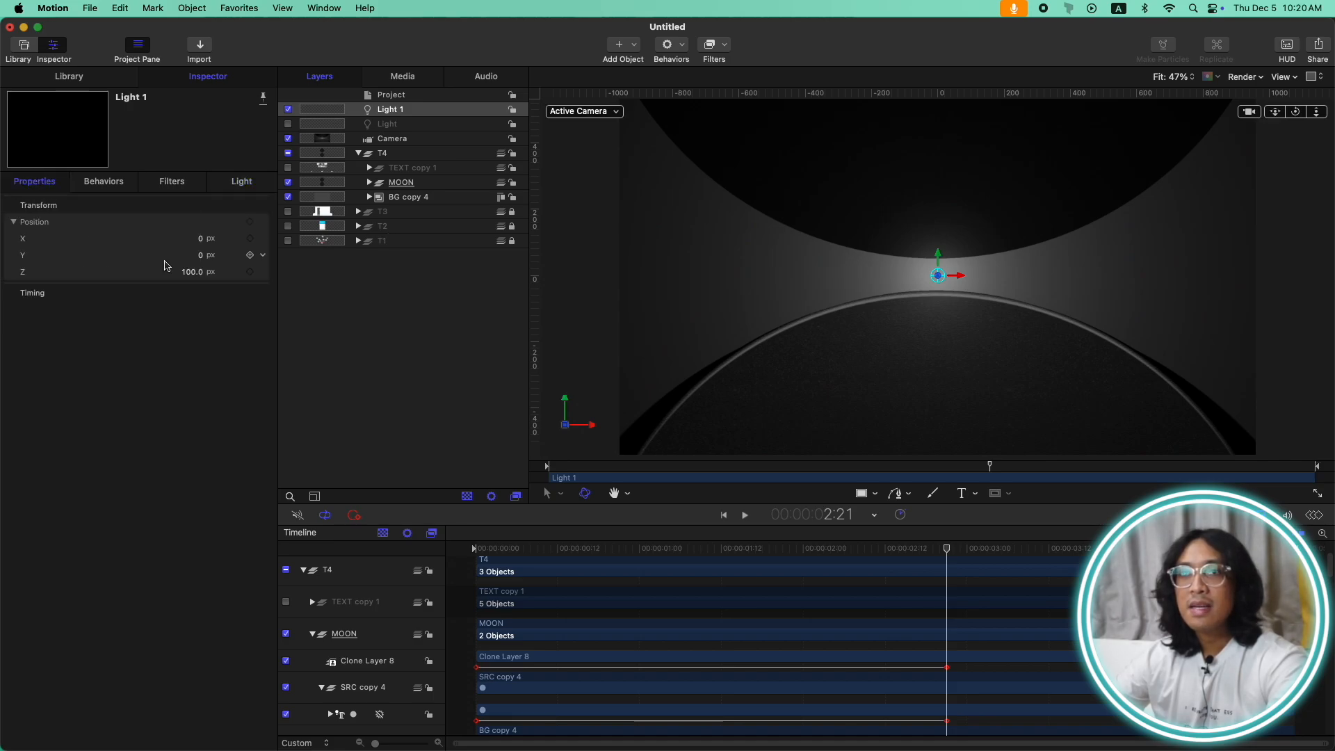
{"action": "mouse_move", "coordinate": [201, 258]}
{"action": "left_mouse_down"}
{"action": "mouse_move", "coordinate": [194, 278]}
{"action": "mouse_move", "coordinate": [205, 272]}
{"action": "left_mouse_up"}
{"action": "left_click_drag", "start_coordinate": [643, 548], "coordinate": [379, 538]}
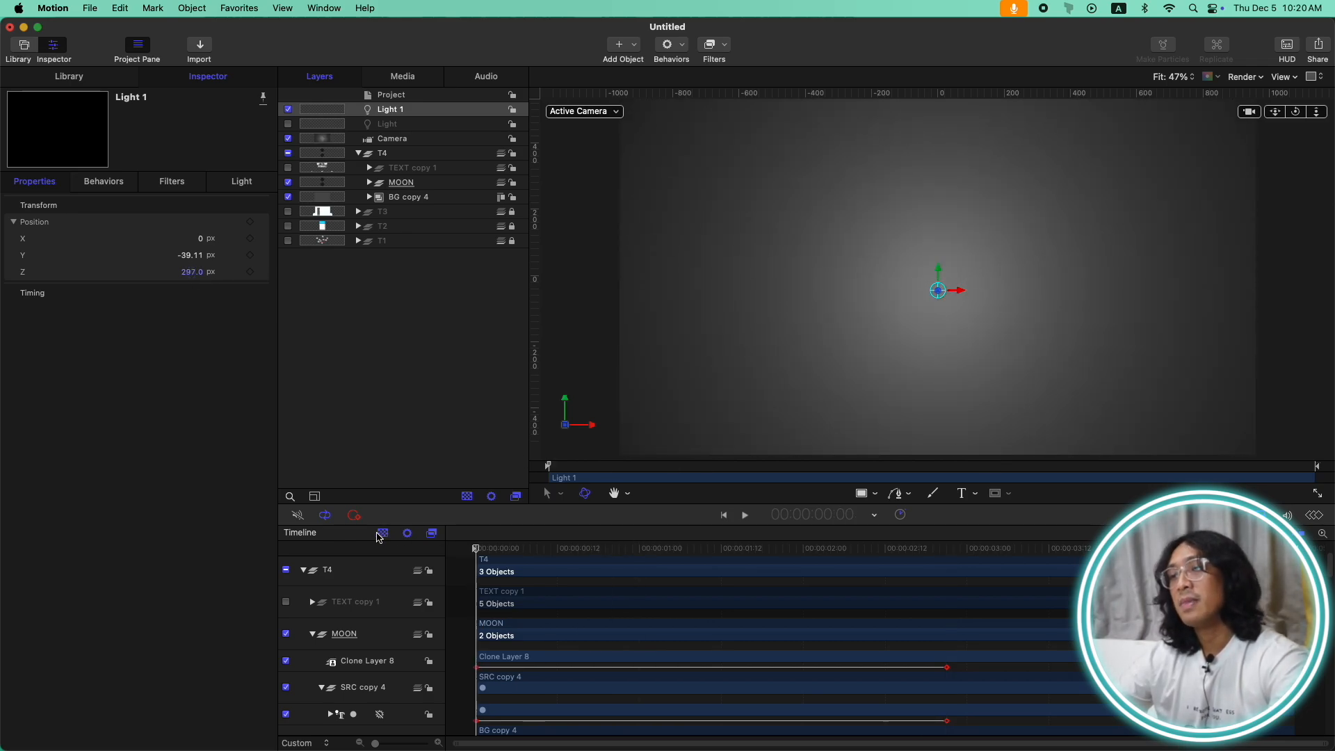
{"action": "key", "text": "space"}
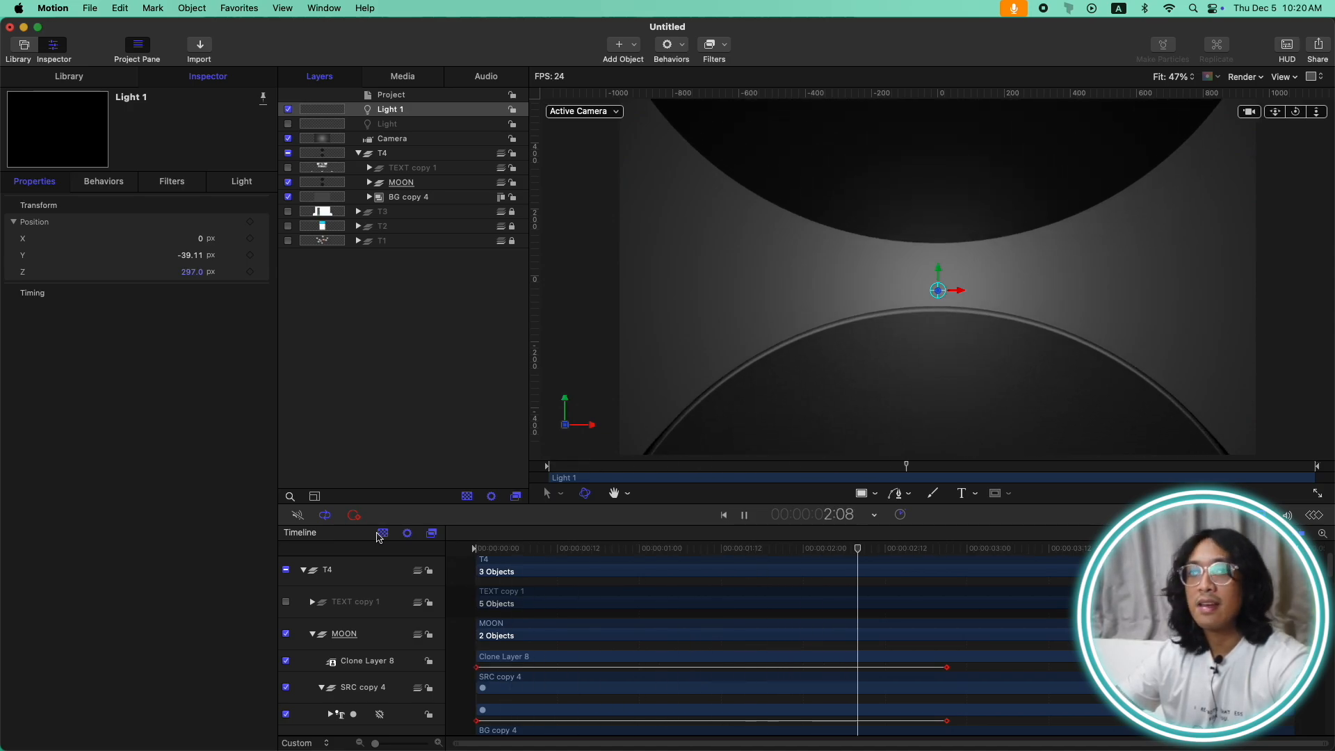
{"action": "key", "text": "space"}
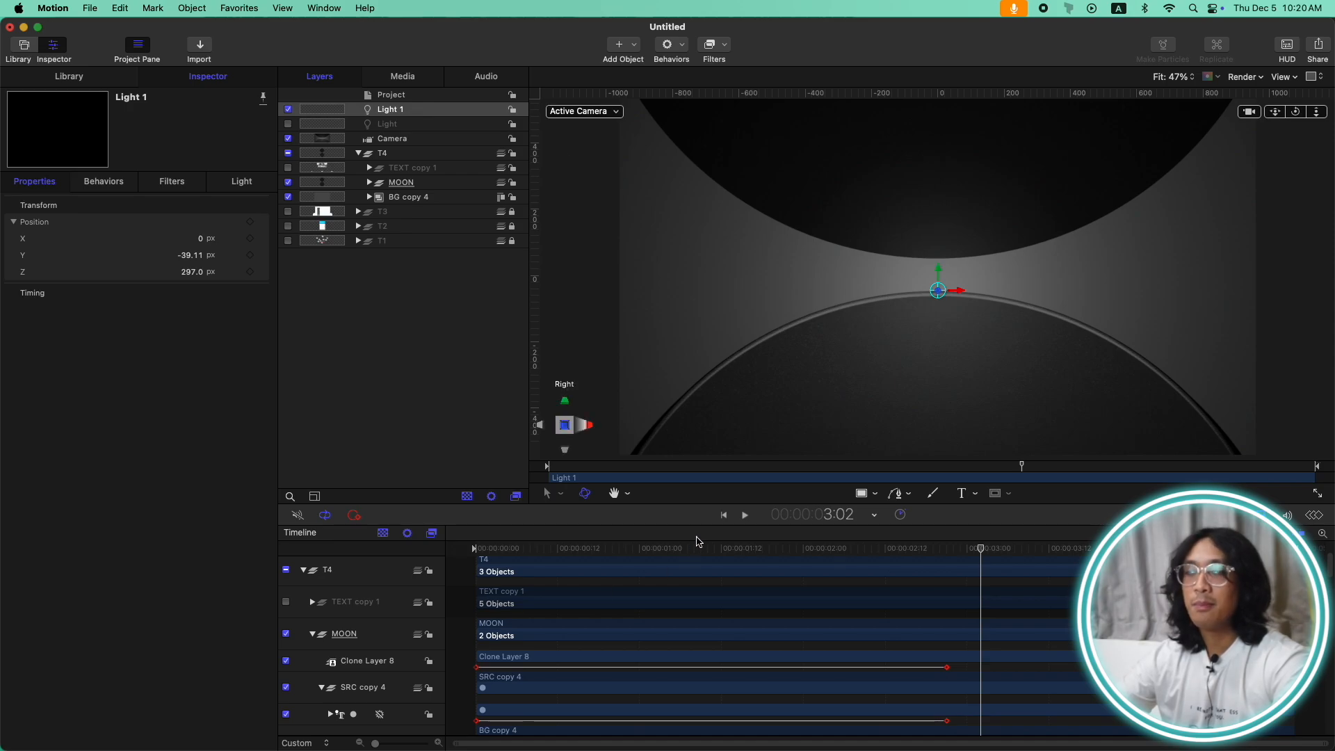
Step: Add a second light of type Spot and raise its falloff start to about 307
{"action": "key", "text": "Home"}
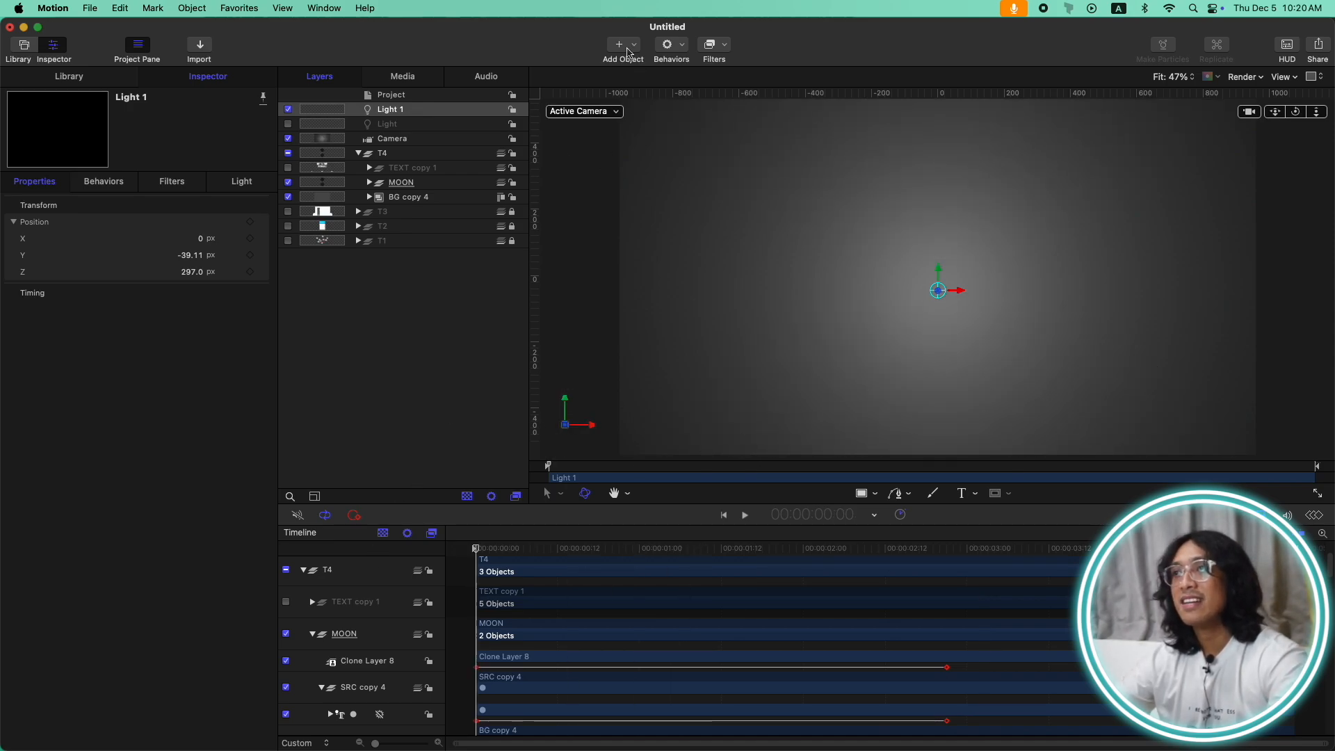
{"action": "left_click", "coordinate": [623, 45]}
{"action": "left_click", "coordinate": [676, 111]}
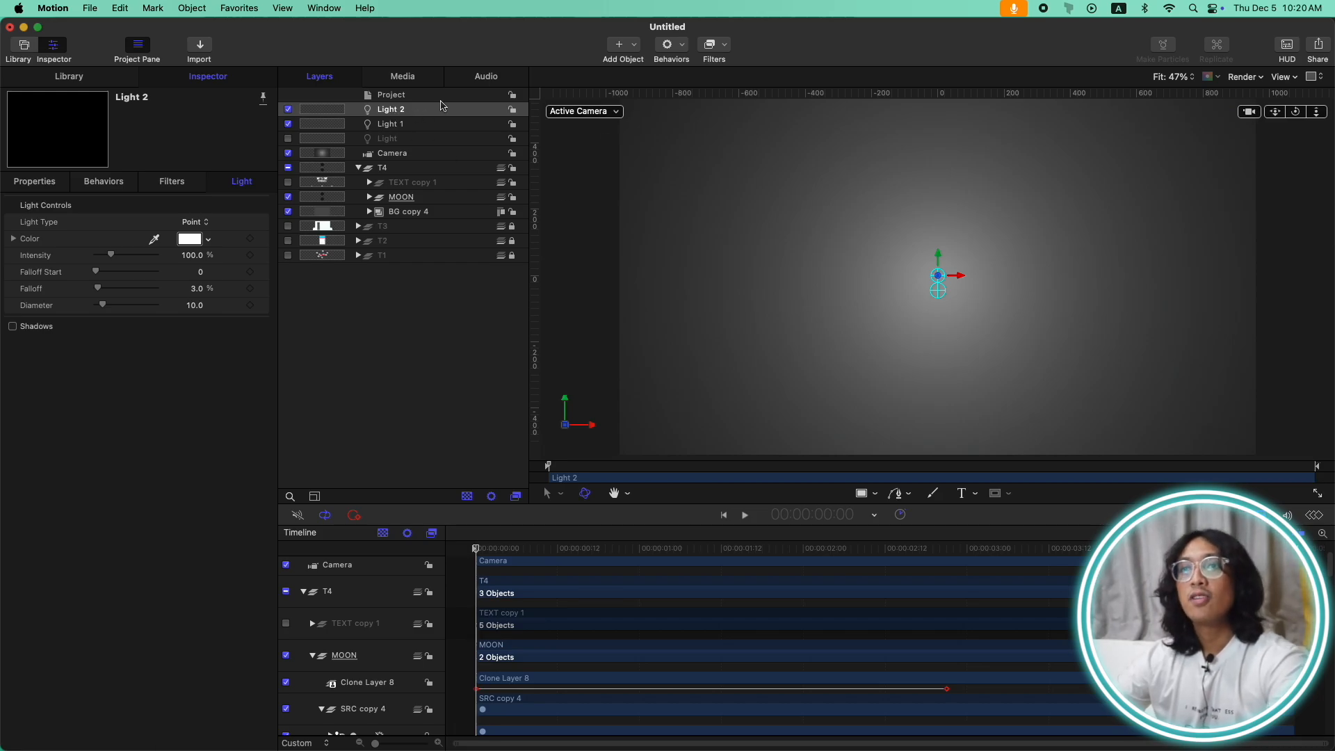
{"action": "left_click", "coordinate": [213, 221]}
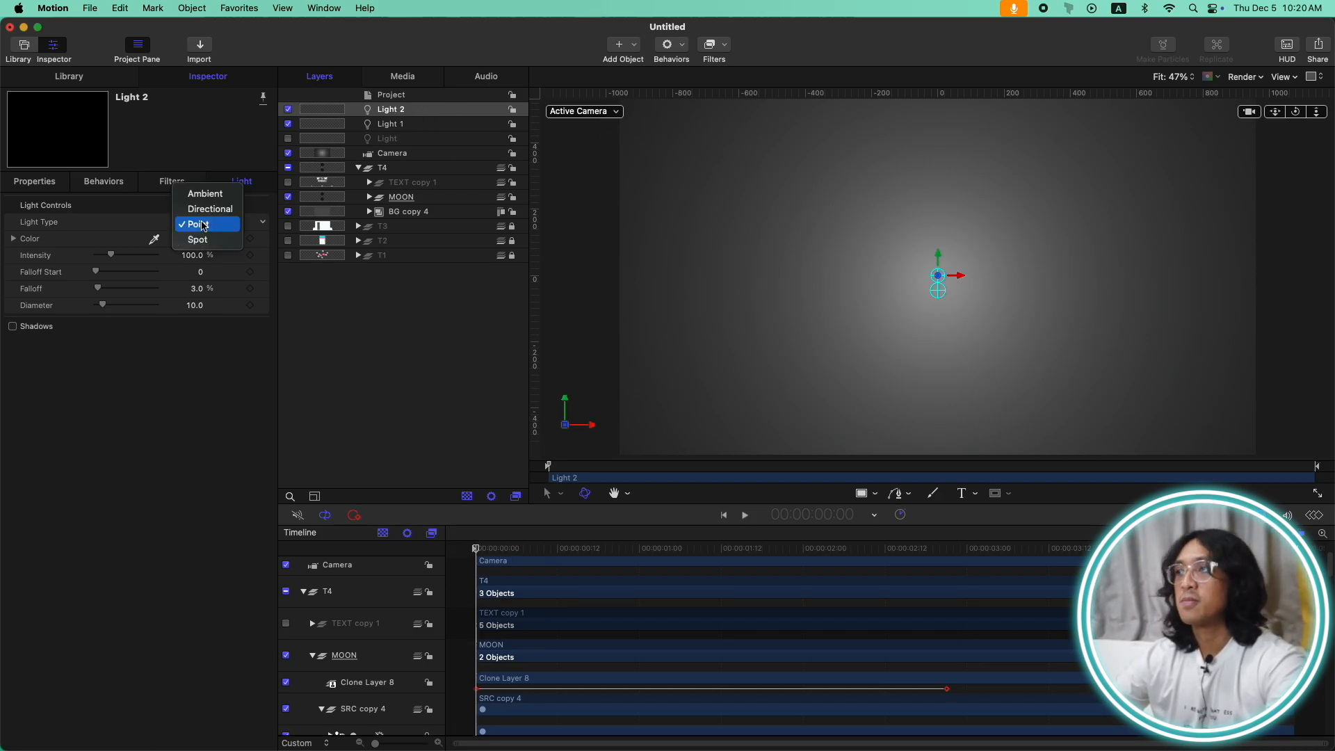
{"action": "left_click", "coordinate": [198, 239]}
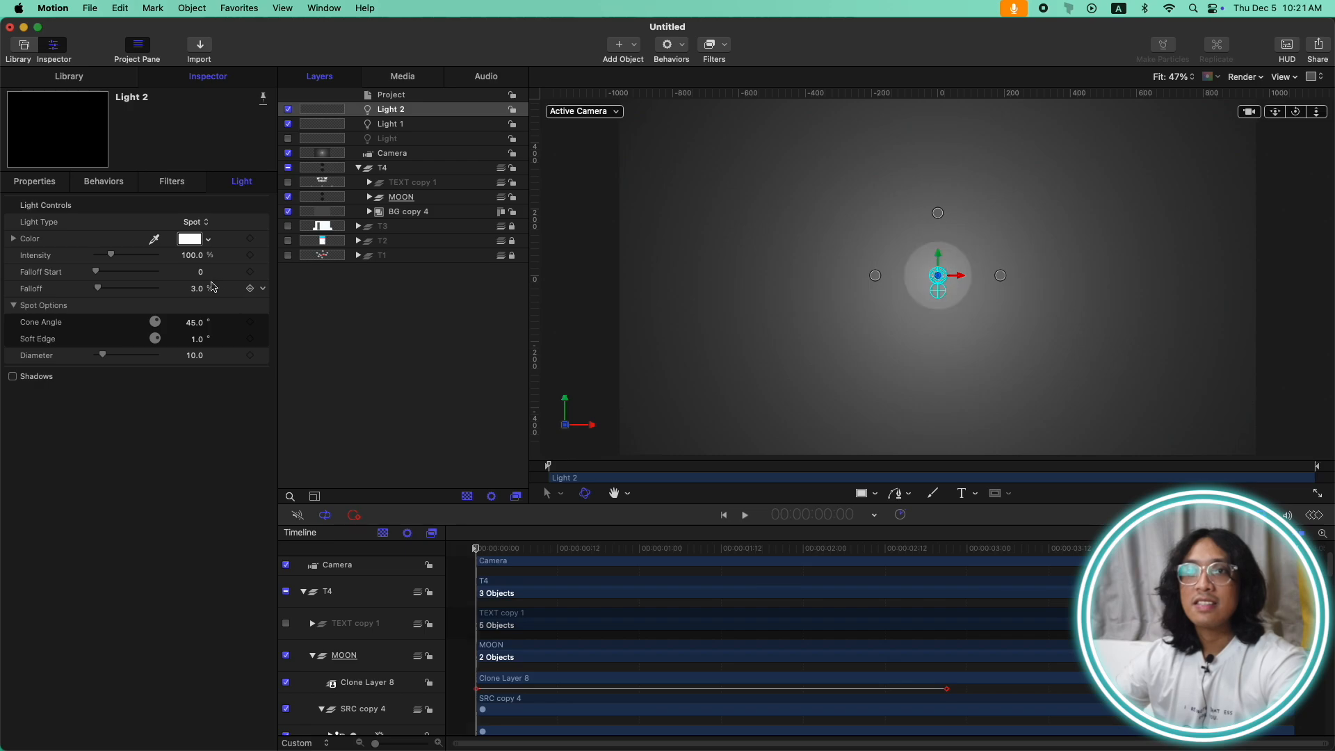
{"action": "left_click_drag", "start_coordinate": [96, 272], "coordinate": [107, 275]}
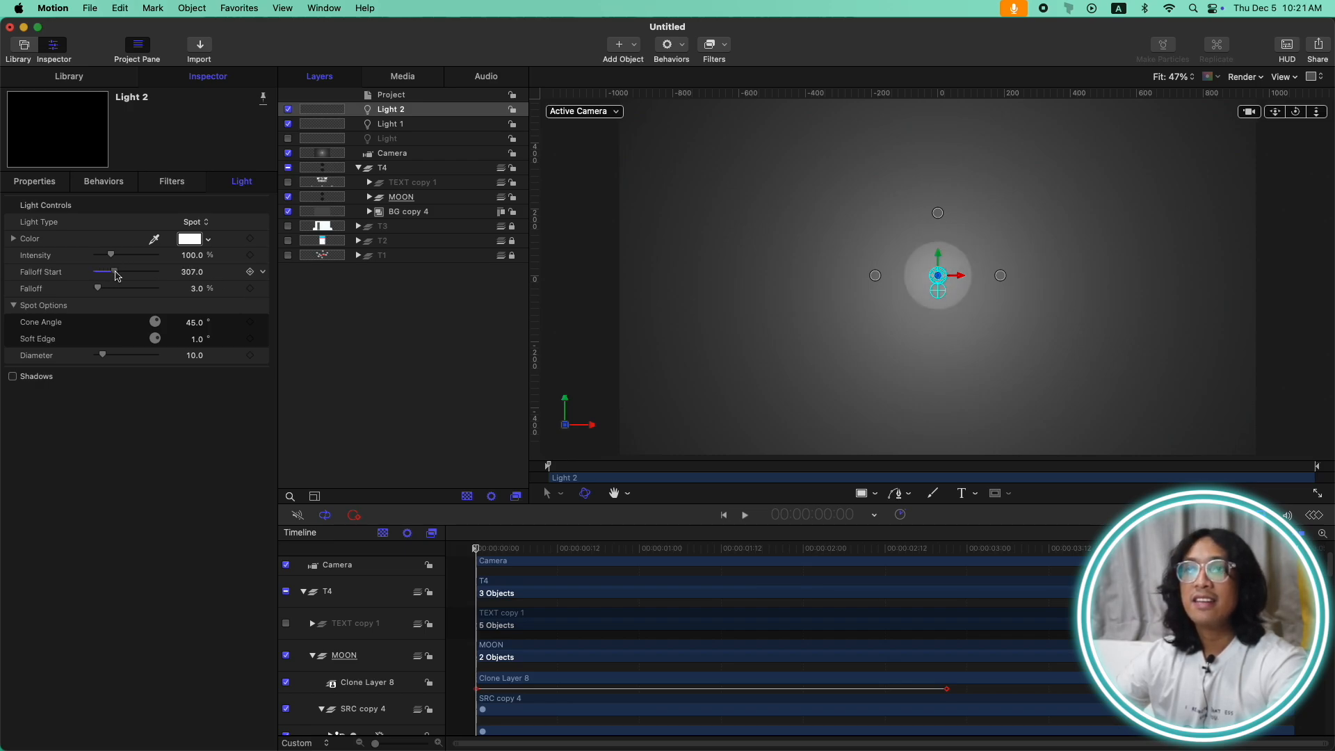
Step: Move the spot light to X 993 px and about Y -234 px
{"action": "left_click", "coordinate": [35, 182]}
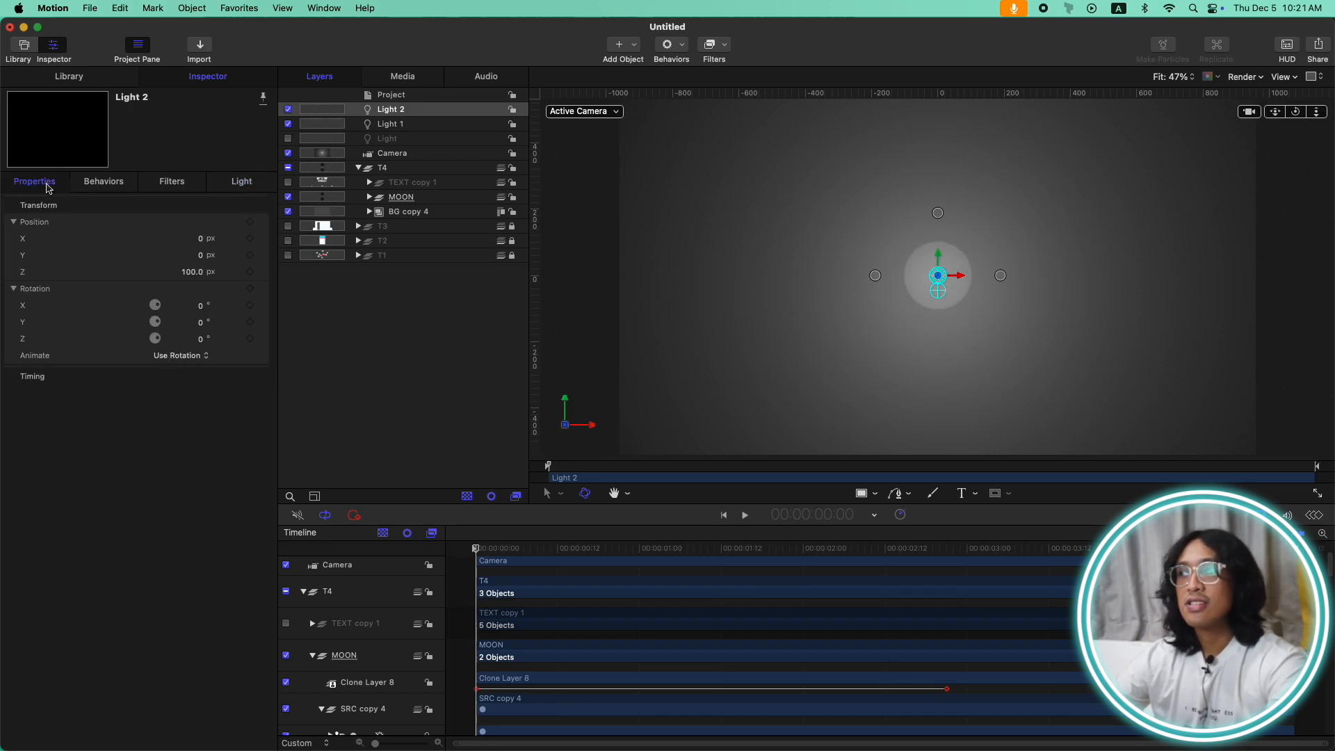
{"action": "left_click_drag", "start_coordinate": [198, 246], "coordinate": [306, 246]}
{"action": "left_click_drag", "start_coordinate": [198, 255], "coordinate": [174, 256]}
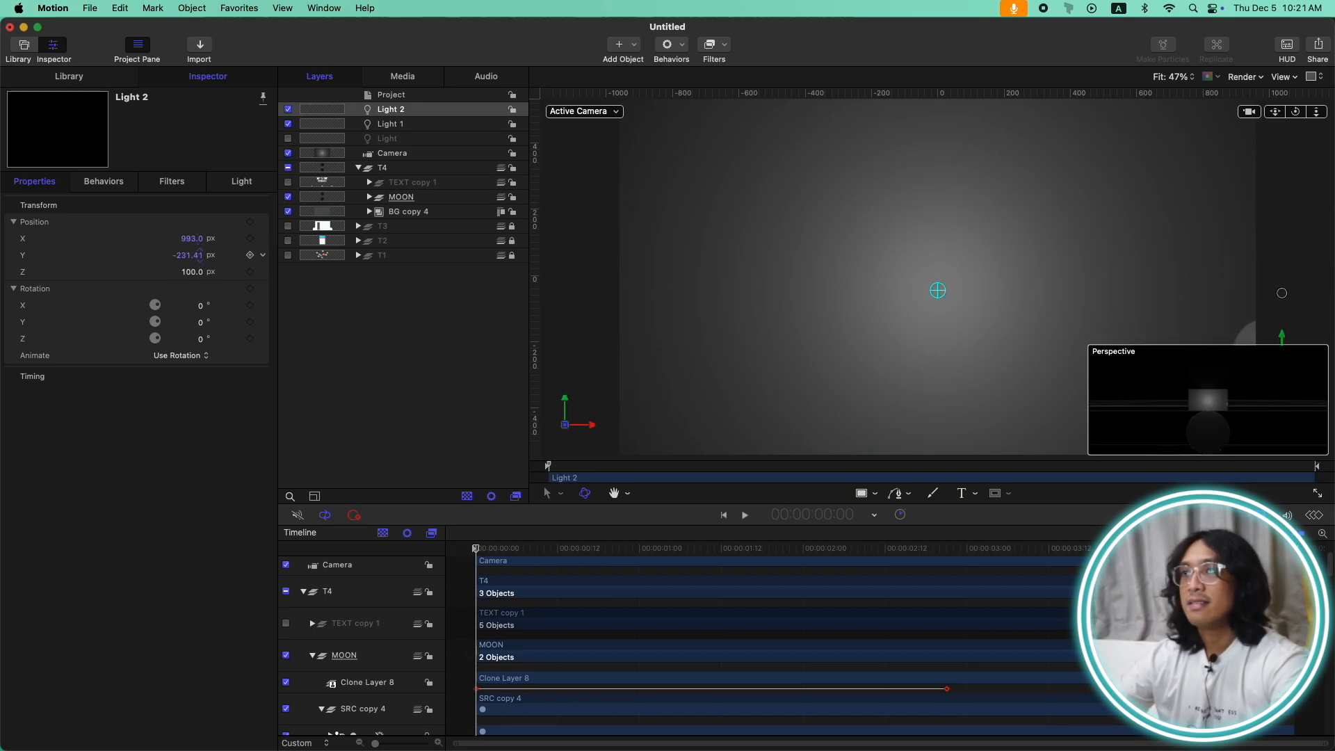
Step: Enable shadows on the spot light, raise its falloff start to about 924 and set its intensity to about 98%
{"action": "left_click", "coordinate": [241, 180]}
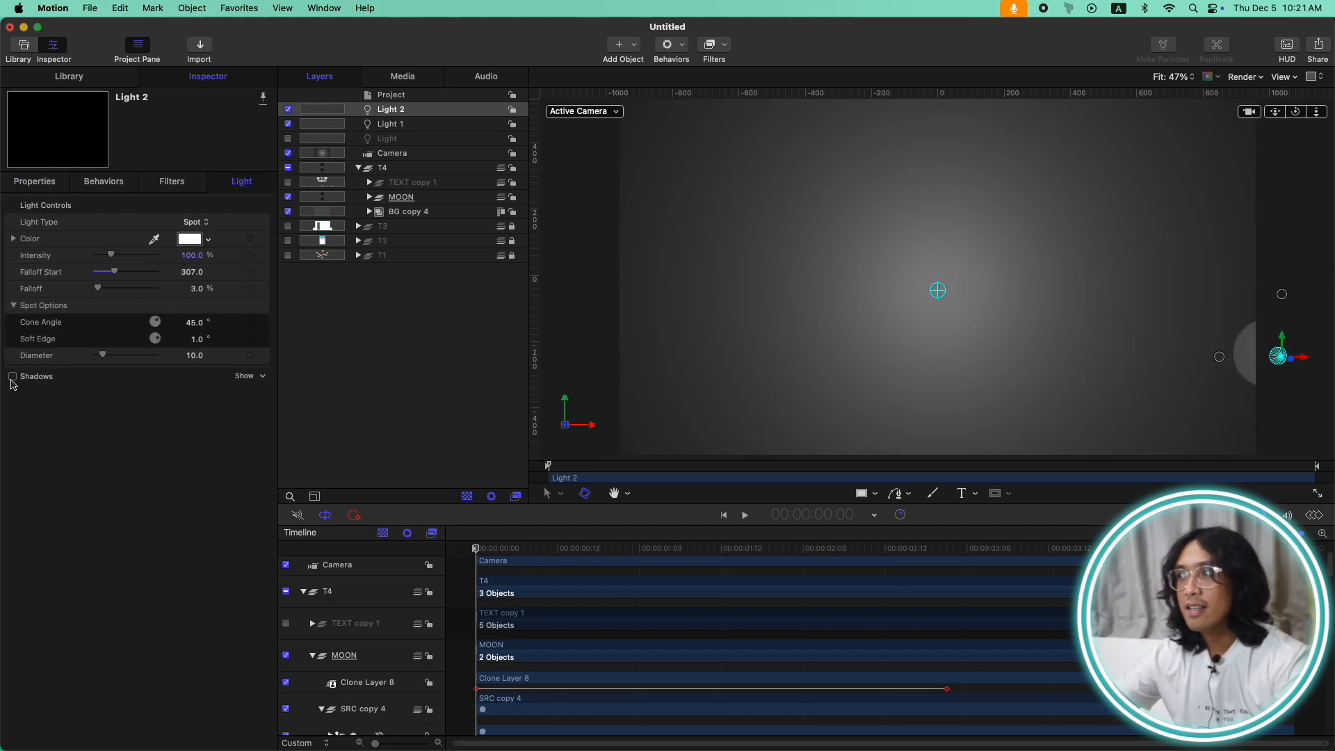
{"action": "left_click", "coordinate": [244, 379]}
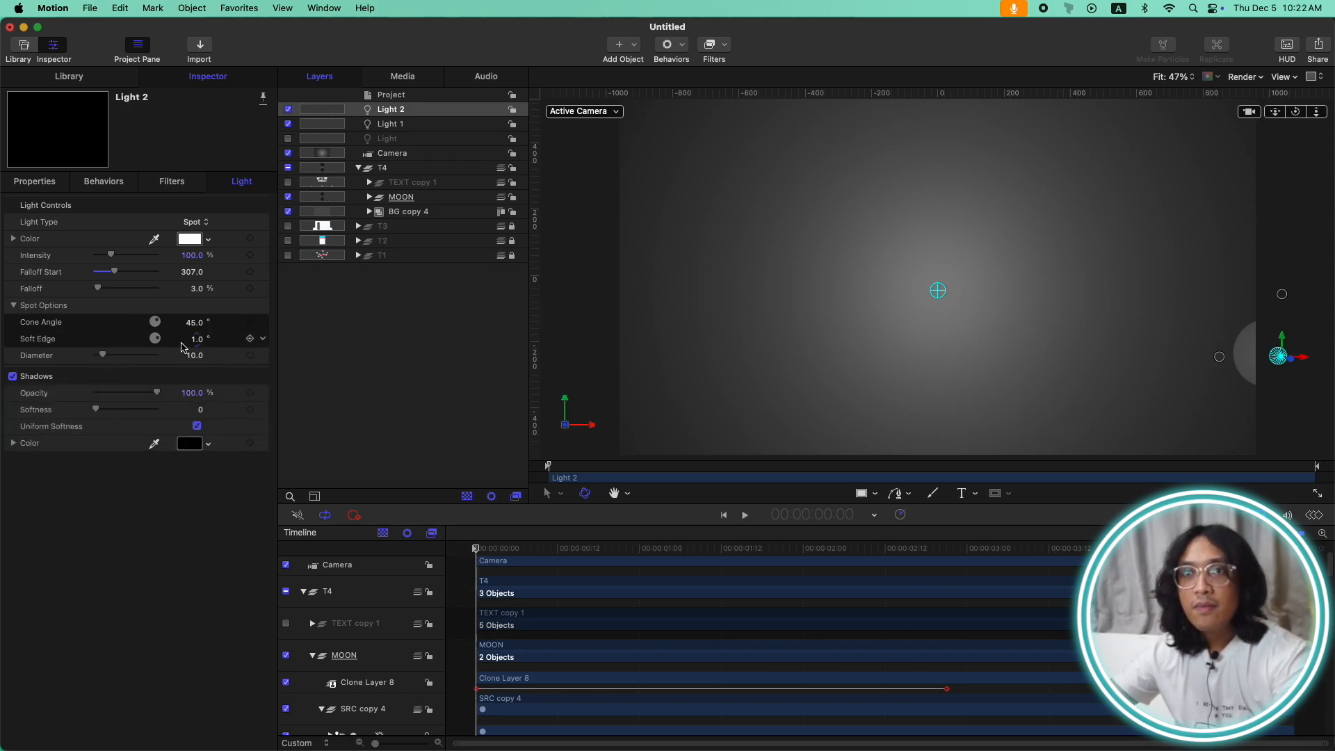
{"action": "left_click_drag", "start_coordinate": [109, 276], "coordinate": [152, 276]}
{"action": "left_click_drag", "start_coordinate": [590, 554], "coordinate": [878, 550]}
{"action": "mouse_move", "coordinate": [112, 255]}
{"action": "left_mouse_down"}
{"action": "mouse_move", "coordinate": [123, 254]}
{"action": "mouse_move", "coordinate": [112, 251]}
{"action": "left_mouse_up"}
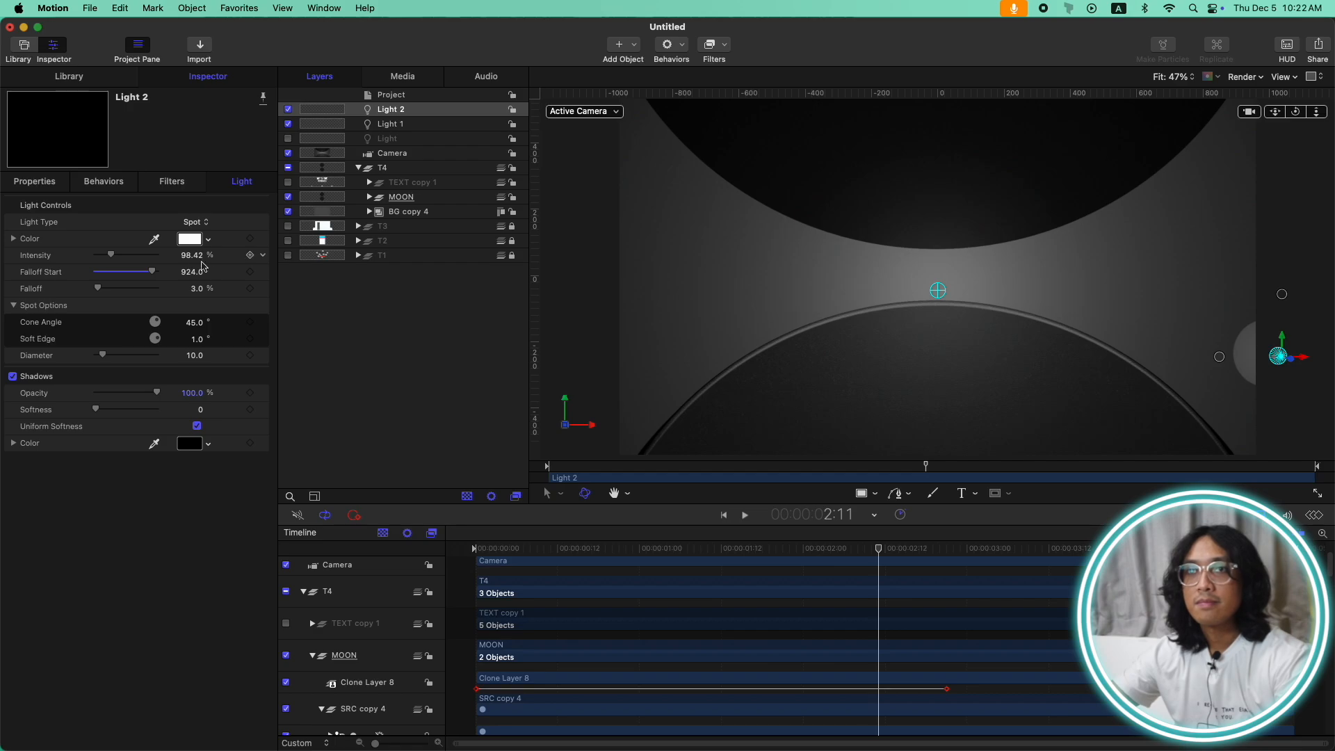
Step: Reposition the spot light at X 1131 px and Y 0 px
{"action": "left_click", "coordinate": [38, 184]}
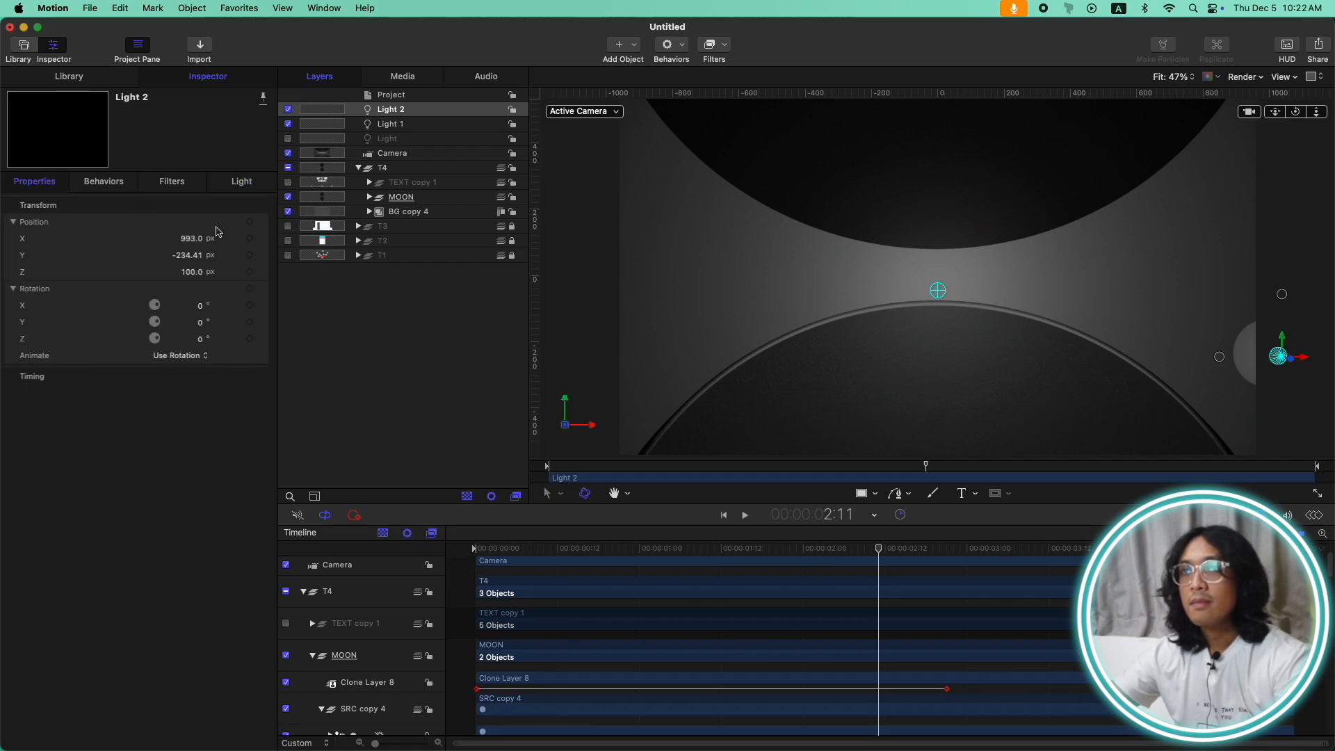
{"action": "left_click_drag", "start_coordinate": [189, 255], "coordinate": [189, 233]}
{"action": "double_click", "coordinate": [190, 255]}
{"action": "type", "text": "0"}
{"action": "key", "text": "Return"}
{"action": "double_click", "coordinate": [207, 240]}
{"action": "type", "text": "1131"}
{"action": "key", "text": "Return"}
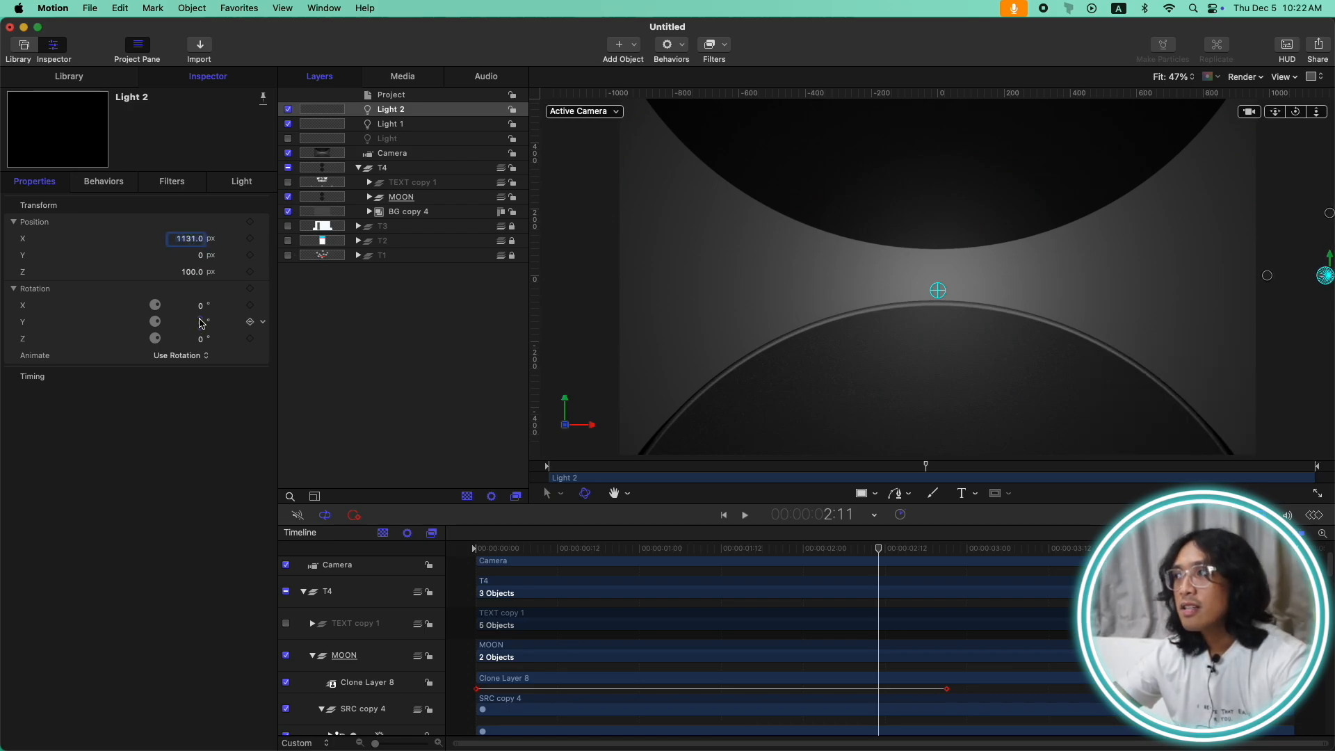
Step: Set the spot light's Y rotation to 45°
{"action": "left_click_drag", "start_coordinate": [201, 306], "coordinate": [199, 322]}
{"action": "key", "text": "super+z"}
{"action": "left_click", "coordinate": [195, 324]}
{"action": "type", "text": "45"}
{"action": "key", "text": "Return"}
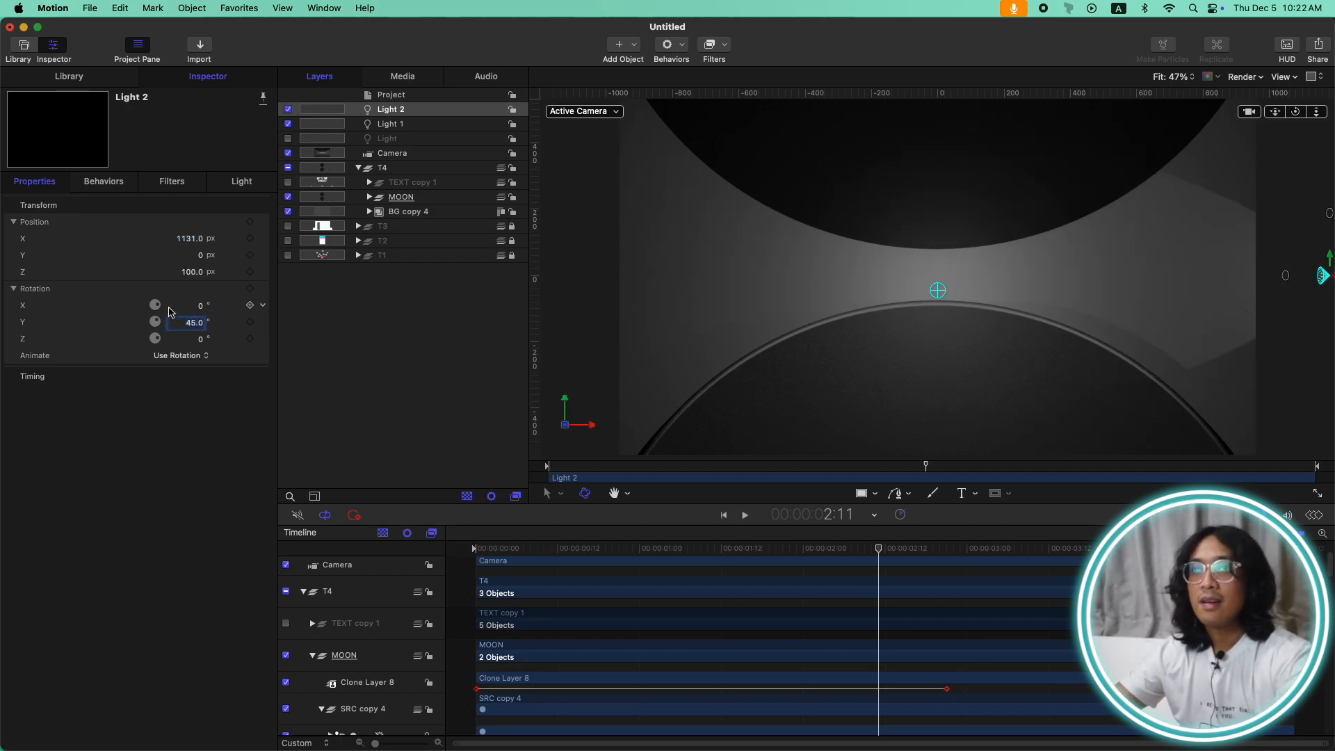
Step: Move the spot light out to X 1689 px and preview the animation from the start
{"action": "mouse_move", "coordinate": [189, 238]}
{"action": "left_mouse_down"}
{"action": "mouse_move", "coordinate": [195, 248]}
{"action": "mouse_move", "coordinate": [192, 238]}
{"action": "left_mouse_up"}
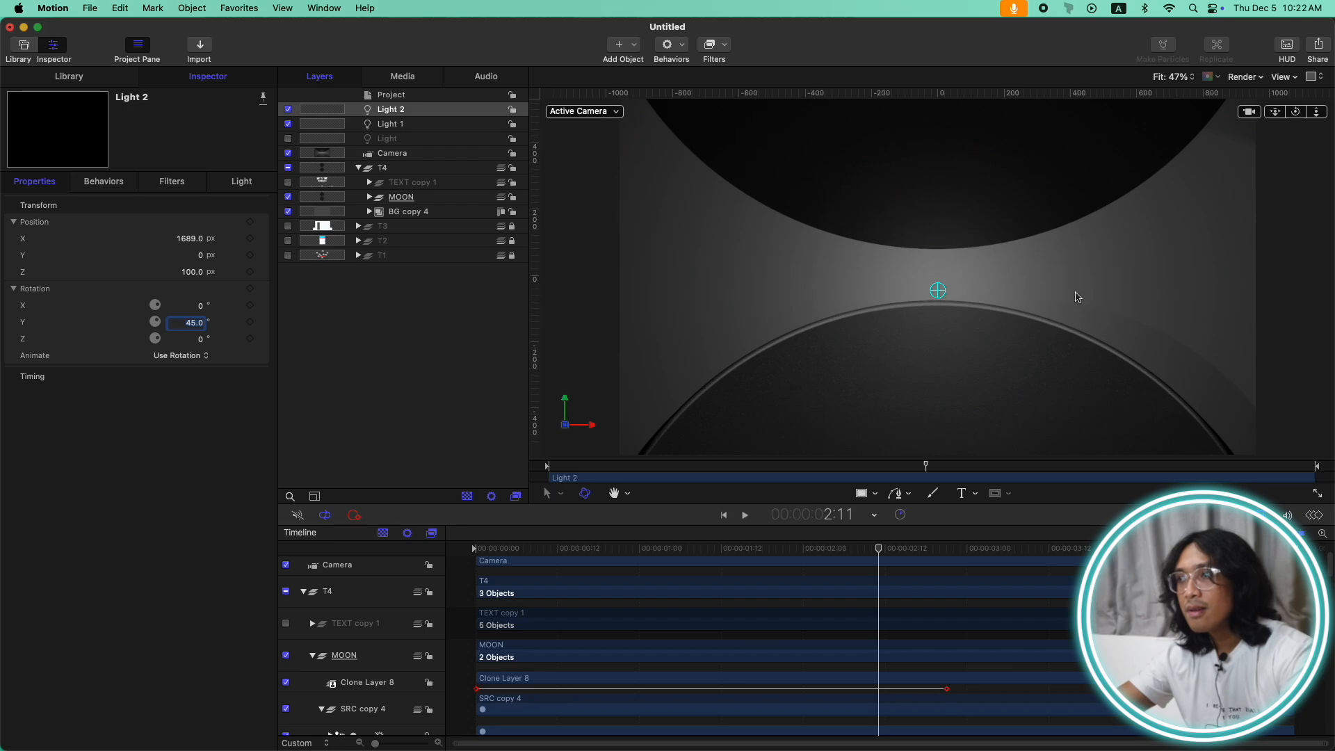
{"action": "left_click_drag", "start_coordinate": [572, 553], "coordinate": [446, 552]}
{"action": "key", "text": "space"}
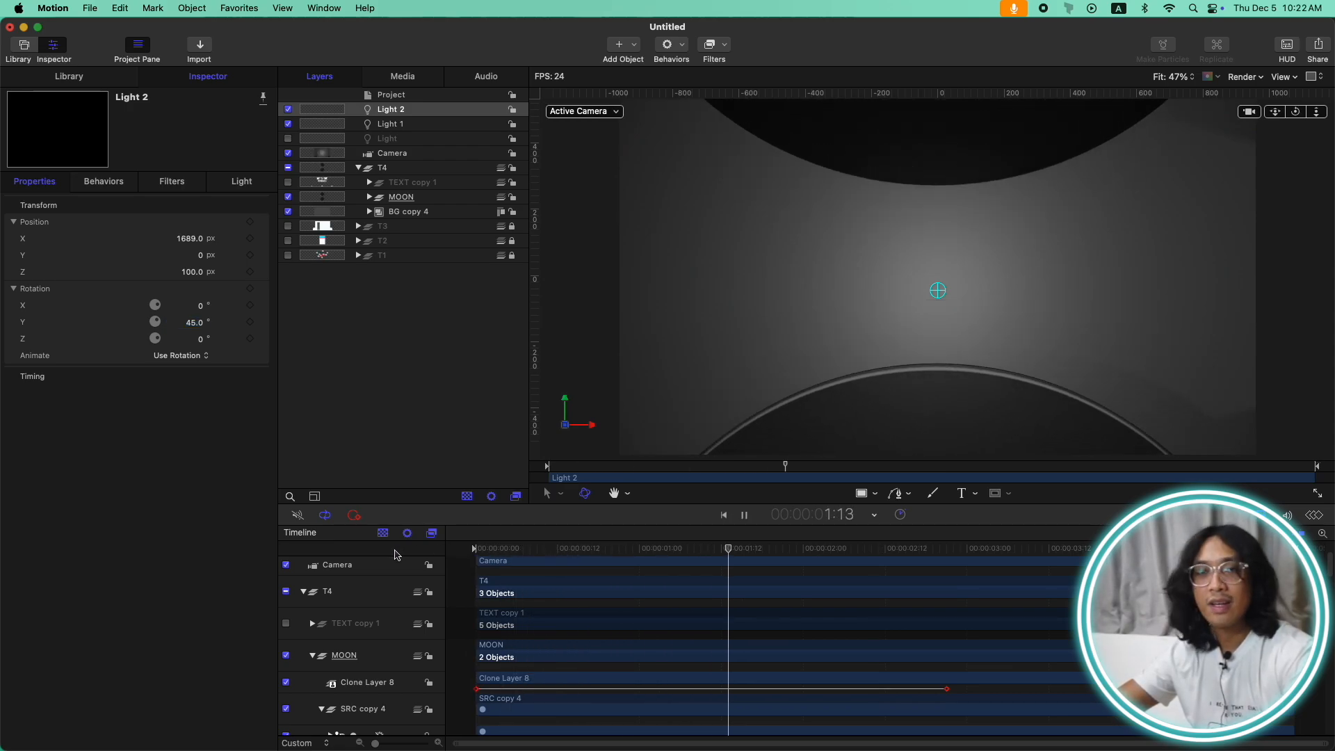
{"action": "key", "text": "space"}
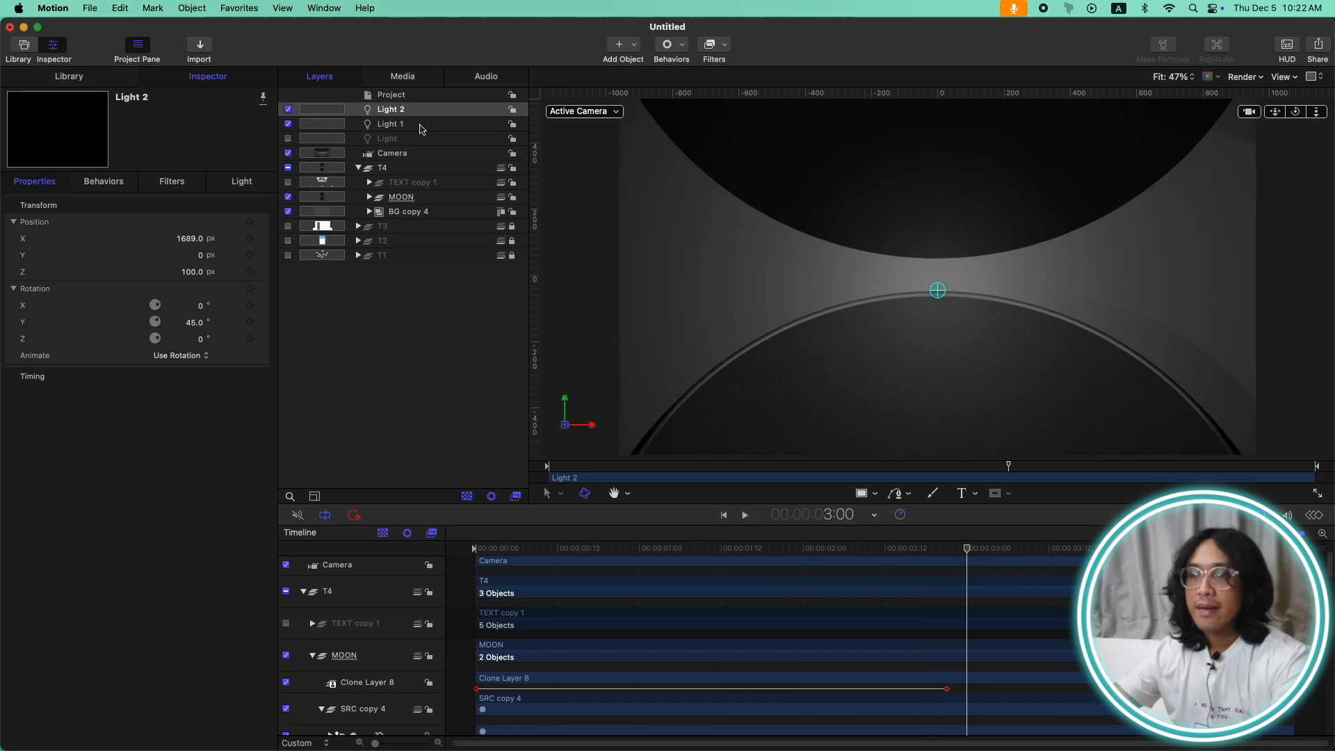
Step: Return to the first frame and add a third light of type Point with shadows enabled and intensity about 175%
{"action": "left_click_drag", "start_coordinate": [570, 549], "coordinate": [336, 538]}
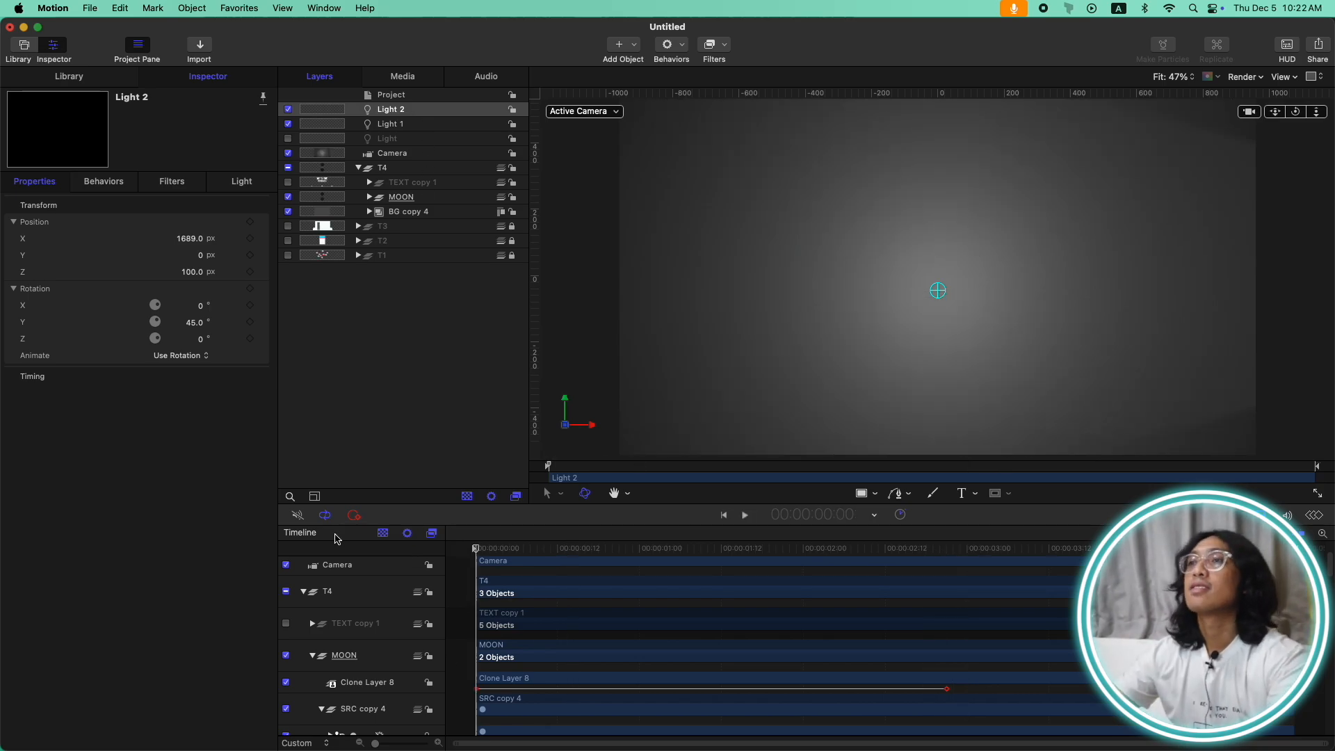
{"action": "left_click", "coordinate": [631, 47]}
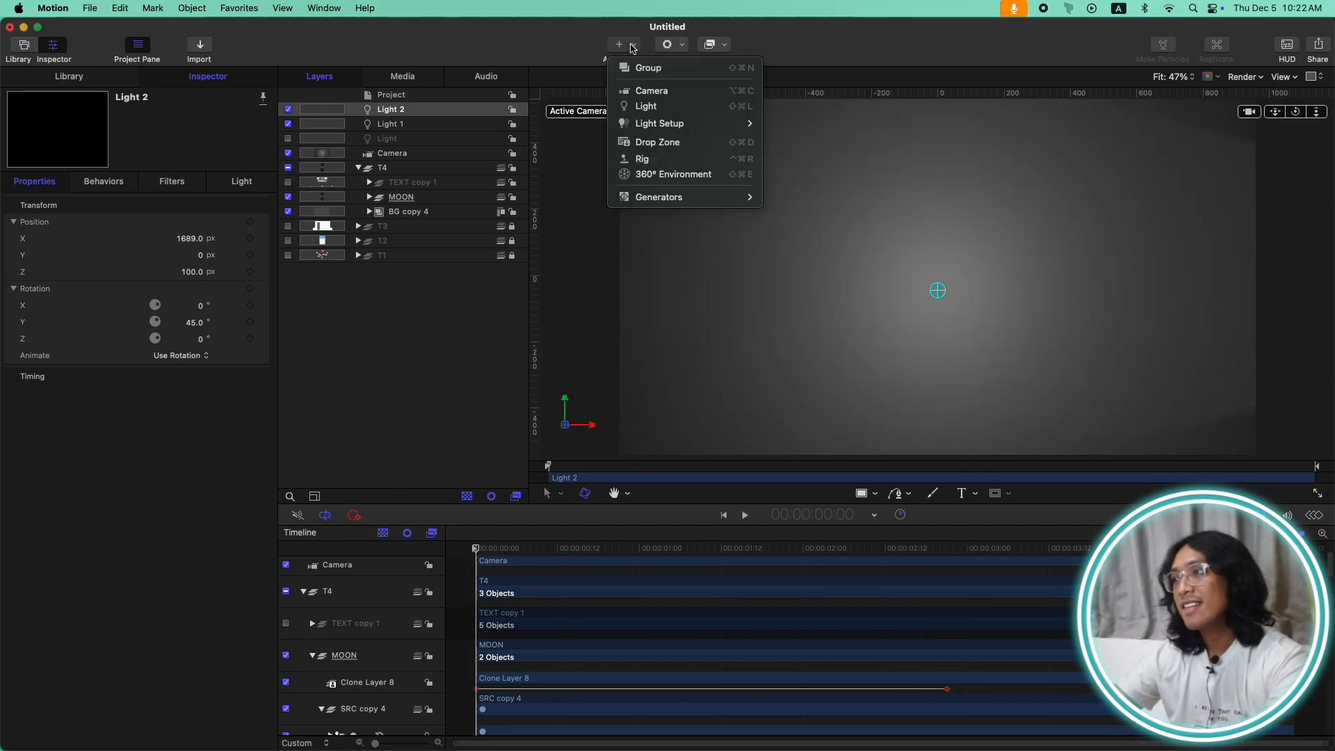
{"action": "left_click", "coordinate": [637, 106]}
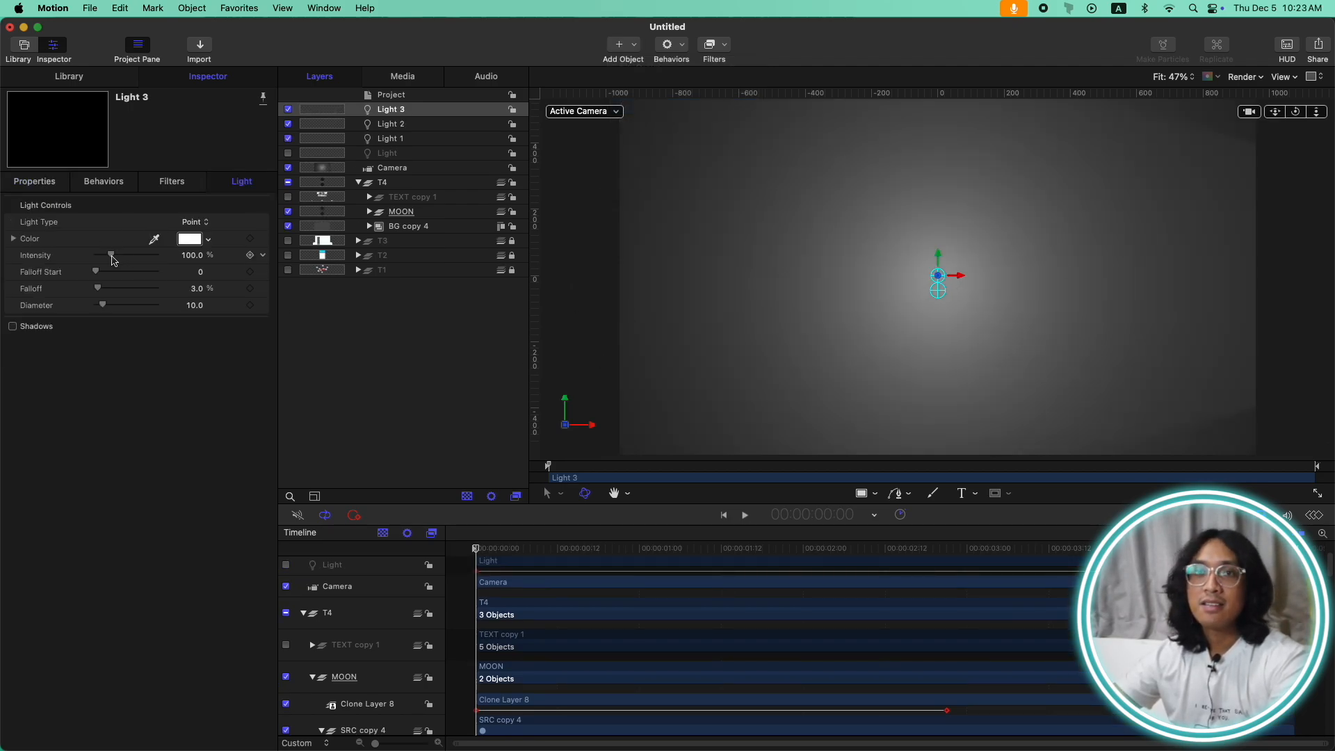
{"action": "left_click_drag", "start_coordinate": [112, 255], "coordinate": [123, 255]}
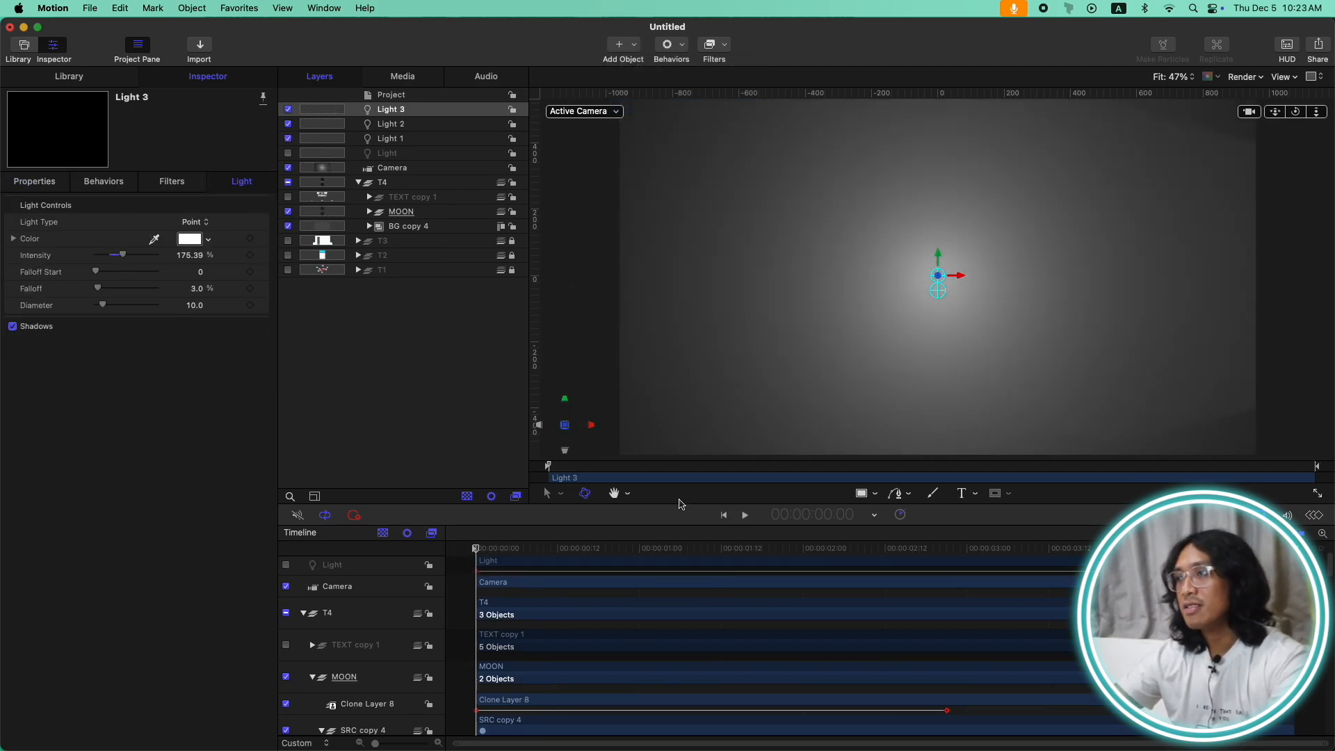
Step: Place the third light over the right shoulder of the lower moon's rim, judging it at about frame 2:18
{"action": "left_click_drag", "start_coordinate": [963, 280], "coordinate": [1077, 275]}
{"action": "left_click_drag", "start_coordinate": [625, 550], "coordinate": [877, 534]}
{"action": "key", "text": "shift+Right"}
{"action": "left_click_drag", "start_coordinate": [1051, 270], "coordinate": [1121, 331]}
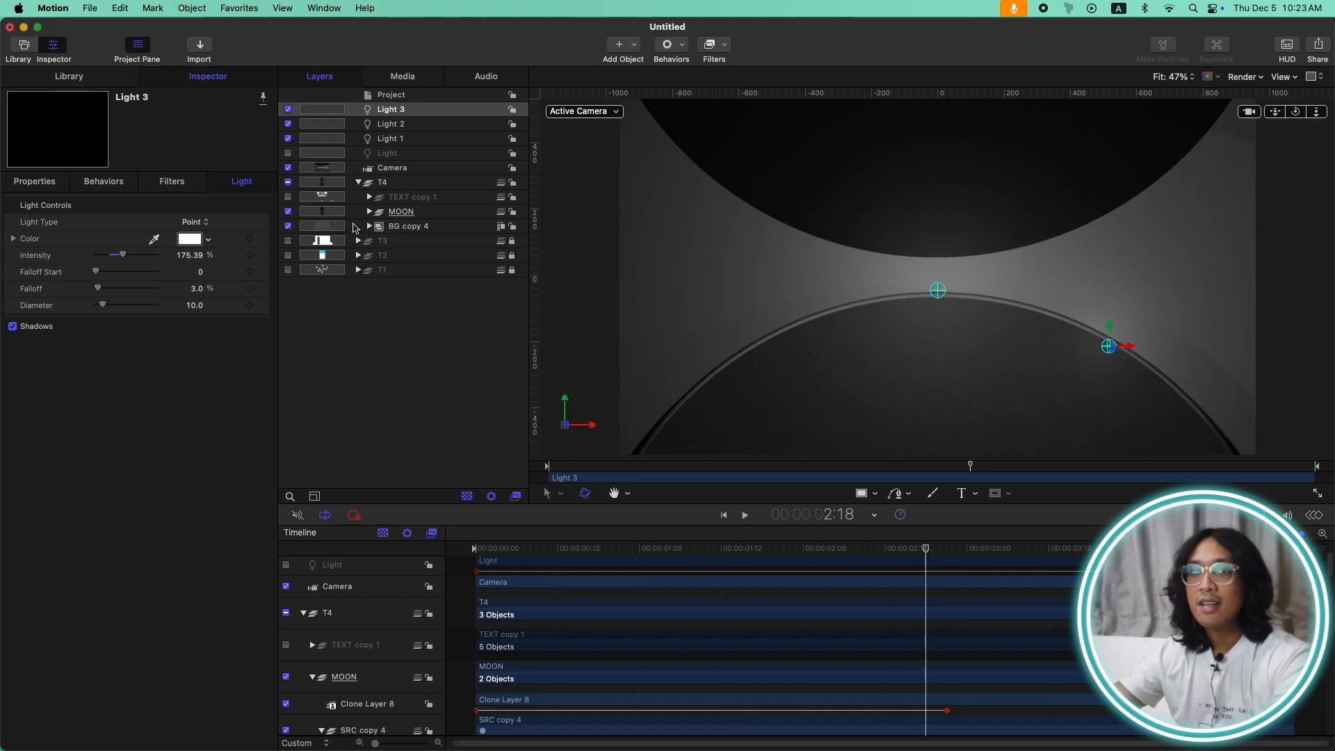
Step: Add a Wriggle parameter behavior to the third light's intensity with amount 400% and apply mode Add and Subtract
{"action": "left_click", "coordinate": [264, 258]}
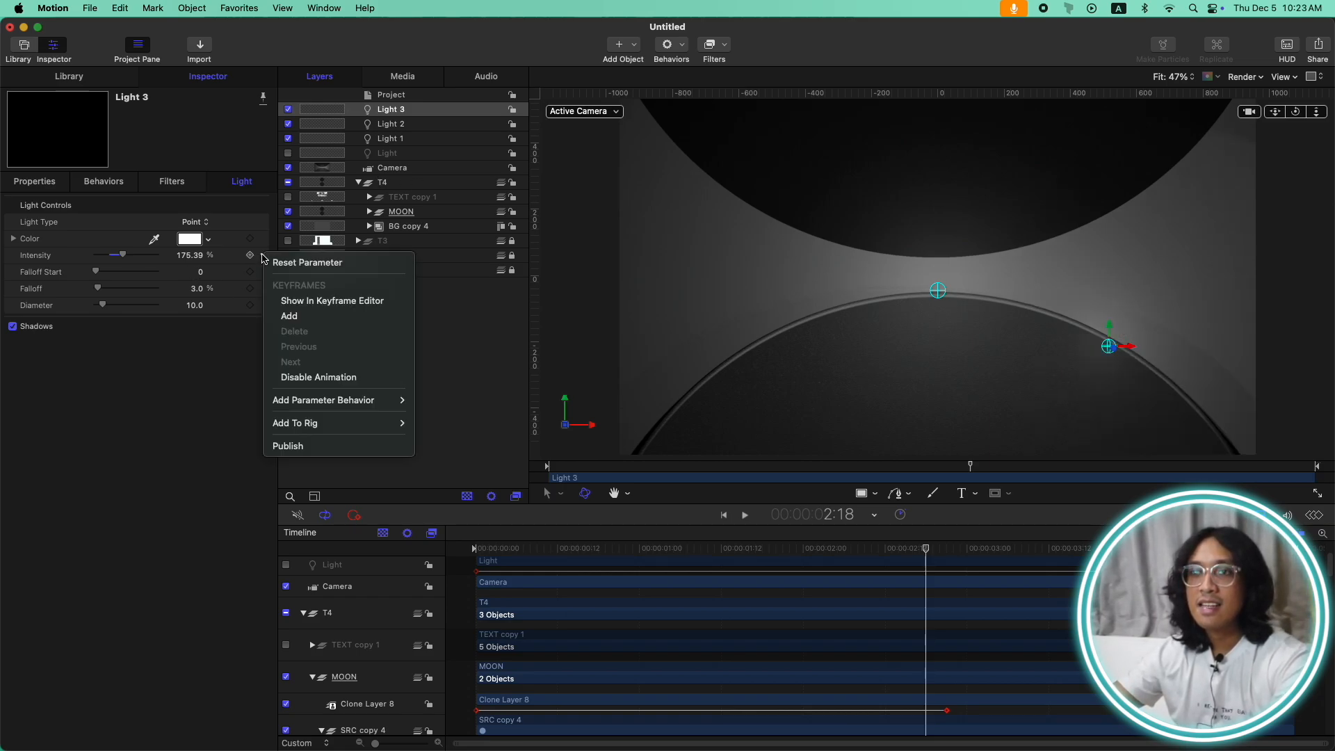
{"action": "mouse_move", "coordinate": [369, 407]}
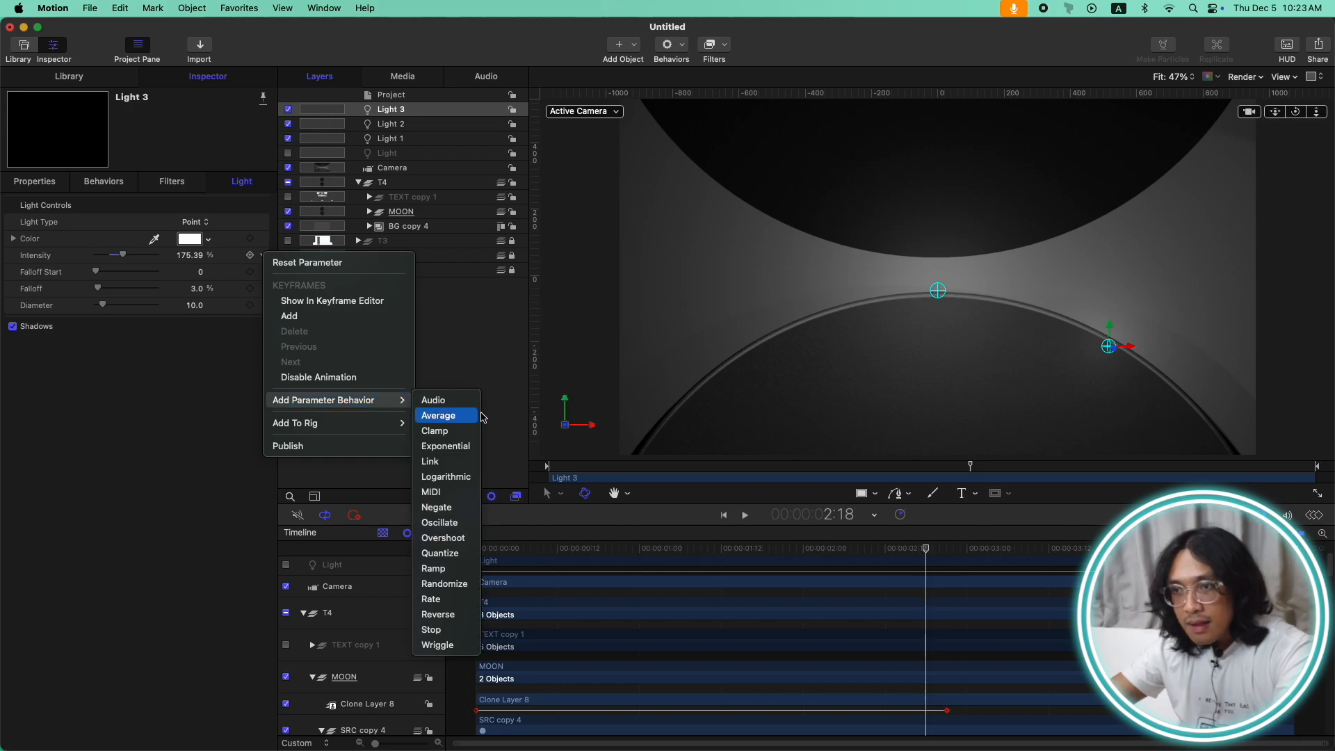
{"action": "left_click", "coordinate": [449, 645]}
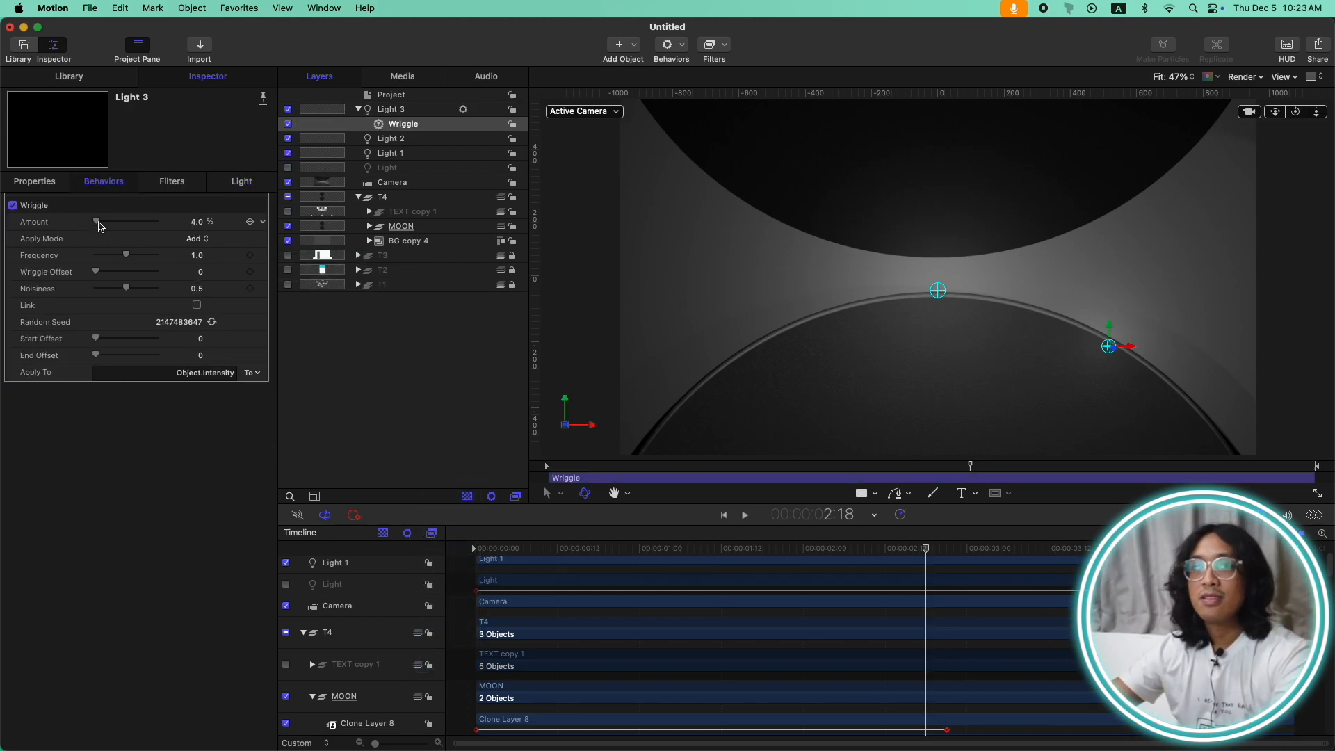
{"action": "left_click_drag", "start_coordinate": [99, 224], "coordinate": [1031, 88]}
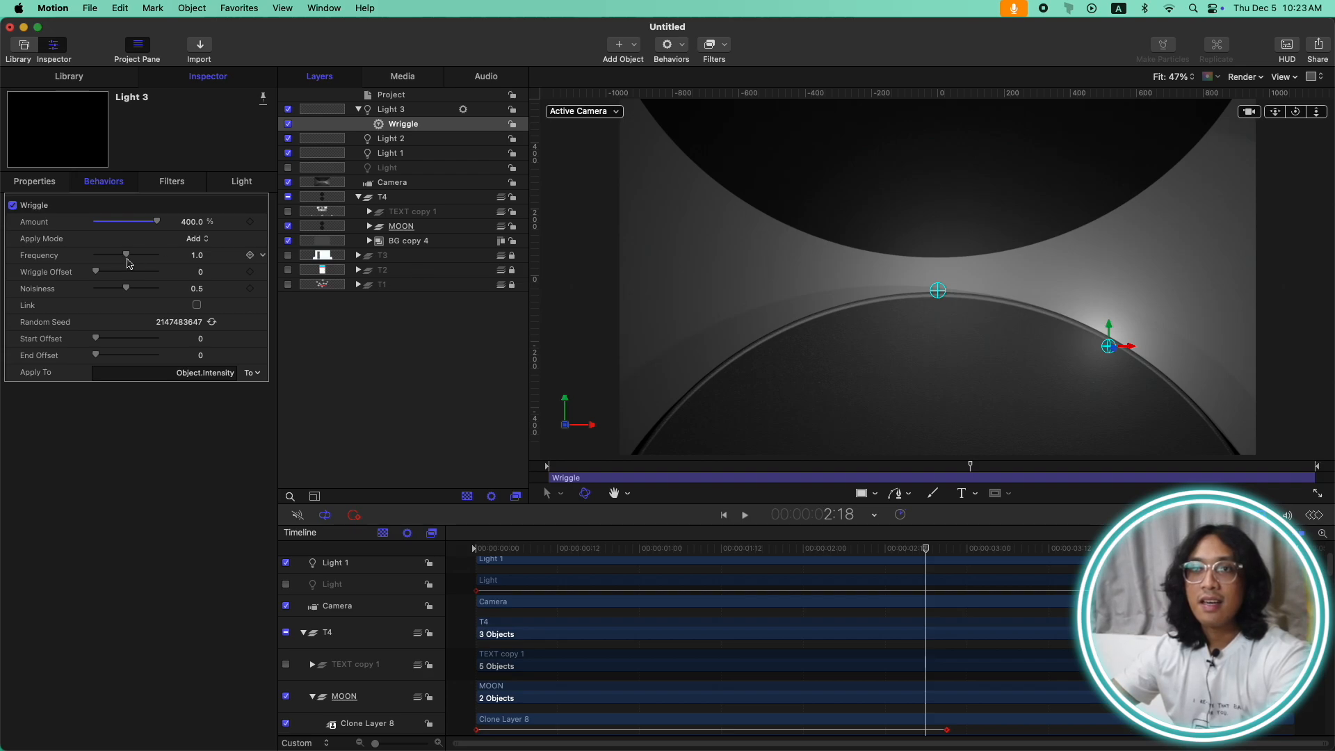
{"action": "left_click", "coordinate": [198, 239]}
{"action": "left_click", "coordinate": [232, 287]}
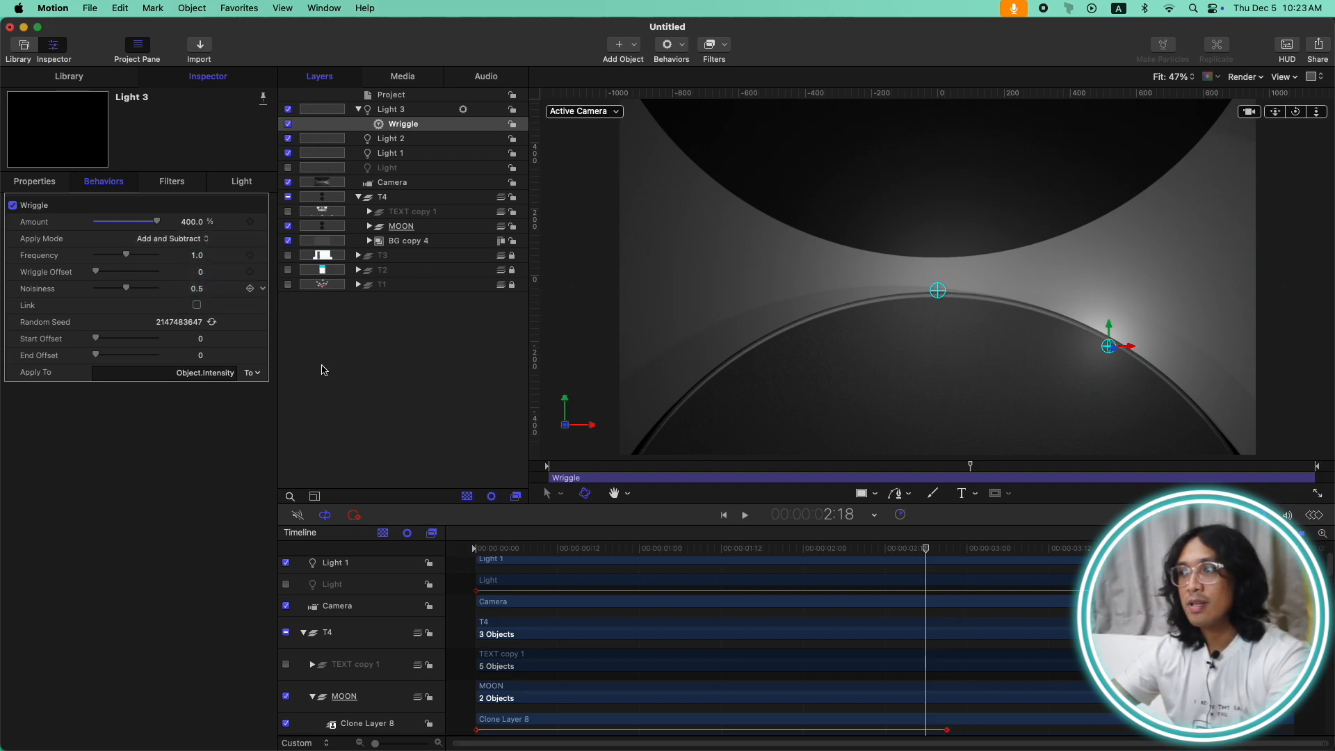
Step: Build a RAM preview from the first frame and review the flickering light during playback
{"action": "key", "text": "Home"}
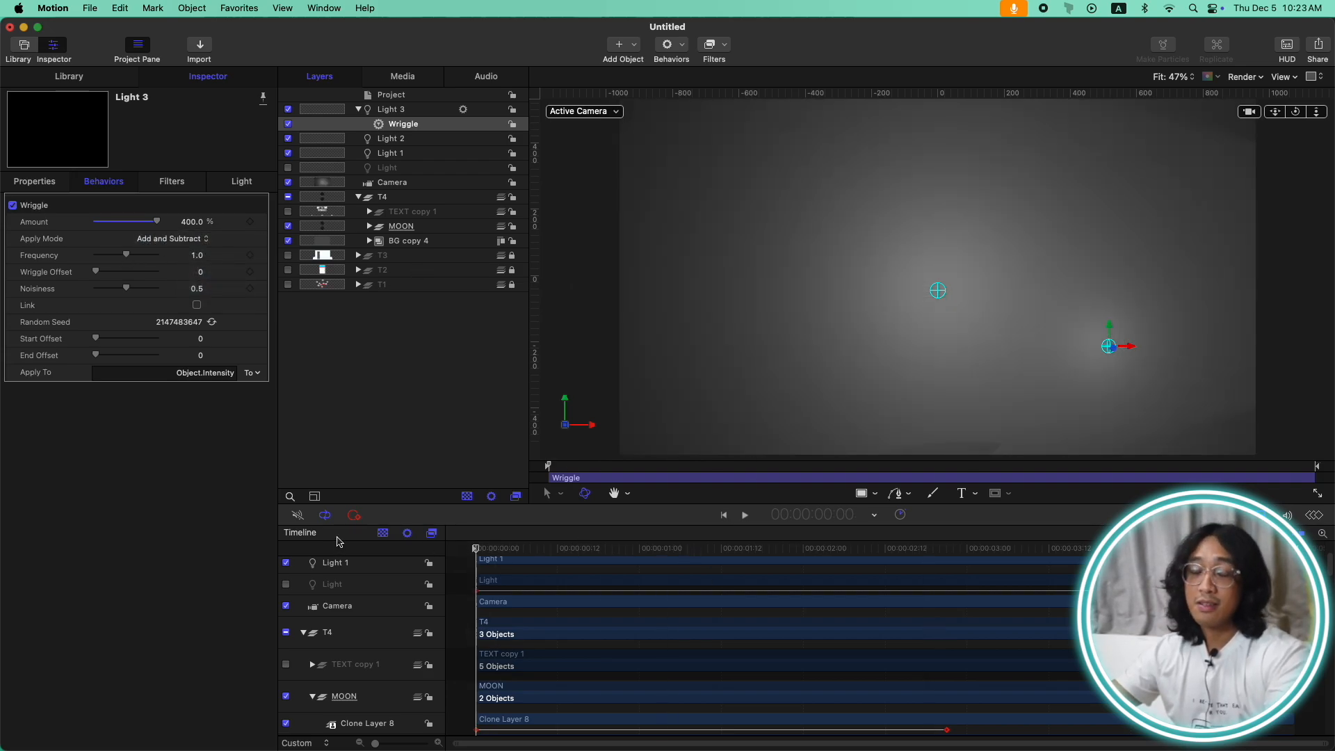
{"action": "key", "text": "super+r"}
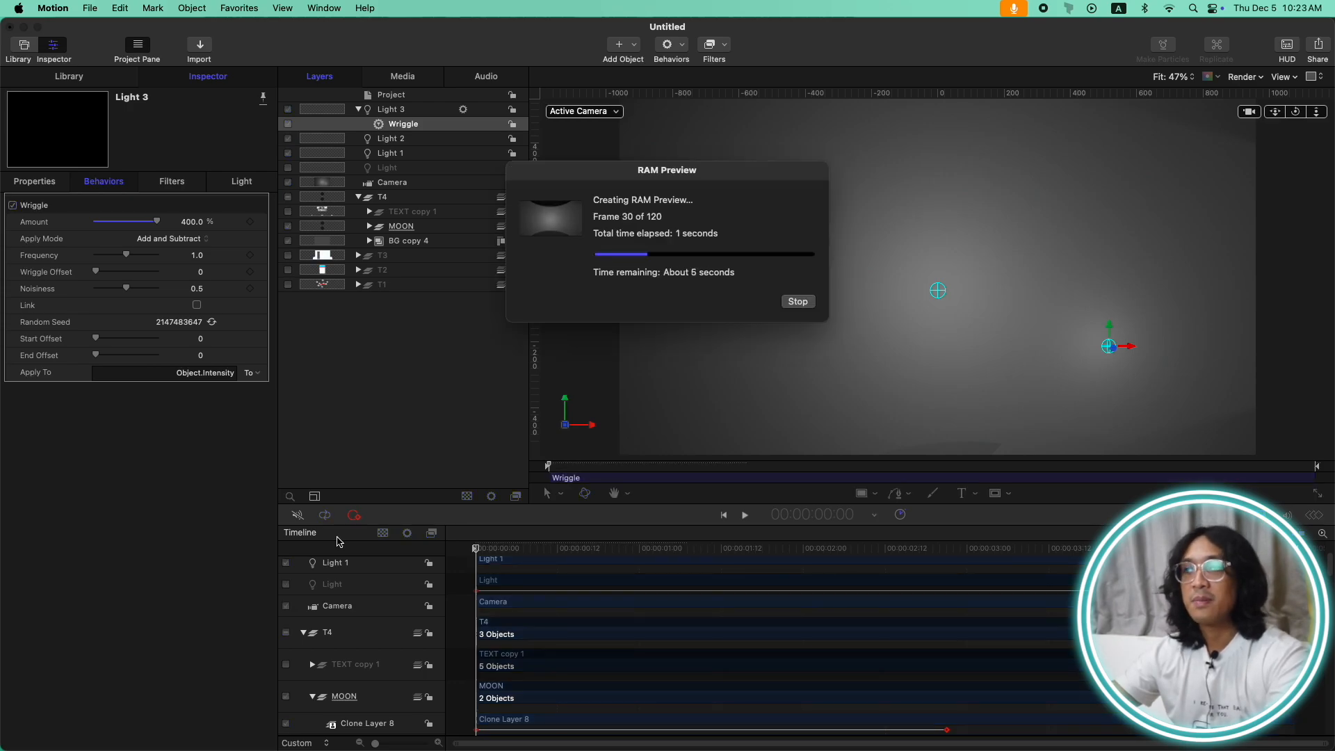
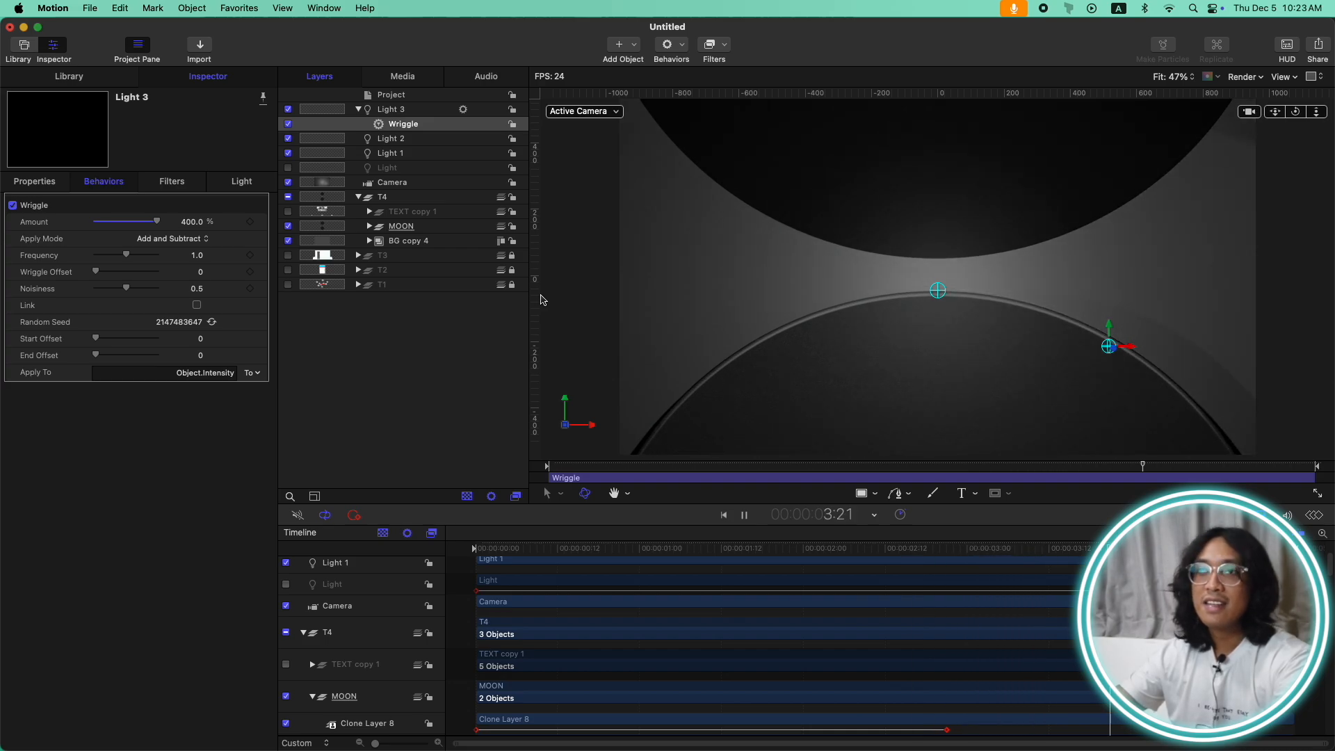
{"action": "key", "text": "space"}
Step: Show the TEXT copy 1 group and change its main title to EMERGE in a heavy sans-serif font
{"action": "left_click", "coordinate": [437, 211]}
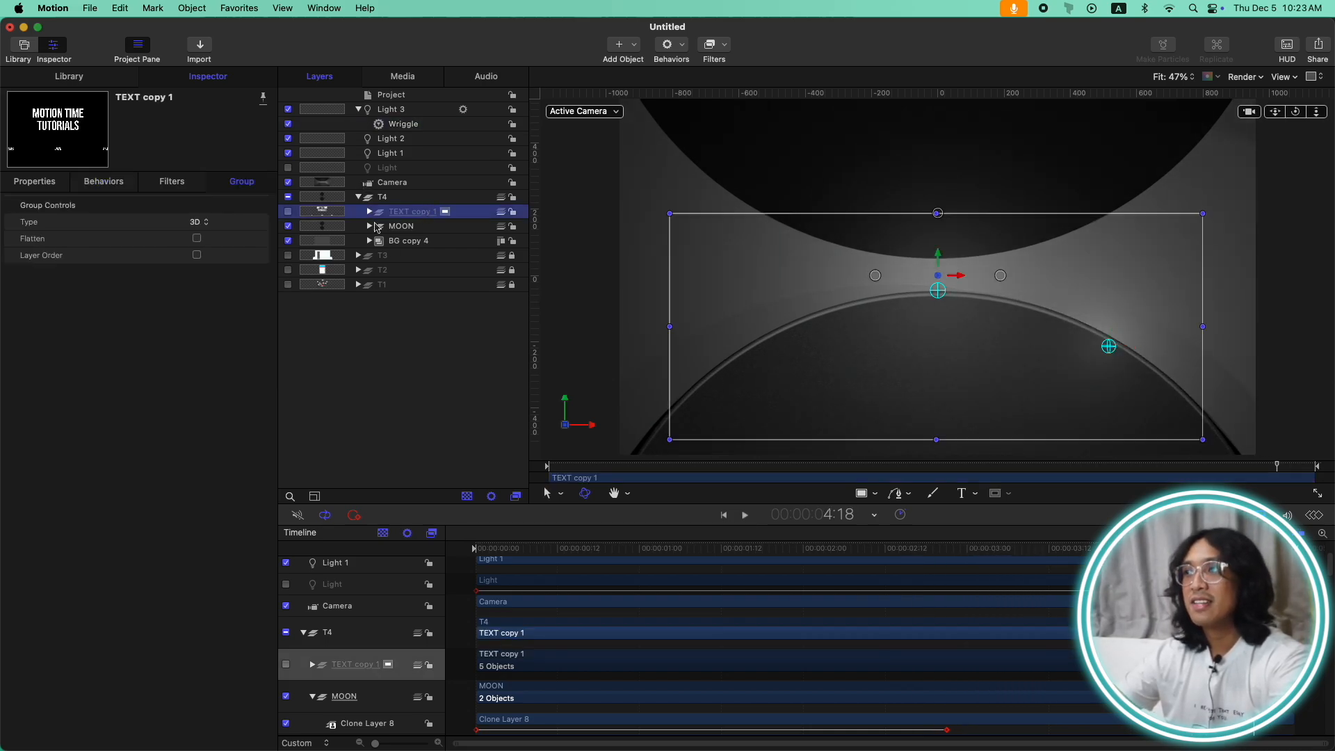
{"action": "left_click", "coordinate": [288, 212]}
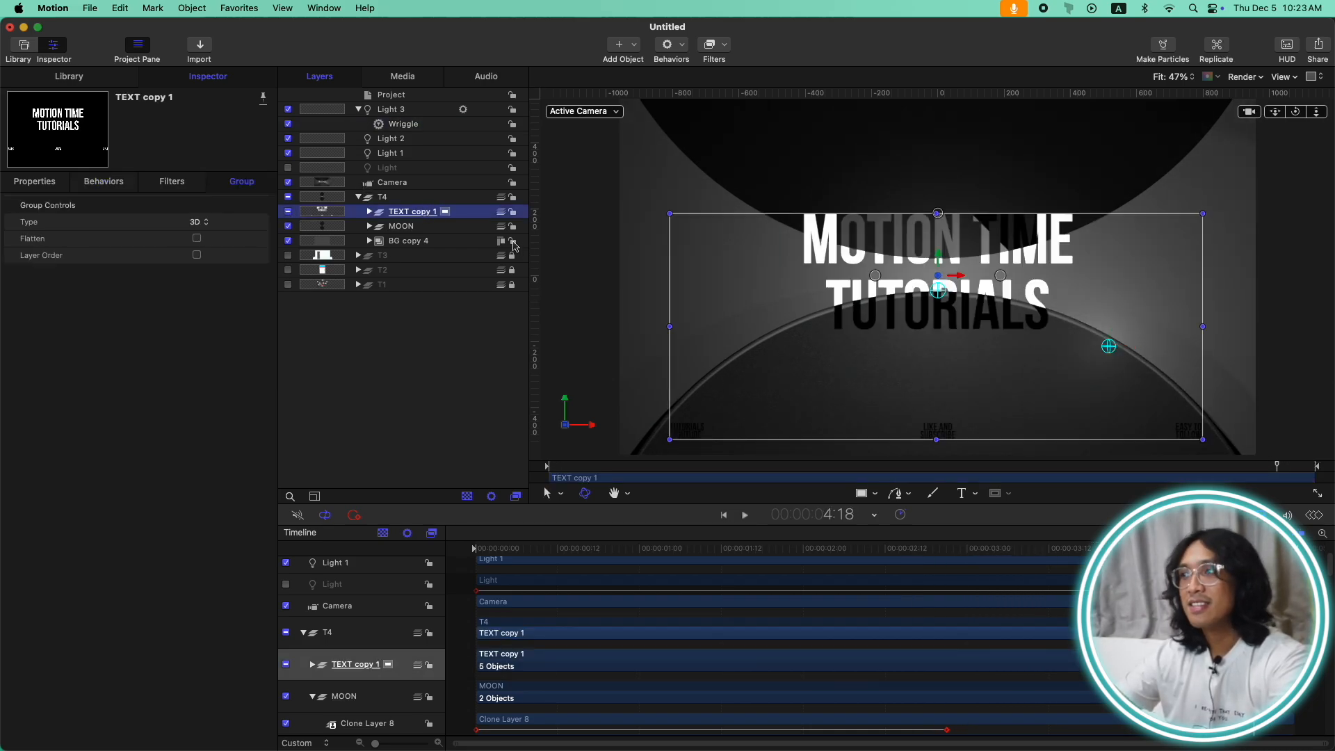
{"action": "left_click", "coordinate": [369, 212]}
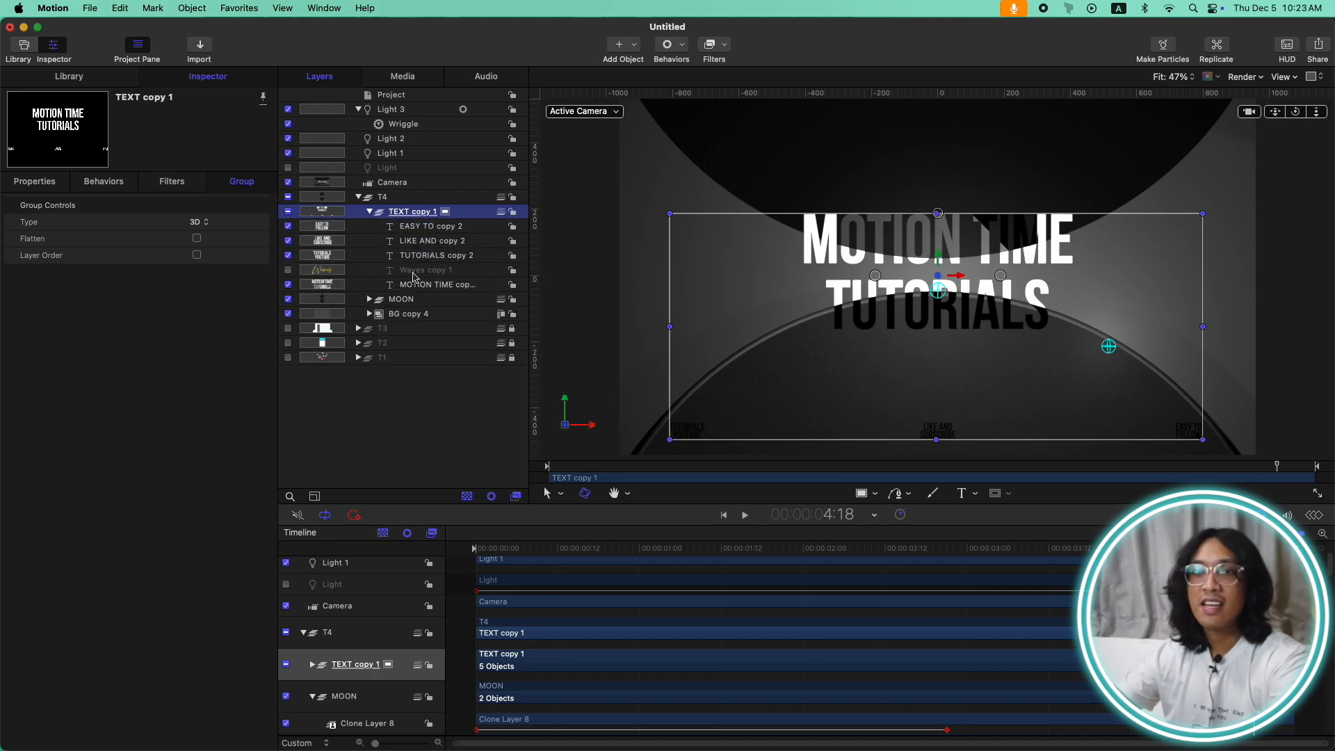
{"action": "left_click", "coordinate": [447, 283]}
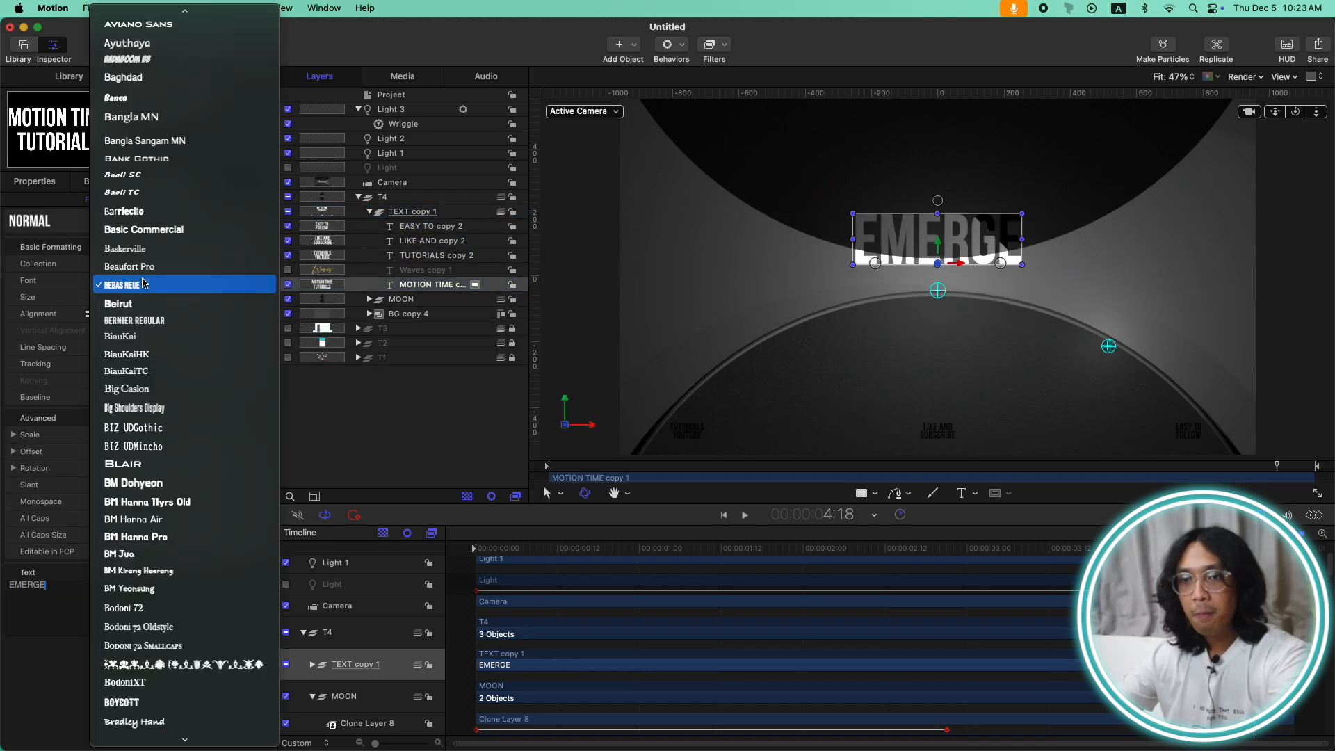
{"action": "left_click", "coordinate": [204, 281]}
{"action": "left_click", "coordinate": [208, 549]}
Step: Lower the EMERGE title to the middle of the frame between the moons, and select the three small captions
{"action": "left_click", "coordinate": [35, 181]}
{"action": "mouse_move", "coordinate": [192, 256]}
{"action": "left_mouse_down"}
{"action": "mouse_move", "coordinate": [167, 255]}
{"action": "mouse_move", "coordinate": [219, 296]}
{"action": "mouse_move", "coordinate": [182, 256]}
{"action": "mouse_move", "coordinate": [192, 272]}
{"action": "left_mouse_up"}
{"action": "left_click", "coordinate": [242, 181]}
{"action": "left_click", "coordinate": [35, 181]}
{"action": "left_click", "coordinate": [241, 182]}
{"action": "left_click", "coordinate": [442, 255]}
{"action": "left_click", "coordinate": [438, 226], "text": "shift"}
{"action": "left_click", "coordinate": [456, 456]}
Step: Move Light 1 to Z 580 px, and bring the EMERGE text forward in Z so it casts shadows behind it
{"action": "left_click", "coordinate": [392, 153]}
{"action": "left_click", "coordinate": [35, 181]}
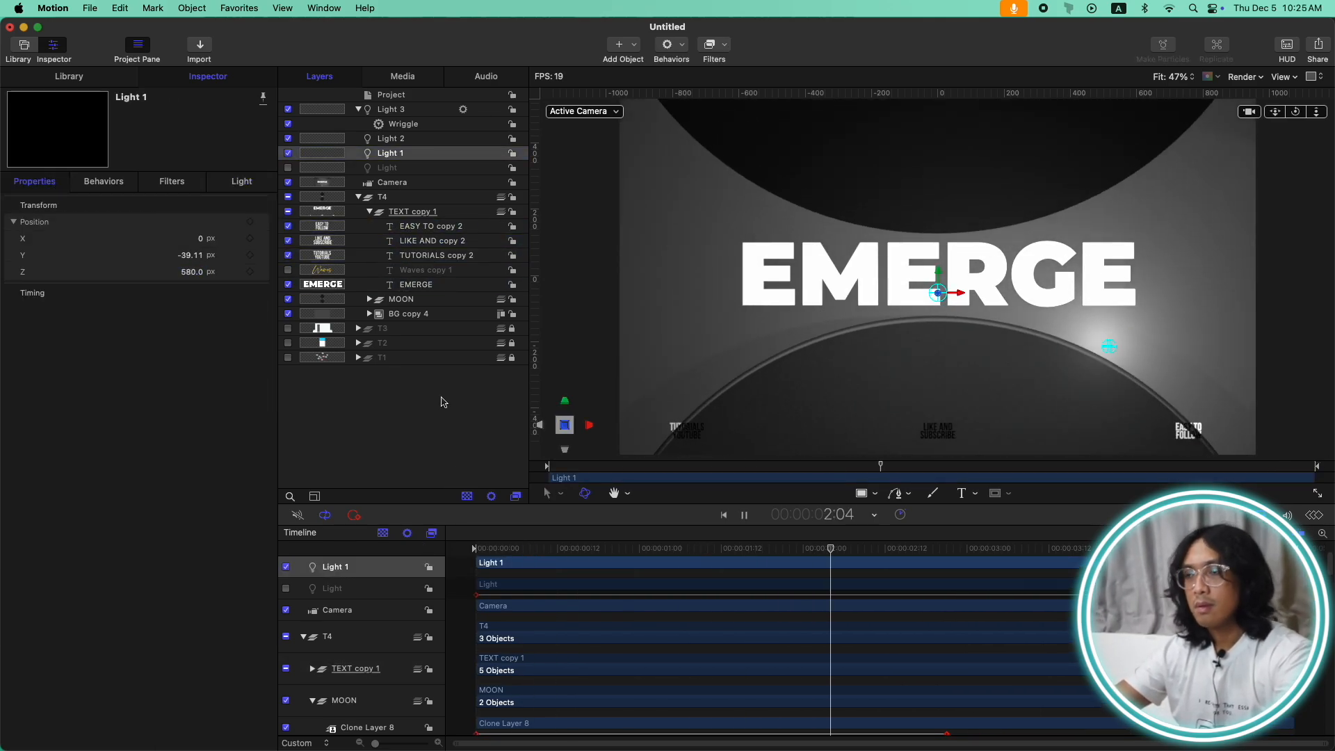
{"action": "left_click", "coordinate": [412, 212]}
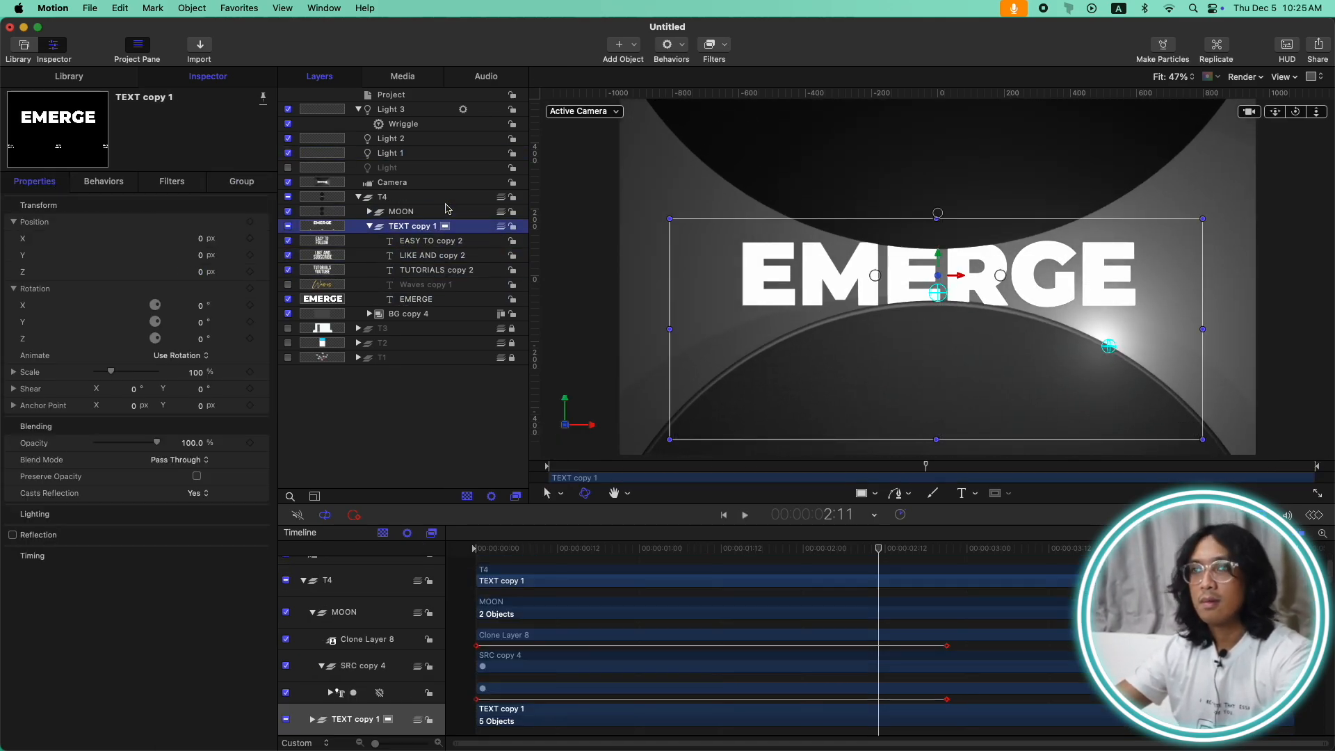
{"action": "left_click_drag", "start_coordinate": [192, 272], "coordinate": [199, 272]}
{"action": "left_click", "coordinate": [416, 284]}
{"action": "key", "text": "super+shift+a"}
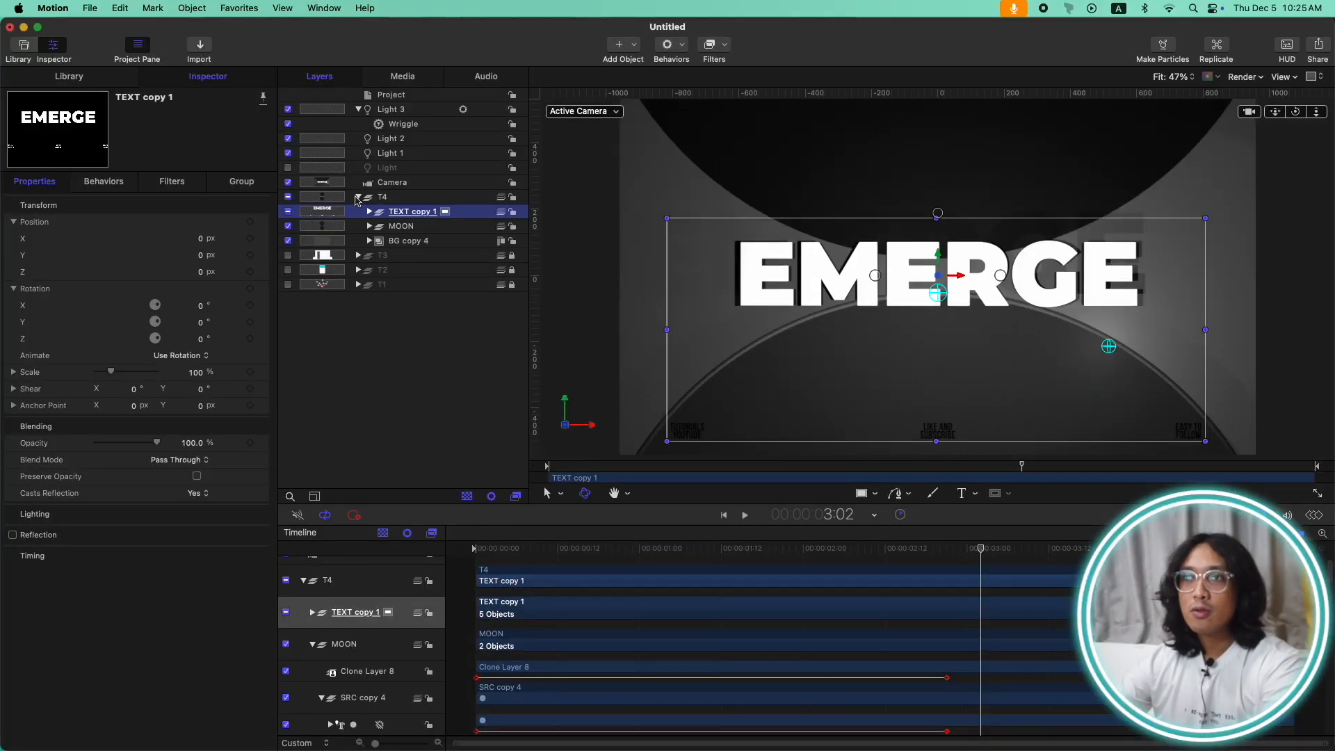
Step: Collapse and lock the T4 group
{"action": "left_click", "coordinate": [357, 198]}
{"action": "left_click", "coordinate": [420, 202]}
{"action": "left_click", "coordinate": [513, 198]}
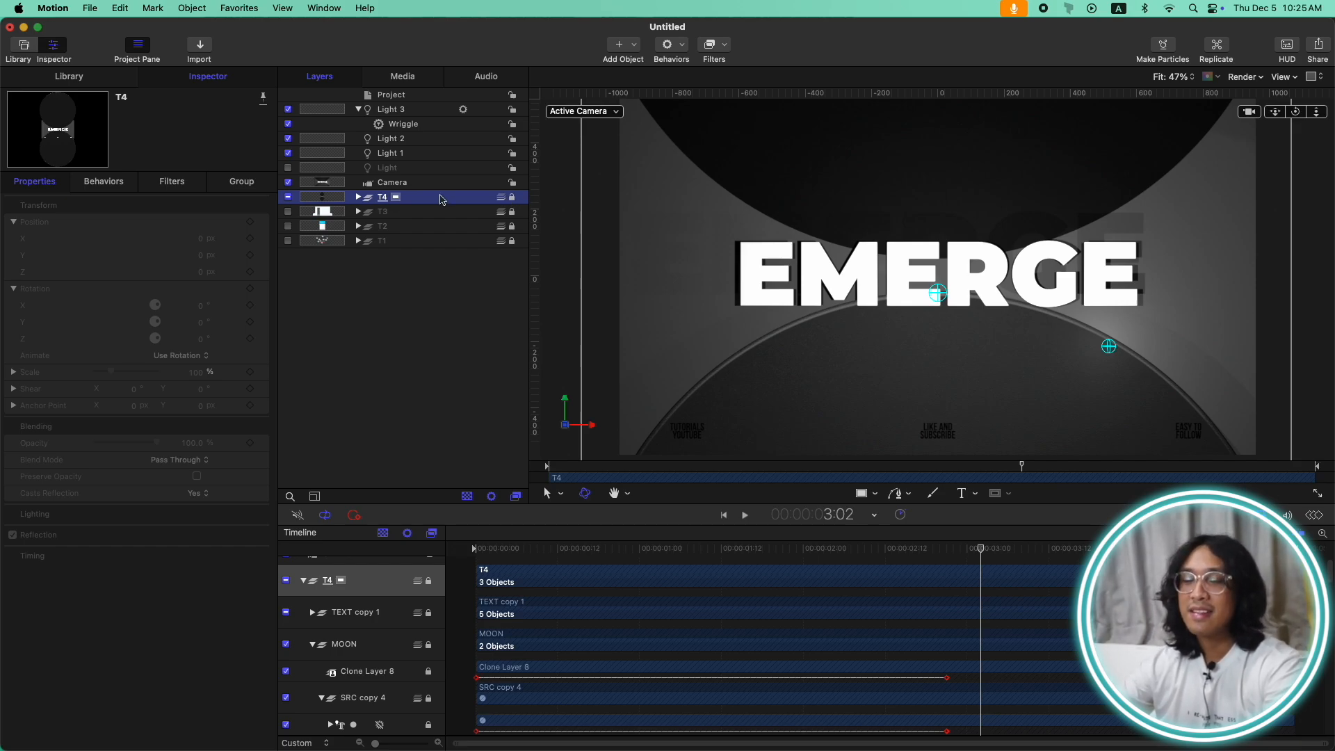
Step: Duplicate the T4 group, hide the original and rename the copy T5
{"action": "key", "text": "super+d"}
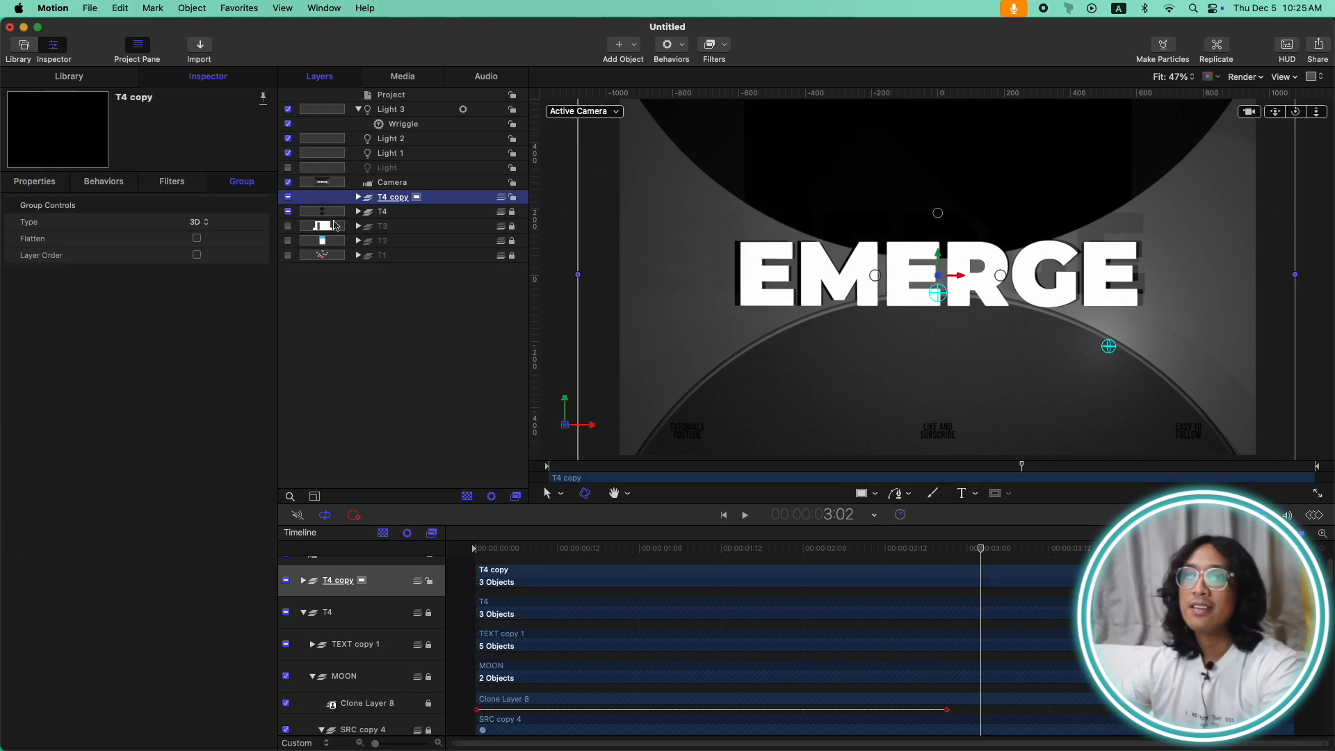
{"action": "double_click", "coordinate": [393, 197]}
{"action": "type", "text": "T5"}
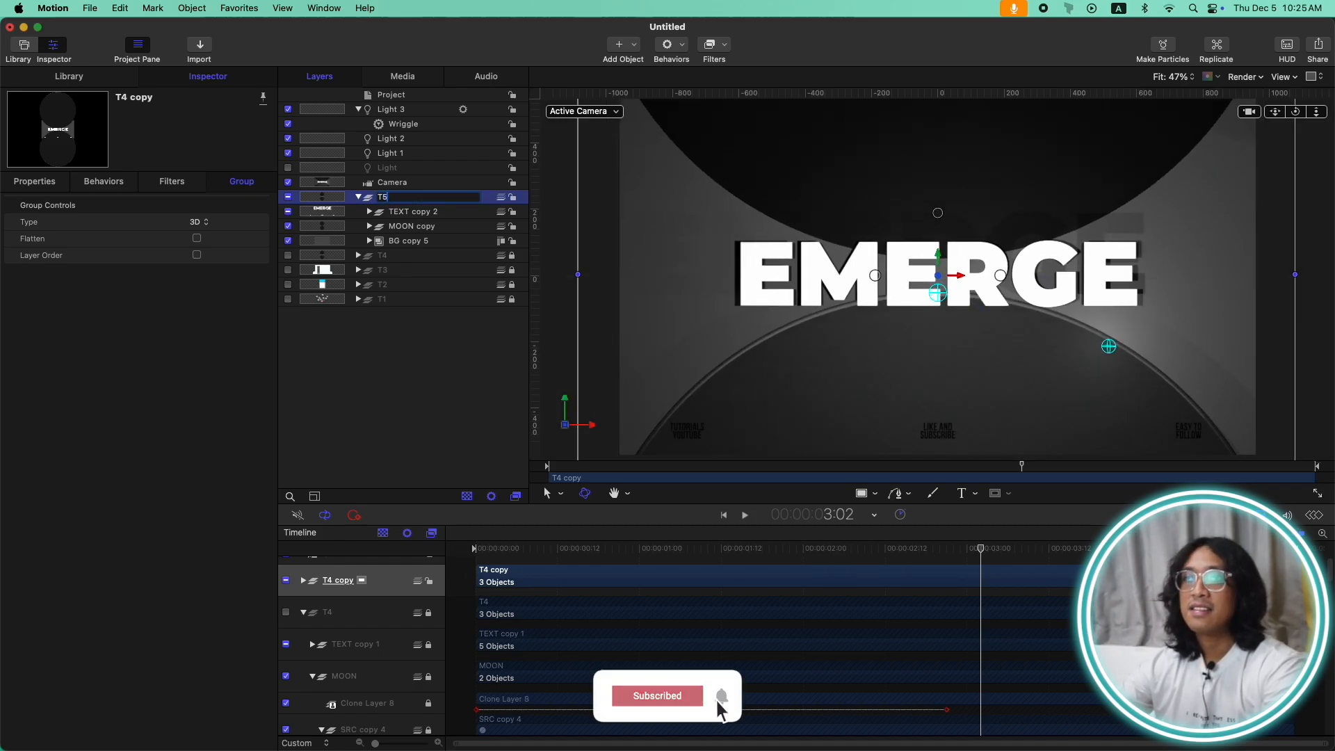
{"action": "key", "text": "Return"}
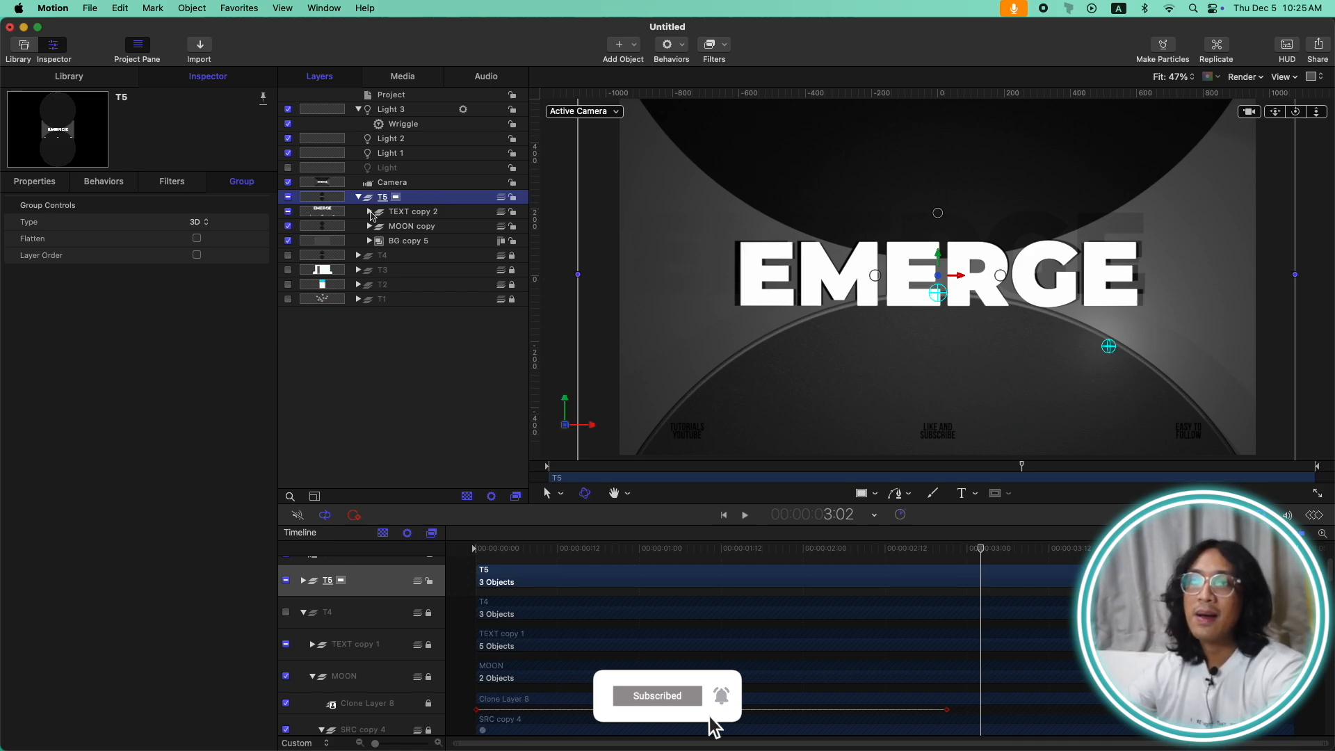
Step: Hide the TEXT copy 2 group in T5 and turn off Light 1, Light 2 and Light 3
{"action": "left_click", "coordinate": [289, 212]}
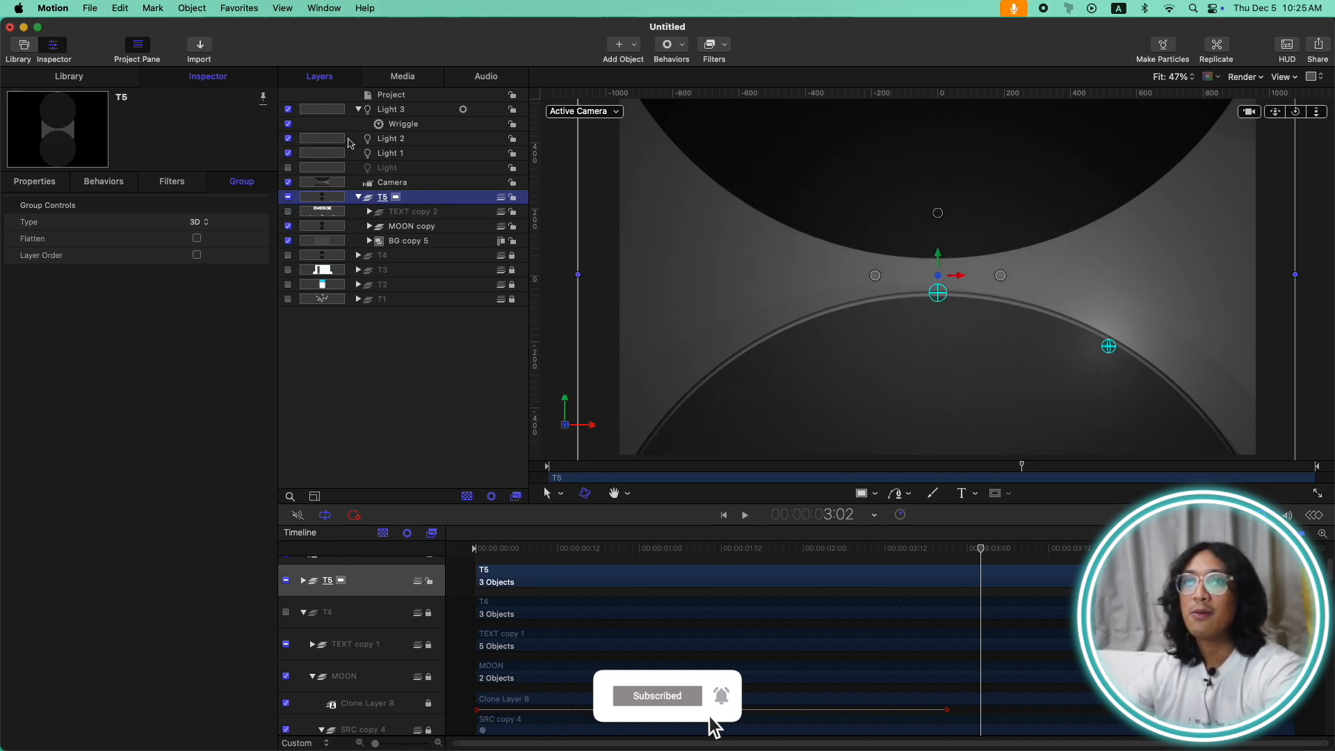
{"action": "left_click", "coordinate": [359, 110]}
{"action": "left_click", "coordinate": [288, 109]}
{"action": "left_click", "coordinate": [287, 124]}
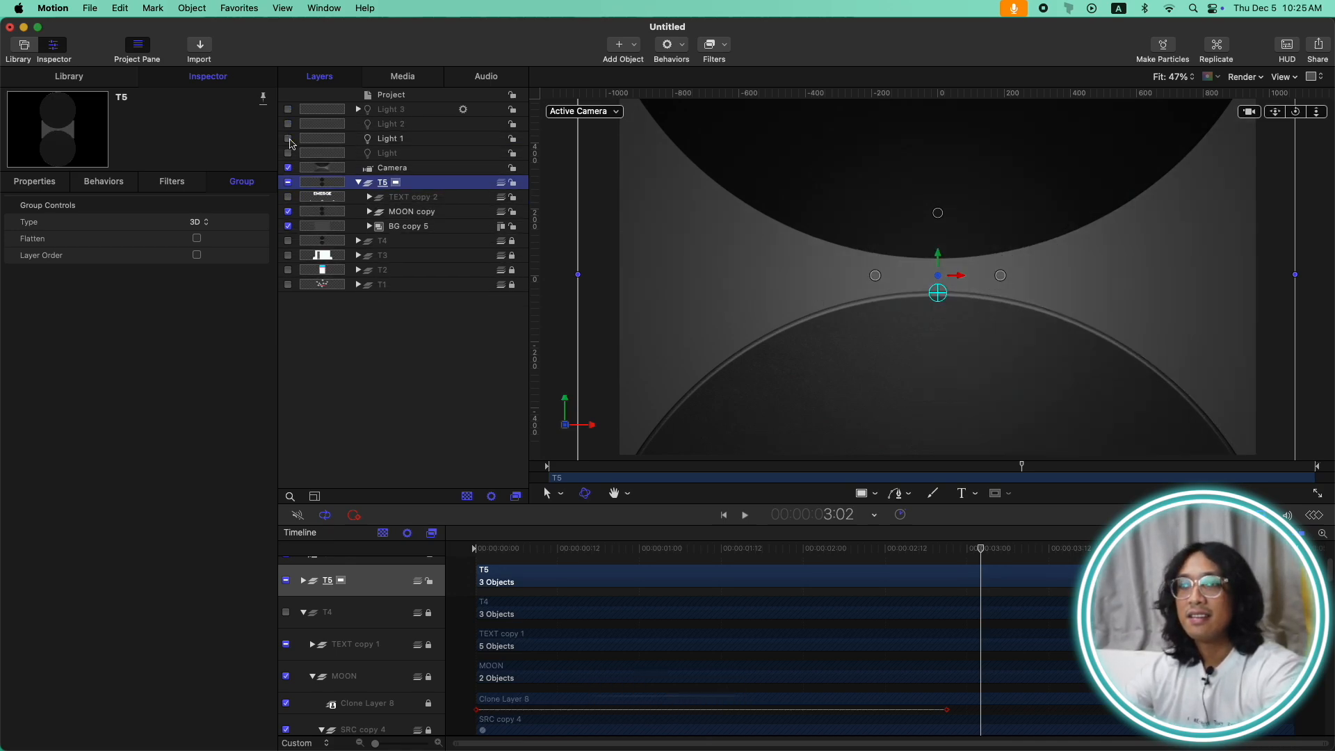
{"action": "left_click", "coordinate": [288, 138]}
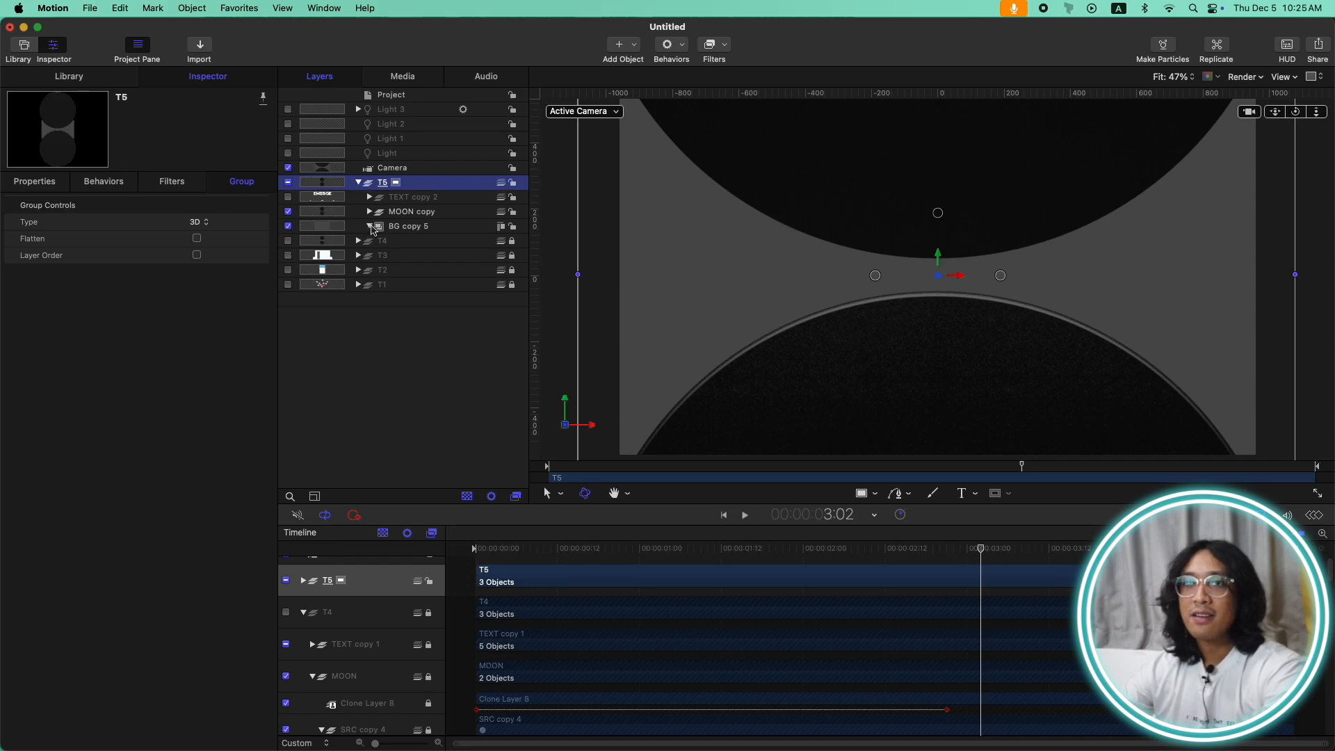
Step: Change the colour solid in the BG copy 5 group to a bright orange
{"action": "left_click", "coordinate": [369, 227]}
{"action": "left_click", "coordinate": [449, 242]}
{"action": "left_click", "coordinate": [190, 272]}
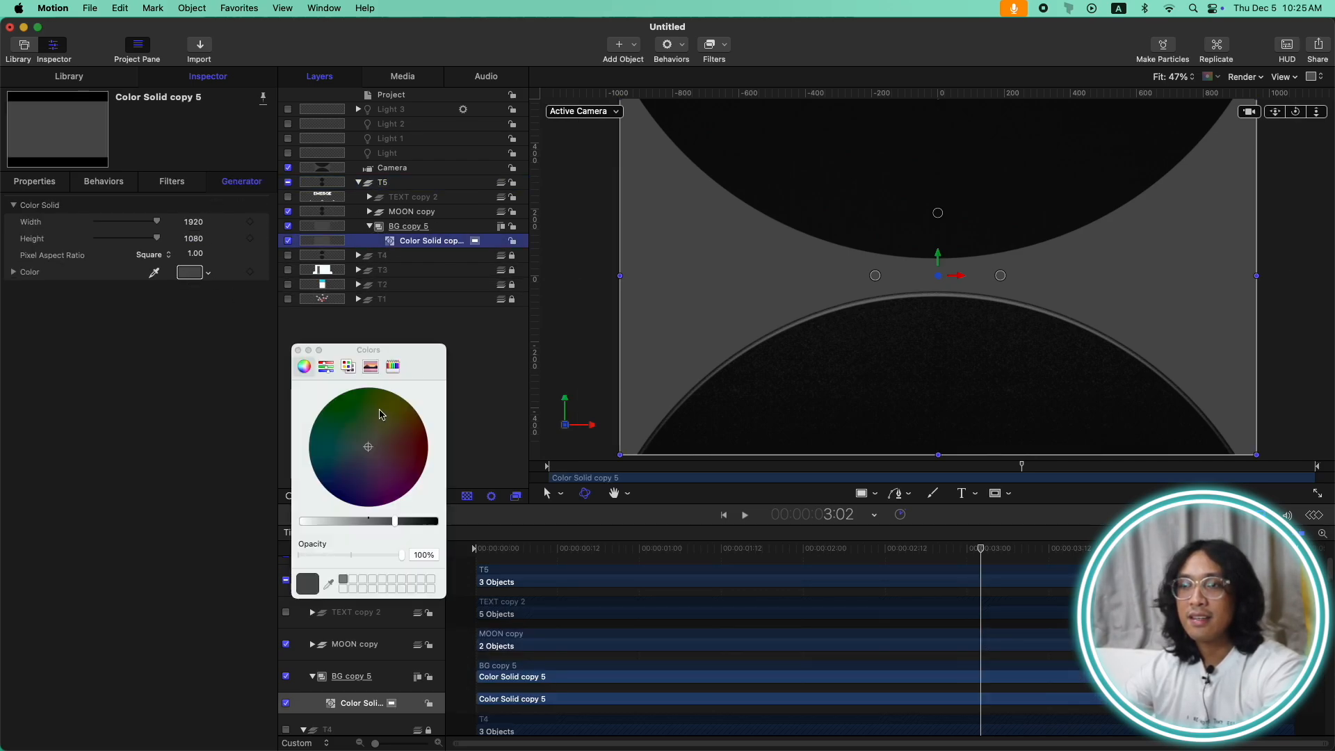
{"action": "left_click_drag", "start_coordinate": [394, 520], "coordinate": [185, 530]}
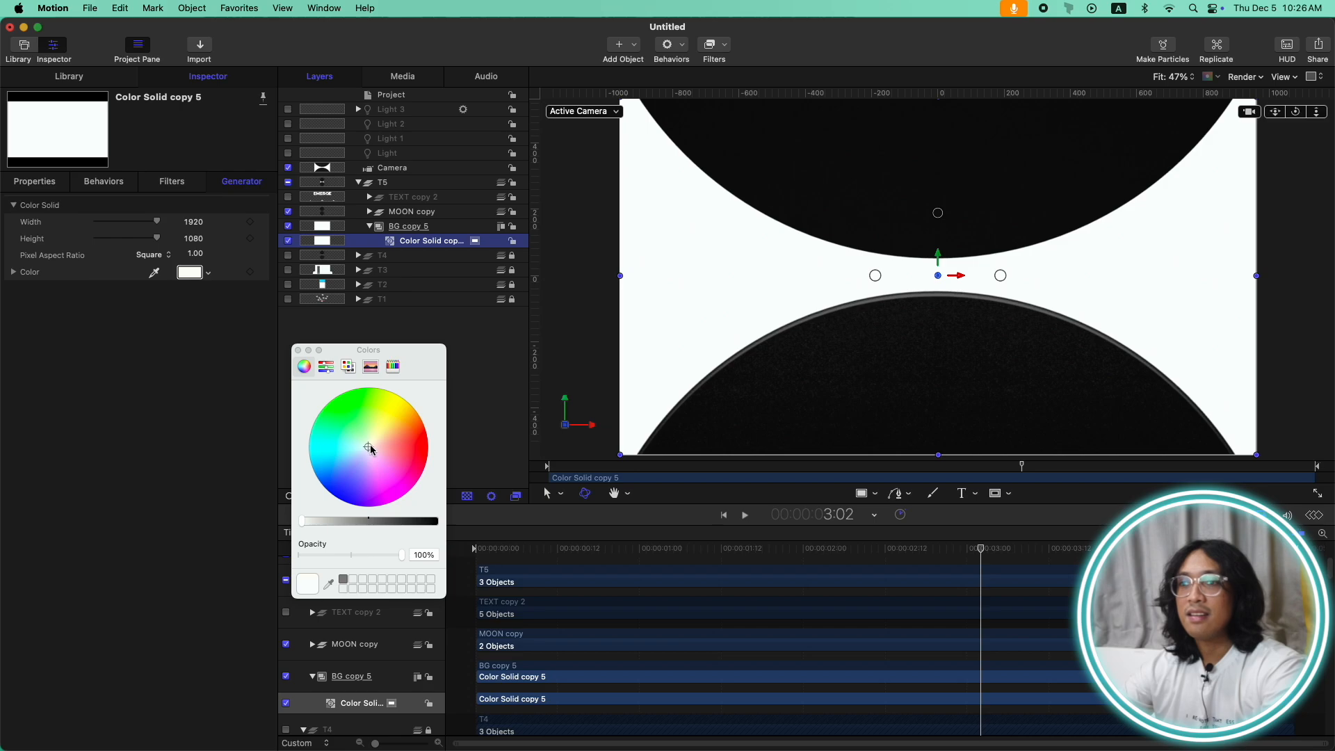
{"action": "left_click", "coordinate": [401, 418]}
{"action": "left_click_drag", "start_coordinate": [401, 417], "coordinate": [411, 410]}
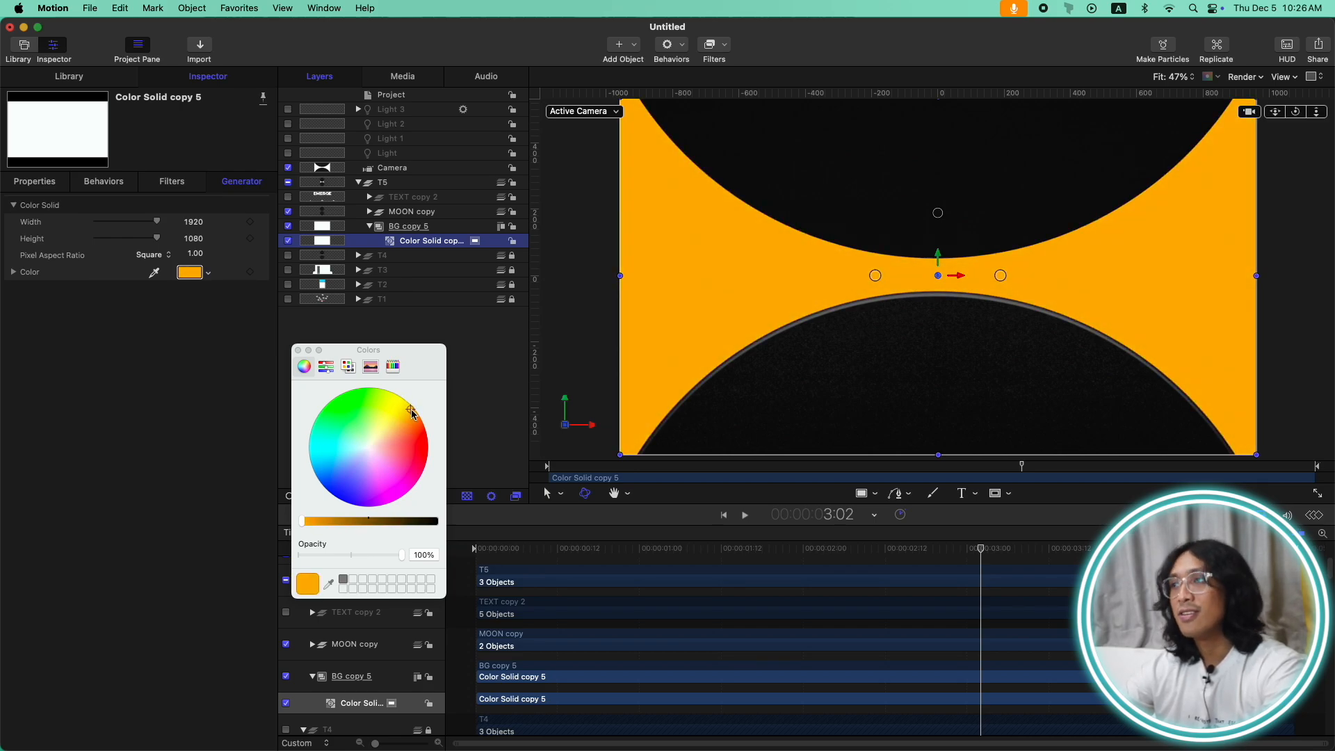
{"action": "left_click", "coordinate": [297, 350]}
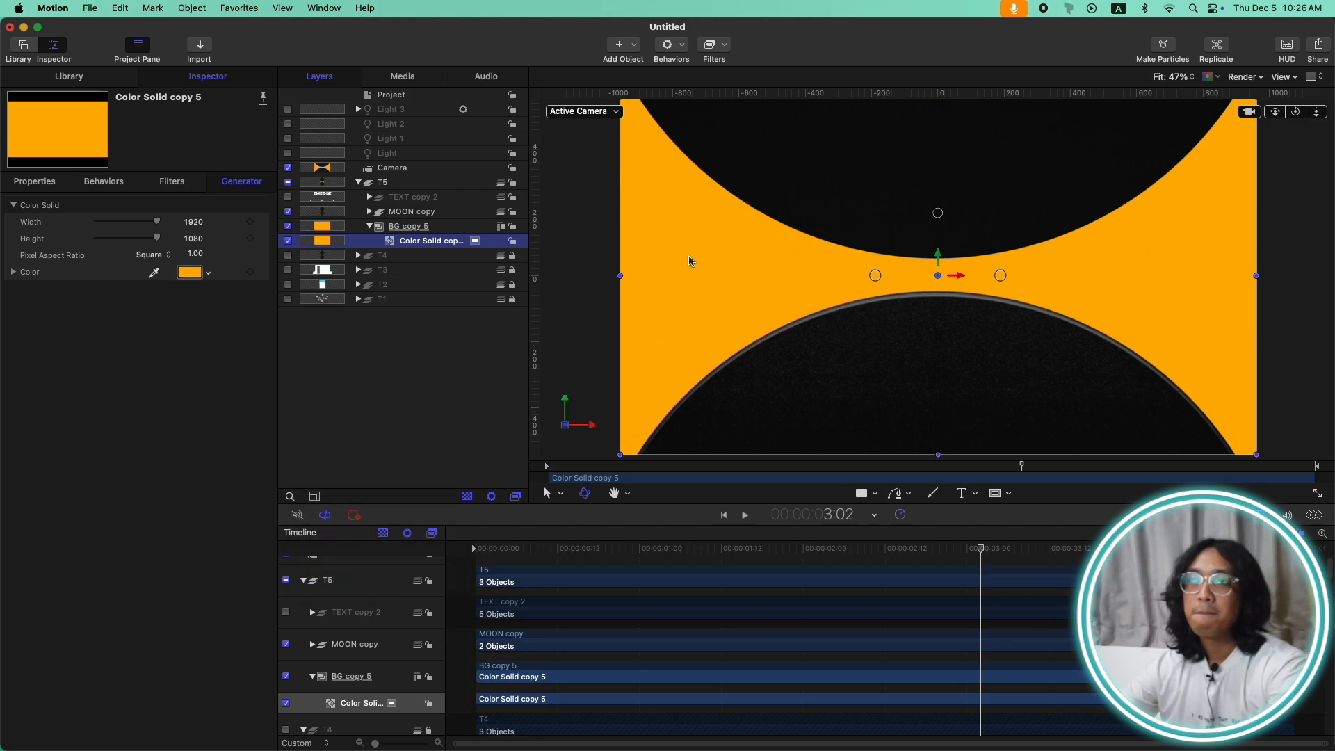
Step: Delete the clone layer that forms the upper moon inside the MOON copy group
{"action": "left_click", "coordinate": [368, 211]}
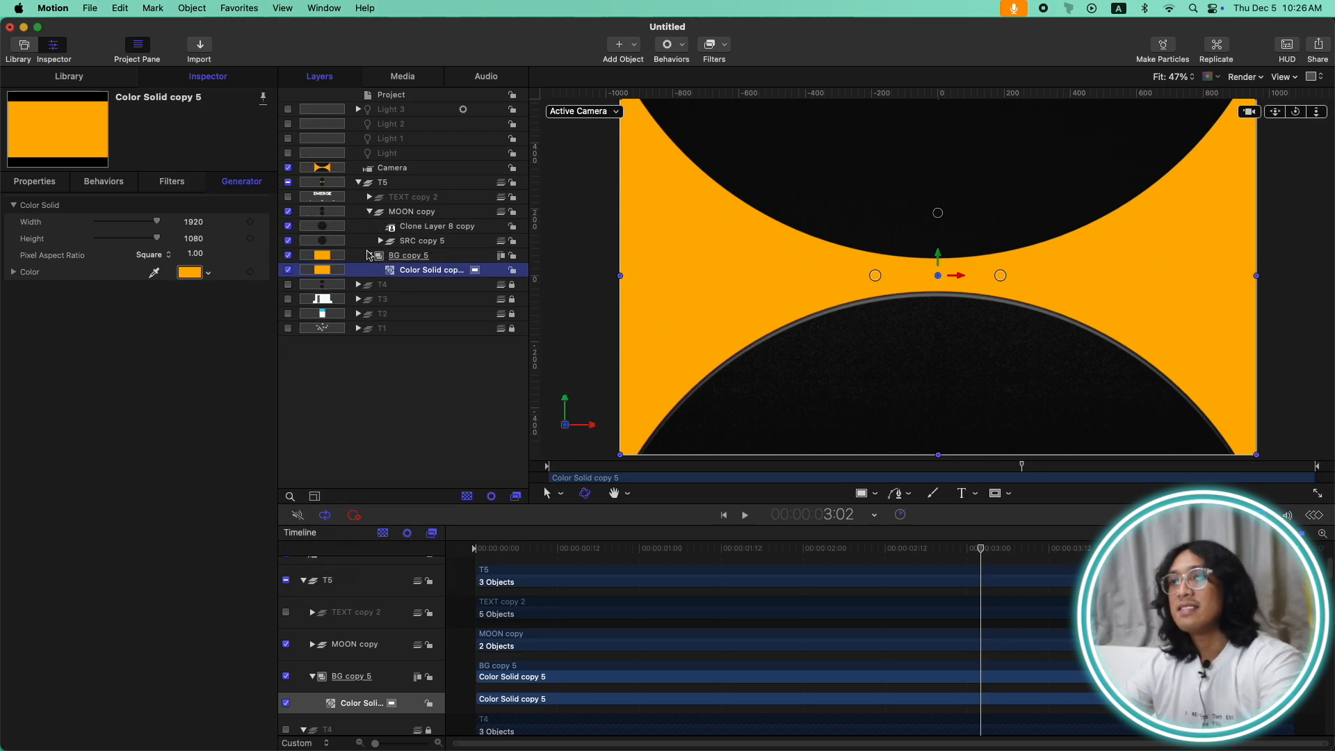
{"action": "left_click", "coordinate": [368, 255]}
{"action": "left_click", "coordinate": [454, 226]}
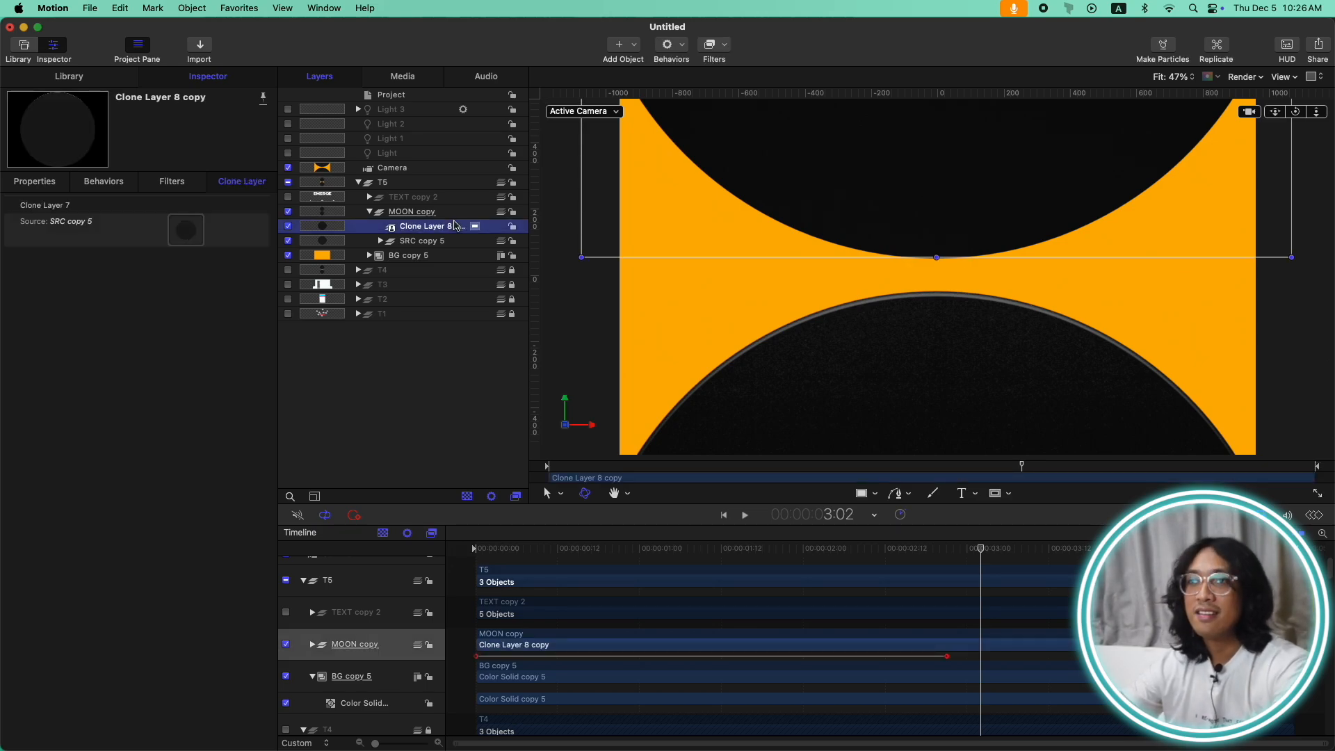
{"action": "key", "text": "Delete"}
Step: Expand the SRC copy 5 group and rename its parent MOON copy group to CIRCLE
{"action": "left_click", "coordinate": [444, 230]}
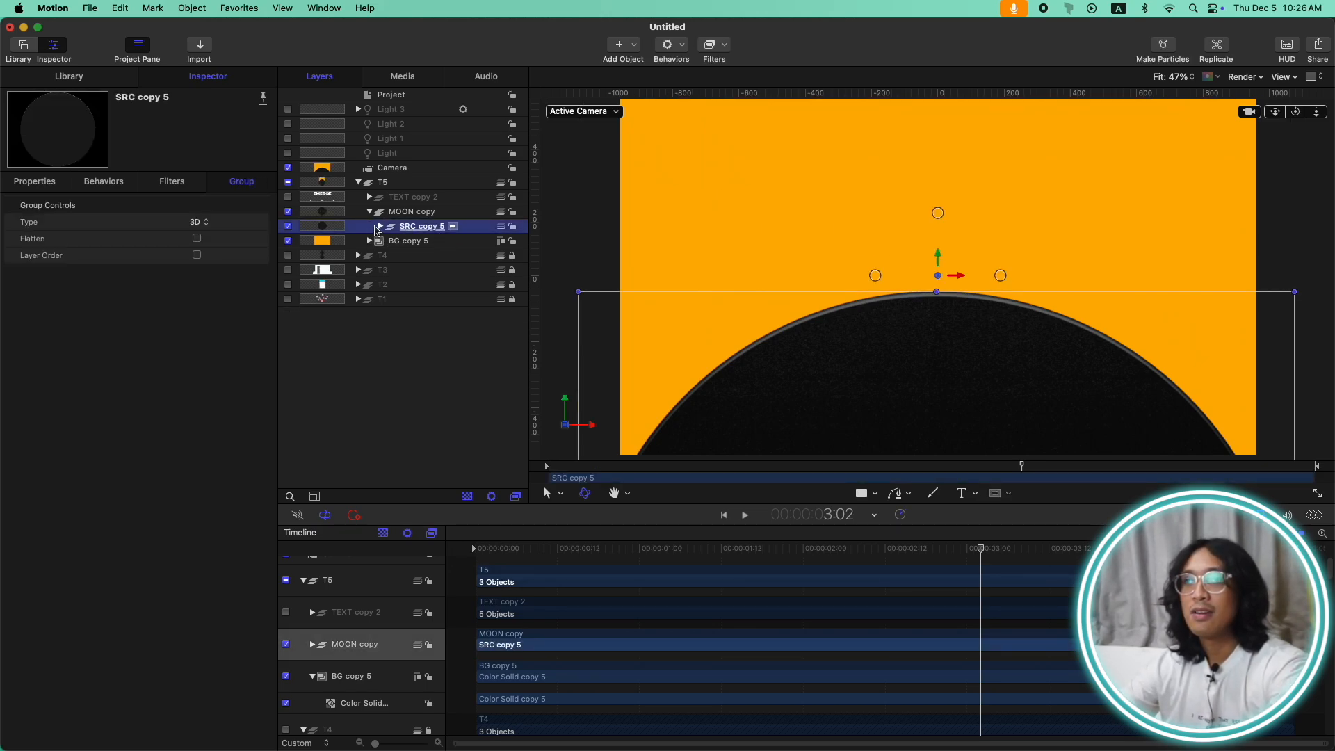
{"action": "left_click", "coordinate": [380, 227]}
{"action": "left_click", "coordinate": [431, 211]}
{"action": "left_click", "coordinate": [431, 212]}
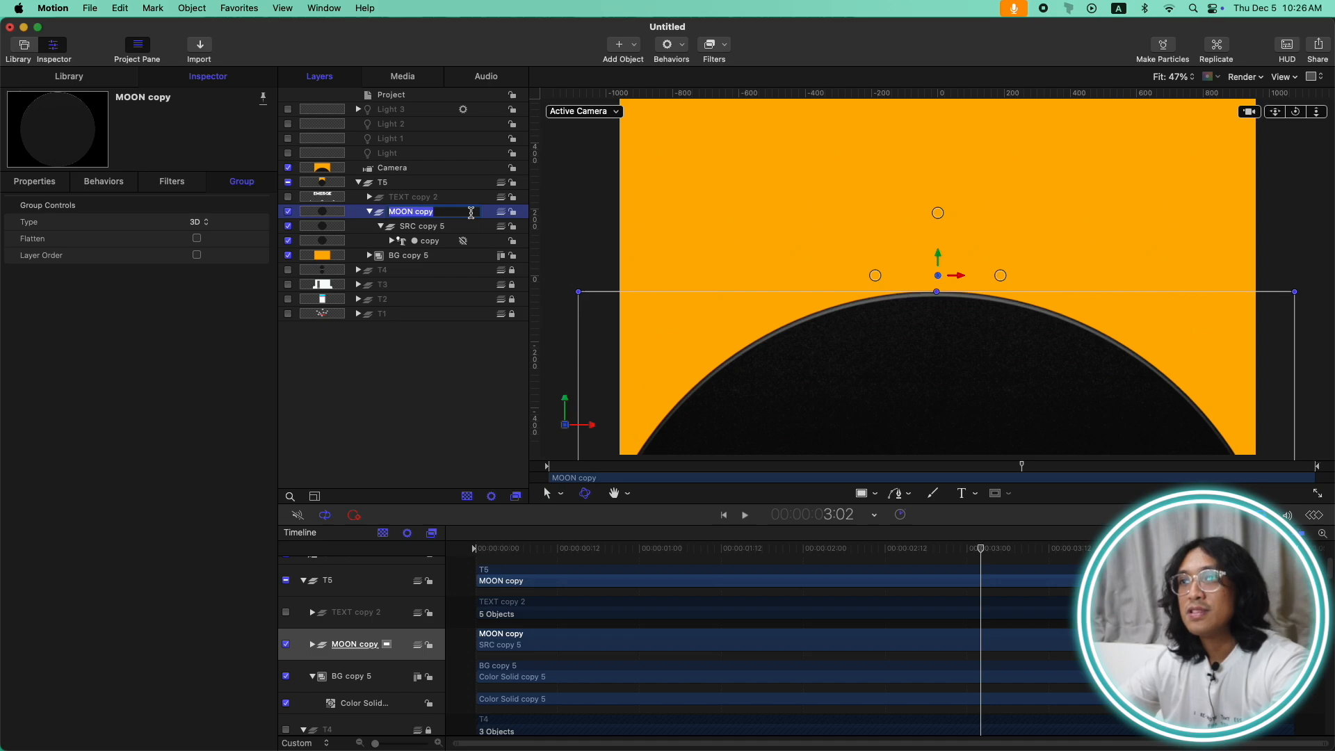
{"action": "type", "text": "ClRCL"}
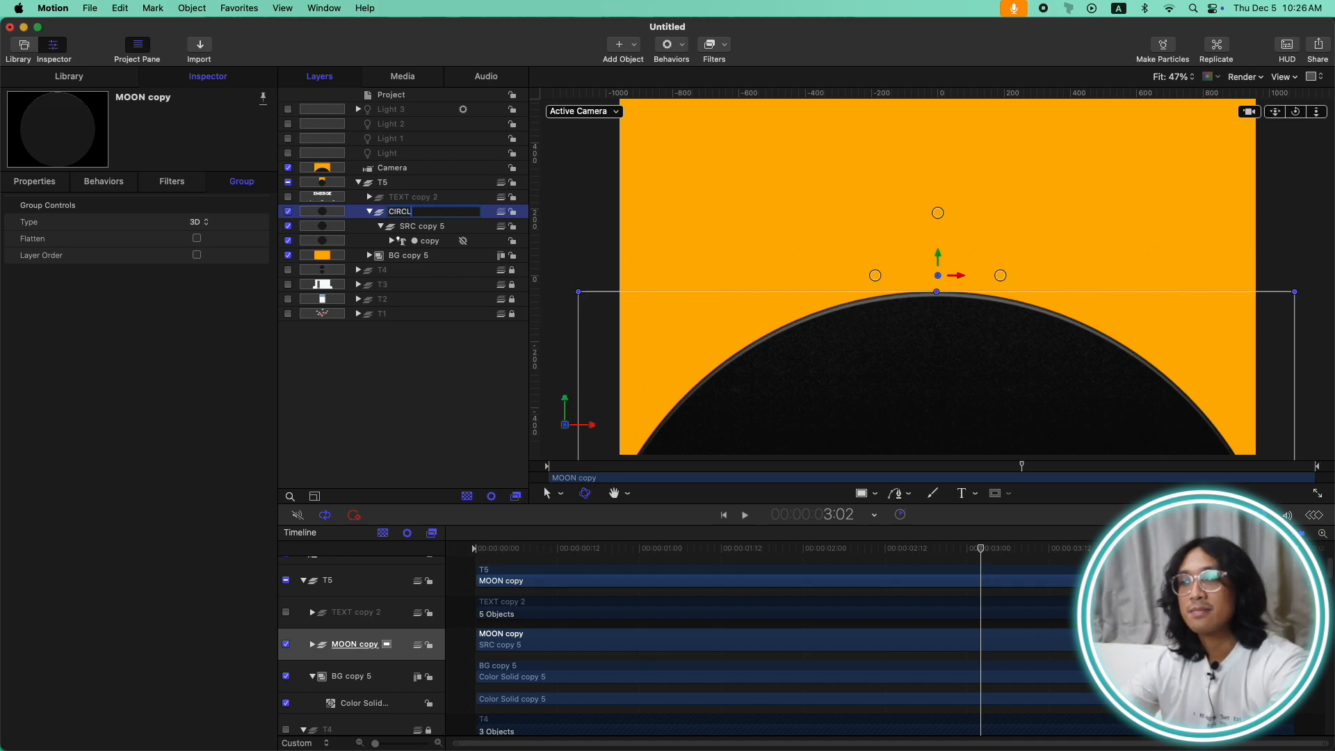
{"action": "type", "text": "E"}
{"action": "key", "text": "Return"}
Step: Reset the 3D text appearance parameters of the circle character in SRC copy 5
{"action": "left_click", "coordinate": [429, 242]}
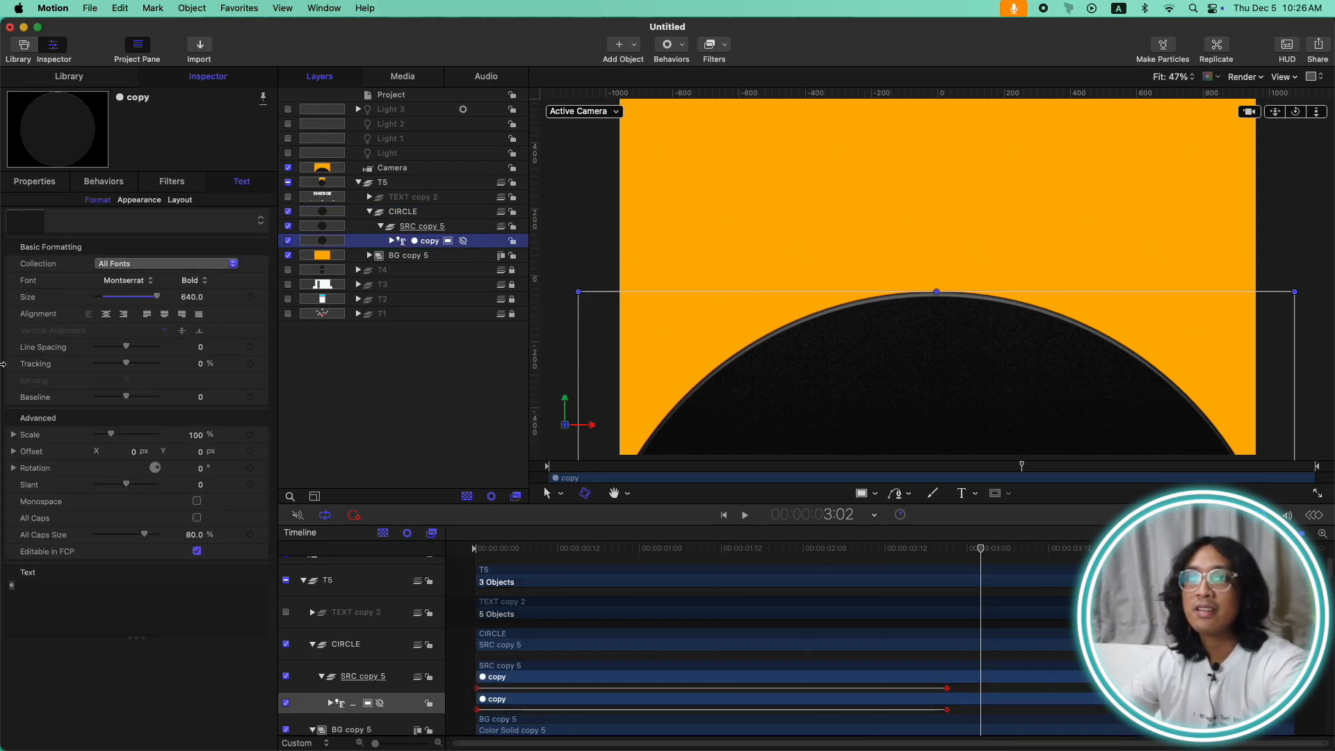
{"action": "left_click", "coordinate": [140, 200]}
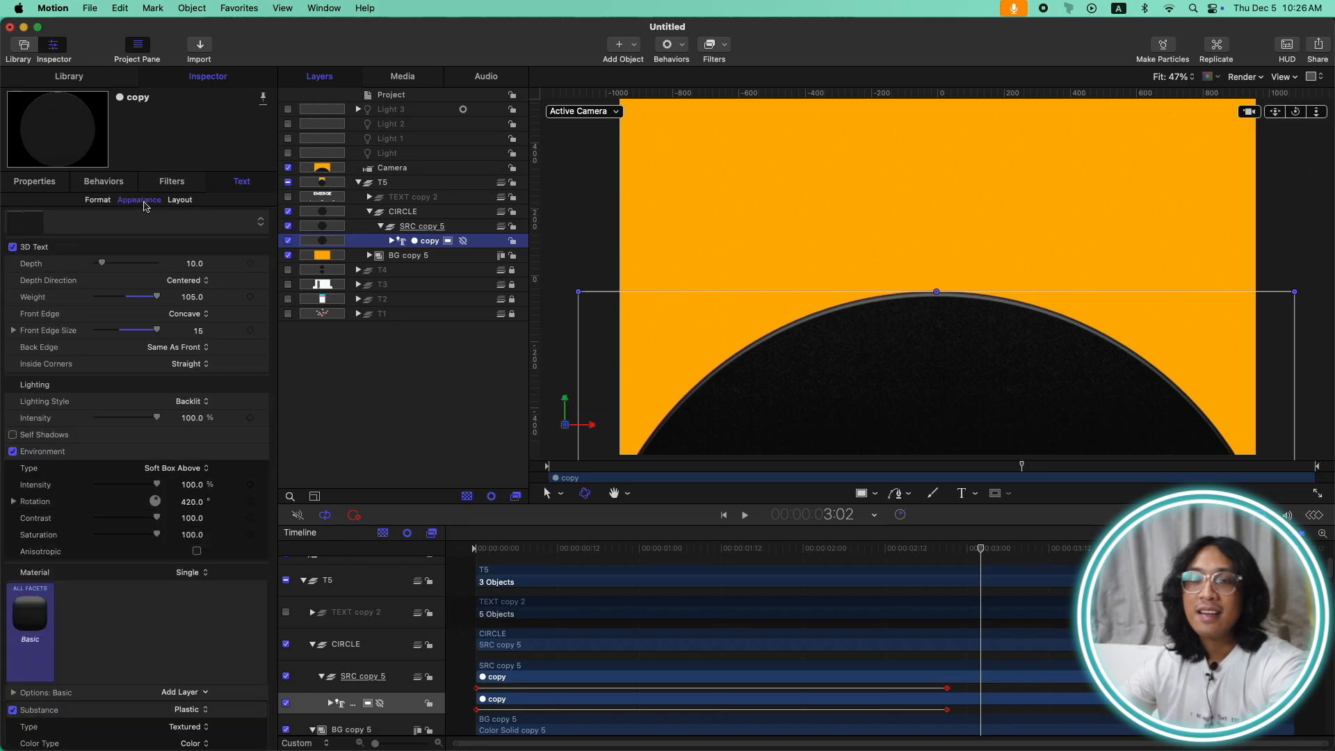
{"action": "left_click", "coordinate": [263, 248]}
{"action": "left_click", "coordinate": [280, 257]}
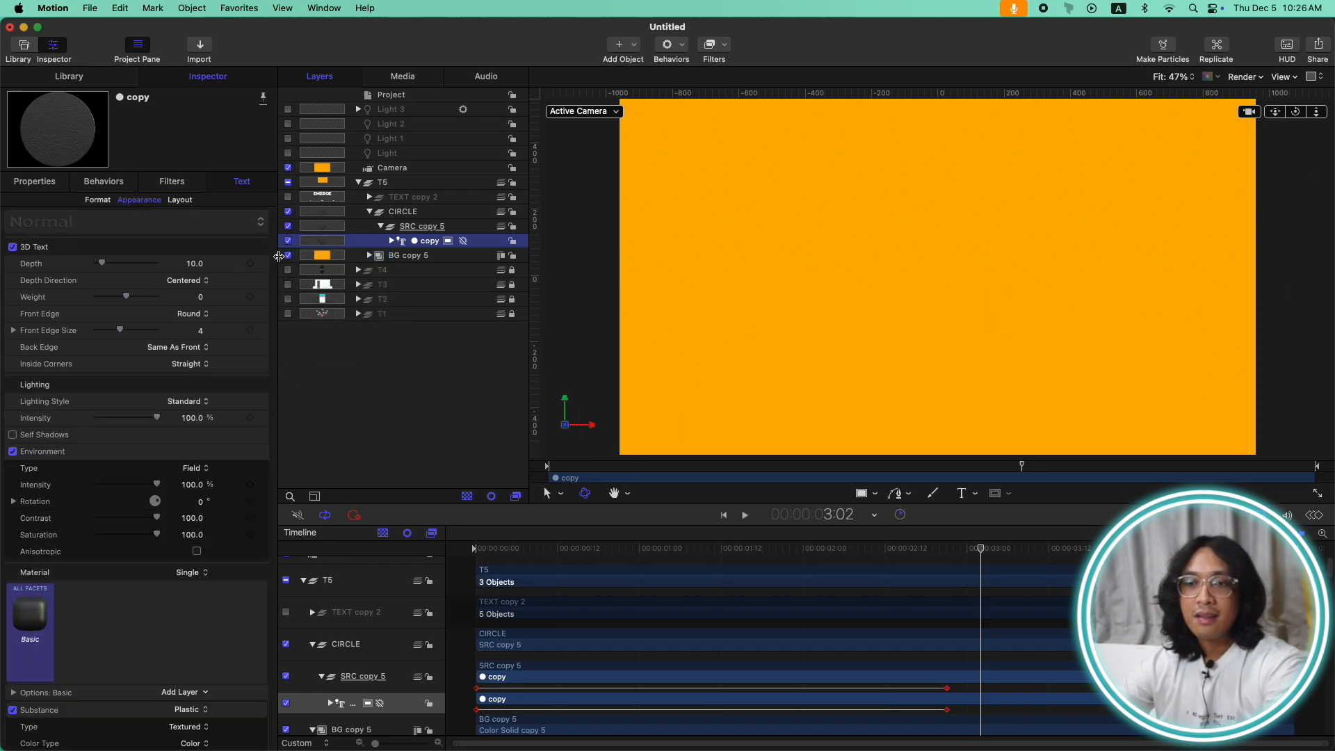
Step: Change the circle's plastic substance to the Shiny type and colour it red
{"action": "scroll", "coordinate": [205, 616], "scroll_direction": "down", "scroll_amount": 3}
{"action": "scroll", "coordinate": [204, 616], "scroll_direction": "down", "scroll_amount": 1}
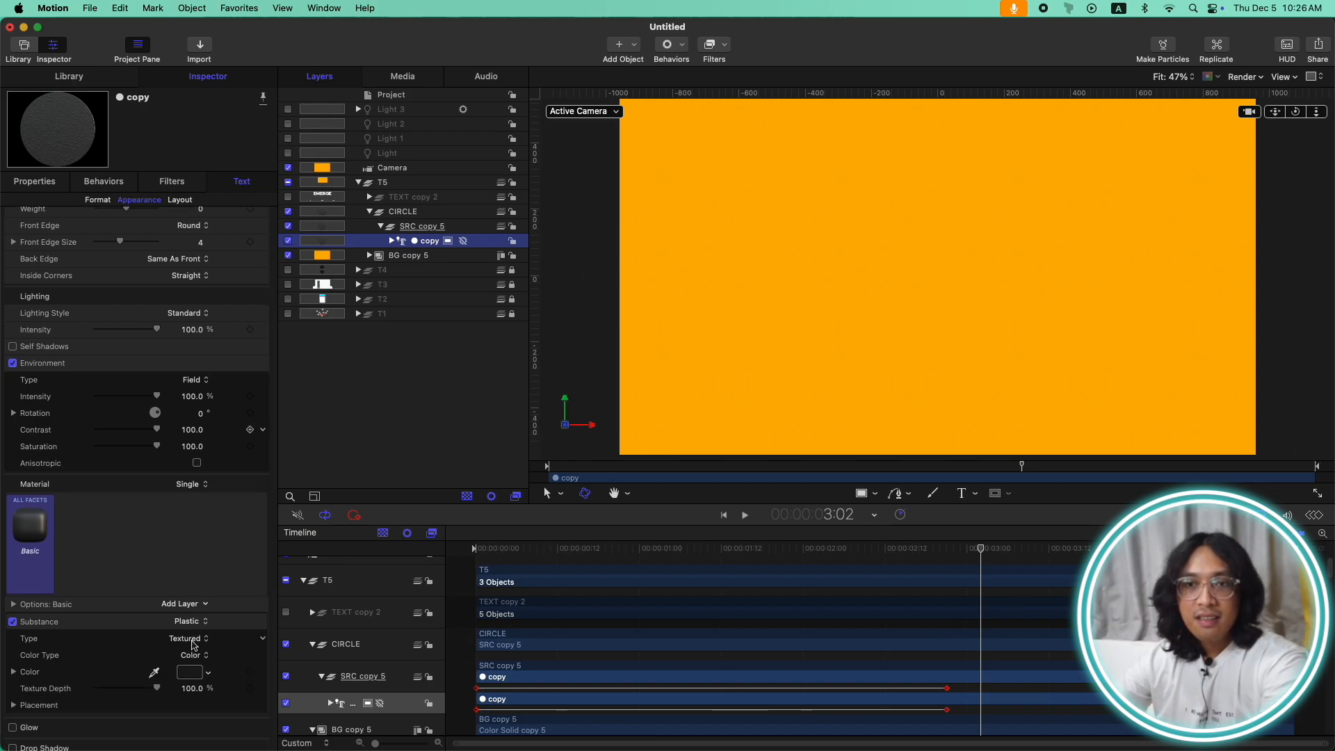
{"action": "left_click", "coordinate": [197, 648]}
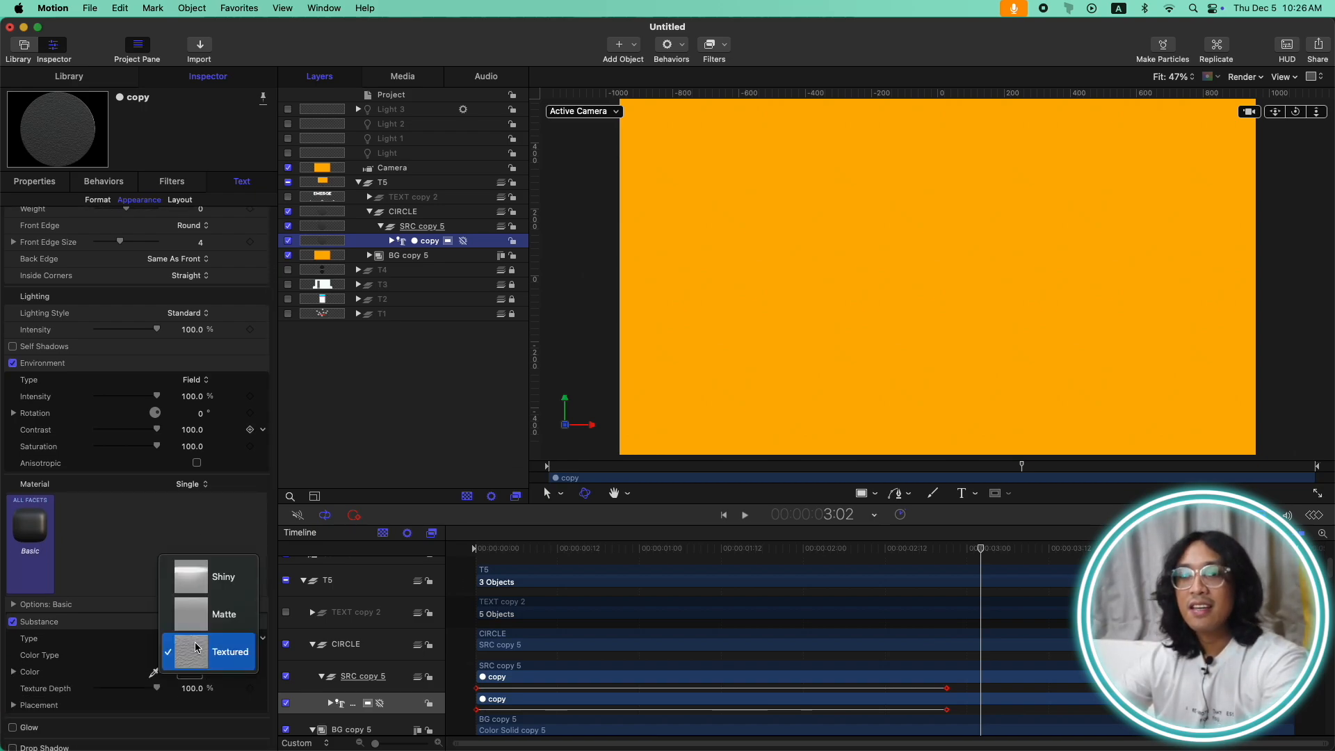
{"action": "left_click", "coordinate": [201, 576]}
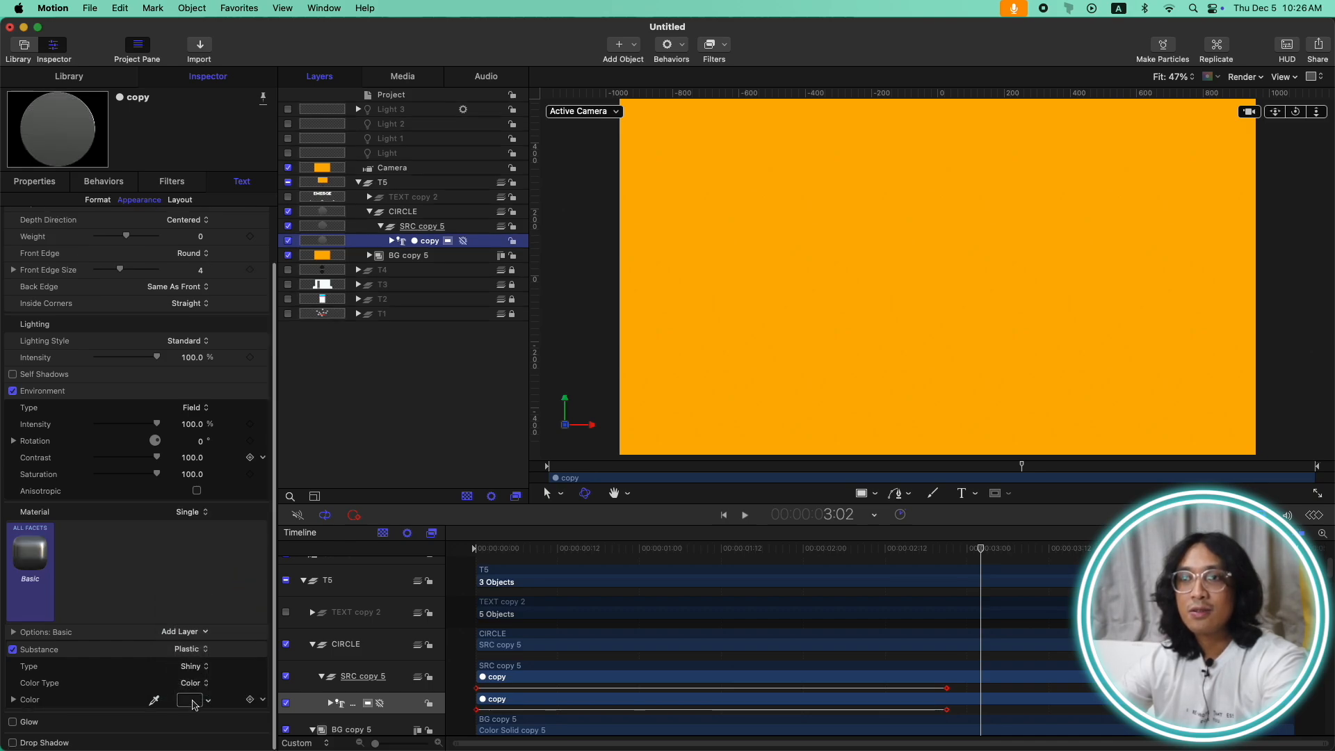
{"action": "left_click", "coordinate": [190, 700]}
{"action": "left_click", "coordinate": [334, 366]}
{"action": "left_click_drag", "start_coordinate": [364, 427], "coordinate": [406, 426]}
{"action": "left_click", "coordinate": [344, 369]}
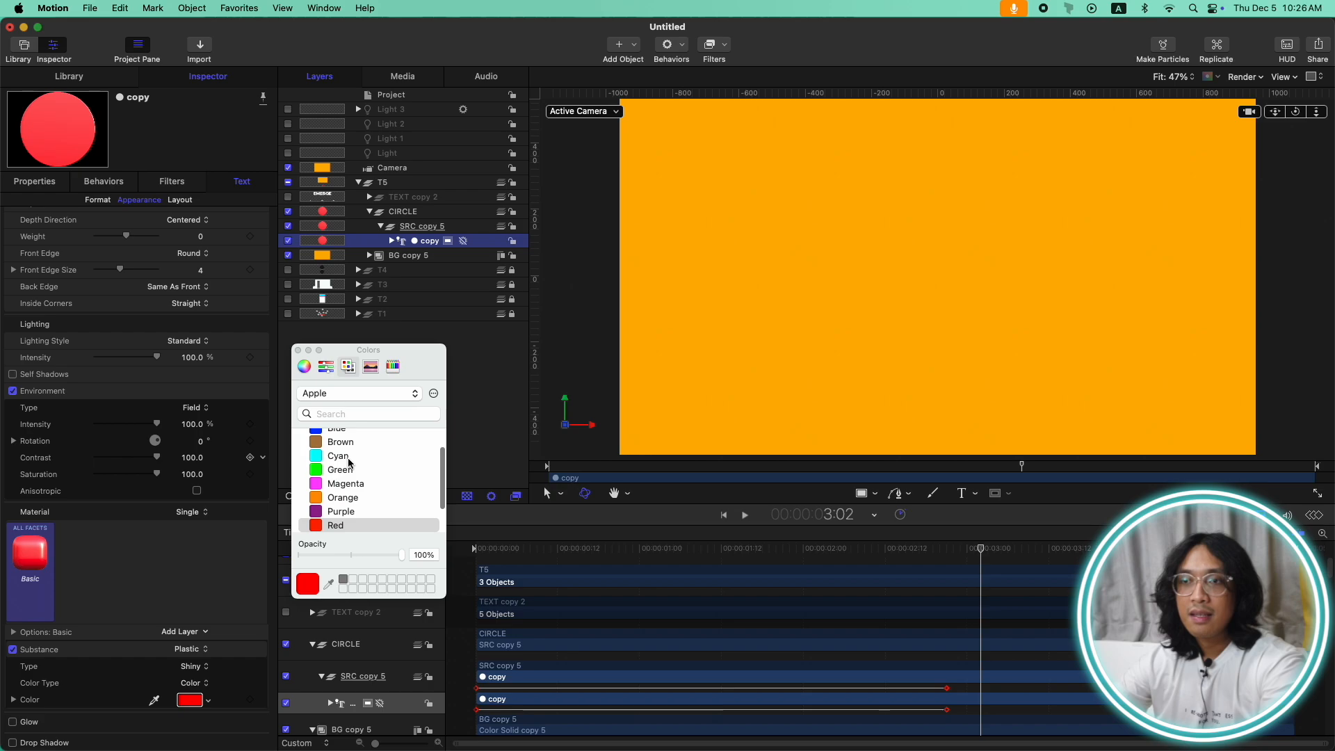
{"action": "scroll", "coordinate": [348, 506], "scroll_direction": "down", "scroll_amount": 2}
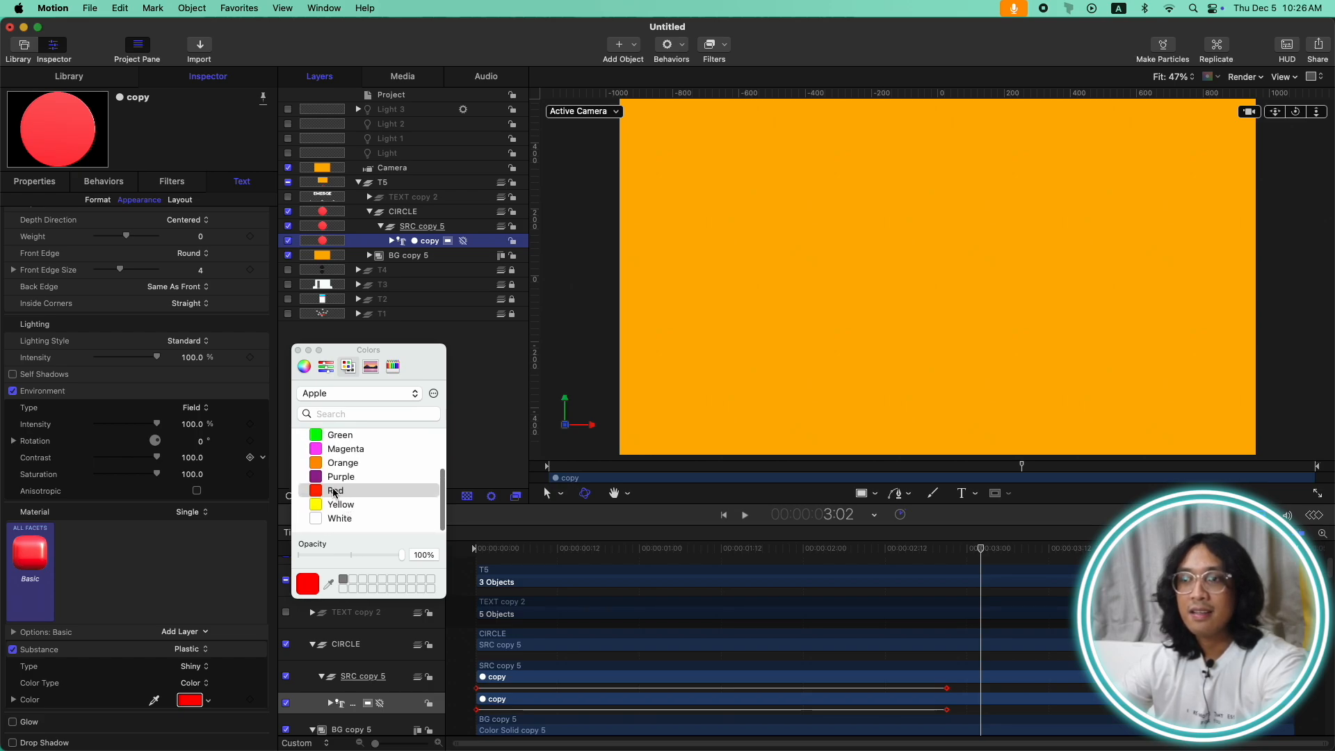
{"action": "left_click", "coordinate": [298, 350]}
Step: At 2:21, reset the circle's animated position and move it to about X -730 px, Y -210 px
{"action": "left_click_drag", "start_coordinate": [536, 557], "coordinate": [946, 553]}
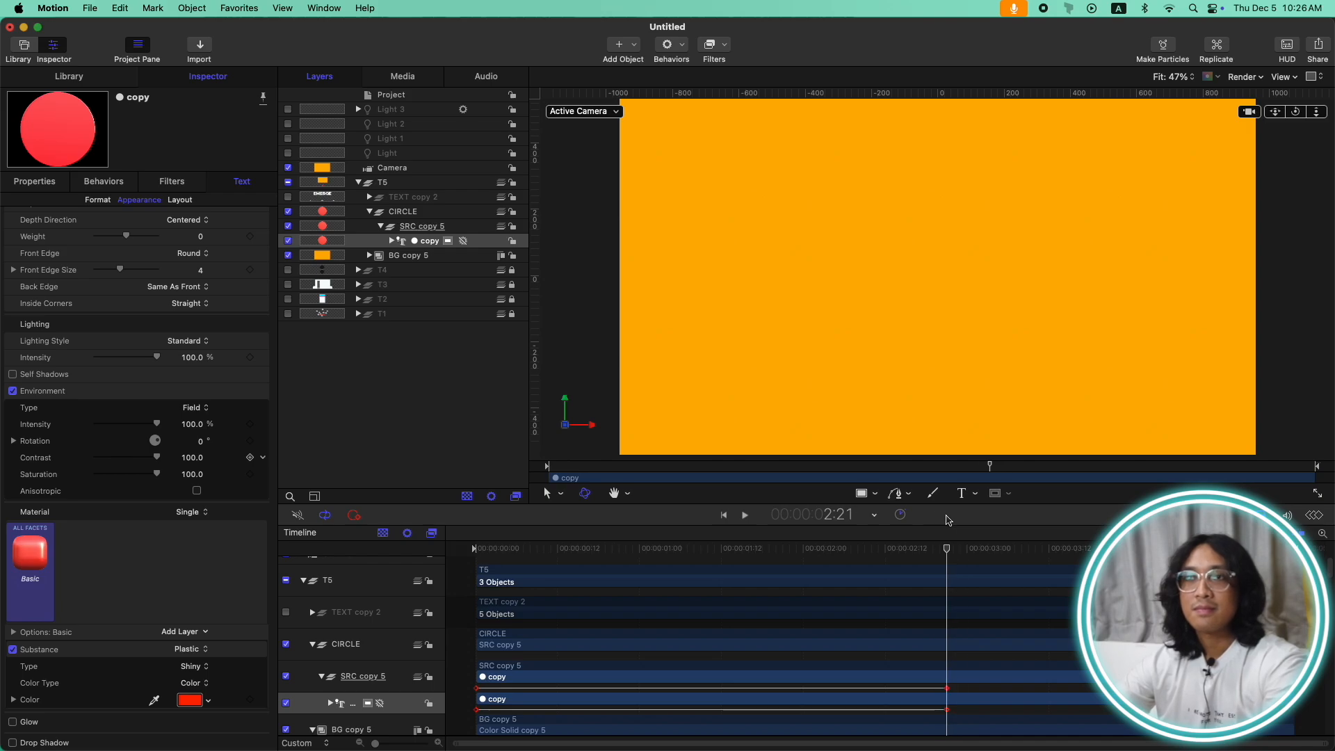
{"action": "left_click", "coordinate": [41, 183]}
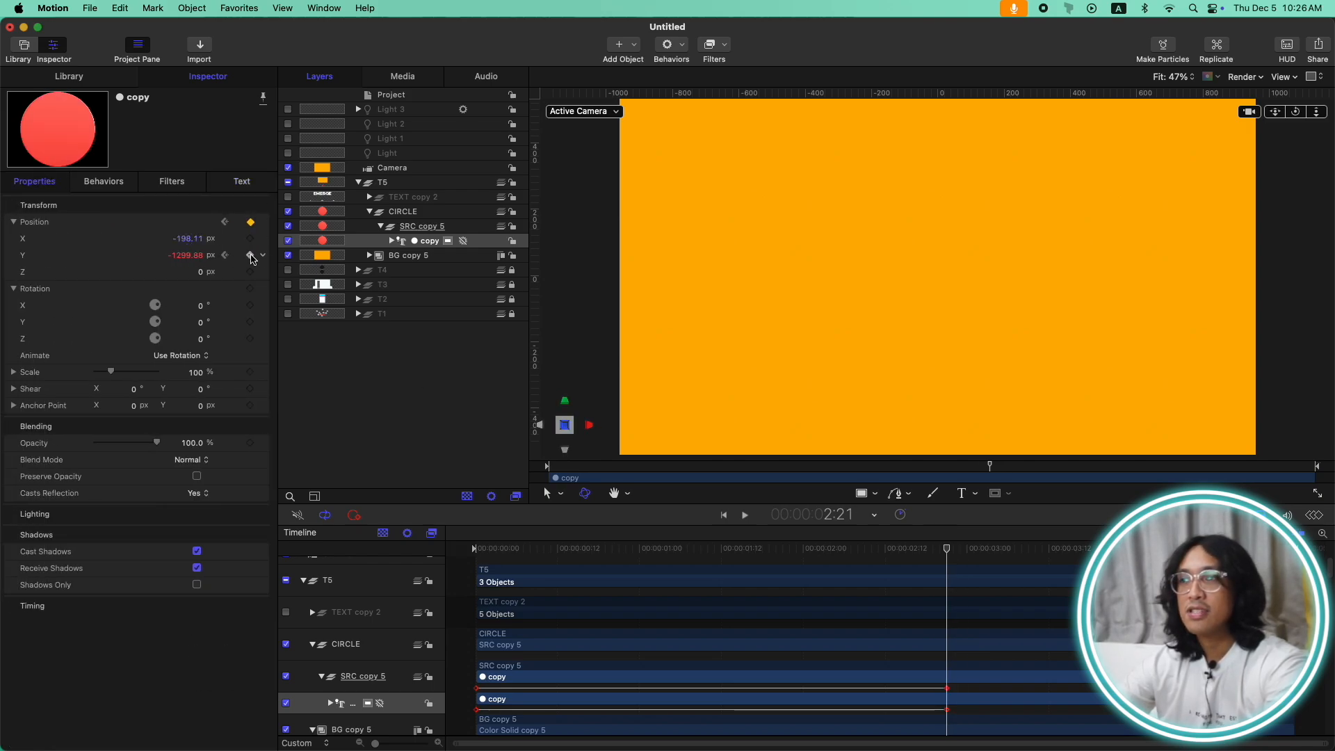
{"action": "left_click", "coordinate": [265, 256]}
{"action": "left_click", "coordinate": [299, 263]}
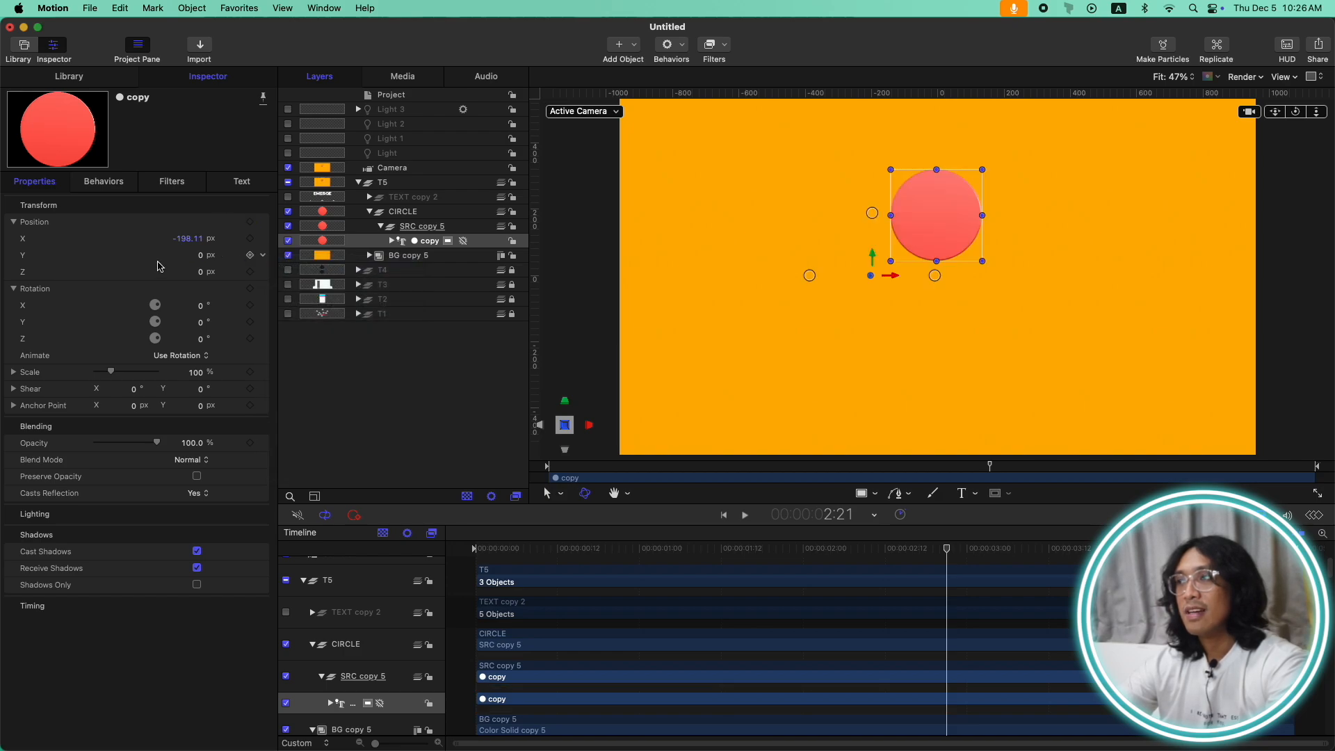
{"action": "left_click_drag", "start_coordinate": [888, 276], "coordinate": [698, 329]}
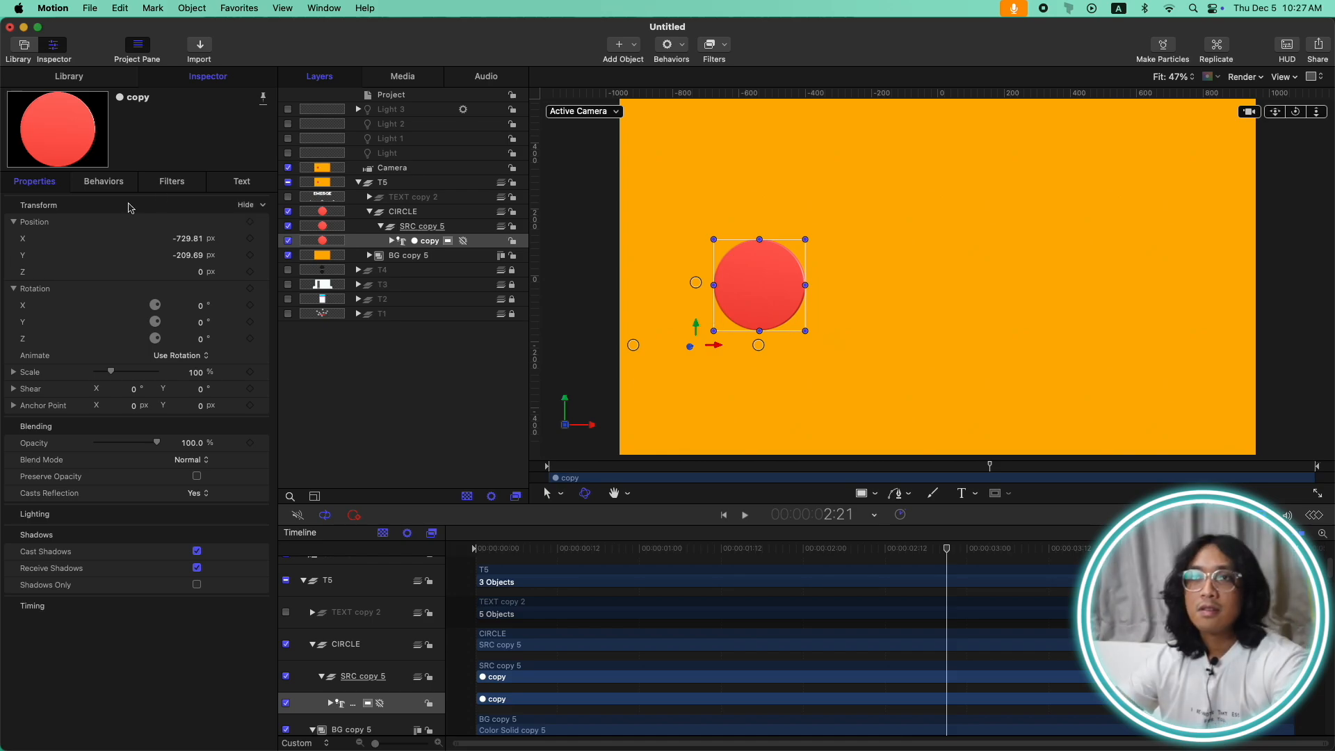
Step: Enlarge the red circle by setting its 3D text weight to 15
{"action": "left_click", "coordinate": [242, 181]}
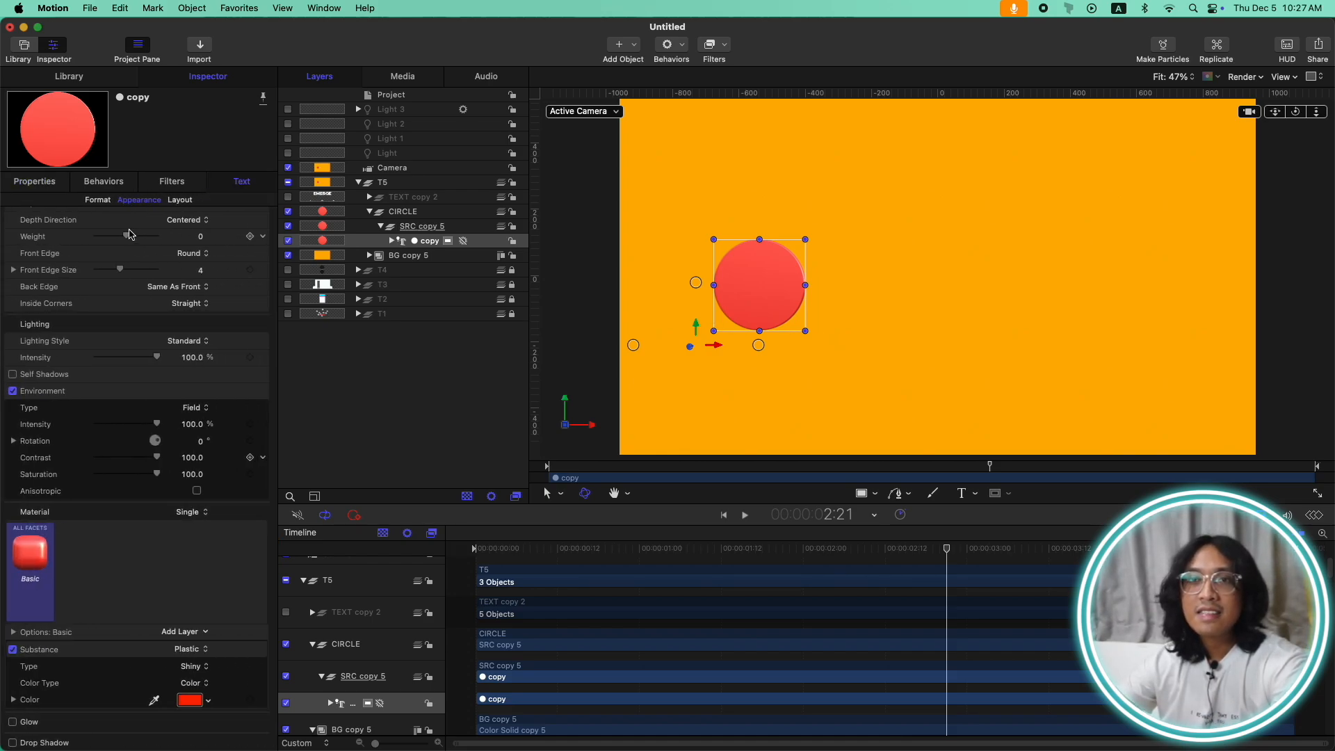
{"action": "left_click", "coordinate": [139, 200]}
{"action": "left_click_drag", "start_coordinate": [127, 297], "coordinate": [196, 290]}
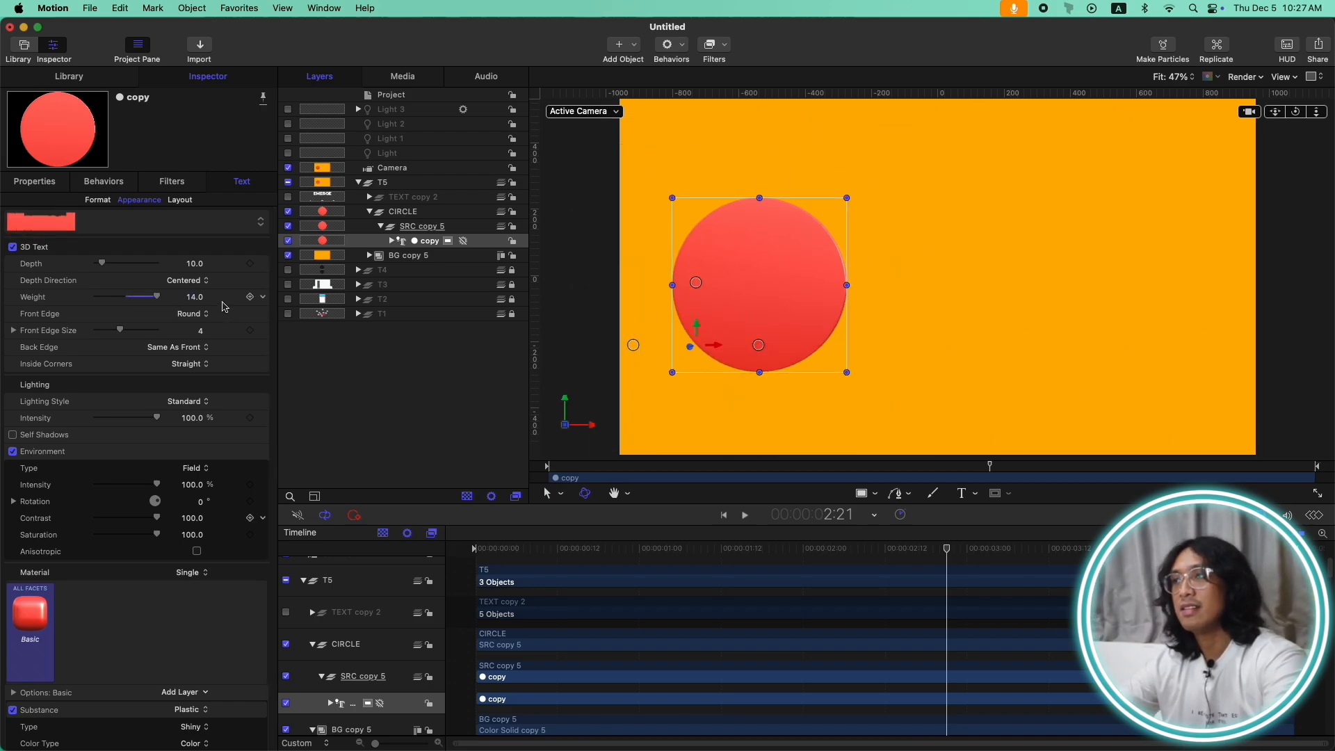
{"action": "double_click", "coordinate": [197, 297]}
{"action": "type", "text": "15"}
{"action": "key", "text": "Return"}
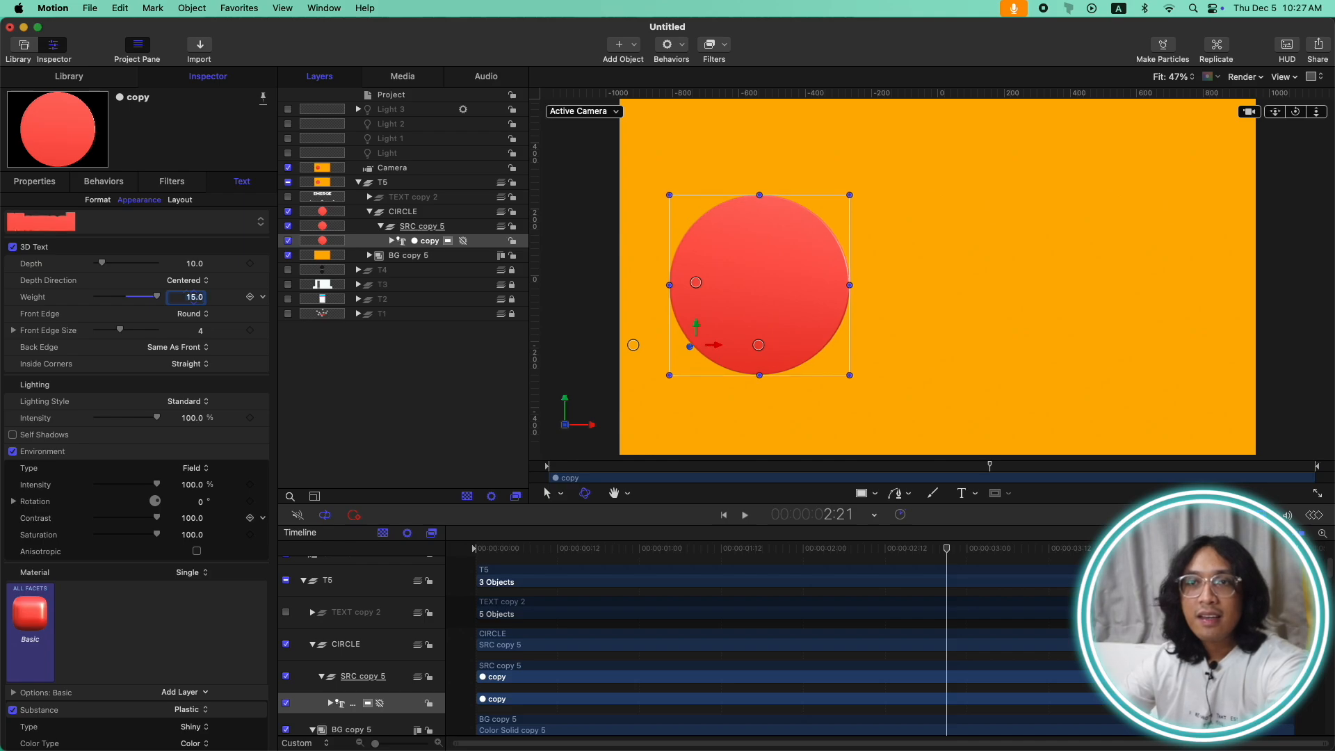
Step: Set the circle's front edge size to 35
{"action": "left_click_drag", "start_coordinate": [121, 331], "coordinate": [206, 331]}
{"action": "left_click", "coordinate": [200, 333]}
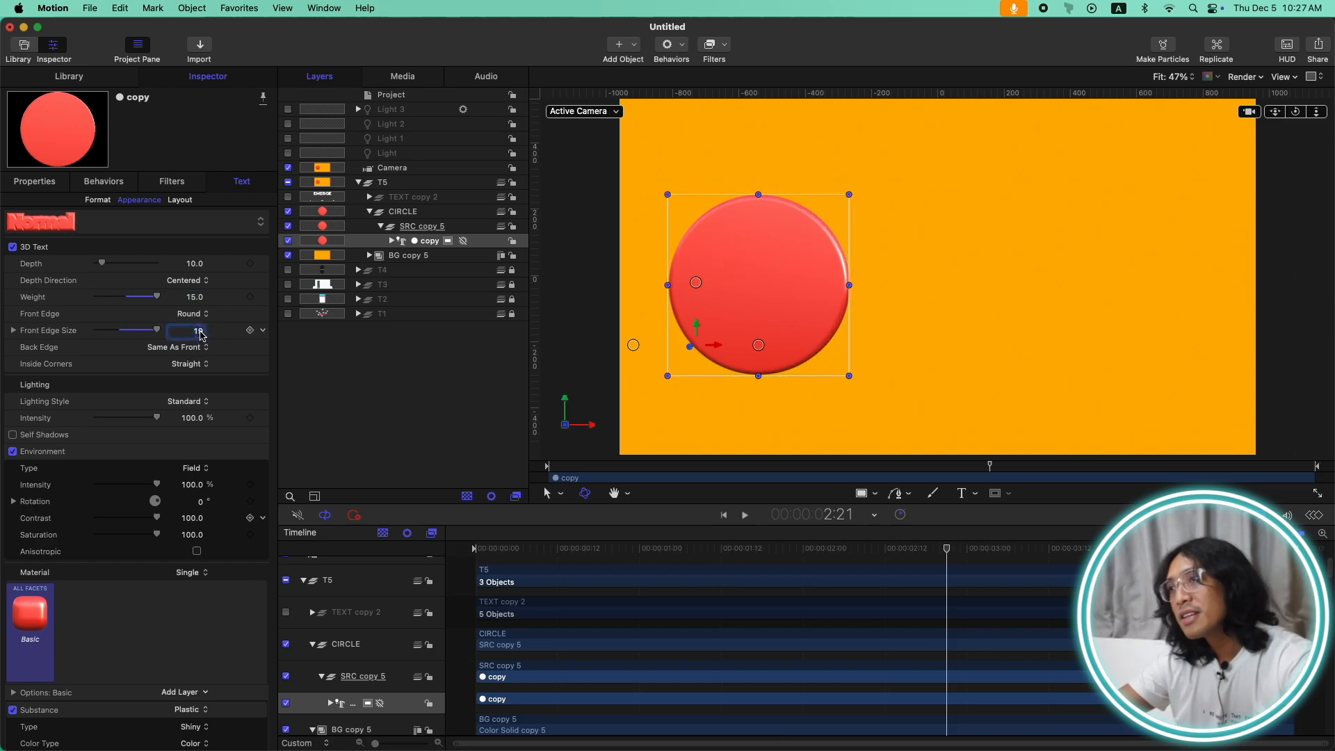
{"action": "type", "text": "35"}
{"action": "key", "text": "Return"}
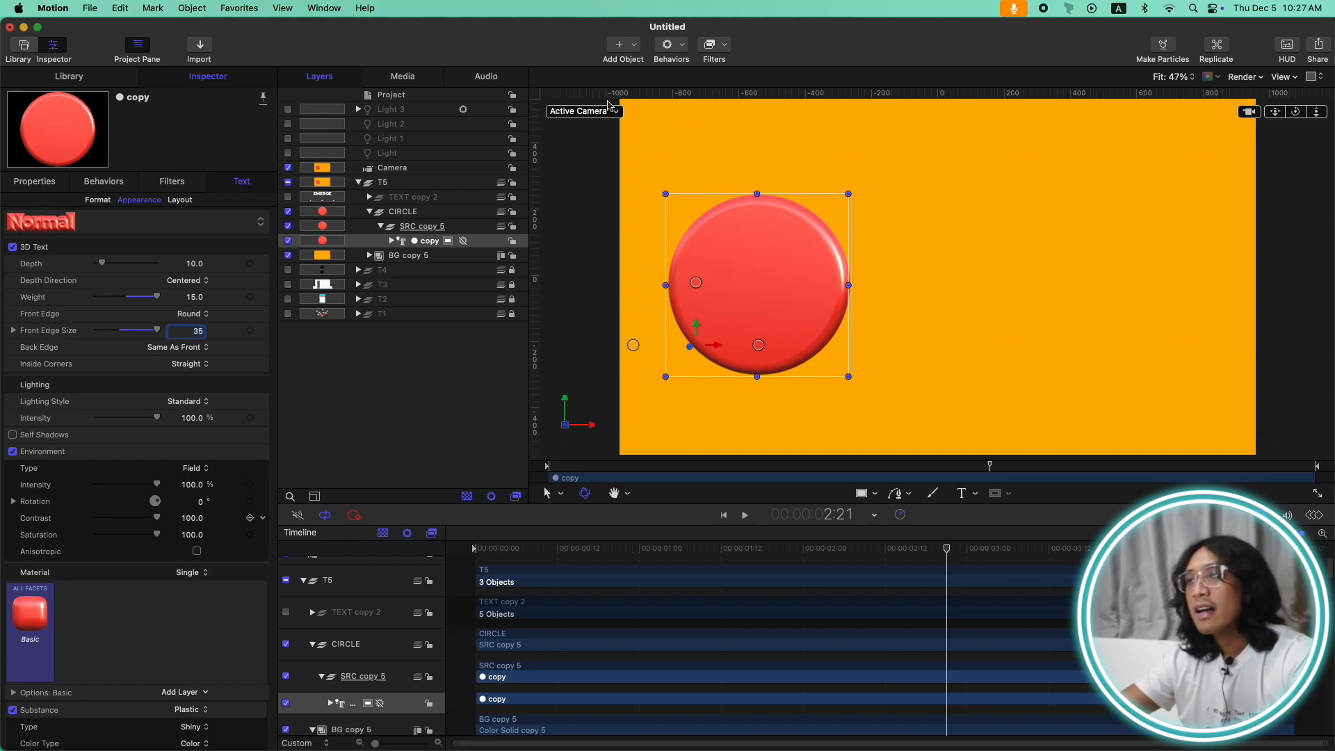
Step: Reduce the circle's depth to 0 while checking it in the Perspective view, and set its lighting style to Backlit
{"action": "left_click", "coordinate": [579, 112]}
{"action": "left_click", "coordinate": [677, 154]}
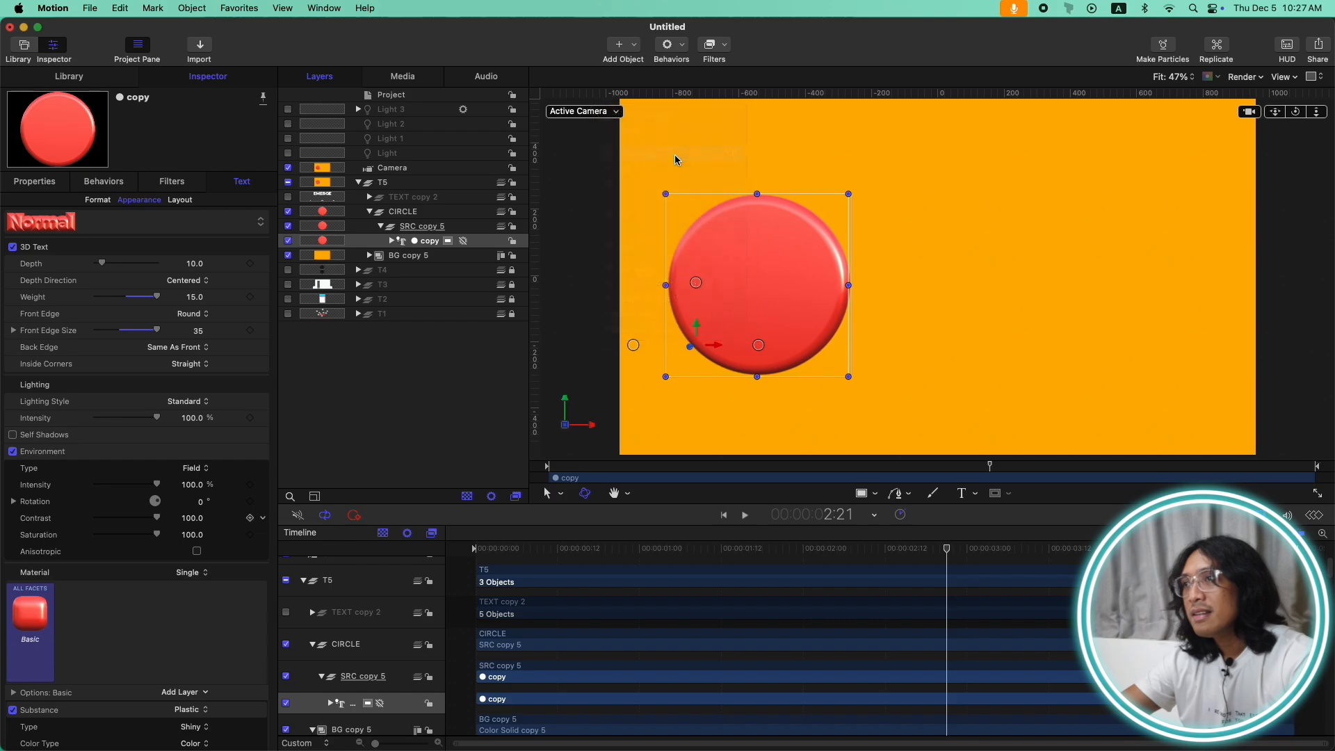
{"action": "left_click_drag", "start_coordinate": [1299, 118], "coordinate": [1251, 124]}
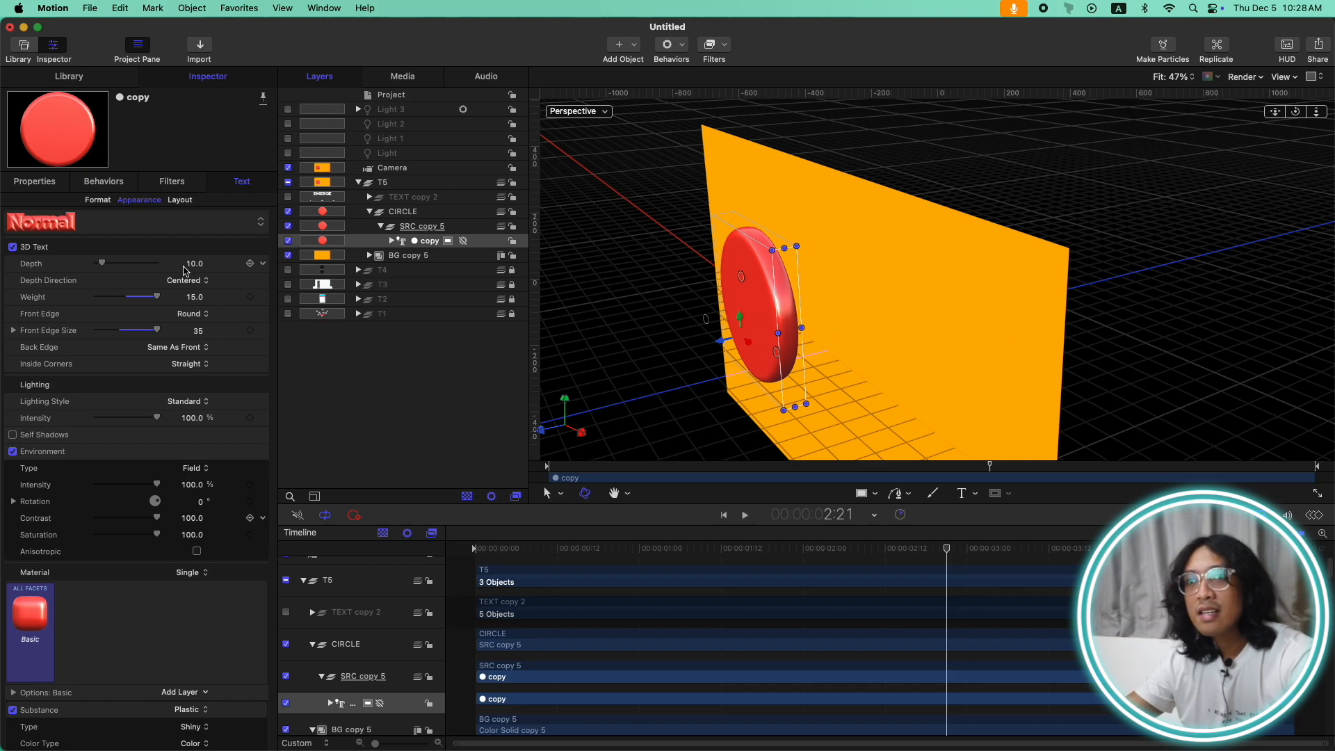
{"action": "left_click_drag", "start_coordinate": [196, 262], "coordinate": [194, 262]}
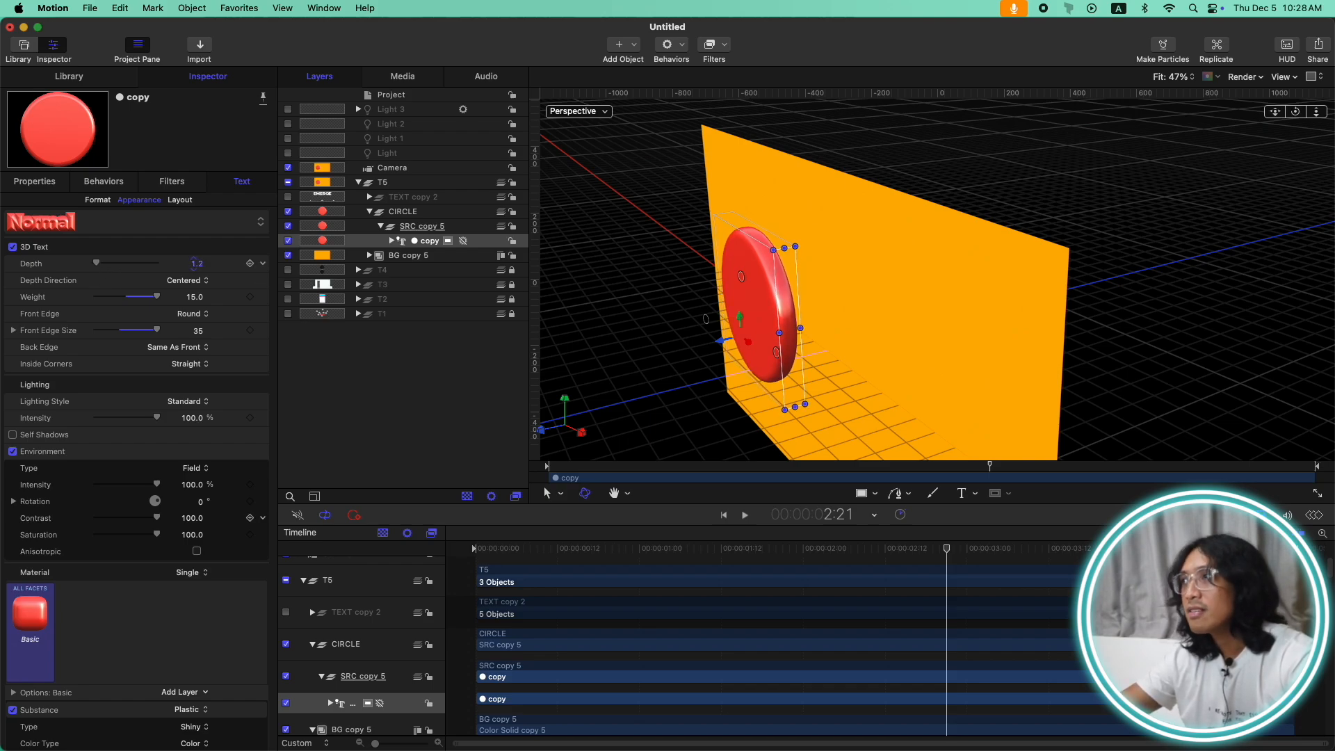
{"action": "mouse_move", "coordinate": [1296, 112]}
{"action": "left_mouse_down"}
{"action": "mouse_move", "coordinate": [1321, 112]}
{"action": "mouse_move", "coordinate": [1304, 113]}
{"action": "left_mouse_up"}
{"action": "double_click", "coordinate": [1304, 115]}
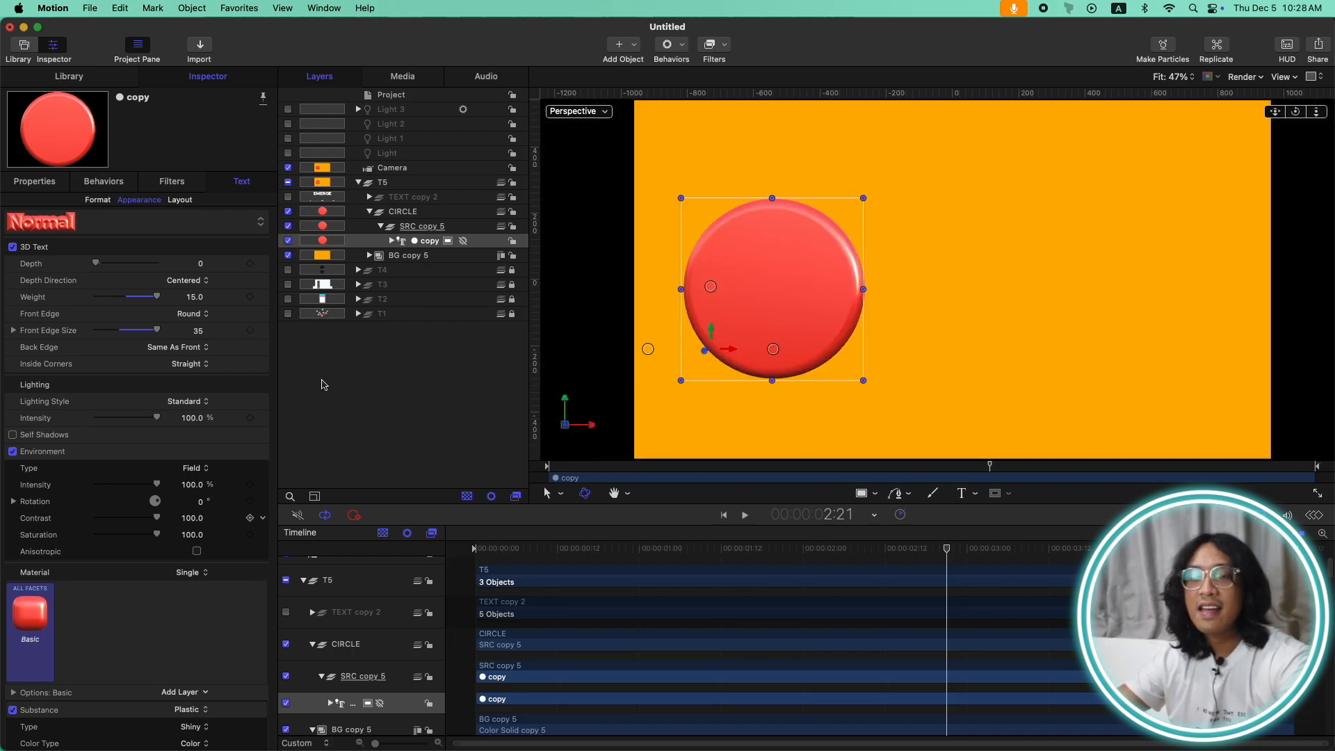
{"action": "left_click", "coordinate": [188, 402]}
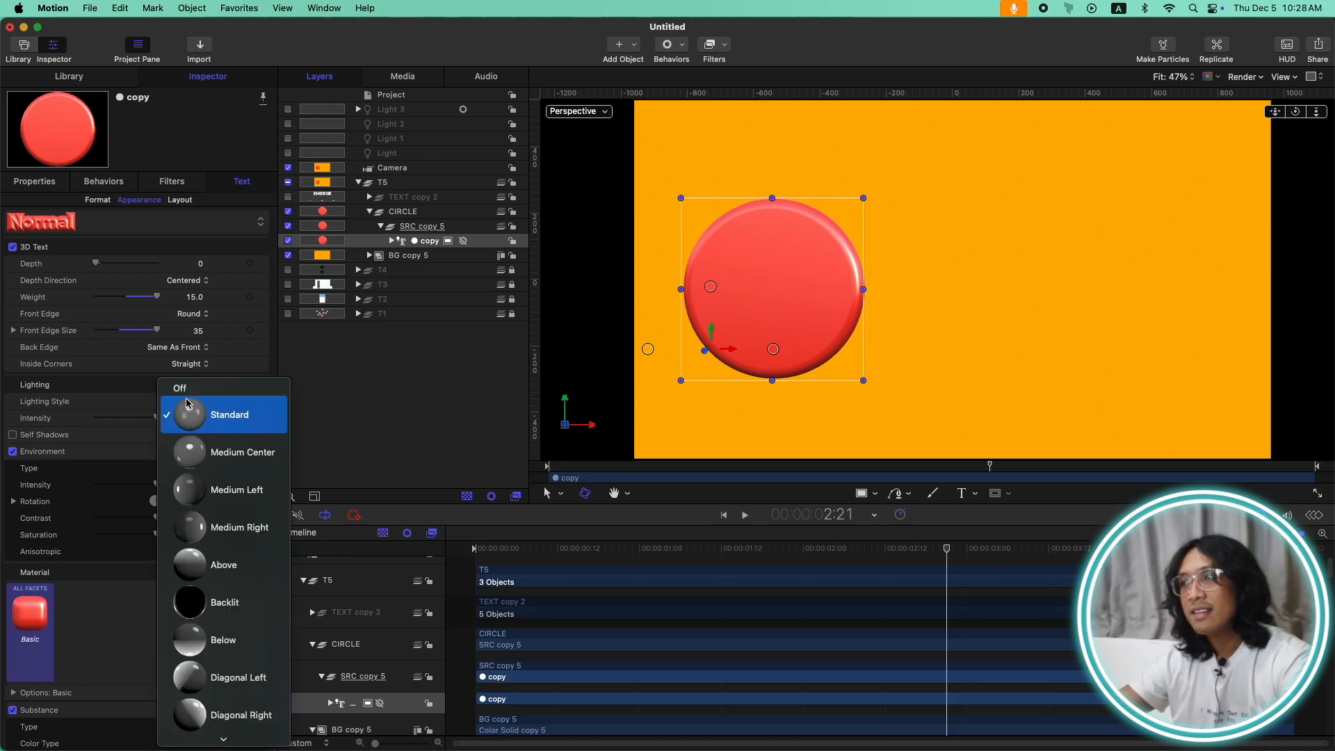
{"action": "left_click", "coordinate": [231, 591]}
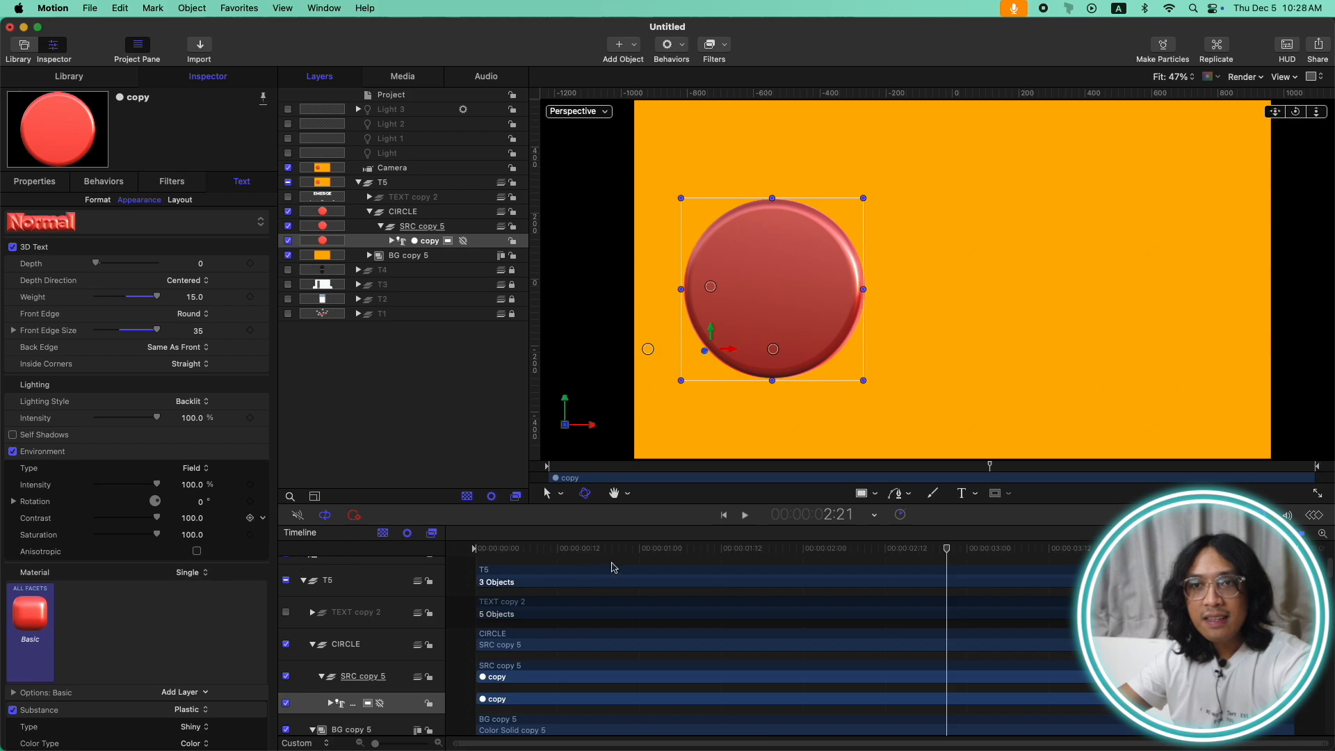
Step: Change the circle's lighting environment type to Light Box and return the playhead to the start
{"action": "left_click_drag", "start_coordinate": [639, 550], "coordinate": [789, 553]}
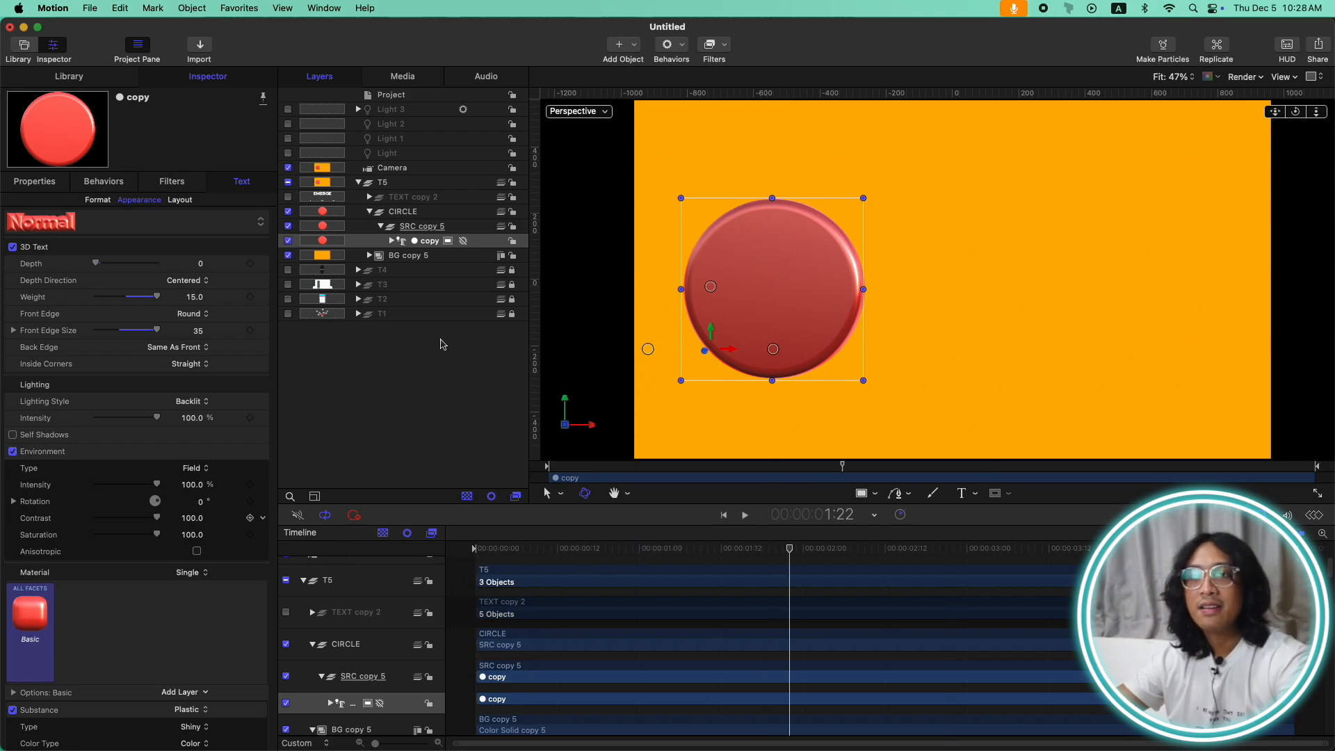
{"action": "left_click", "coordinate": [204, 470]}
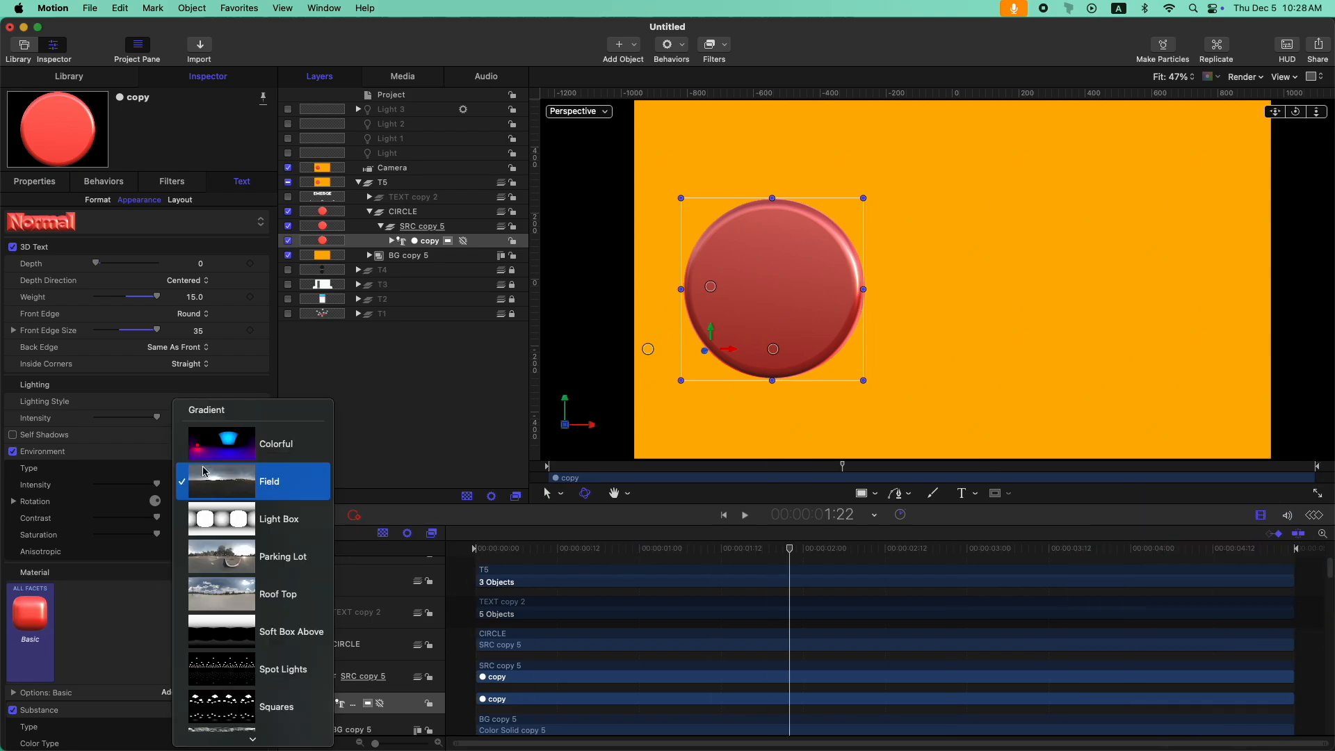
{"action": "left_click", "coordinate": [272, 525]}
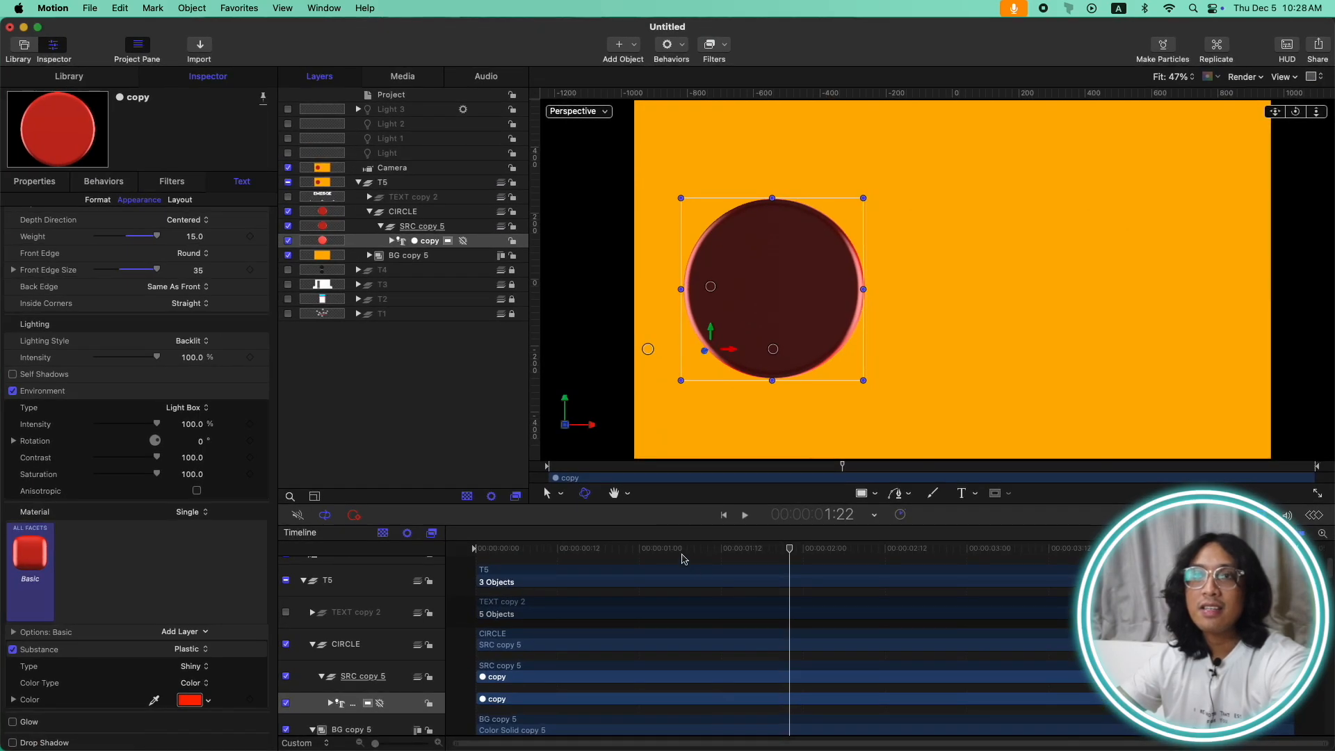
{"action": "key", "text": "Home"}
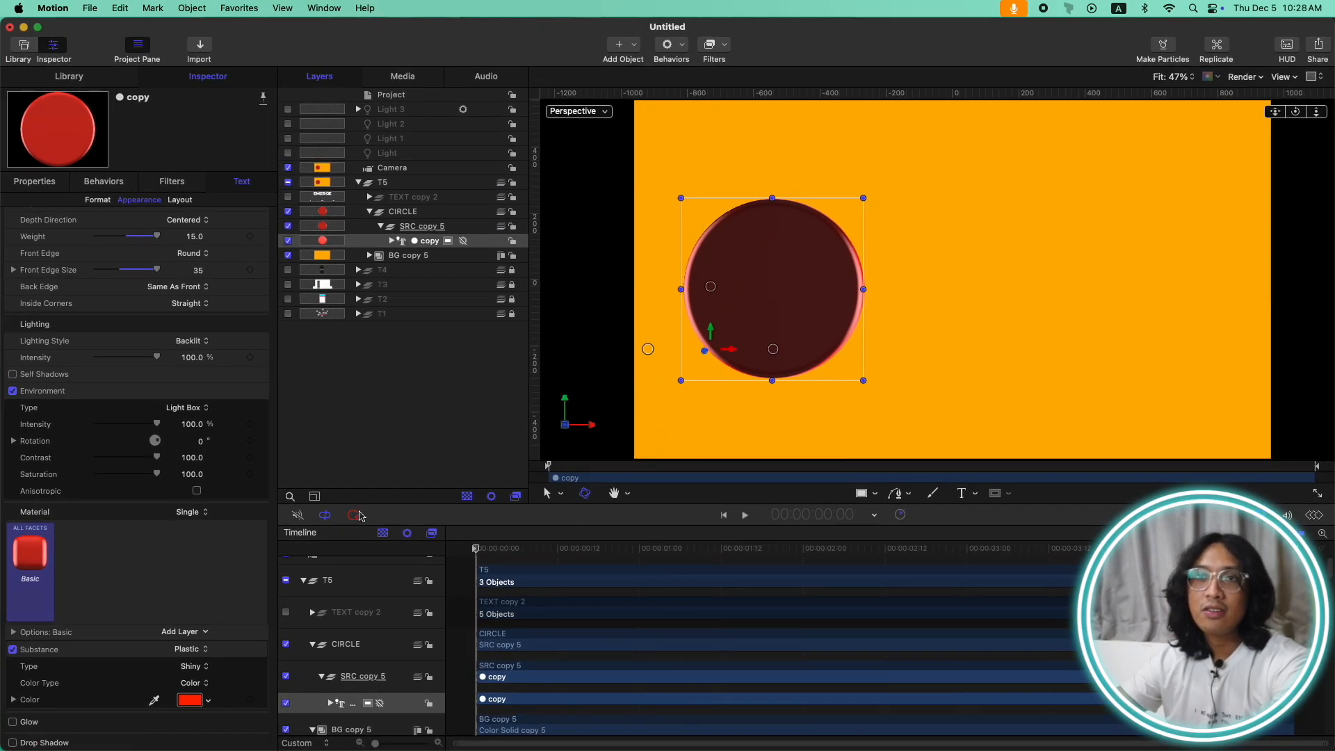
Step: Try a smaller text size for the circle, then reset the size to its default of 48
{"action": "left_click", "coordinate": [99, 200]}
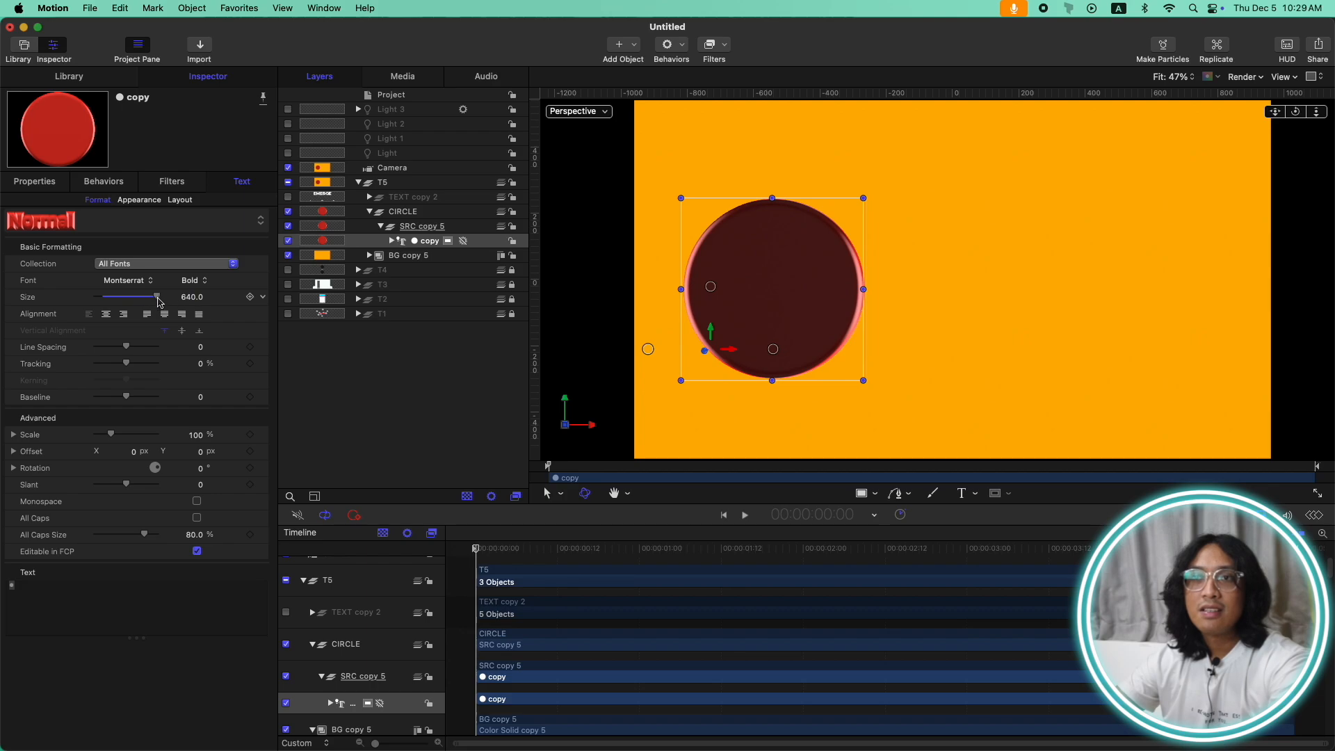
{"action": "left_click_drag", "start_coordinate": [159, 300], "coordinate": [138, 299]}
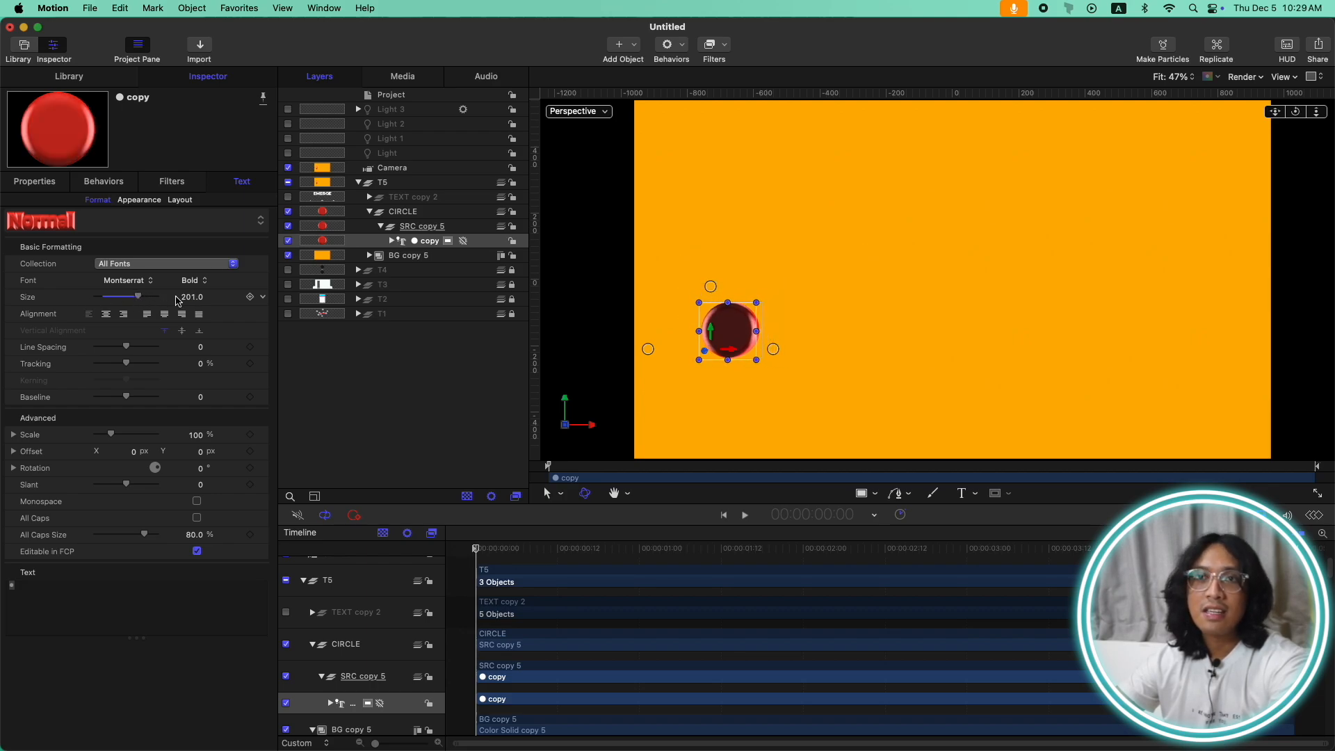
{"action": "right_click", "coordinate": [263, 297]}
{"action": "left_click", "coordinate": [284, 306]}
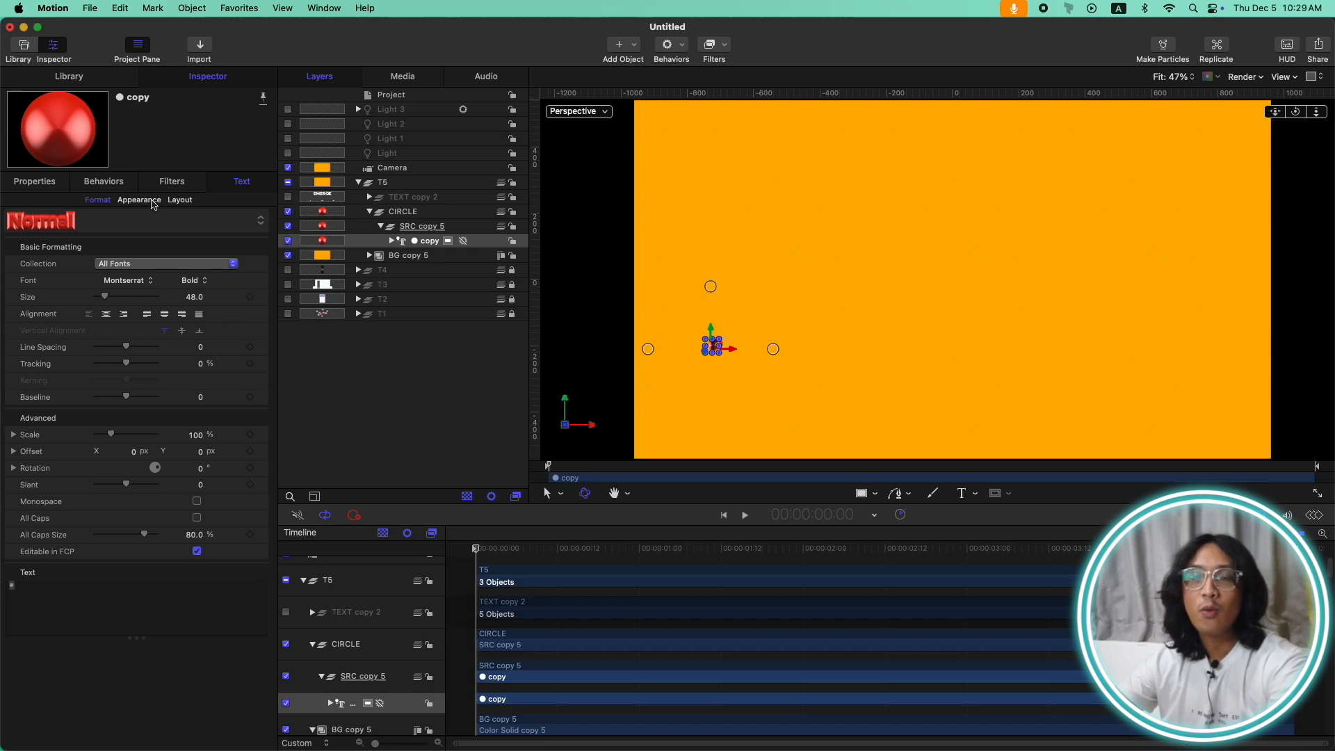
Step: Enlarge the circle by raising its 3D text weight to 370
{"action": "left_click", "coordinate": [140, 200]}
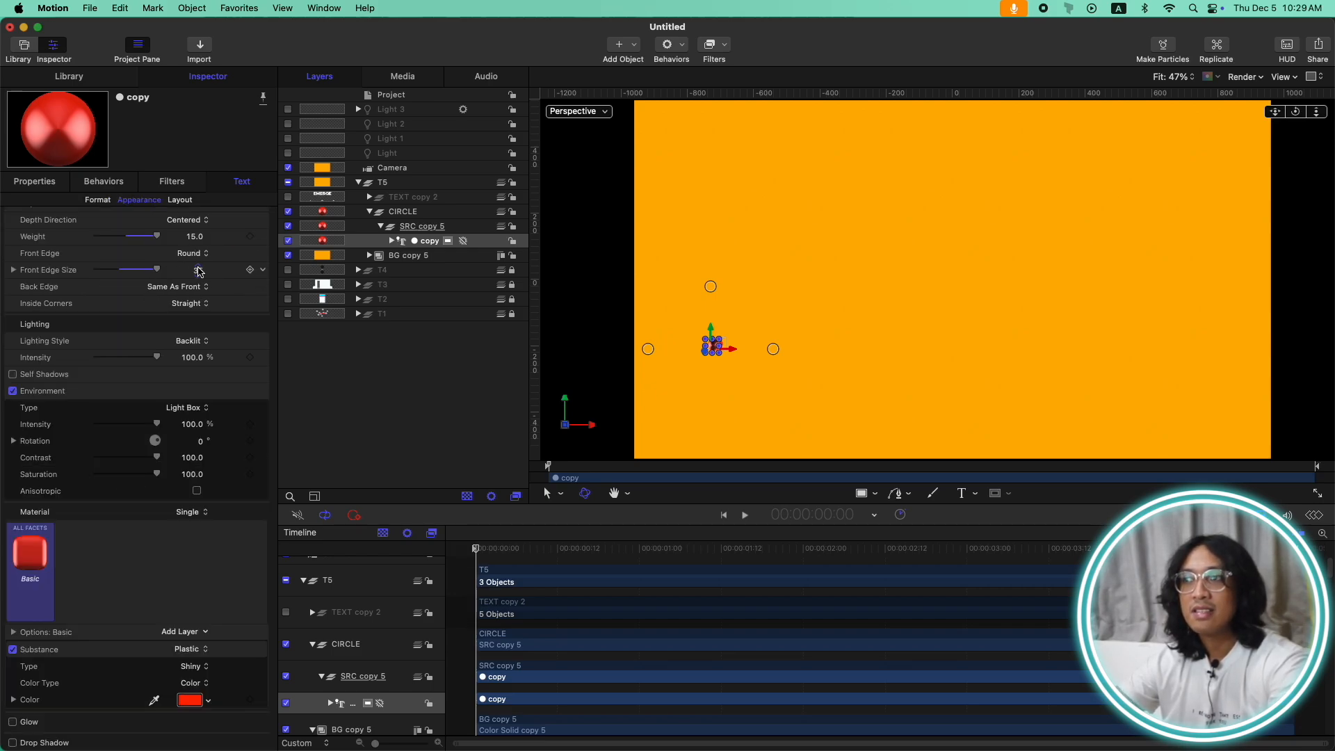
{"action": "scroll", "coordinate": [199, 271], "scroll_direction": "up", "scroll_amount": 3}
{"action": "left_click_drag", "start_coordinate": [196, 302], "coordinate": [212, 305]}
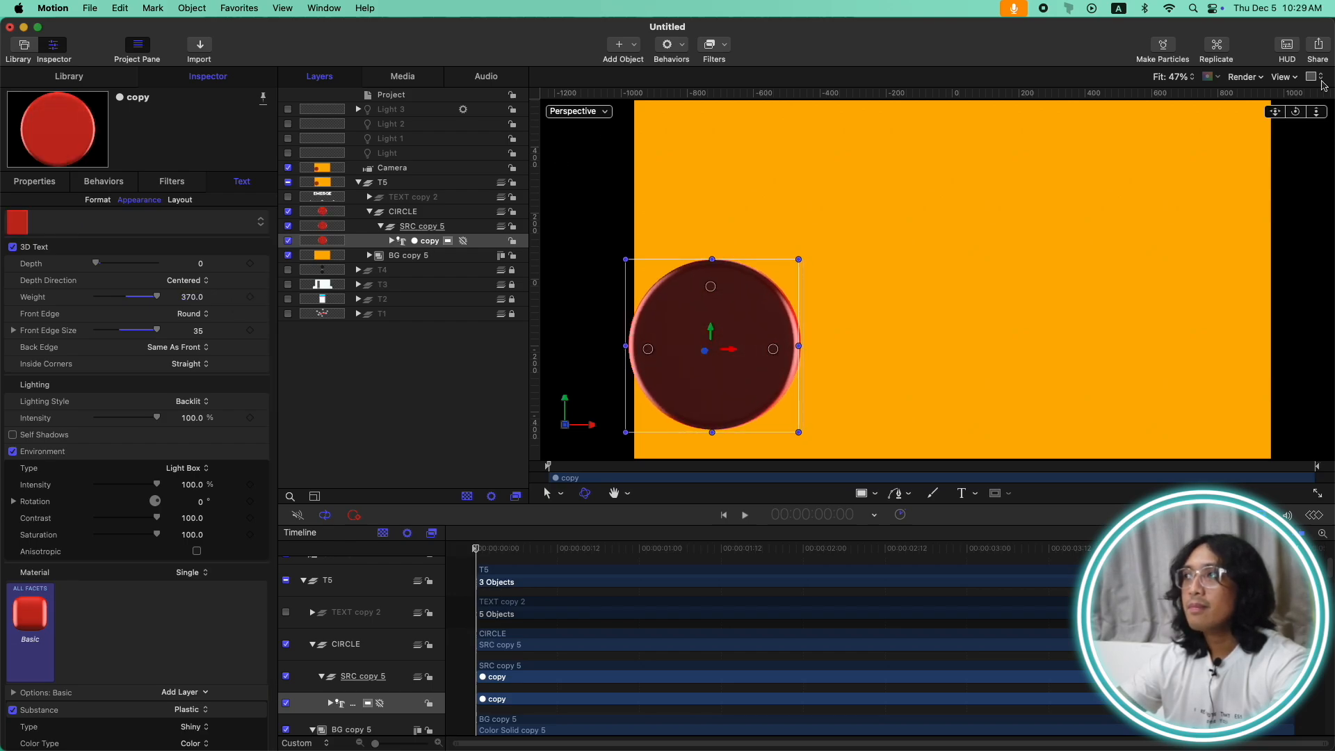
Step: Move the circle to about X -687 px, Y -54 px and switch the viewport to Active Camera
{"action": "mouse_move", "coordinate": [1303, 114]}
{"action": "left_mouse_down"}
{"action": "mouse_move", "coordinate": [1324, 119]}
{"action": "mouse_move", "coordinate": [1301, 115]}
{"action": "left_mouse_up"}
{"action": "double_click", "coordinate": [1298, 117]}
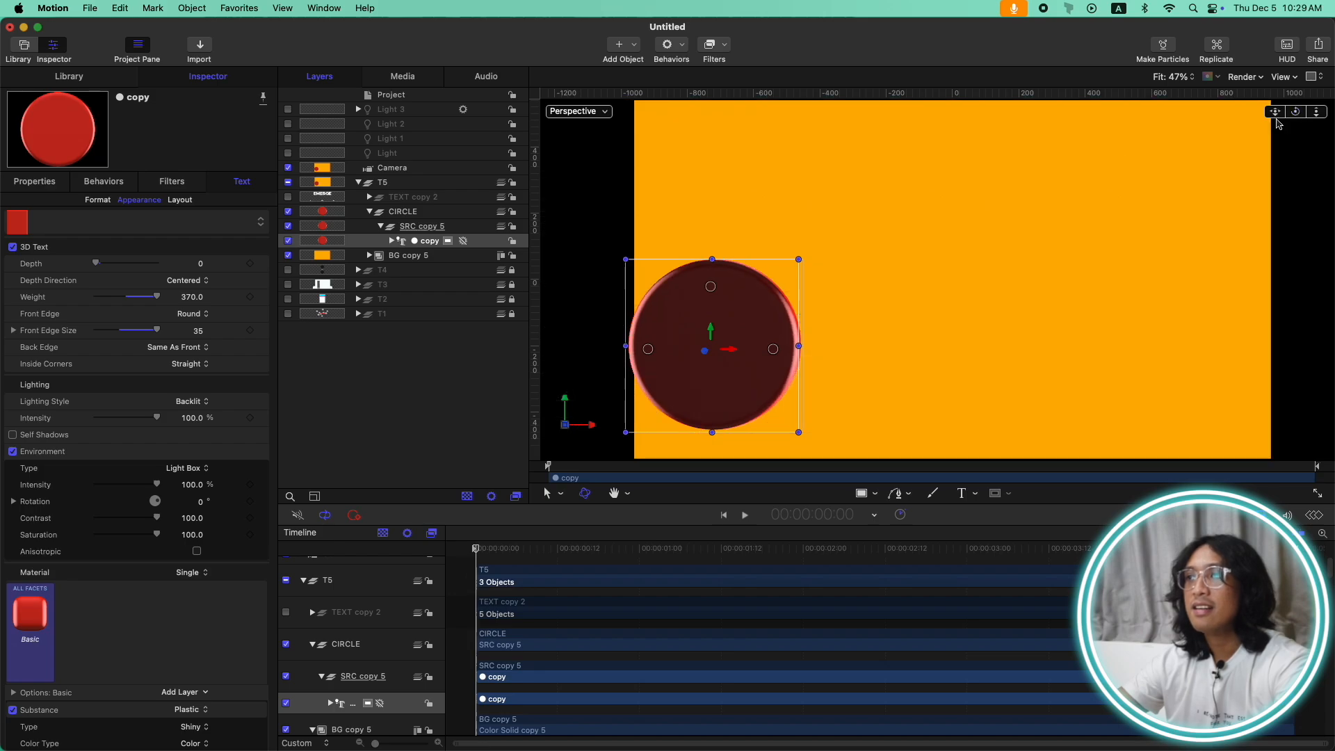
{"action": "left_click_drag", "start_coordinate": [712, 332], "coordinate": [751, 300]}
{"action": "left_click", "coordinate": [591, 114]}
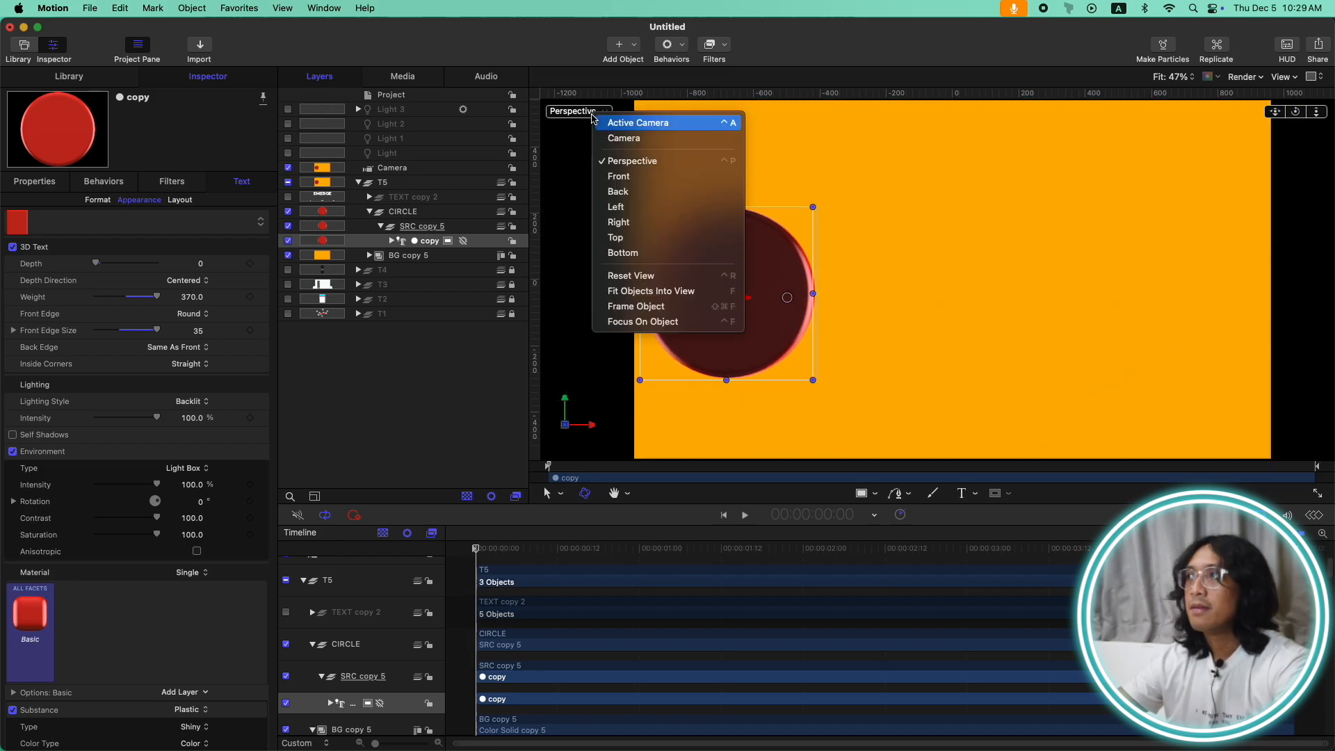
{"action": "left_click", "coordinate": [631, 125]}
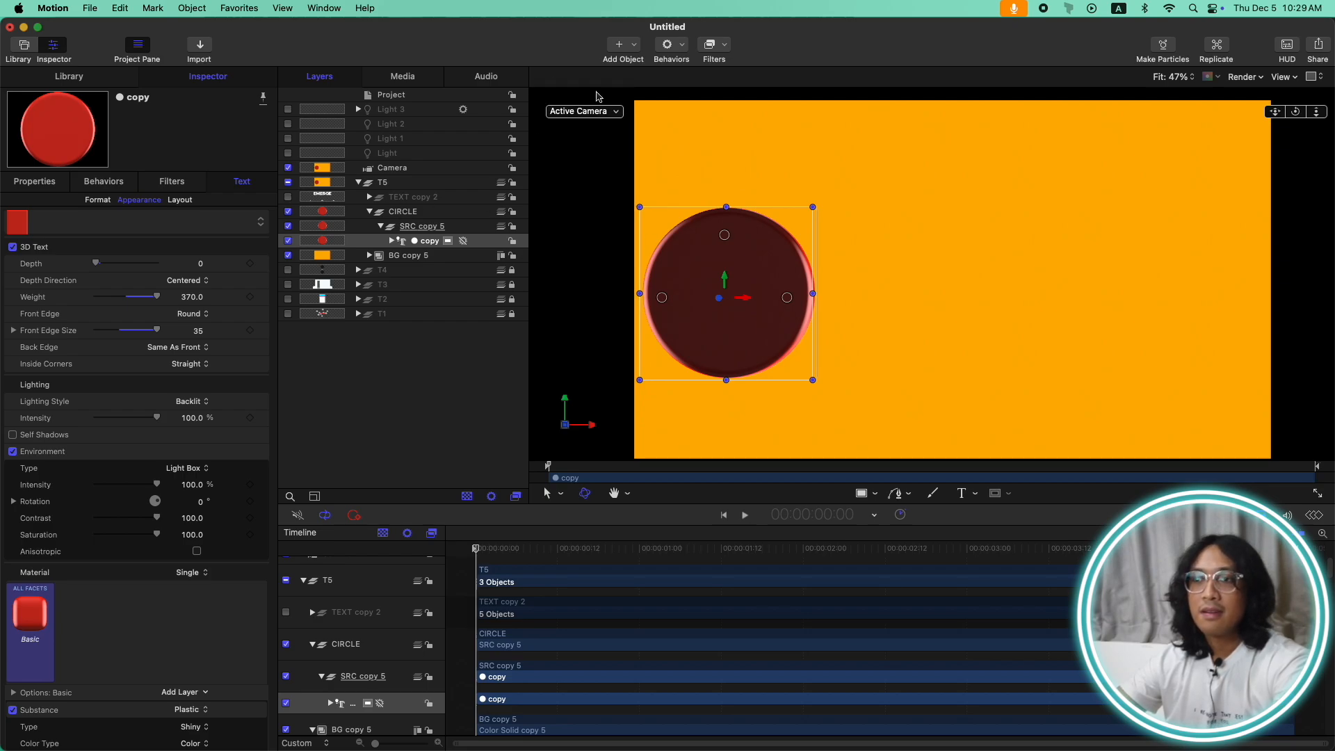
{"action": "left_click", "coordinate": [1298, 112]}
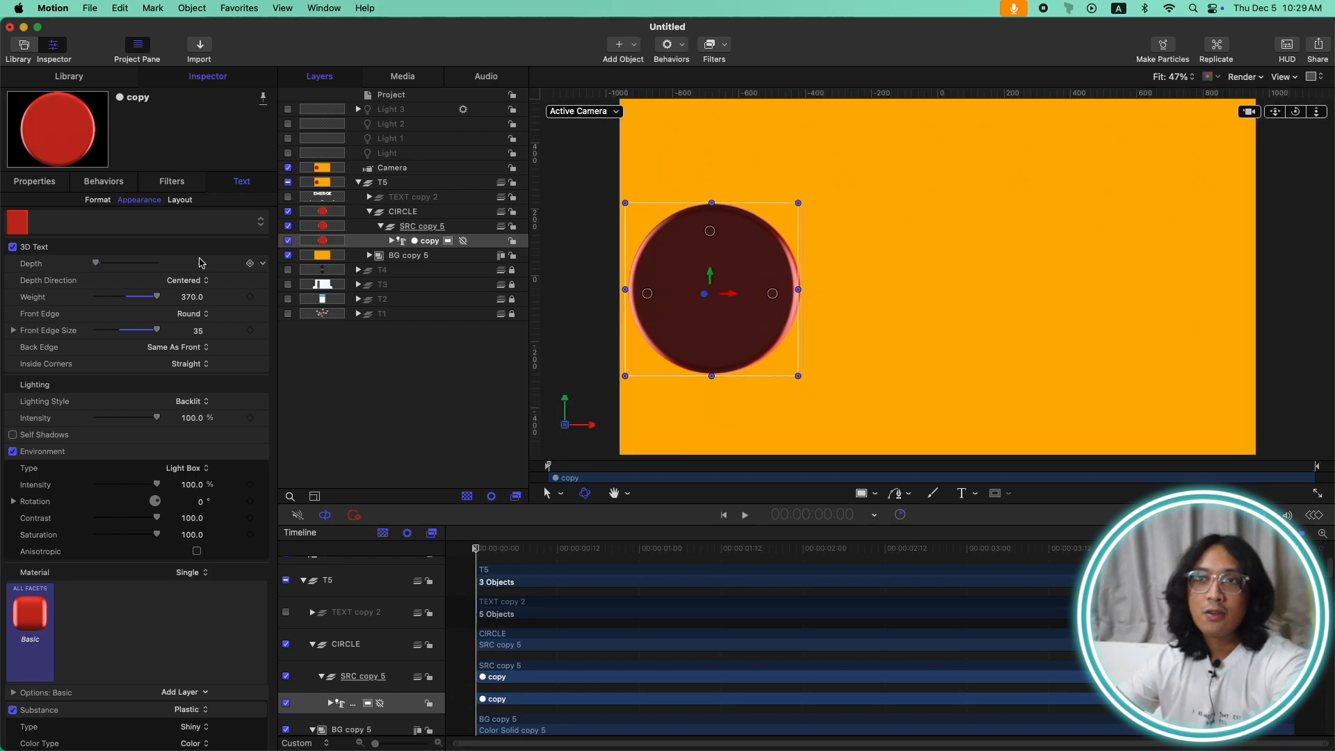
Step: Set the circle's Y rotation to -40° and keyframe it at the start of the timeline
{"action": "left_click", "coordinate": [44, 182]}
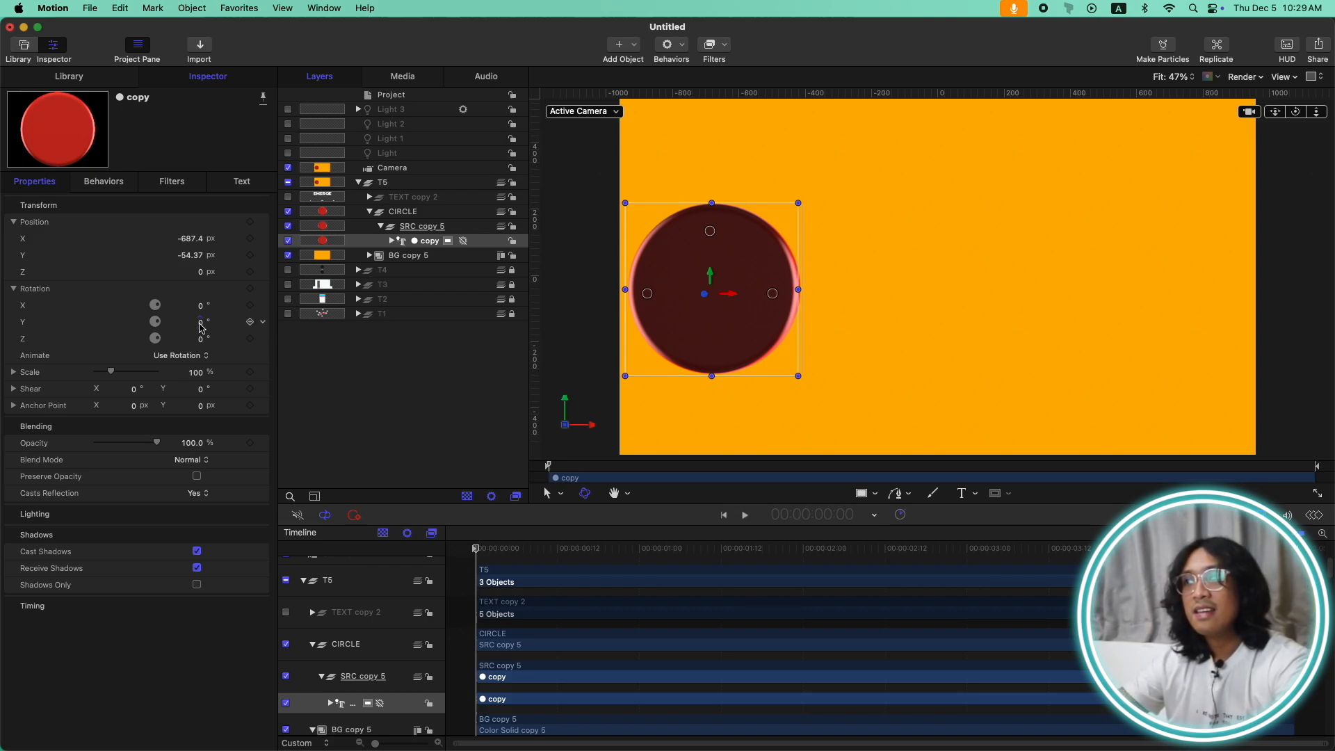
{"action": "left_click_drag", "start_coordinate": [200, 322], "coordinate": [201, 324]}
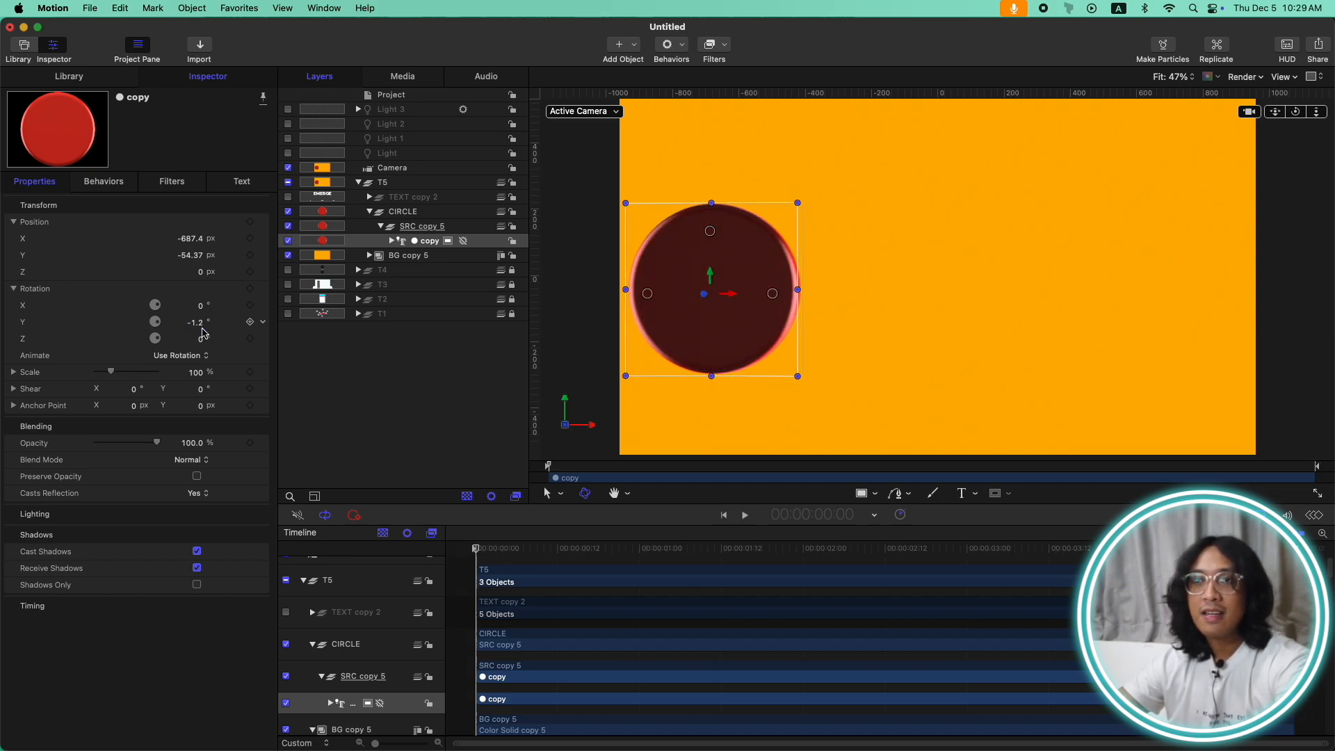
{"action": "left_click", "coordinate": [201, 323]}
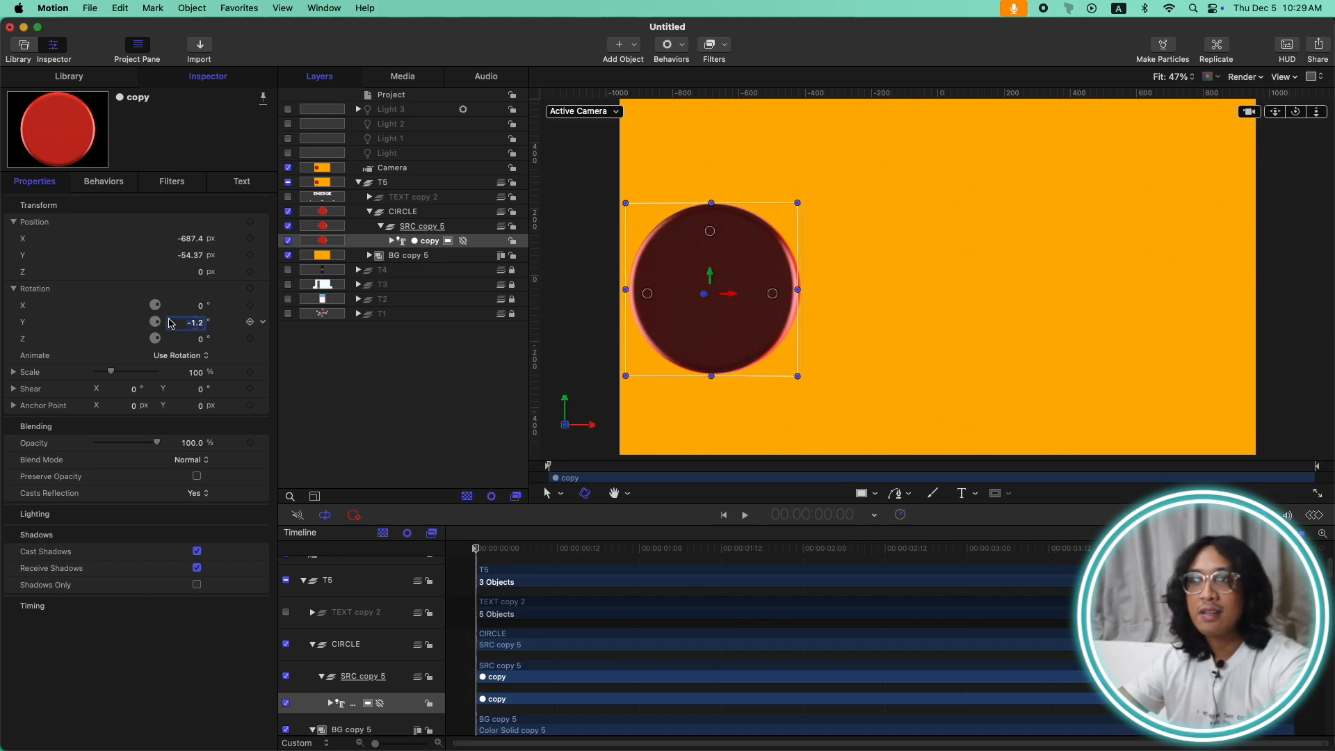
{"action": "left_click", "coordinate": [263, 323]}
{"action": "left_click", "coordinate": [292, 329]}
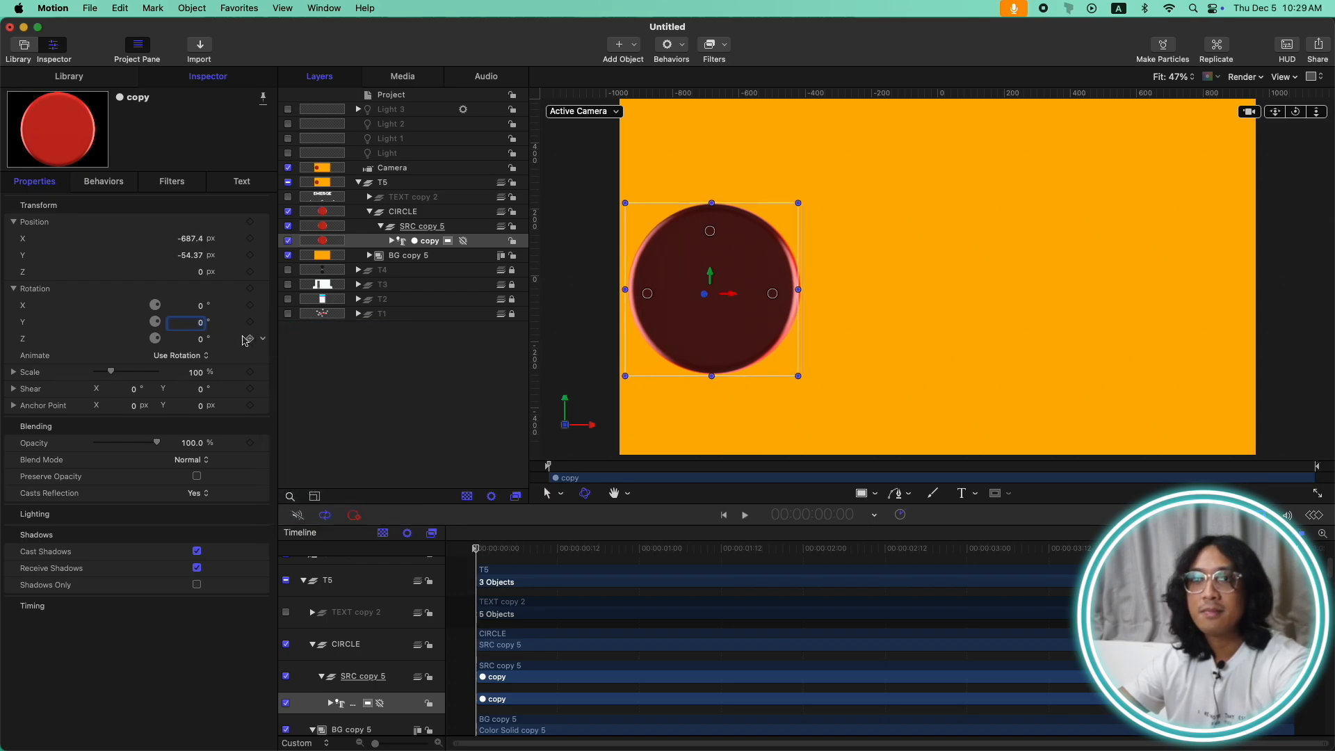
{"action": "left_click_drag", "start_coordinate": [202, 326], "coordinate": [201, 324]}
{"action": "key", "text": "BackSpace"}
{"action": "type", "text": "-40"}
{"action": "key", "text": "Return"}
{"action": "left_click", "coordinate": [251, 322]}
Step: At 2:00, keyframe the circle's Y rotation at 40°
{"action": "left_click", "coordinate": [721, 550]}
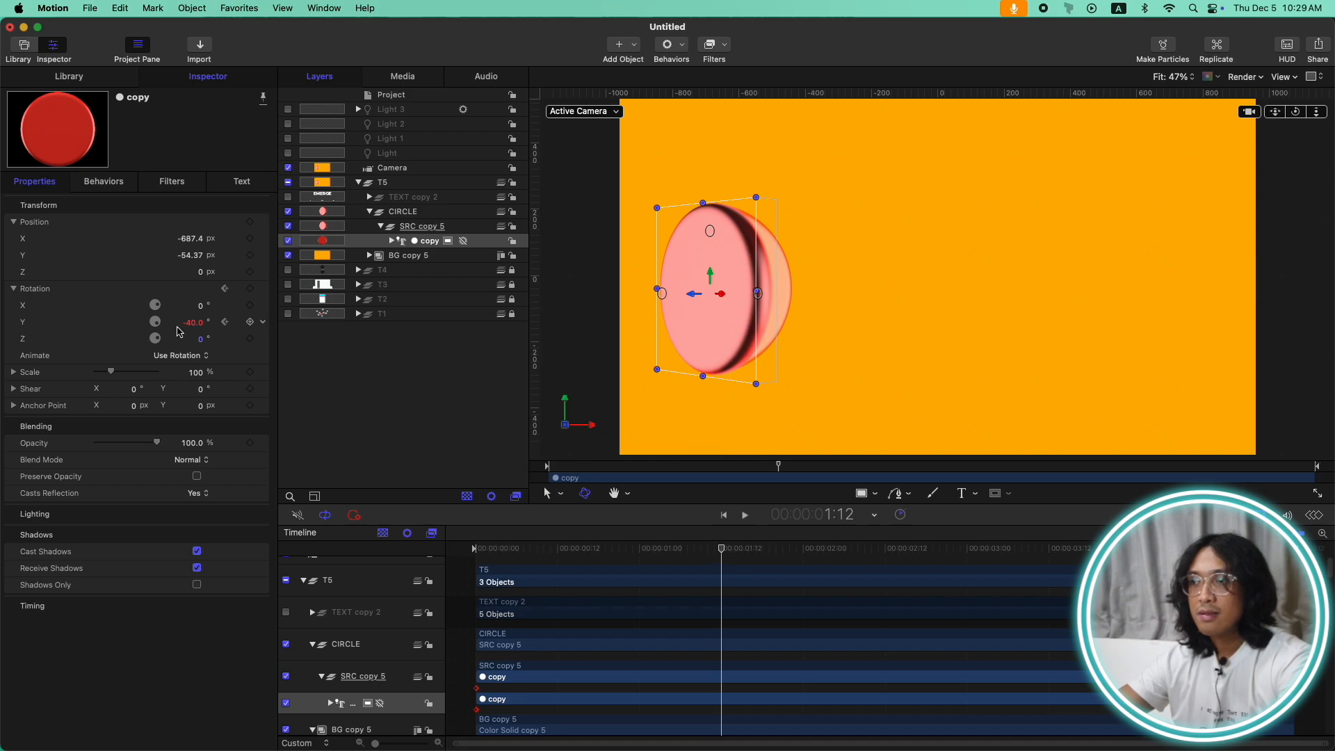
{"action": "left_click_drag", "start_coordinate": [847, 549], "coordinate": [804, 549]}
{"action": "left_click", "coordinate": [205, 325]}
{"action": "left_click", "coordinate": [206, 326]}
{"action": "type", "text": "40"}
{"action": "key", "text": "Return"}
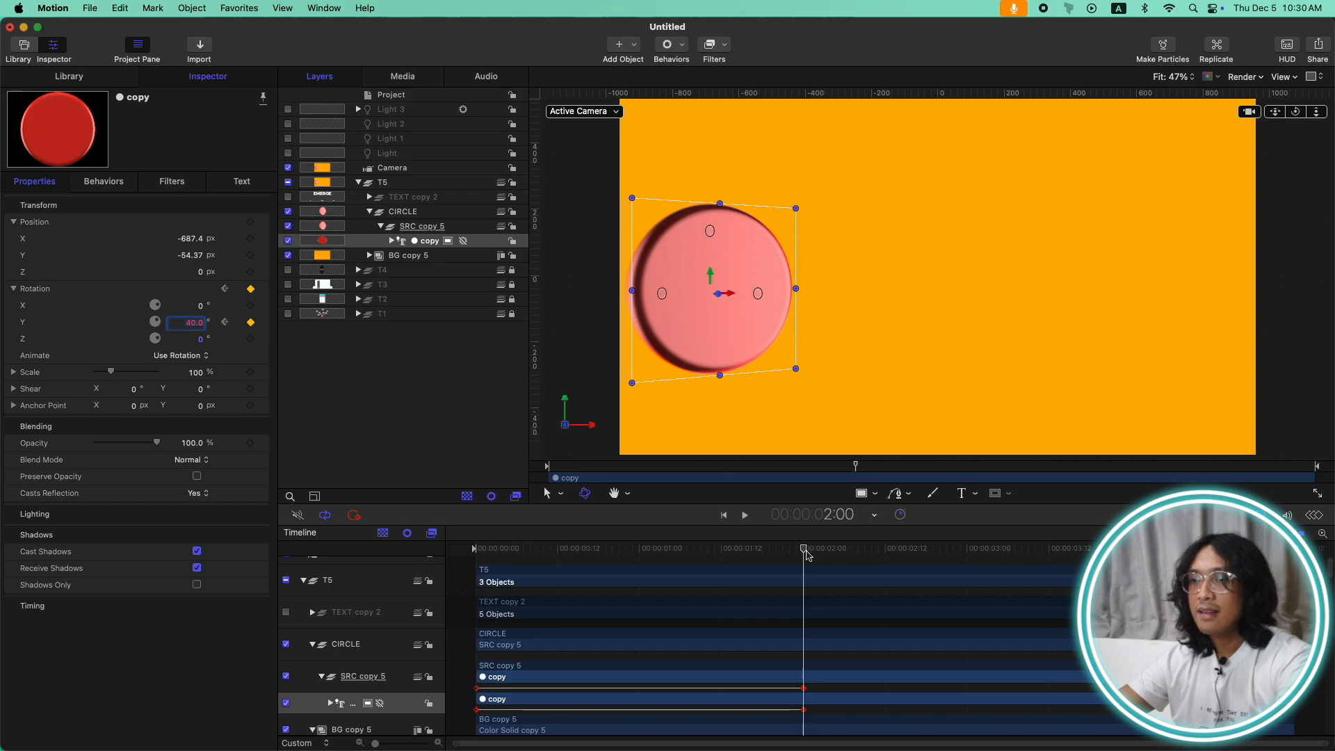
{"action": "left_click", "coordinate": [808, 553]}
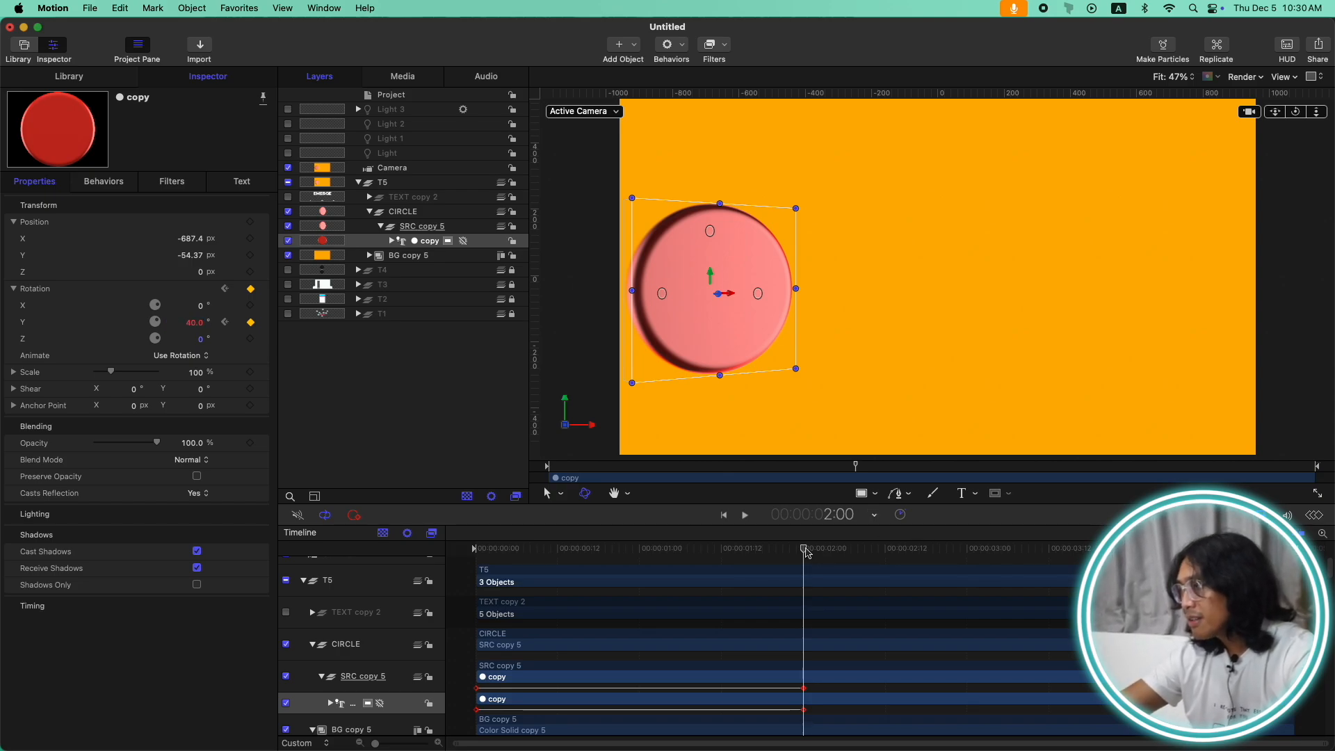
Step: Show only the Keyframe Editor and smooth the circle's Y rotation curve at its last keyframe
{"action": "left_click", "coordinate": [1318, 516]}
{"action": "left_click", "coordinate": [1261, 515]}
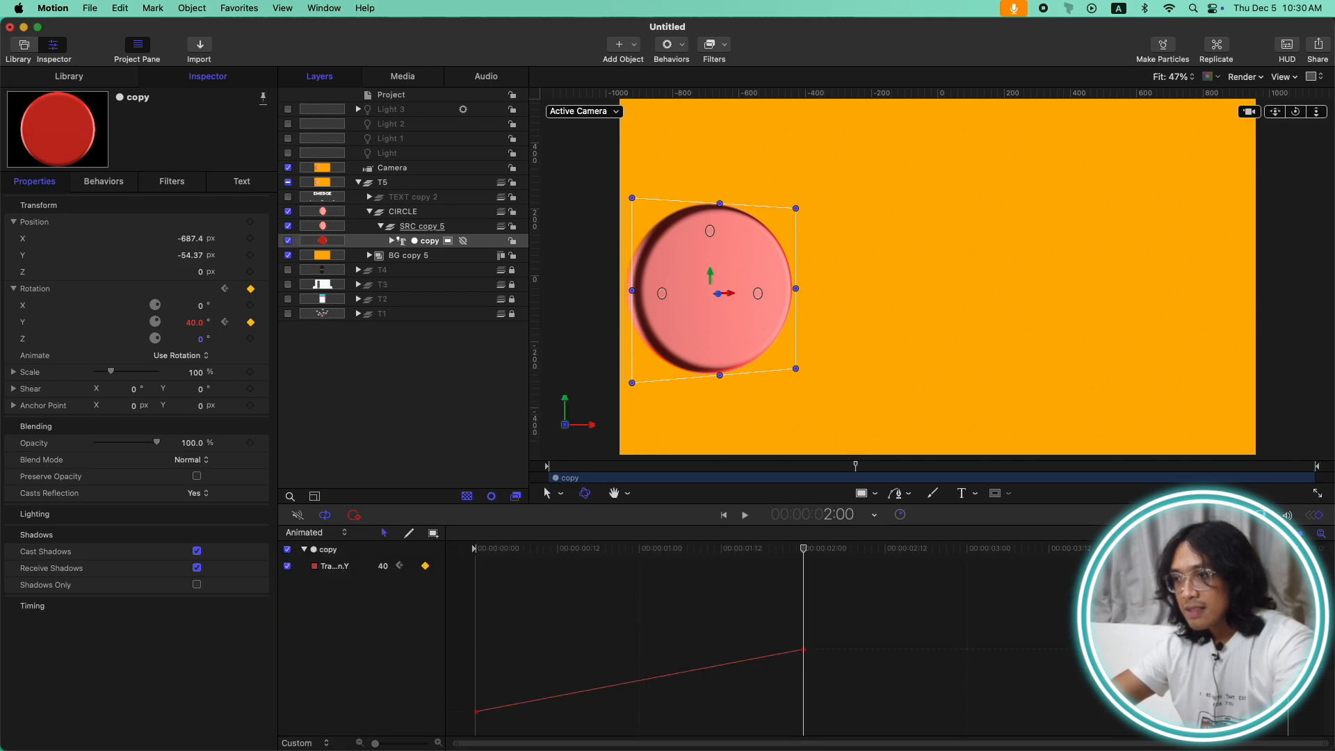
{"action": "left_click", "coordinate": [803, 650]}
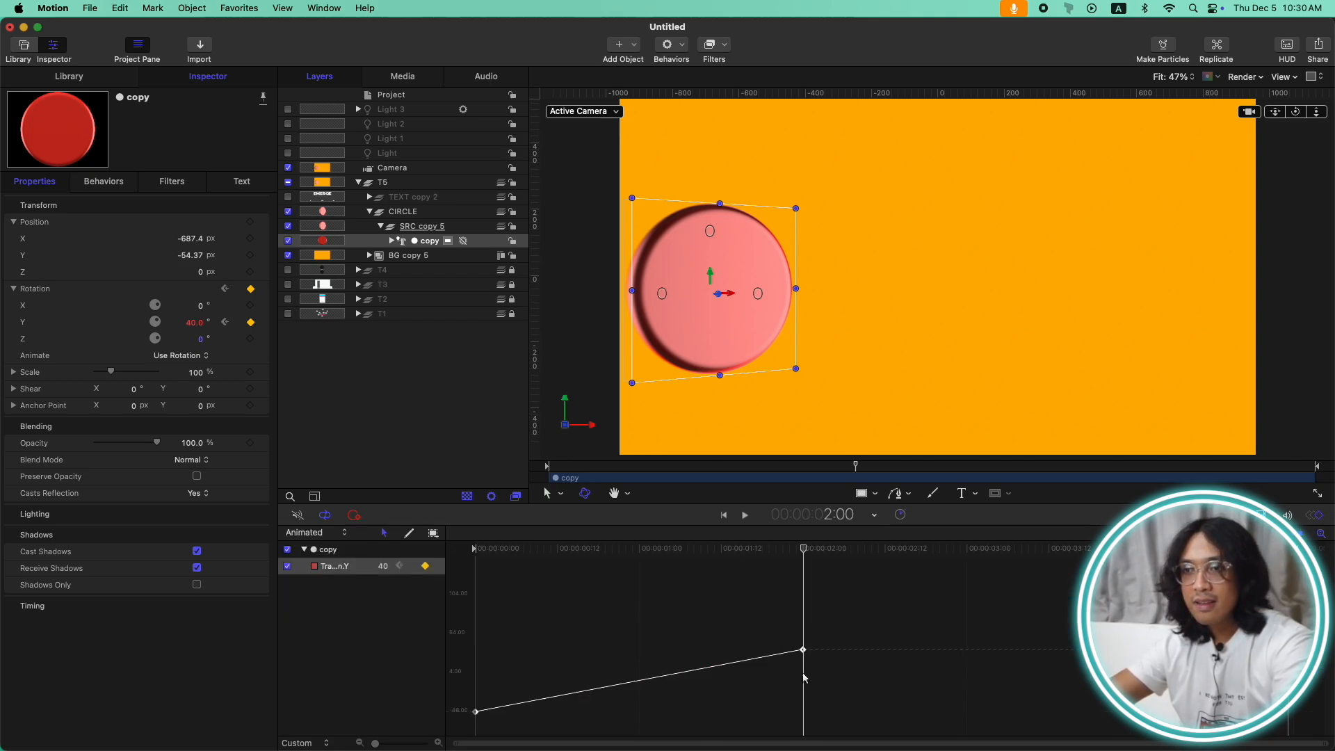
{"action": "right_click", "coordinate": [803, 654]}
{"action": "left_click", "coordinate": [862, 675]}
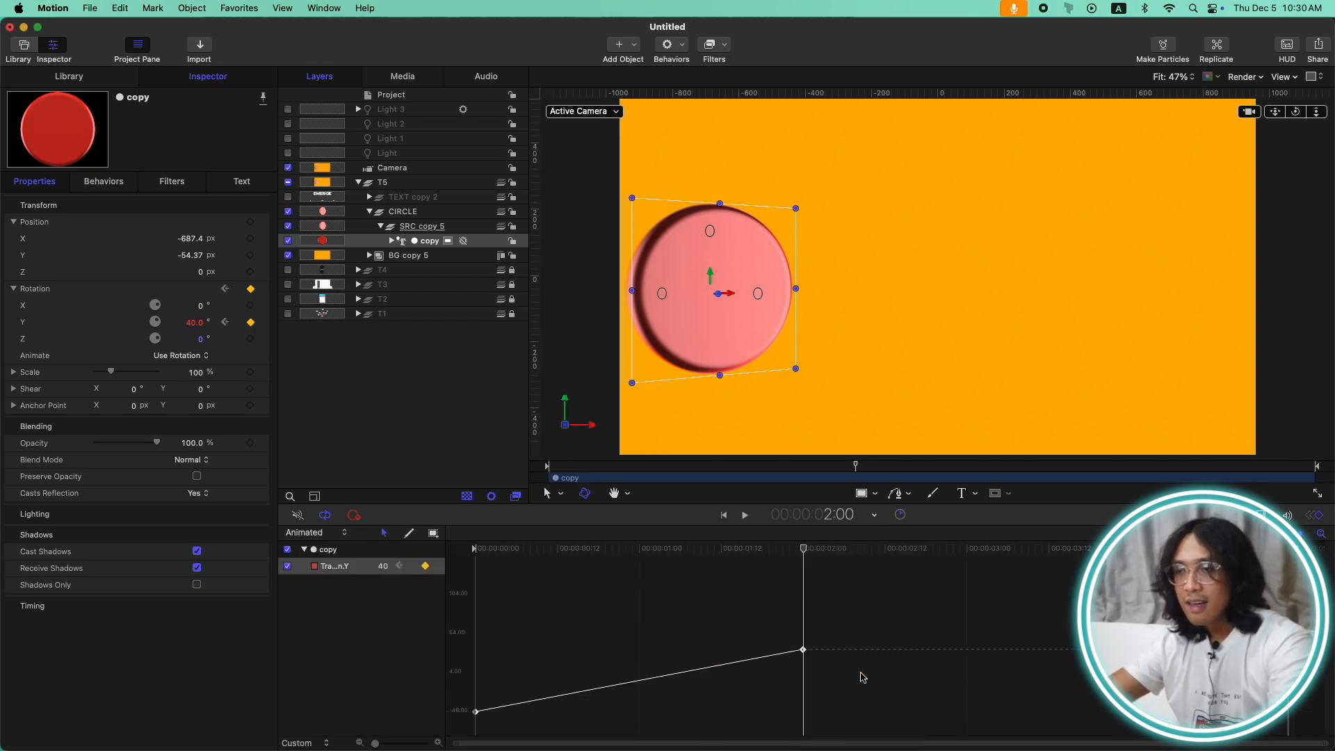
Step: Set the Y rotation curve to Ping-Pong after its last keyframe, play the loop, and bring back the timeline
{"action": "left_click", "coordinate": [437, 566]}
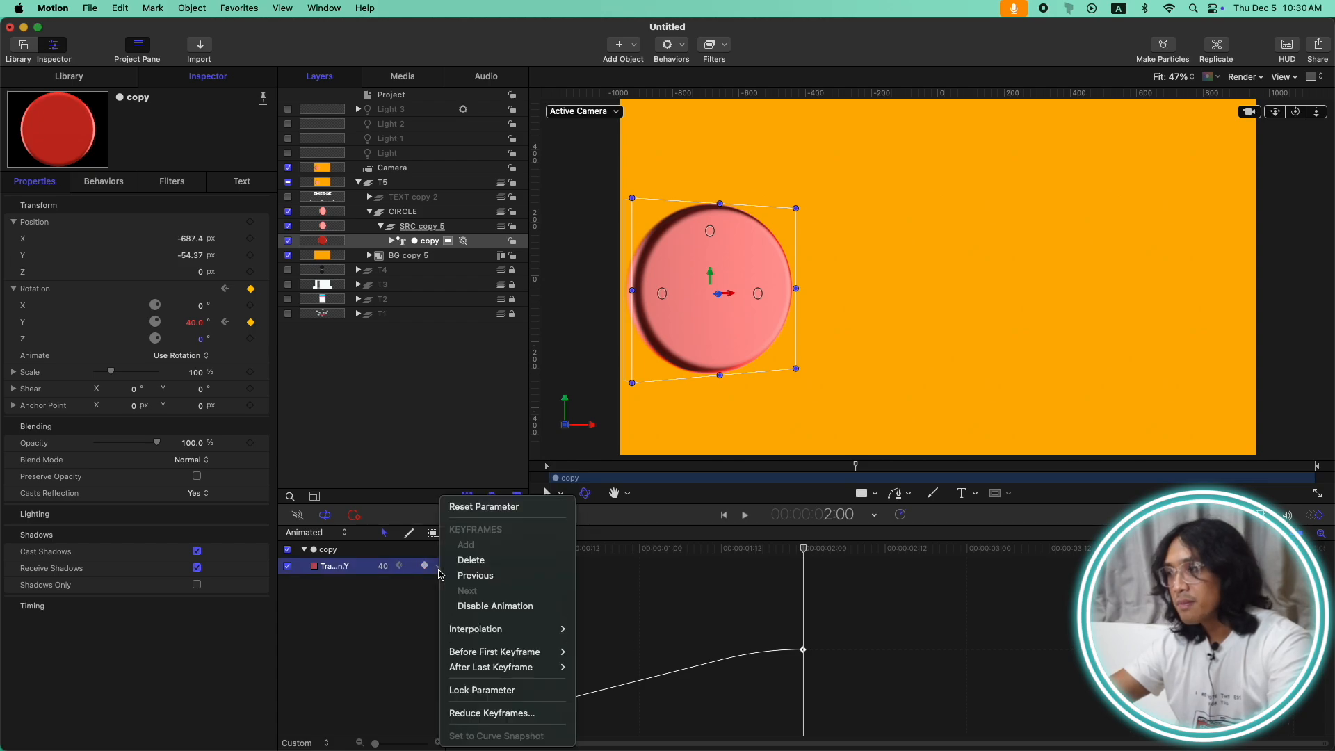
{"action": "mouse_move", "coordinate": [496, 670]}
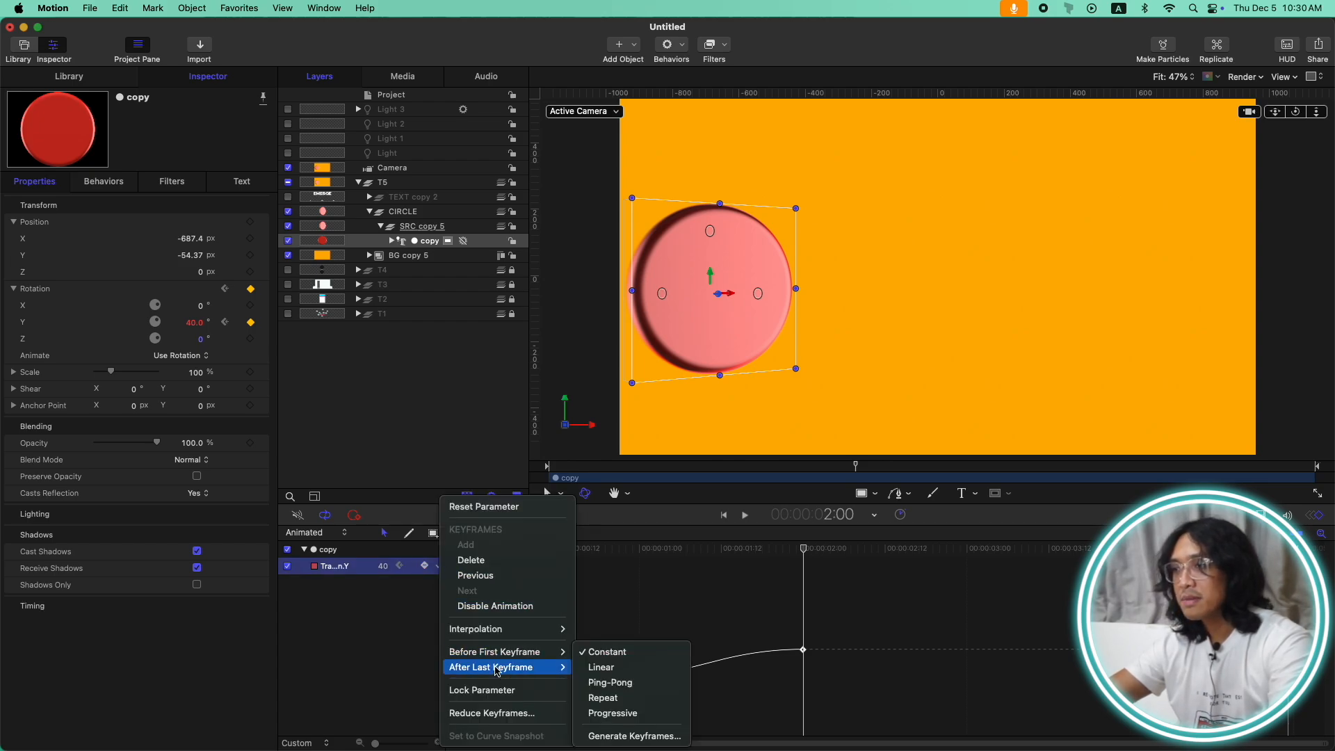
{"action": "left_click", "coordinate": [626, 683]}
{"action": "key", "text": "space"}
{"action": "left_click", "coordinate": [407, 435]}
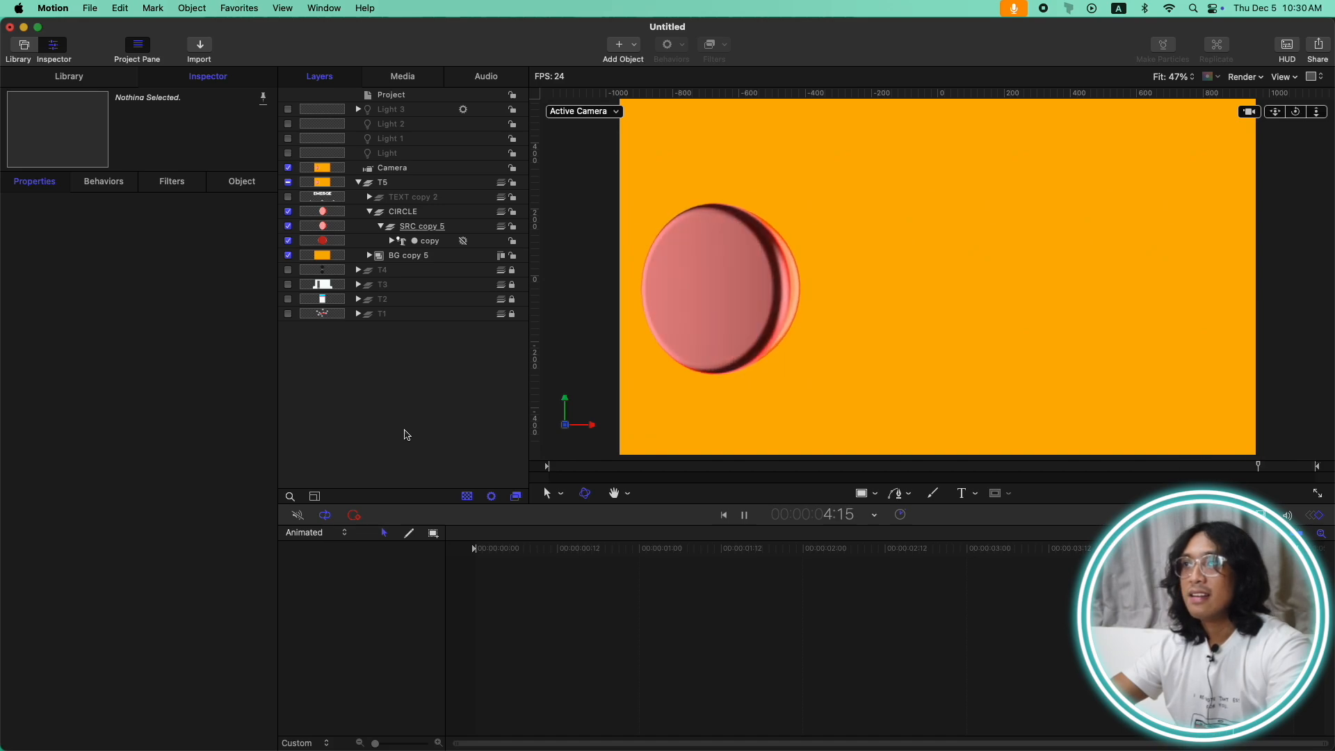
{"action": "key", "text": "space"}
{"action": "left_click", "coordinate": [1319, 515]}
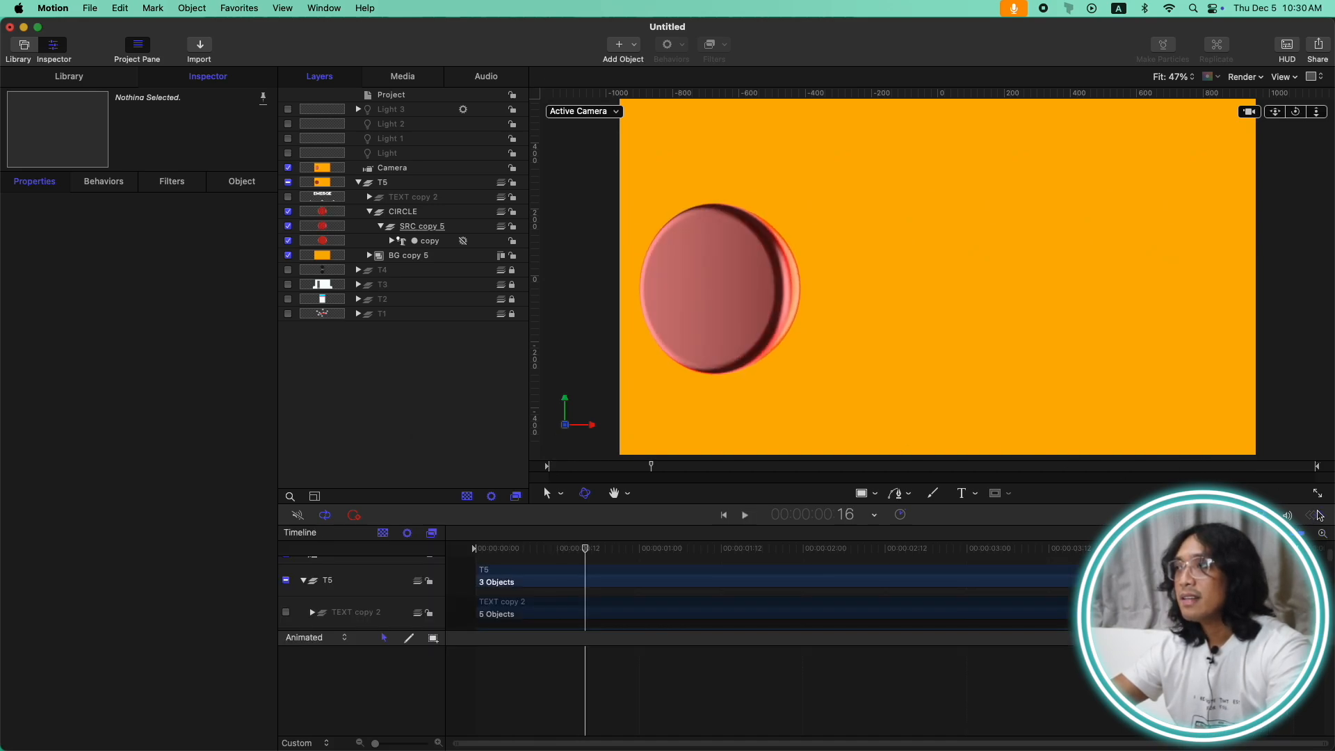
Step: Examine the turning circle and its background reflection from an orbited Perspective view near the start of the animation
{"action": "left_click", "coordinate": [584, 112]}
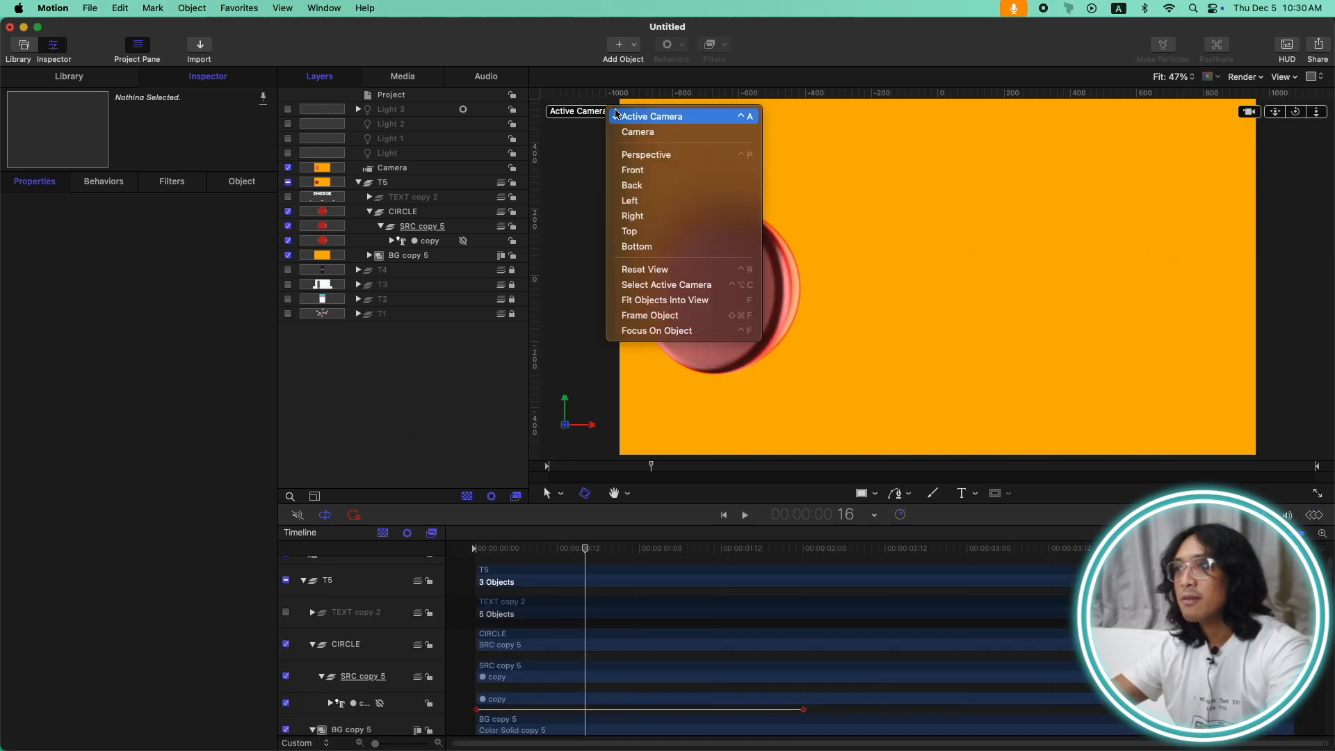
{"action": "left_click", "coordinate": [663, 158]}
{"action": "left_click_drag", "start_coordinate": [1296, 111], "coordinate": [836, 183]}
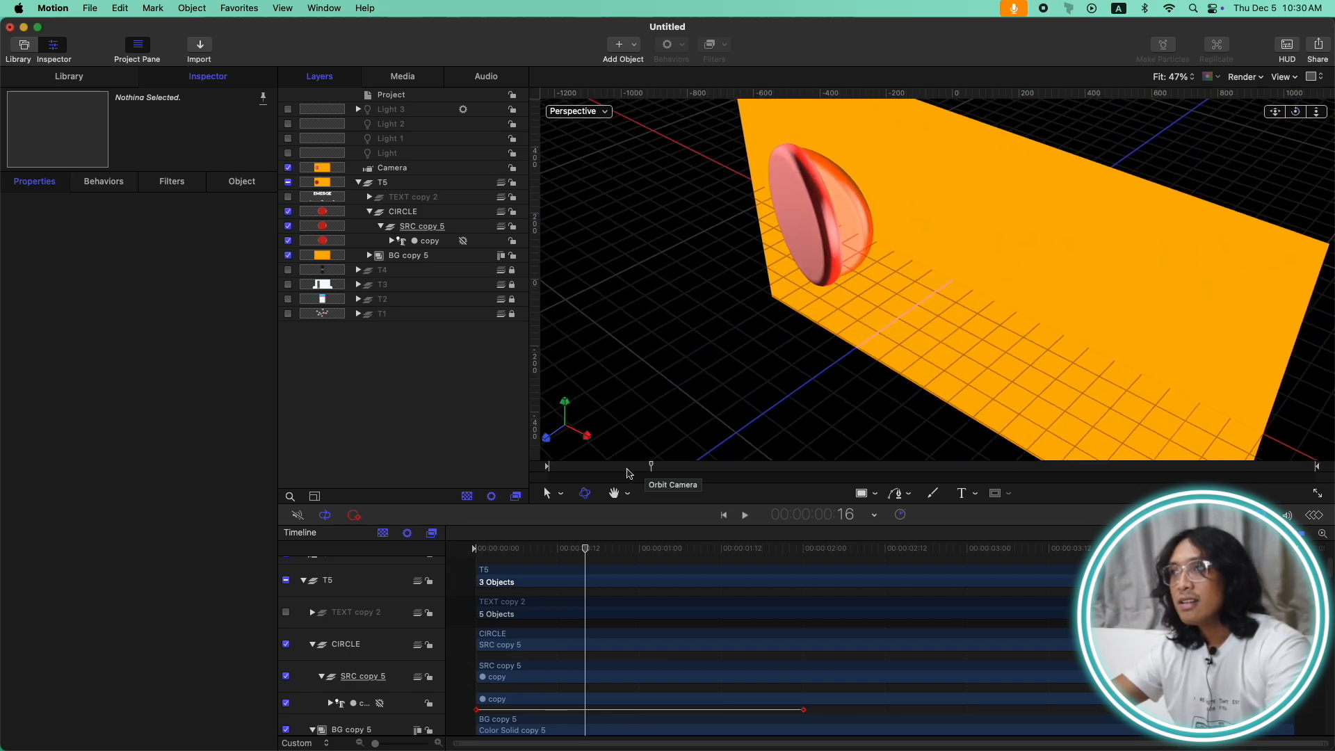
{"action": "left_click_drag", "start_coordinate": [585, 549], "coordinate": [507, 553]}
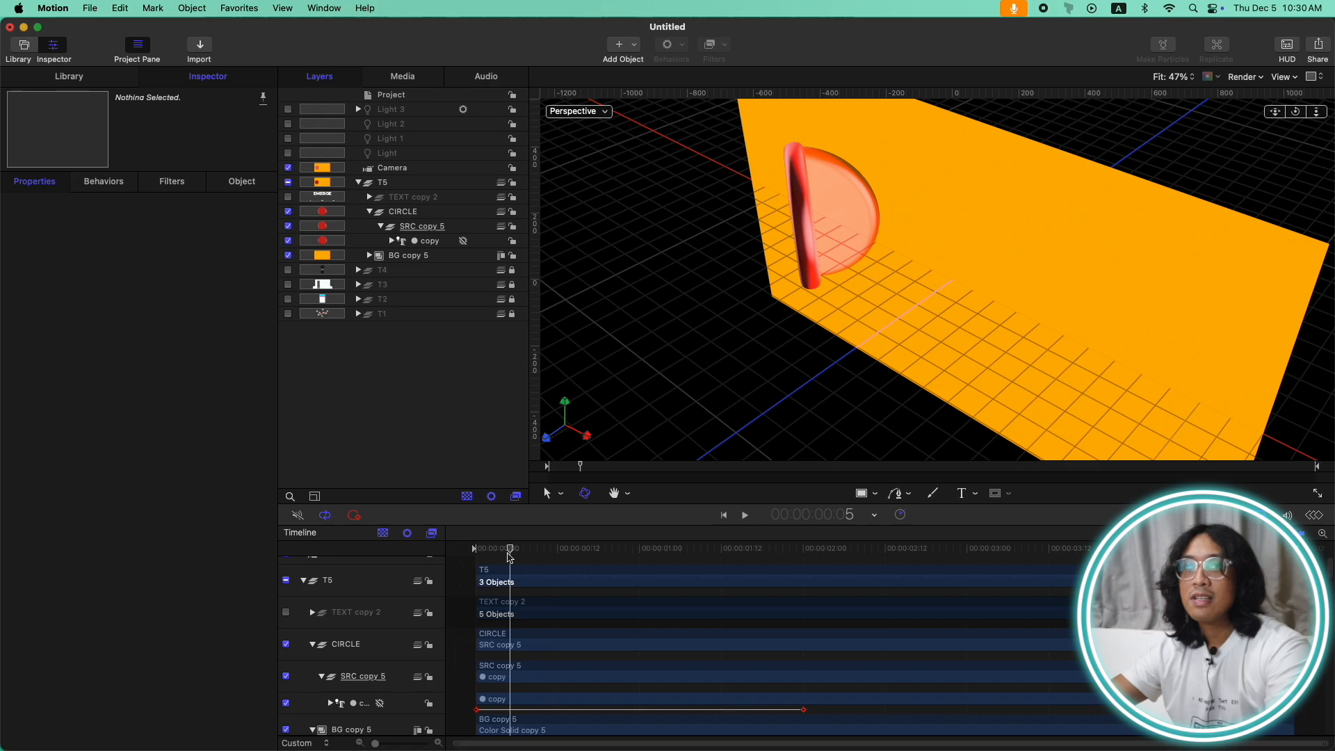
Step: Turn off Reflection for the BG copy 5 group and play back the circle's rotation
{"action": "left_click", "coordinate": [418, 184]}
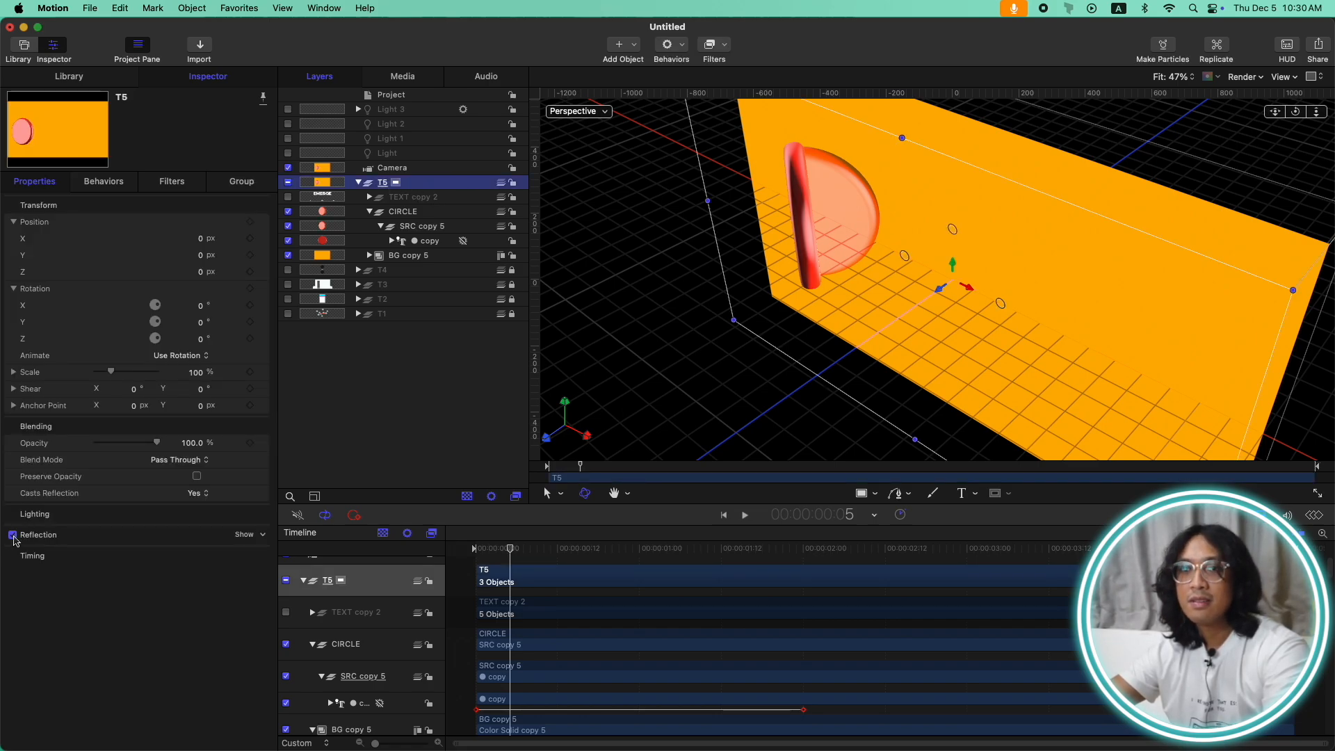
{"action": "left_click", "coordinate": [413, 256]}
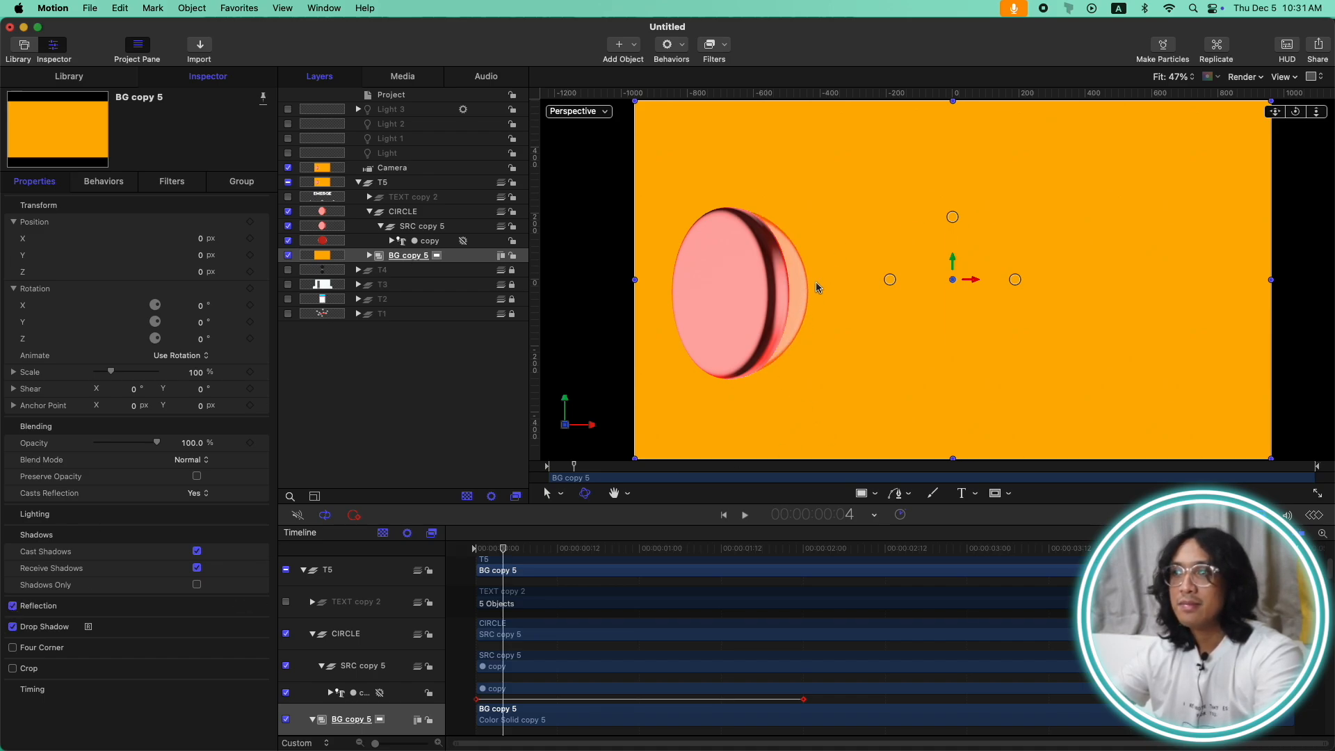
{"action": "left_click", "coordinate": [12, 606]}
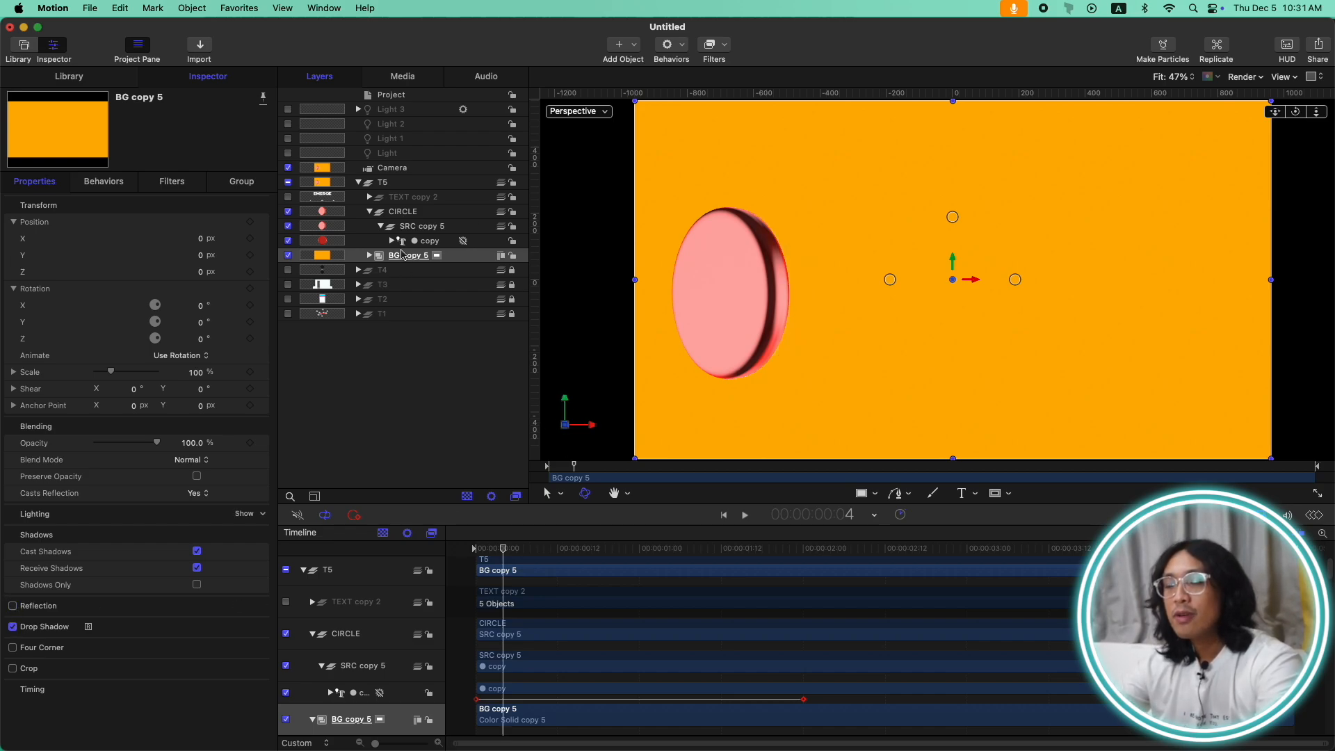
{"action": "key", "text": "space"}
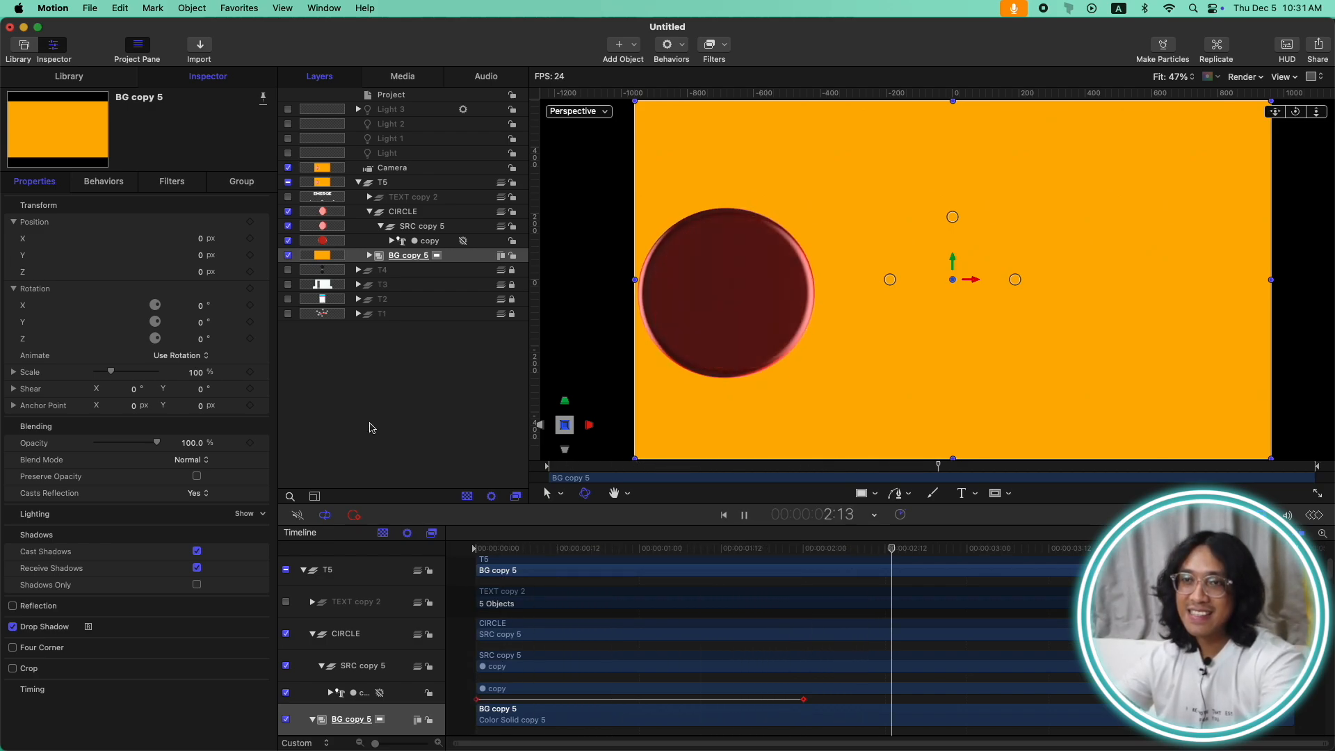
{"action": "key", "text": "space"}
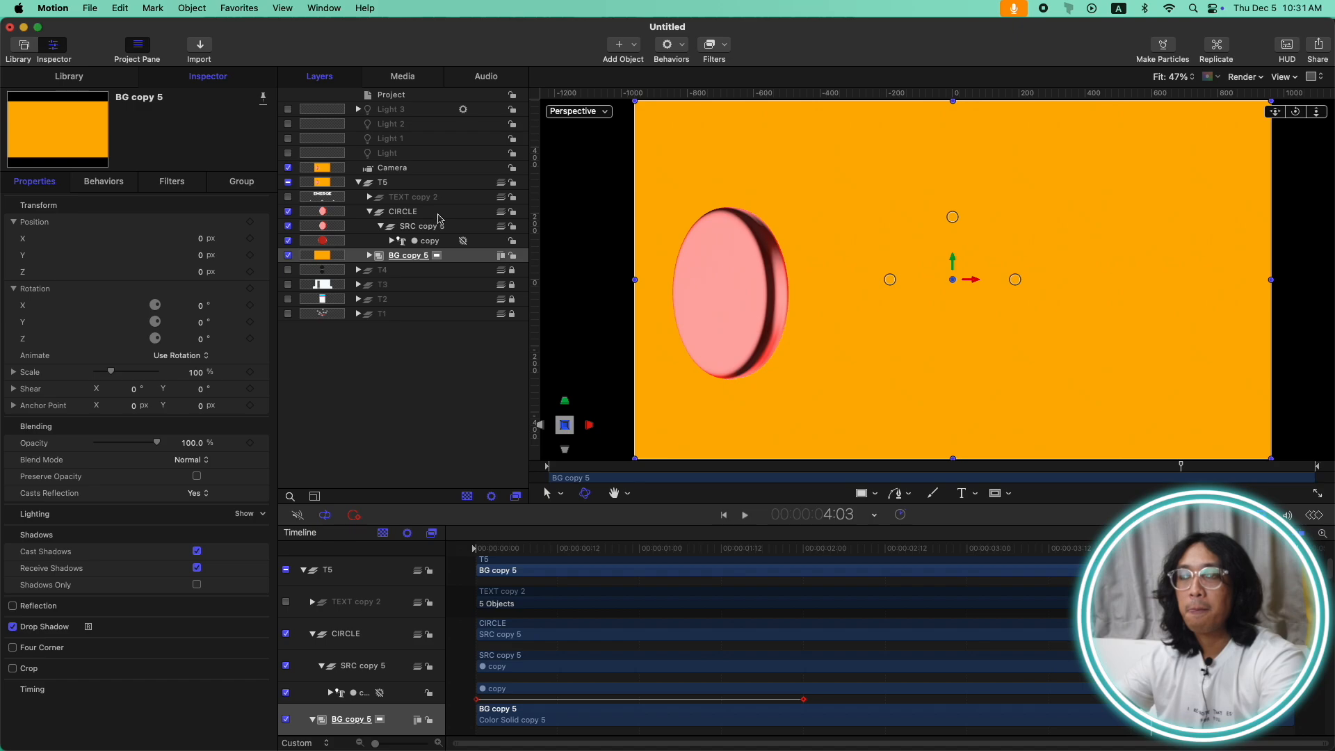
Step: Duplicate the CIRCLE group and offset the duplicate to X 225 px
{"action": "left_click", "coordinate": [407, 211]}
{"action": "left_click", "coordinate": [368, 211]}
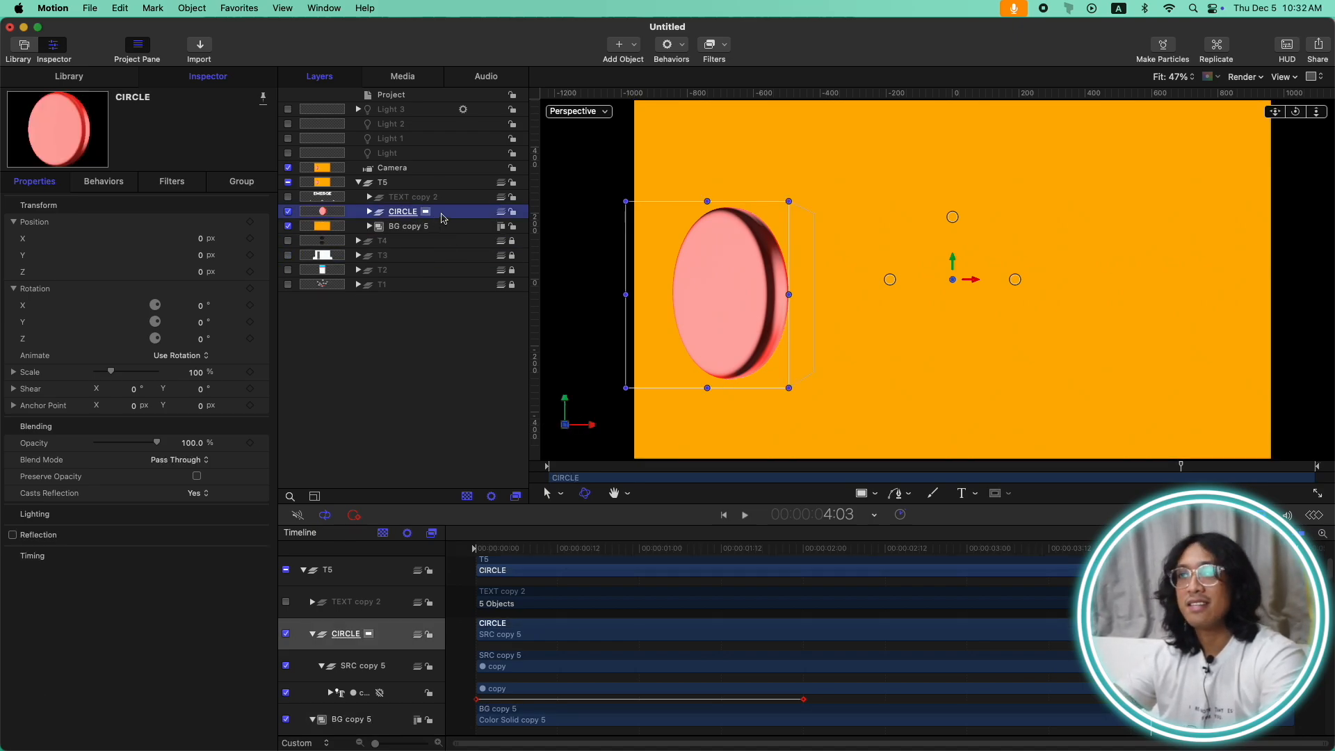
{"action": "key", "text": "super+d"}
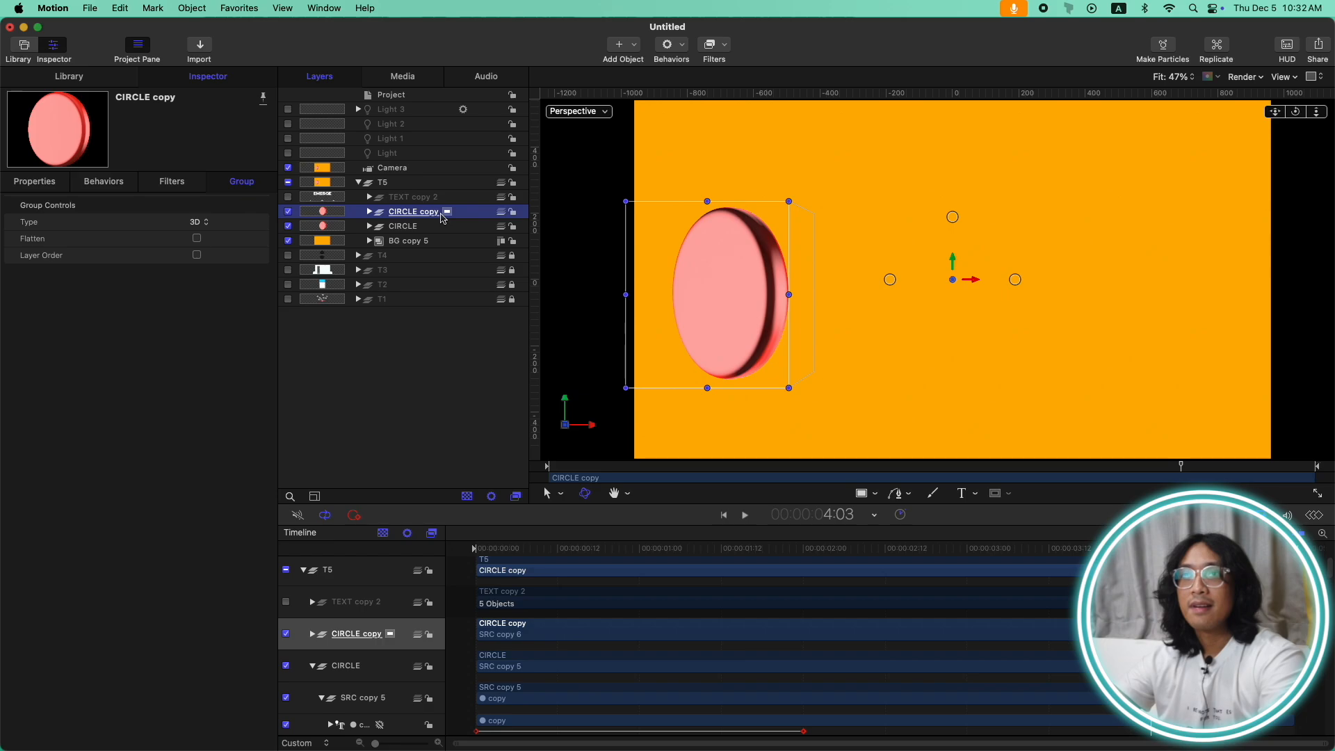
{"action": "left_click", "coordinate": [52, 185]}
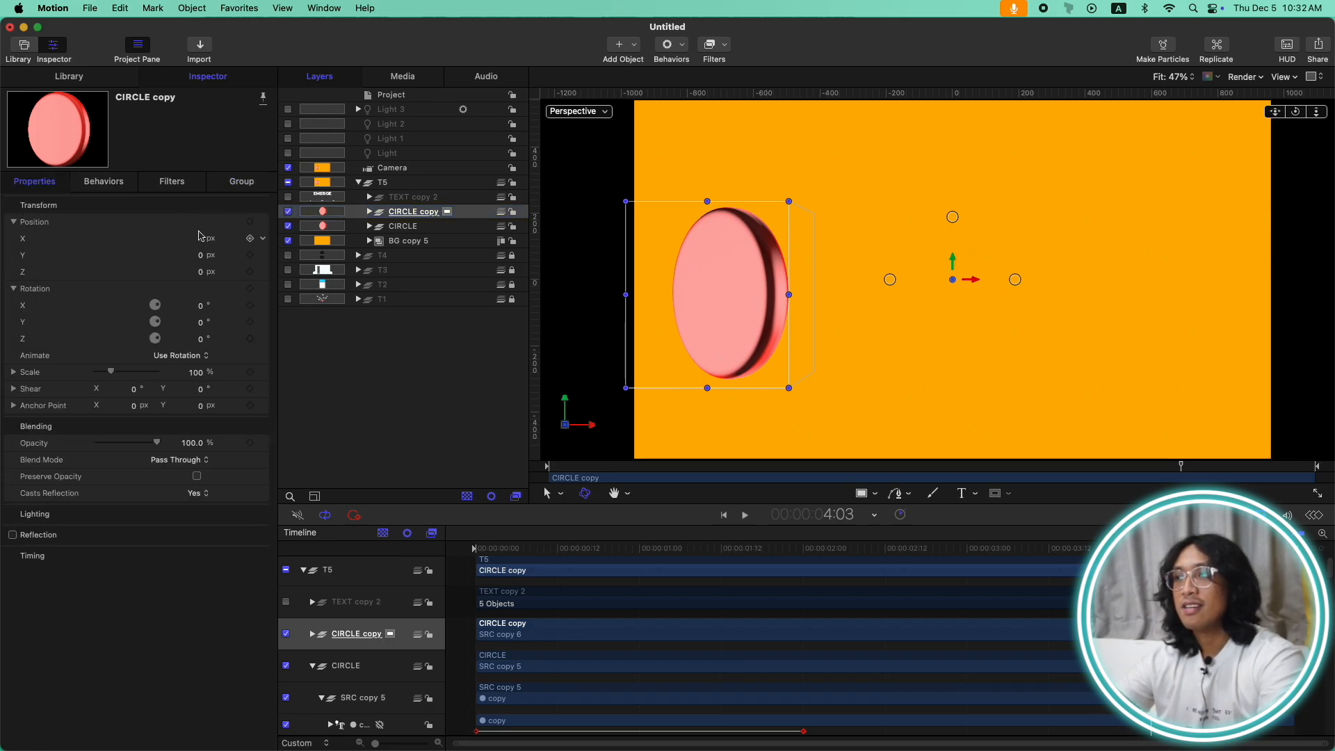
{"action": "left_click_drag", "start_coordinate": [203, 242], "coordinate": [291, 246]}
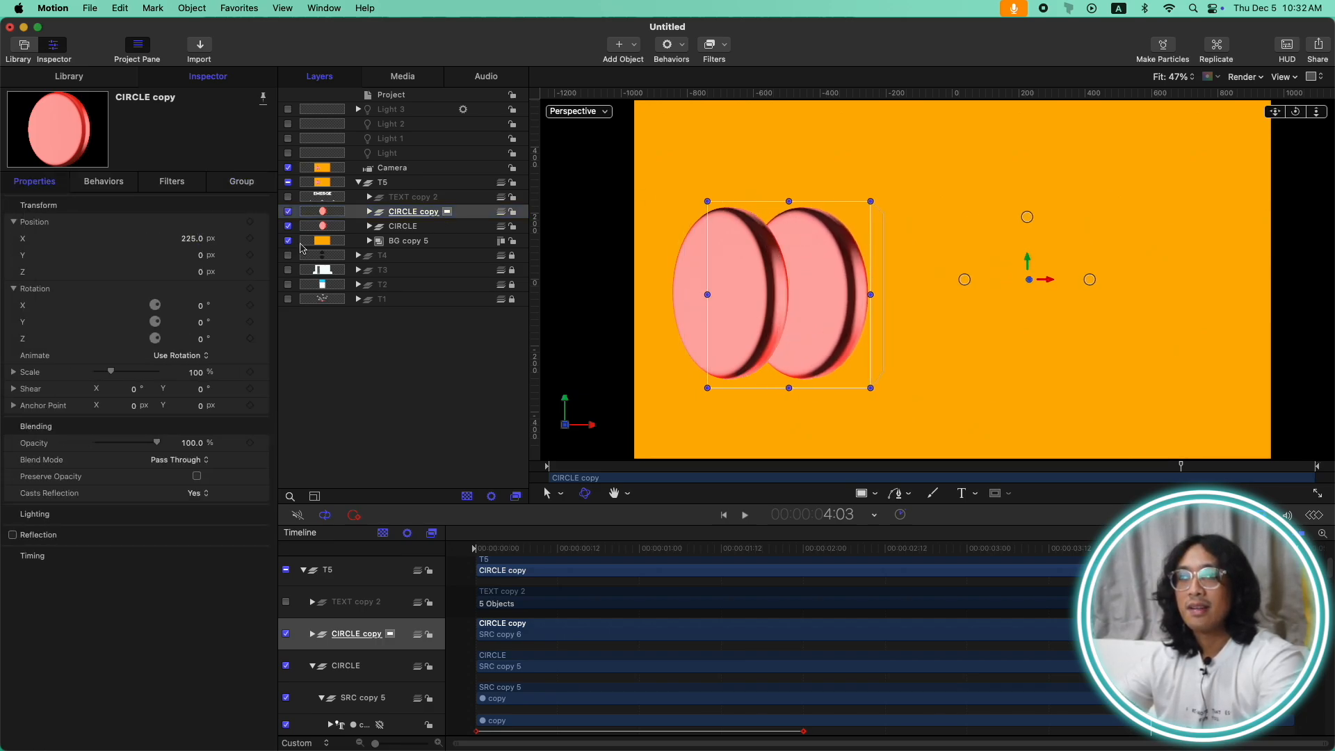
Step: Set the 3D text Weight of the circle inside the CIRCLE copy group to 400
{"action": "left_click", "coordinate": [369, 212]}
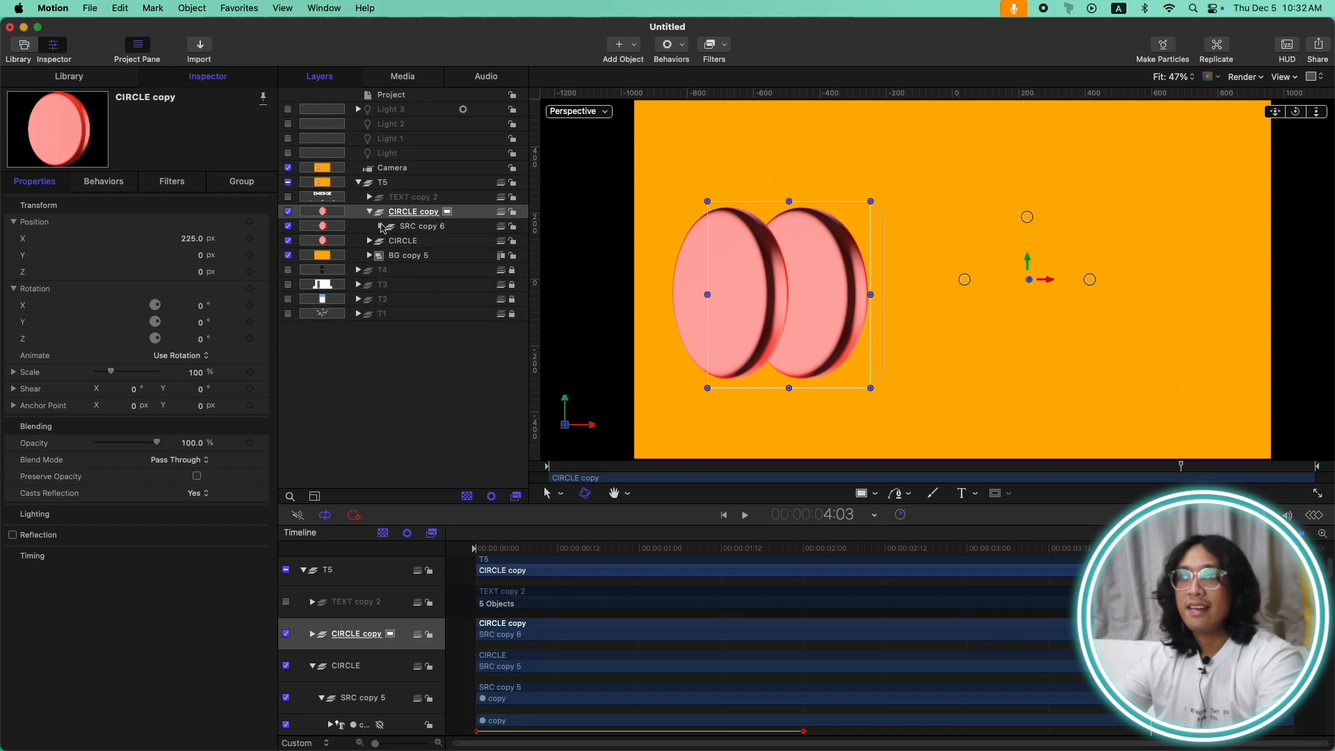
{"action": "left_click", "coordinate": [381, 226]}
{"action": "left_click", "coordinate": [417, 241]}
{"action": "left_click", "coordinate": [239, 181]}
{"action": "left_click_drag", "start_coordinate": [192, 297], "coordinate": [224, 297]}
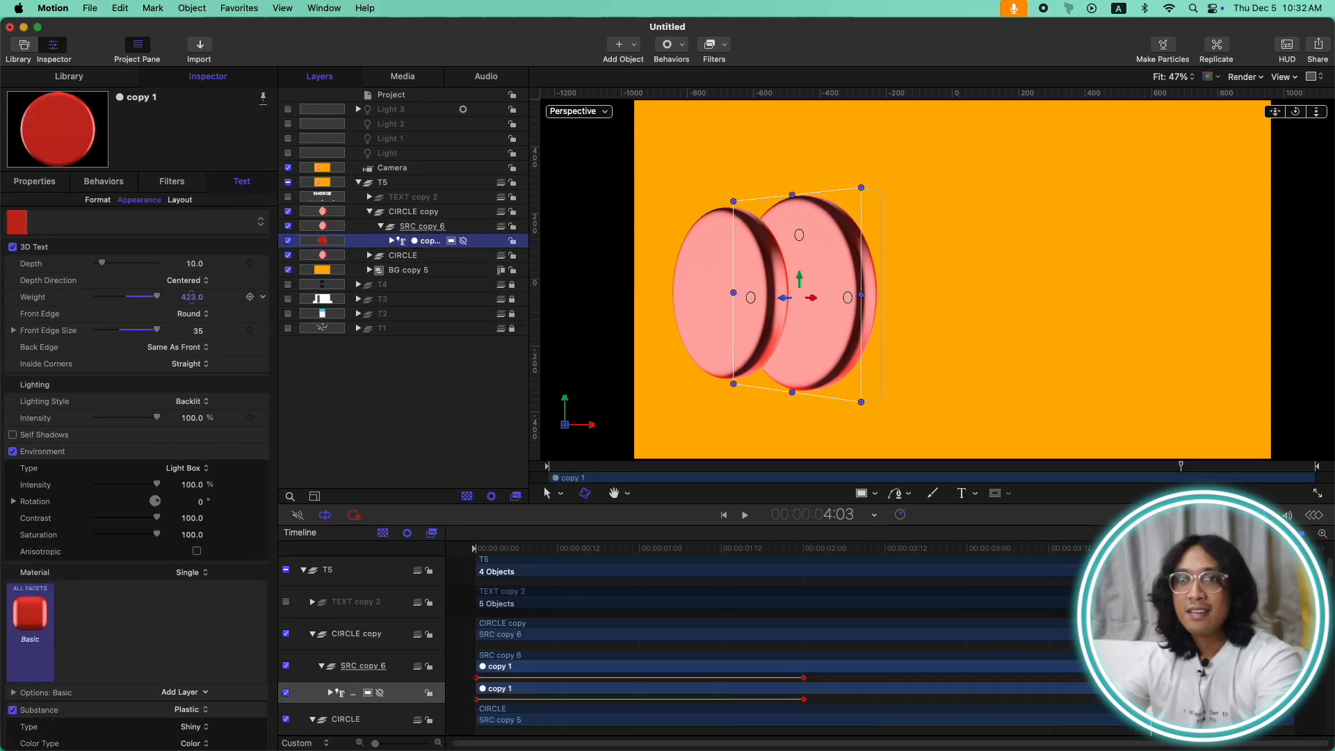
{"action": "key", "text": "super+z"}
{"action": "double_click", "coordinate": [192, 300]}
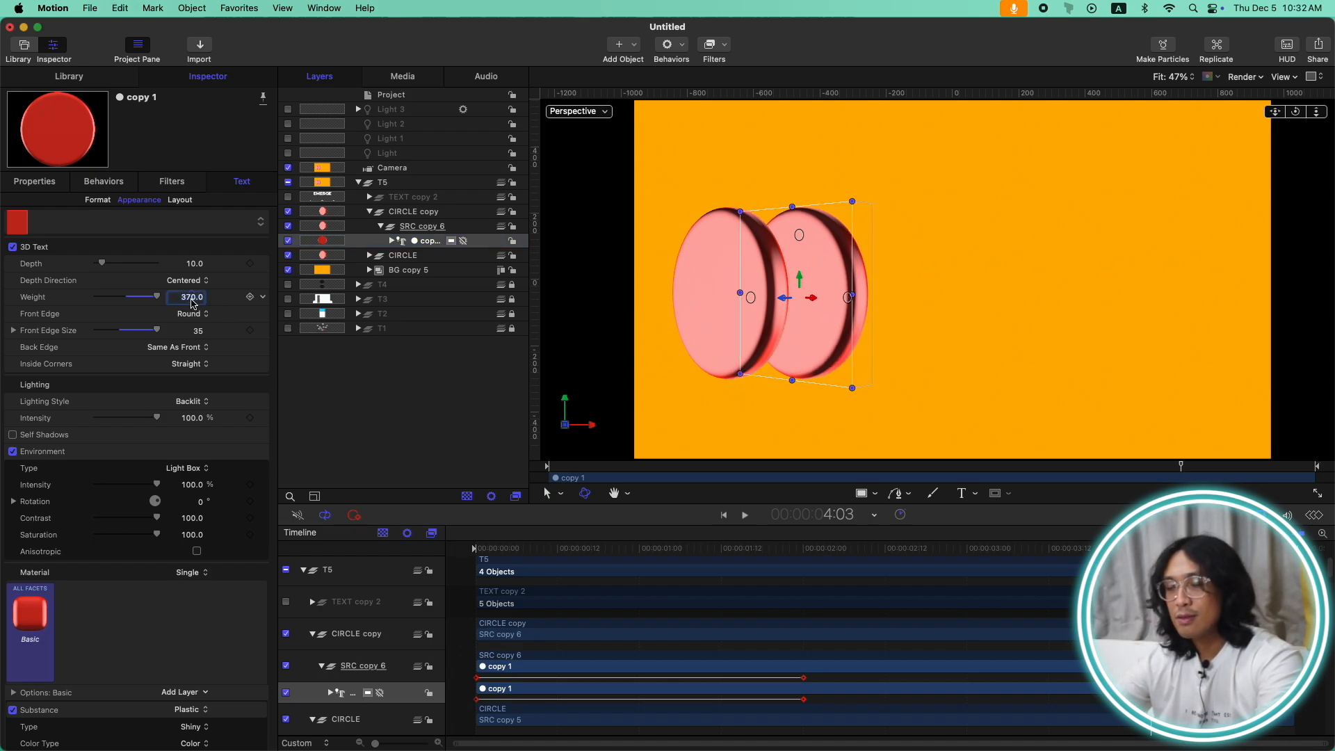
{"action": "type", "text": "4"}
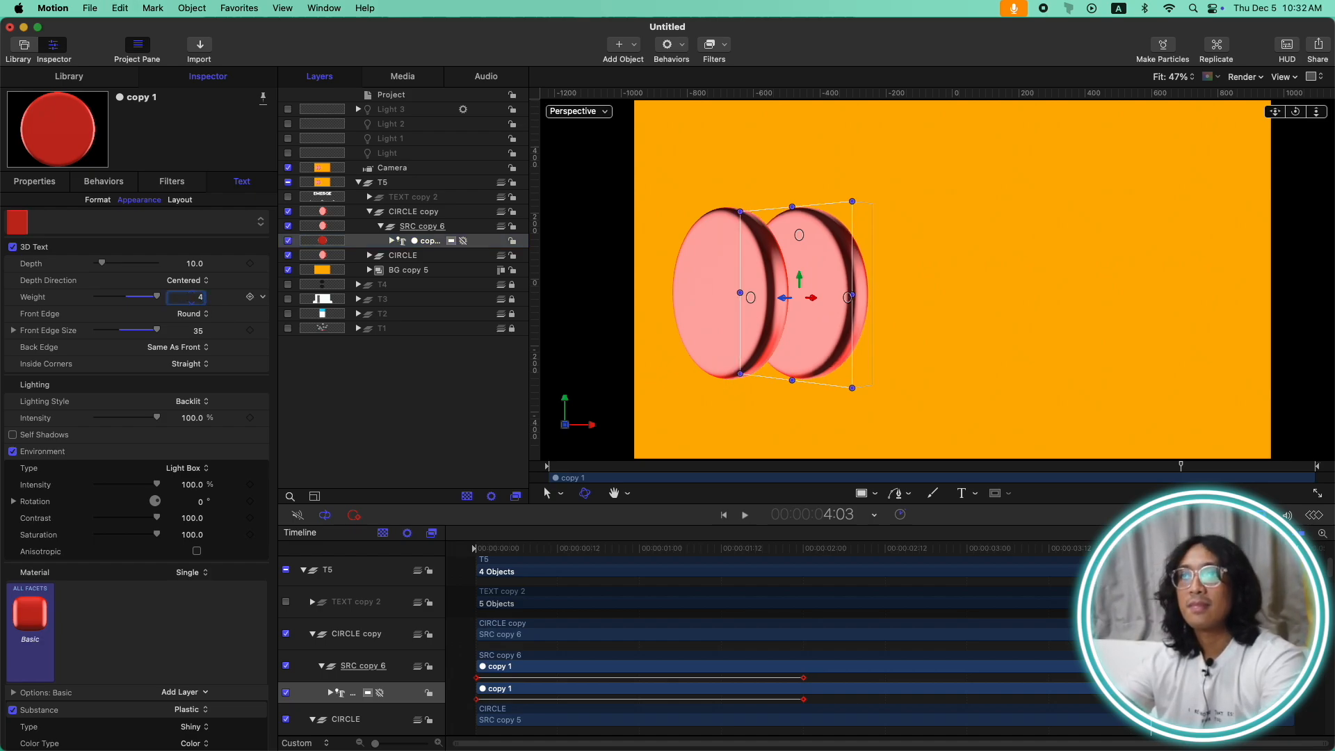
{"action": "type", "text": "00"}
{"action": "key", "text": "Return"}
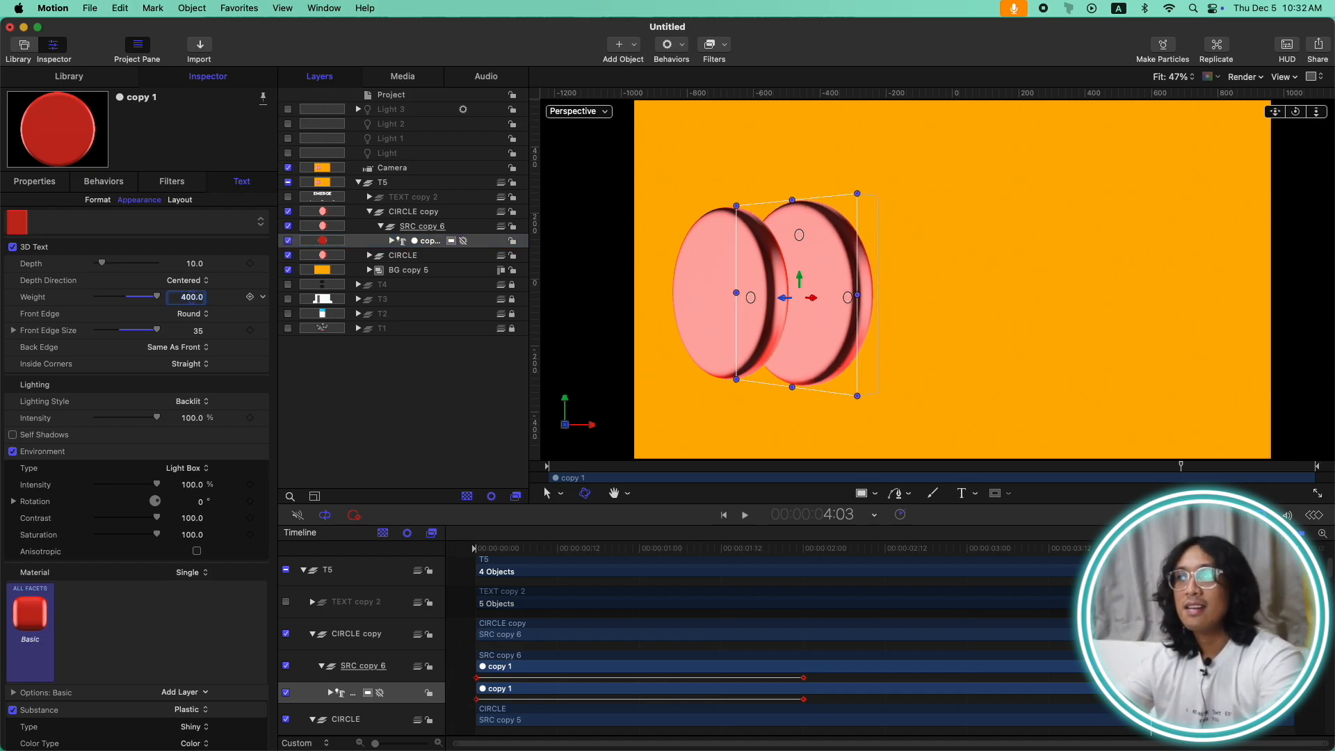
Step: Add a third circle by duplicating CIRCLE copy with an offset to about X 424, and set its text Weight to 420
{"action": "left_click", "coordinate": [430, 214]}
{"action": "key", "text": "super+d"}
{"action": "left_click_drag", "start_coordinate": [1047, 282], "coordinate": [1118, 281]}
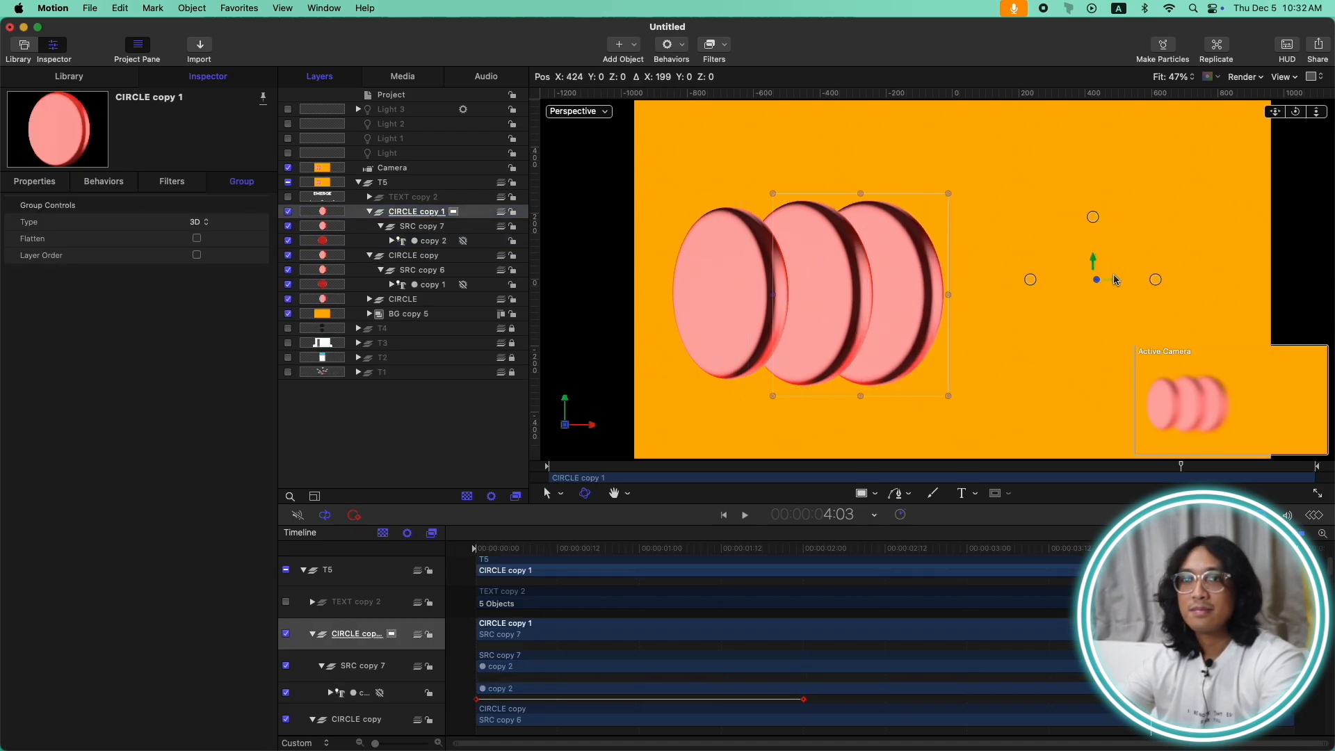
{"action": "left_click", "coordinate": [437, 242]}
{"action": "left_click", "coordinate": [191, 297]}
{"action": "type", "text": "420"}
{"action": "key", "text": "Return"}
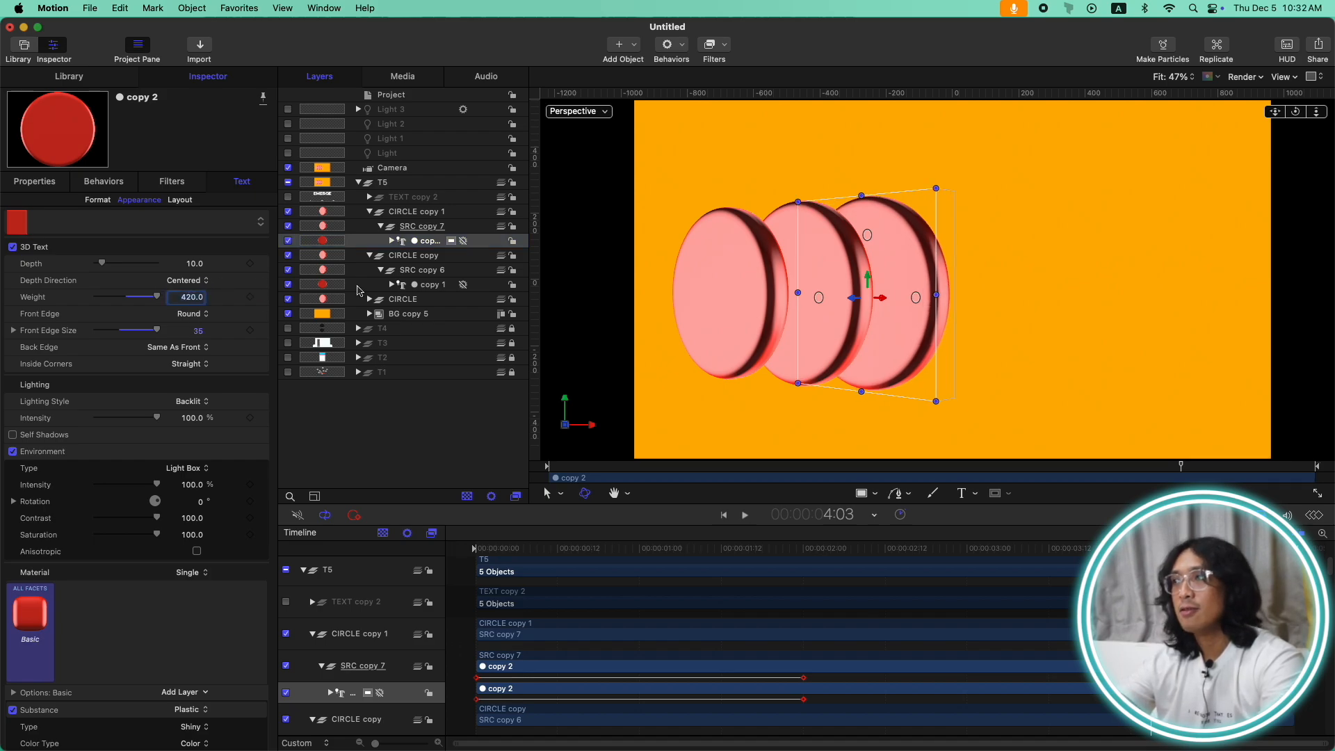
Step: Add a fourth circle by duplicating CIRCLE copy 1 further along positive X, and set its text Weight to 450
{"action": "left_click", "coordinate": [420, 211]}
{"action": "key", "text": "super+d"}
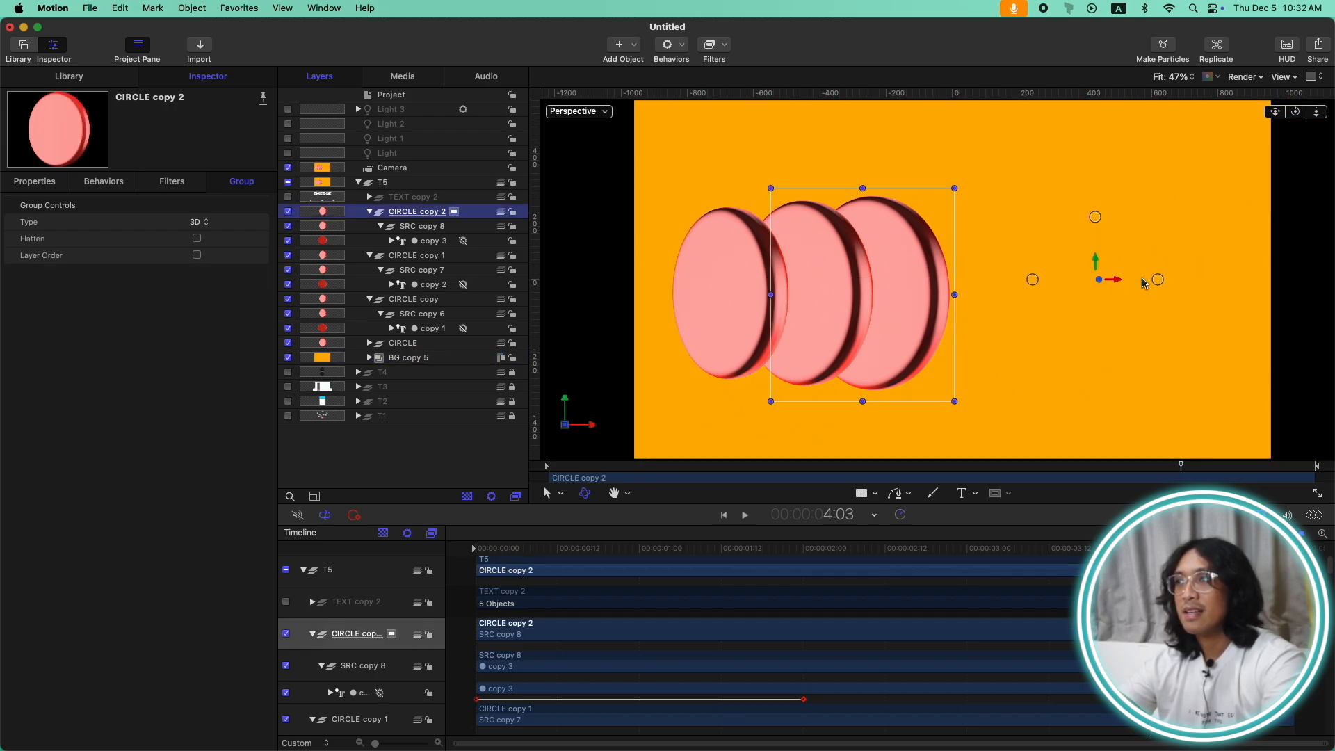
{"action": "left_click_drag", "start_coordinate": [1115, 280], "coordinate": [1175, 284]}
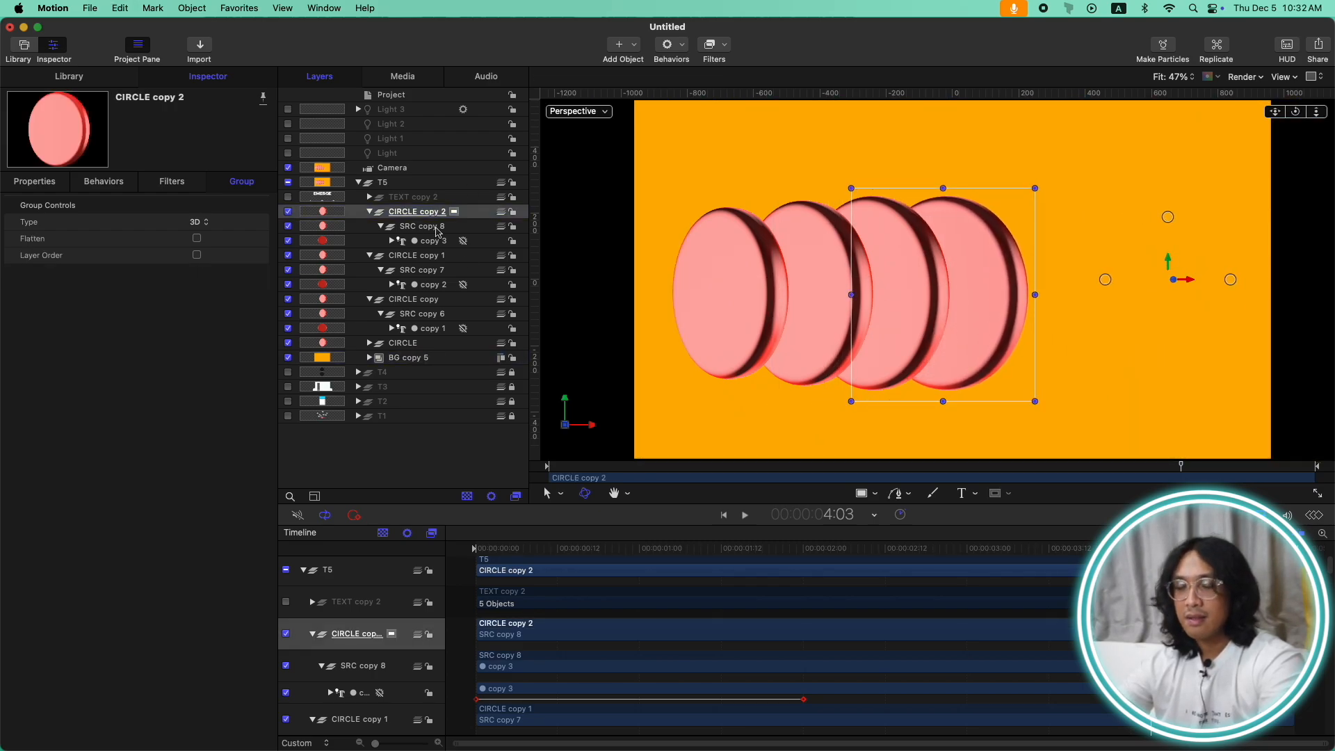
{"action": "left_click", "coordinate": [429, 241]}
{"action": "left_click", "coordinate": [191, 297]}
{"action": "type", "text": "450"}
{"action": "key", "text": "Return"}
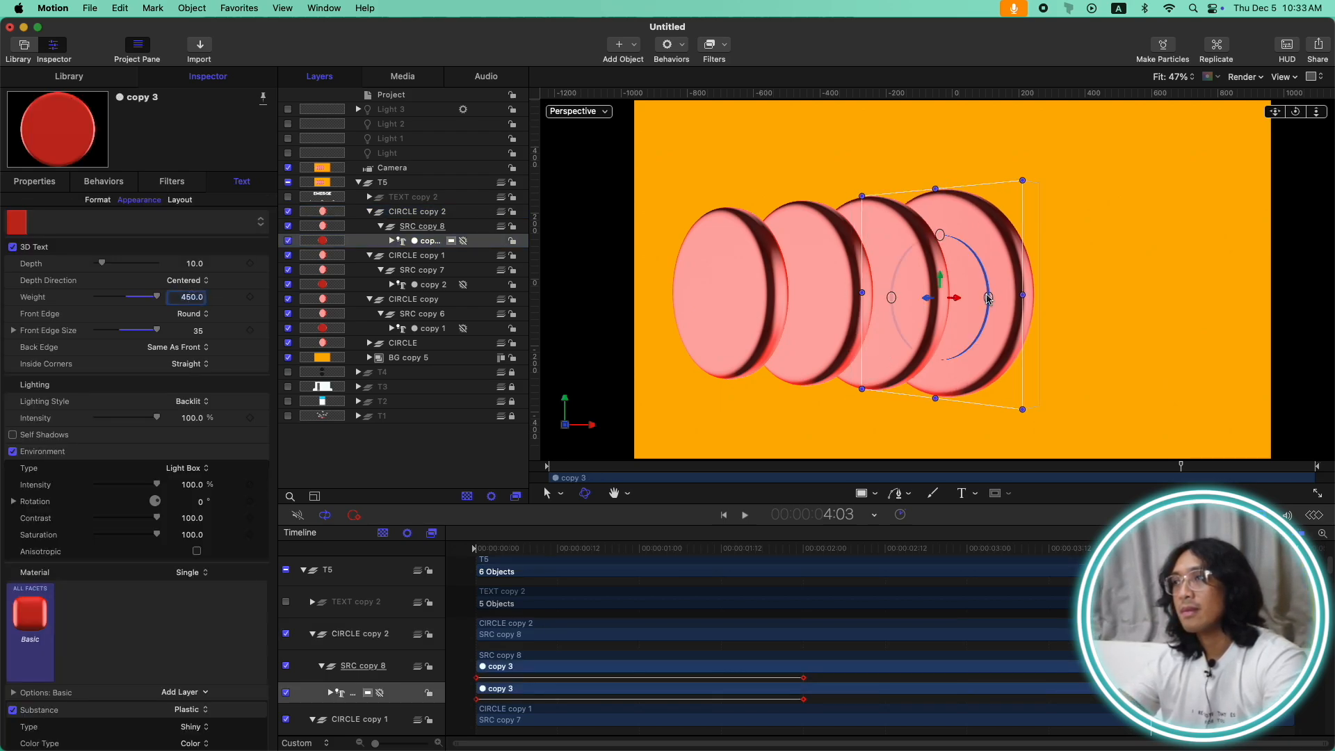
{"action": "mouse_move", "coordinate": [957, 297]}
{"action": "left_mouse_down"}
{"action": "mouse_move", "coordinate": [1018, 295]}
{"action": "mouse_move", "coordinate": [958, 298]}
{"action": "left_mouse_up"}
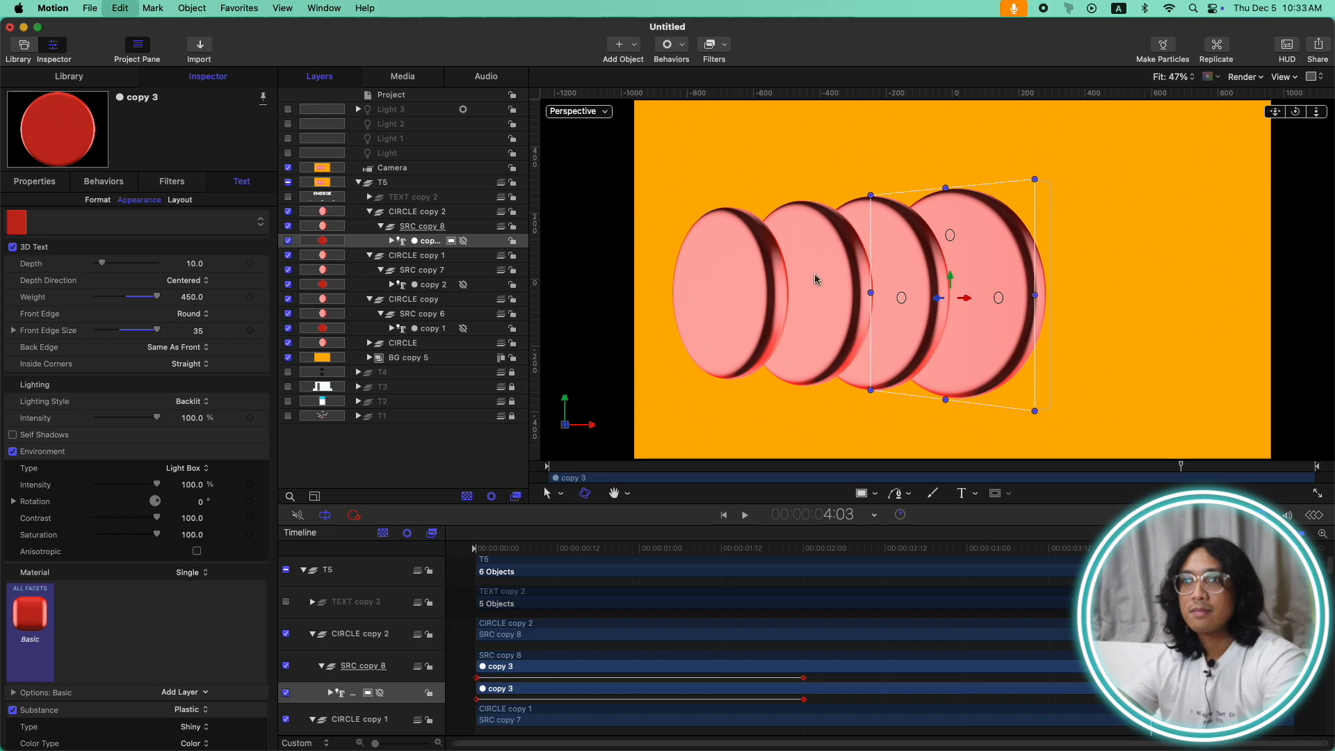
Step: Add a fifth circle by duplicating CIRCLE copy 2 further along positive X, and set its text Weight to 470
{"action": "left_click", "coordinate": [432, 285]}
{"action": "left_click", "coordinate": [436, 241]}
{"action": "left_click", "coordinate": [430, 212]}
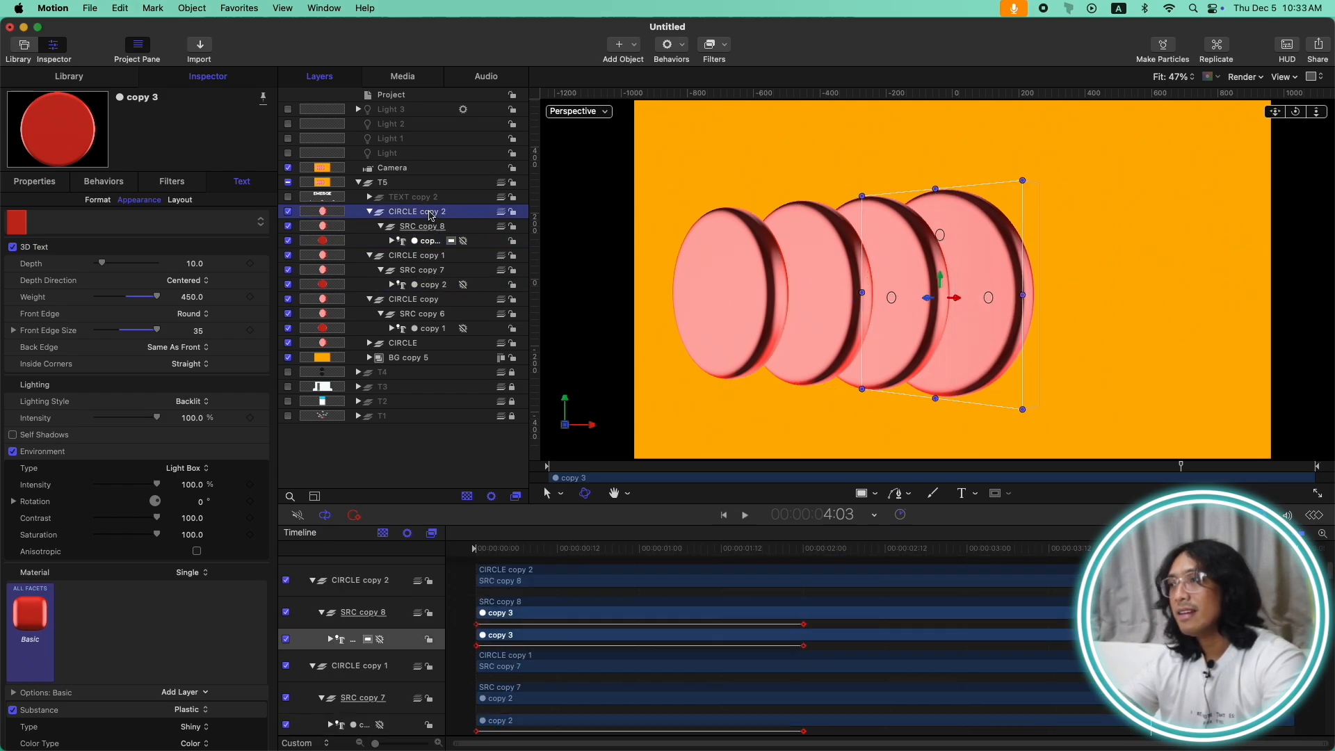
{"action": "key", "text": "cmd+d"}
{"action": "left_click_drag", "start_coordinate": [1191, 280], "coordinate": [1262, 280]}
{"action": "left_click", "coordinate": [423, 240]}
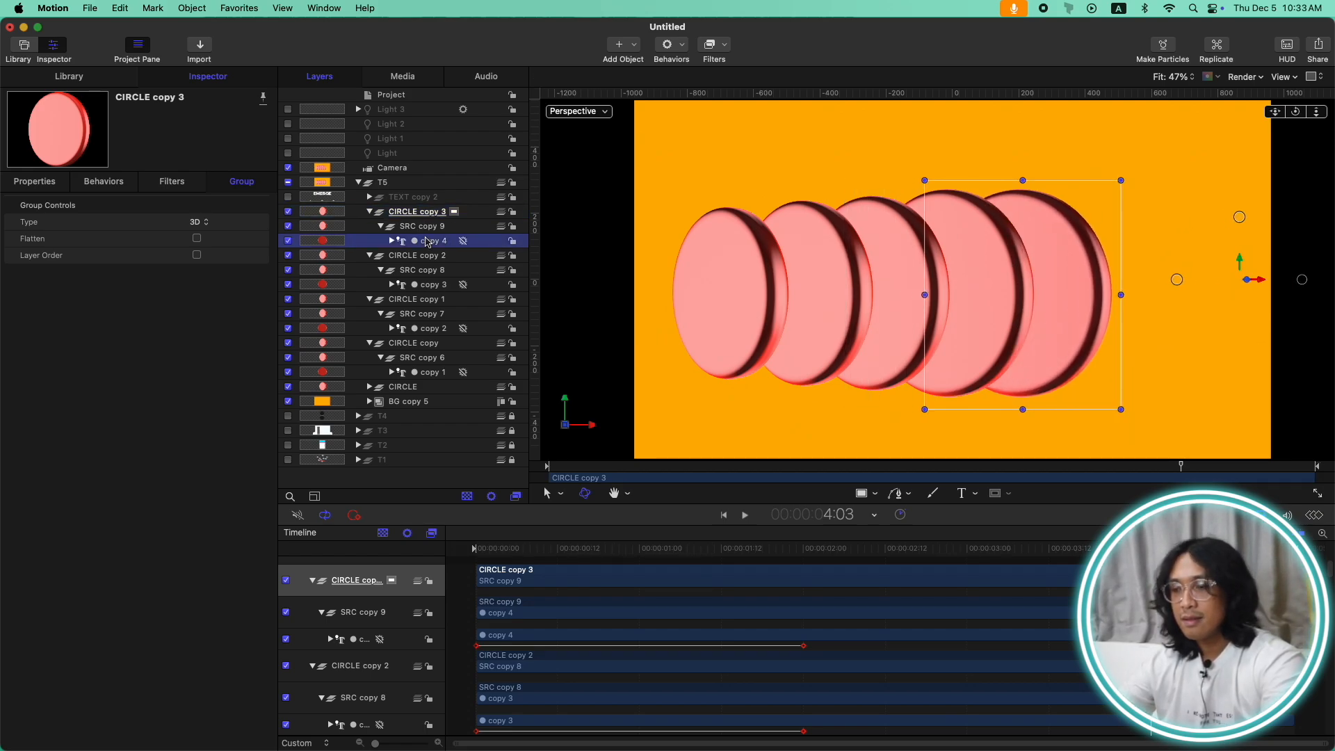
{"action": "double_click", "coordinate": [189, 298]}
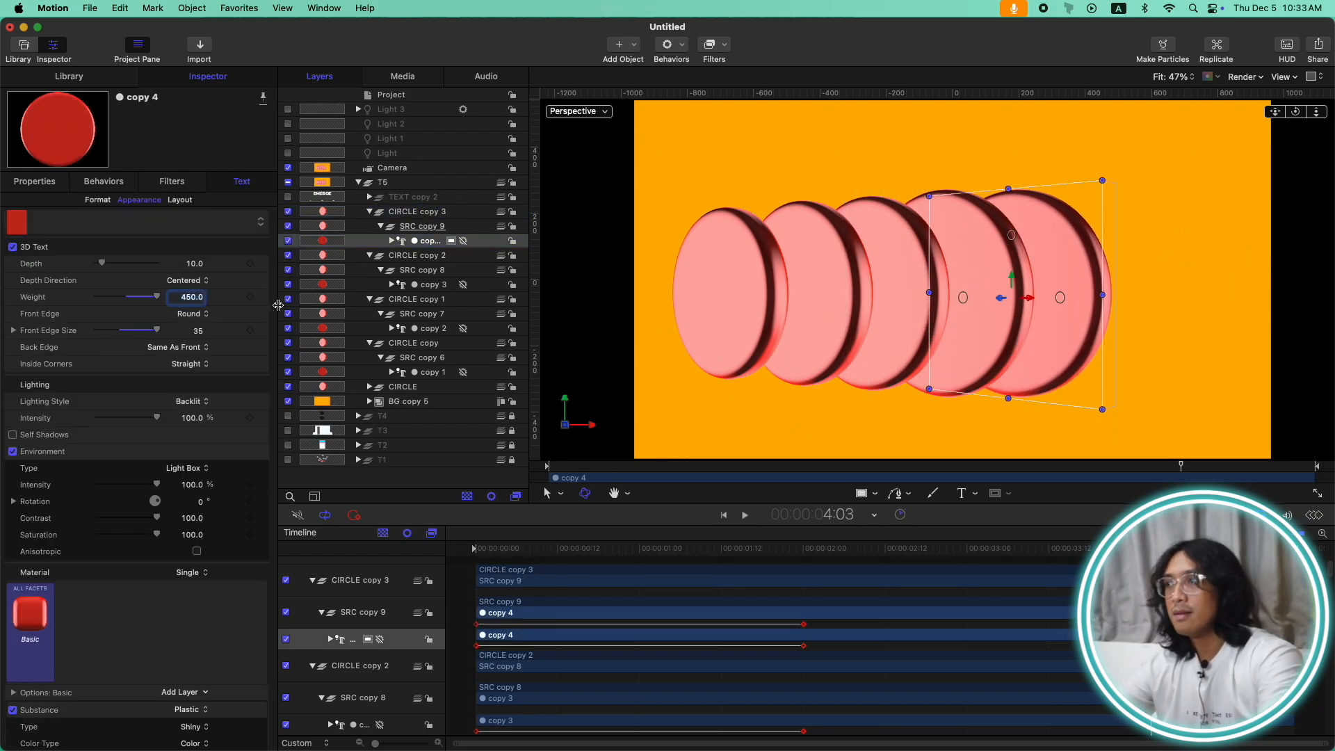
{"action": "type", "text": "470"}
{"action": "key", "text": "Return"}
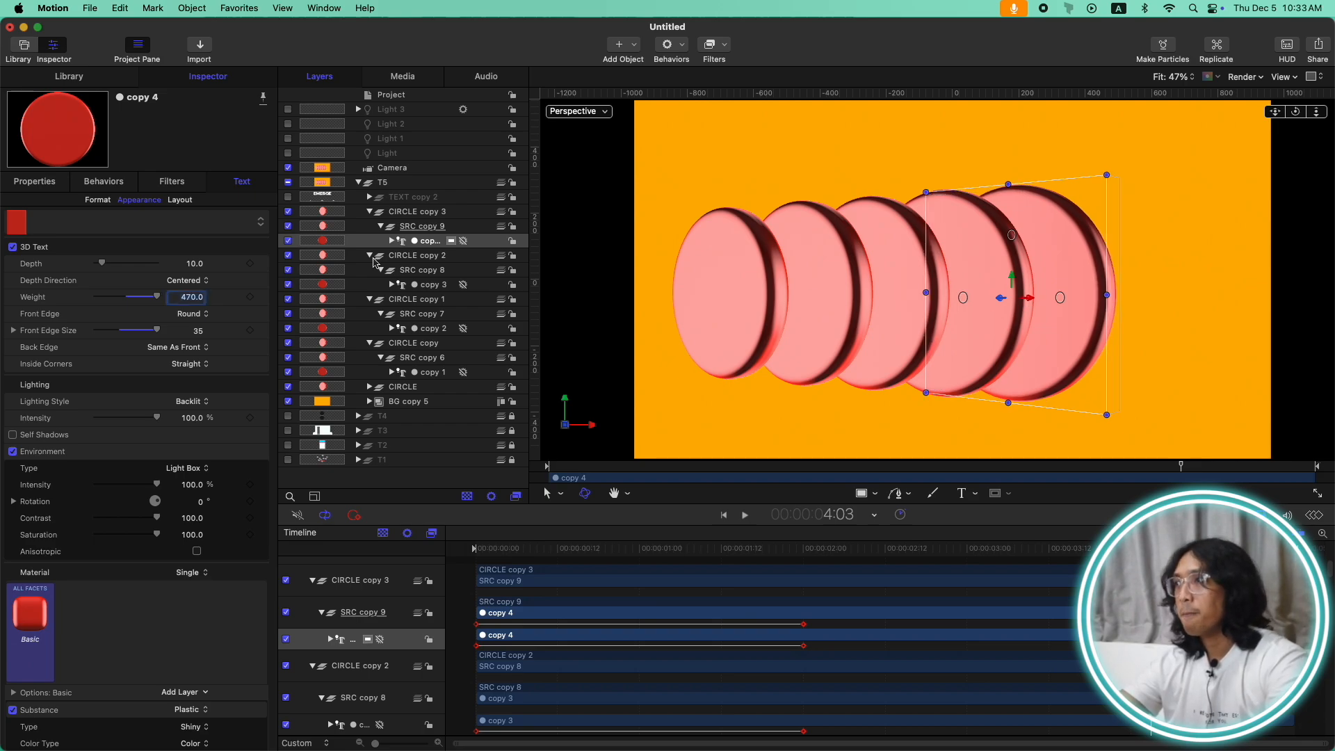
Step: Add a sixth circle by duplicating CIRCLE copy 3 with an offset to about X 1092 px, and set its text Weight to 500
{"action": "left_click", "coordinate": [443, 218]}
{"action": "key", "text": "super+d"}
{"action": "left_click_drag", "start_coordinate": [1267, 280], "coordinate": [1332, 282]}
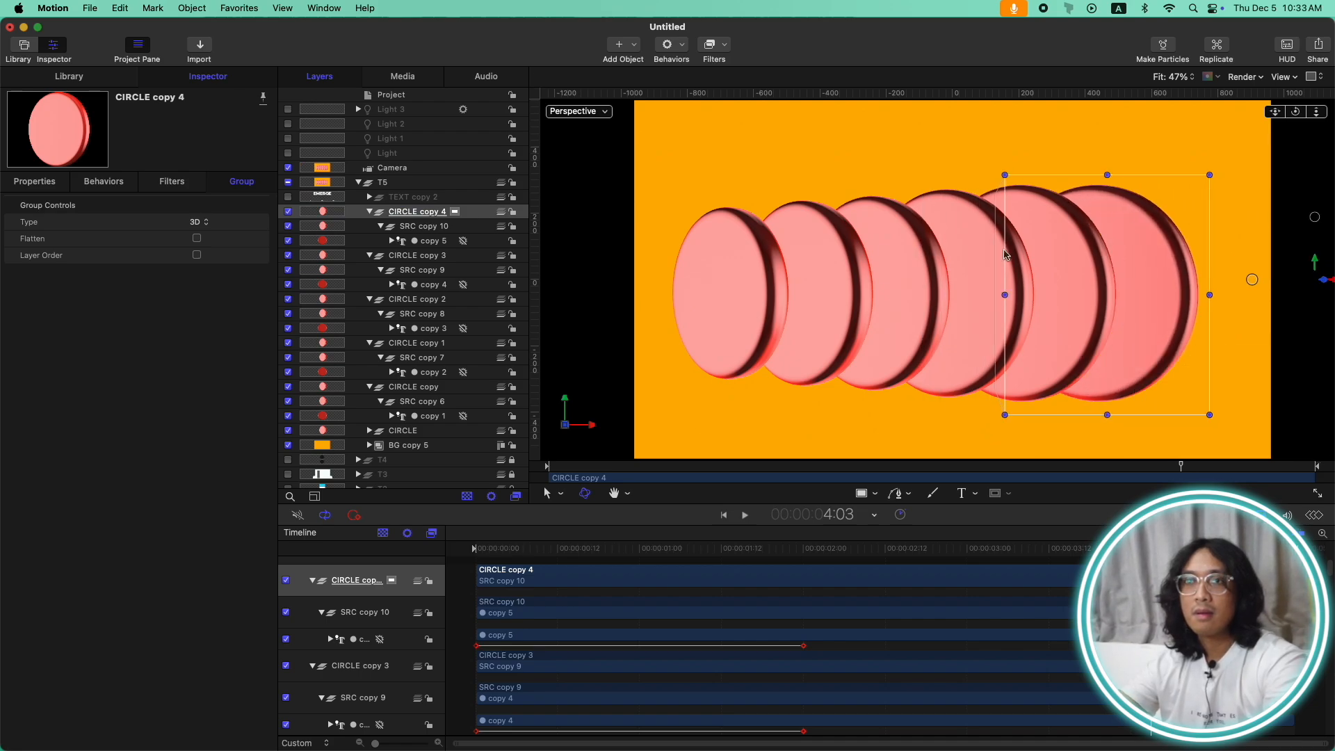
{"action": "left_click", "coordinate": [429, 241]}
{"action": "double_click", "coordinate": [192, 298]}
{"action": "type", "text": "500"}
{"action": "key", "text": "Return"}
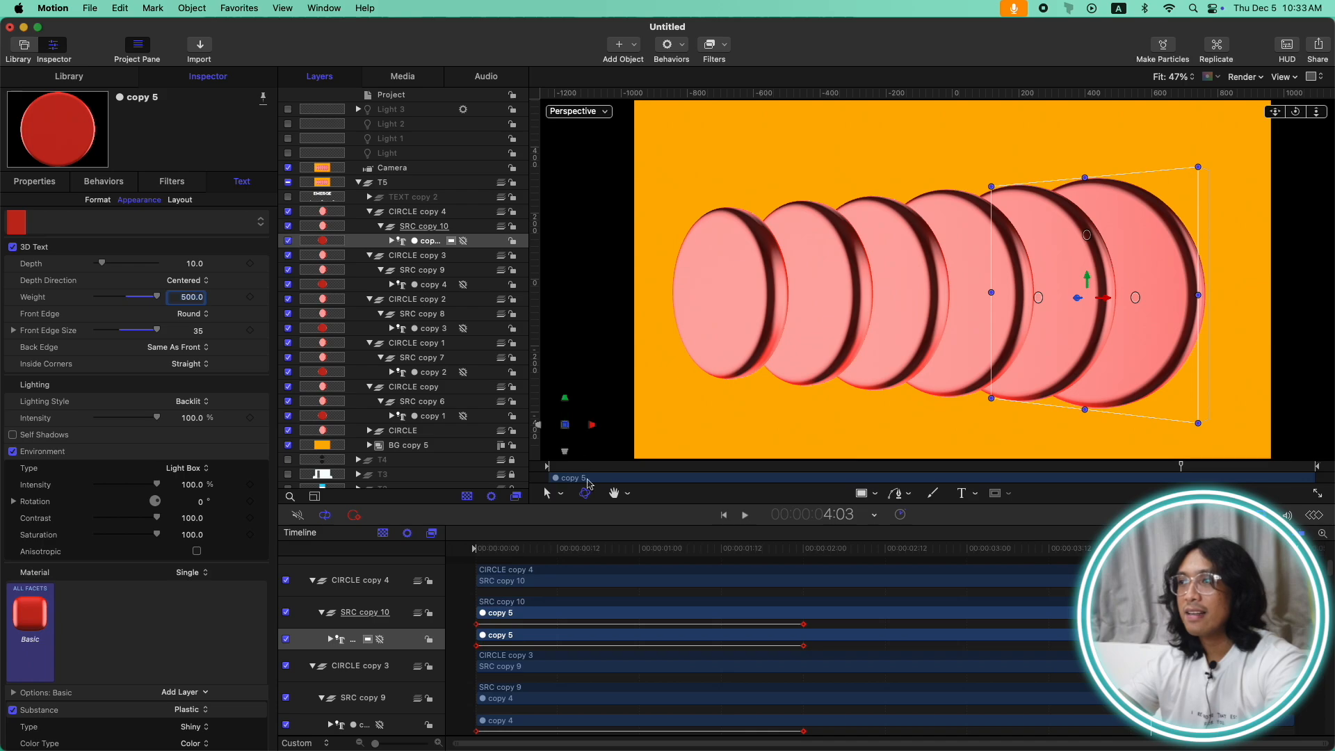
Step: Play the row of six circles from the start and scrub back near the first frame to check the rotation
{"action": "left_click_drag", "start_coordinate": [563, 550], "coordinate": [424, 546]}
{"action": "key", "text": "space"}
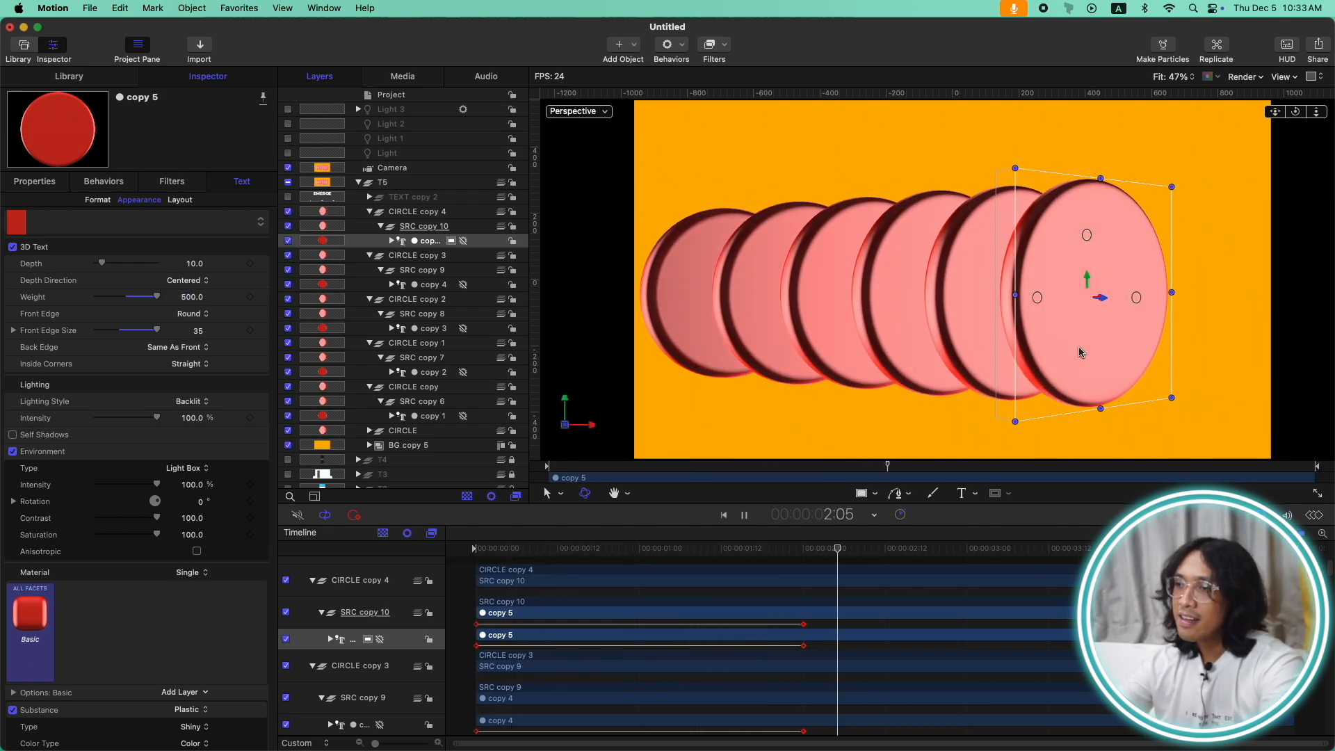
{"action": "left_click_drag", "start_coordinate": [807, 549], "coordinate": [490, 549]}
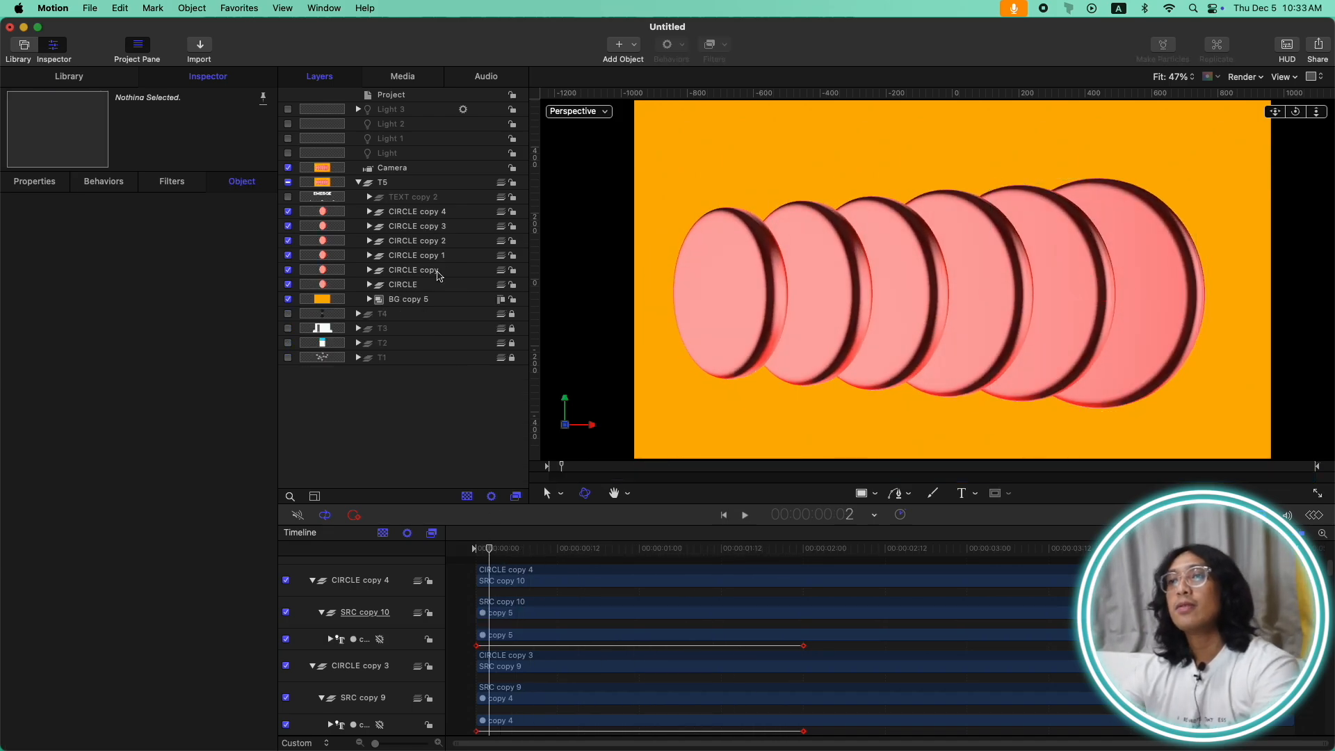
Step: Reorder the layers so CIRCLE copy and CIRCLE copy 1 sit beneath the CIRCLE group, in that order
{"action": "left_click", "coordinate": [438, 276]}
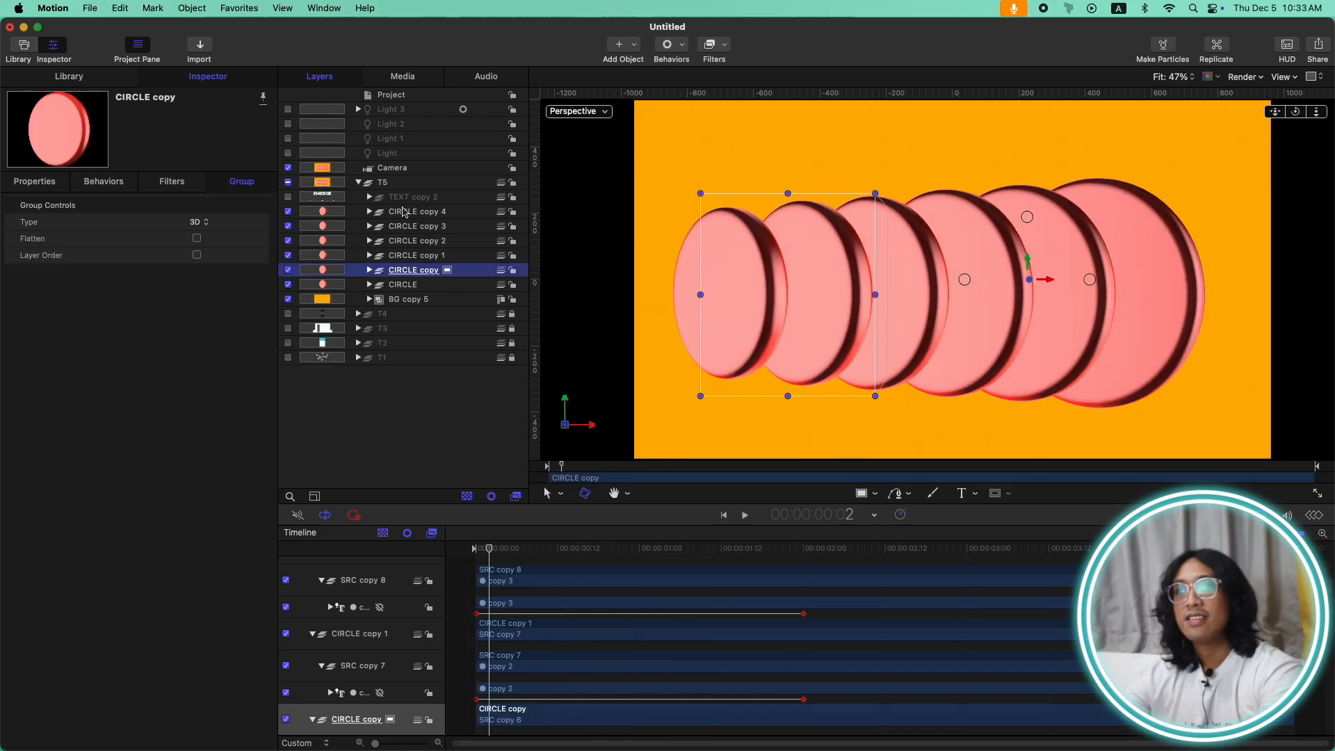
{"action": "left_click", "coordinate": [414, 213]}
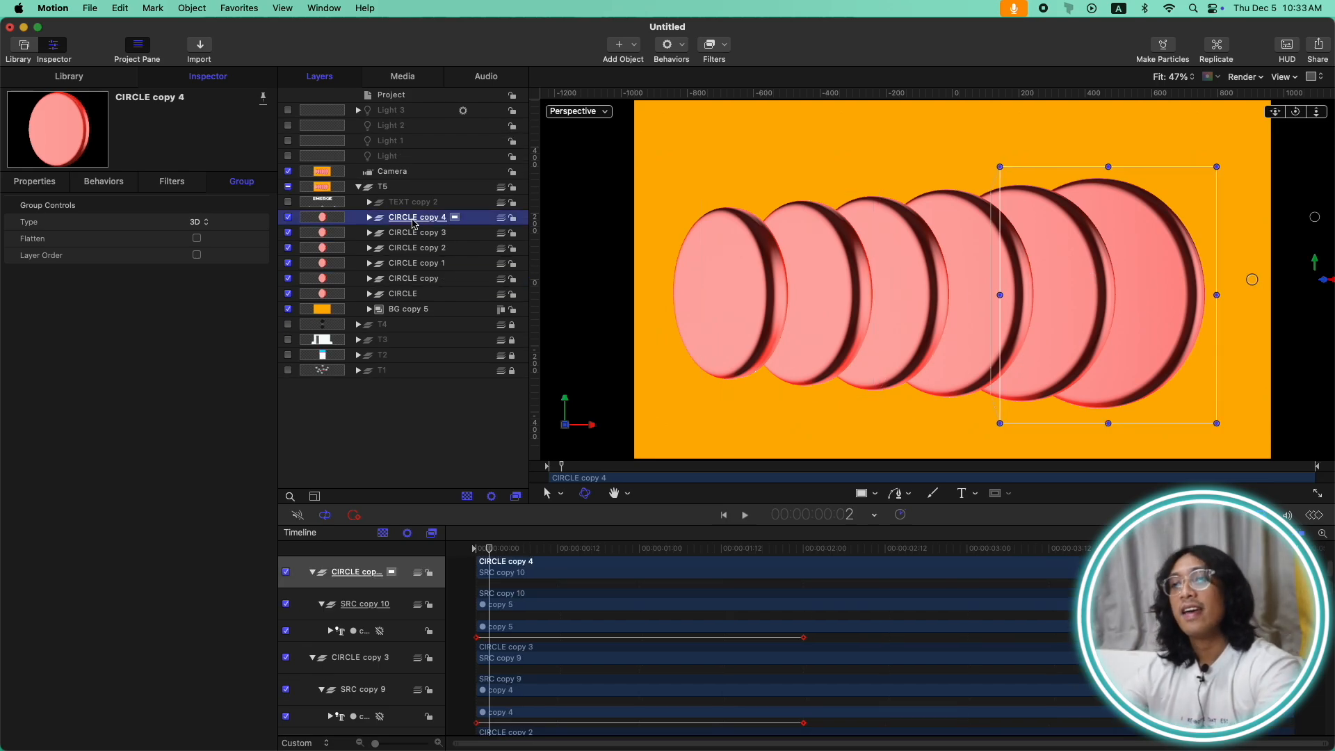
{"action": "left_click", "coordinate": [419, 278]}
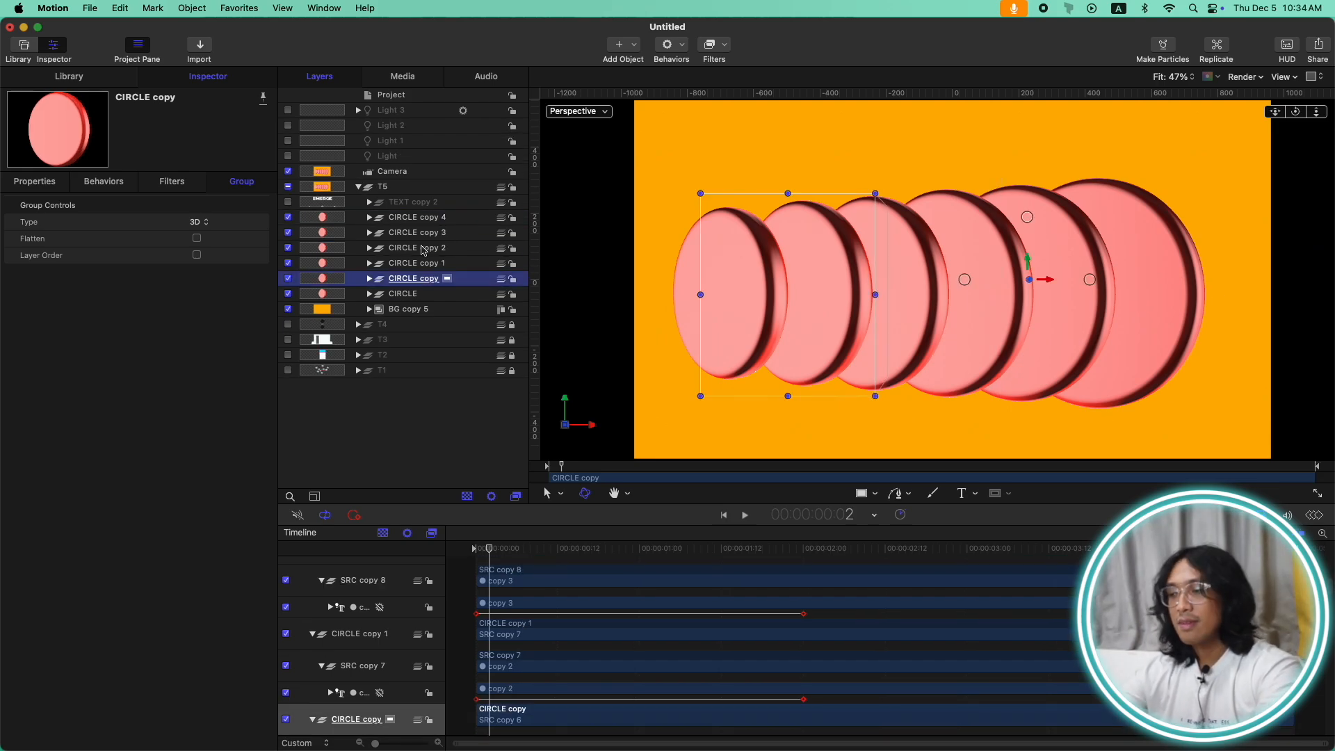
{"action": "key", "text": "super+bracketleft"}
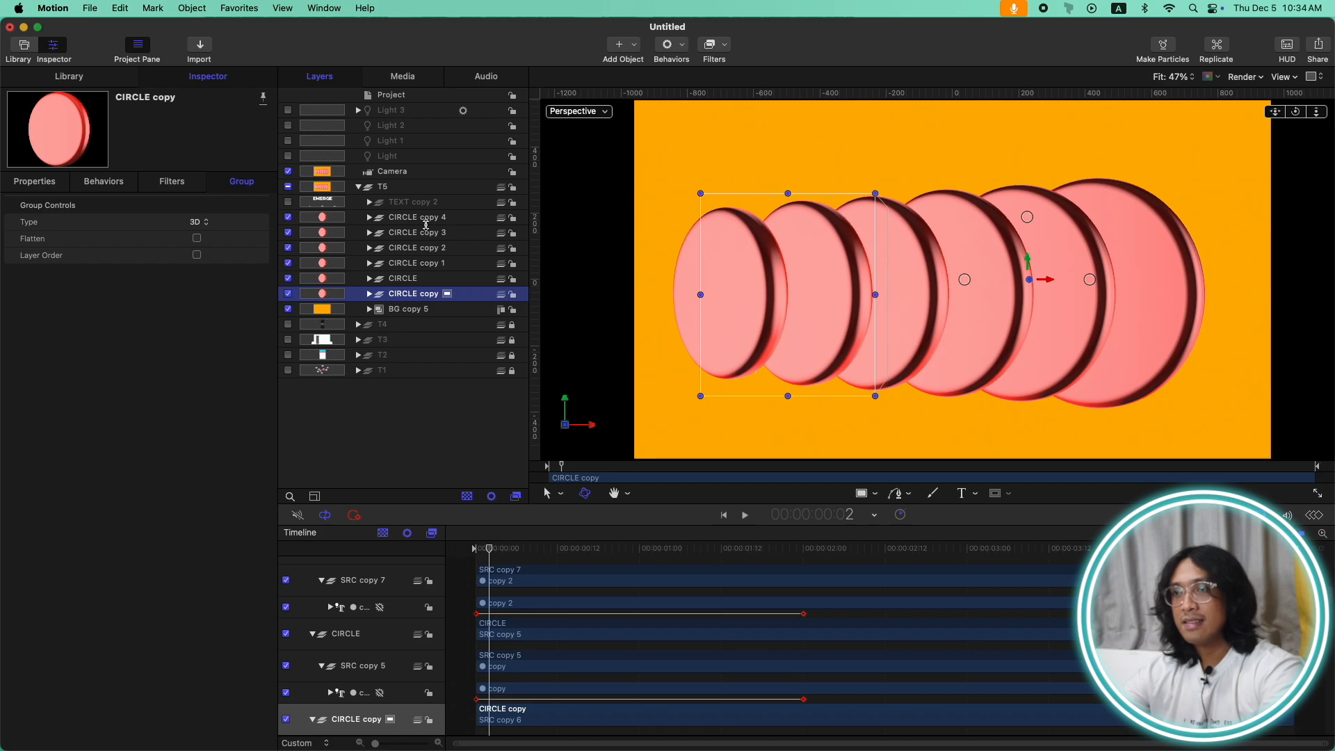
{"action": "left_click", "coordinate": [420, 264]}
{"action": "key", "text": "super+bracketleft"}
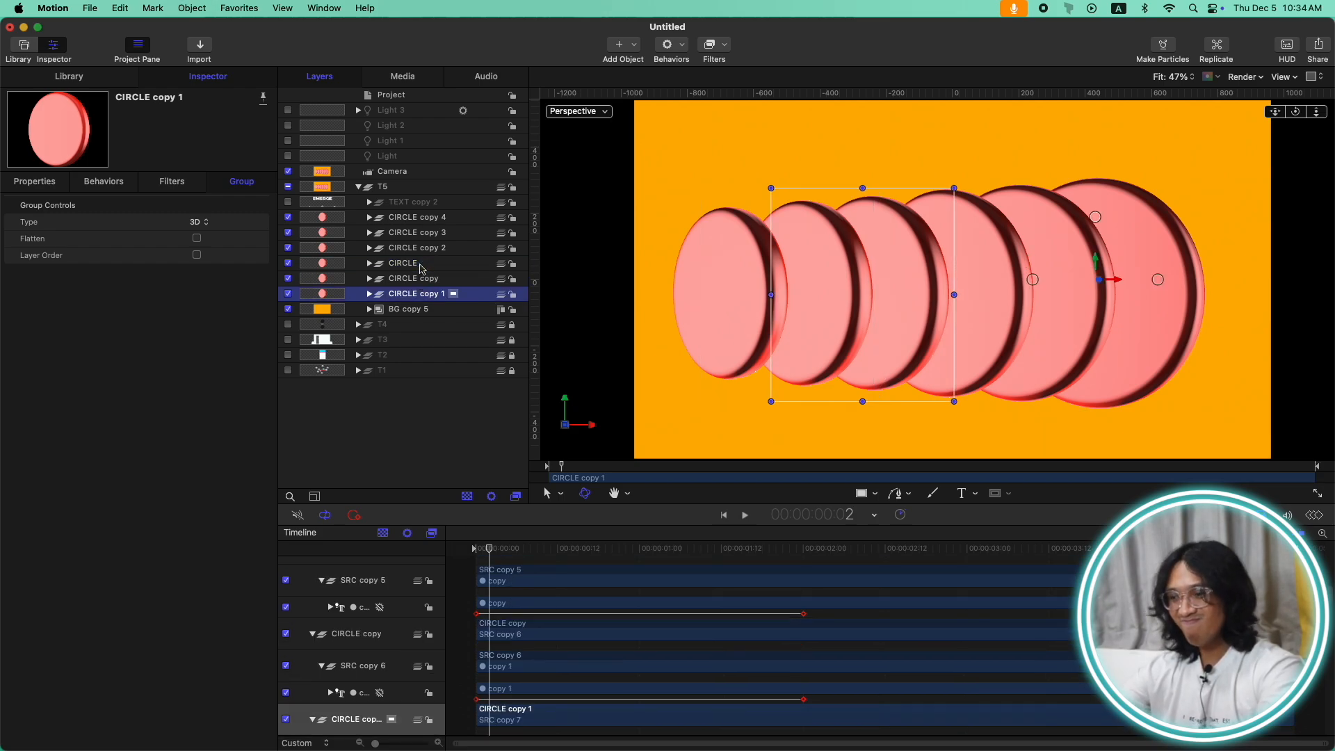
Step: Send CIRCLE copy 2 and CIRCLE copy 3 down the layer stack, one after the other, to just above BG copy 5
{"action": "left_click", "coordinate": [429, 249]}
{"action": "key", "text": "super+bracketleft"}
{"action": "key", "text": "super+bracketleft"}
{"action": "key", "text": "super+bracketleft"}
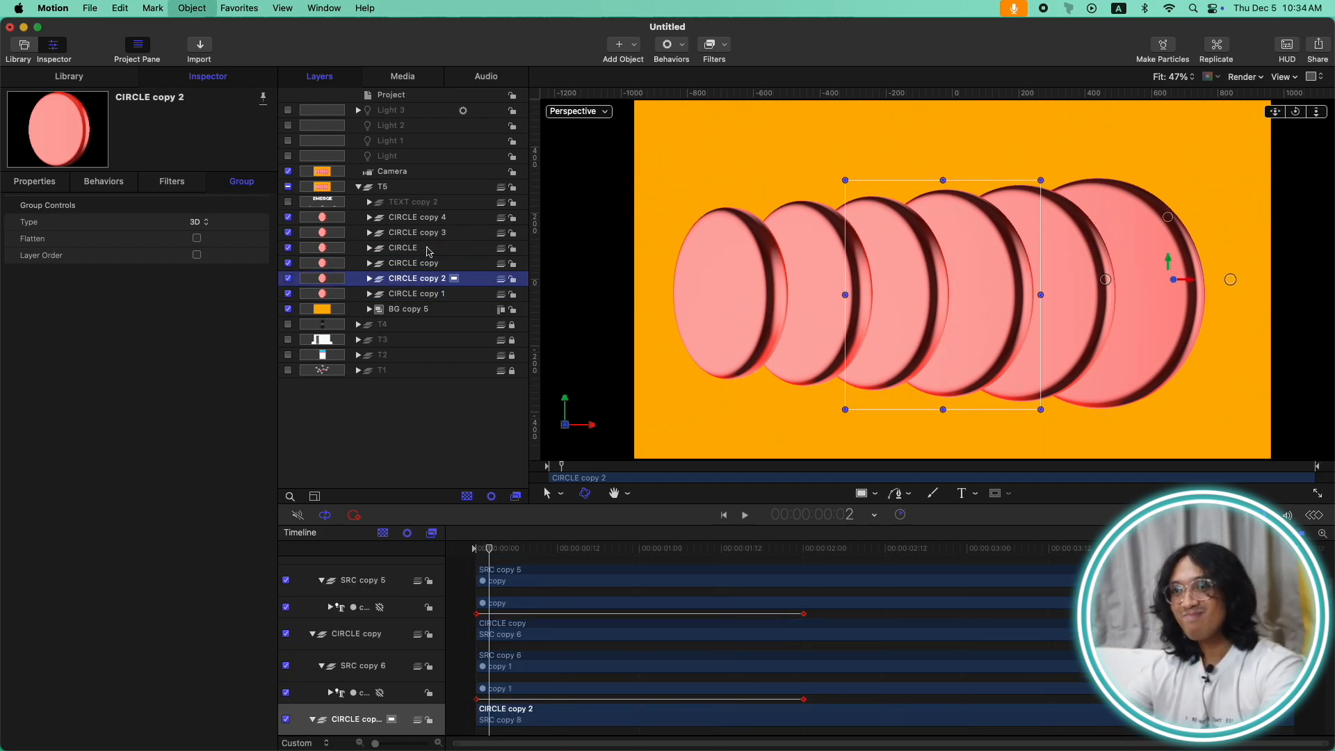
{"action": "left_click", "coordinate": [438, 234]}
{"action": "key", "text": "super+bracketleft"}
{"action": "key", "text": "super+bracketleft"}
{"action": "key", "text": "super+bracketleft"}
{"action": "key", "text": "super+bracketleft"}
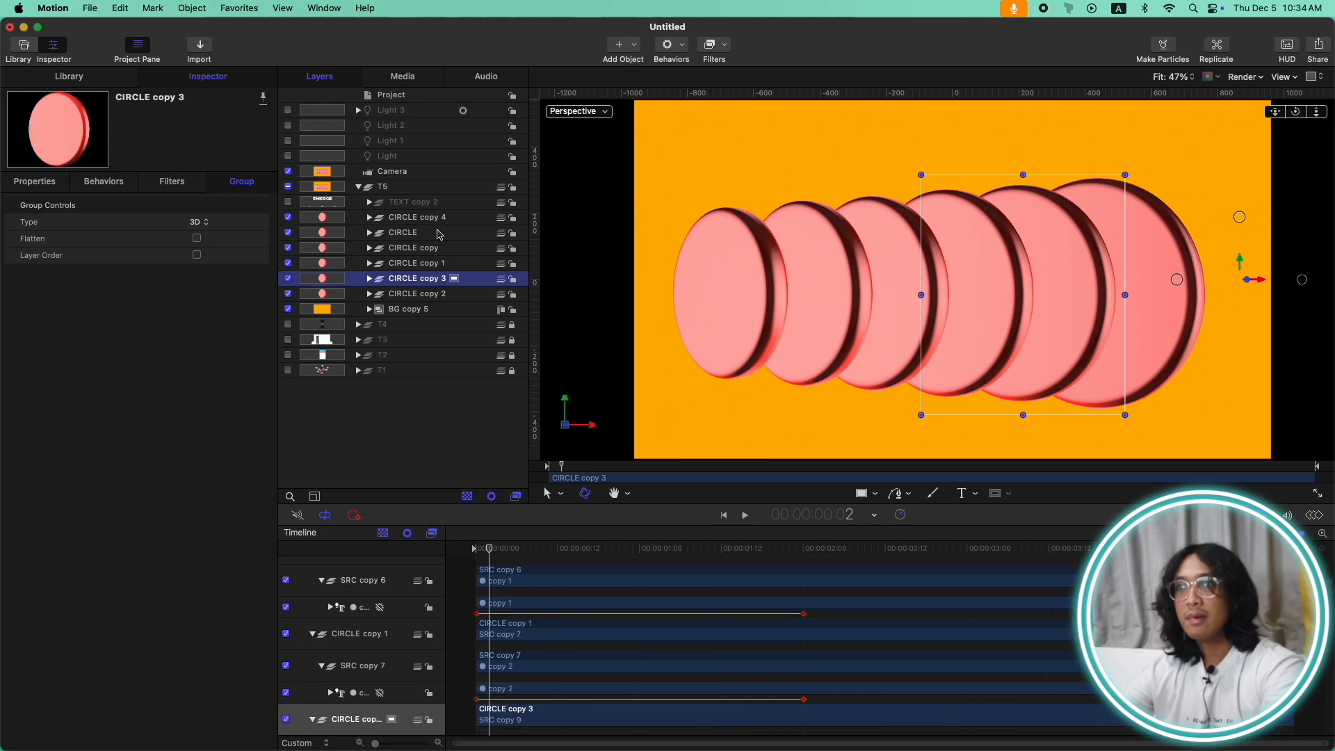
Step: Send CIRCLE copy 4 down the layer stack to just above BG copy 5
{"action": "left_click", "coordinate": [442, 221]}
{"action": "key", "text": "super+bracketleft"}
{"action": "key", "text": "super+bracketleft"}
{"action": "key", "text": "super+bracketleft"}
{"action": "key", "text": "super+bracketleft"}
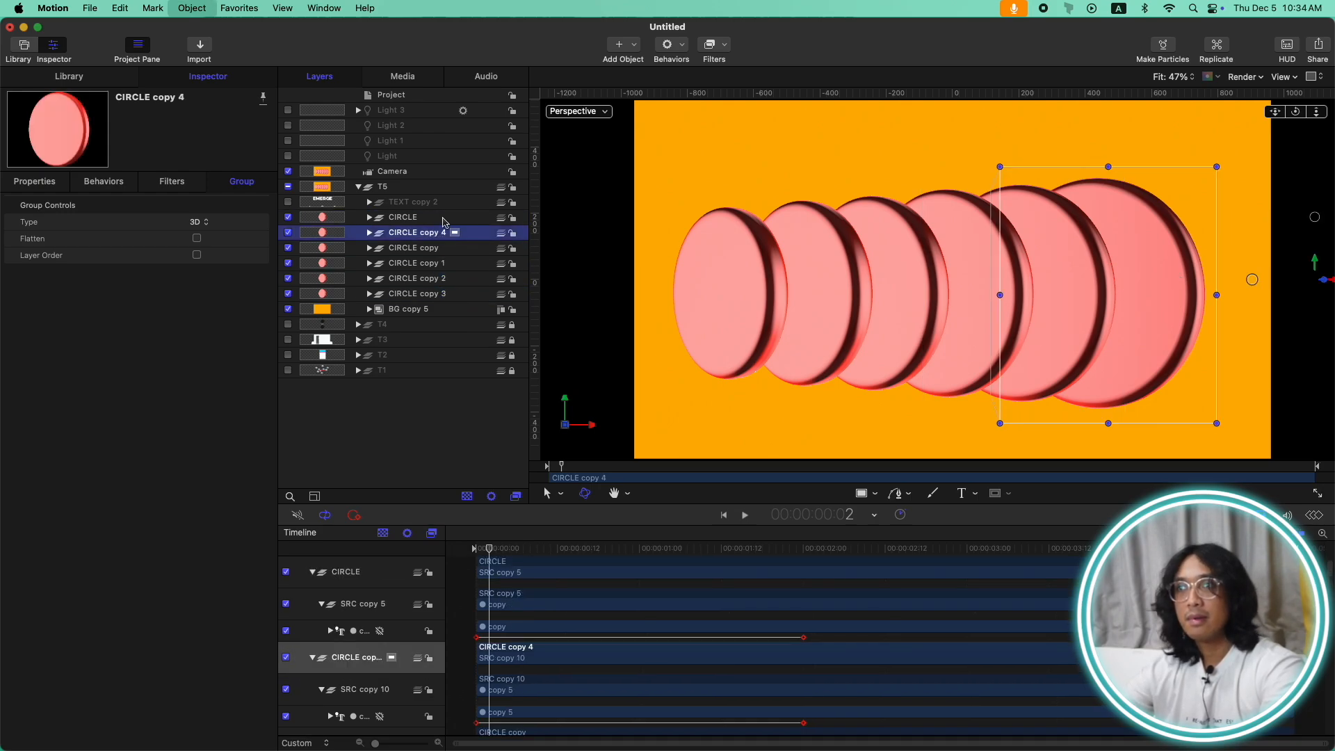
{"action": "key", "text": "super+bracketleft"}
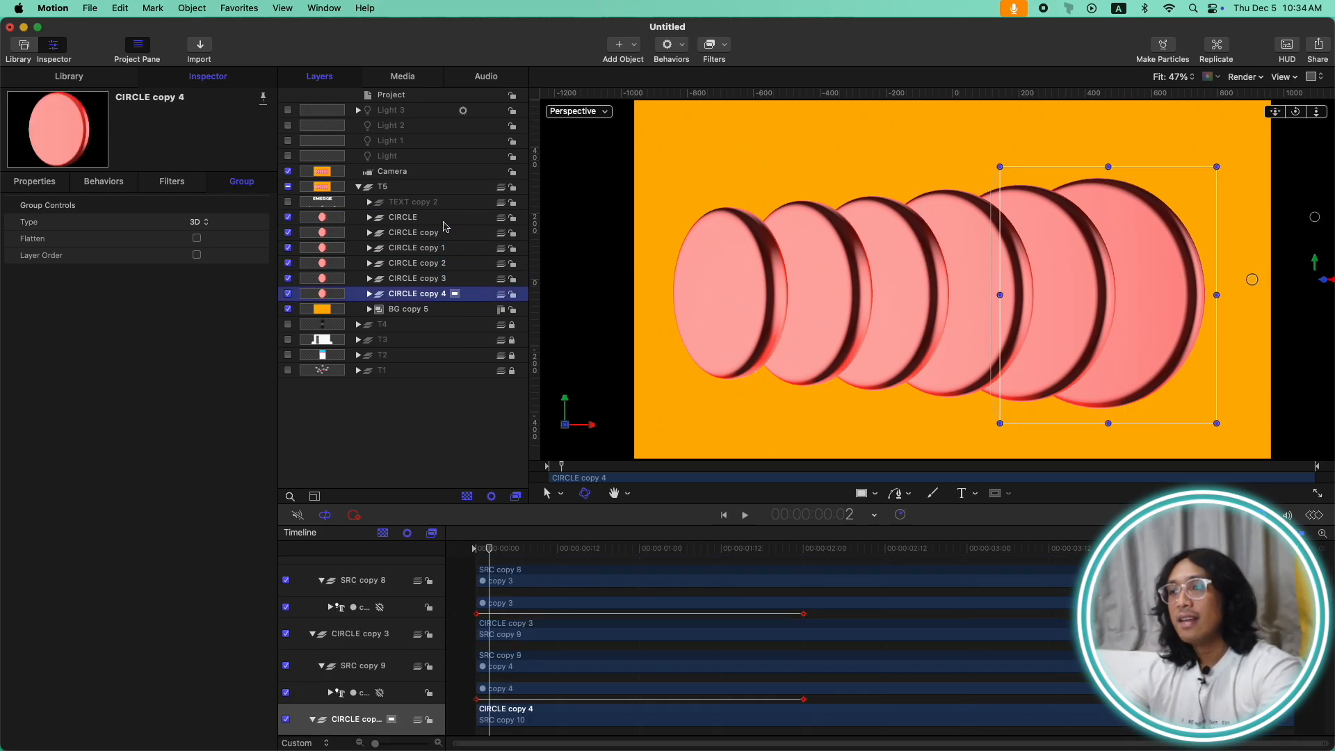
Step: Push CIRCLE copy 3 back to Z -616.71 px and CIRCLE copy 4 to Z -897.37 px, scaling CIRCLE copy 4 to 116%
{"action": "left_click_drag", "start_coordinate": [490, 550], "coordinate": [459, 543]}
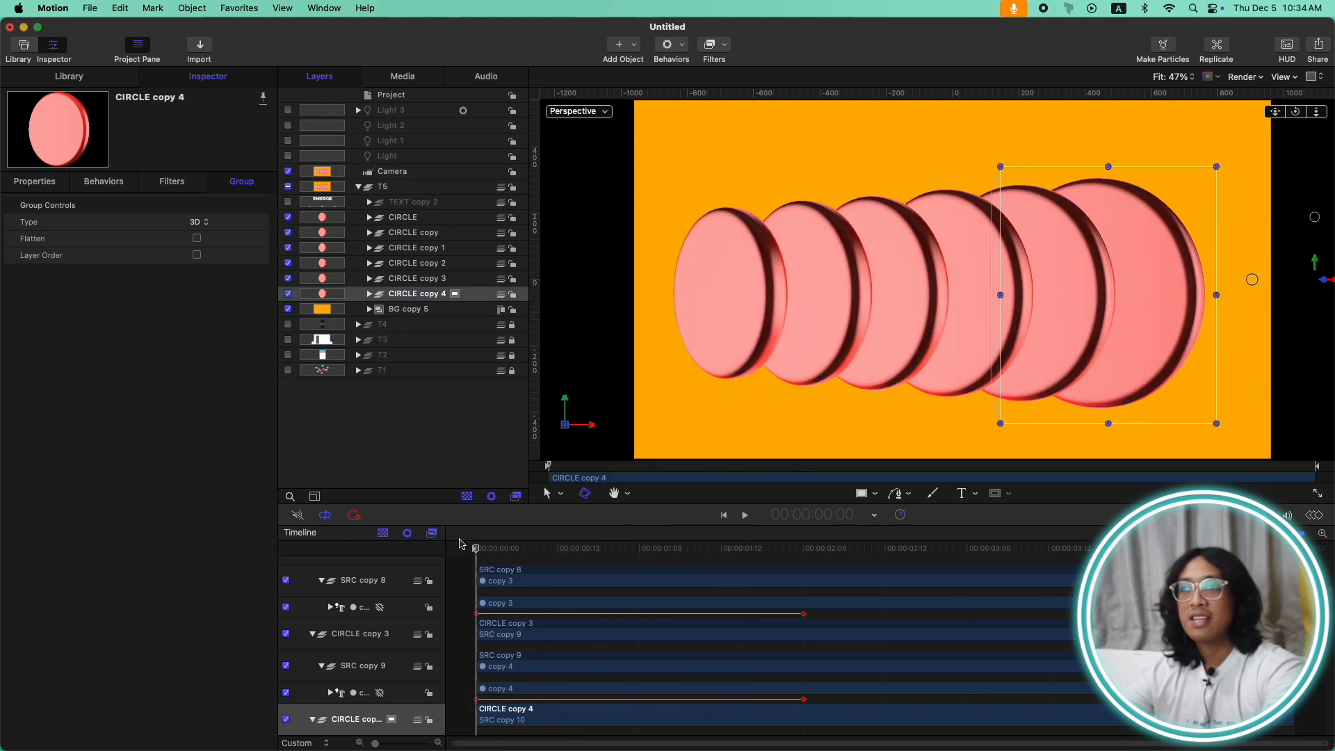
{"action": "left_click", "coordinate": [34, 182]}
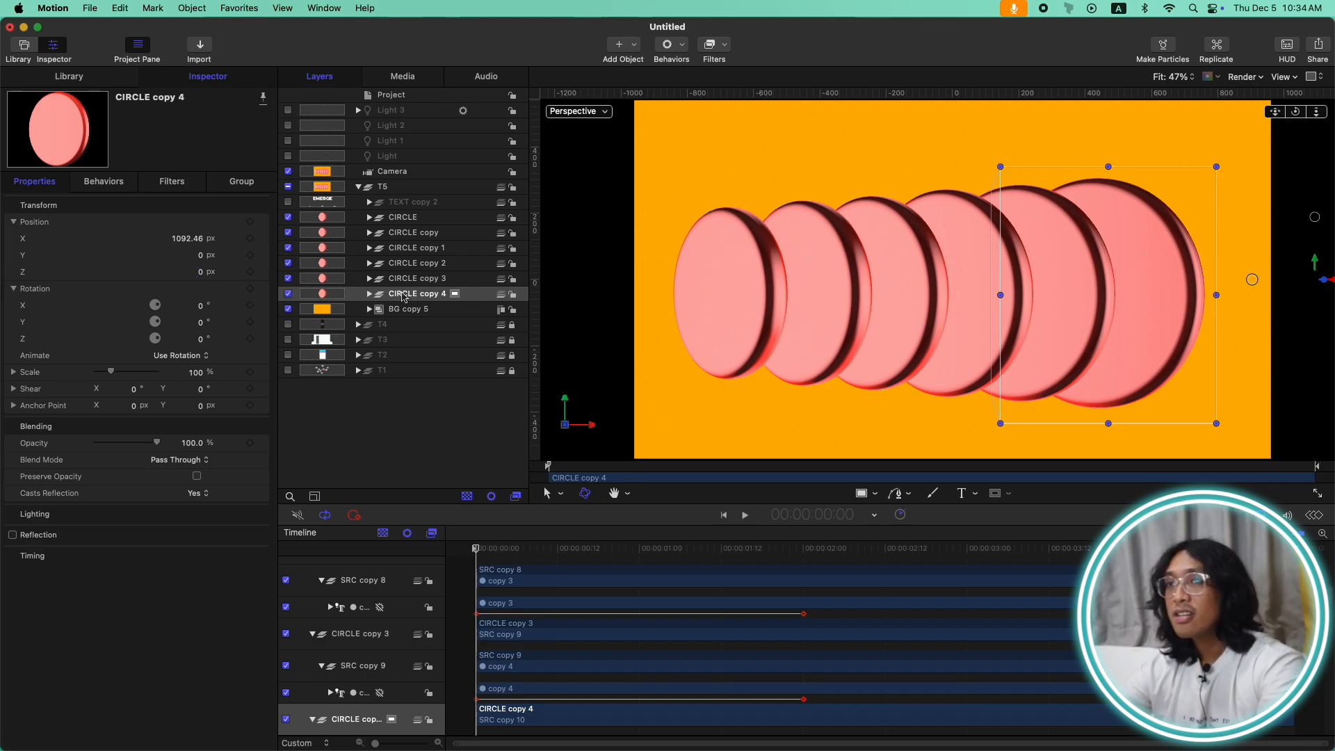
{"action": "left_click_drag", "start_coordinate": [202, 273], "coordinate": [209, 305]}
{"action": "left_click_drag", "start_coordinate": [112, 379], "coordinate": [114, 379]}
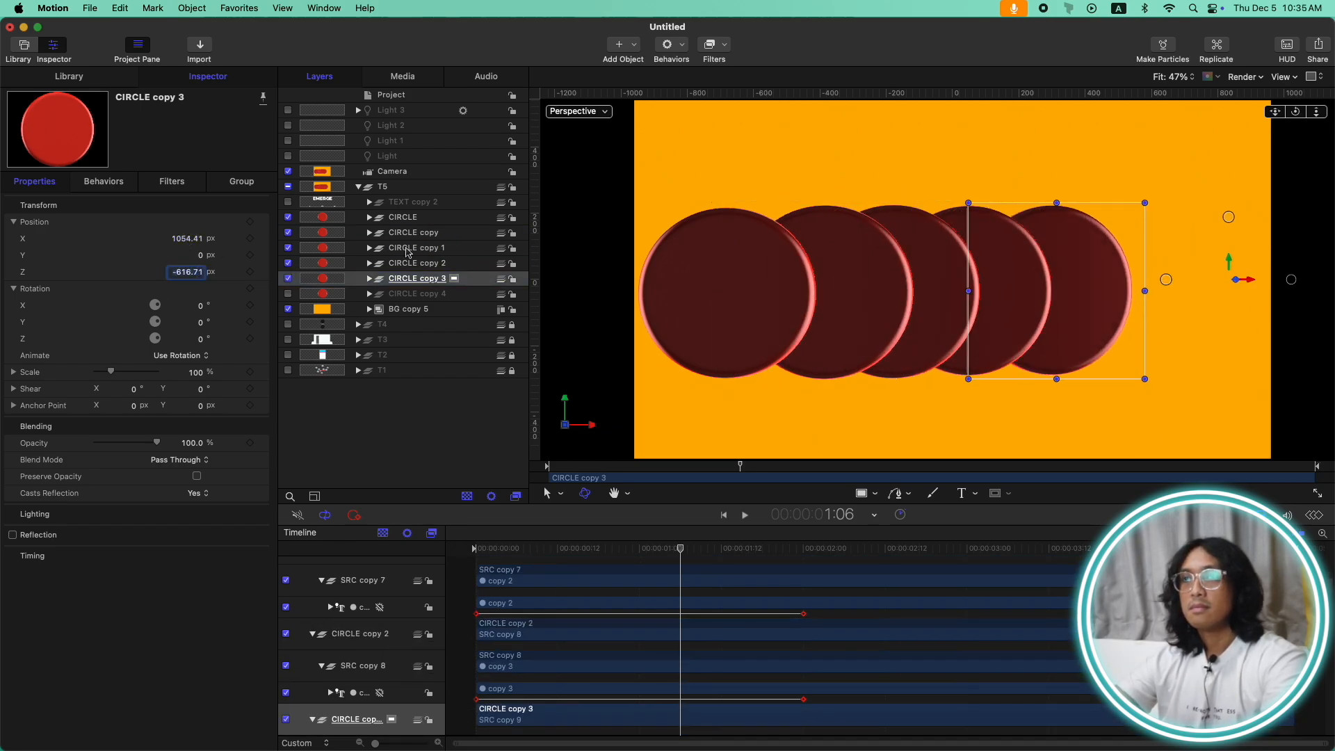
{"action": "left_click_drag", "start_coordinate": [680, 548], "coordinate": [838, 525]}
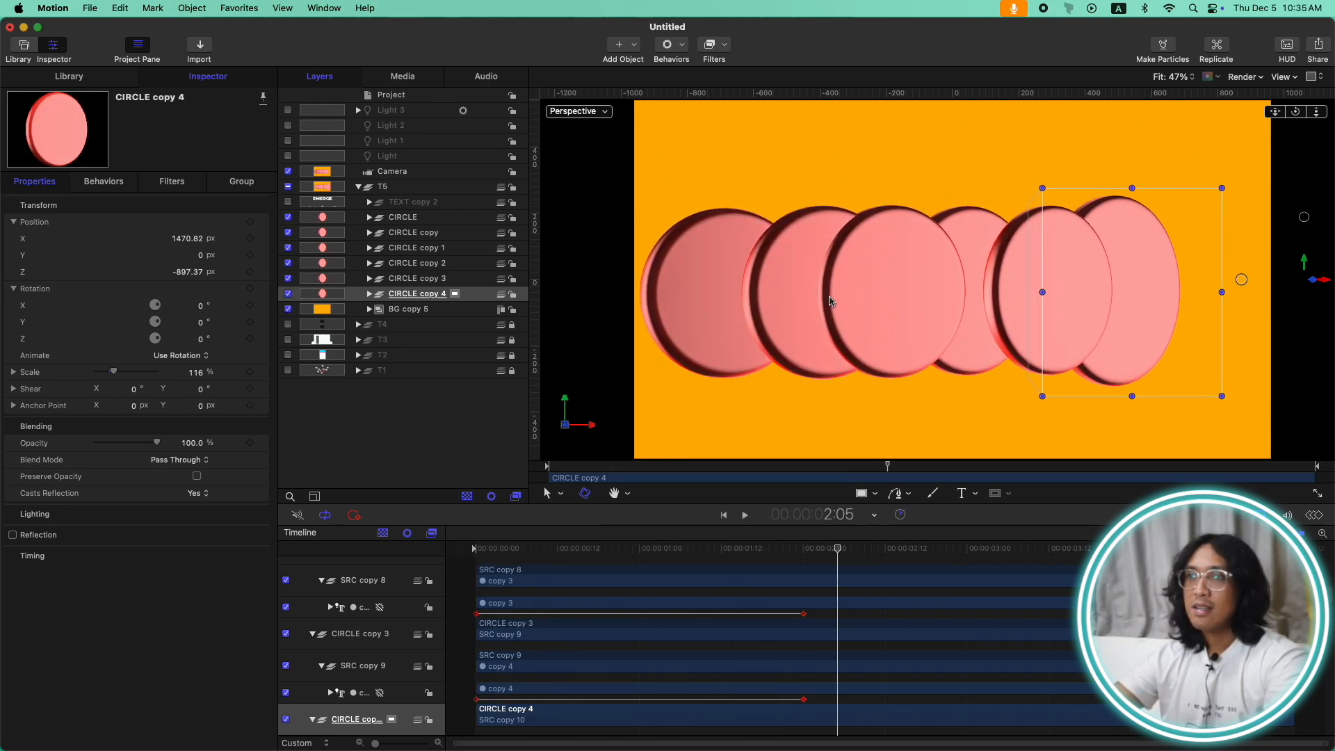
Step: Push the CIRCLE copy group farther back in Z and shift CIRCLE copy 4 farther along X to widen the row
{"action": "left_click", "coordinate": [418, 255]}
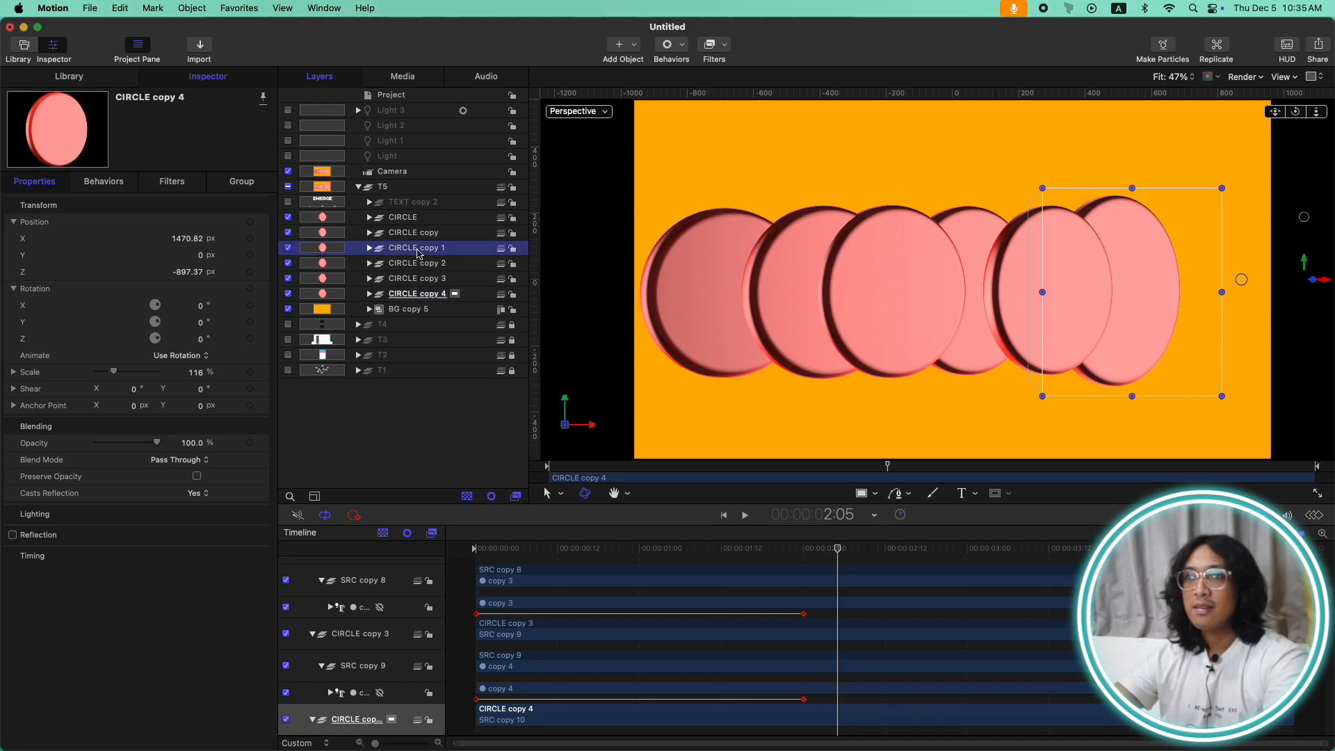
{"action": "left_click", "coordinate": [416, 238]}
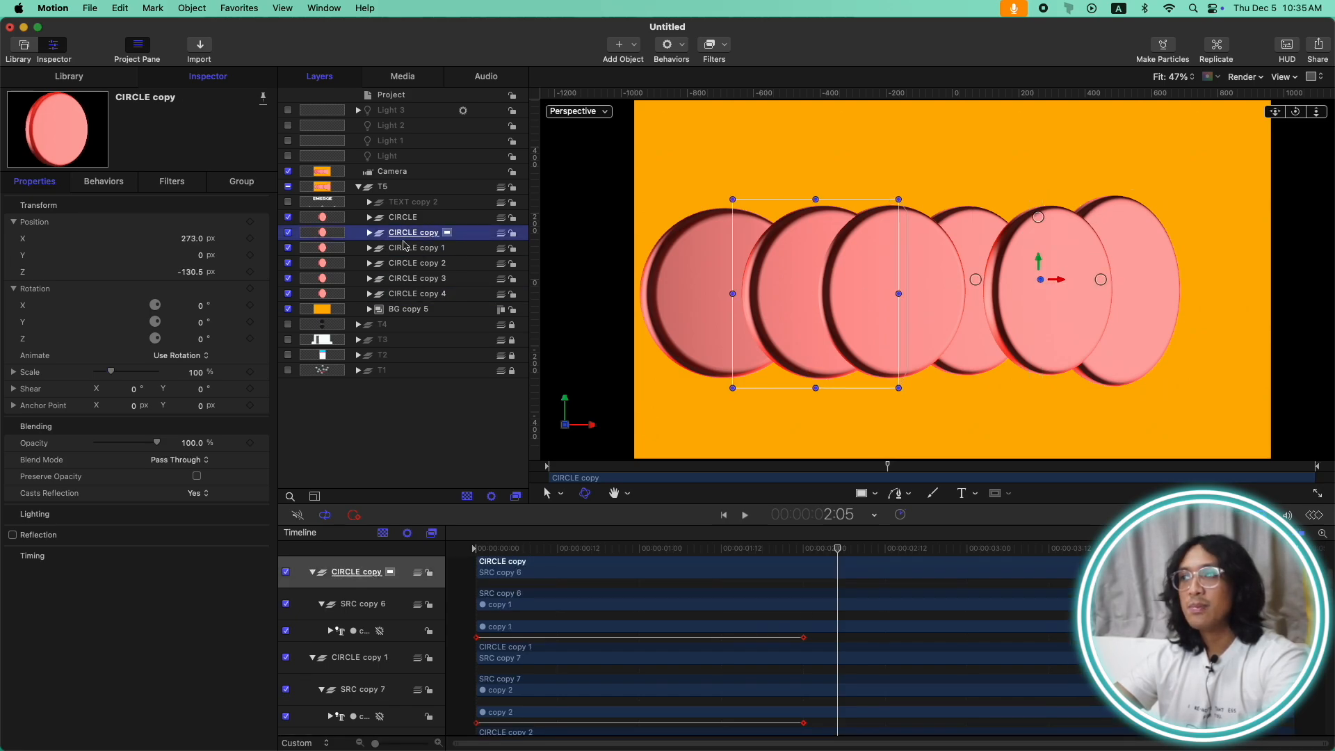
{"action": "left_click_drag", "start_coordinate": [190, 273], "coordinate": [156, 272]}
{"action": "left_click", "coordinate": [417, 249]}
{"action": "left_click", "coordinate": [417, 263]}
{"action": "left_click", "coordinate": [419, 278]}
{"action": "left_click", "coordinate": [419, 294]}
{"action": "left_click_drag", "start_coordinate": [190, 239], "coordinate": [208, 239]}
Step: Scale up the CIRCLE copy group slightly, judging its size with the discs turned face-on around frame 1:09
{"action": "left_click", "coordinate": [417, 278]}
{"action": "left_click", "coordinate": [417, 264]}
{"action": "left_click", "coordinate": [417, 255]}
{"action": "left_click_drag", "start_coordinate": [837, 548], "coordinate": [728, 549]}
{"action": "left_click", "coordinate": [414, 239]}
{"action": "left_click_drag", "start_coordinate": [196, 373], "coordinate": [199, 373]}
{"action": "left_click_drag", "start_coordinate": [1295, 112], "coordinate": [1252, 139]}
{"action": "left_click_drag", "start_coordinate": [111, 371], "coordinate": [113, 372]}
{"action": "double_click", "coordinate": [1295, 111]}
{"action": "left_click_drag", "start_coordinate": [728, 549], "coordinate": [700, 548]}
Step: Scale up CIRCLE copy 1 and CIRCLE copy 3, and shift CIRCLE copy 2 and CIRCLE copy 3 farther along X
{"action": "left_click", "coordinate": [416, 255]}
{"action": "left_click_drag", "start_coordinate": [111, 372], "coordinate": [117, 374]}
{"action": "left_click", "coordinate": [417, 272]}
{"action": "left_click_drag", "start_coordinate": [1180, 280], "coordinate": [1228, 280]}
{"action": "left_click", "coordinate": [427, 288]}
{"action": "left_click_drag", "start_coordinate": [112, 372], "coordinate": [120, 374]}
{"action": "left_click_drag", "start_coordinate": [1212, 281], "coordinate": [1295, 281]}
Step: Scale CIRCLE copy 4 to 175% and set its X position to 2466.8 px
{"action": "left_click", "coordinate": [421, 304]}
{"action": "left_click_drag", "start_coordinate": [112, 372], "coordinate": [125, 376]}
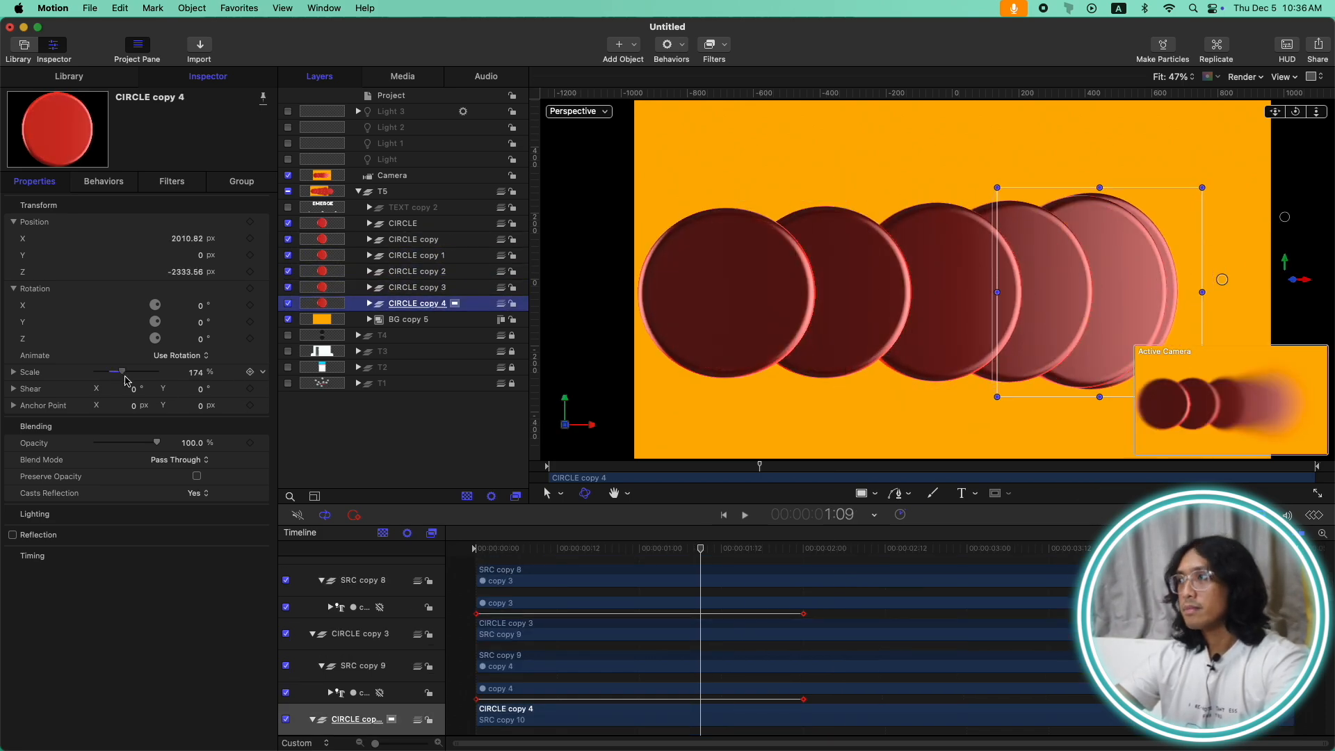
{"action": "left_click_drag", "start_coordinate": [1304, 280], "coordinate": [1331, 280]}
{"action": "left_click_drag", "start_coordinate": [185, 240], "coordinate": [173, 241]}
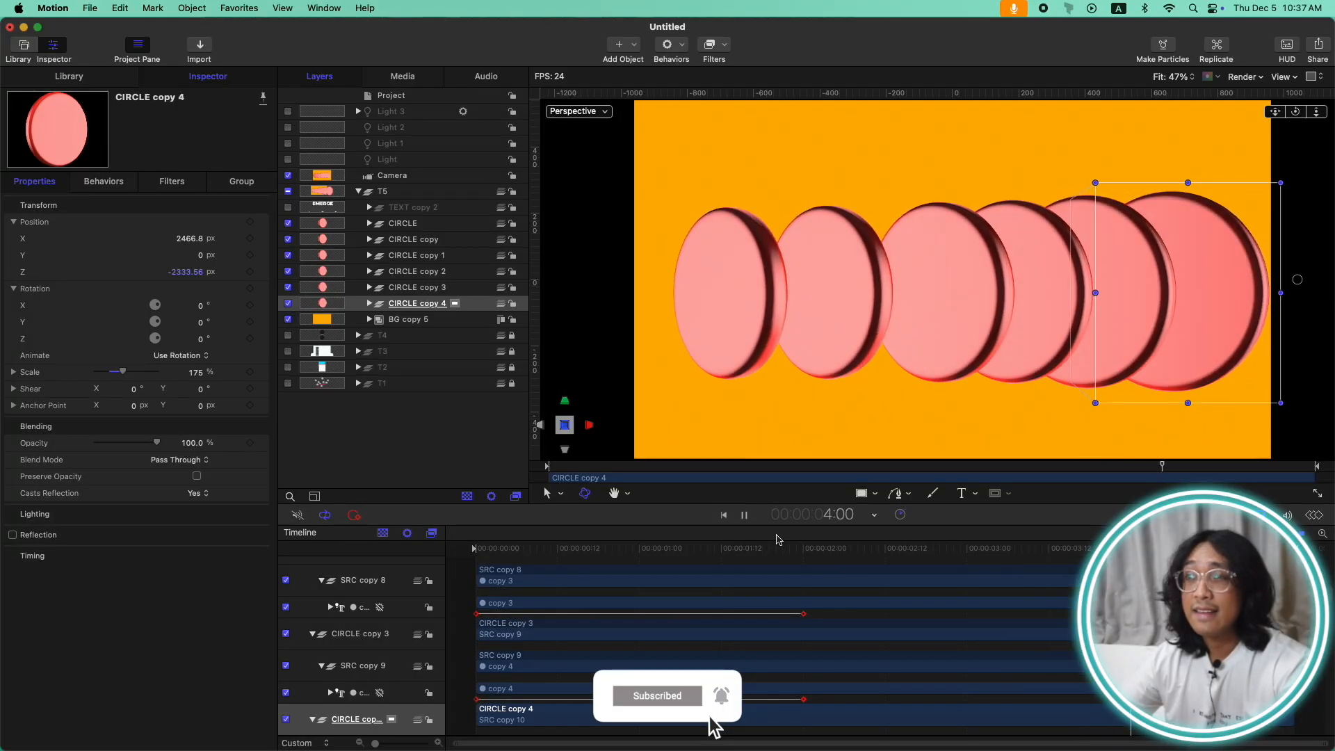
Step: Add a point light at the first frame and move it along X to just beyond the left edge of the orange background
{"action": "key", "text": "Home"}
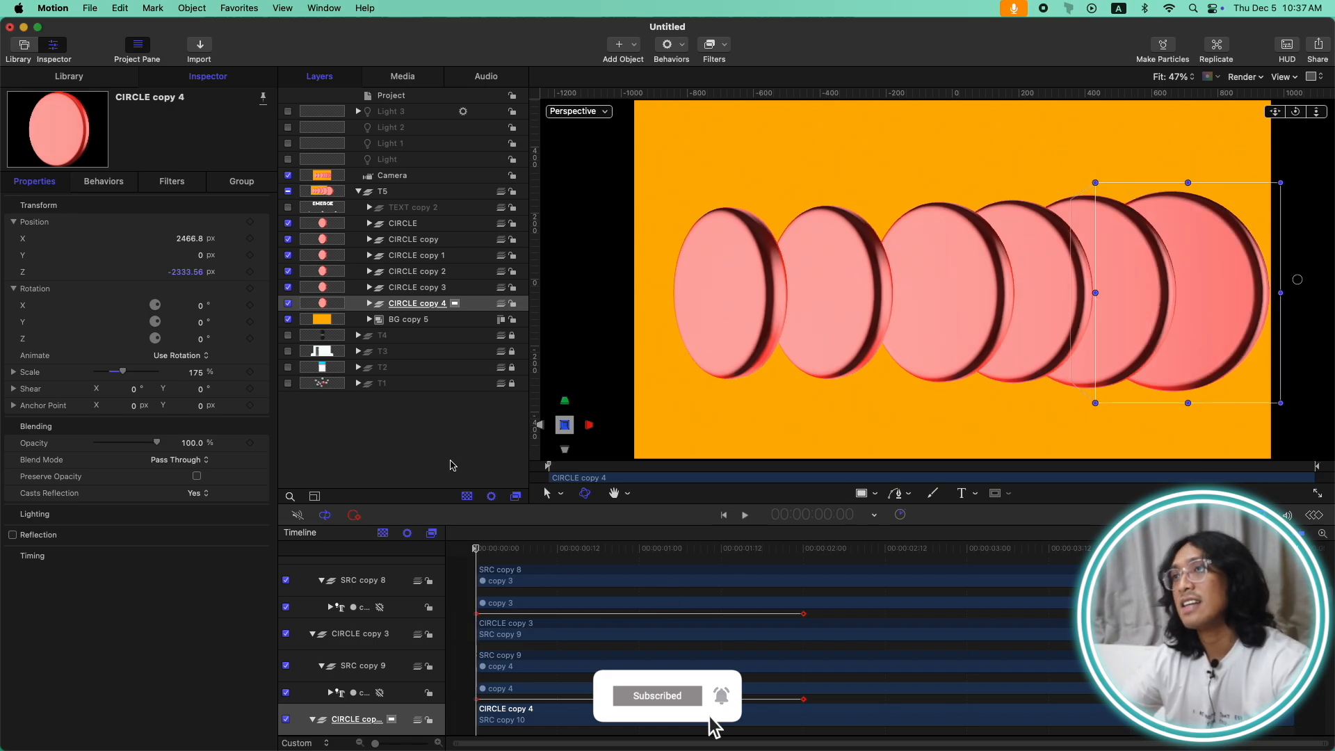
{"action": "left_click", "coordinate": [624, 44]}
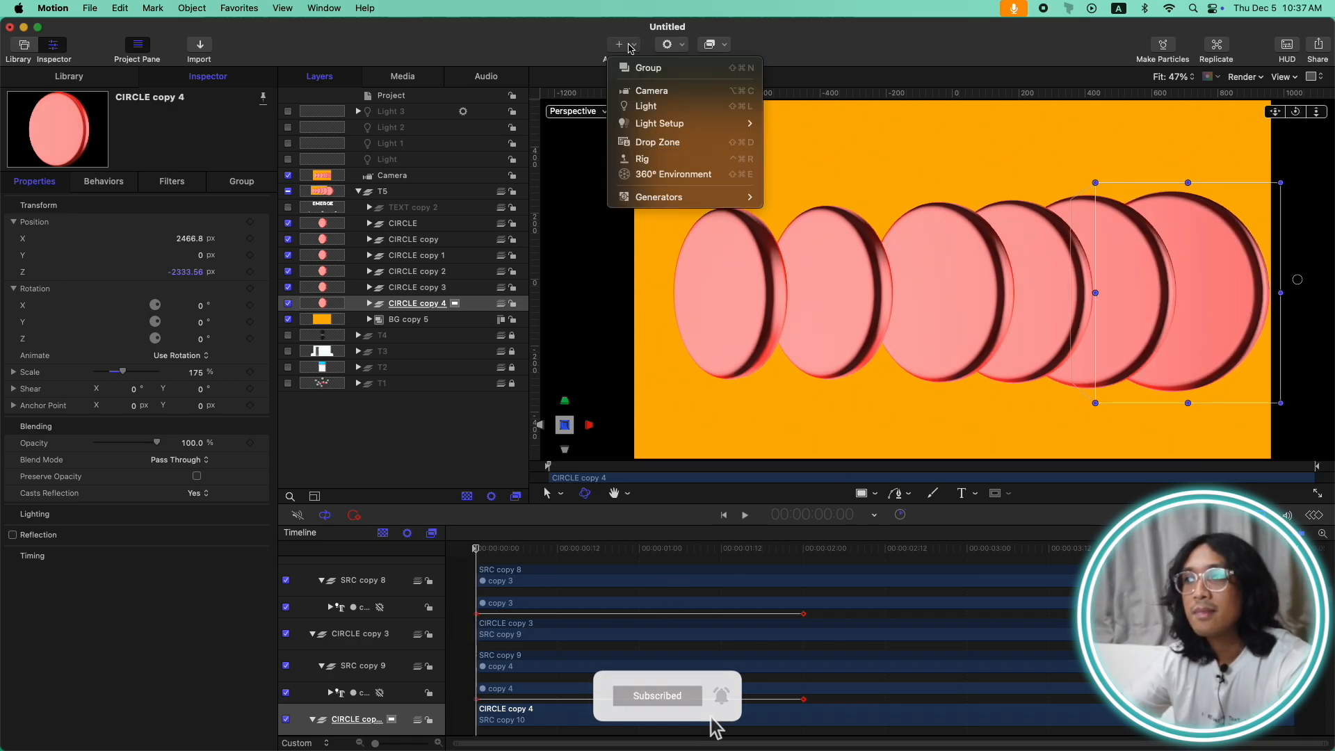
{"action": "left_click", "coordinate": [671, 104]}
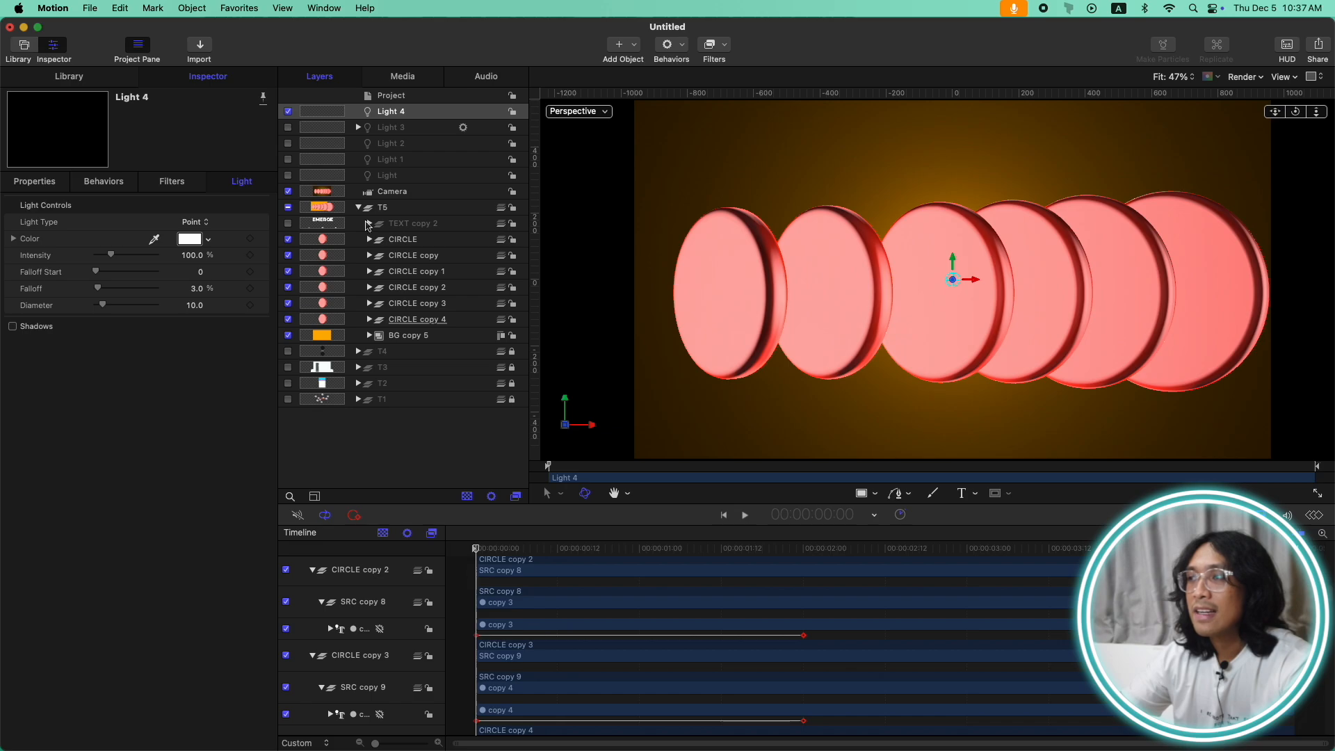
{"action": "left_click_drag", "start_coordinate": [975, 278], "coordinate": [623, 282]}
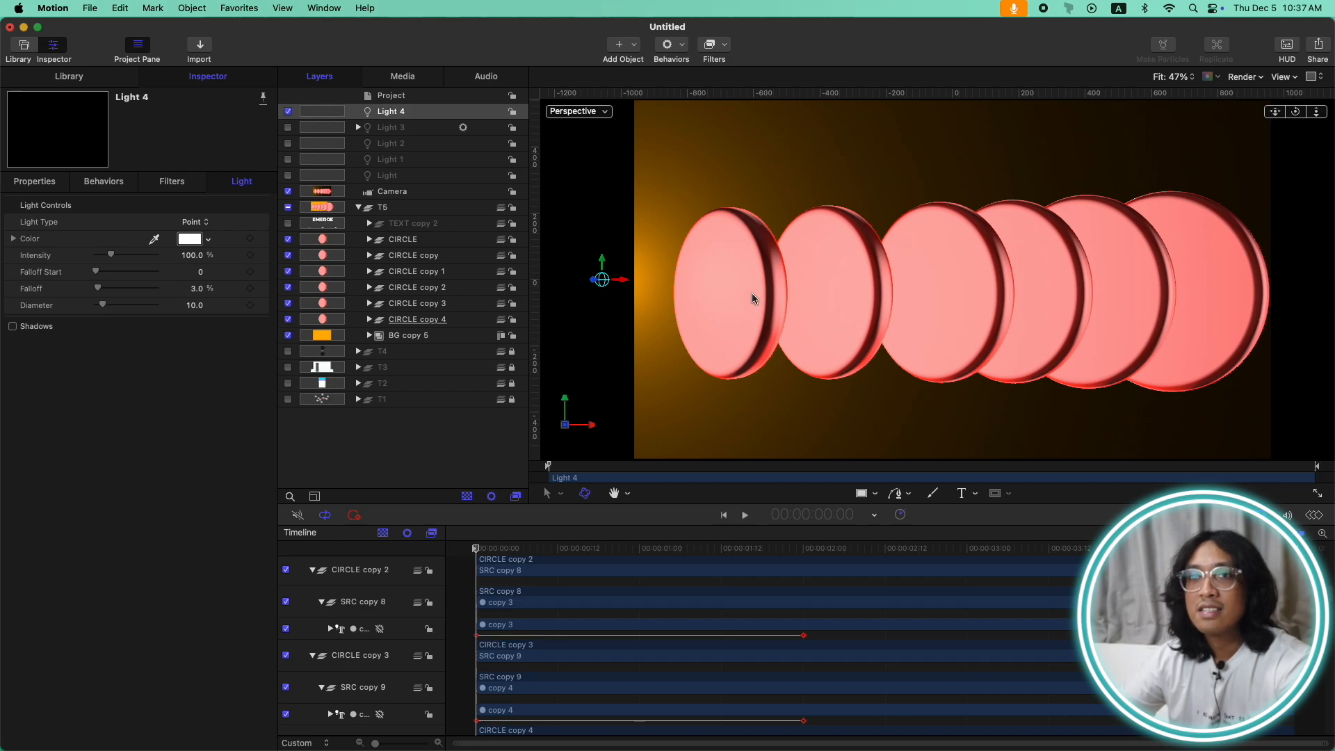
Step: Set Light 4's falloff start to 1000, intensity to 510% and diameter to 40, and turn on its shadows
{"action": "left_click_drag", "start_coordinate": [96, 273], "coordinate": [834, 289]}
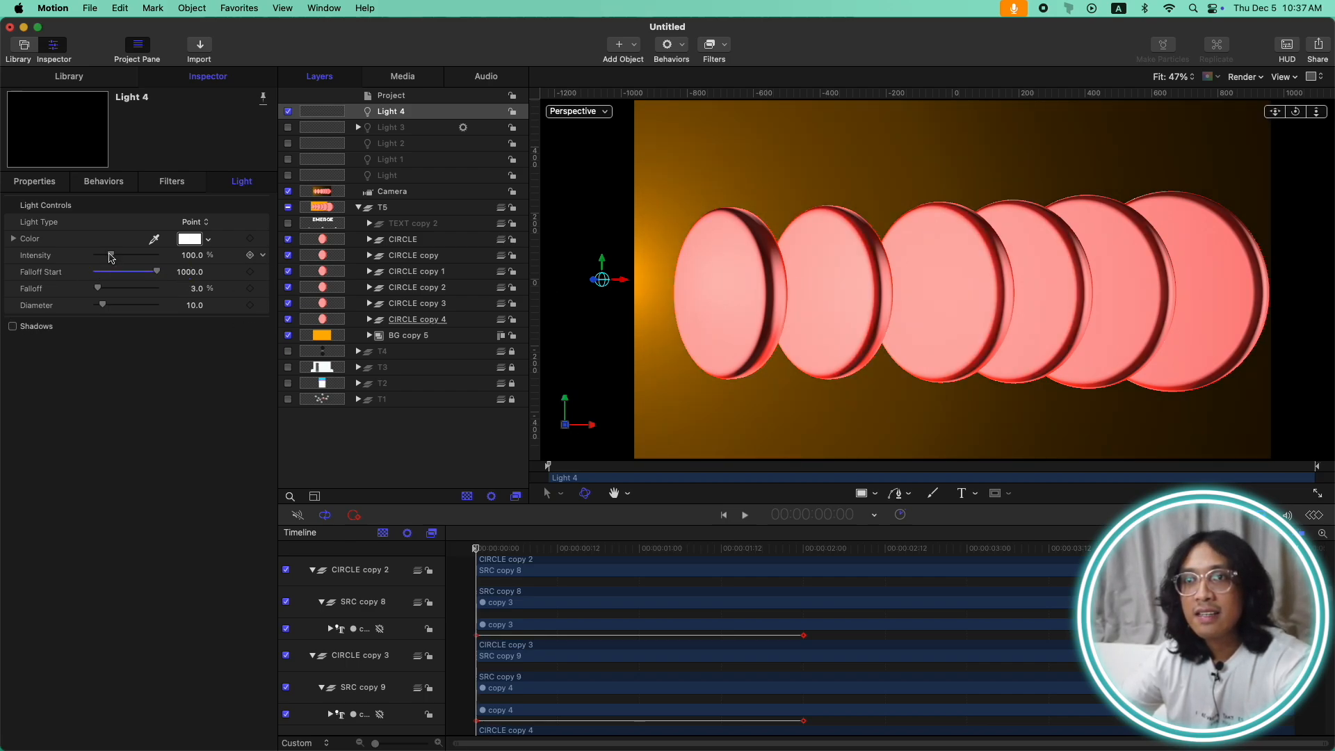
{"action": "left_click", "coordinate": [186, 256]}
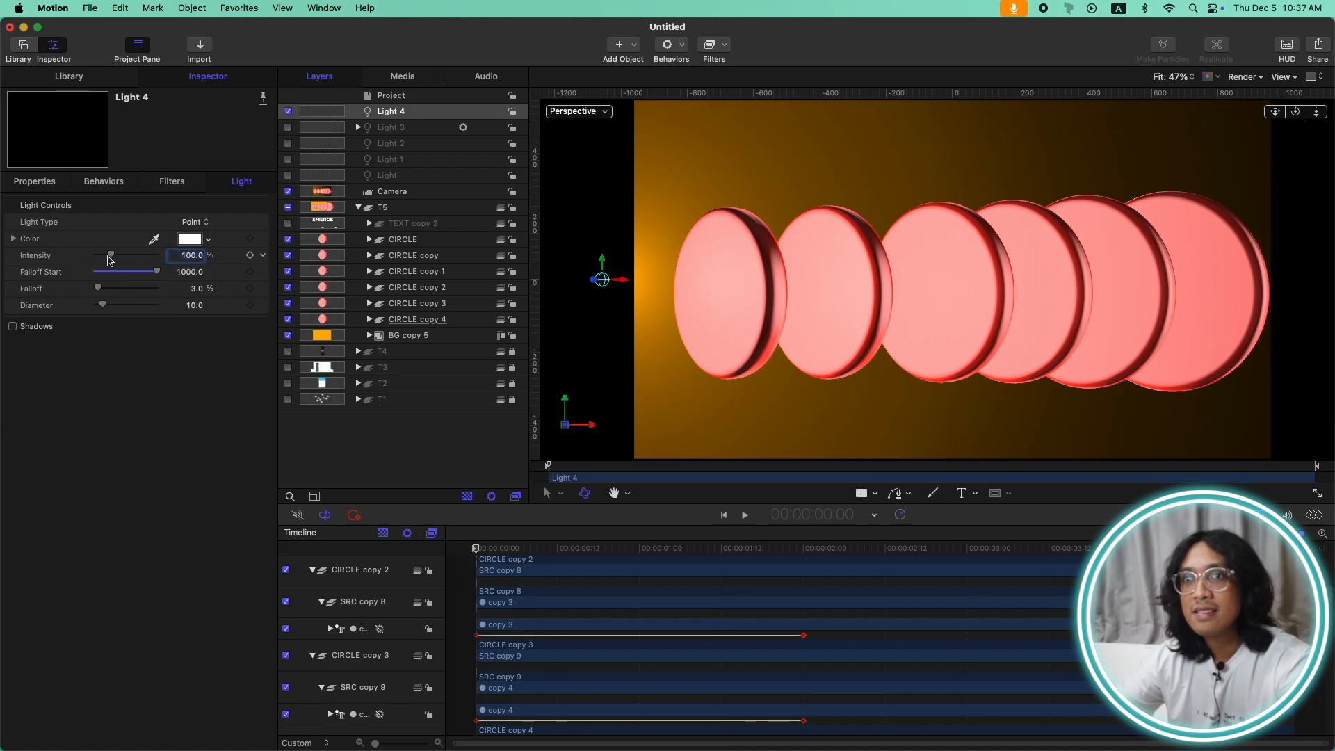
{"action": "left_click_drag", "start_coordinate": [109, 261], "coordinate": [294, 249]}
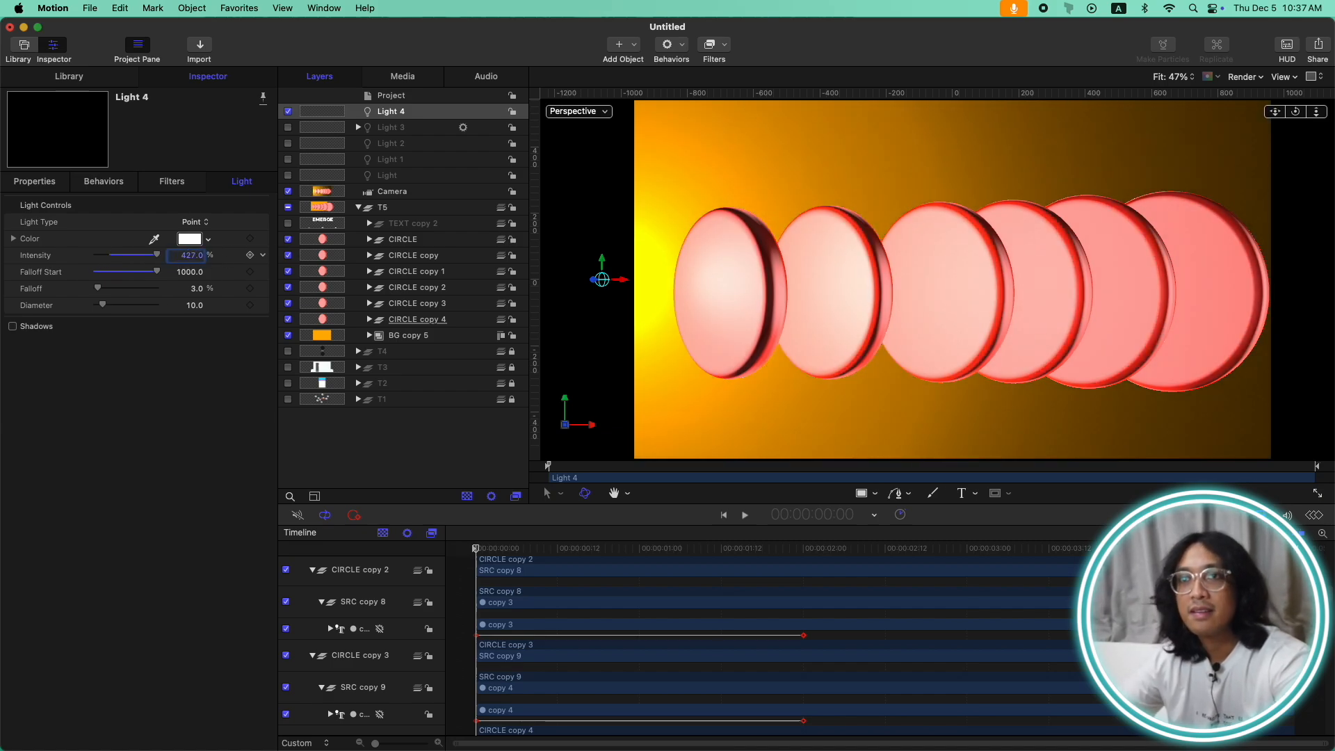
{"action": "type", "text": "510"}
{"action": "key", "text": "Return"}
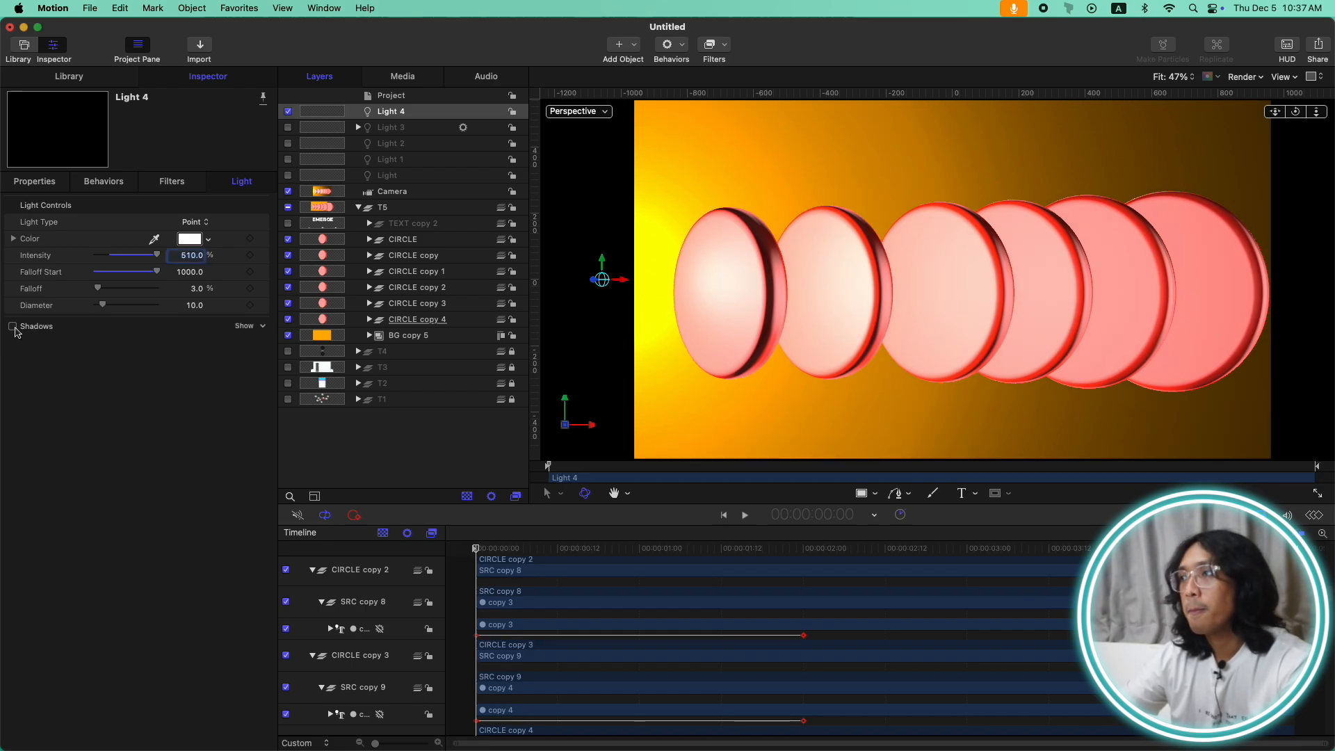
{"action": "left_click", "coordinate": [243, 328]}
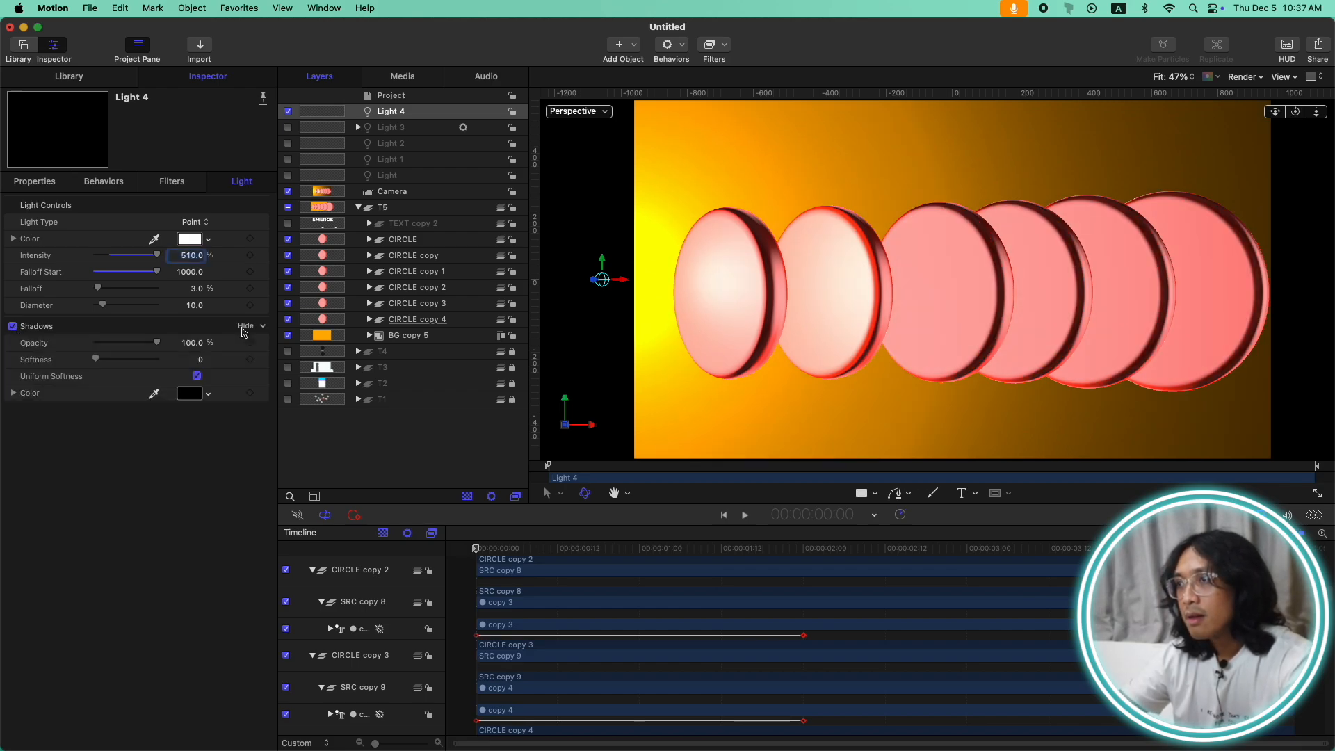
{"action": "left_click_drag", "start_coordinate": [492, 552], "coordinate": [1002, 525]}
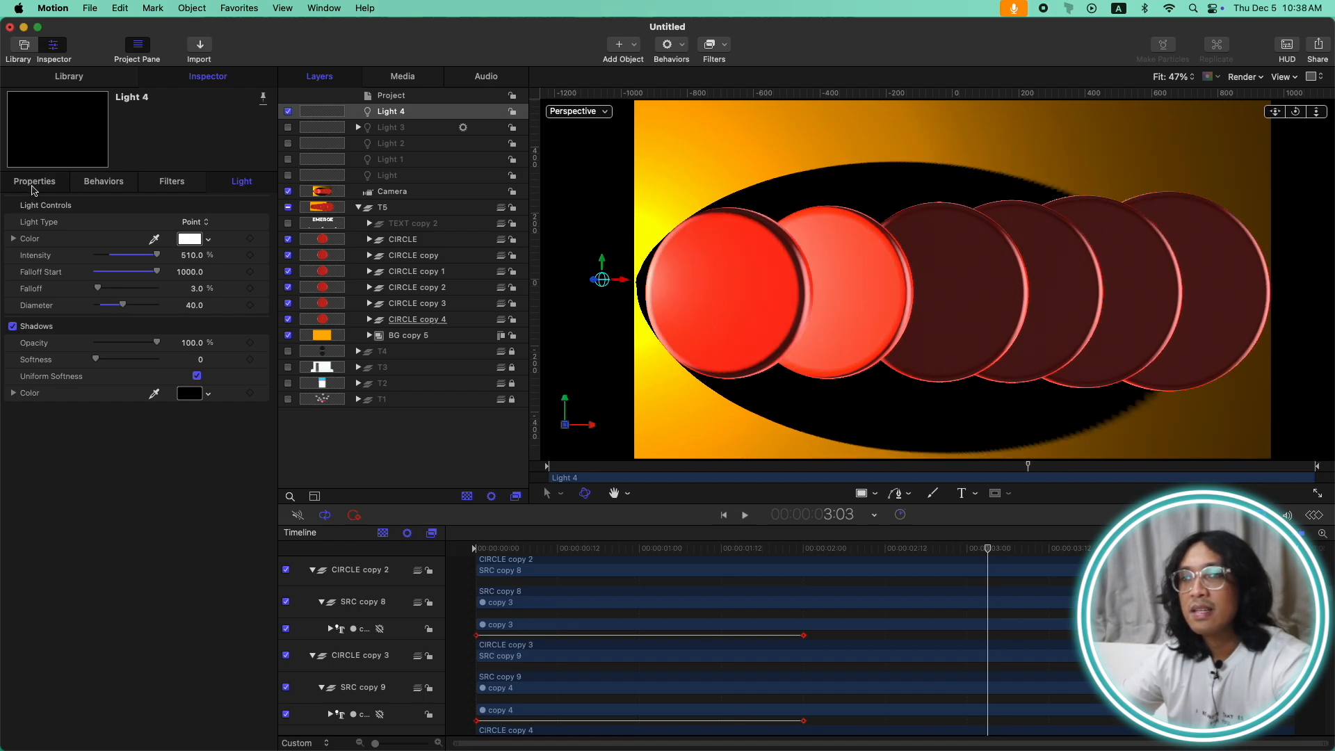
Step: Reposition Light 4 to X -1381.57 px and Z 2069 px so it shines from in front of the circles
{"action": "left_click", "coordinate": [33, 186]}
{"action": "left_click_drag", "start_coordinate": [180, 242], "coordinate": [64, 242]}
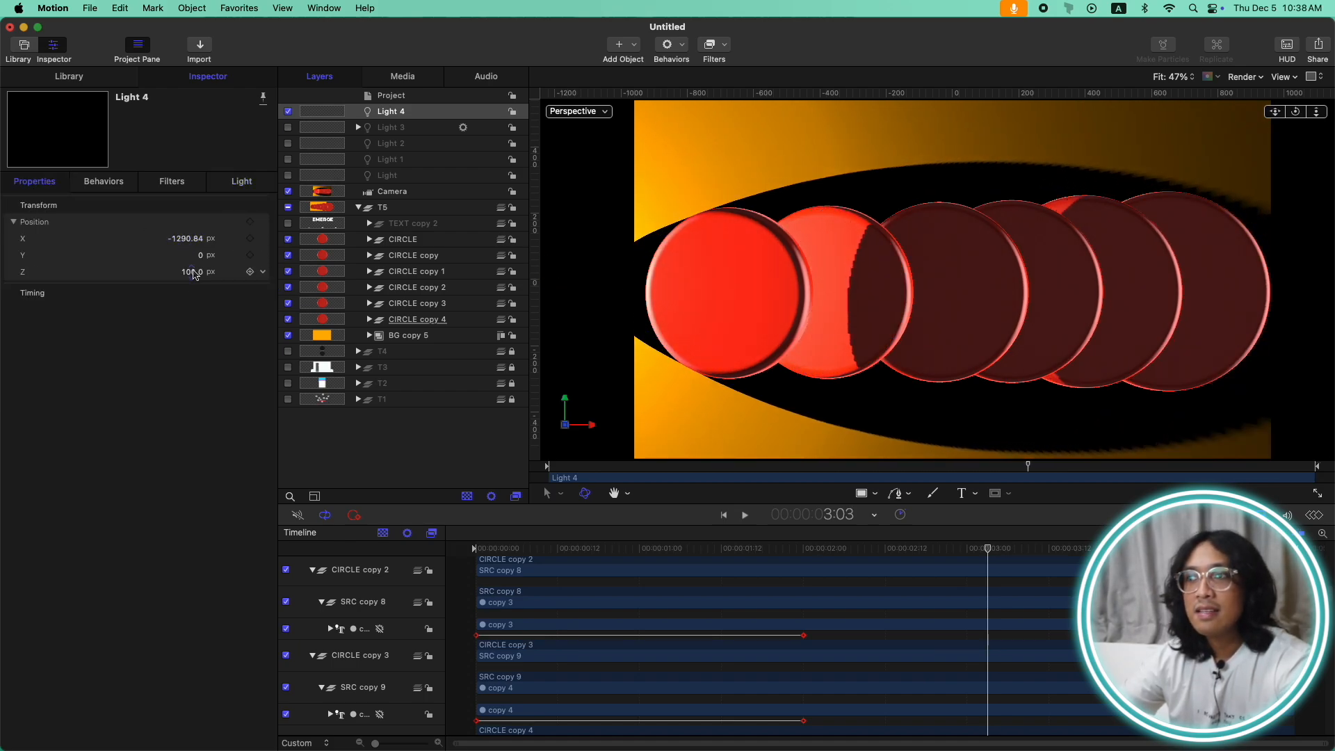
{"action": "left_click_drag", "start_coordinate": [186, 243], "coordinate": [170, 243]}
{"action": "left_click_drag", "start_coordinate": [188, 272], "coordinate": [197, 272]}
Step: Play the animation in the Perspective view and through the Active Camera to check the lighting and shadows on the circles
{"action": "key", "text": "Home"}
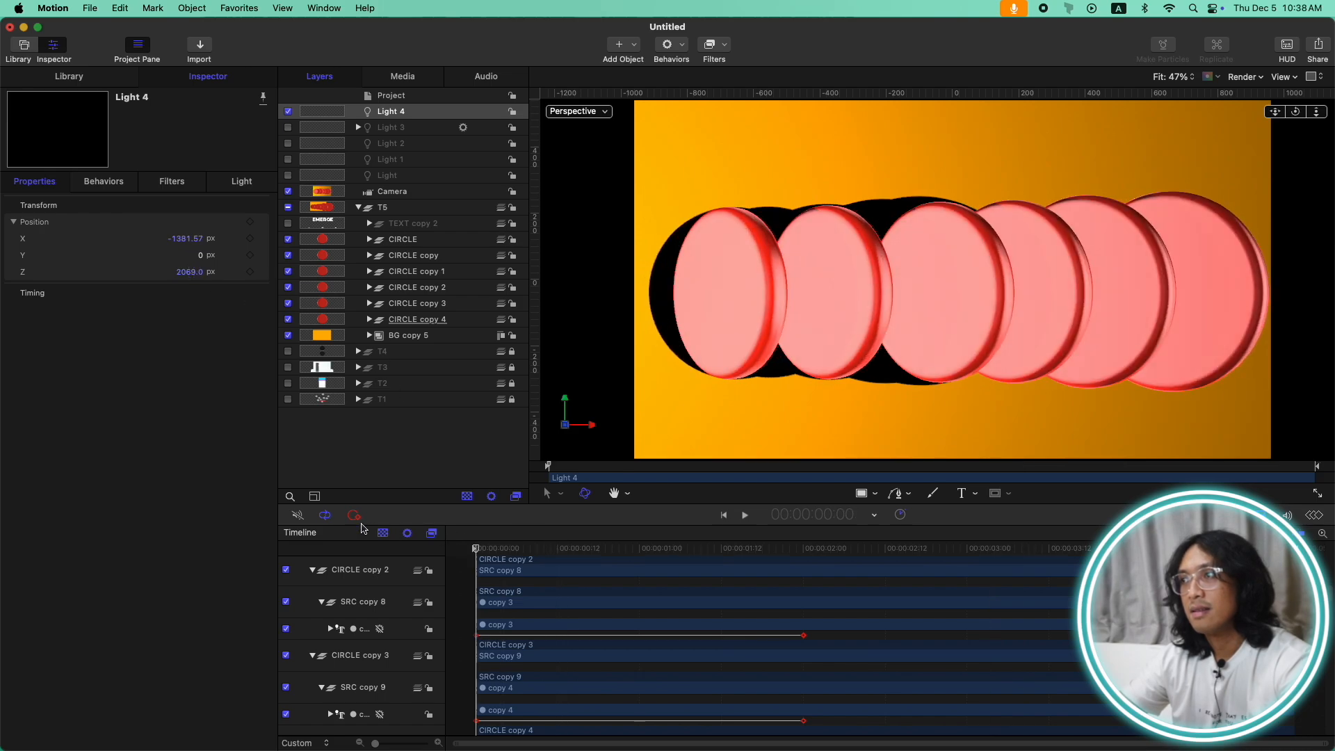
{"action": "key", "text": "space"}
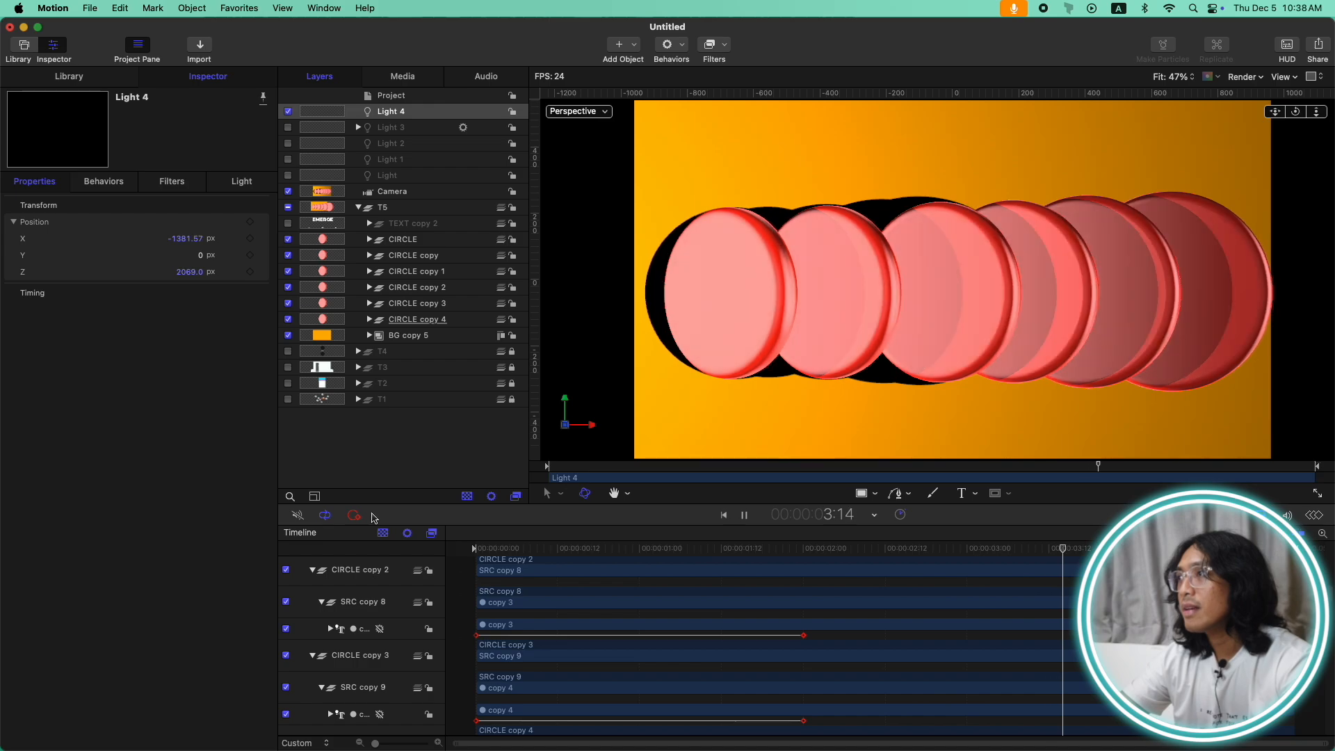
{"action": "key", "text": "space"}
{"action": "left_click_drag", "start_coordinate": [1324, 116], "coordinate": [1271, 118]}
{"action": "left_click", "coordinate": [603, 112]}
{"action": "left_click", "coordinate": [620, 120]}
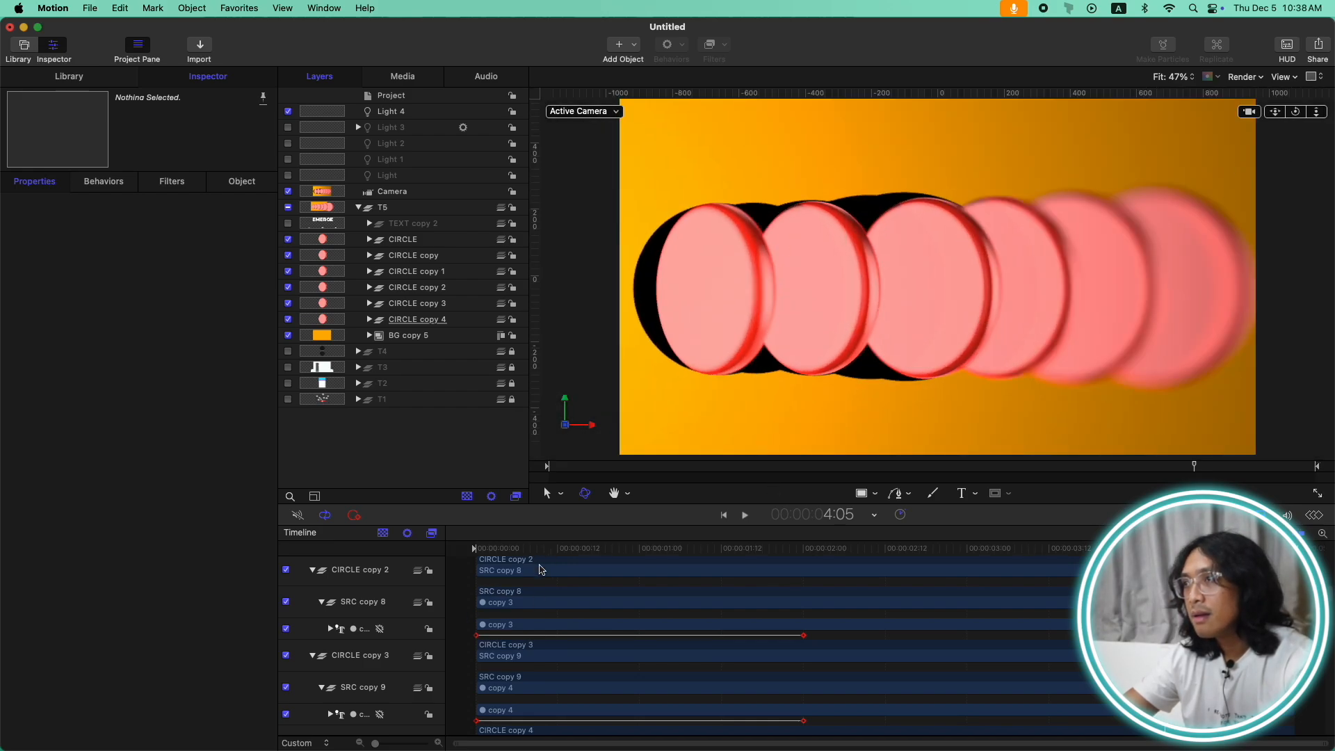
{"action": "key", "text": "space"}
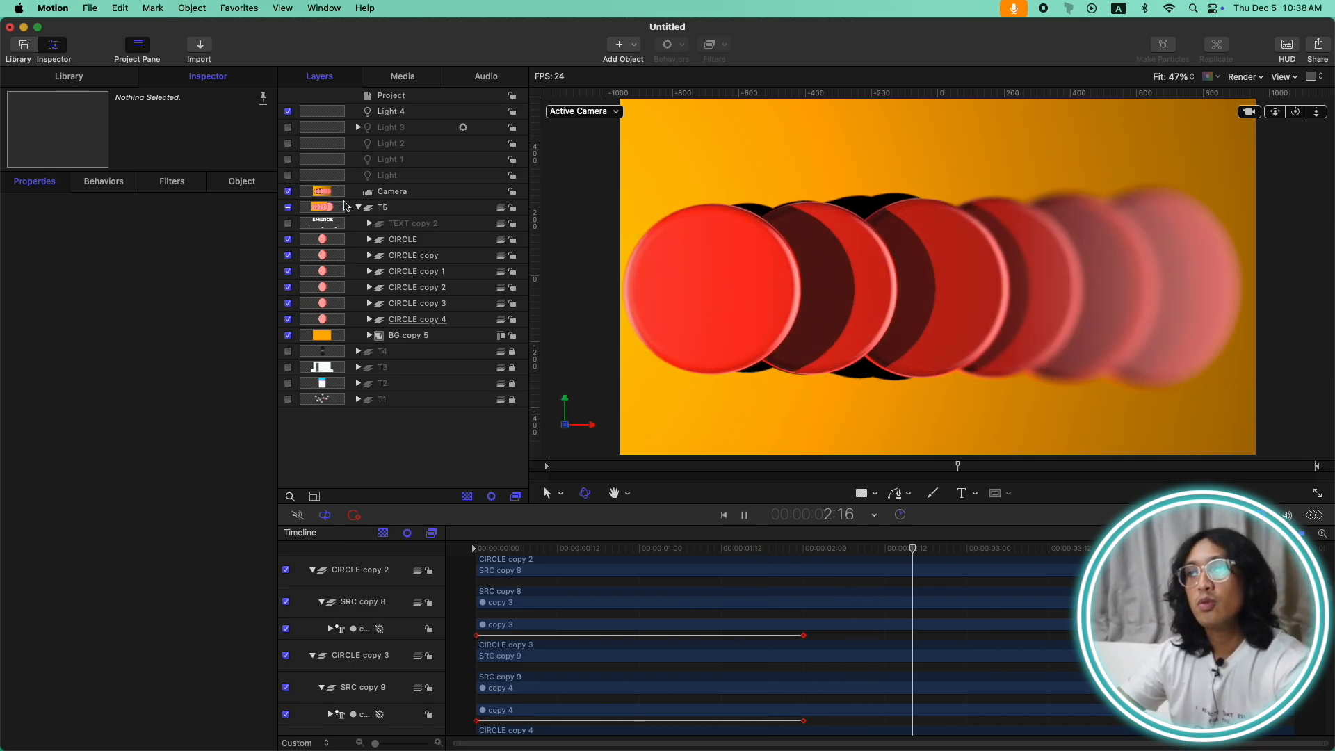
{"action": "key", "text": "space"}
Step: Delete Light 4 and select the T5 copy light that replaces it
{"action": "left_click", "coordinate": [399, 114]}
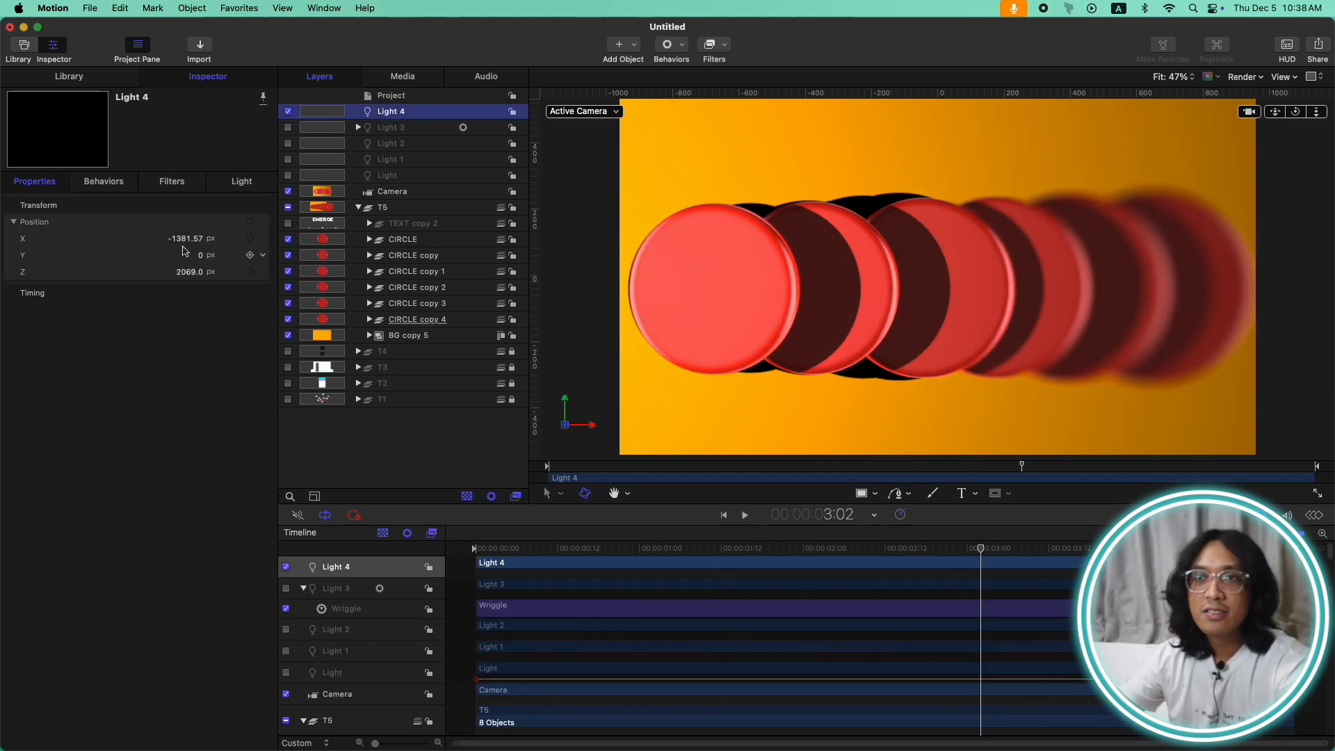
{"action": "left_click", "coordinate": [242, 182]}
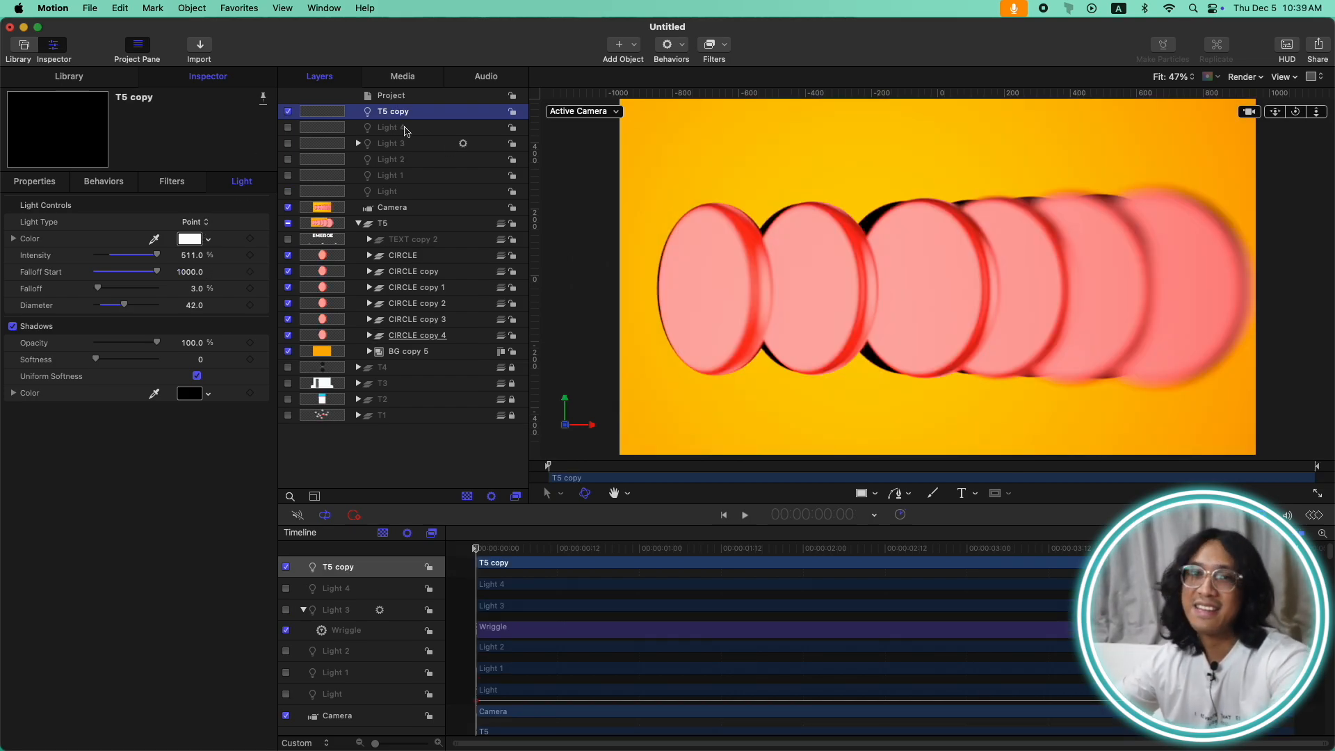
{"action": "left_click", "coordinate": [405, 128]}
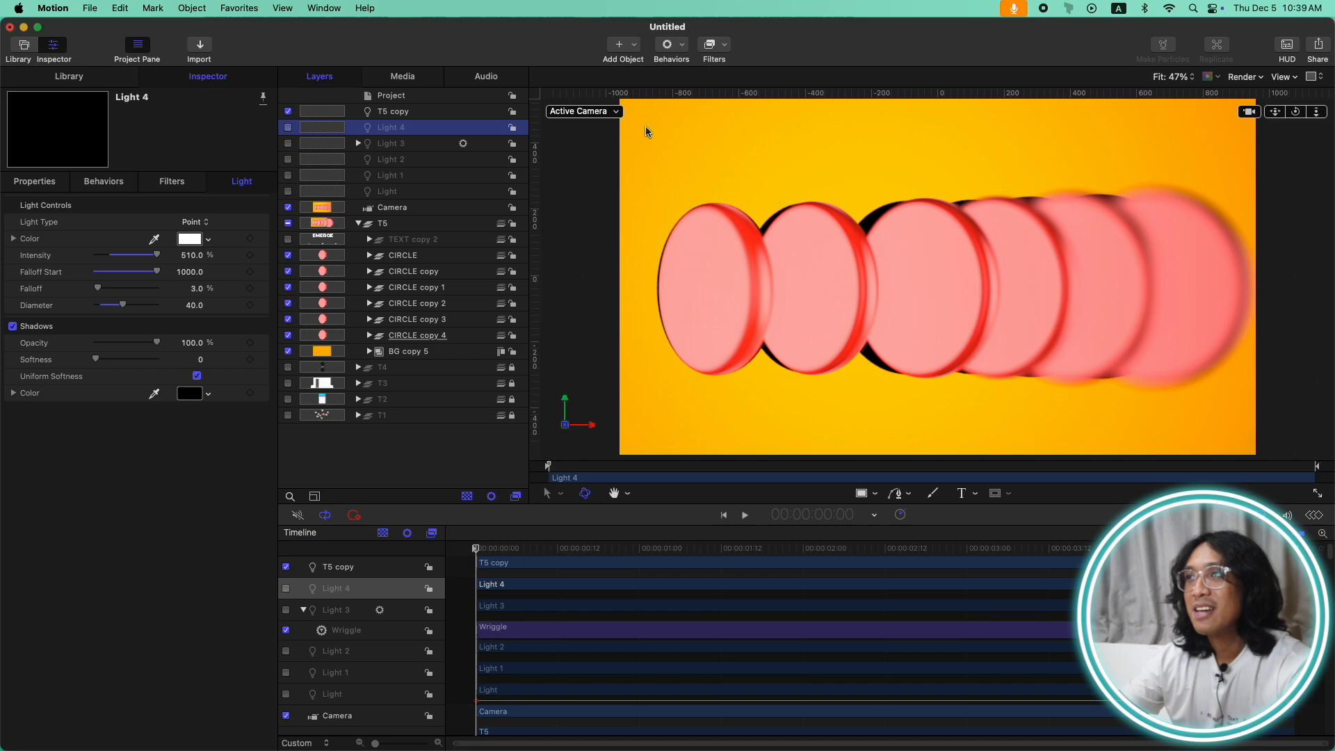
{"action": "key", "text": "Delete"}
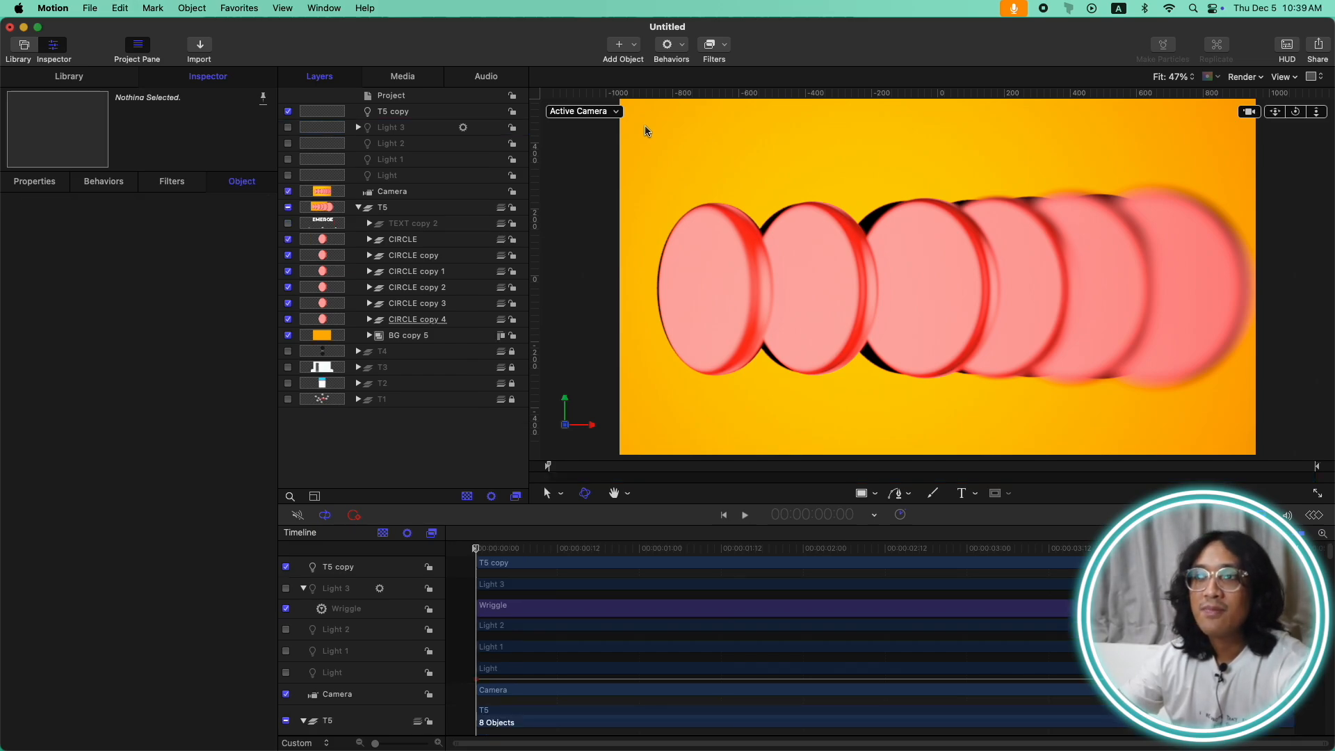
{"action": "left_click", "coordinate": [427, 113]}
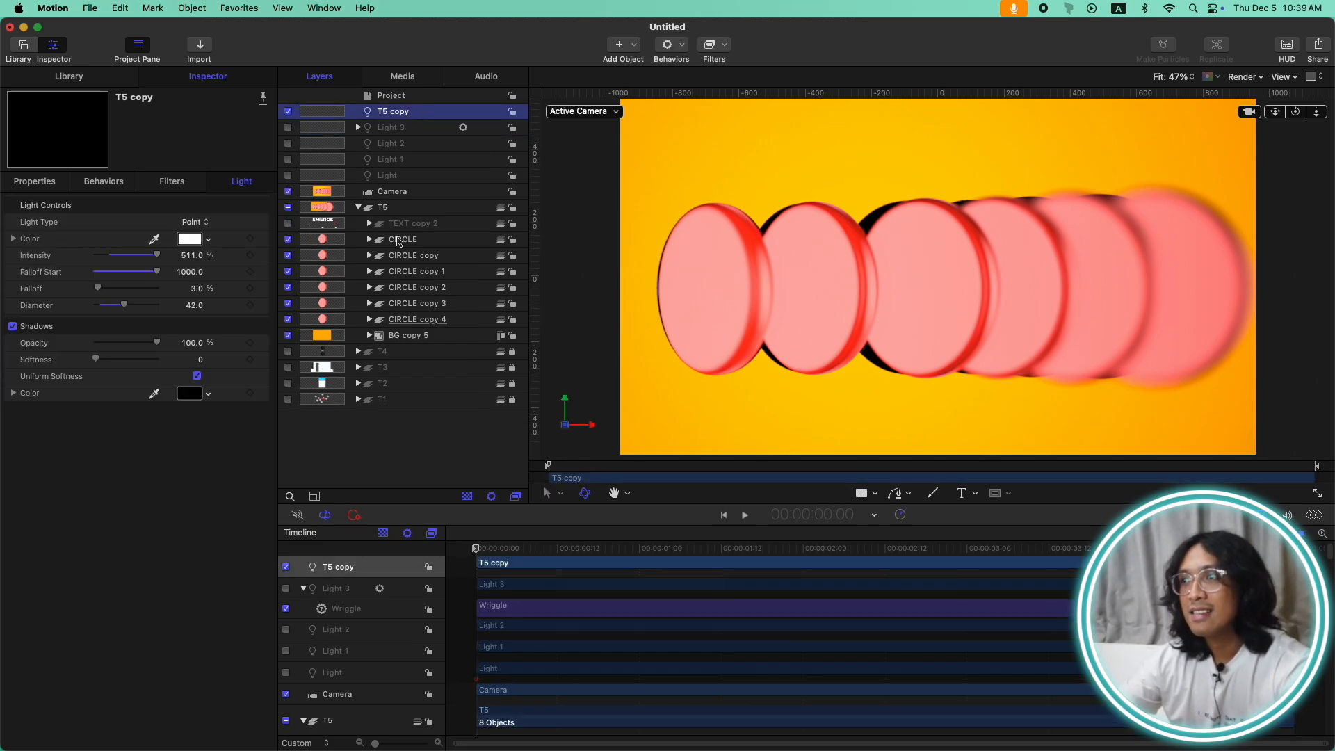
Step: Switch to the Top view and extend the camera's Far Focus to 2483 to cover the row of circles
{"action": "left_click", "coordinate": [1104, 548]}
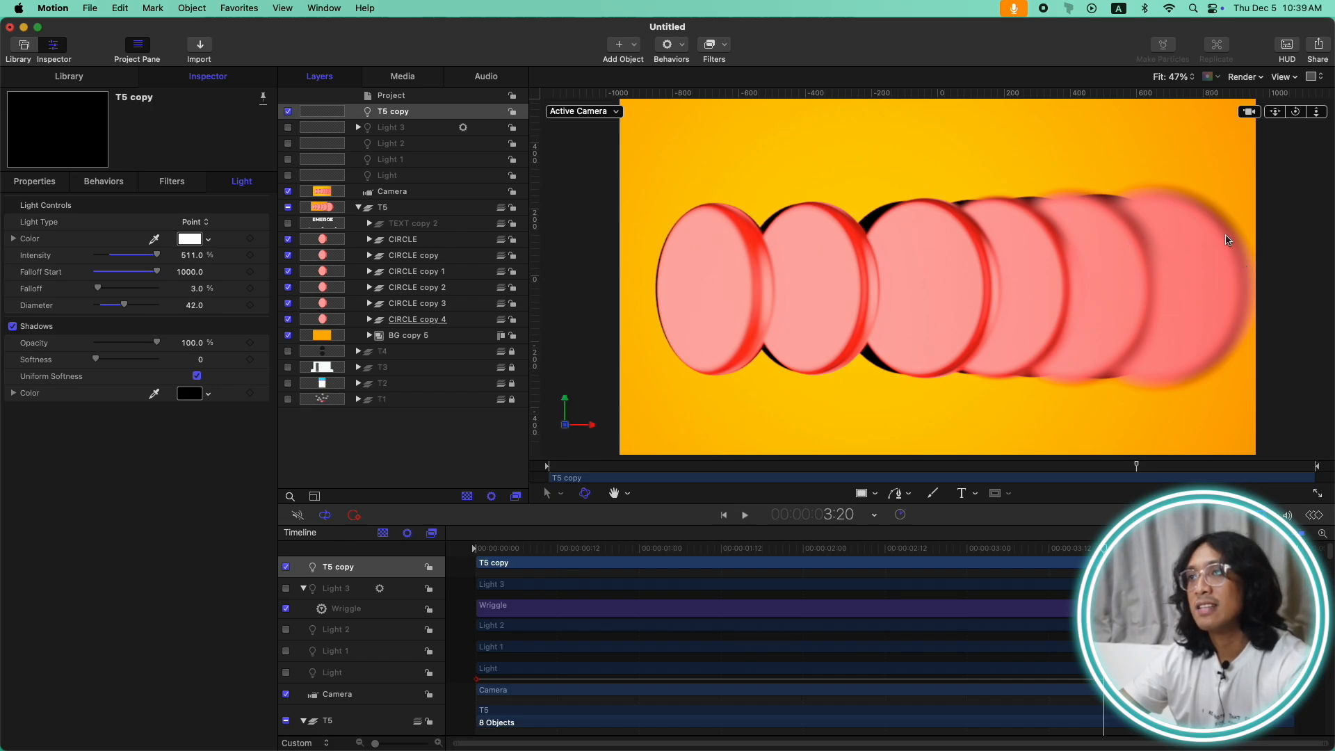
{"action": "left_click", "coordinate": [567, 112]}
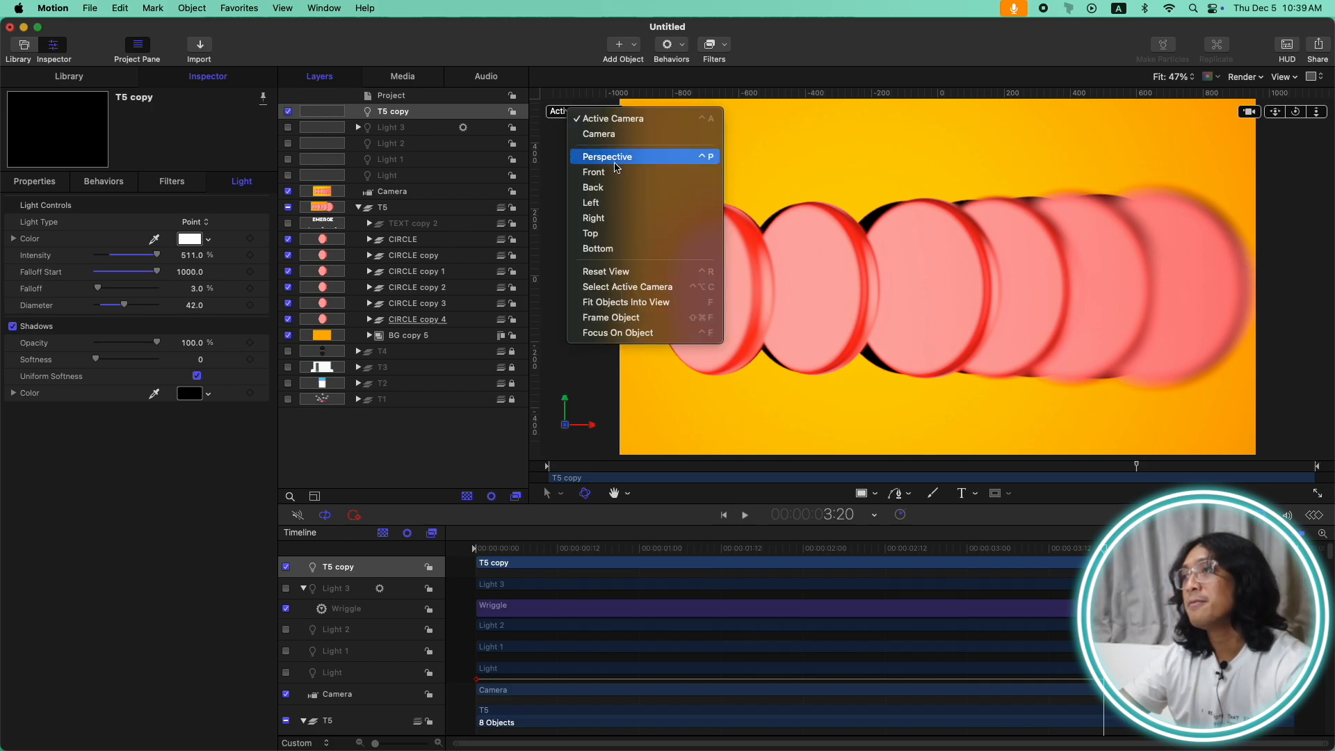
{"action": "left_click", "coordinate": [614, 162]}
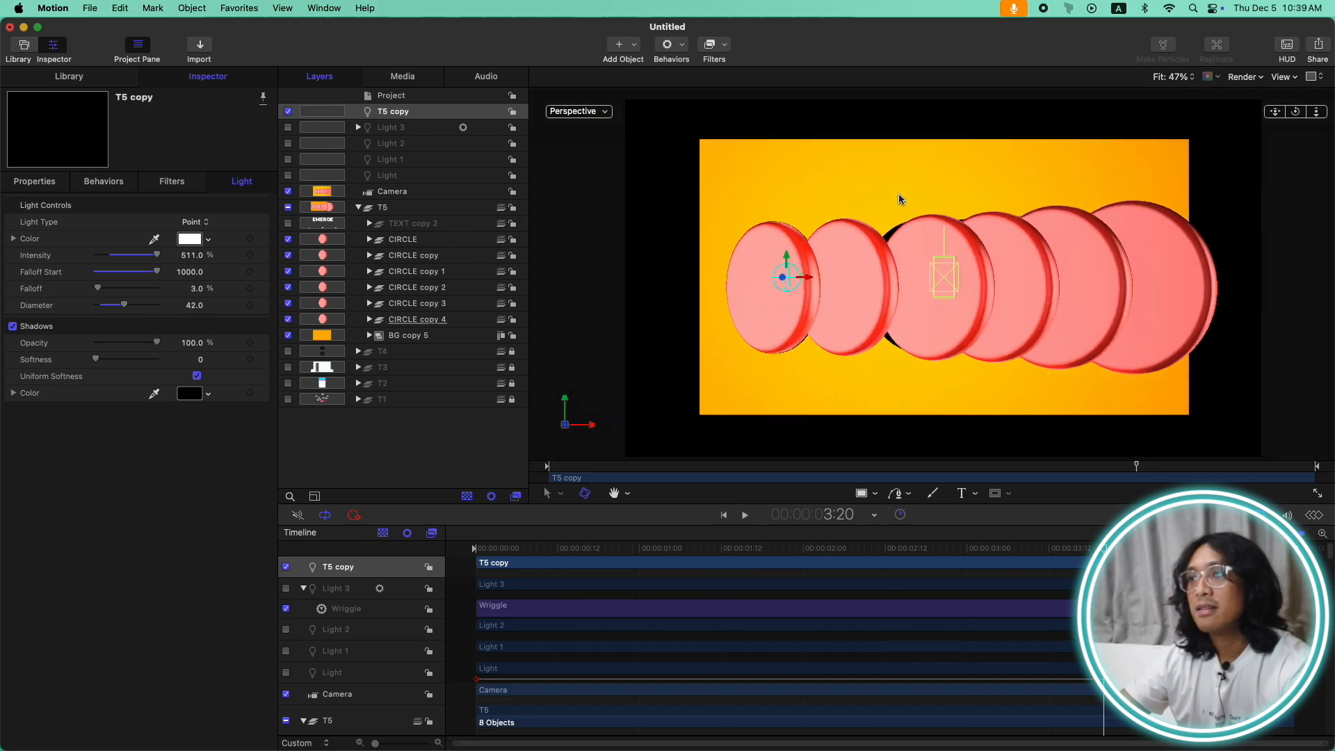
{"action": "left_click", "coordinate": [567, 113]}
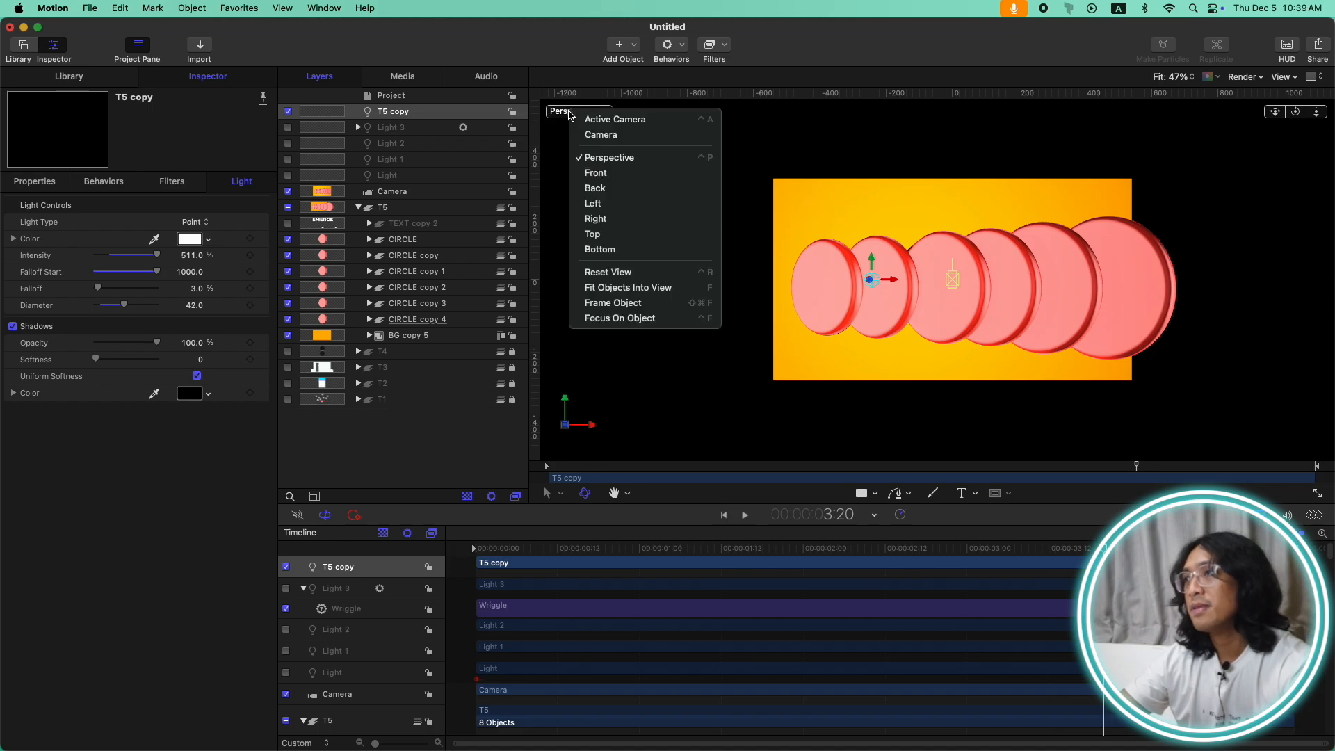
{"action": "left_click", "coordinate": [612, 235]}
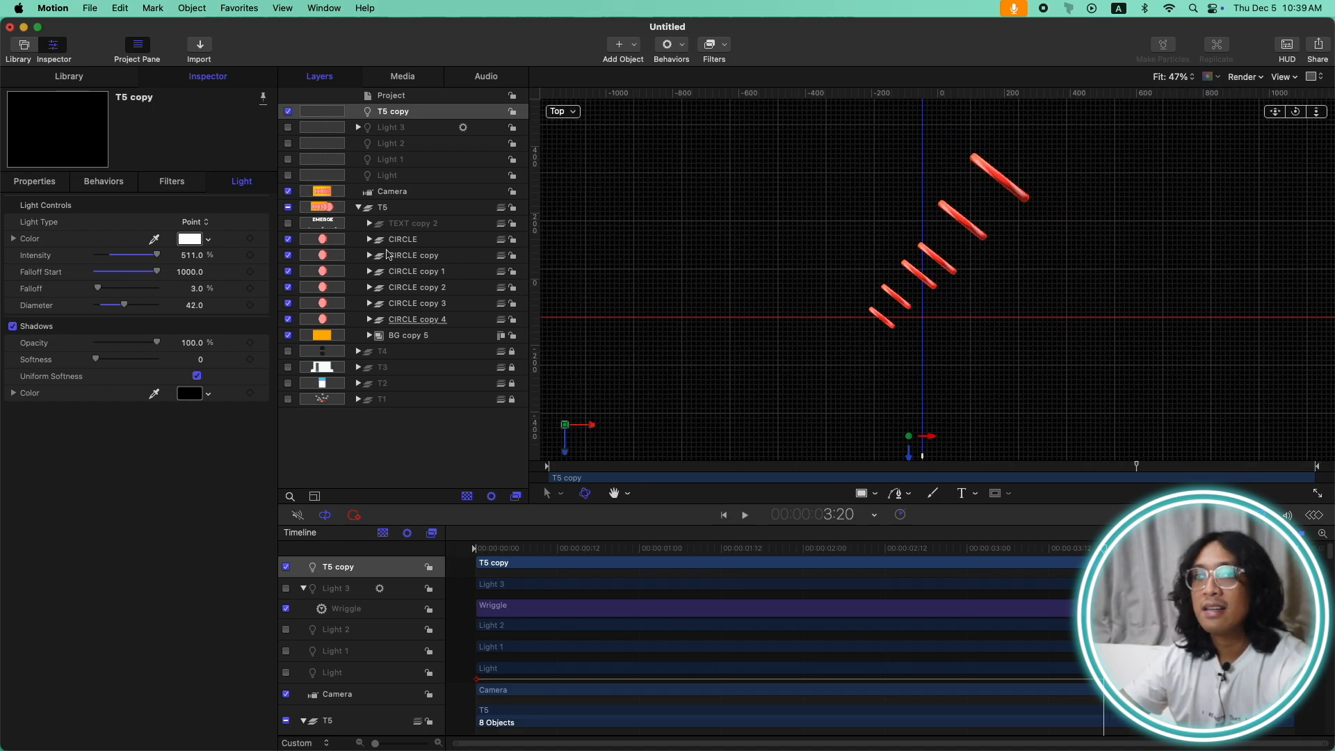
{"action": "left_click", "coordinate": [413, 194]}
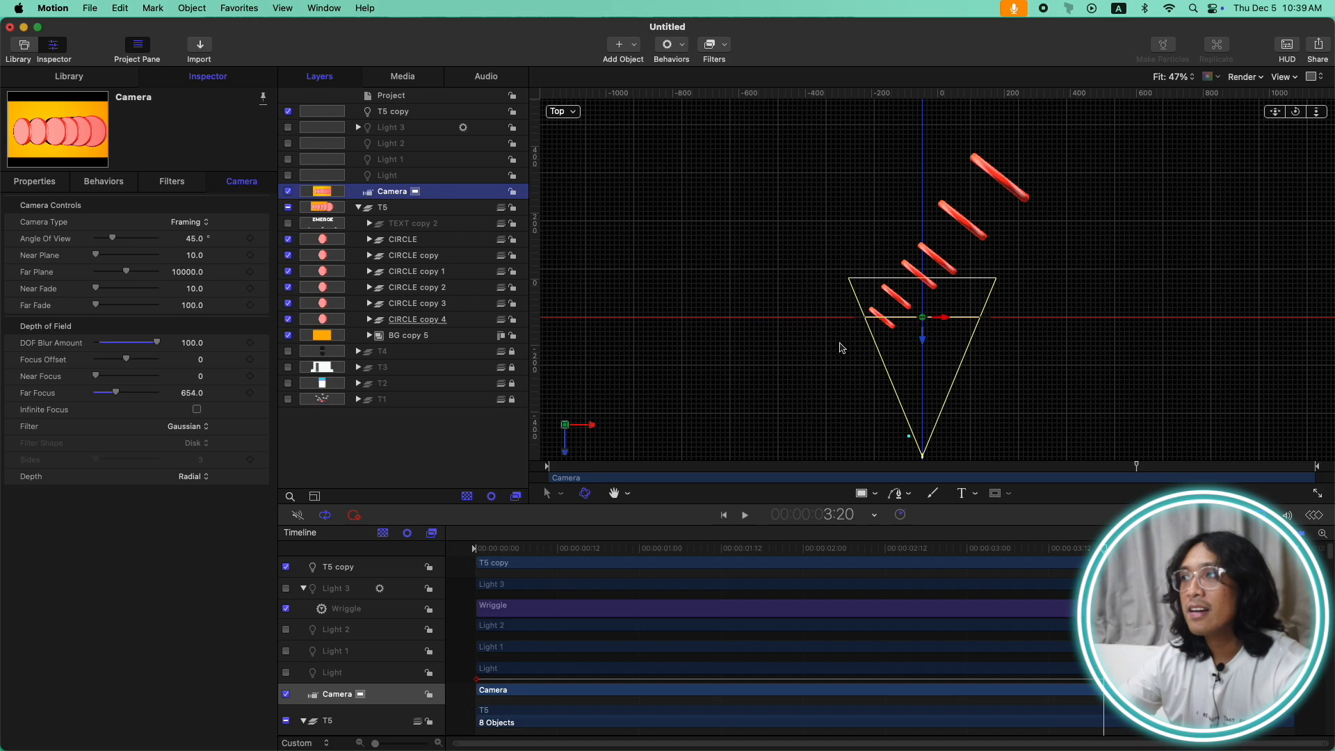
{"action": "left_click_drag", "start_coordinate": [118, 395], "coordinate": [196, 405]}
{"action": "left_click", "coordinate": [95, 376]}
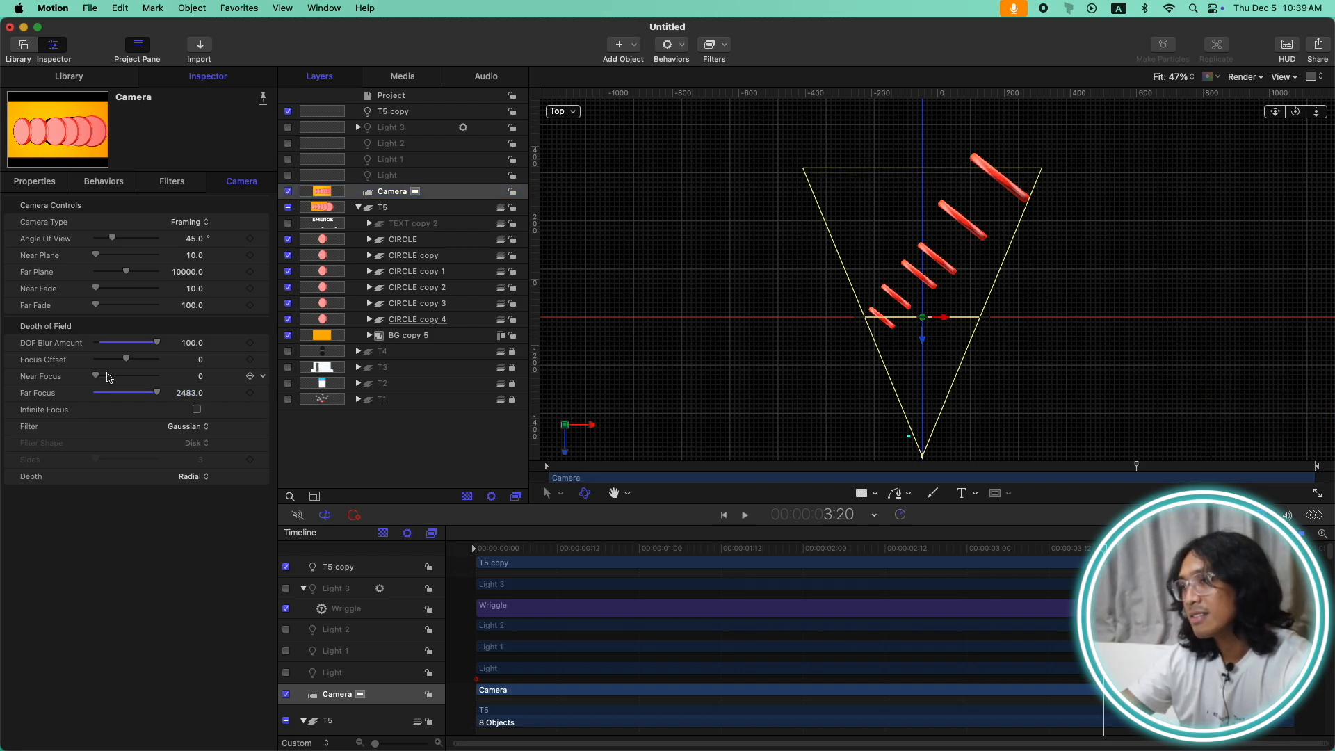
Step: Set the camera's Near Focus to 629 and play the animation through the Active Camera
{"action": "left_click_drag", "start_coordinate": [99, 380], "coordinate": [118, 377]}
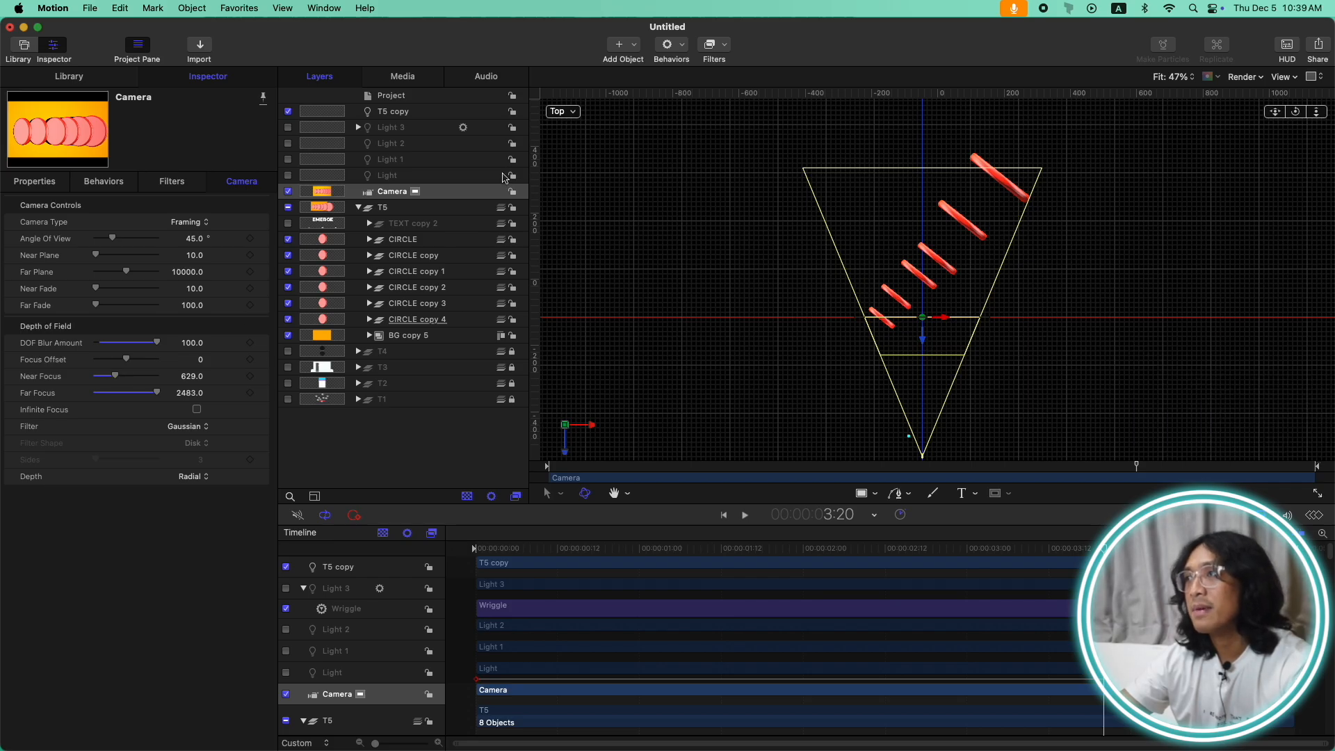
{"action": "left_click", "coordinate": [562, 112]}
{"action": "left_click", "coordinate": [588, 119]}
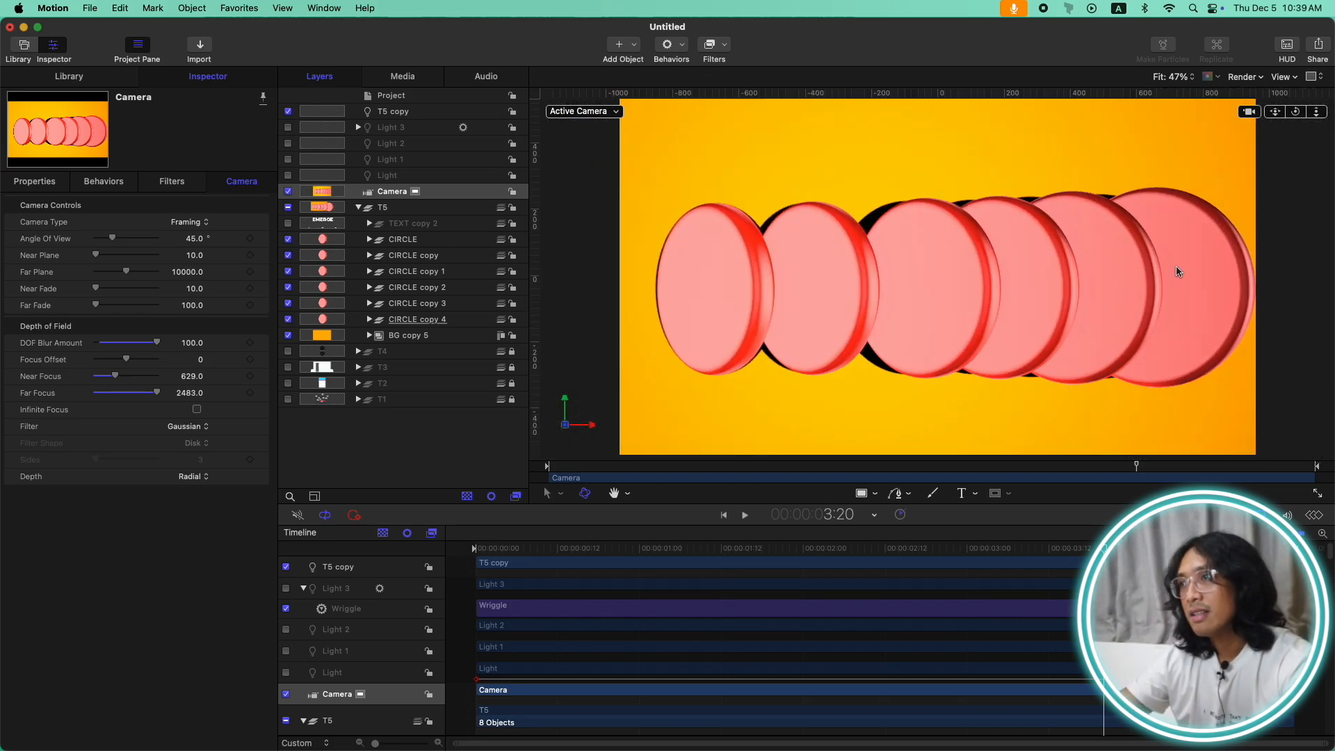
{"action": "key", "text": "space"}
{"action": "key", "text": "space"}
Step: Enable a drop shadow on the text object in the first CIRCLE group and adjust its opacity, blur and distance
{"action": "left_click", "coordinate": [1036, 283]}
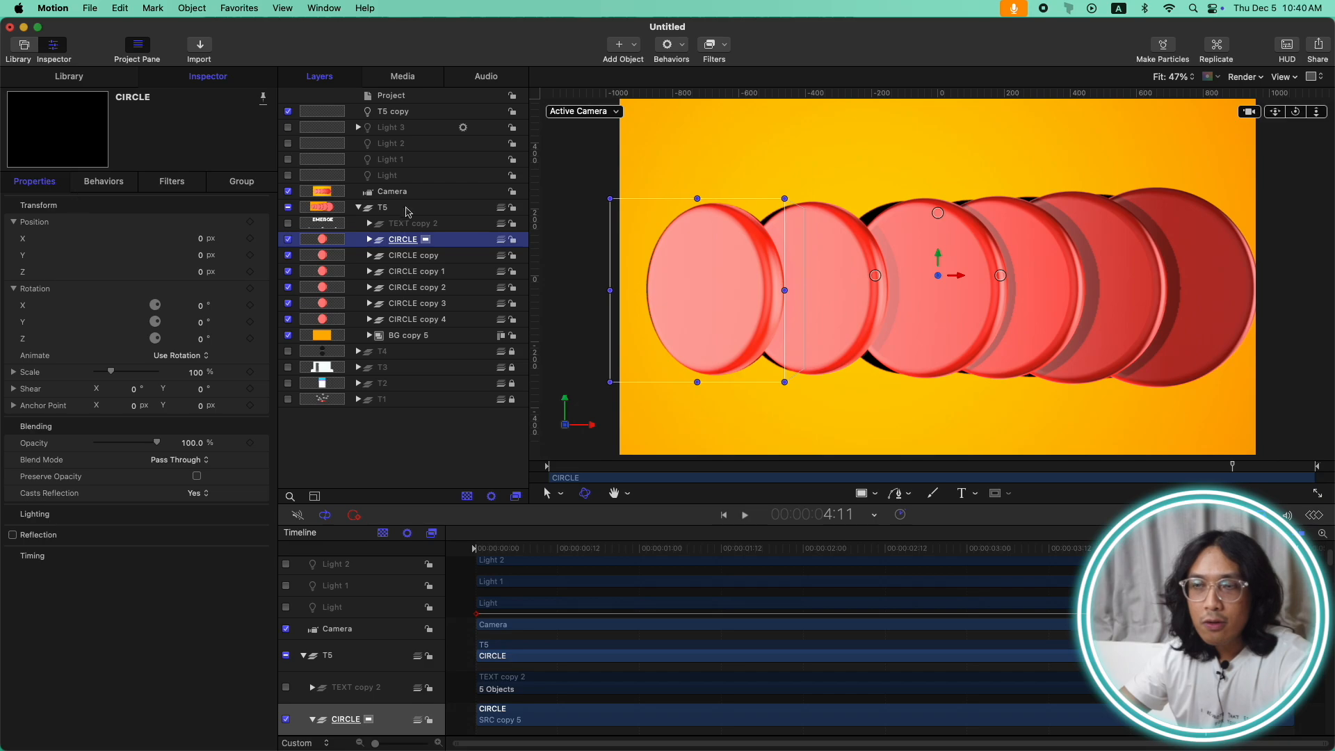
{"action": "left_click_drag", "start_coordinate": [562, 550], "coordinate": [473, 548]}
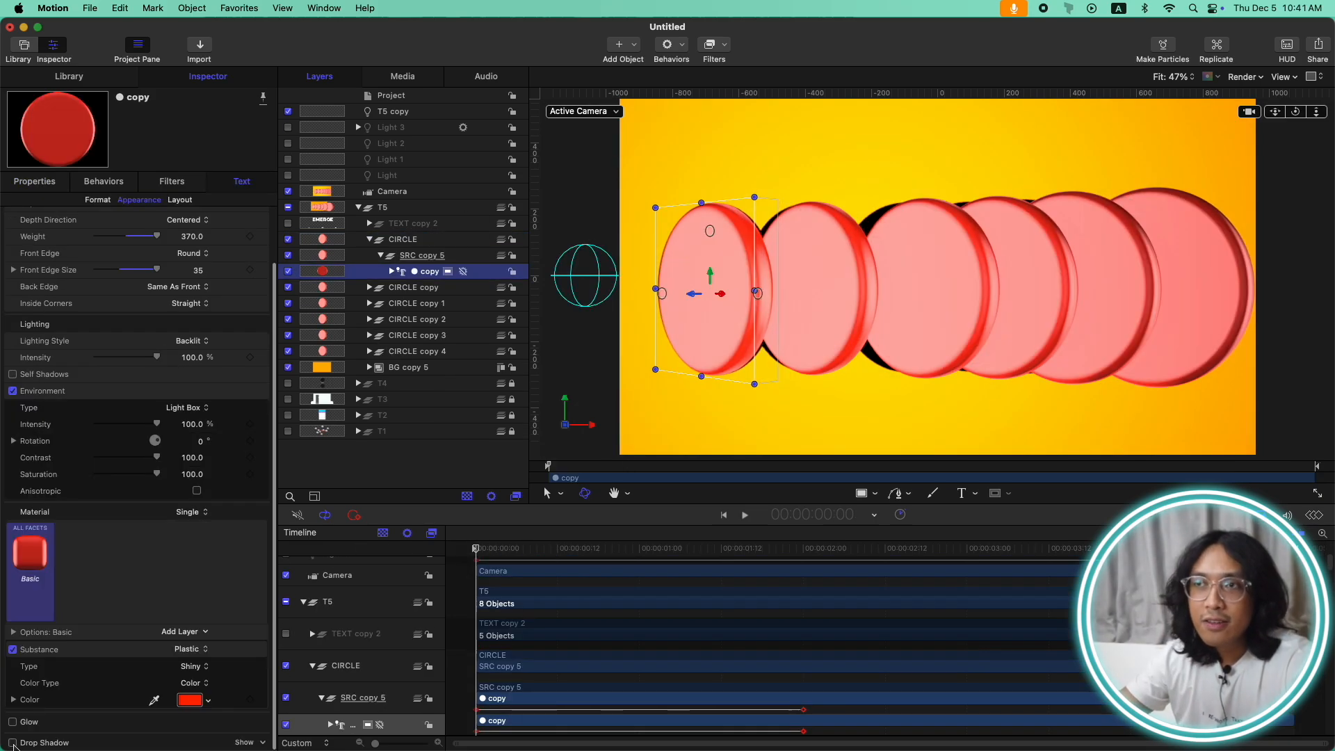
{"action": "left_click", "coordinate": [12, 742]}
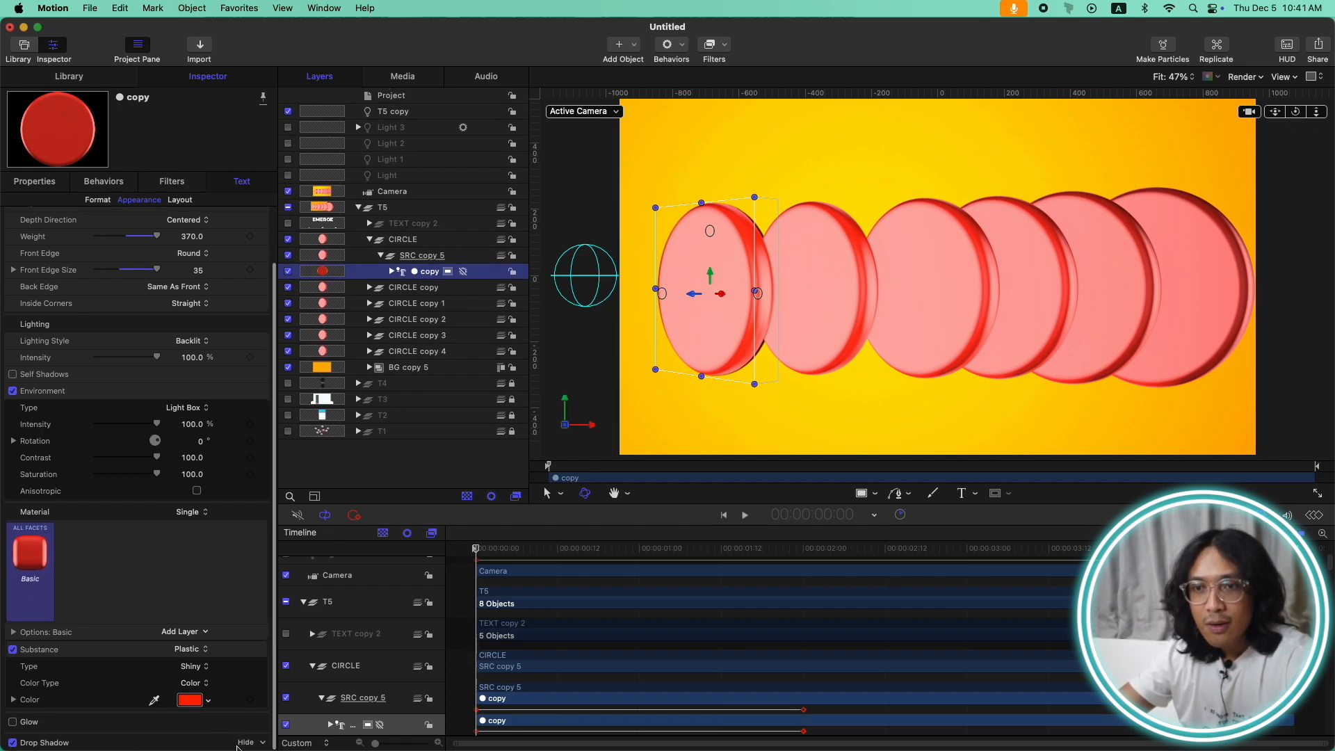
{"action": "scroll", "coordinate": [139, 556], "scroll_direction": "down", "scroll_amount": 5}
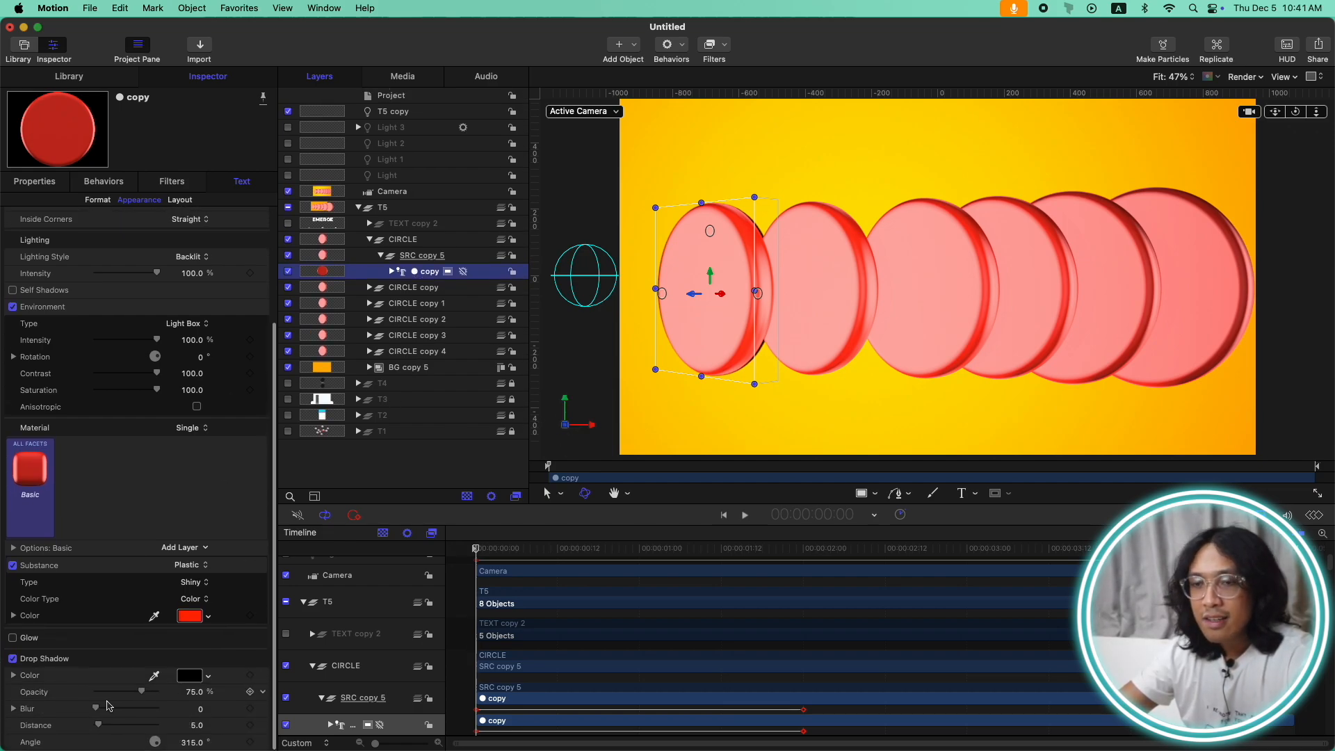
{"action": "left_click_drag", "start_coordinate": [145, 693], "coordinate": [161, 695]}
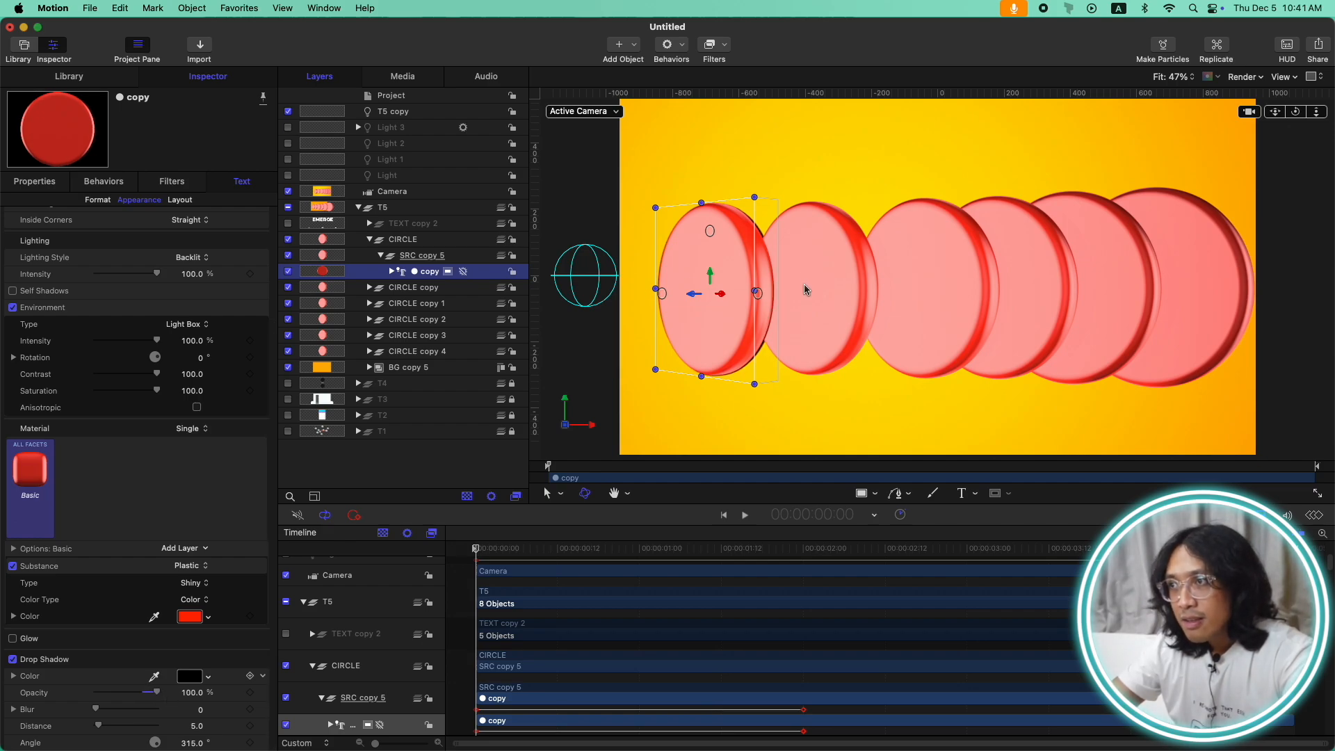
{"action": "left_click_drag", "start_coordinate": [125, 709], "coordinate": [111, 726]}
{"action": "left_click_drag", "start_coordinate": [192, 742], "coordinate": [103, 725]}
{"action": "left_click_drag", "start_coordinate": [157, 693], "coordinate": [139, 693]}
Step: Give the text object inside CIRCLE copy a drop shadow with 100% opacity, 6.93 blur and a distance of 24
{"action": "left_click", "coordinate": [369, 287]}
{"action": "left_click", "coordinate": [428, 320]}
{"action": "left_click", "coordinate": [12, 690]}
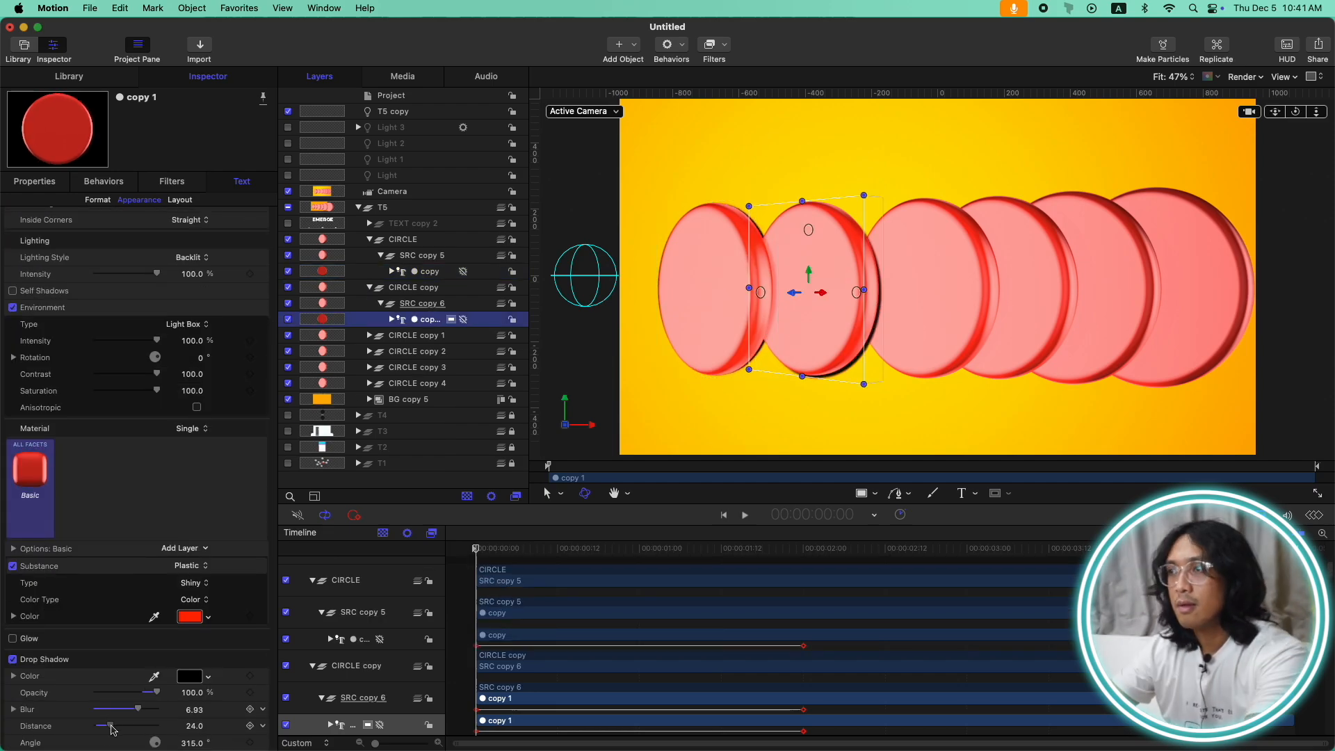
{"action": "left_click_drag", "start_coordinate": [199, 743], "coordinate": [200, 727]}
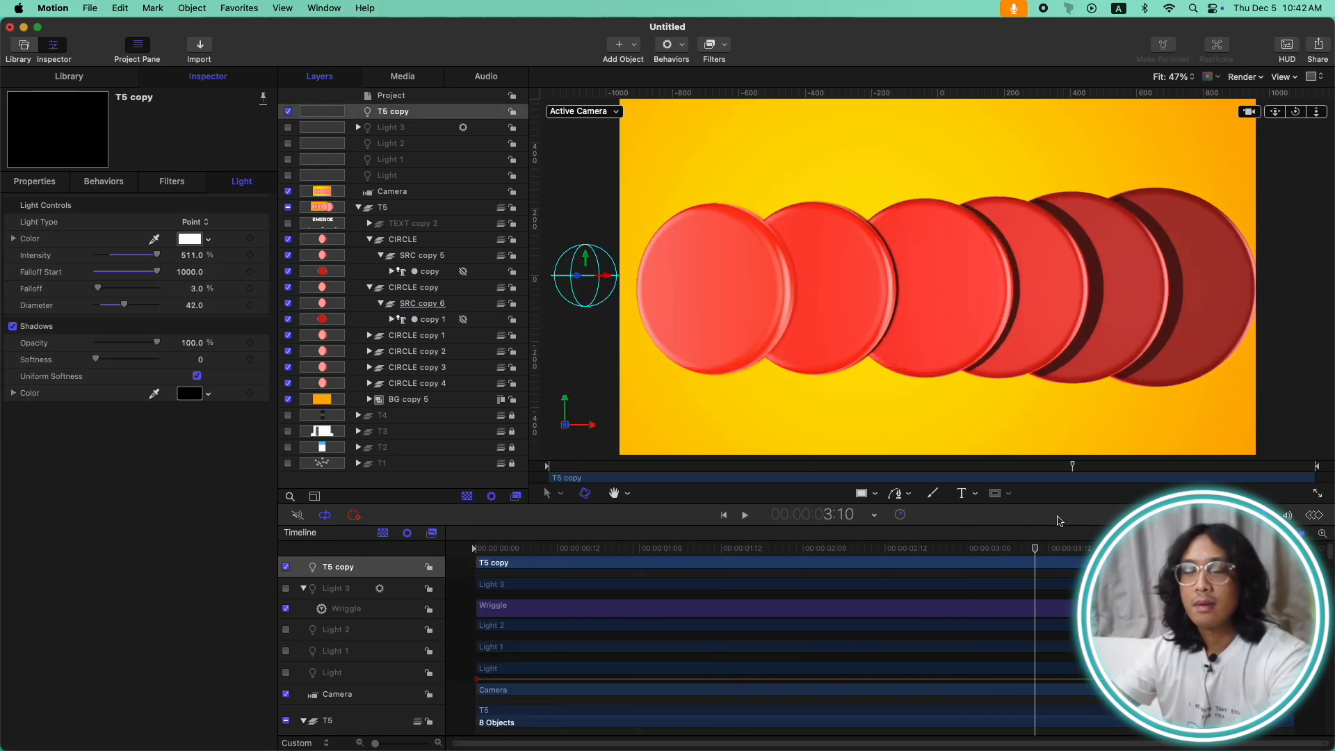
{"action": "left_click", "coordinate": [403, 239]}
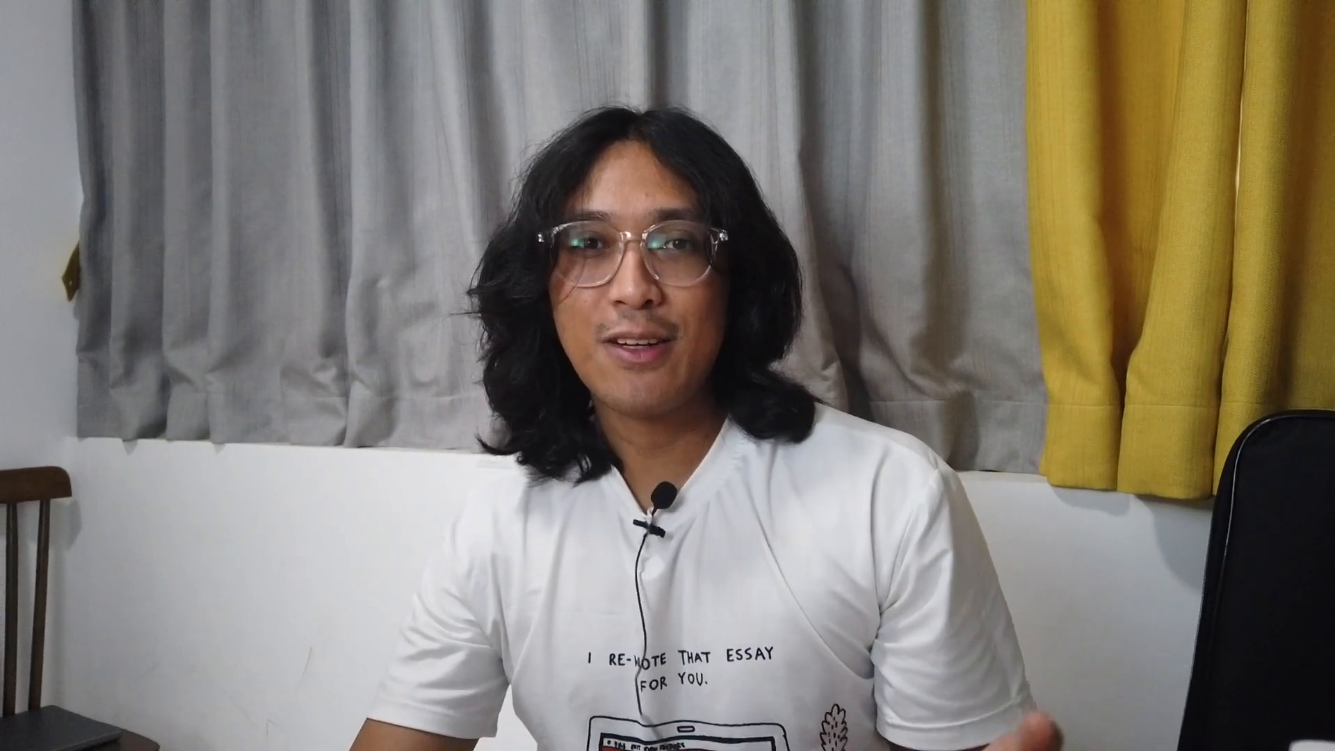